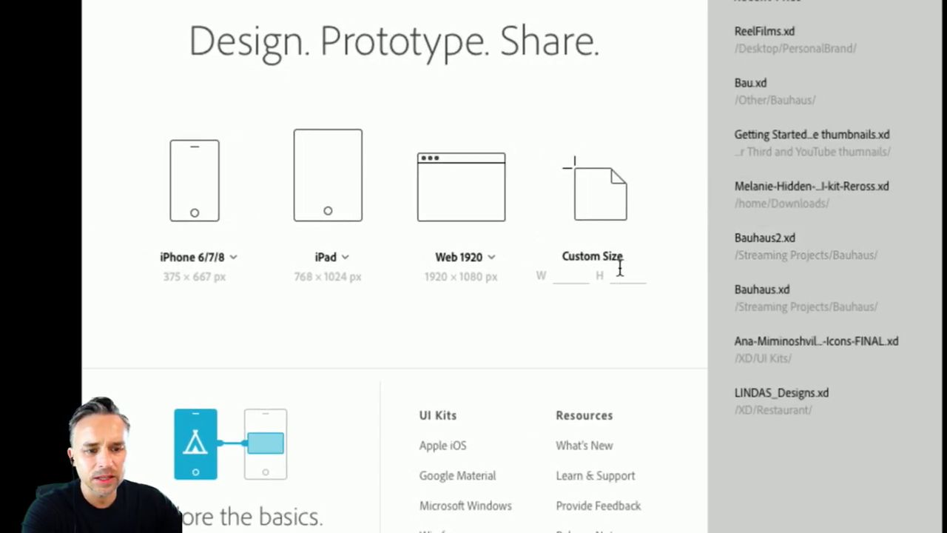
Step: Create a new document from the Web 1920 (1920 × 1080) preset
left_click(490, 257)
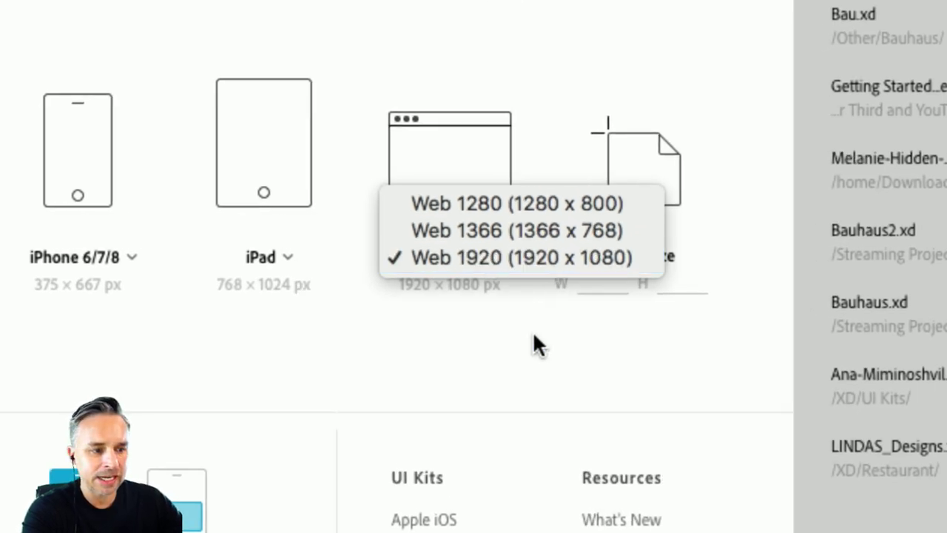
left_click(143, 372)
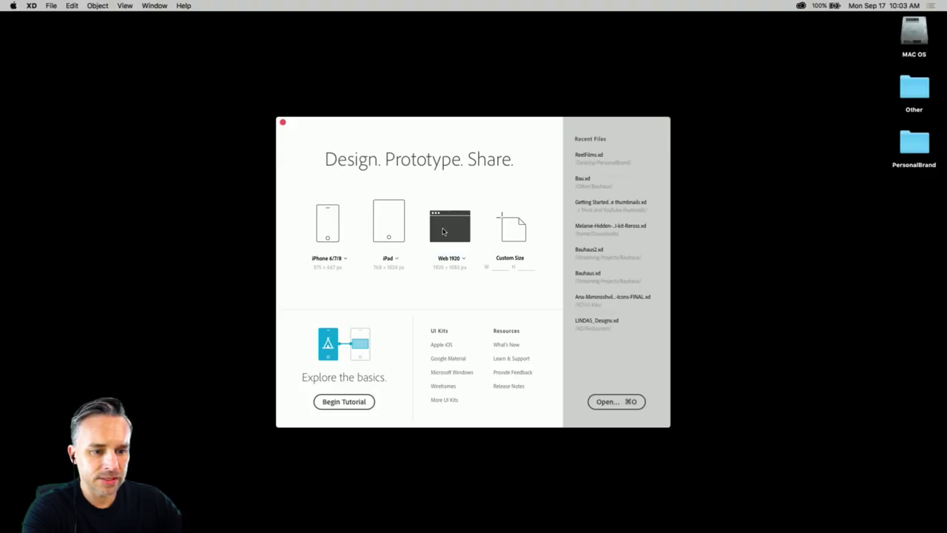
left_click(449, 226)
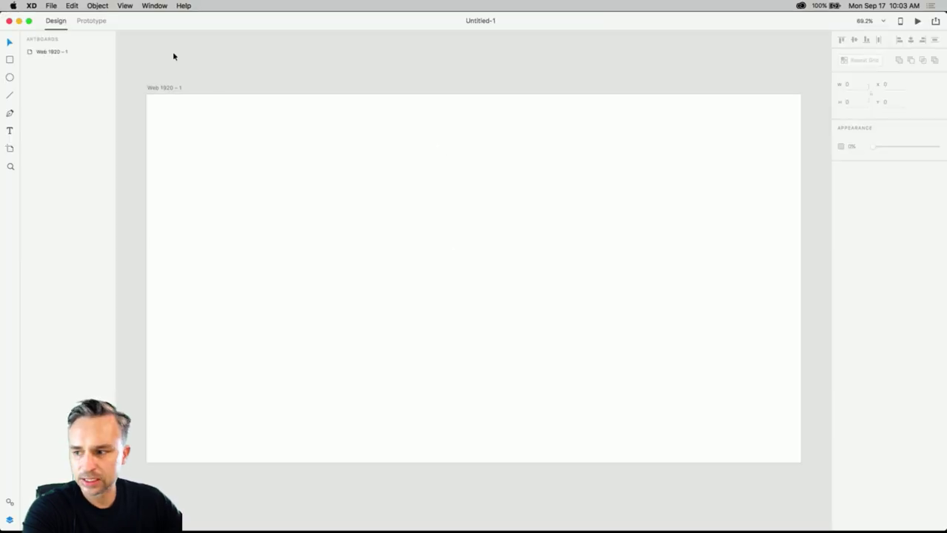
Step: Give the artboard a reddish #BC6363 background fill
left_click(156, 89)
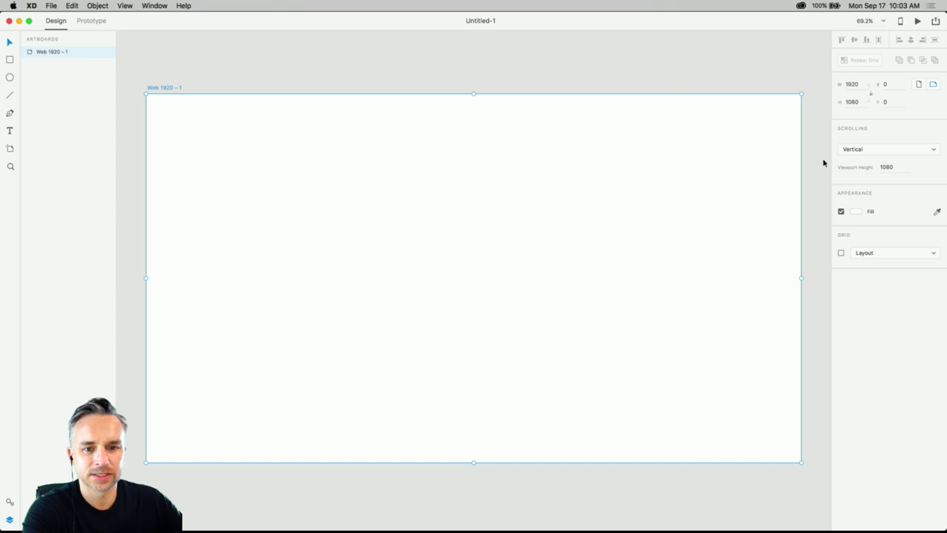
left_click(855, 213)
mouse_move(791, 202)
left_mouse_down()
mouse_move(776, 182)
mouse_move(791, 178)
mouse_move(782, 193)
mouse_move(773, 182)
left_mouse_up()
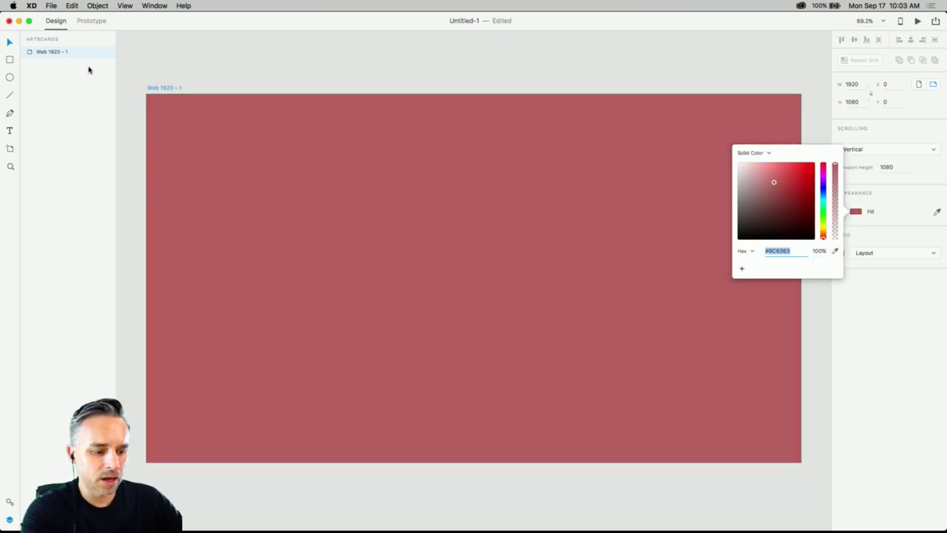
Step: Rename the artboard to 'Homepage'
double_click(162, 88)
type("Homepage")
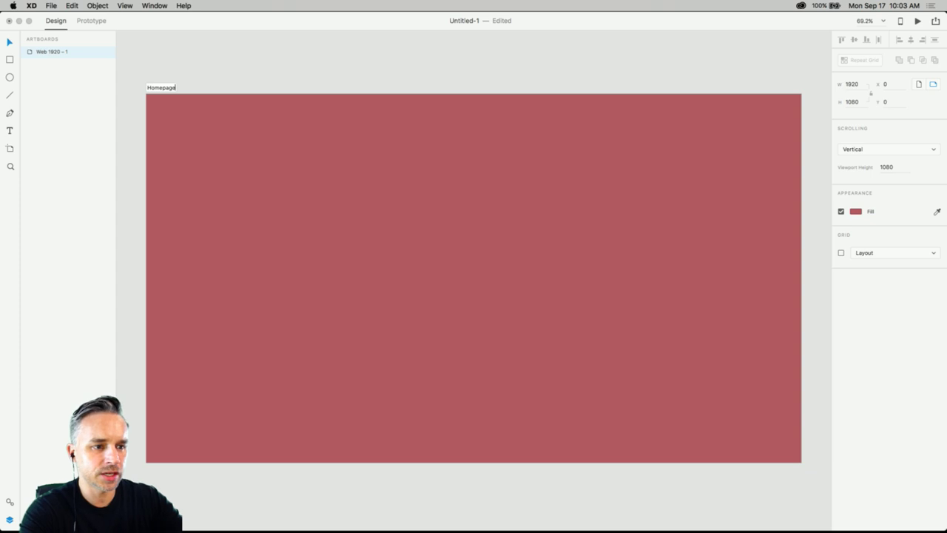
key("Return")
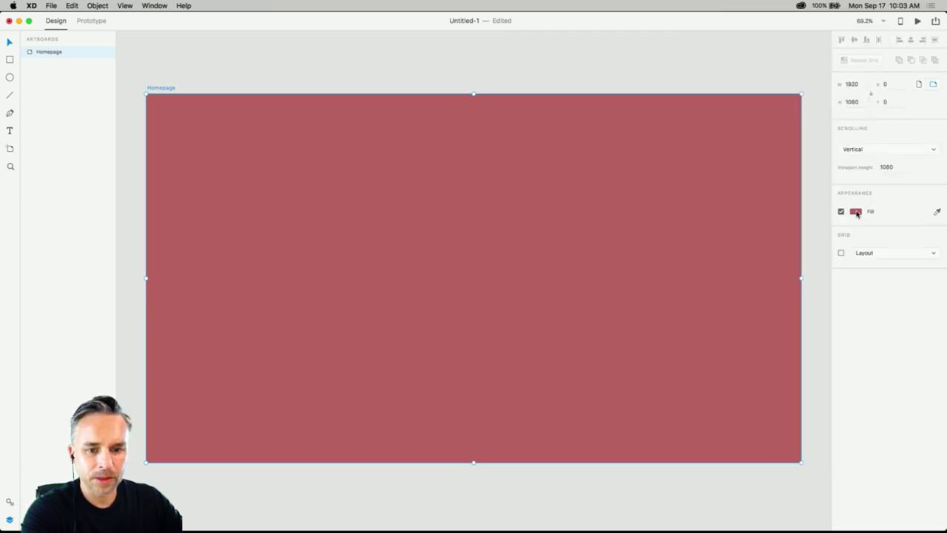
Step: Change the Homepage artboard fill to dark indigo #3C3980
left_click(855, 212)
mouse_move(810, 202)
left_mouse_down()
mouse_move(776, 176)
mouse_move(780, 201)
mouse_move(824, 188)
left_mouse_up()
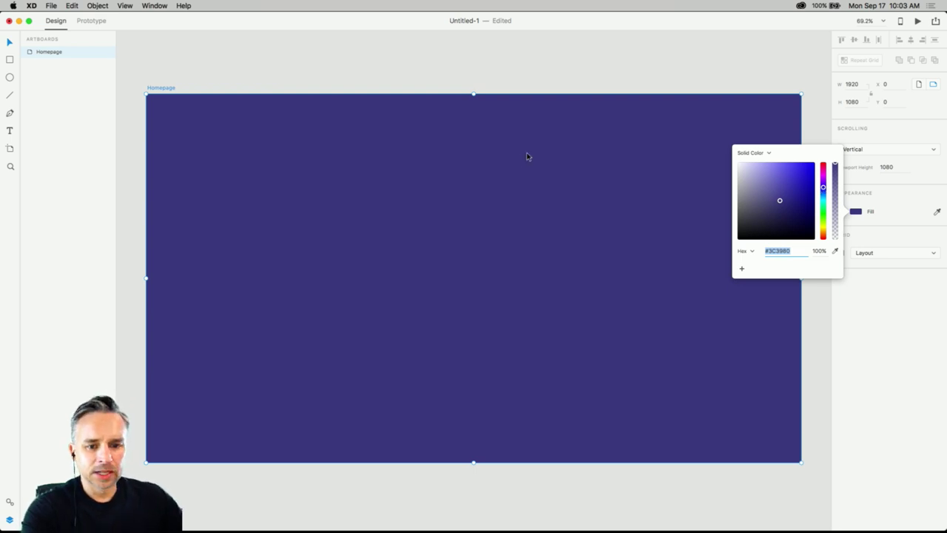
left_click(399, 180)
left_click_drag(397, 175, 388, 171)
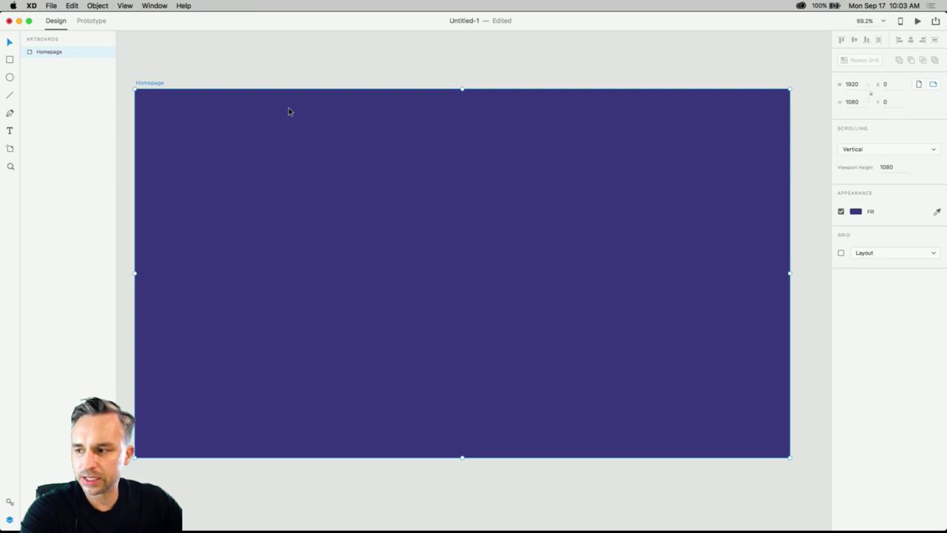
left_click(856, 212)
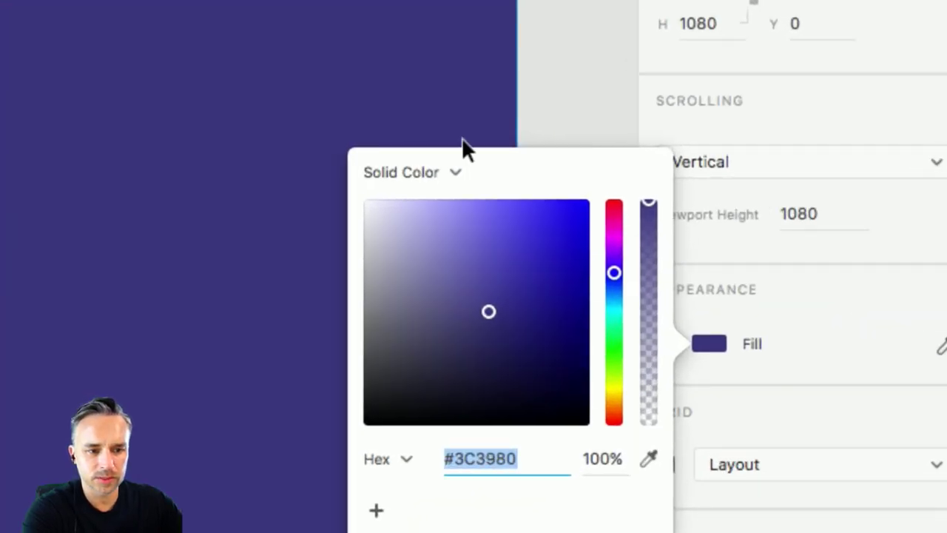
Step: Switch the artboard fill to a linear gradient running diagonally top-left to bottom-right
left_click(414, 171)
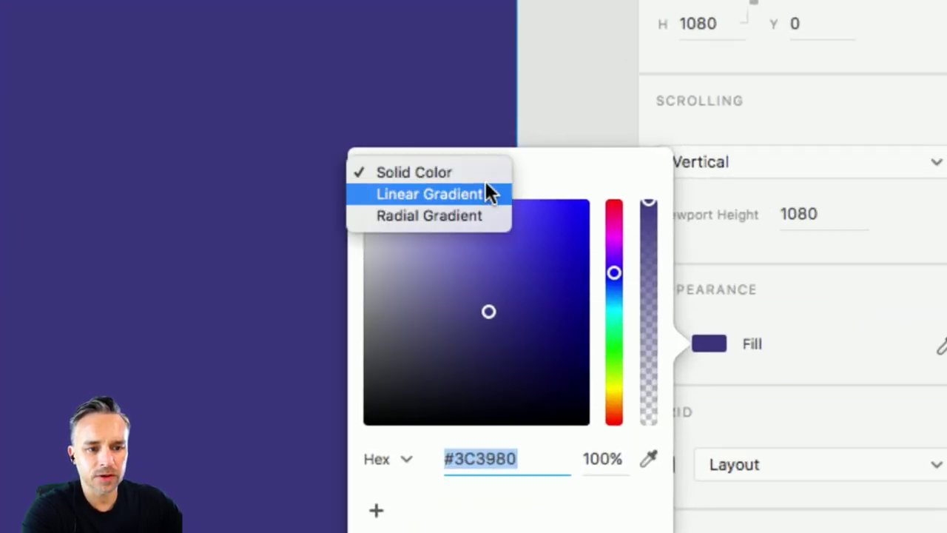
left_click(488, 195)
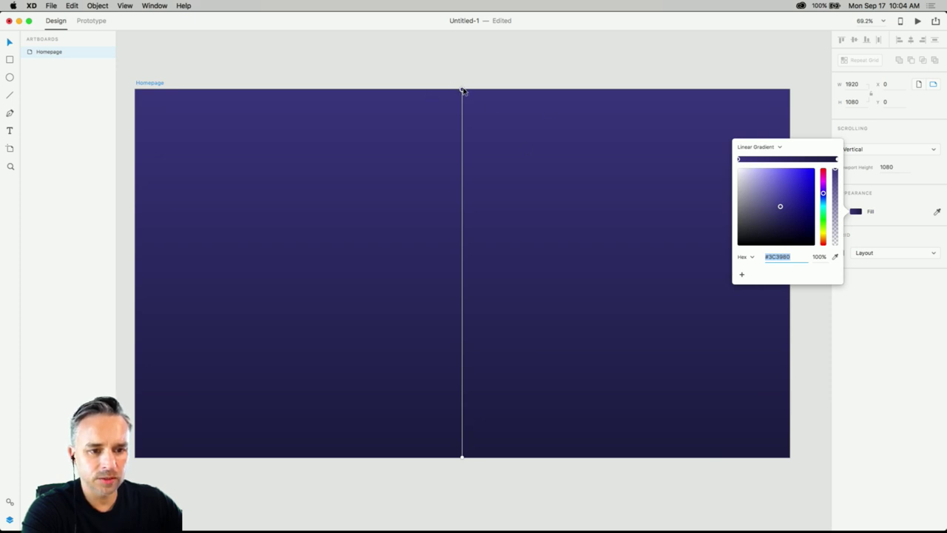
left_click_drag(462, 89, 282, 99)
left_click_drag(464, 458, 667, 399)
Step: Add a middle stop and colour the gradient purple #5F3980, indigo, then near-black #1E1D40
left_click(478, 256)
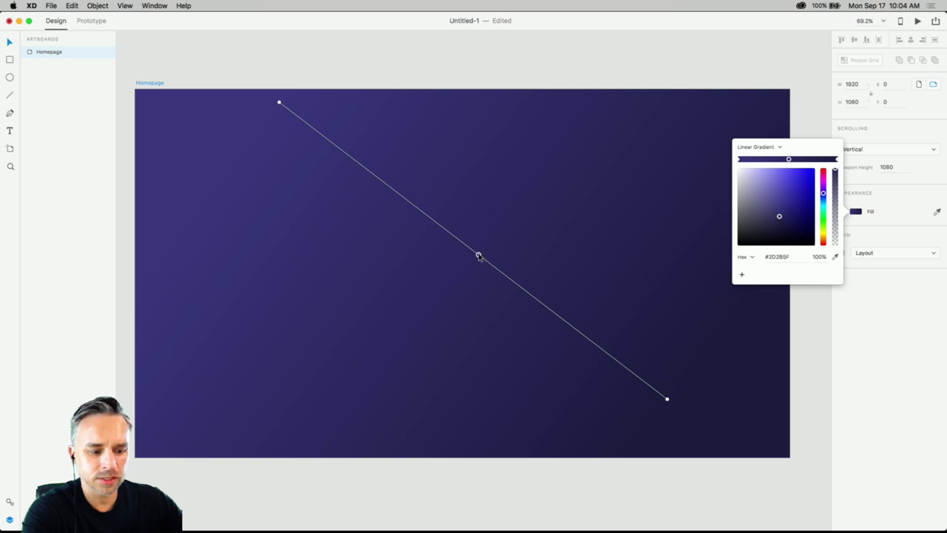
mouse_move(479, 256)
left_mouse_down()
mouse_move(570, 333)
mouse_move(473, 232)
mouse_move(478, 239)
left_mouse_up()
left_click_drag(781, 205, 778, 169)
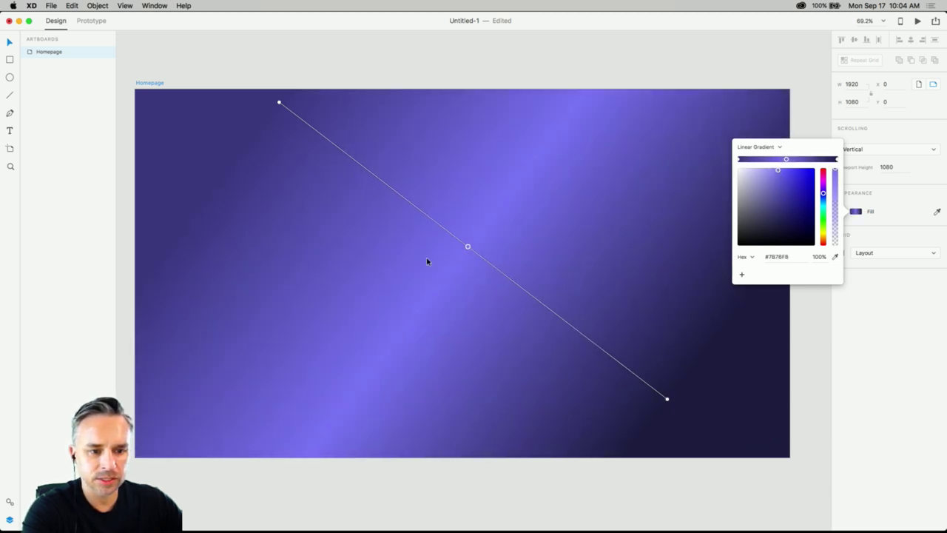
mouse_move(466, 247)
left_mouse_down()
mouse_move(487, 262)
mouse_move(433, 199)
mouse_move(509, 278)
mouse_move(477, 238)
left_mouse_up()
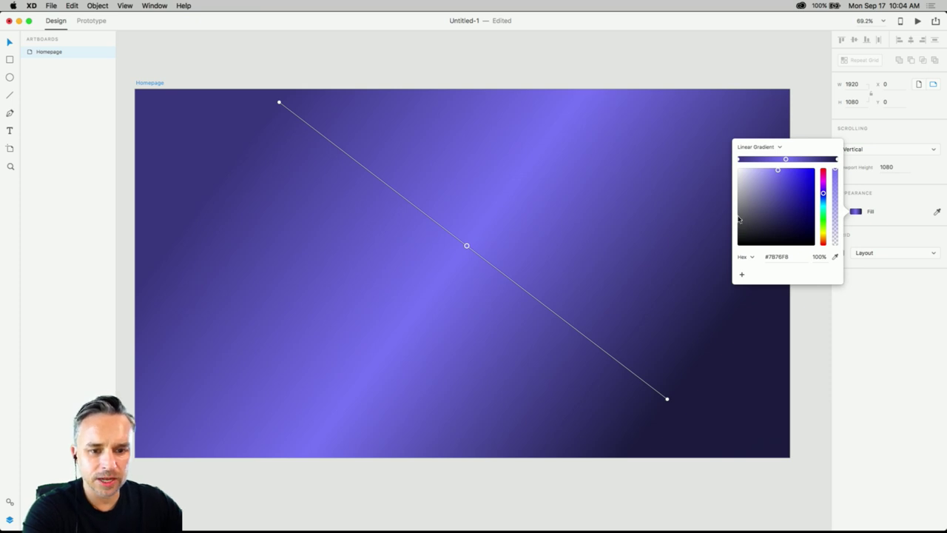
left_click_drag(738, 219, 823, 187)
left_click(739, 159)
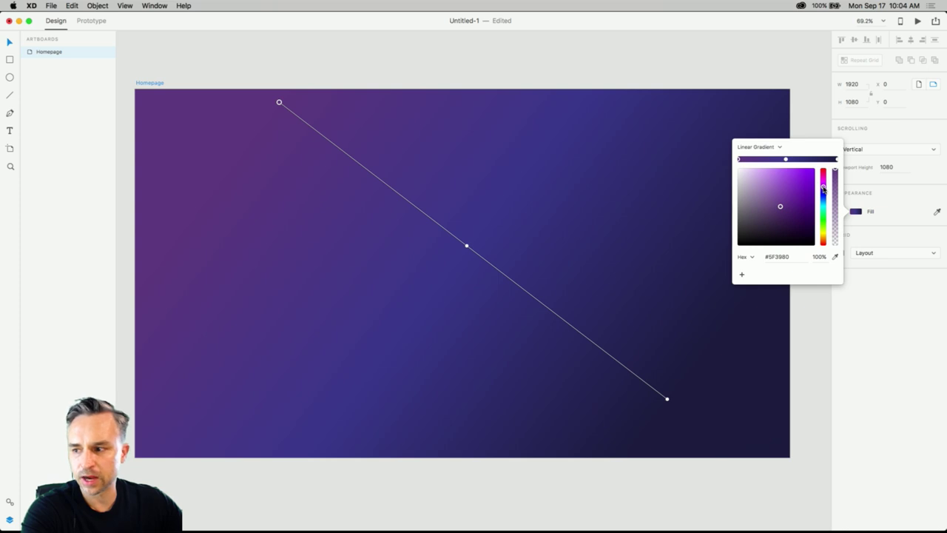
left_click(444, 76)
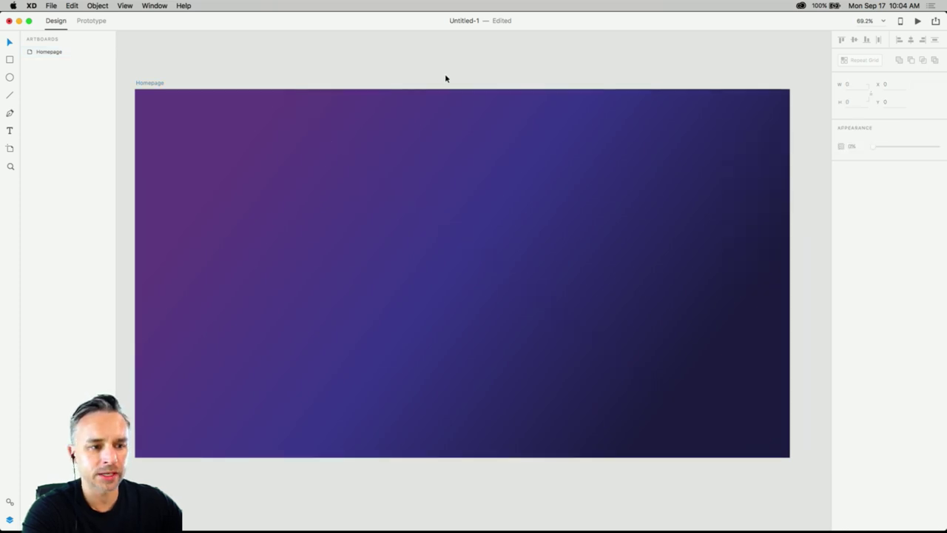
left_click(148, 83)
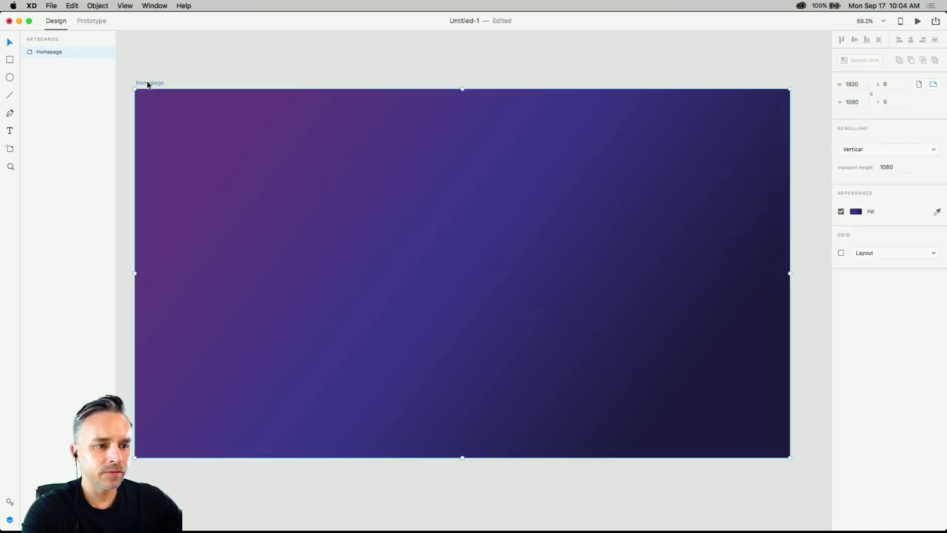
Step: Add the artboard gradient to Assets as a colour named 'main gradient'
left_click(9, 504)
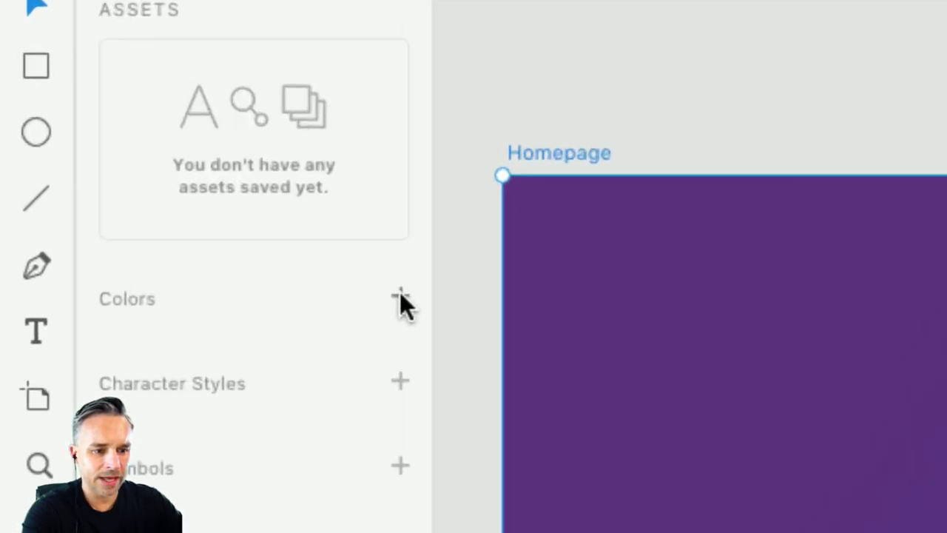
left_click(400, 296)
double_click(208, 216)
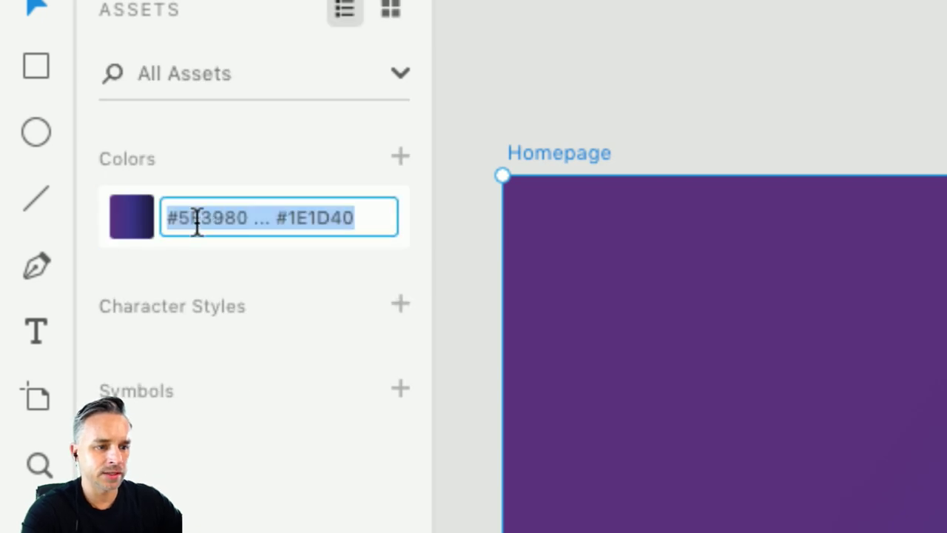
type("main gradient")
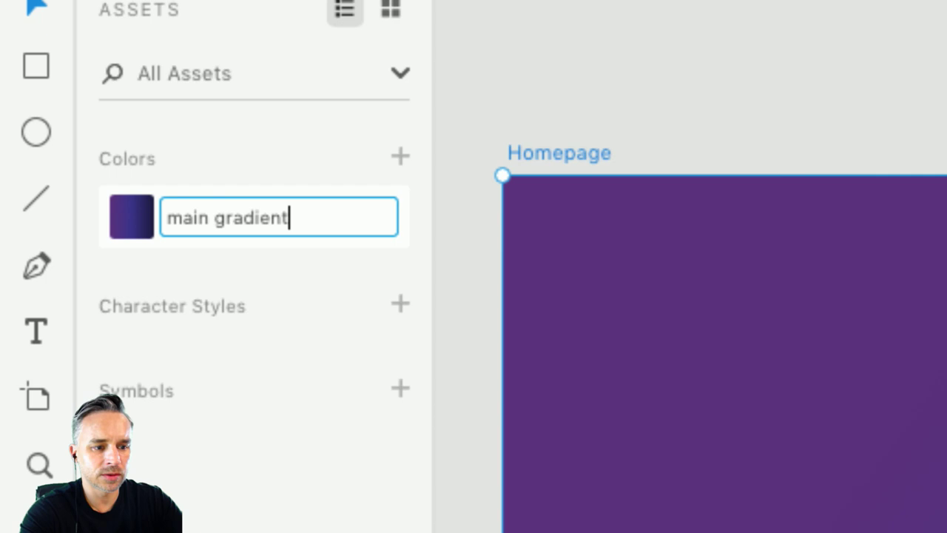
key("Return")
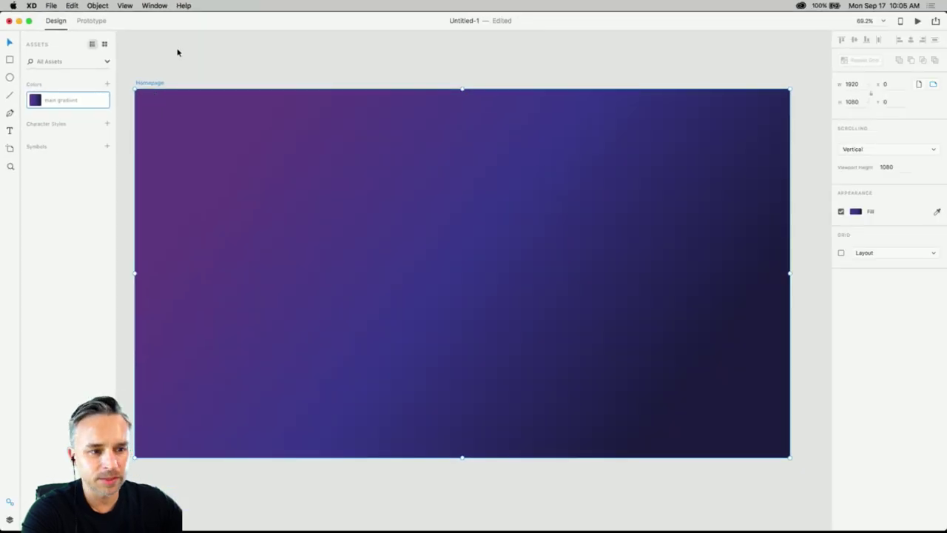
left_click(180, 61)
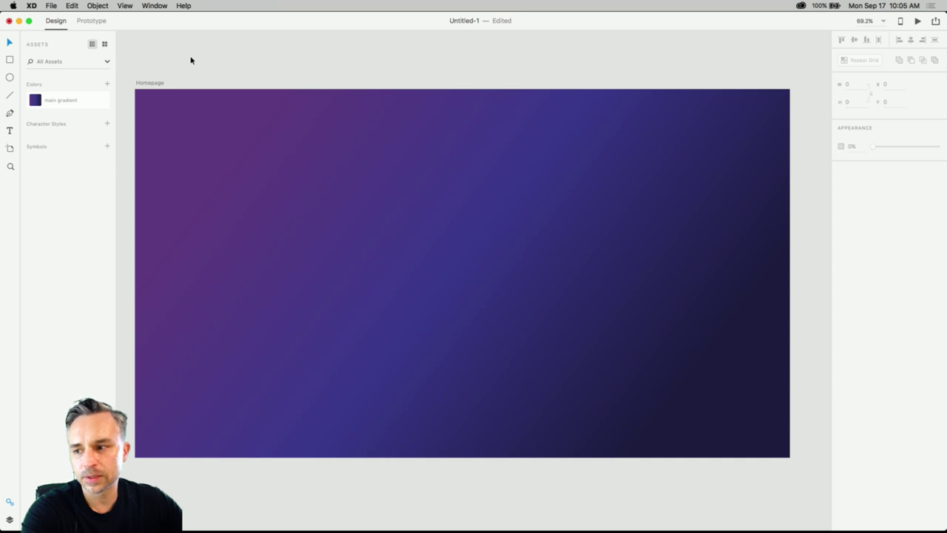
Step: Add the name title text, enlarge it to size 148 and make it white
scroll(190, 60, "left", 3)
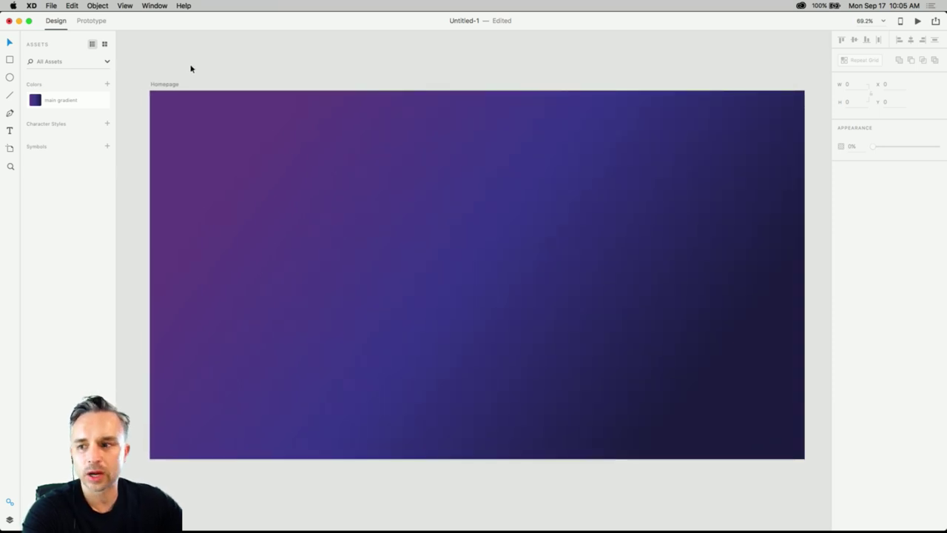
left_click(9, 131)
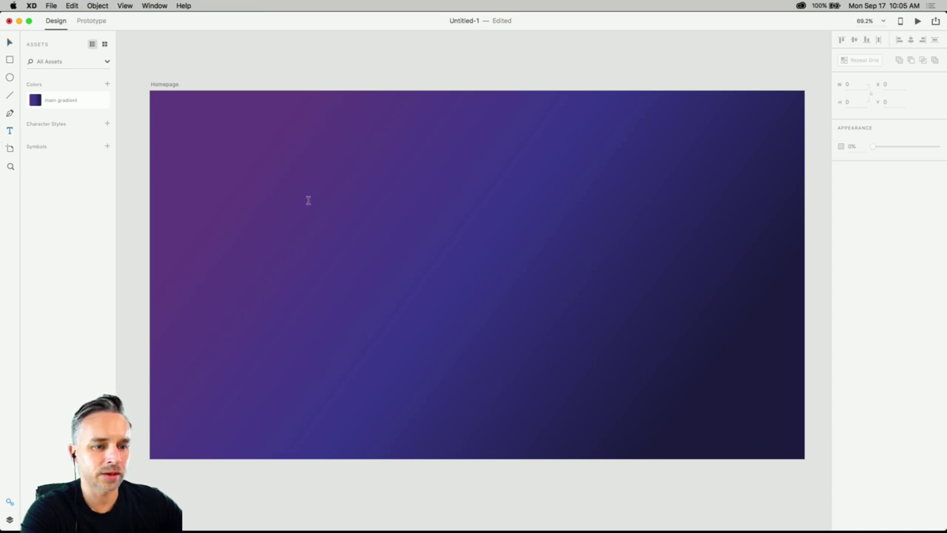
left_click(250, 236)
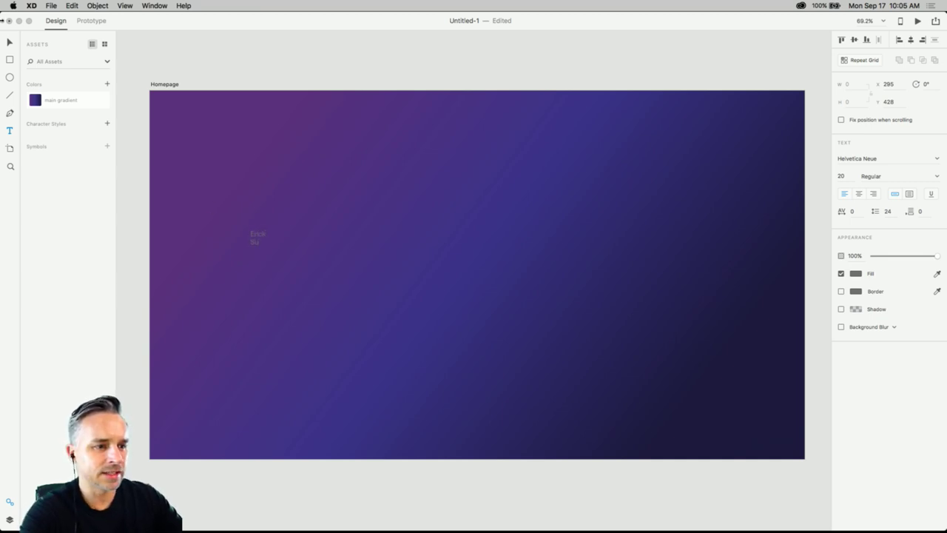
left_click(9, 43)
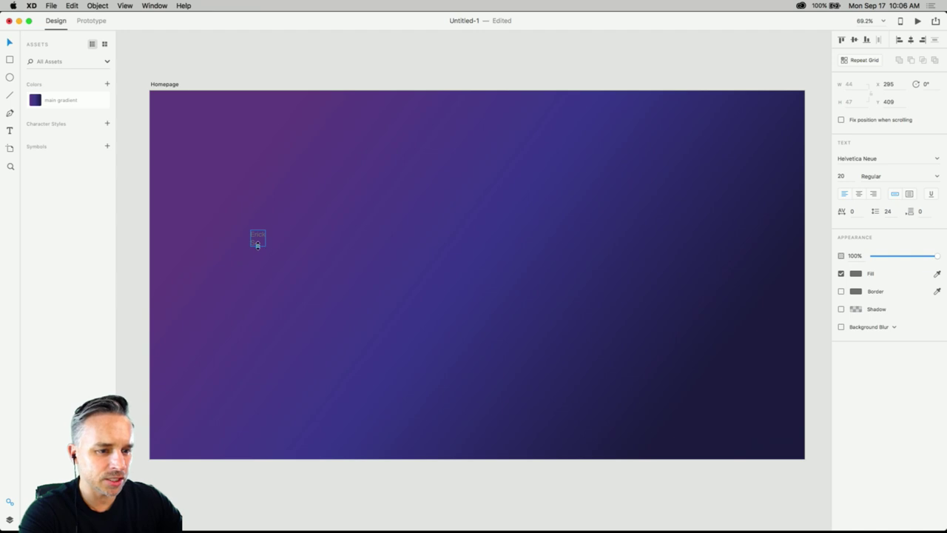
left_click_drag(258, 245, 258, 347)
left_click_drag(245, 261, 262, 233)
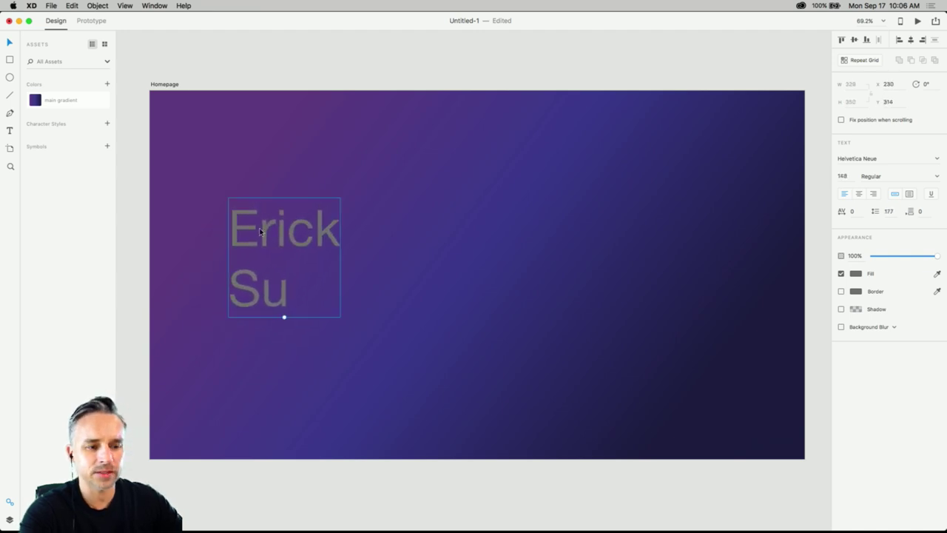
left_click(854, 276)
left_click_drag(777, 265, 731, 195)
left_click(281, 234)
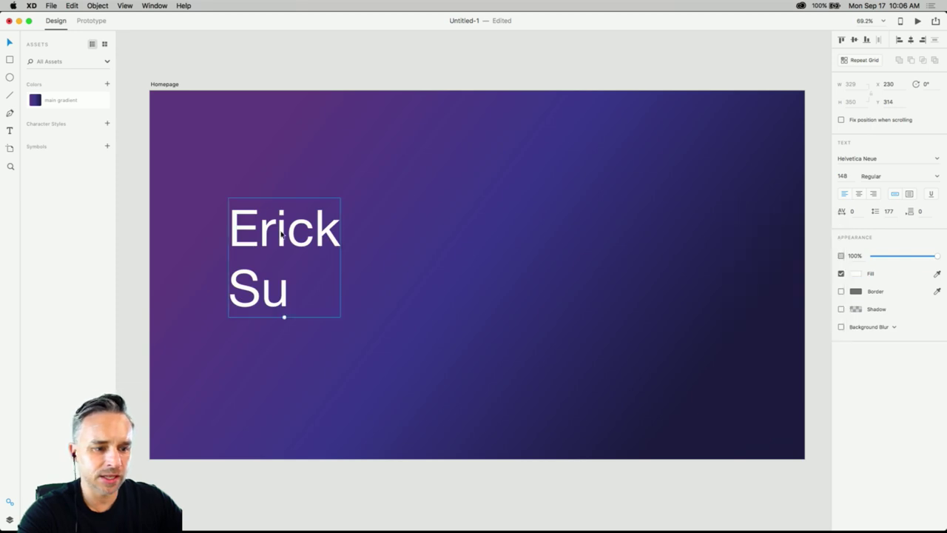
Step: Insert a space between the title's two words, enlarge it to 221 pt and reposition it
double_click(235, 288)
left_click(232, 285)
key("BackSpace")
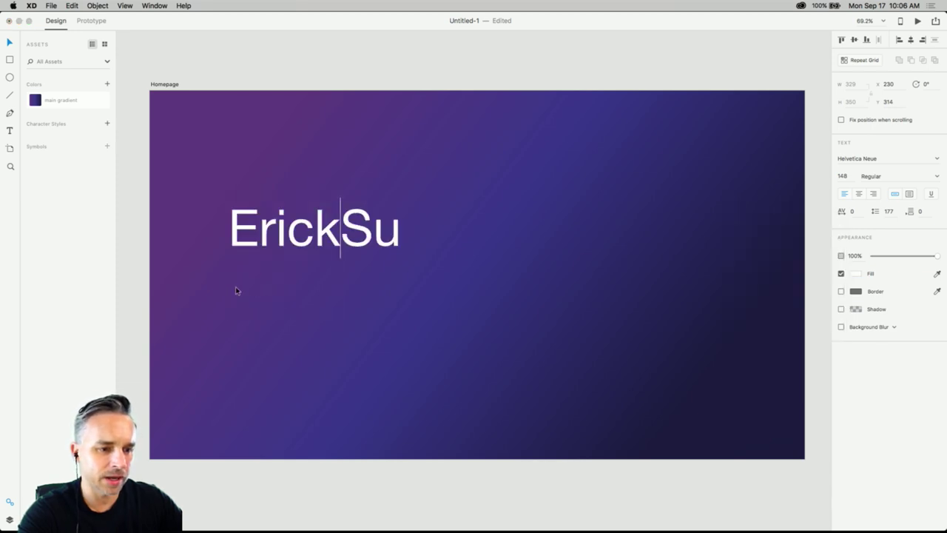
left_click(8, 45)
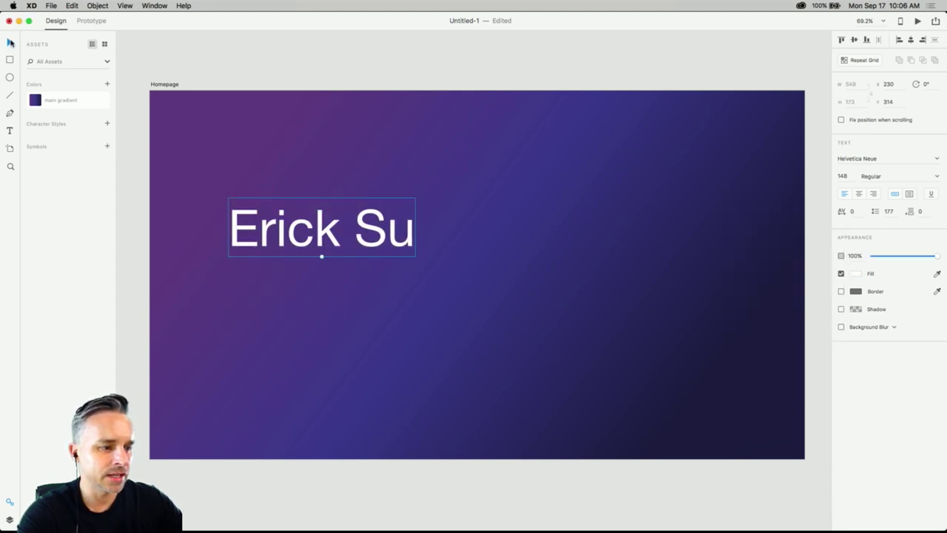
left_click_drag(321, 256, 321, 284)
left_click_drag(243, 254, 248, 248)
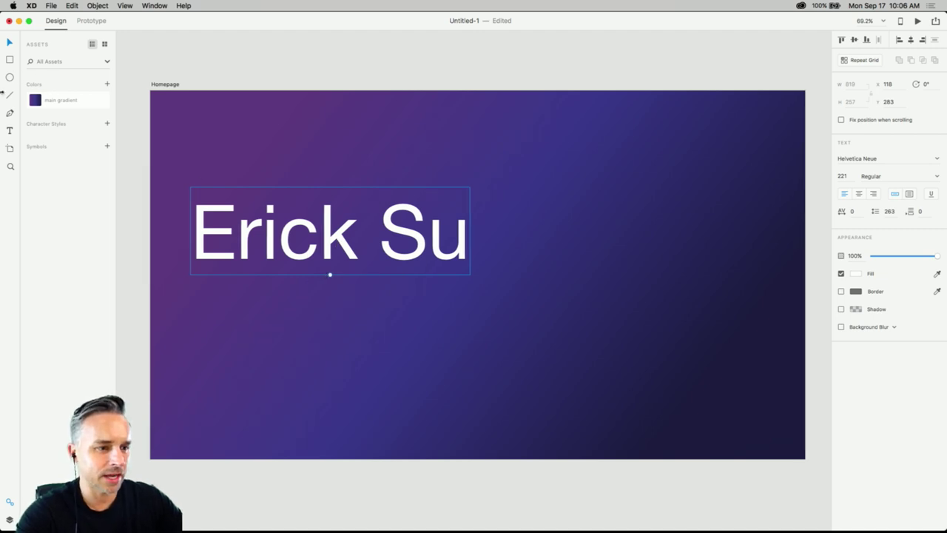
left_click(10, 129)
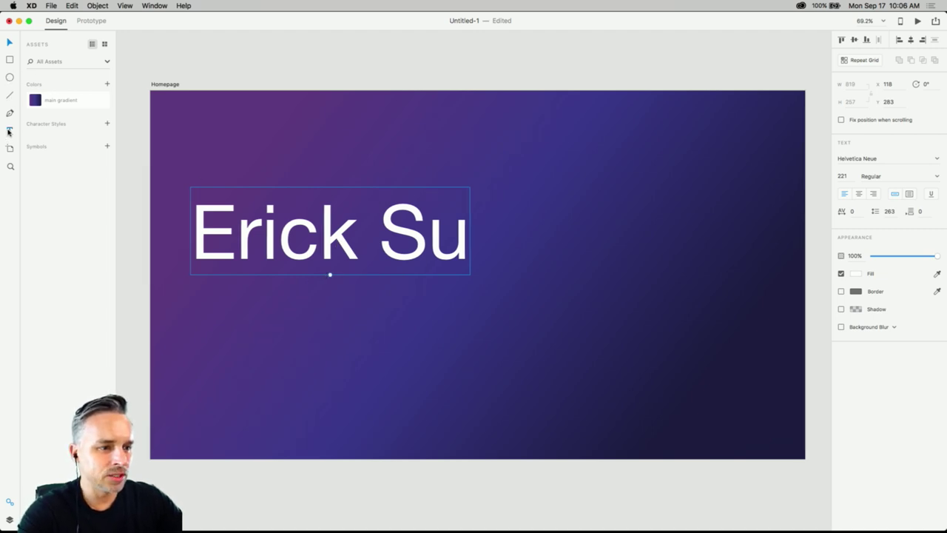
Step: Type the subtitle 'designer of things' below the name title
left_click(299, 304)
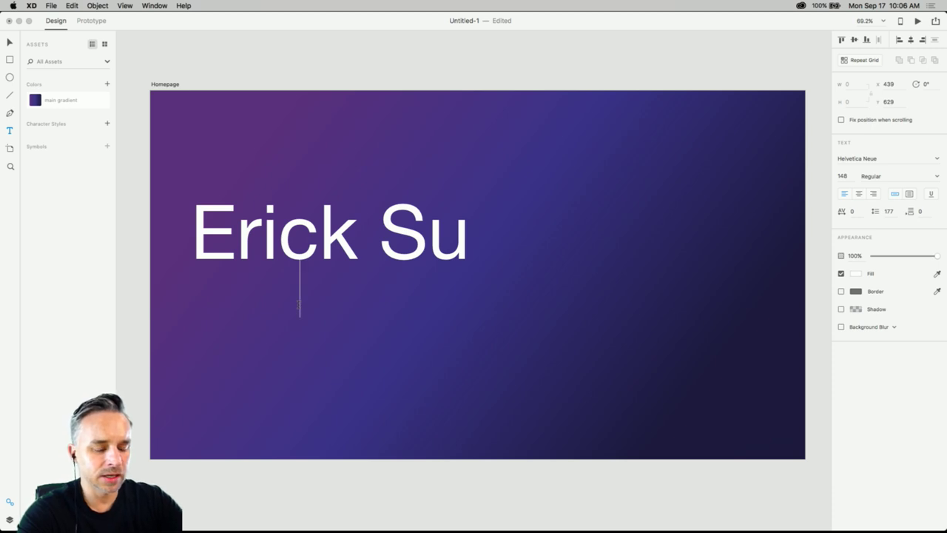
type("Illustra")
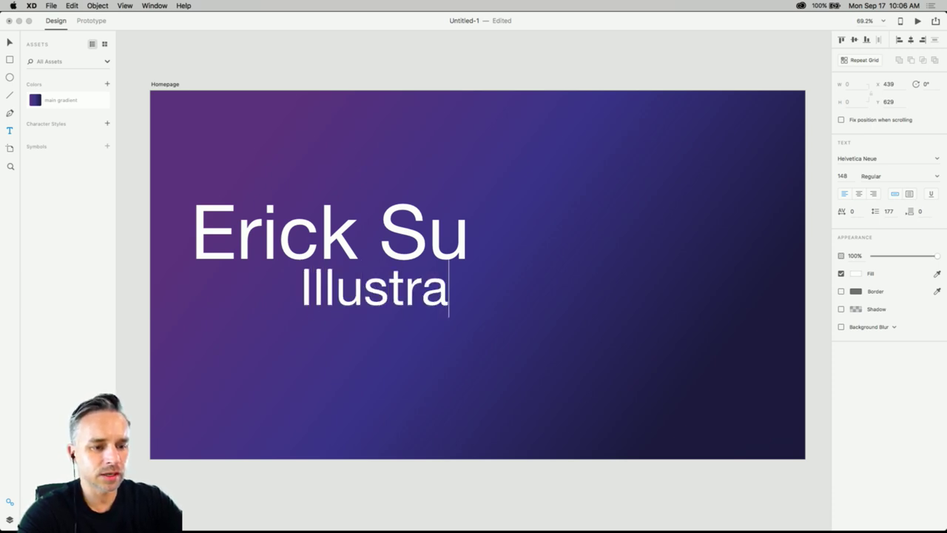
key("BackSpace")
key("BackSpace")
key("BackSpace")
key("BackSpace")
key("BackSpace")
key("BackSpace")
key("BackSpace")
key("BackSpace")
type("des")
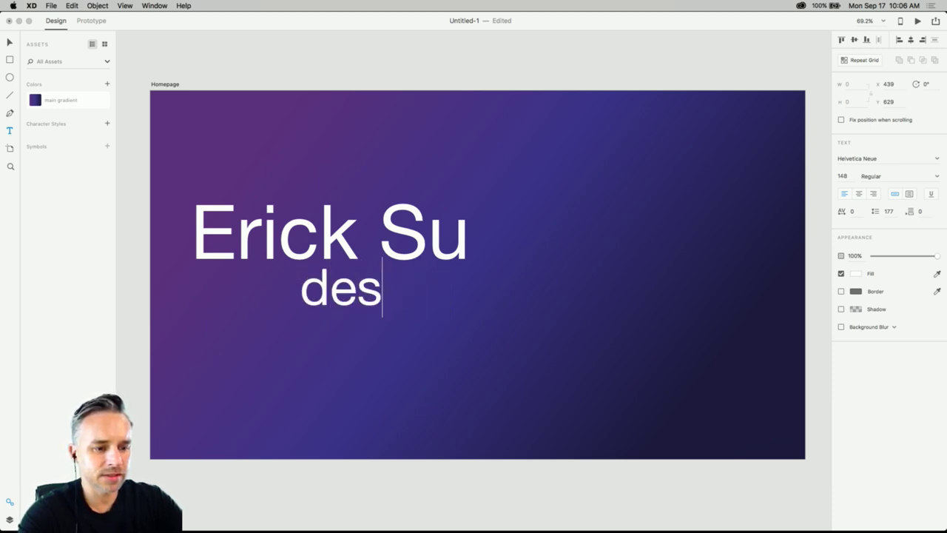
type("igner o")
key("BackSpace")
type("of")
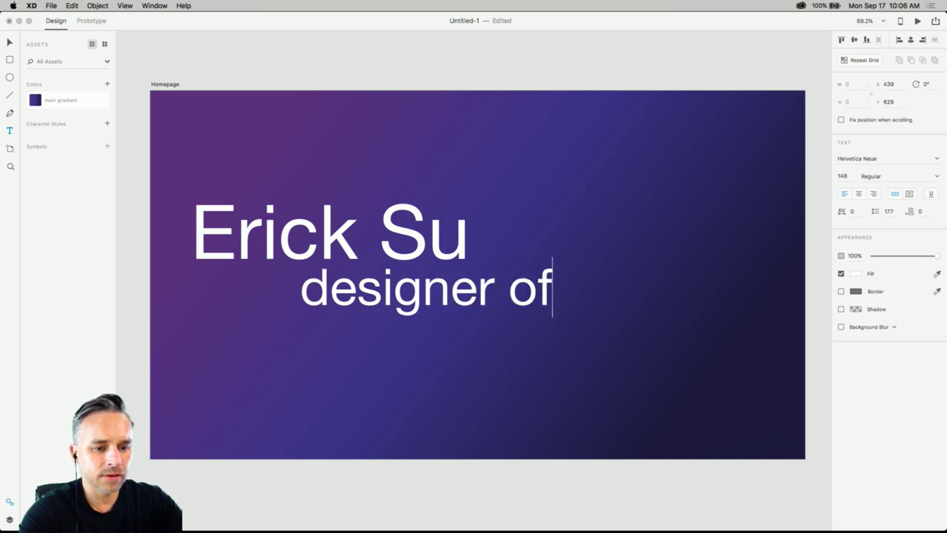
type(" things")
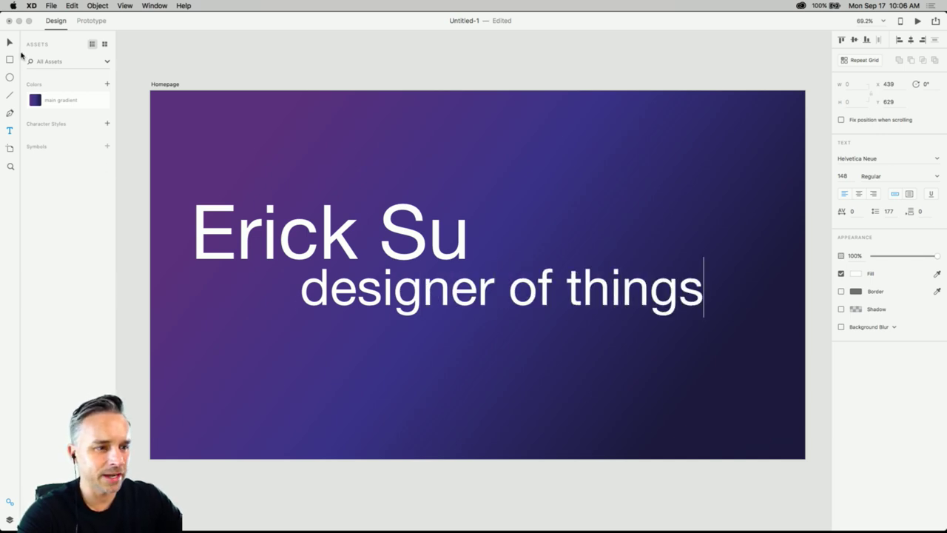
left_click(9, 43)
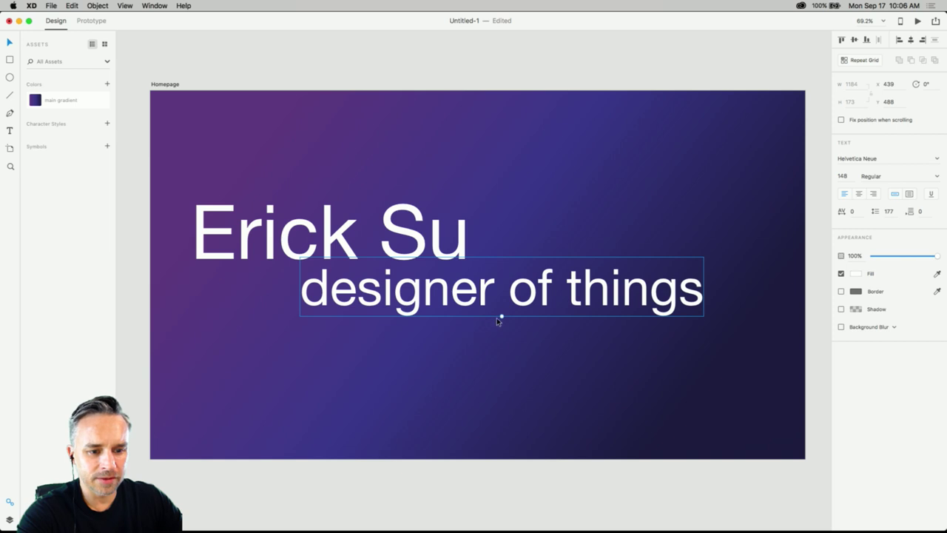
Step: Shrink the 'designer of things' subtitle to a small size
left_click_drag(502, 315, 352, 308)
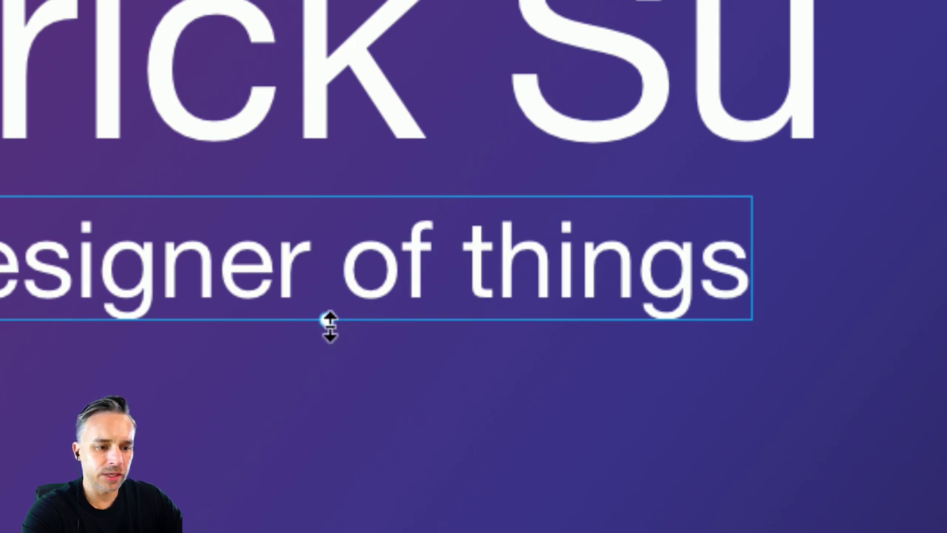
left_click_drag(327, 321, 330, 292)
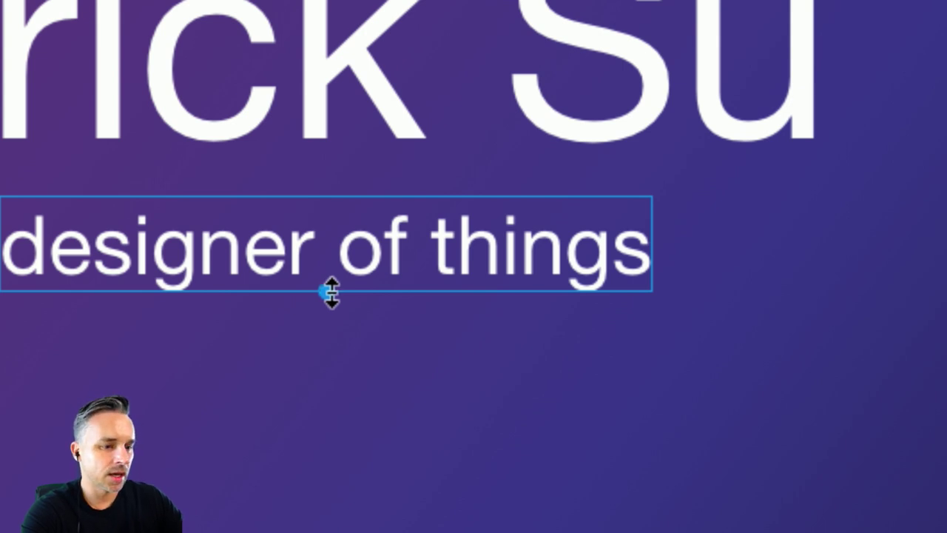
left_click_drag(332, 275, 326, 271)
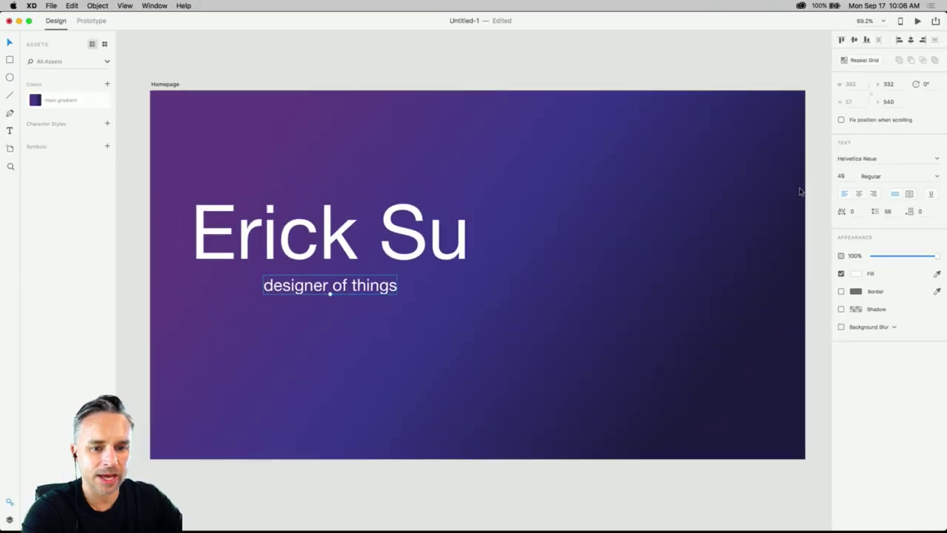
Step: Move the subtitle just under the title, lining up their left edges
left_click_drag(283, 288, 213, 282)
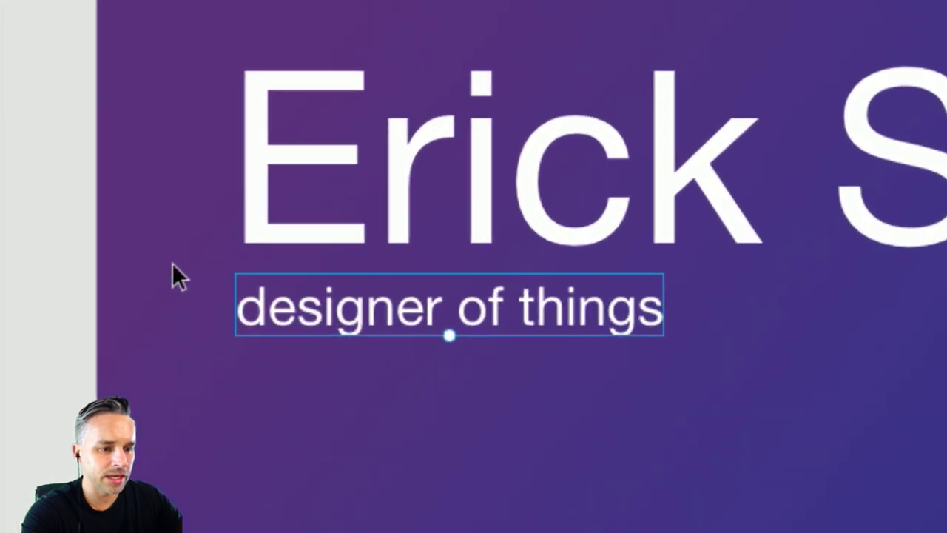
left_click_drag(289, 334, 263, 326)
left_click(260, 232)
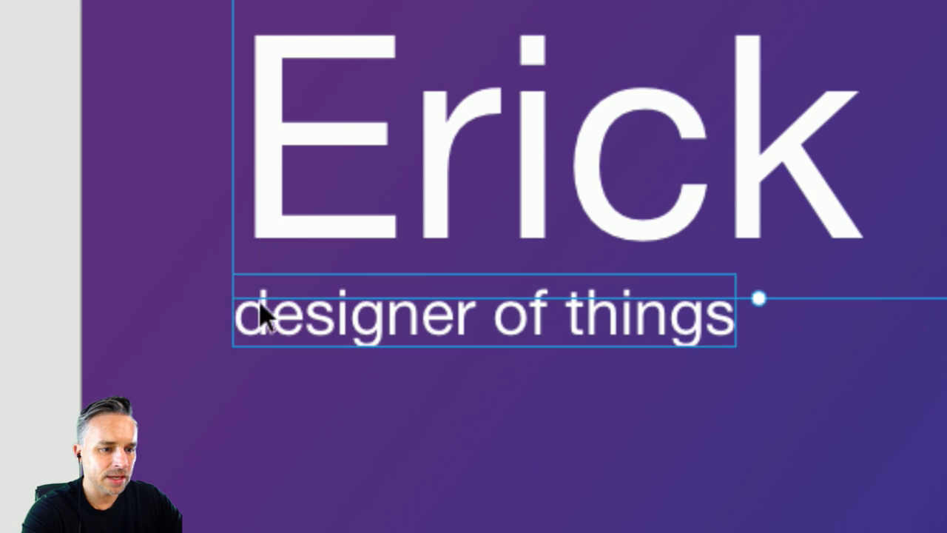
left_click(261, 317)
left_click(264, 237)
left_click(260, 332)
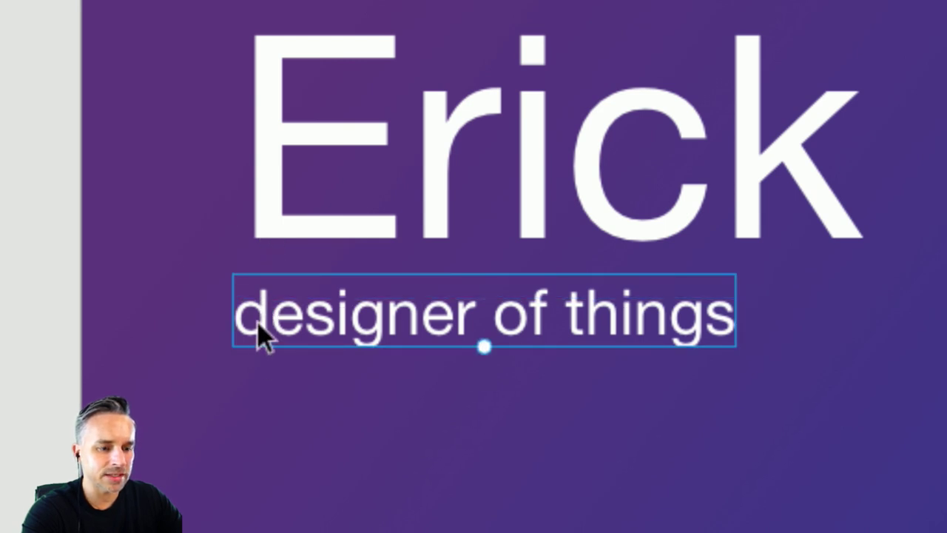
left_click_drag(260, 326, 277, 327)
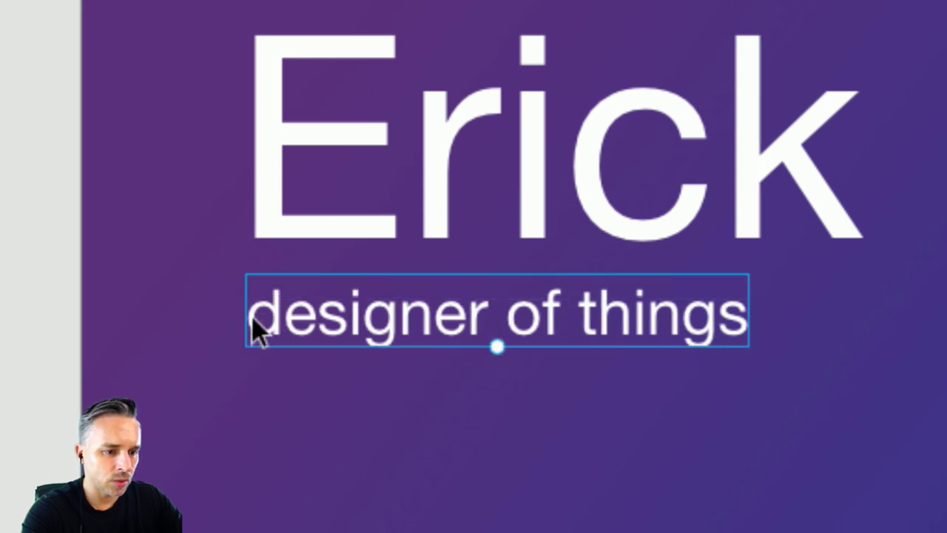
left_click_drag(256, 317, 252, 320)
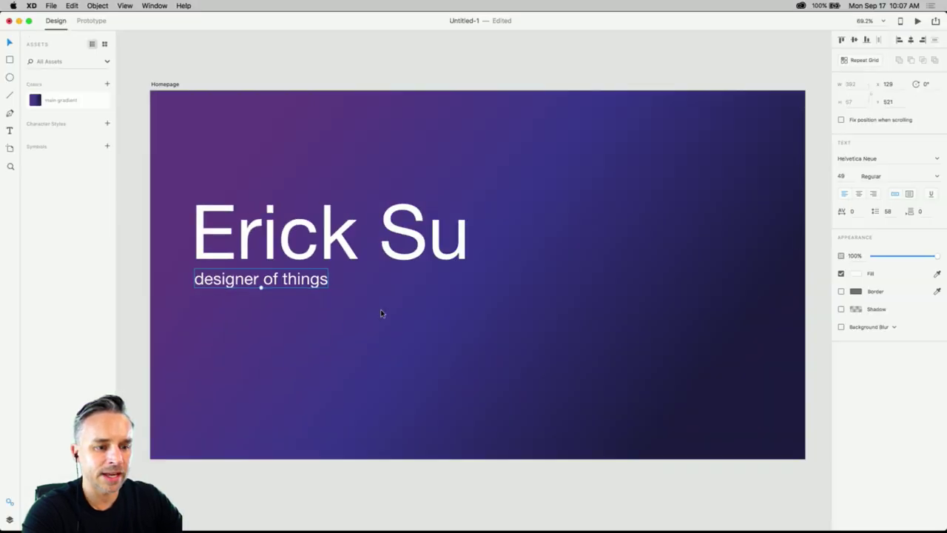
Step: Draw a 563 × 57 white rectangle just below the subtitle and remove its border
left_click(354, 393)
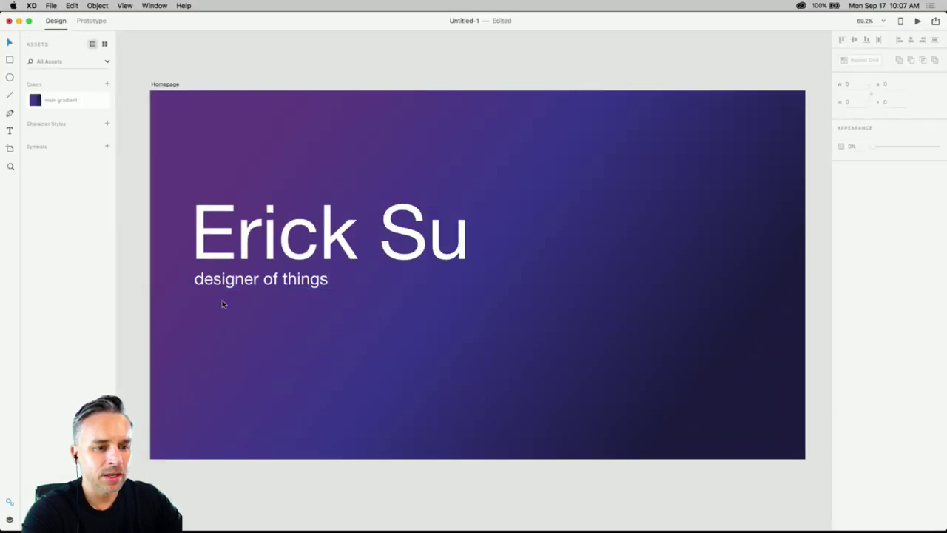
key("r")
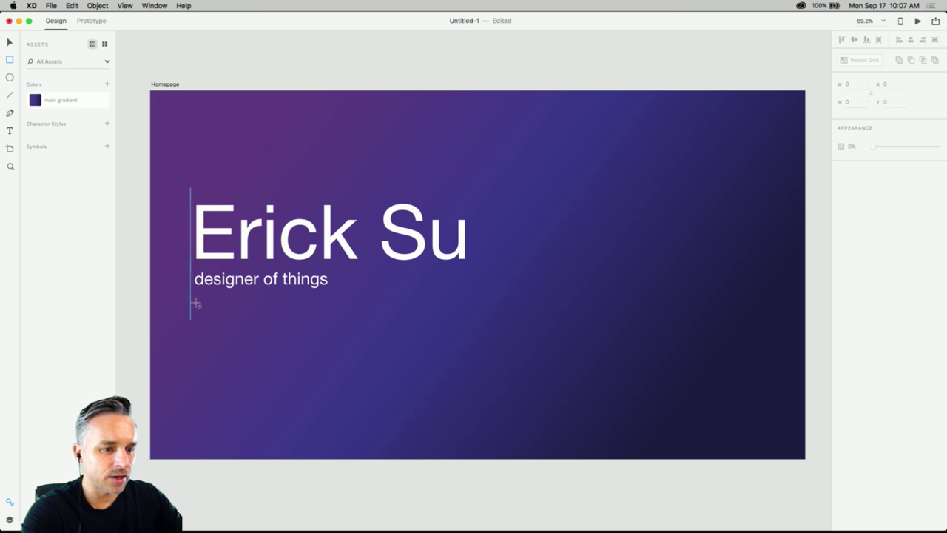
left_click_drag(196, 302, 390, 320)
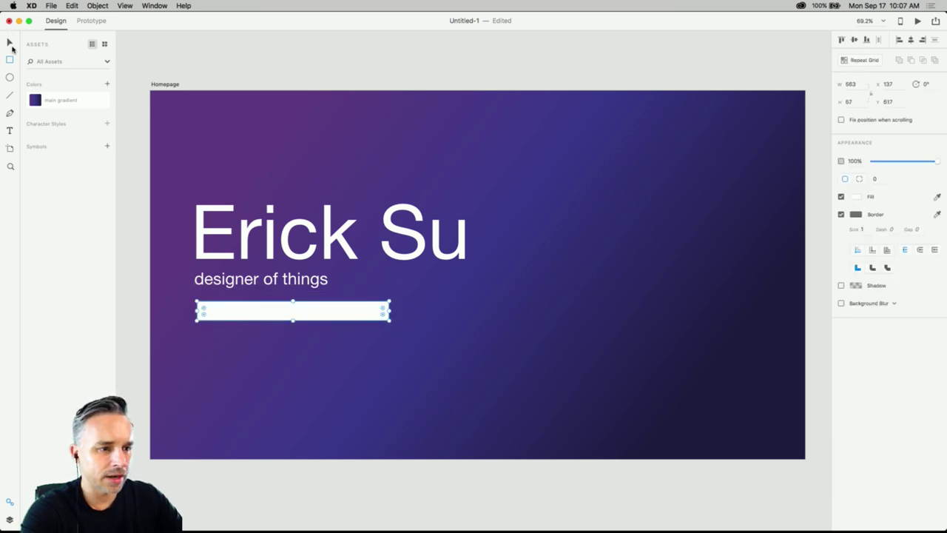
left_click(10, 44)
scroll(265, 318, "down", 2)
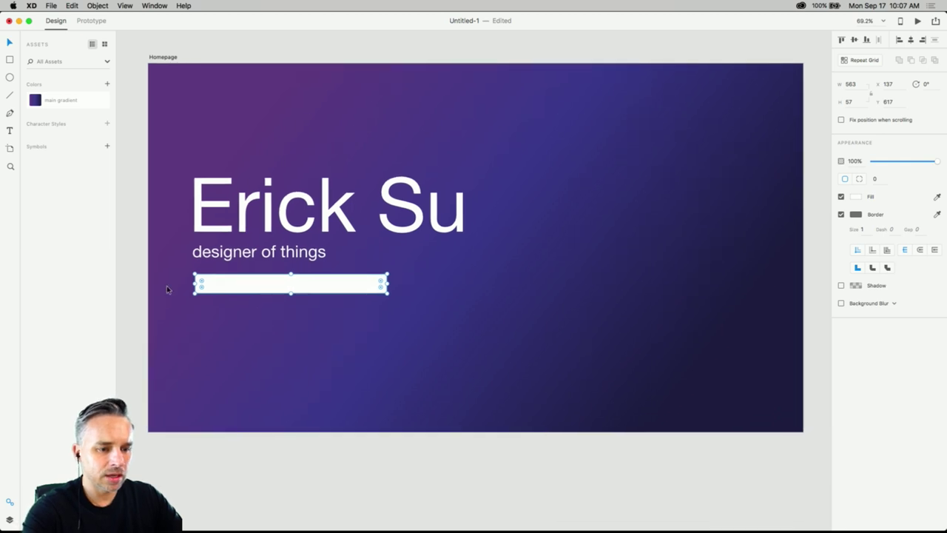
scroll(218, 286, "up", 5)
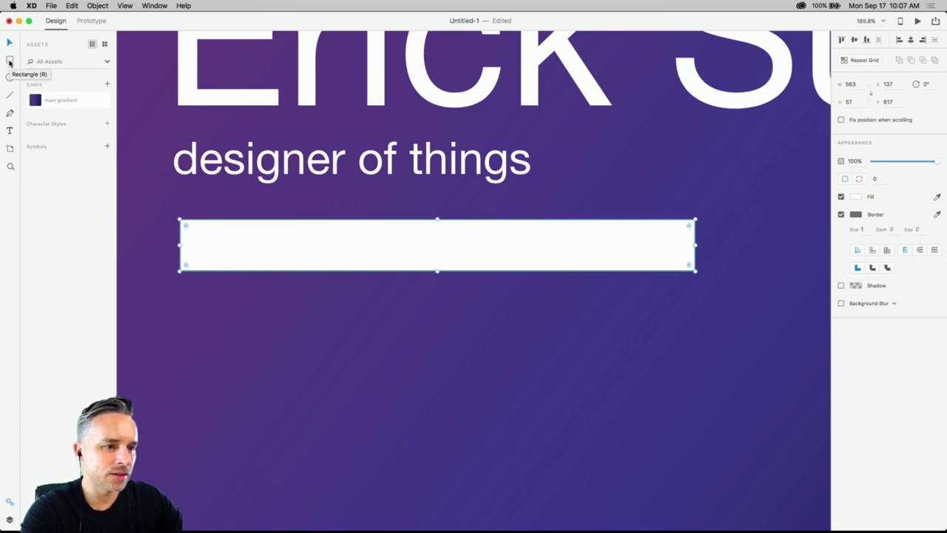
left_click_drag(285, 238, 282, 217)
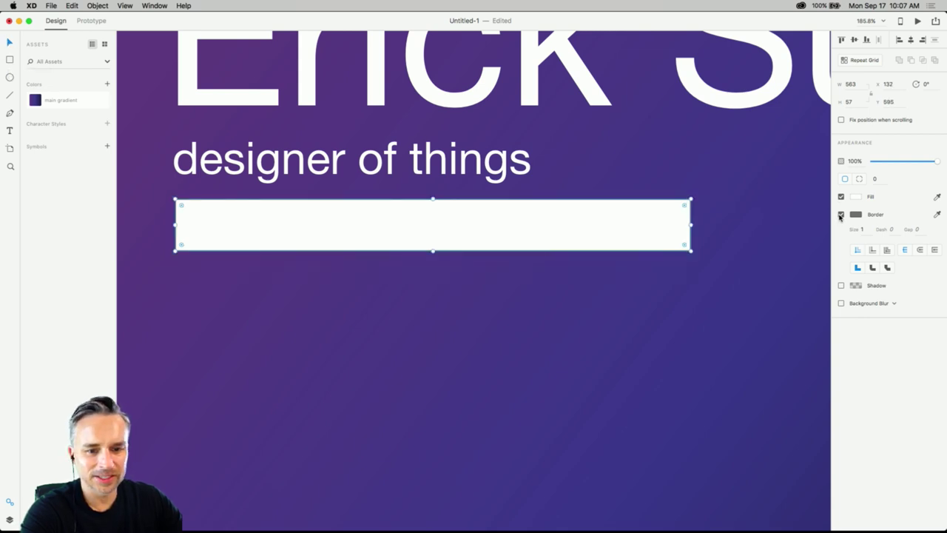
left_click(840, 215)
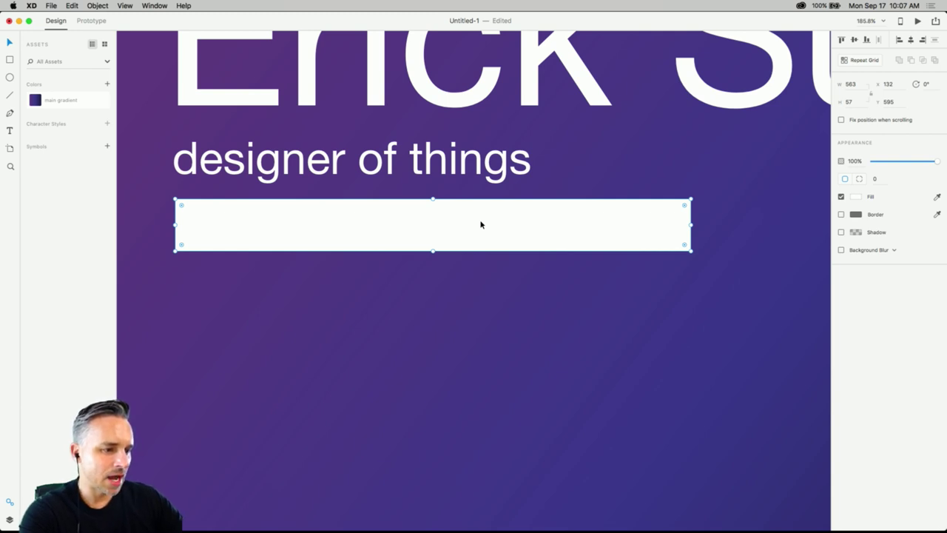
left_click(350, 180)
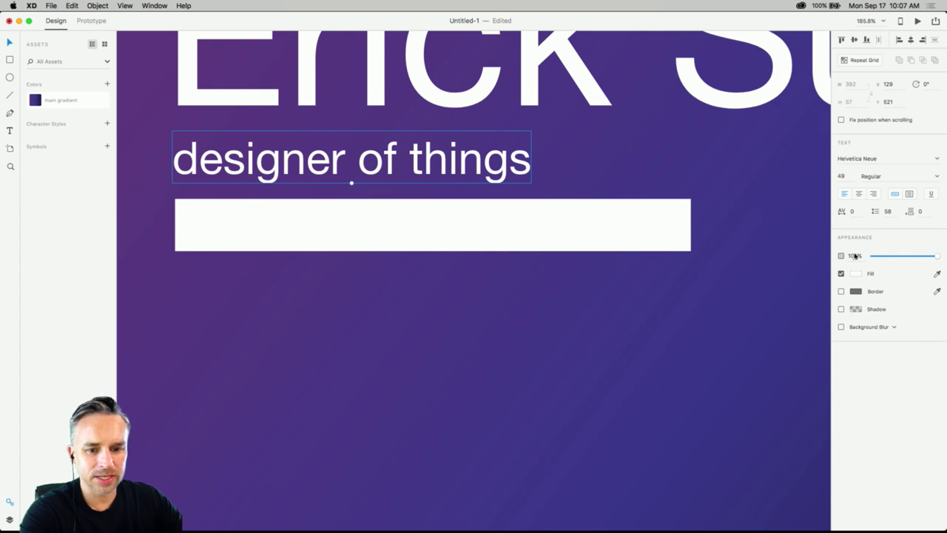
Step: Change the 'designer of things' text colour from white to bright mint green
left_click(515, 237)
left_click(365, 156)
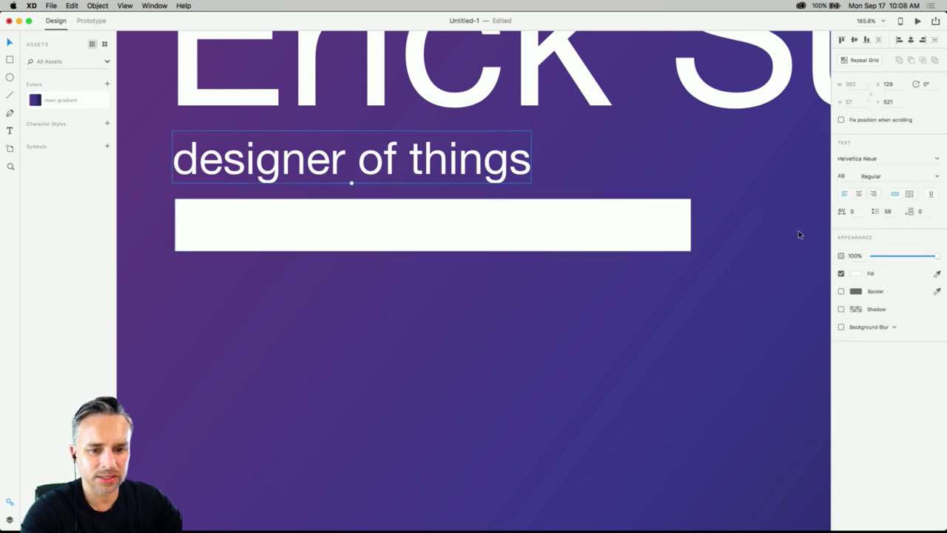
left_click(856, 273)
left_click_drag(754, 245, 812, 200)
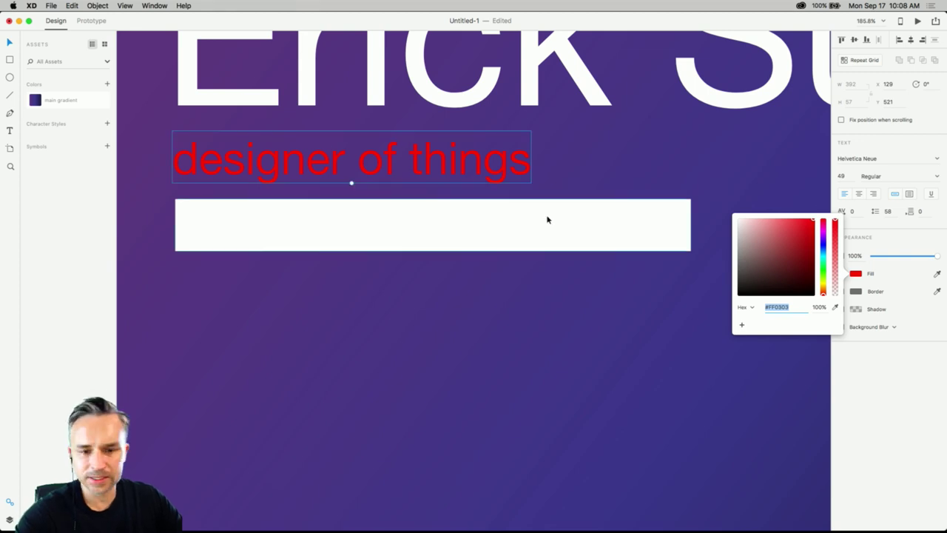
mouse_move(823, 255)
left_mouse_down()
mouse_move(823, 269)
mouse_move(822, 261)
left_mouse_up()
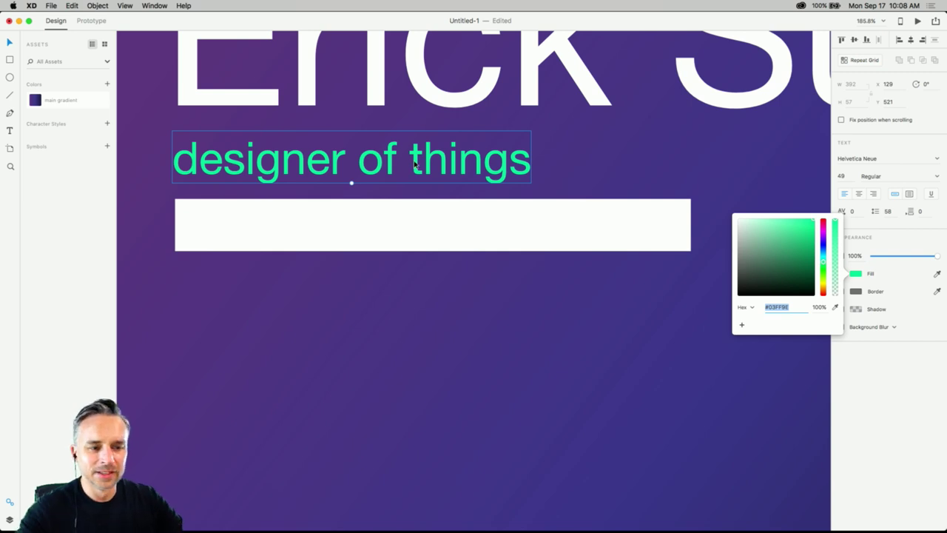
left_click(328, 261)
left_click(274, 161)
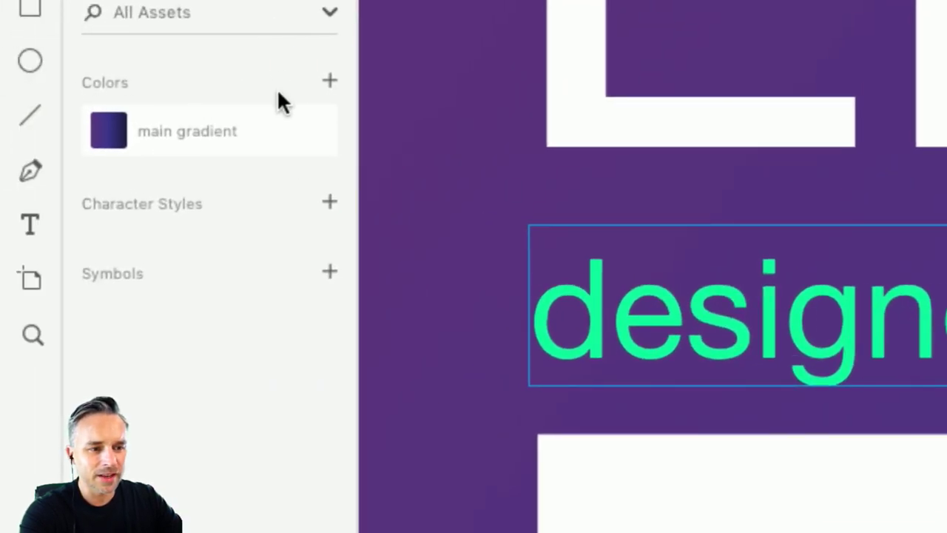
Step: Save the mint green #03FF9E as a document colour named 'love this color'
left_click(329, 81)
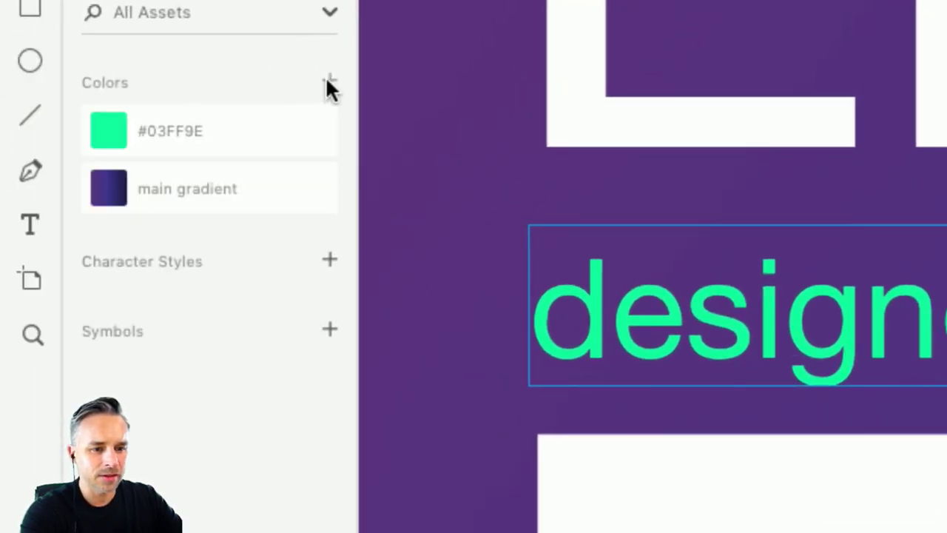
double_click(157, 133)
type("love this color")
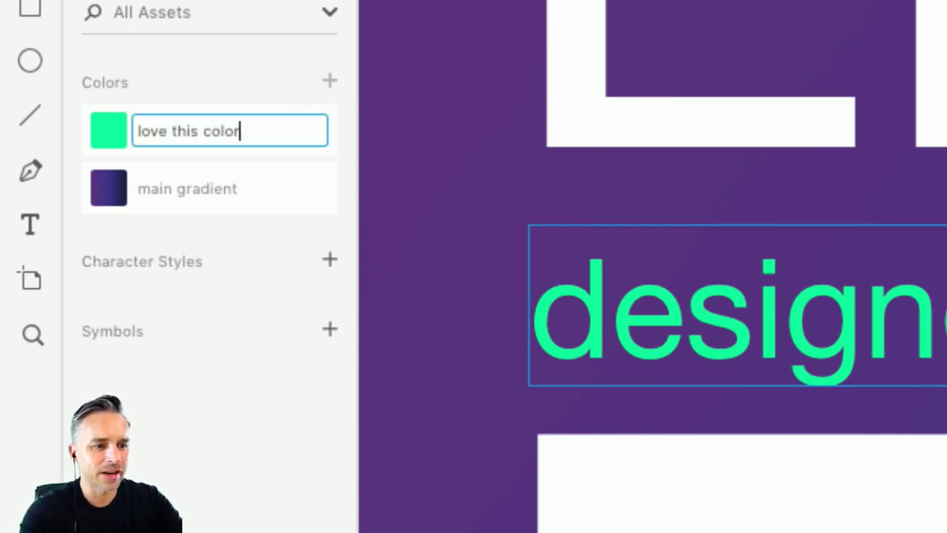
key("Return")
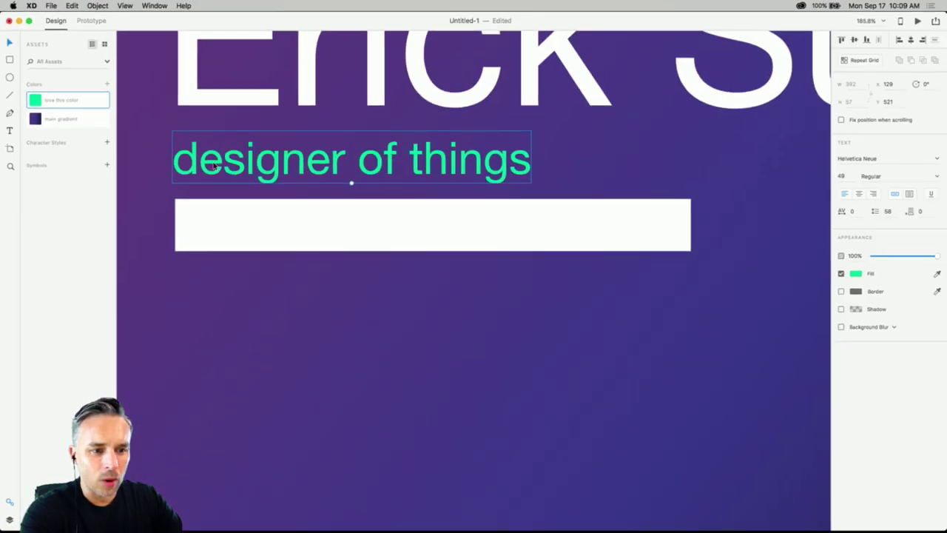
left_click(526, 451)
left_click_drag(310, 223, 315, 319)
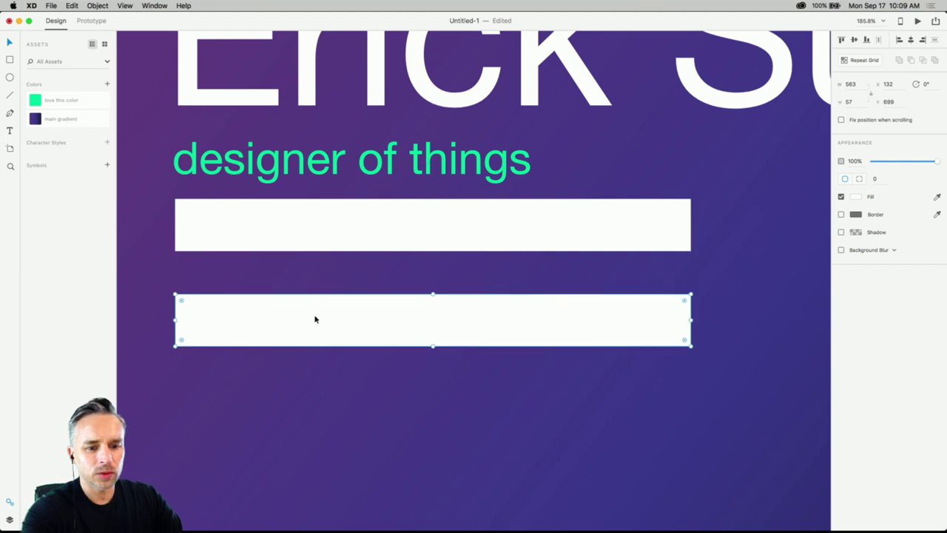
left_click_drag(690, 345, 808, 489)
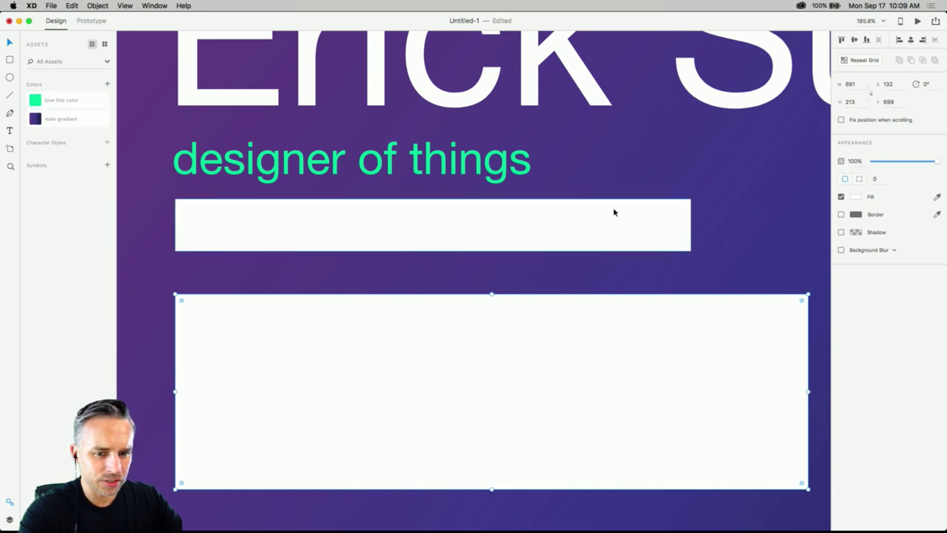
left_click(35, 103)
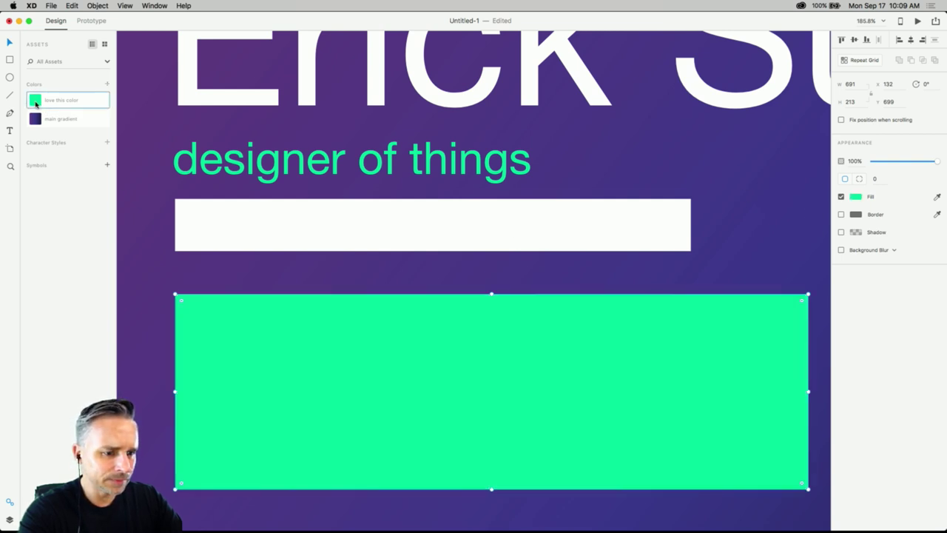
mouse_move(324, 373)
left_mouse_down()
mouse_move(298, 353)
mouse_move(320, 353)
left_mouse_up()
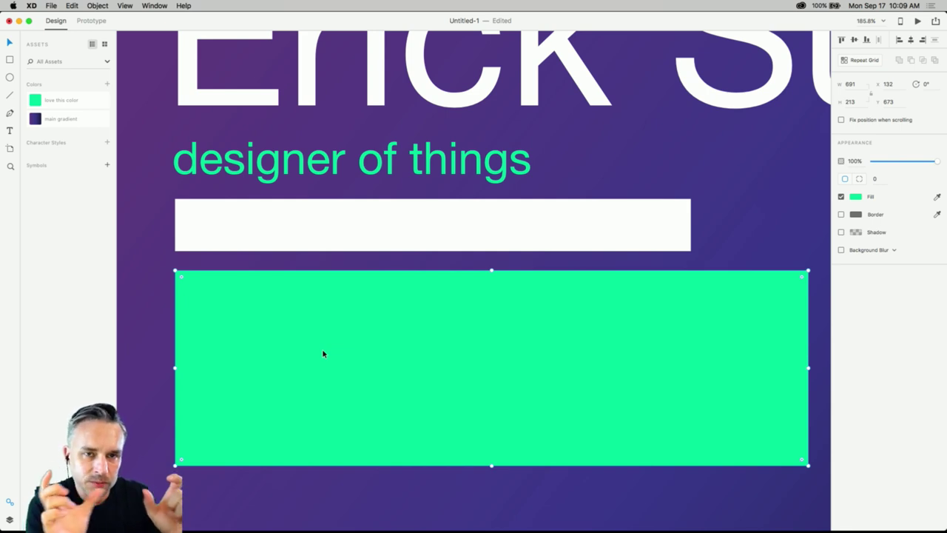
key("Delete")
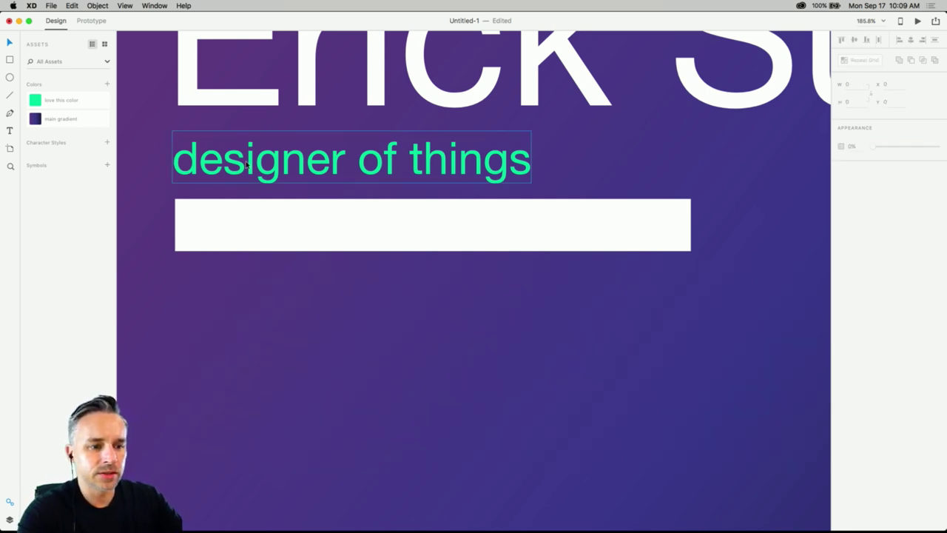
Step: Move the 'designer of things' subtitle down toward the white bar
left_click_drag(439, 71, 433, 173)
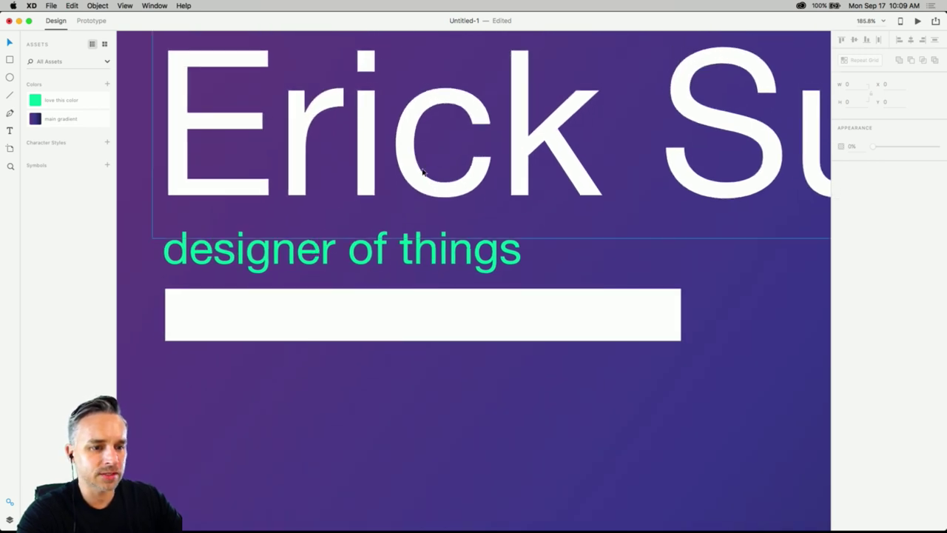
left_click_drag(385, 286, 389, 248)
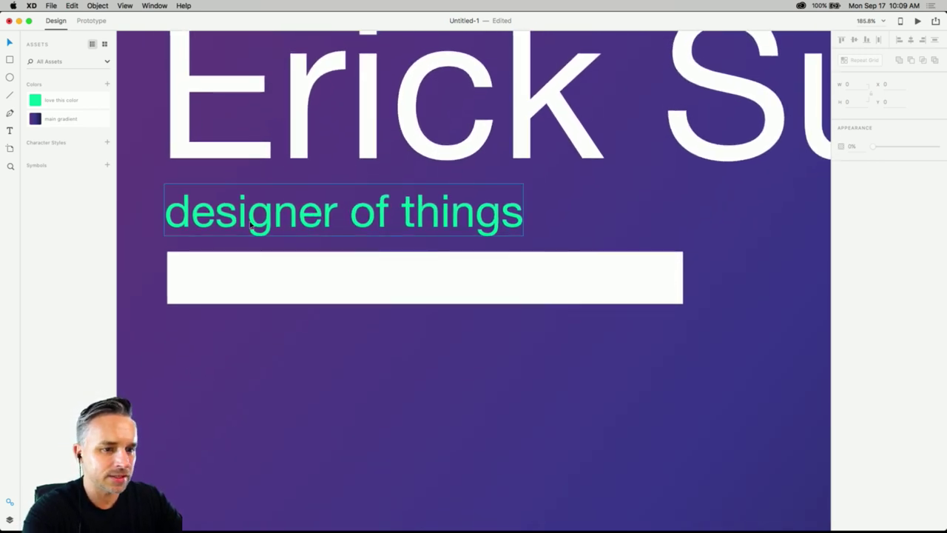
left_click_drag(249, 223, 235, 327)
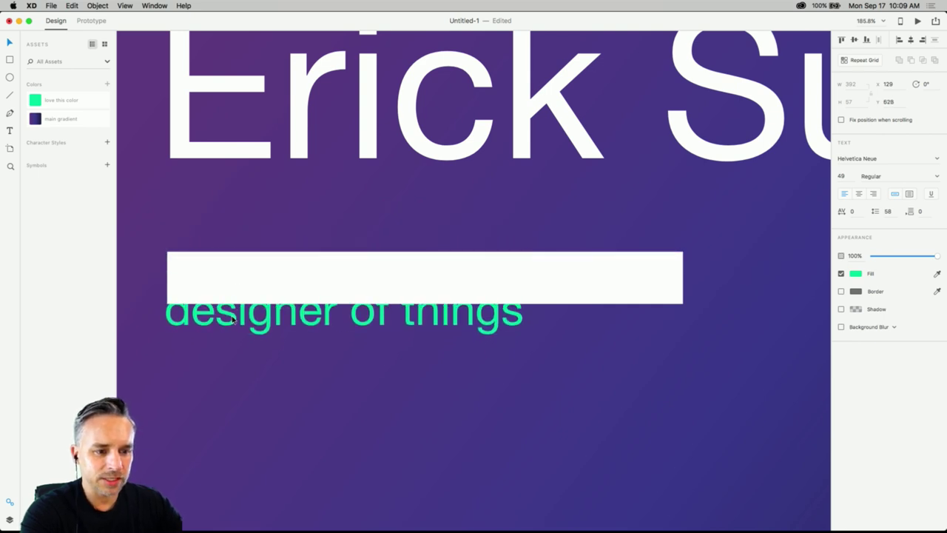
scroll(253, 261, "up", 5)
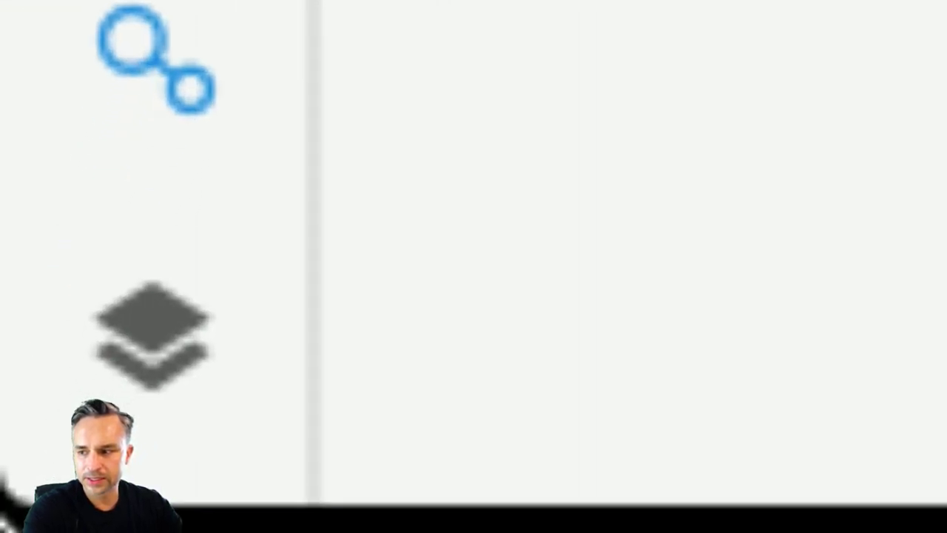
Step: Stack 'designer of things' above Rectangle 1 in Layers, place it on the white bar, zoom to 100%
left_click(177, 294)
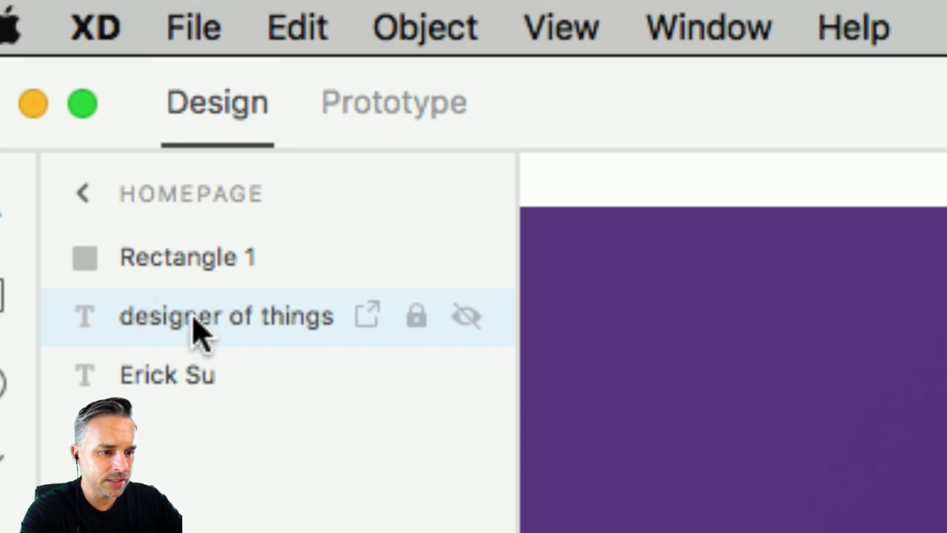
left_click_drag(191, 317, 186, 254)
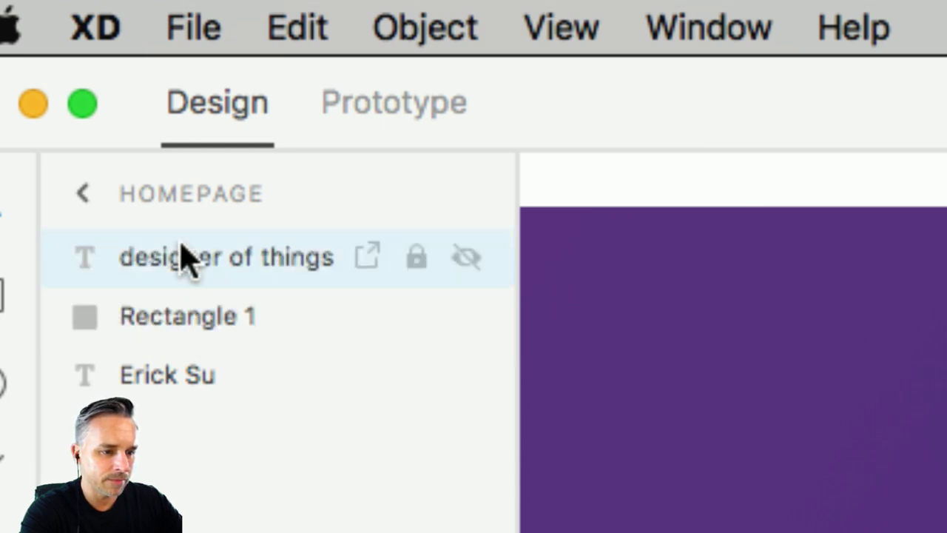
double_click(200, 277)
key("Return")
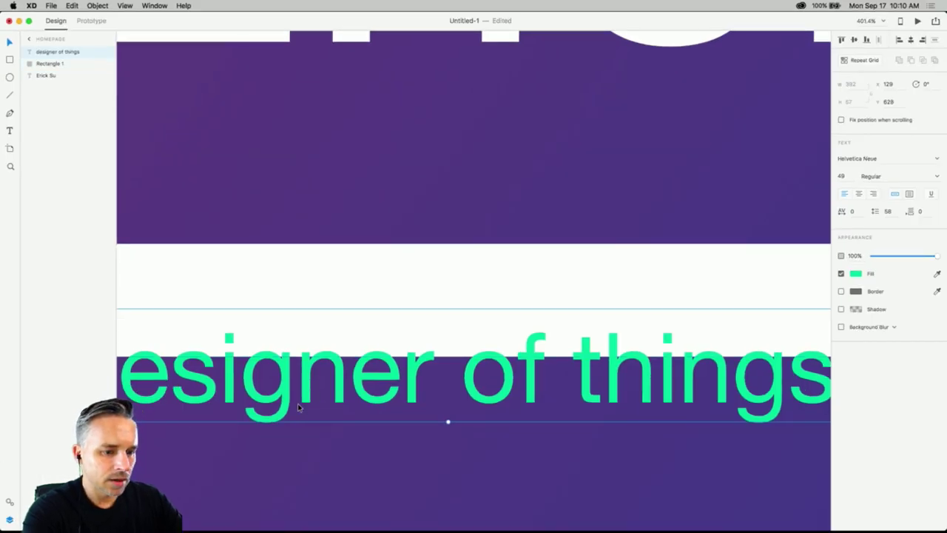
left_click_drag(297, 403, 289, 327)
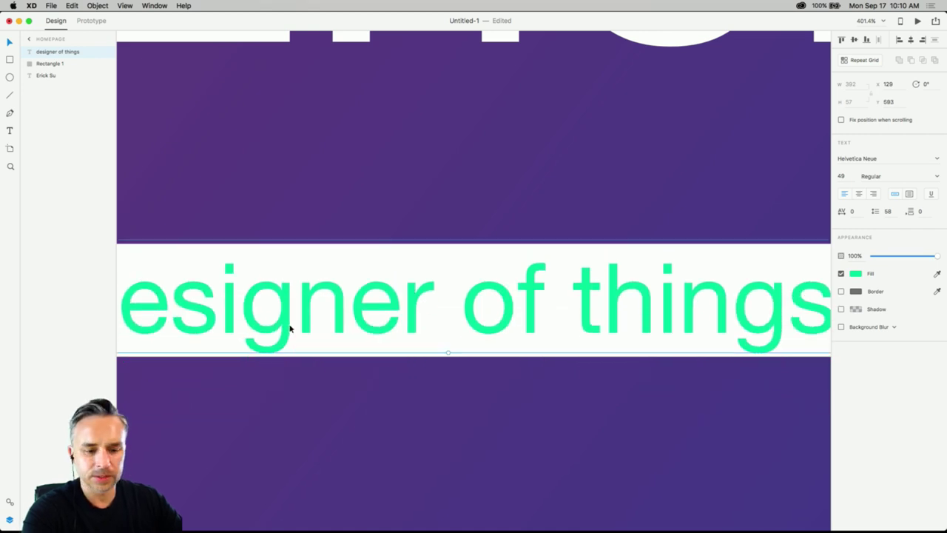
key("super+1")
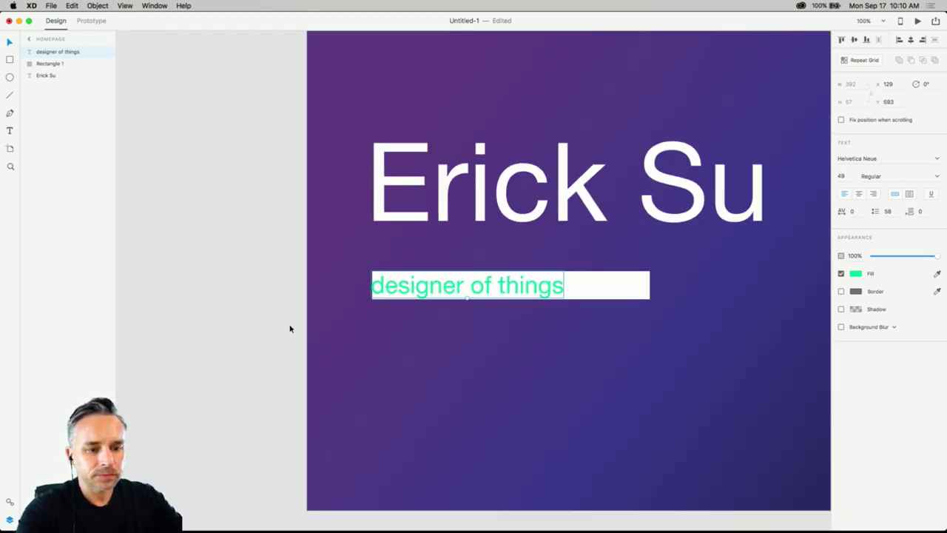
Step: Fill the white bar with the saved green colour asset
left_click(247, 235)
left_click_drag(463, 355, 294, 340)
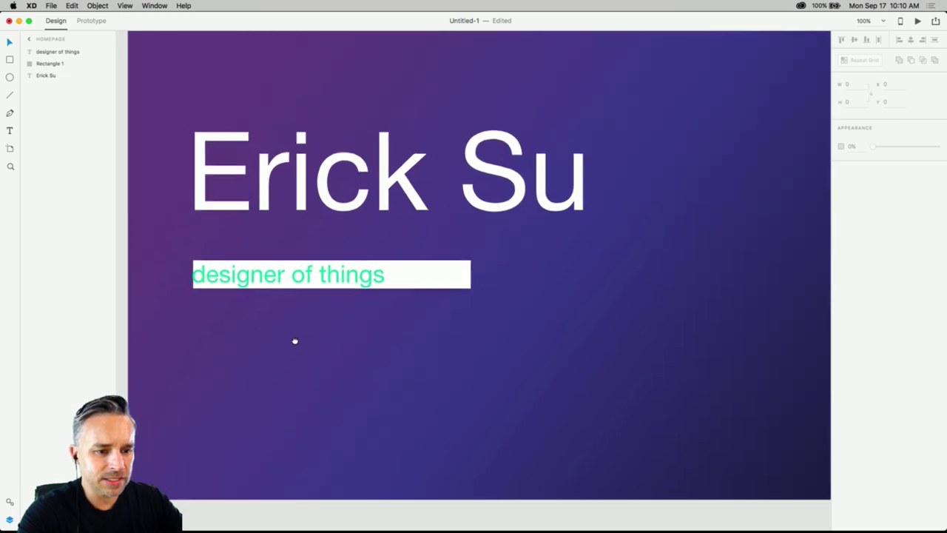
left_click(439, 286)
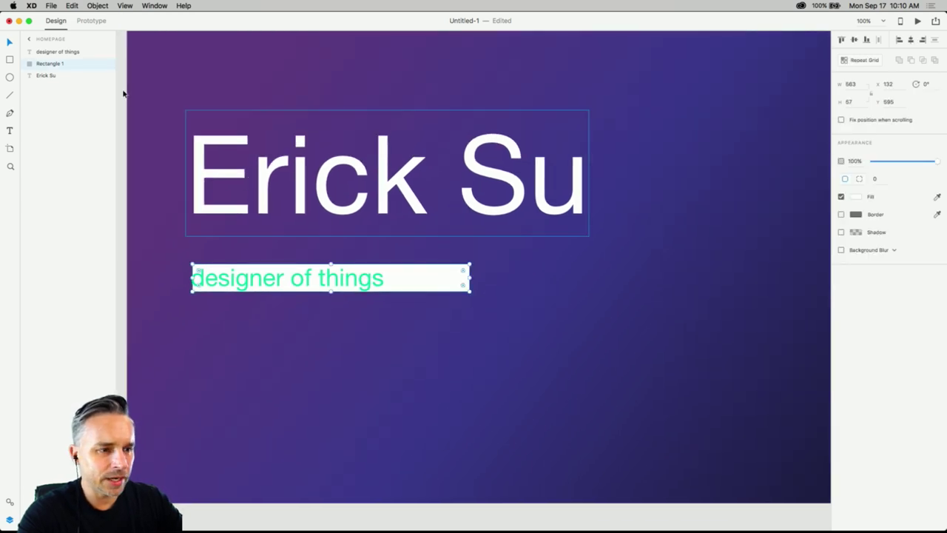
left_click(10, 502)
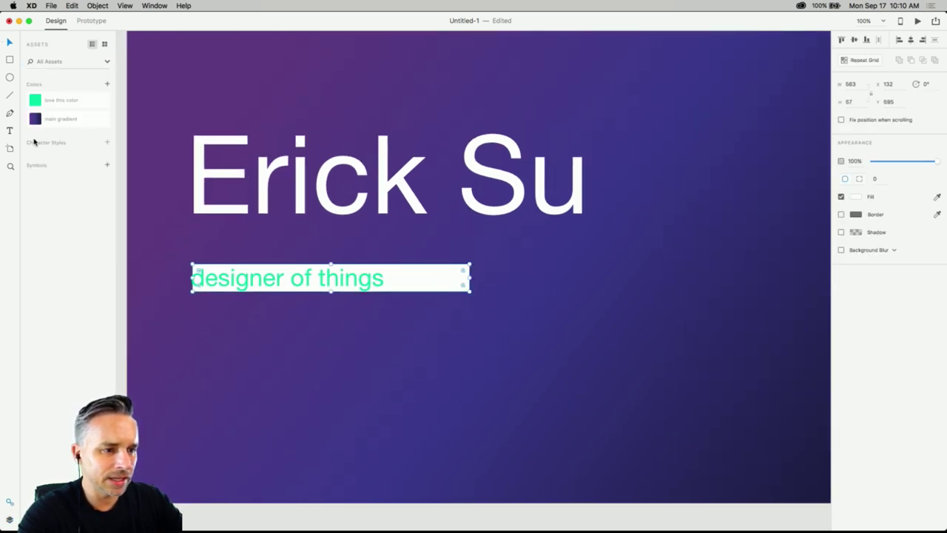
left_click(34, 102)
Step: Try black, then red and purple fills on the subtitle text
left_click(270, 277)
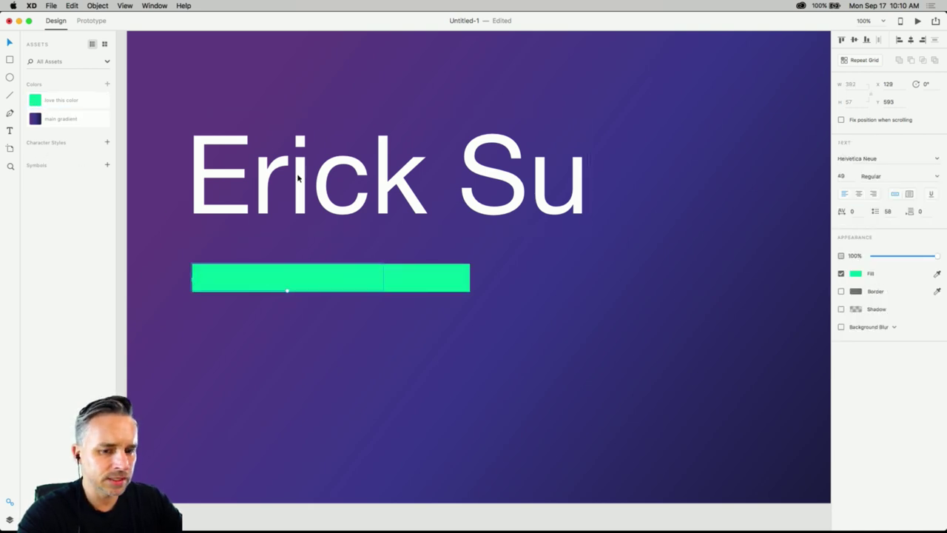
left_click(856, 275)
left_click(740, 293)
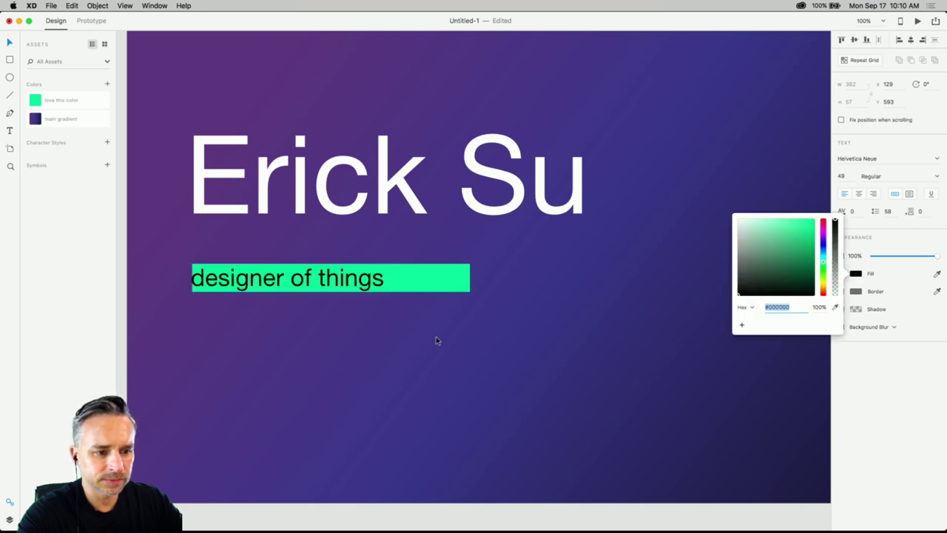
left_click(436, 336)
left_click(212, 281)
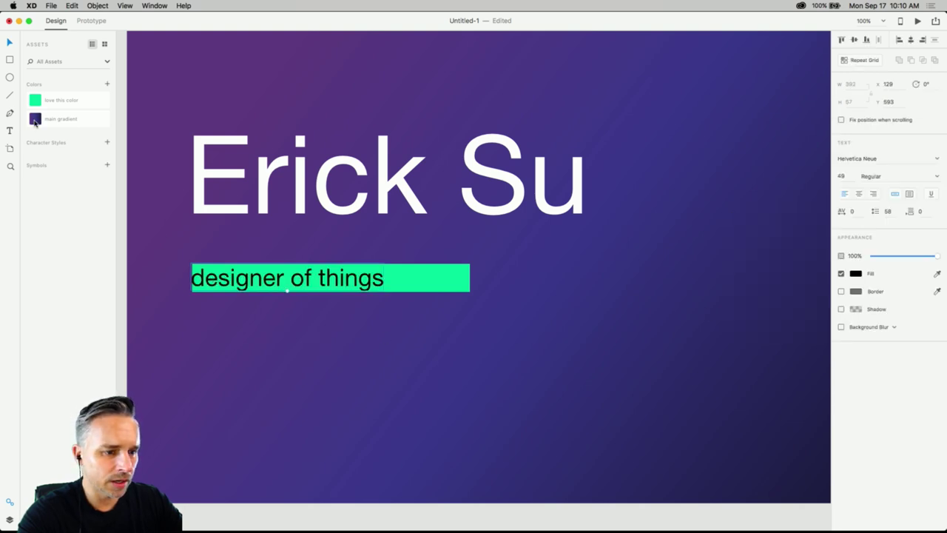
left_click(856, 273)
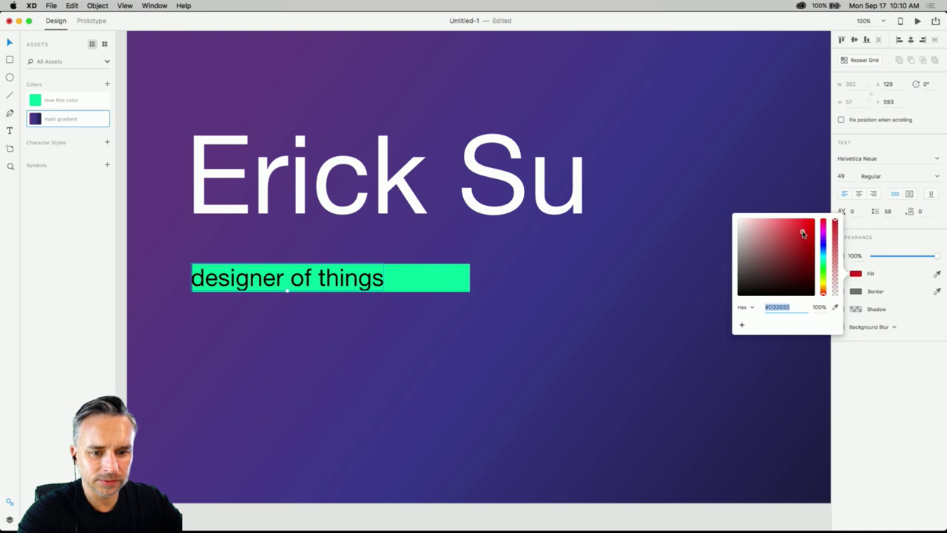
left_click(814, 220)
left_click_drag(824, 239, 826, 238)
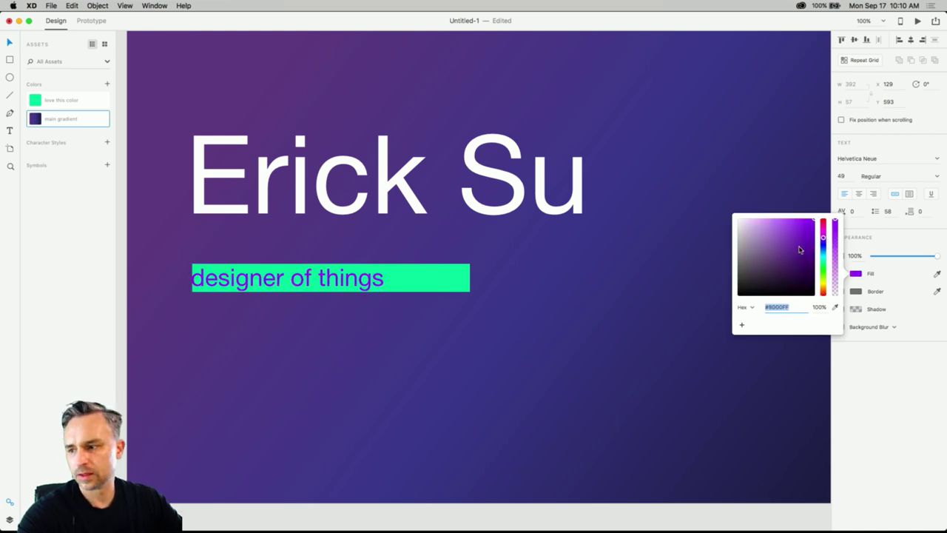
left_click(397, 403)
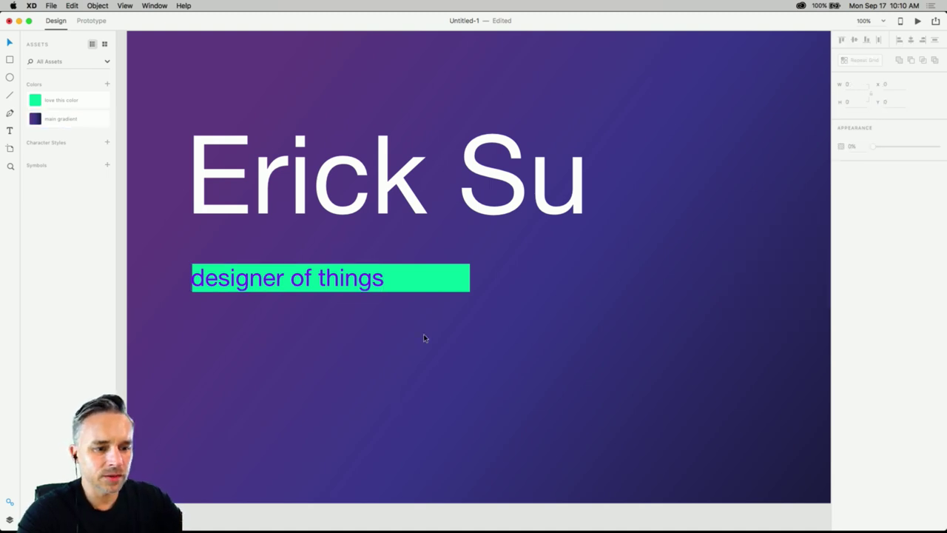
Step: Set the bar fill to FFFFFF, make the subtitle the saved green, and move it below the bar
left_click(439, 289)
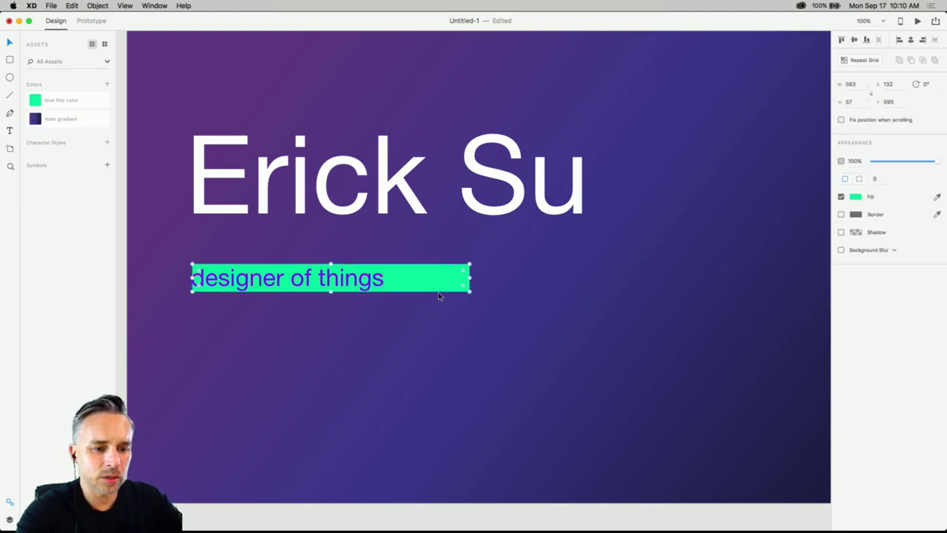
left_click(854, 198)
type("ffffff")
key("Return")
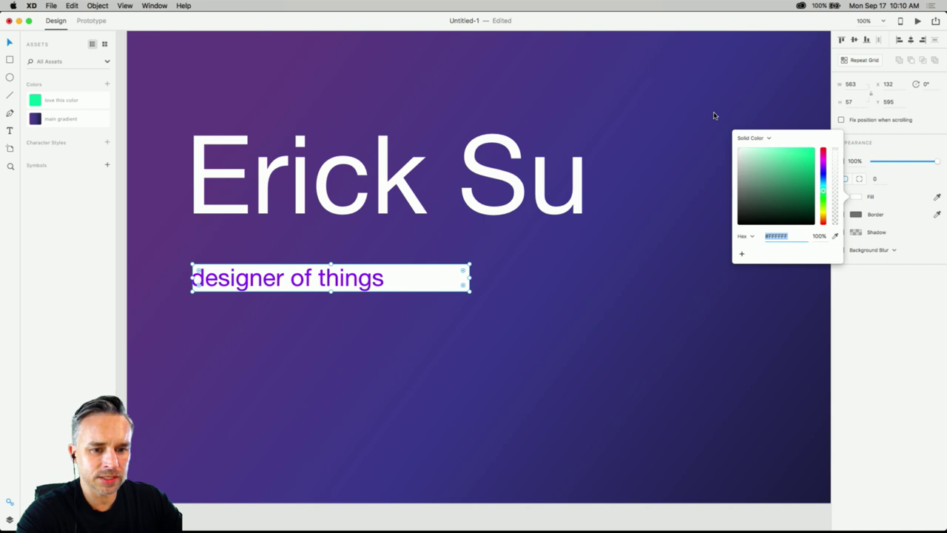
double_click(264, 287)
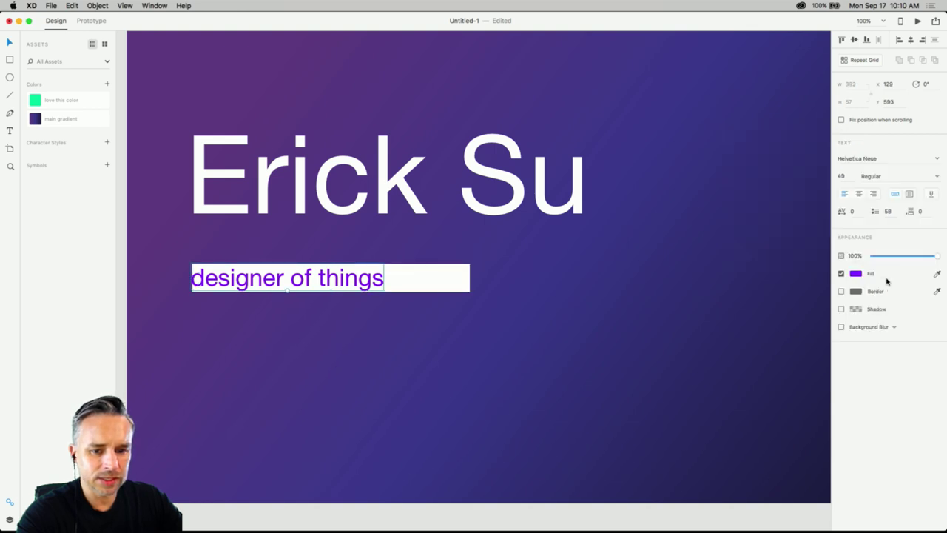
left_click(38, 104)
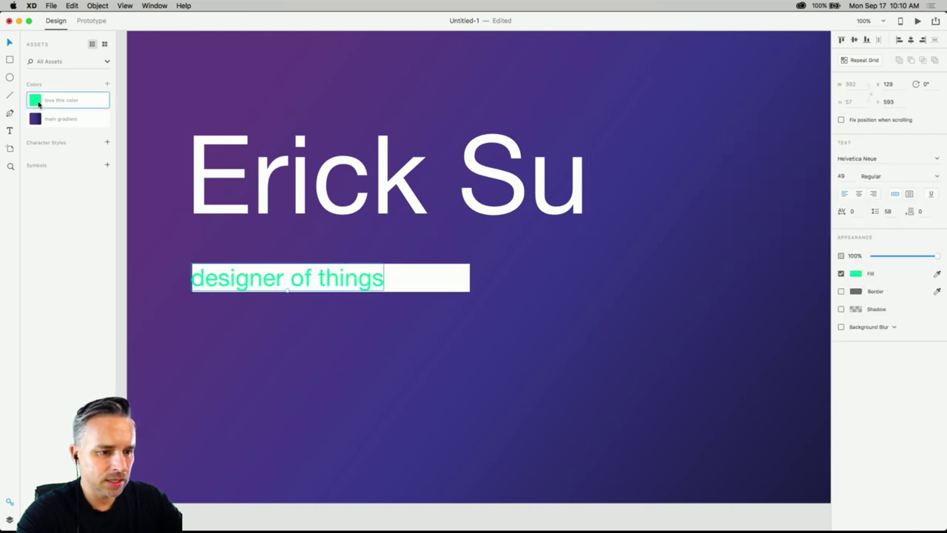
left_click_drag(235, 282, 222, 248)
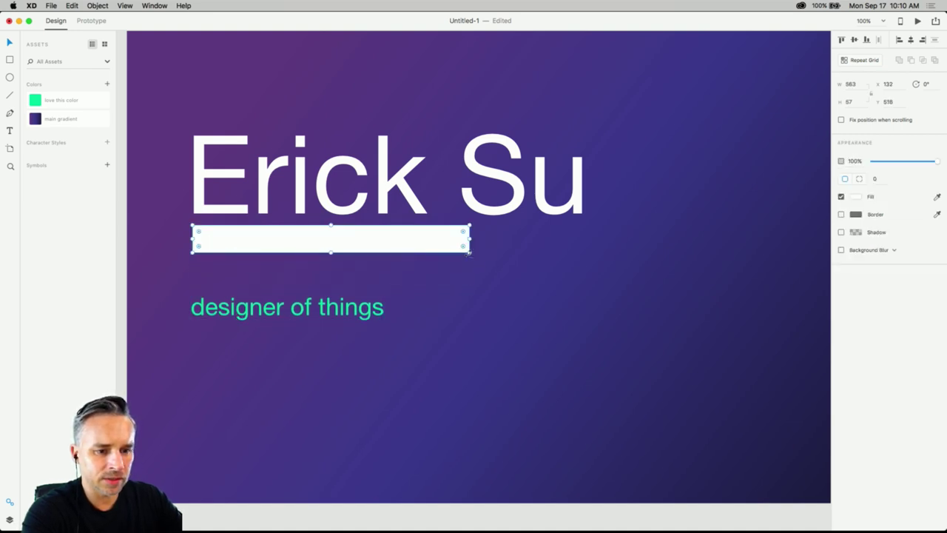
left_click_drag(468, 252, 585, 231)
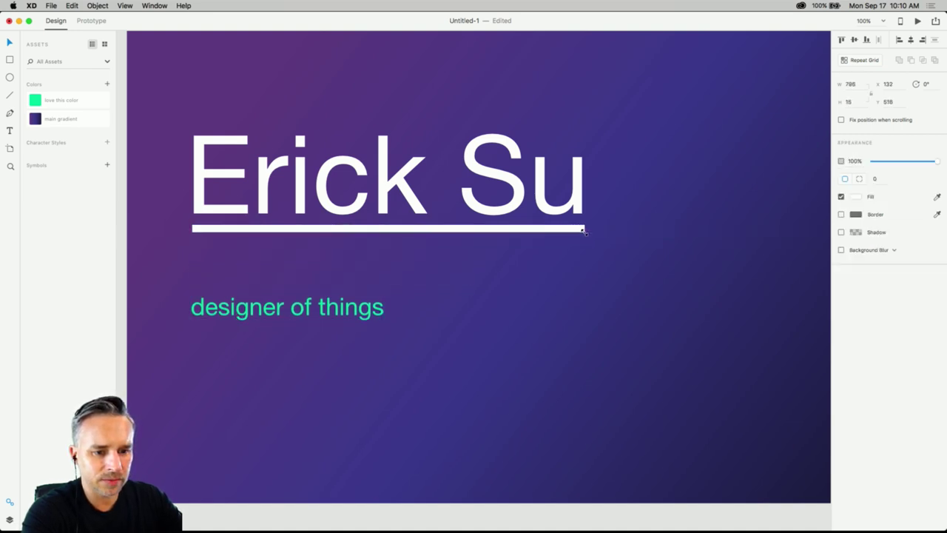
left_click_drag(224, 319, 223, 264)
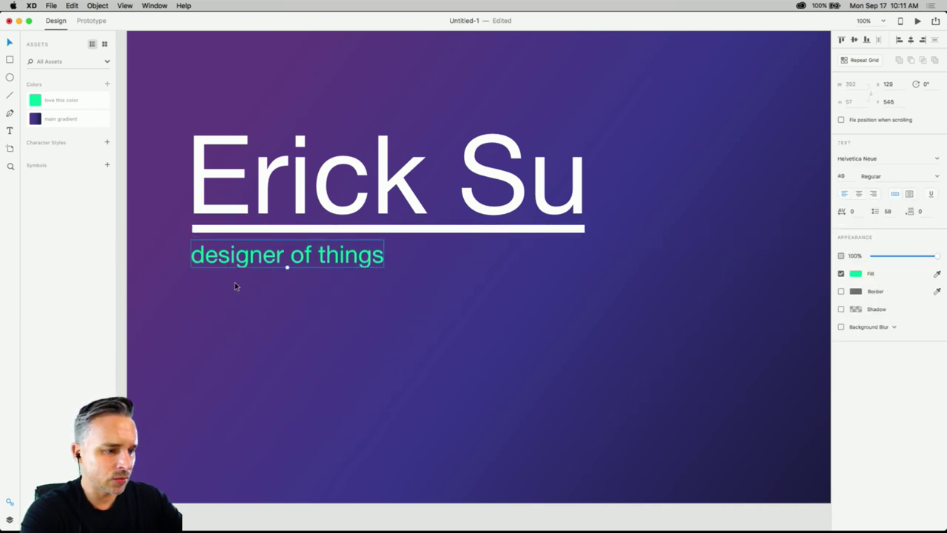
scroll(242, 292, "left", 1)
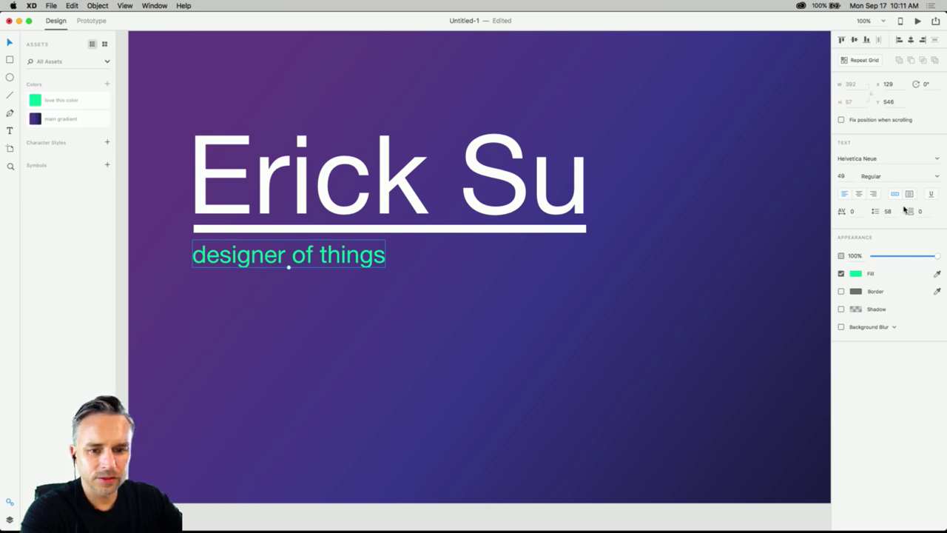
left_click(346, 283)
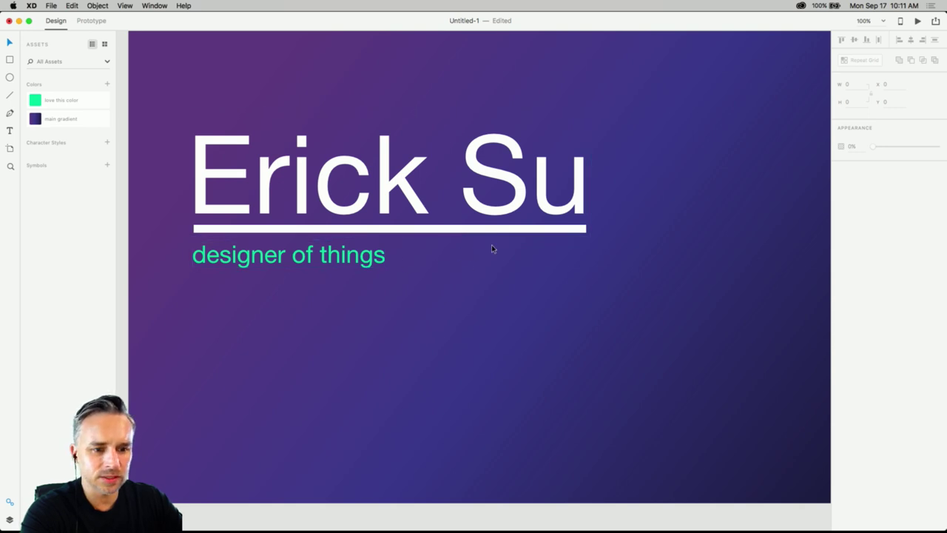
left_click(248, 155)
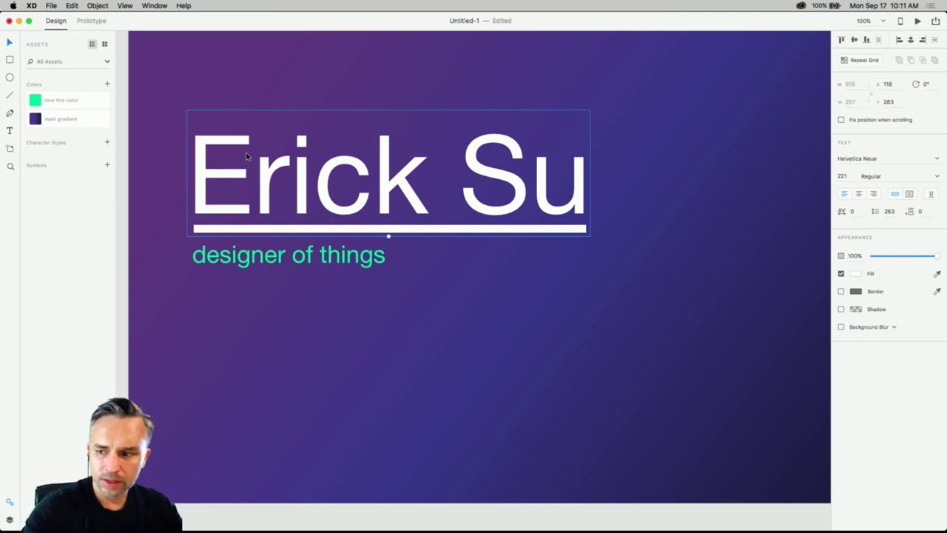
left_click(620, 346)
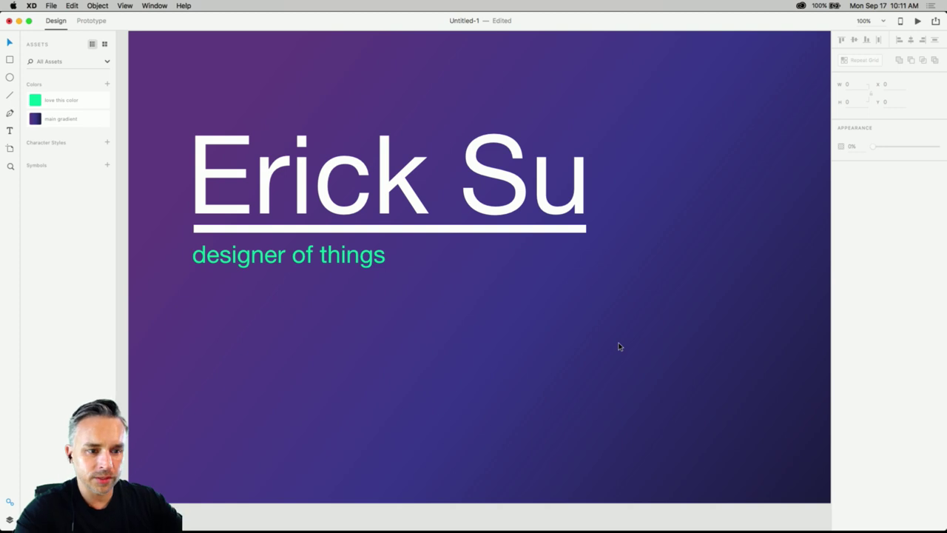
scroll(584, 362, "right", 4)
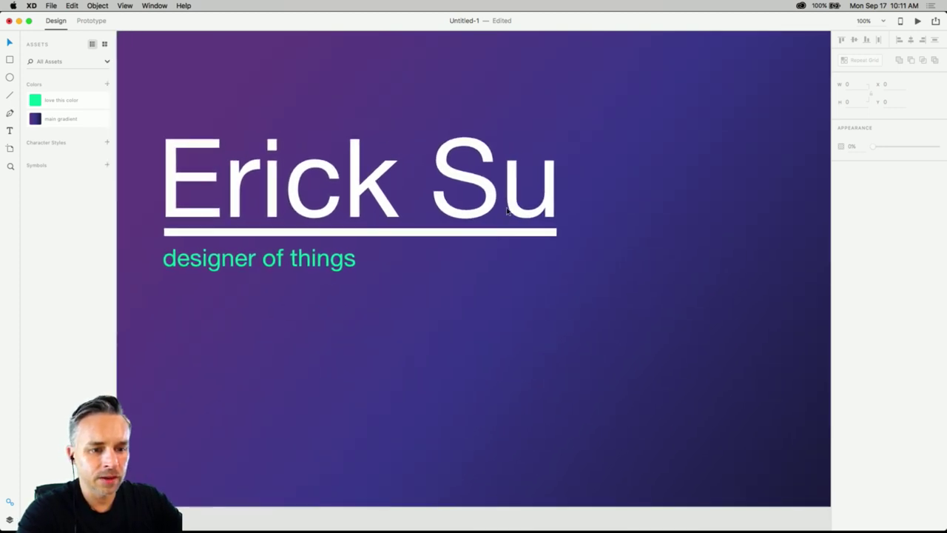
Step: Preview neighbouring fonts on the Erick Su title from its font field
left_click(463, 180)
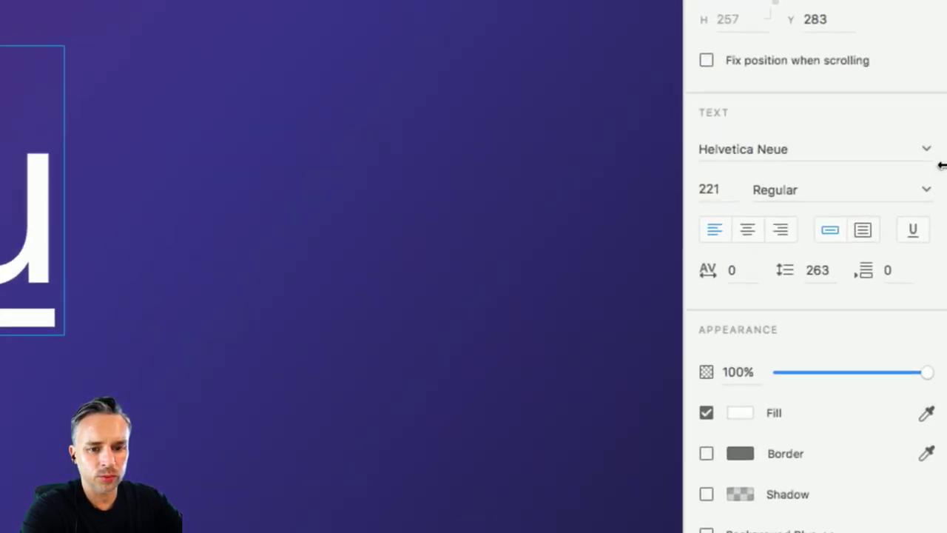
left_click(903, 158)
key("super+a")
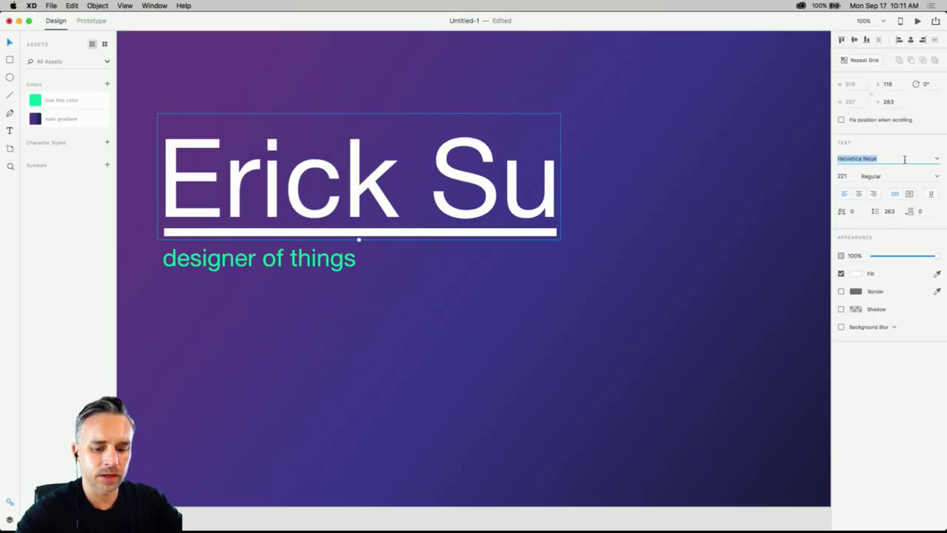
key("Down")
key("Down")
key("Down")
key("Down")
key("Down")
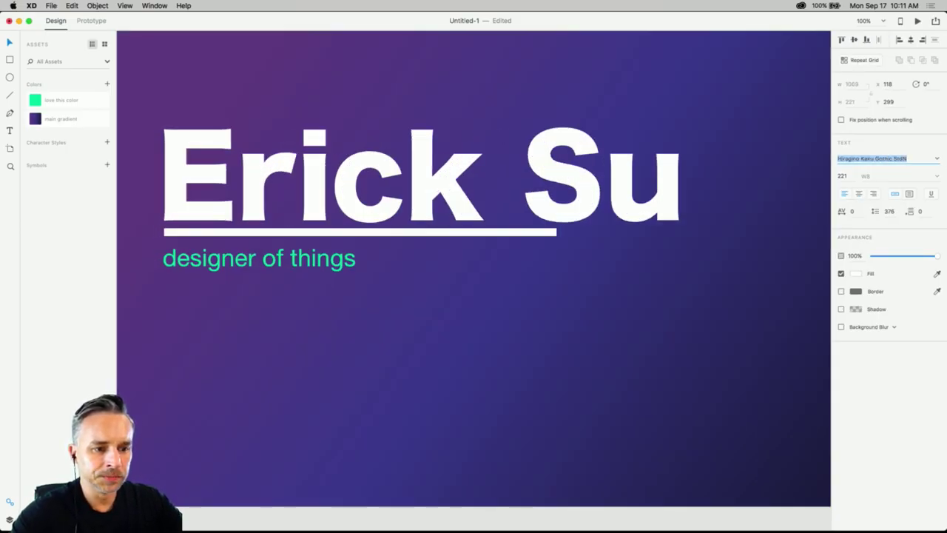
key("Down")
key("Up")
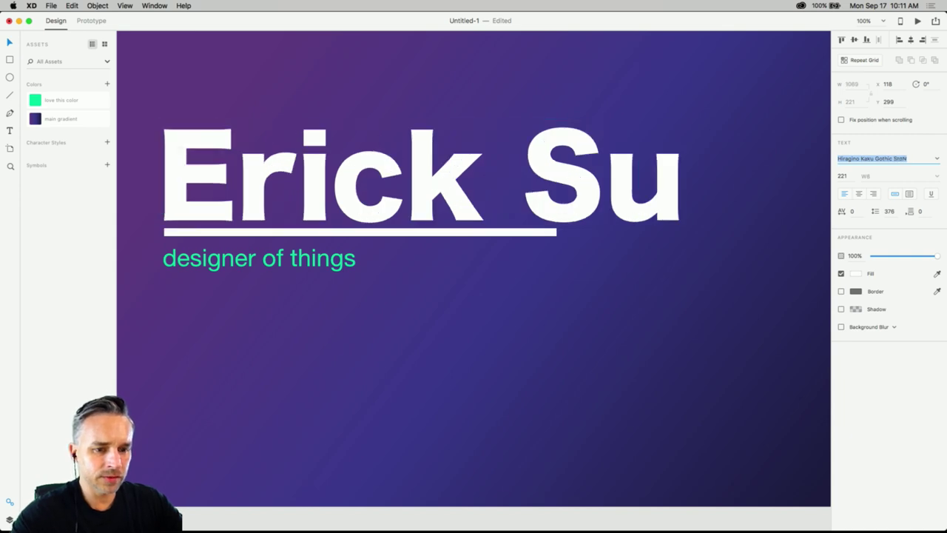
key("Down")
key("Down")
key("Down")
key("Down")
key("Down")
key("Down")
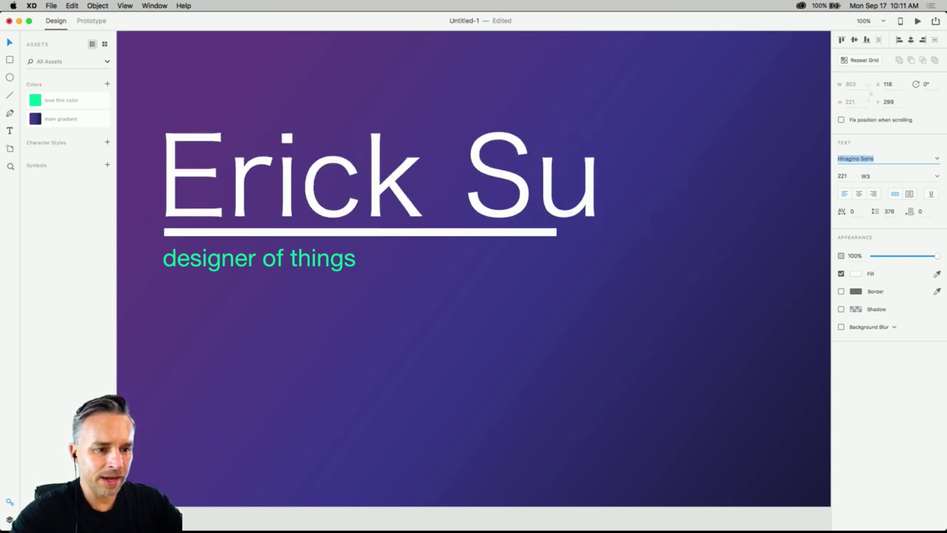
key("Down")
key("Down")
key("Down")
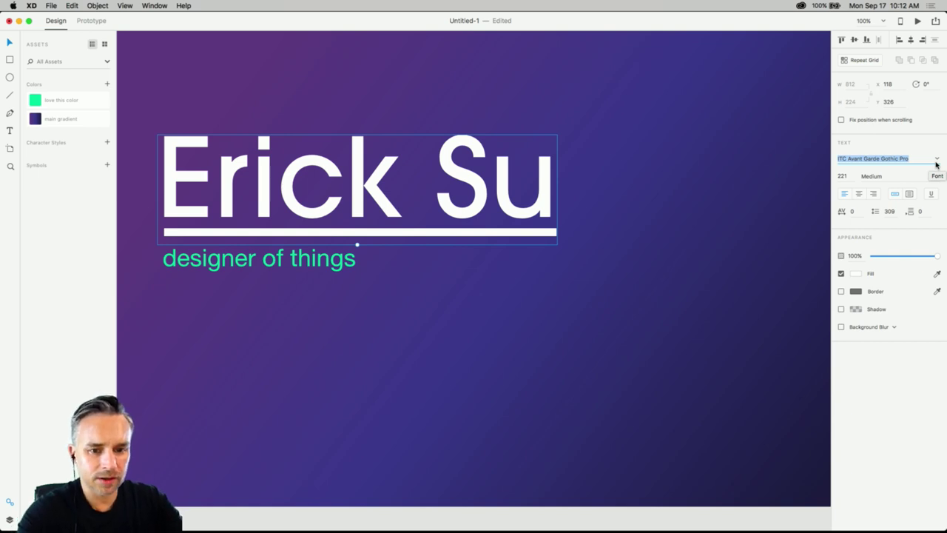
Step: Search Adobe and Apple fonts for the title and settle on Arial Hebrew
type("Ad")
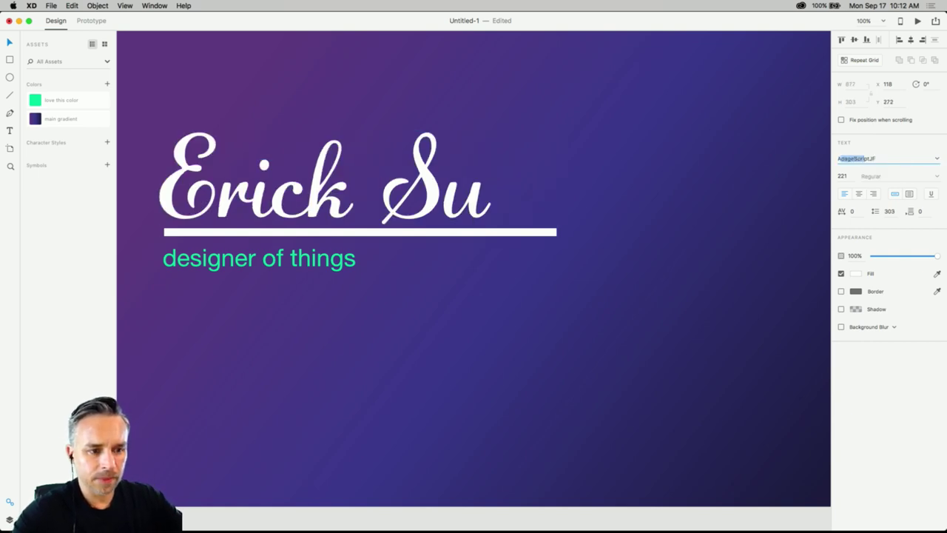
type("l")
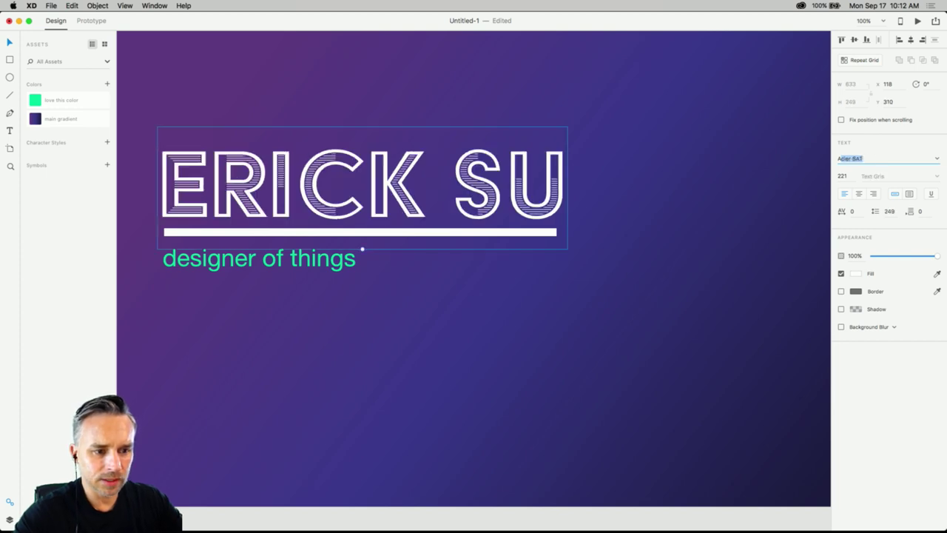
key("BackSpace")
type("obe F")
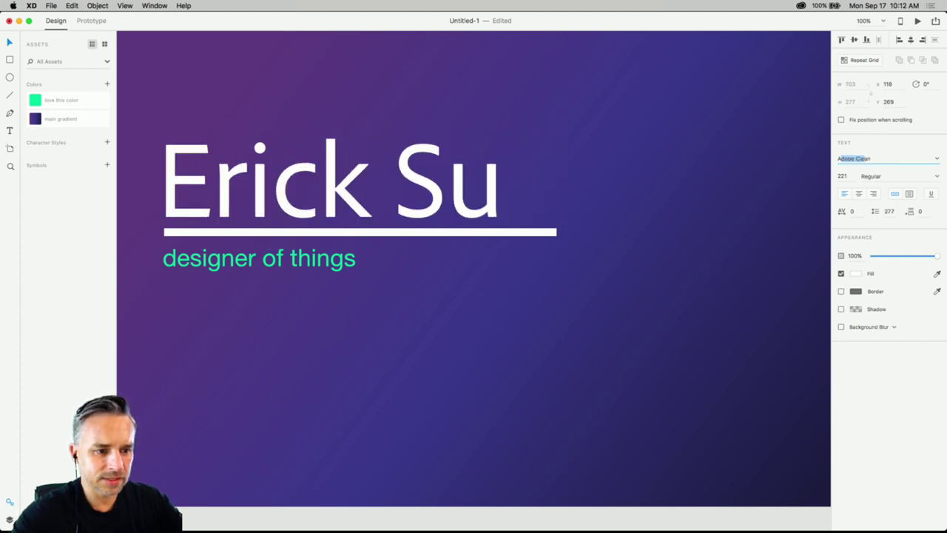
key("BackSpace")
key("BackSpace")
key("BackSpace")
key("BackSpace")
key("BackSpace")
key("BackSpace")
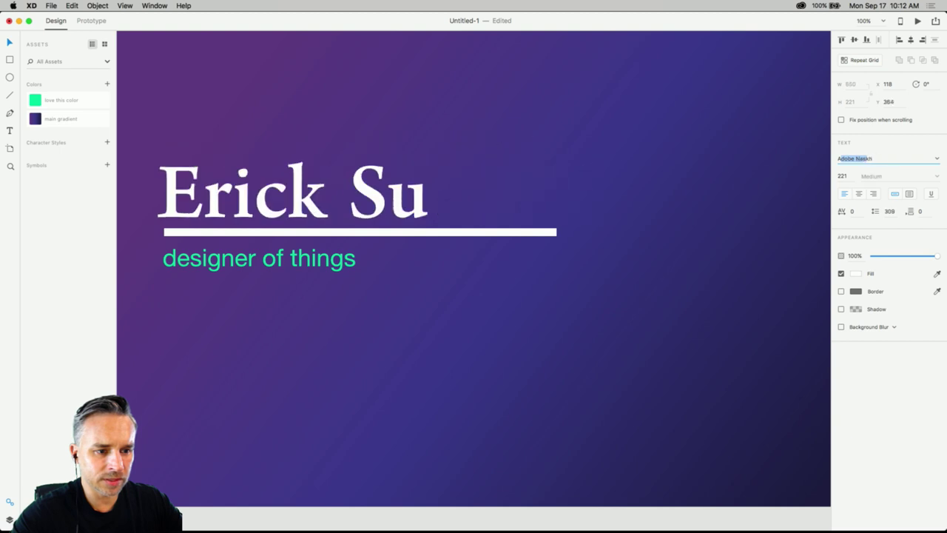
type("l T")
key("BackSpace")
key("BackSpace")
type("l R")
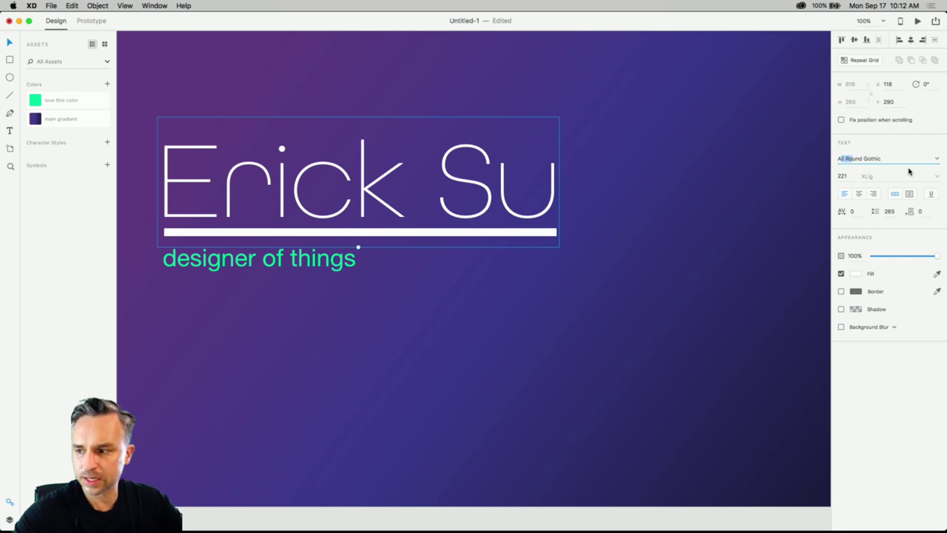
key("BackSpace")
key("BackSpace")
key("BackSpace")
key("BackSpace")
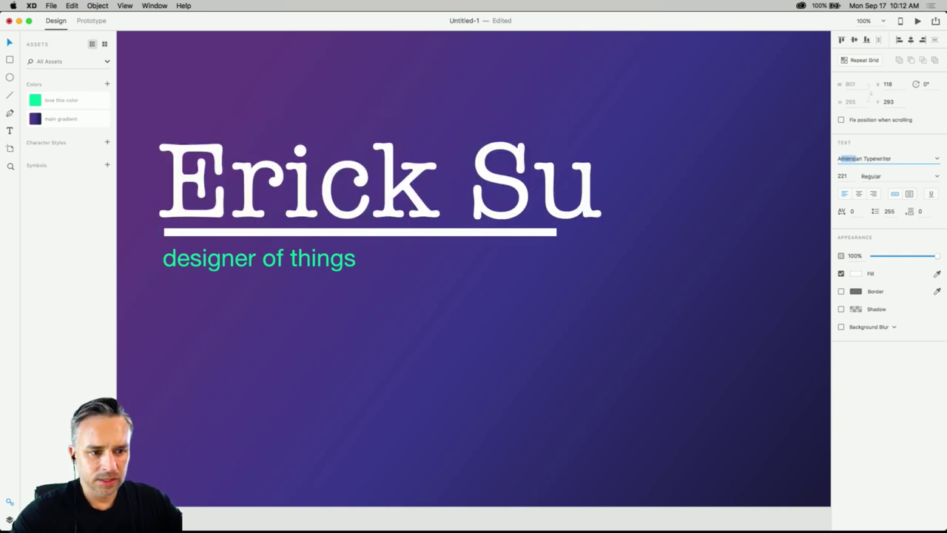
type("pple")
key("Down")
key("Down")
key("Down")
key("Down")
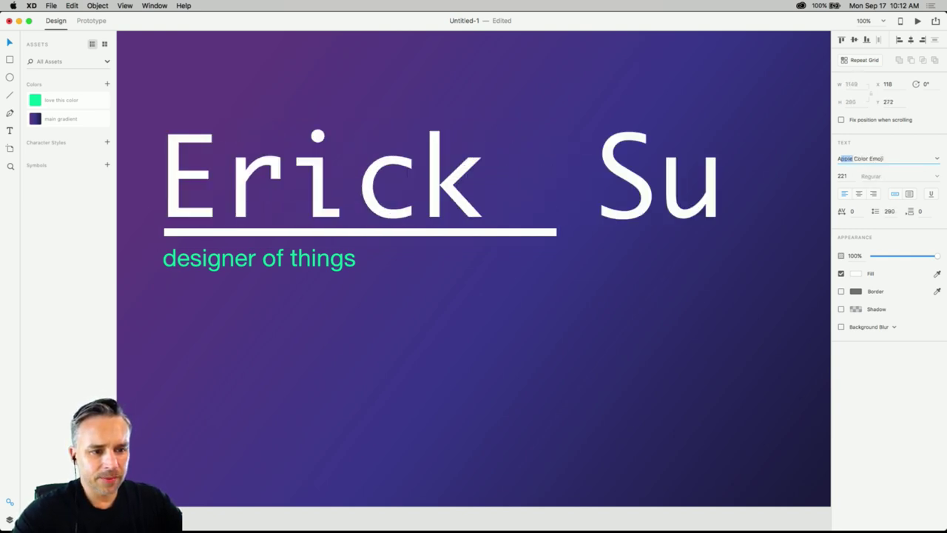
key("Down")
key("Down")
key("Down")
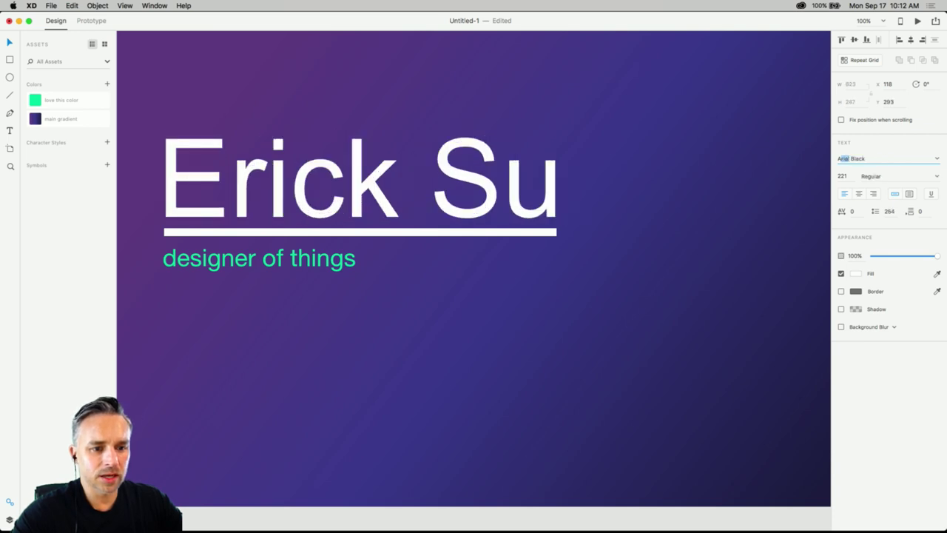
left_click(444, 363)
left_click(429, 203)
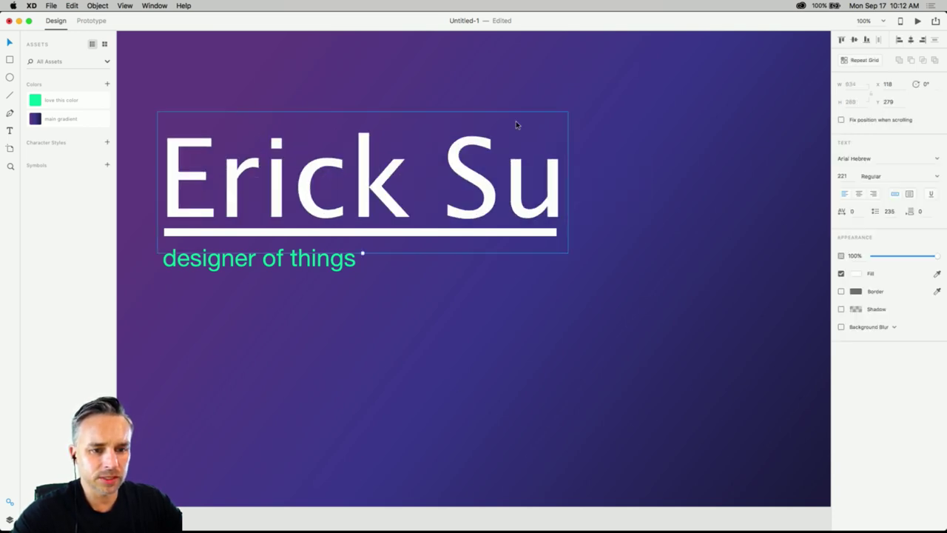
Step: Review synced fonts under Creative Cloud Assets > Fonts and launch Sync Fonts from Typekit
left_click(800, 6)
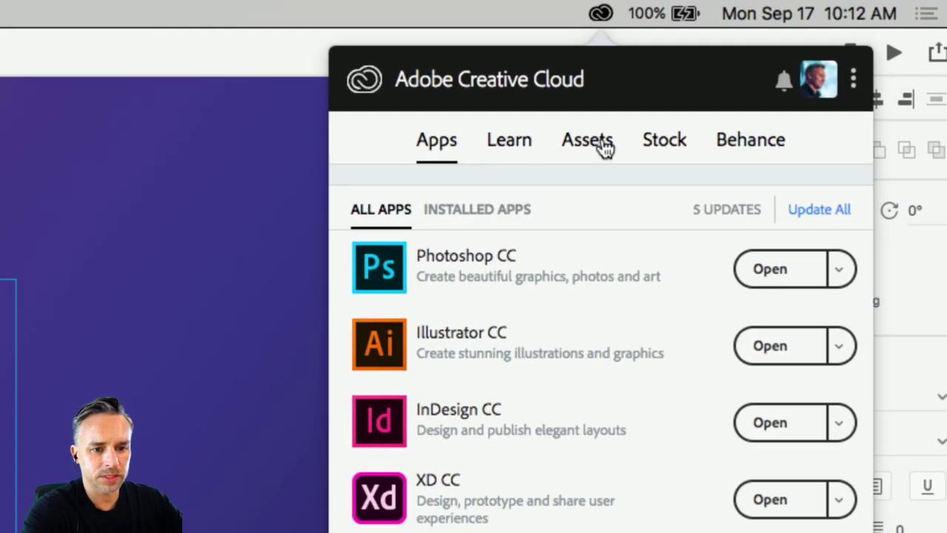
left_click(802, 58)
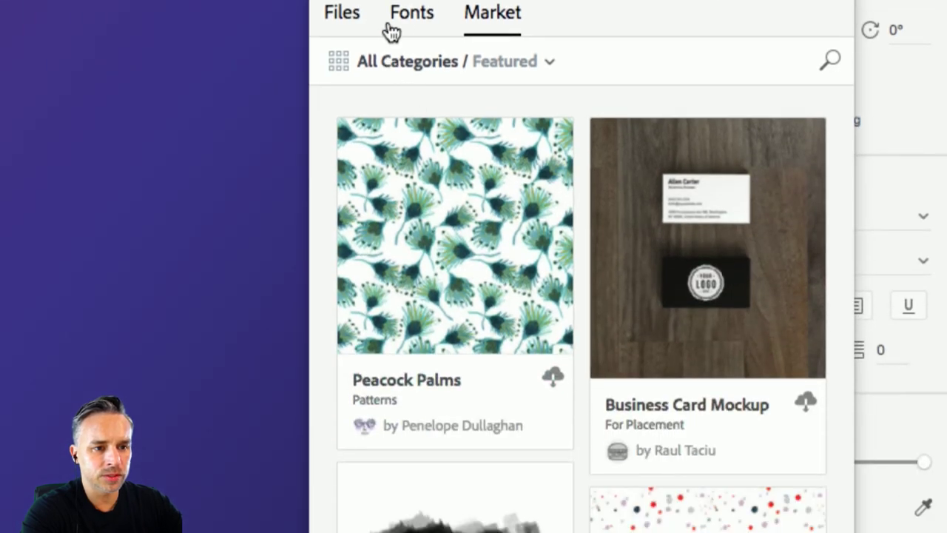
left_click(395, 22)
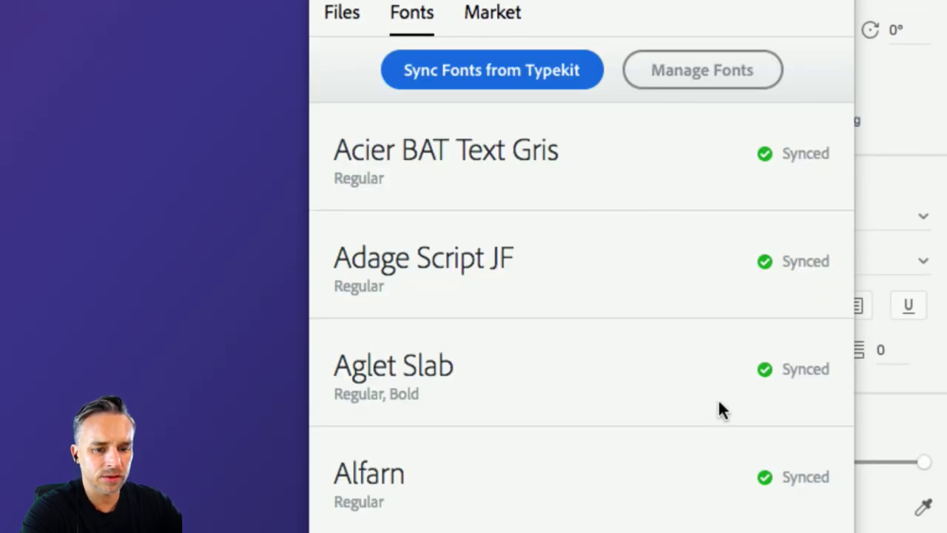
scroll(718, 403, "down", 5)
scroll(717, 381, "up", 6)
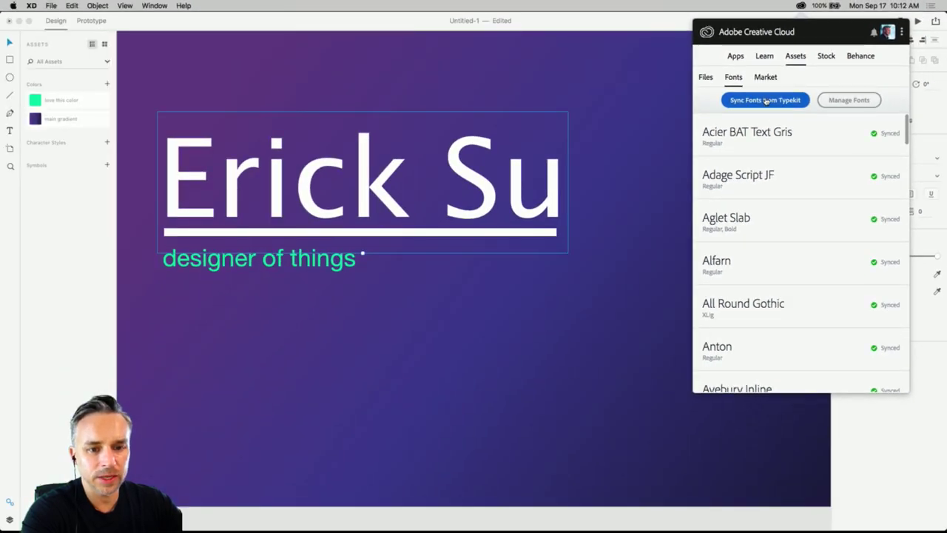
left_click(767, 102)
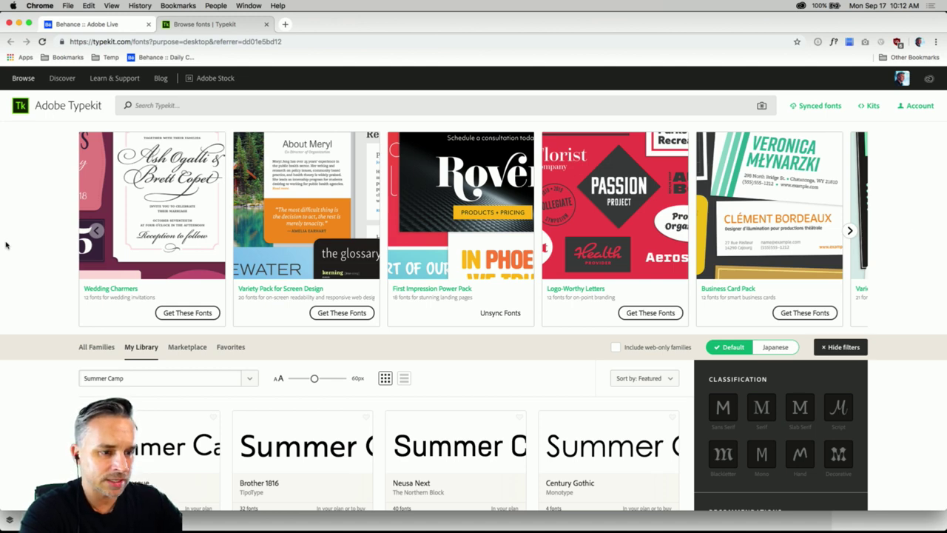
Step: Filter the Typekit library to fonts recommended for Headings
scroll(5, 245, "down", 5)
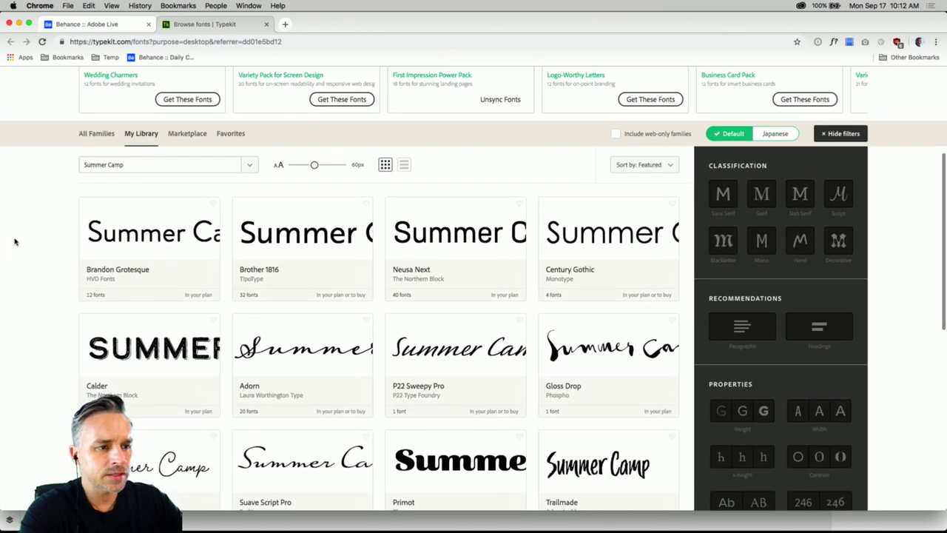
scroll(14, 241, "up", 5)
scroll(580, 313, "down", 5)
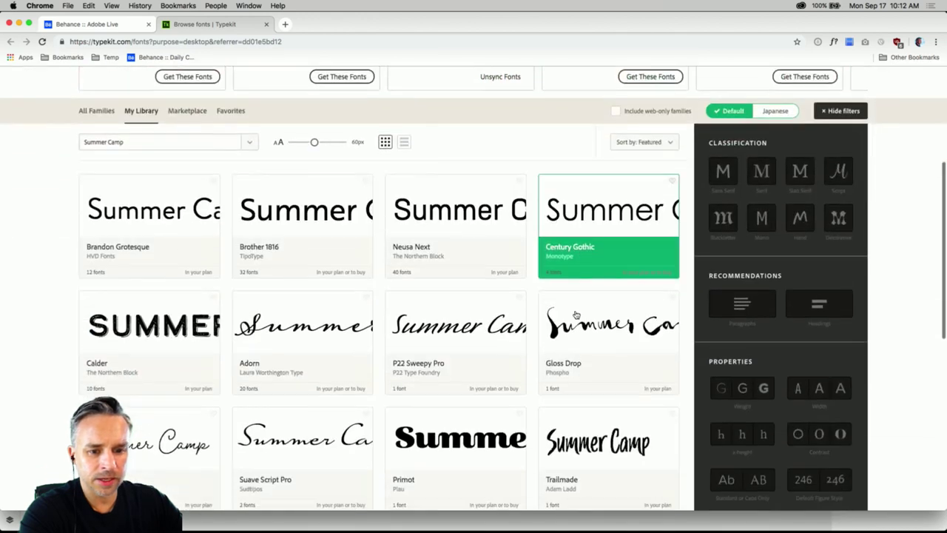
scroll(576, 315, "down", 1)
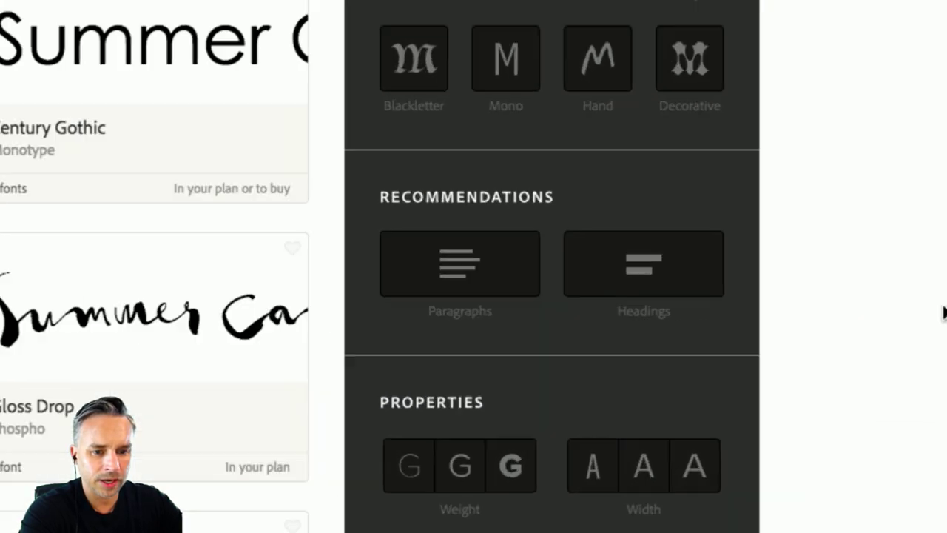
left_click(829, 298)
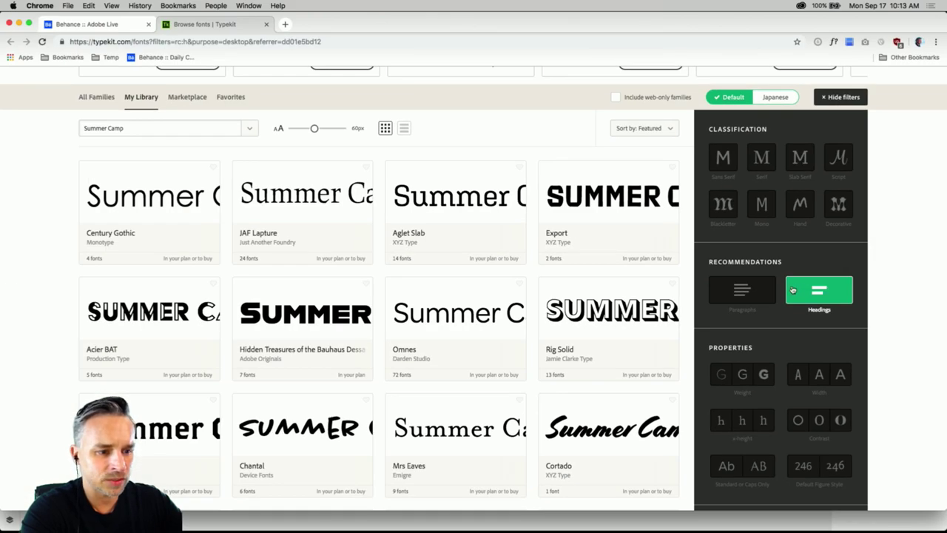
left_click(132, 126)
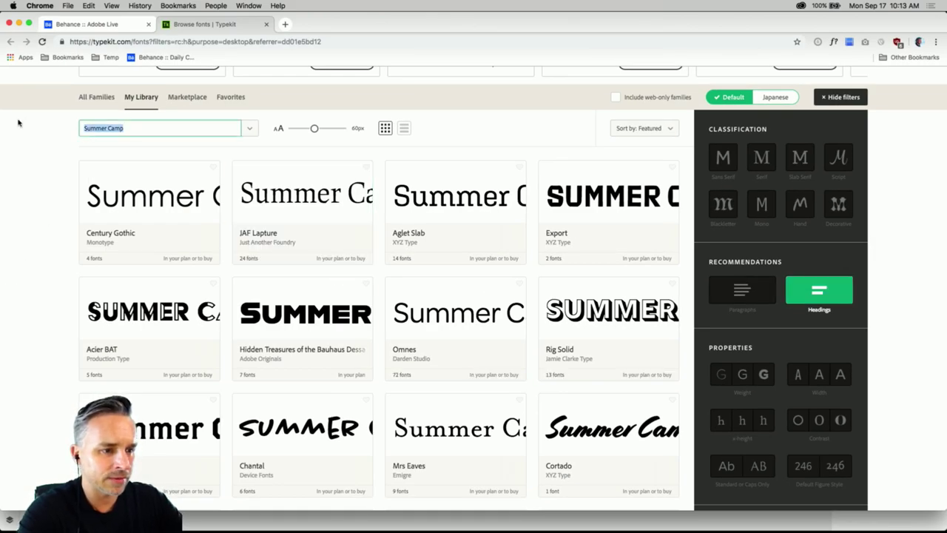
type("Eri")
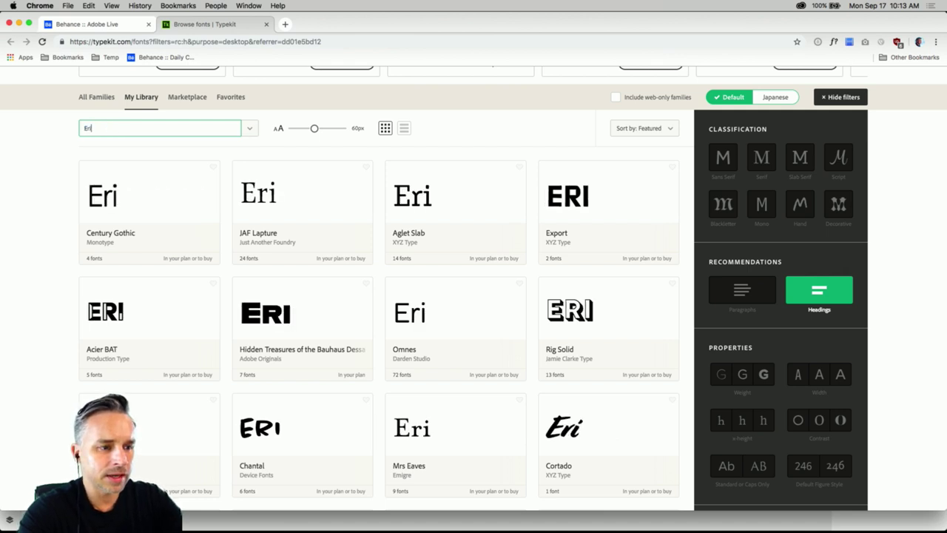
type("ck Su")
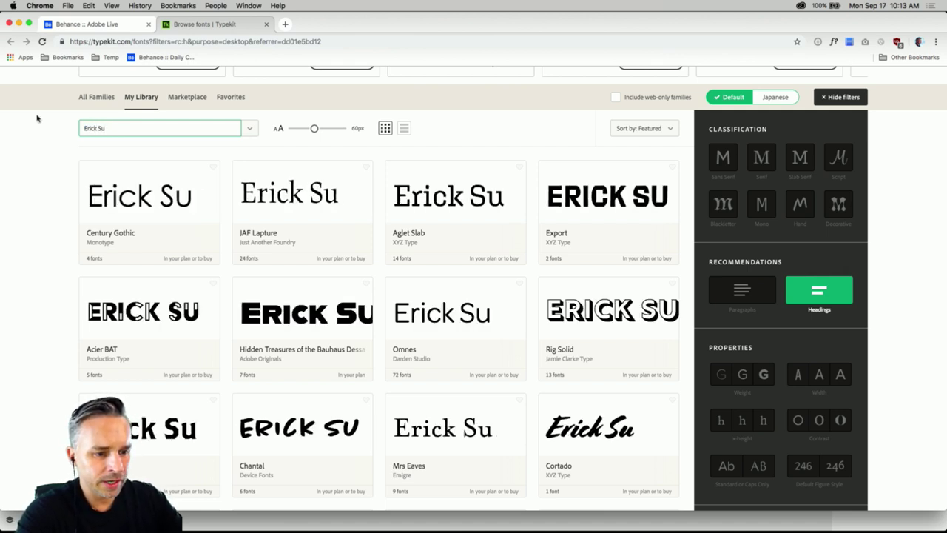
left_click(39, 195)
scroll(63, 216, "down", 2)
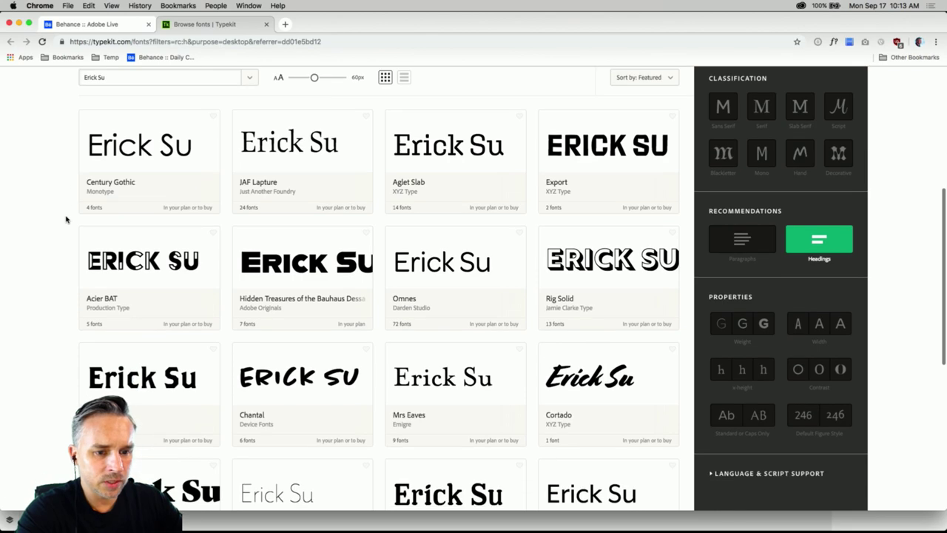
scroll(138, 247, "down", 2)
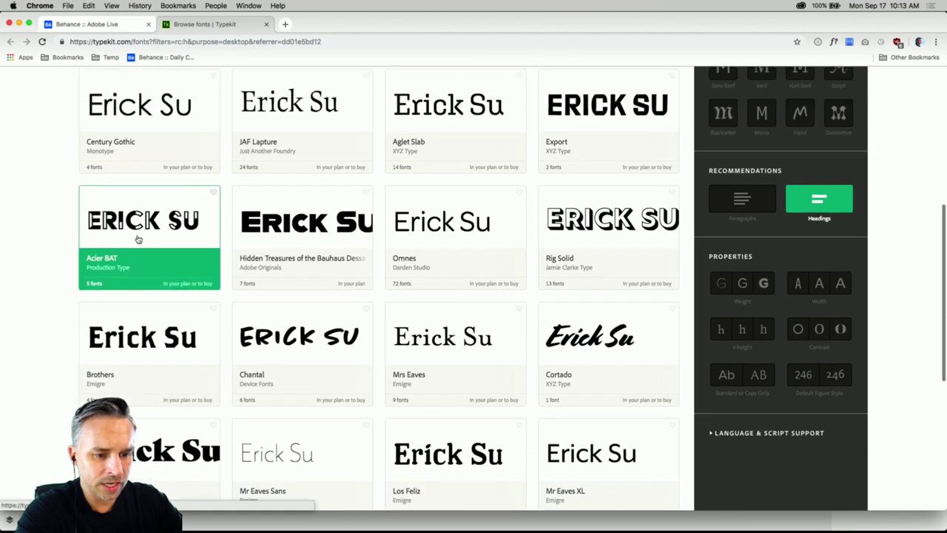
scroll(137, 247, "up", 10)
scroll(704, 400, "down", 5)
scroll(705, 400, "up", 3)
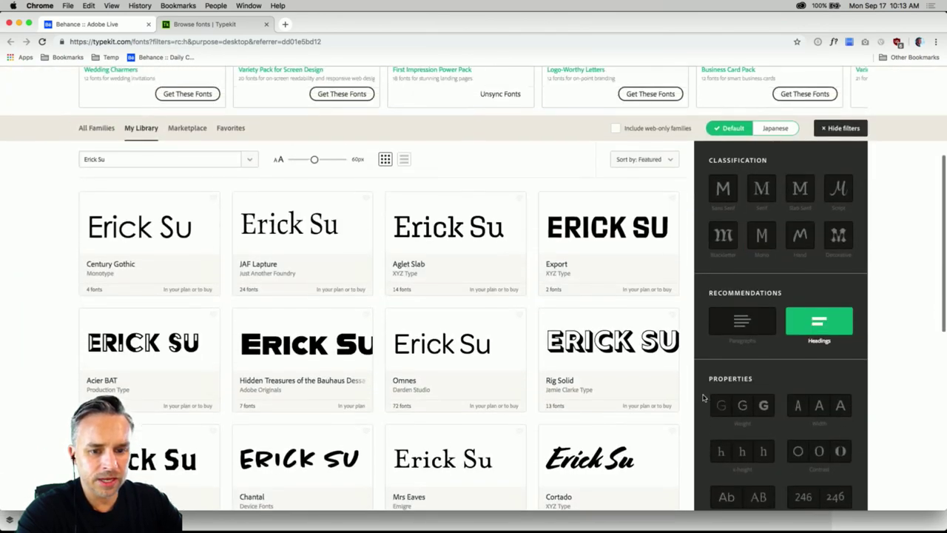
scroll(705, 400, "down", 1)
scroll(818, 368, "down", 3)
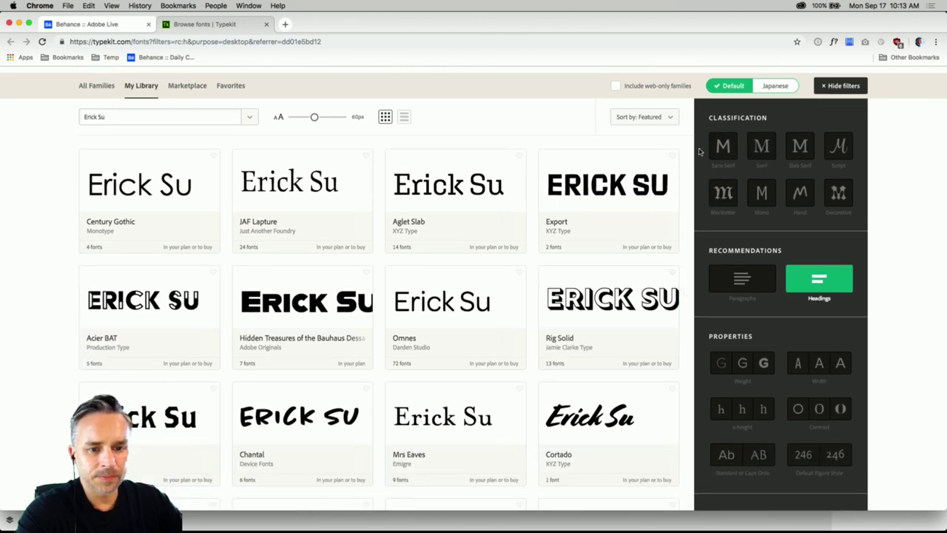
Step: Filter the classification to Sans Serif, try Slab Serif, then return to Sans Serif
left_click(723, 146)
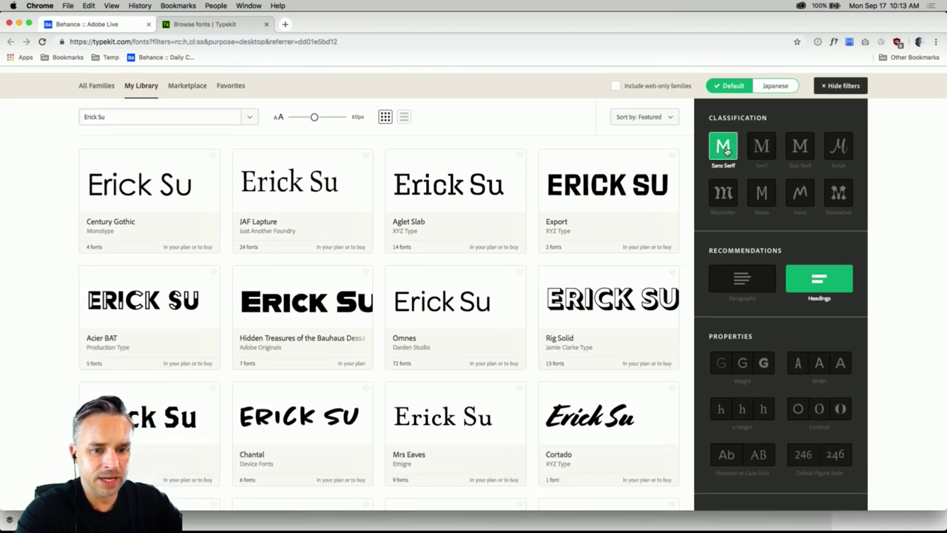
left_click(802, 150)
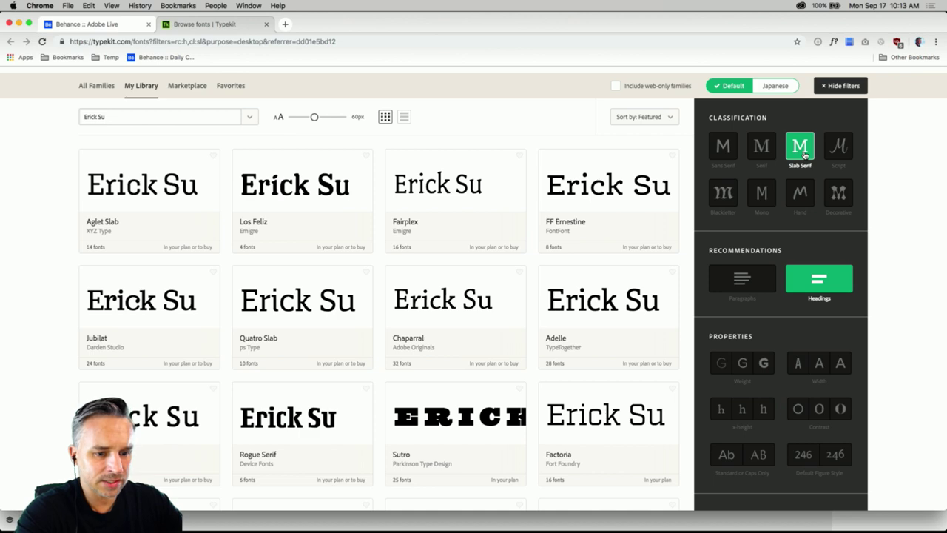
scroll(614, 207, "down", 8)
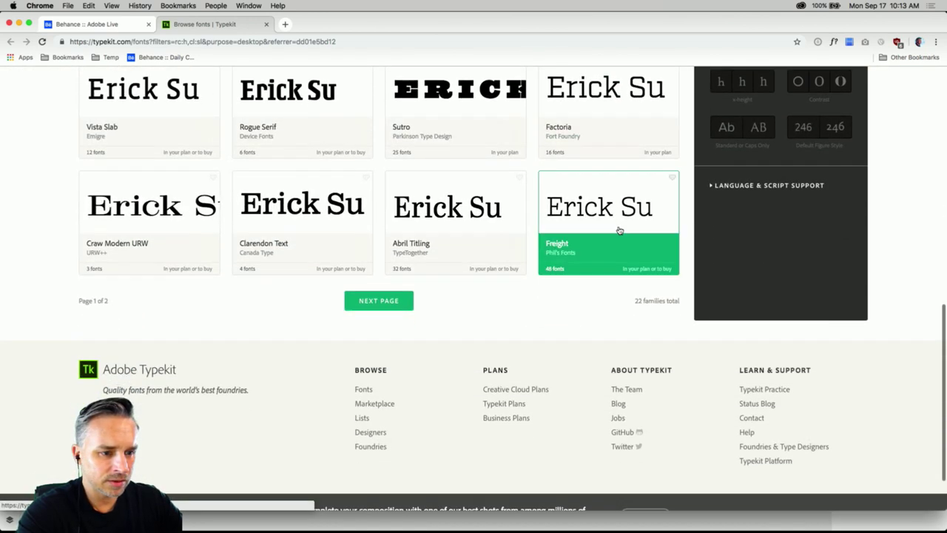
scroll(646, 342, "up", 5)
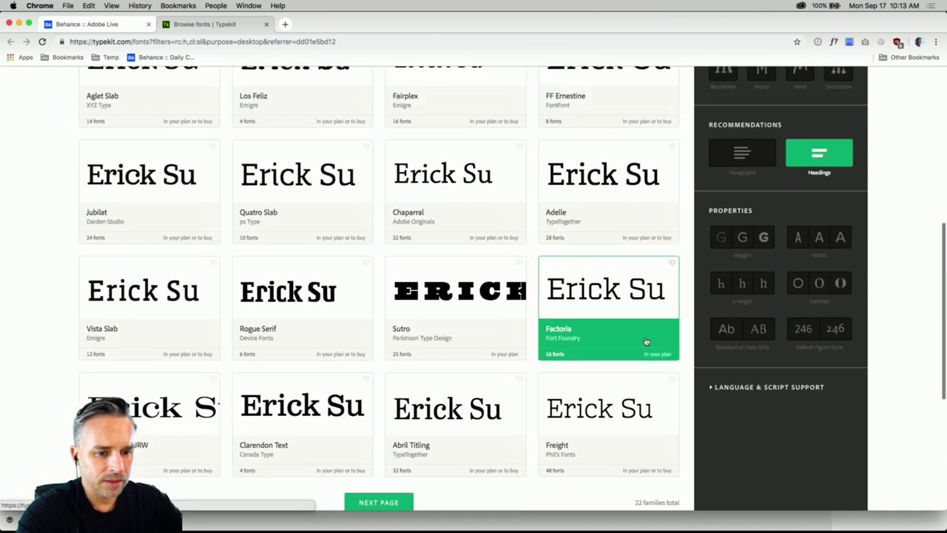
scroll(563, 296, "up", 3)
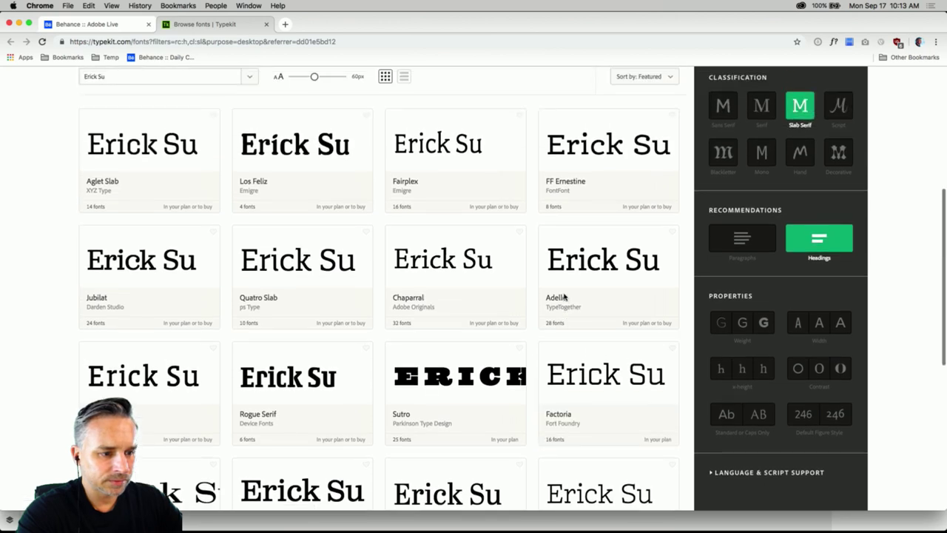
scroll(564, 297, "up", 1)
scroll(564, 297, "down", 2)
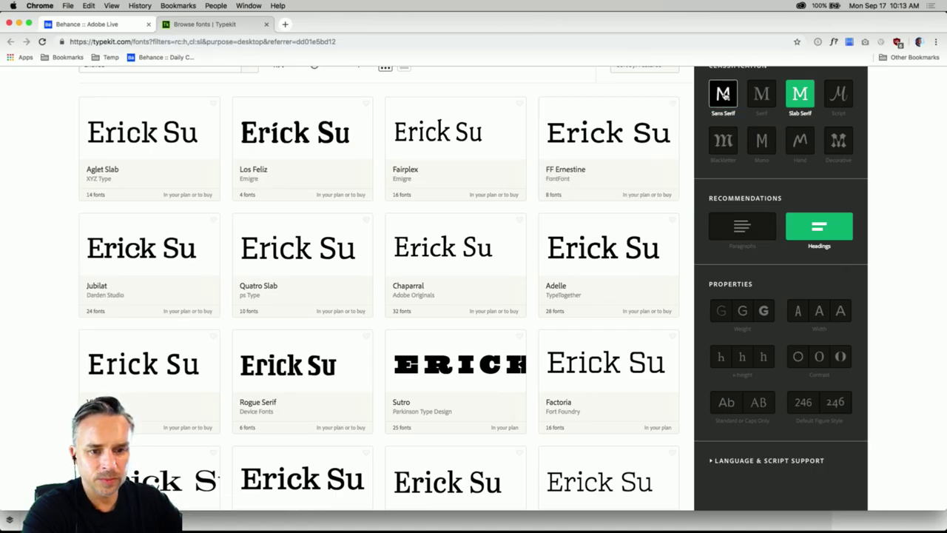
left_click(722, 93)
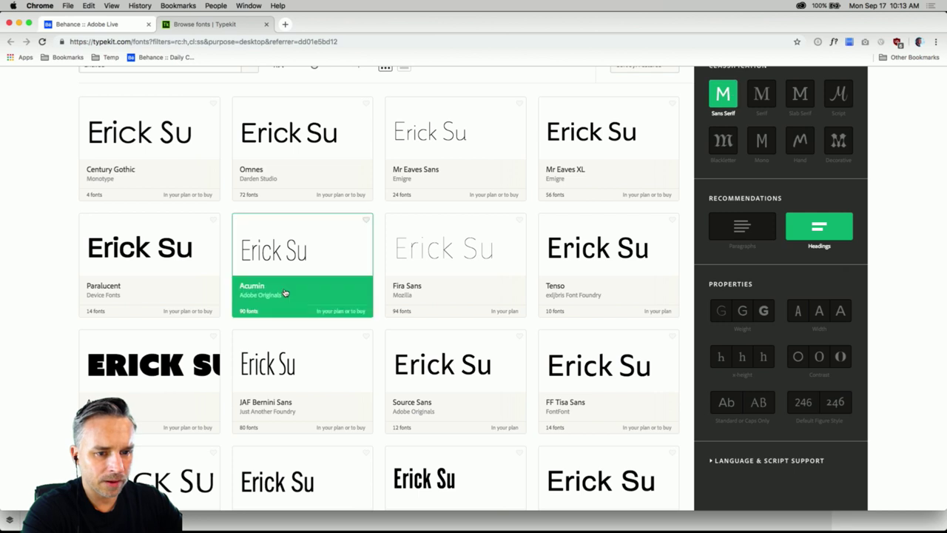
scroll(306, 266, "down", 3)
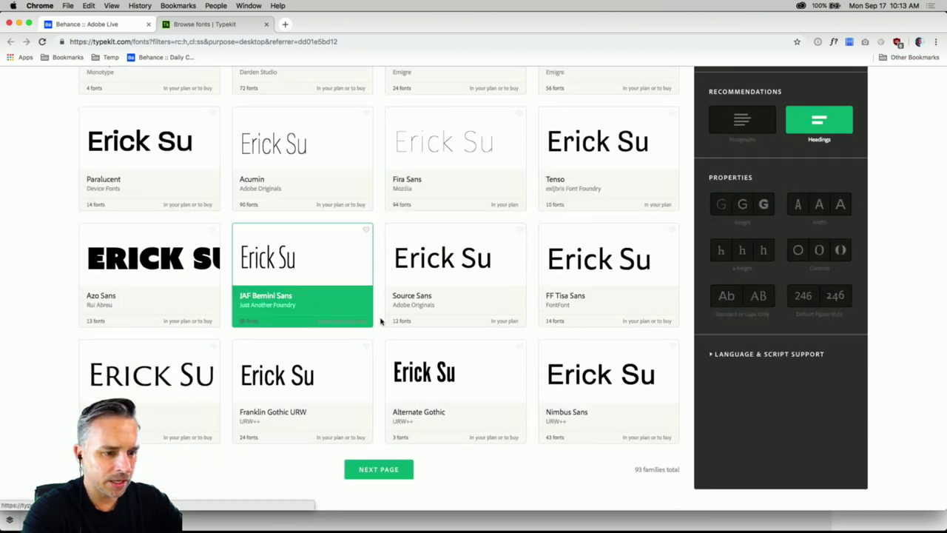
scroll(381, 321, "up", 5)
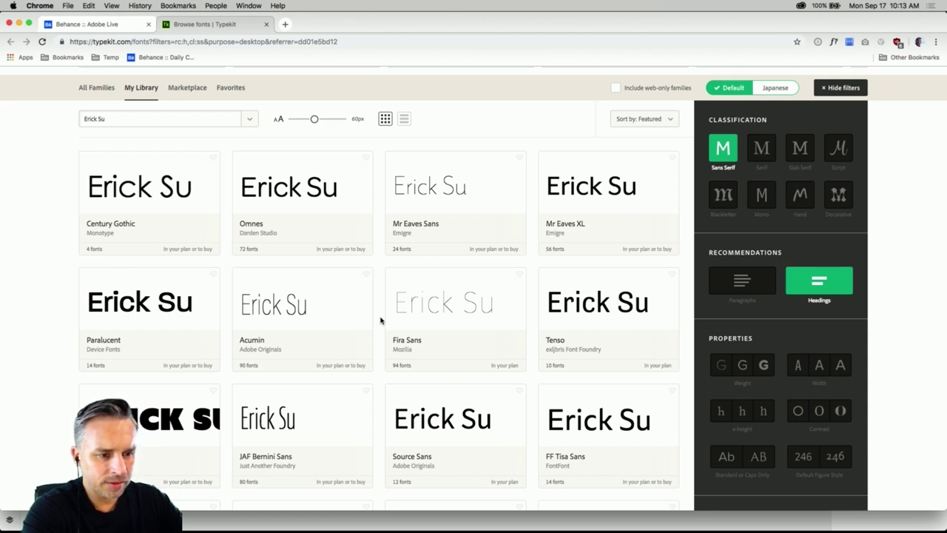
Step: Open the Omnes family page and sync all 72 Omnes fonts
left_click(293, 235)
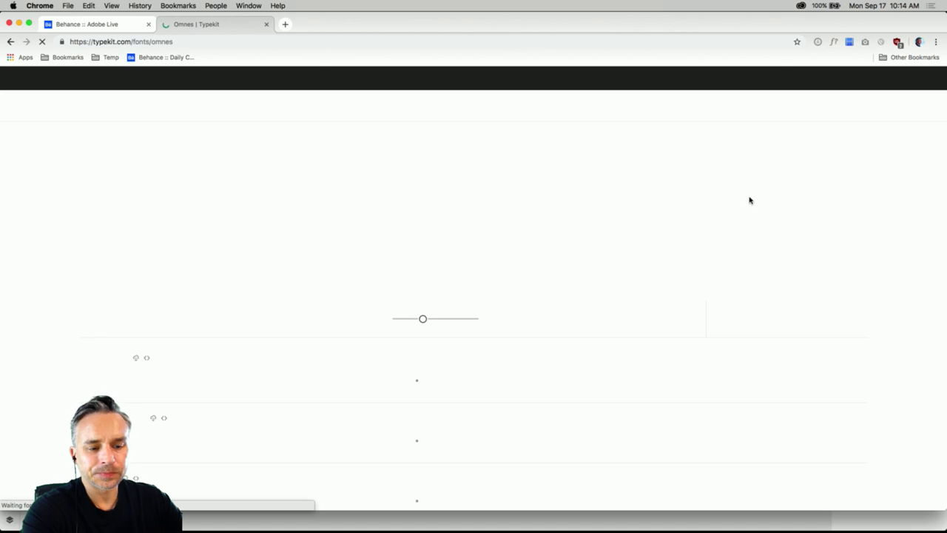
scroll(569, 252, "down", 10)
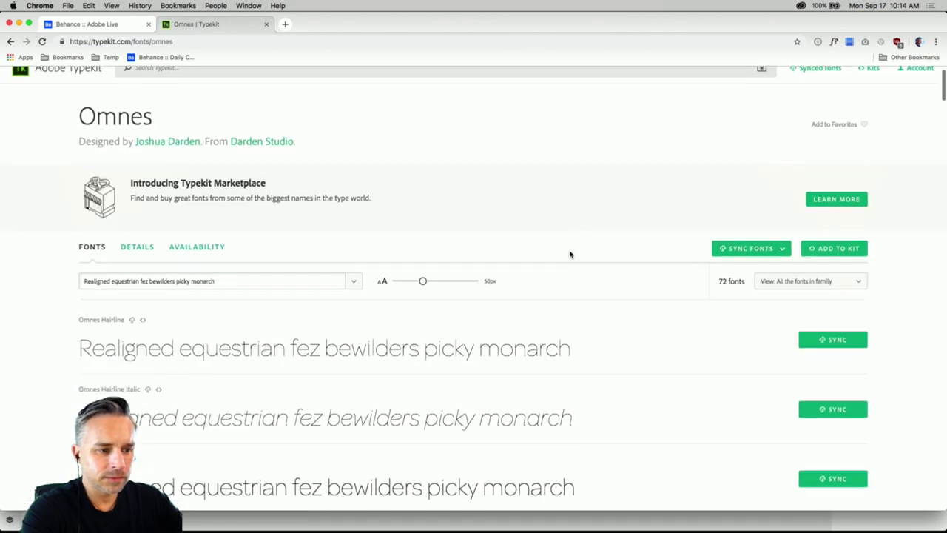
scroll(569, 251, "down", 10)
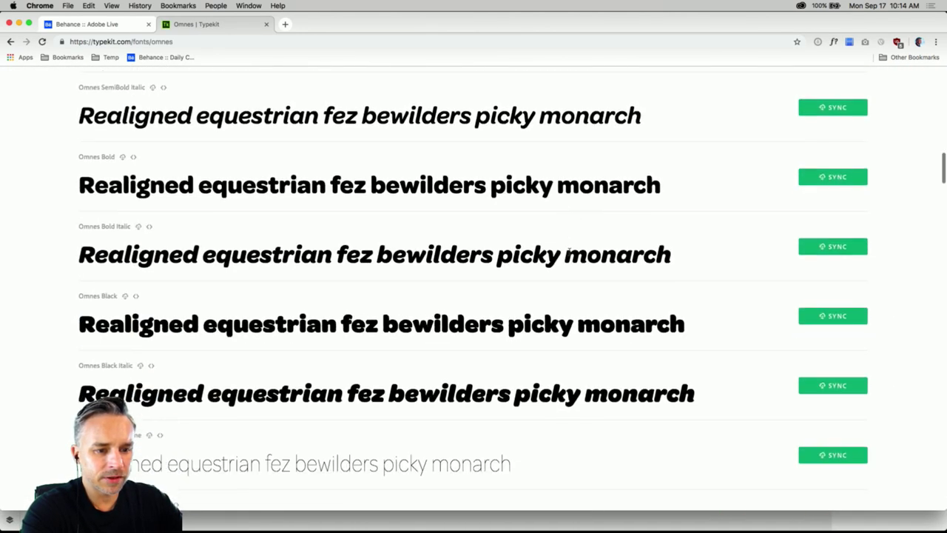
scroll(569, 255, "up", 20)
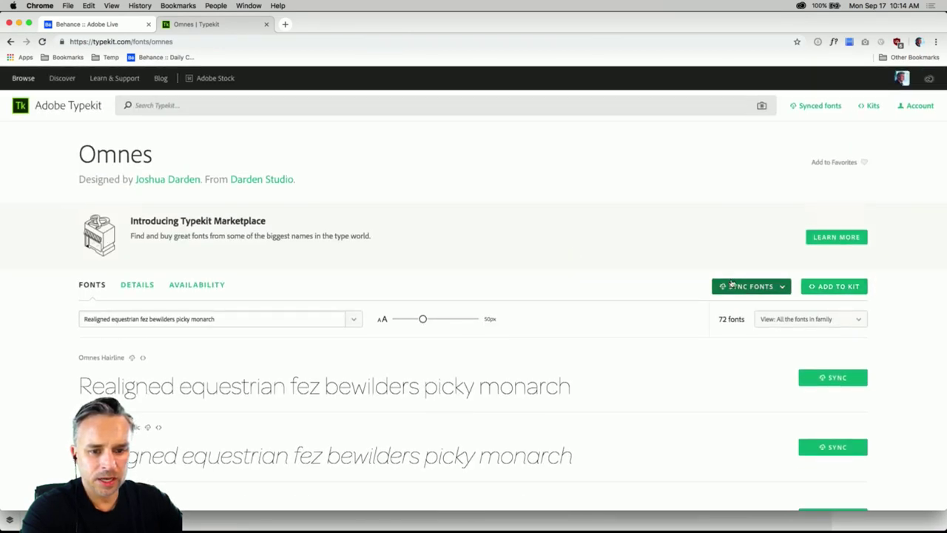
left_click(737, 288)
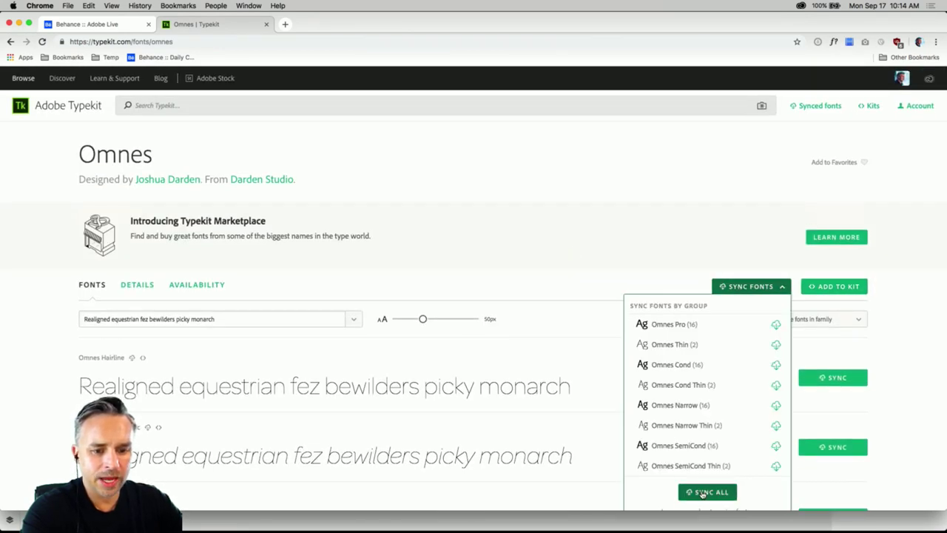
left_click(705, 491)
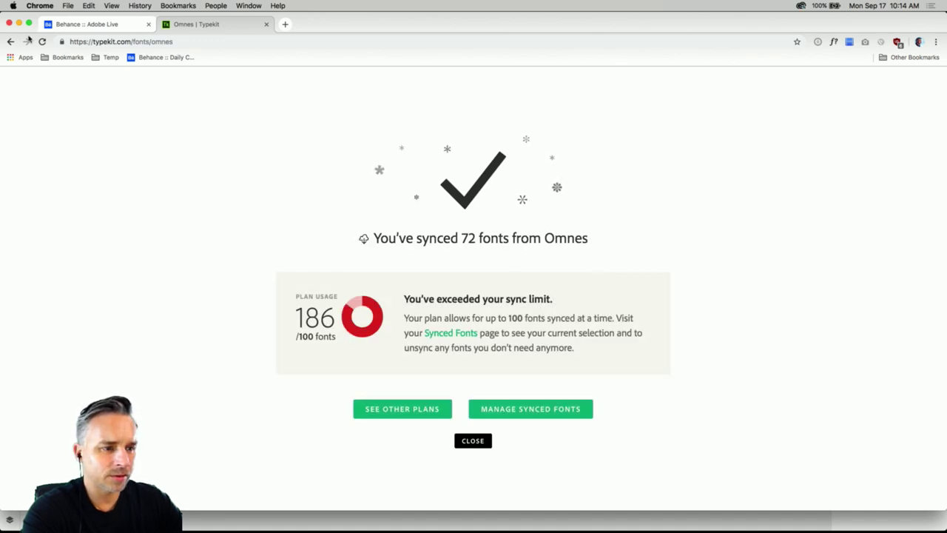
Step: Back in XD, search the heading's font field, trying 'Am' and 'Scholar'
left_click(19, 26)
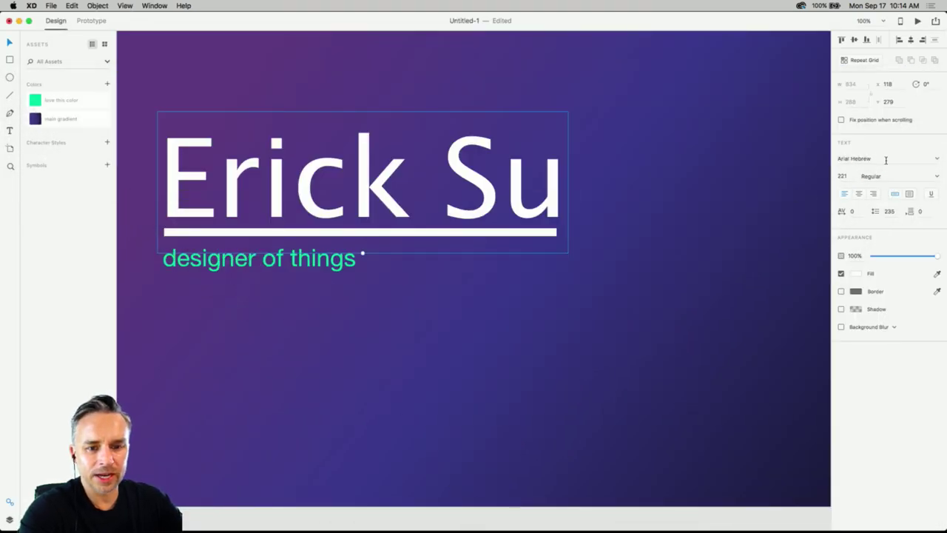
left_click(886, 160)
type("Am")
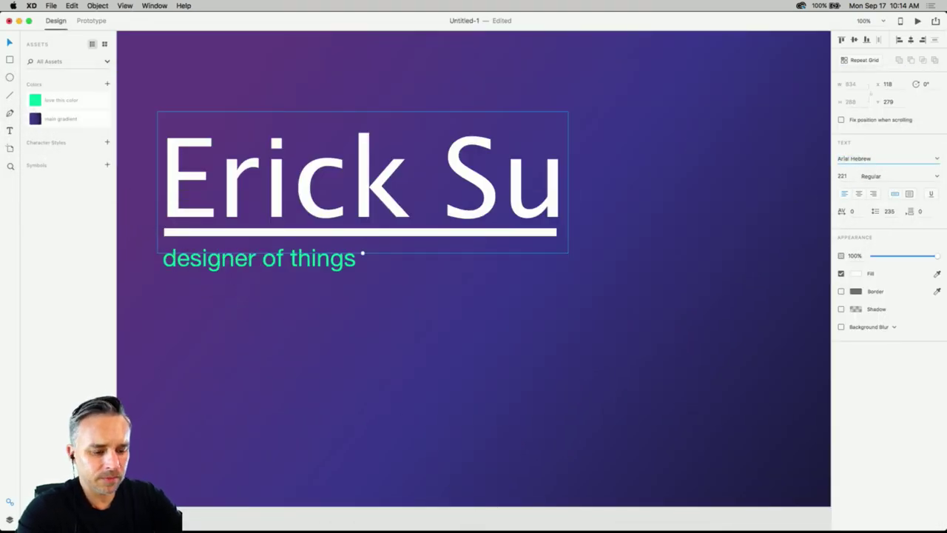
key("super+a")
key("Right")
key("super+a")
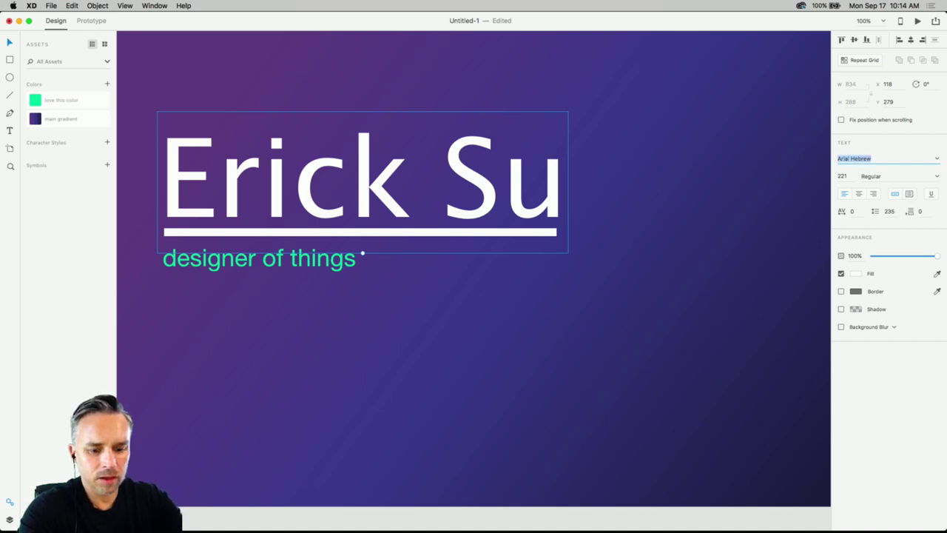
key("Right")
type("Scholar")
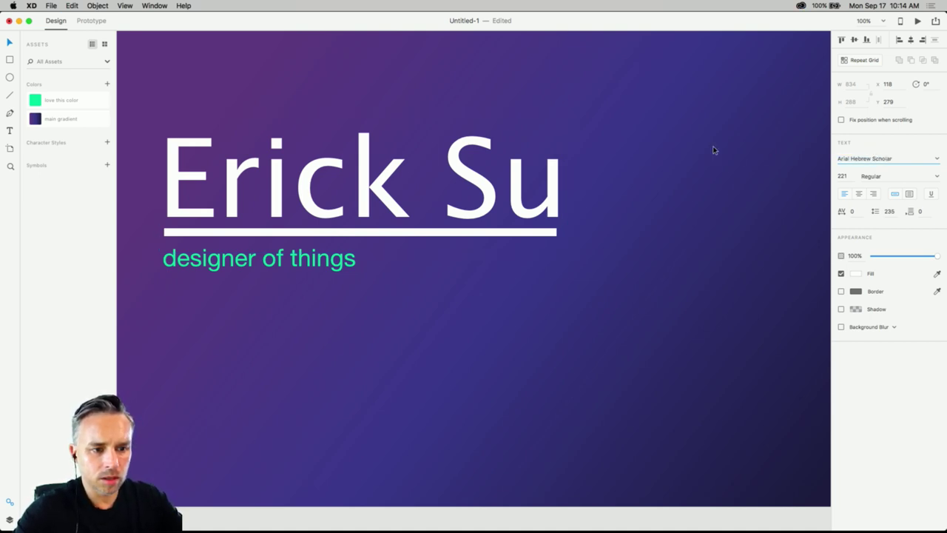
Step: Pick Omnes from the font list for the Erick Su heading
left_click(937, 158)
scroll(911, 198, "down", 10)
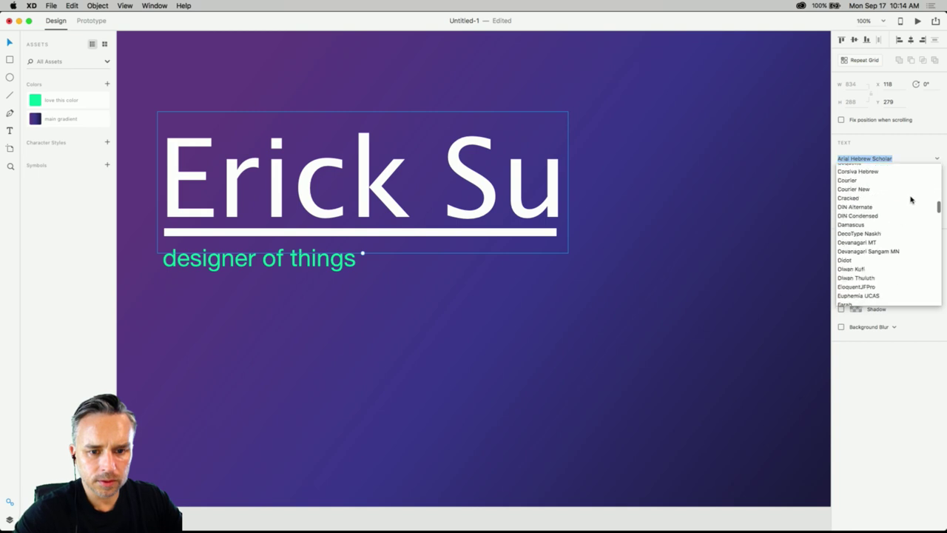
scroll(911, 199, "down", 15)
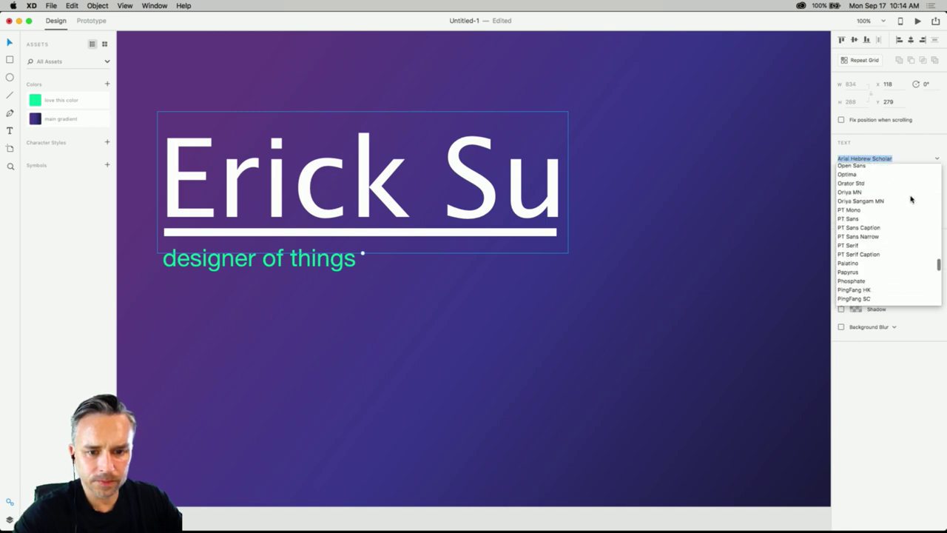
scroll(870, 200, "up", 3)
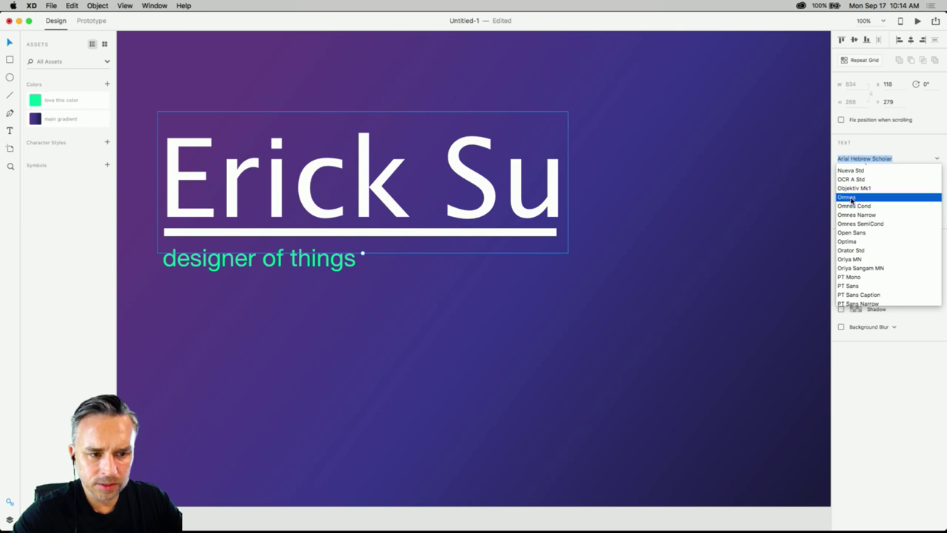
left_click(851, 197)
Step: Enlarge the white bar, nudge the tagline, and round the bar's right corner to radius 39
left_click(509, 100)
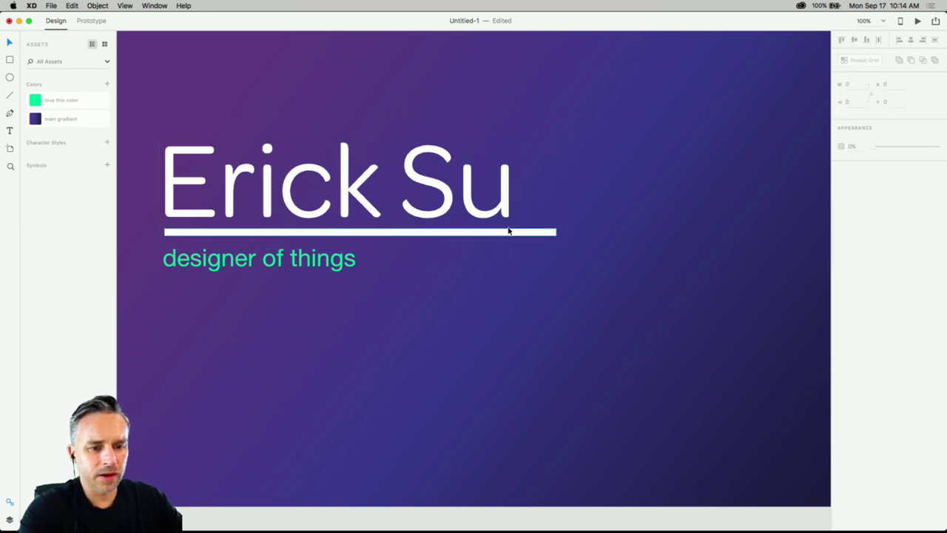
left_click(554, 233)
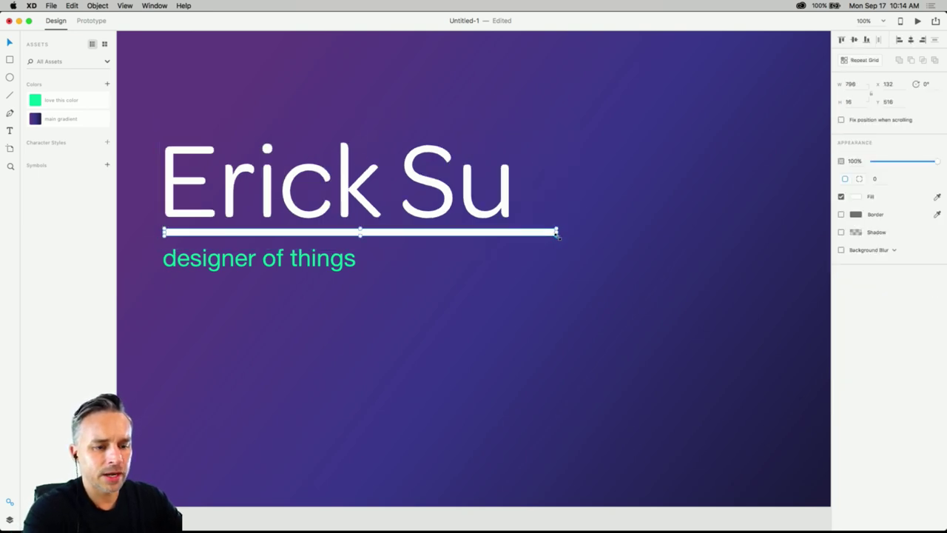
left_click_drag(558, 235, 569, 246)
left_click(194, 267)
key("shift+Down")
key("shift+Down")
key("shift+Down")
key("shift+Down")
key("shift+Down")
key("shift+Down")
key("shift+Down")
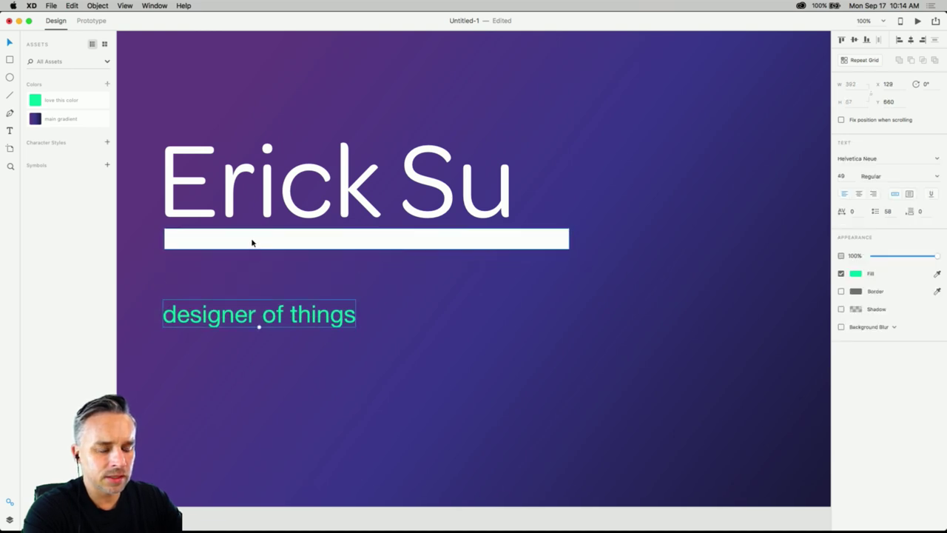
left_click_drag(251, 242, 259, 245)
left_click(500, 256)
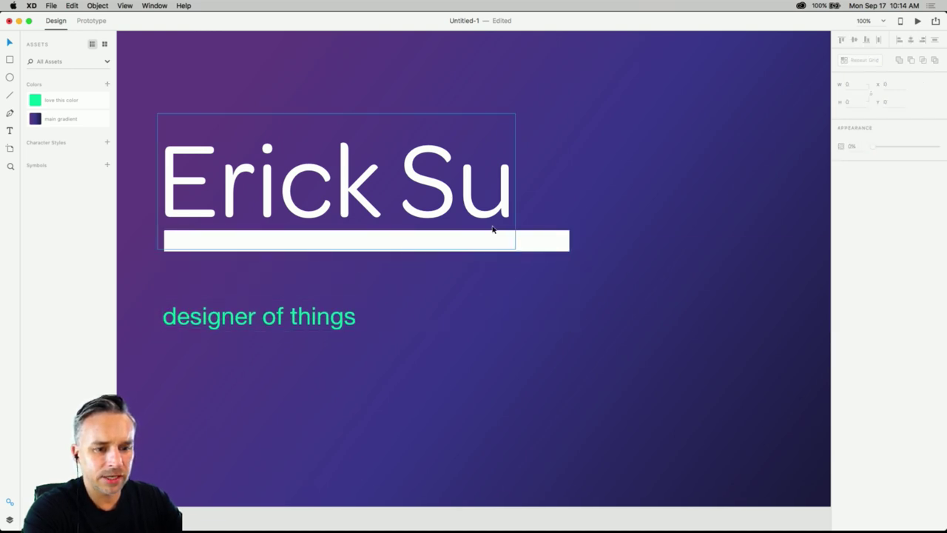
left_click(493, 231)
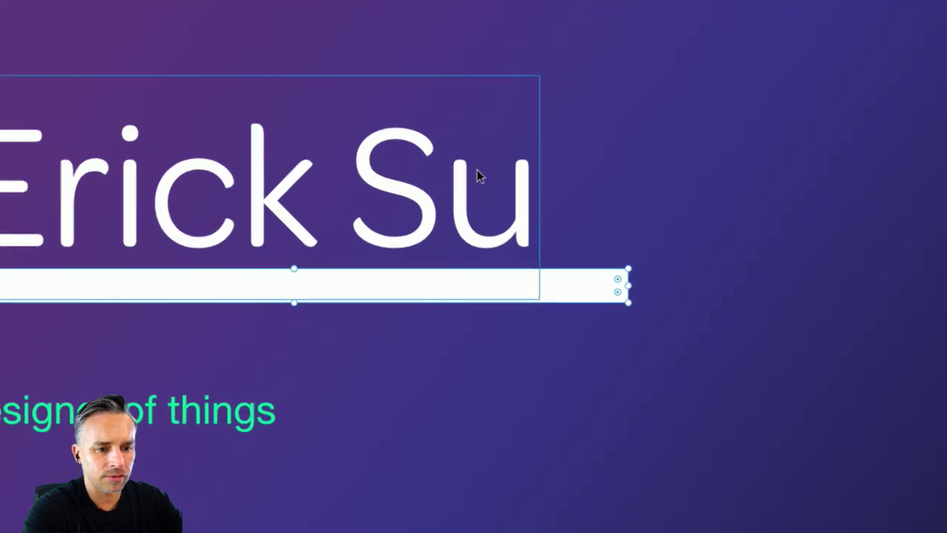
left_click_drag(728, 393, 651, 394)
key("Escape")
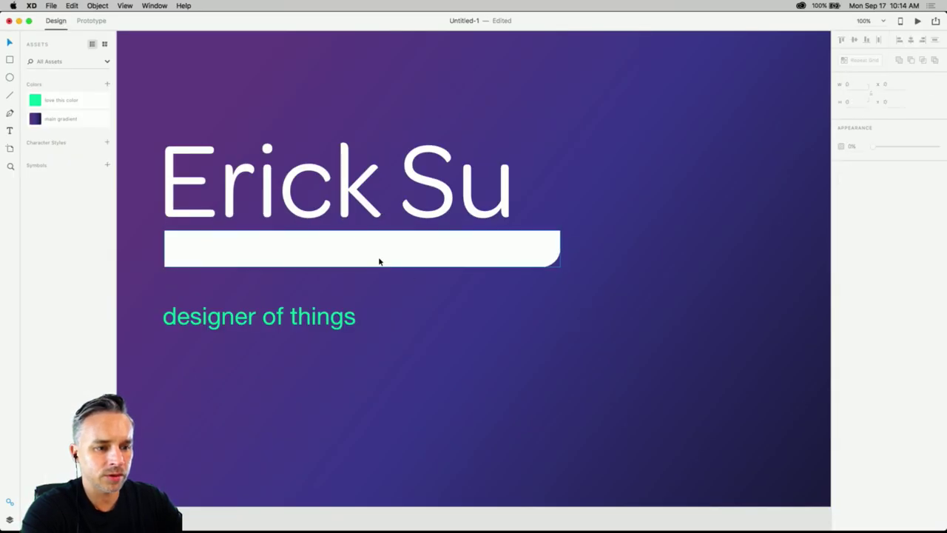
left_click(379, 261)
left_click_drag(560, 266, 510, 239)
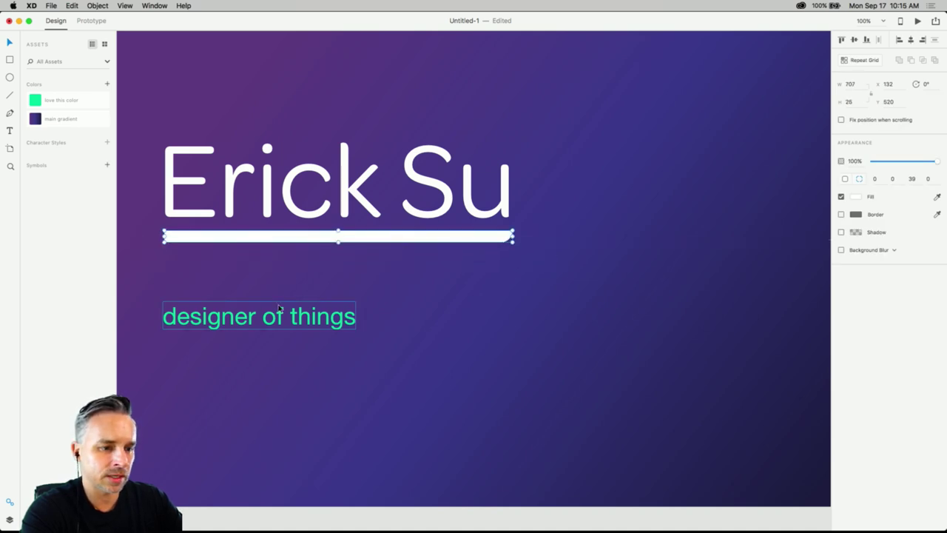
left_click_drag(258, 323, 246, 271)
left_click(310, 366)
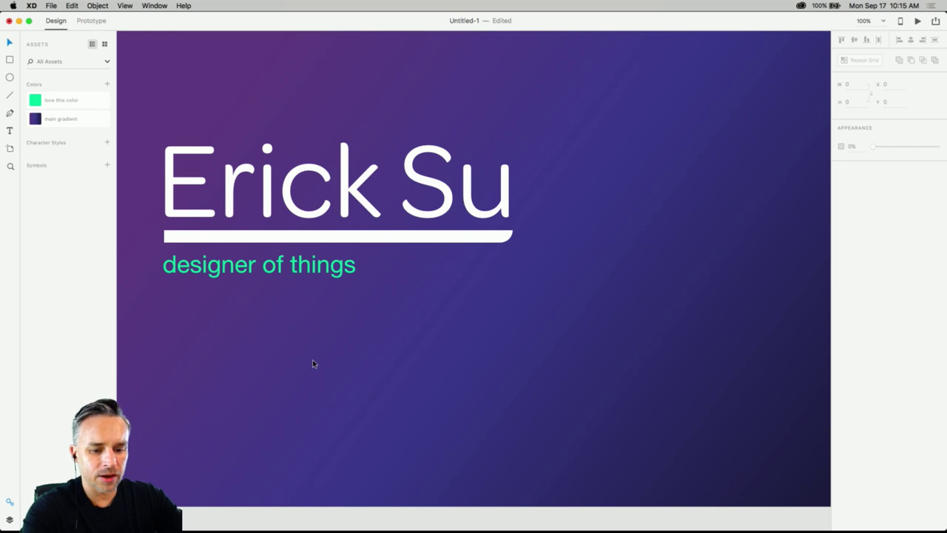
key("super+0")
scroll(351, 78, "down", 1)
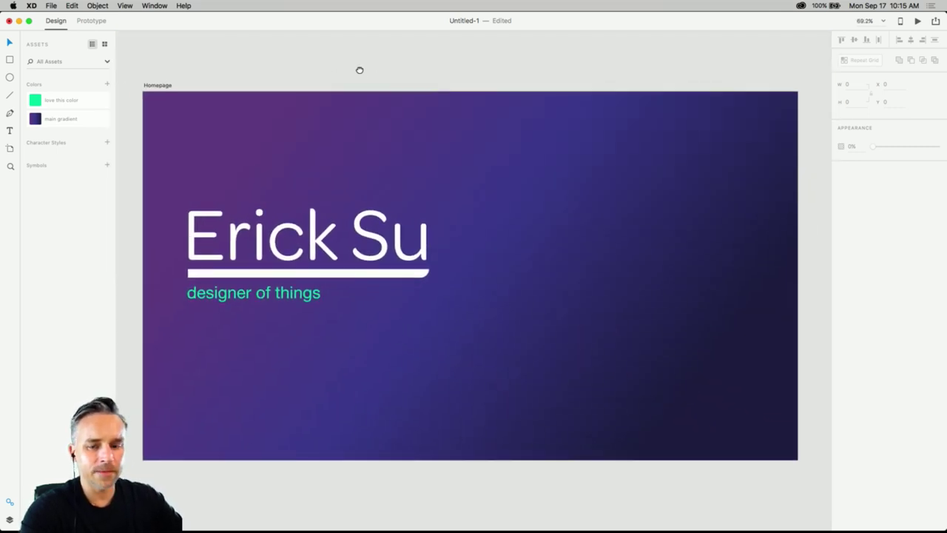
Step: Retype the tagline as DESIGNER OF THINGS in capitals and widen its character spacing
key("super+minus")
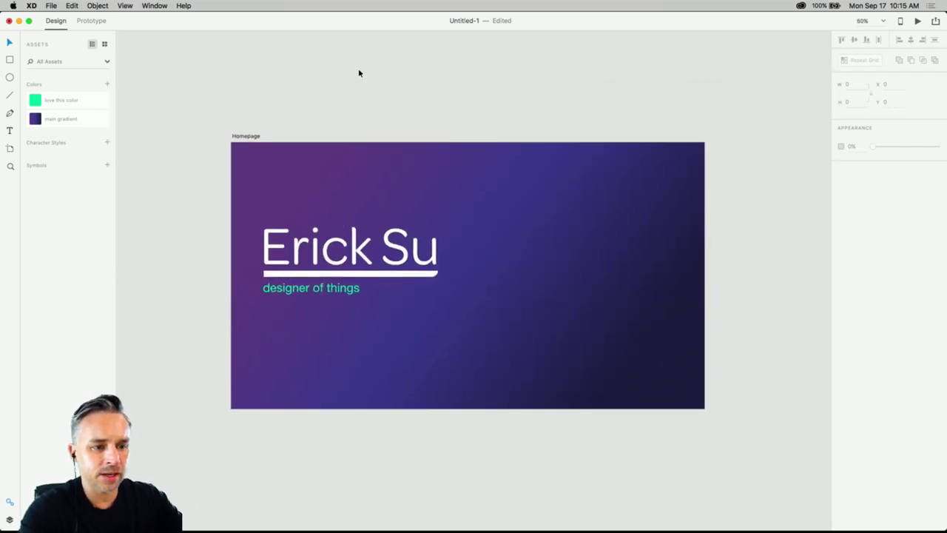
scroll(340, 99, "right", 2)
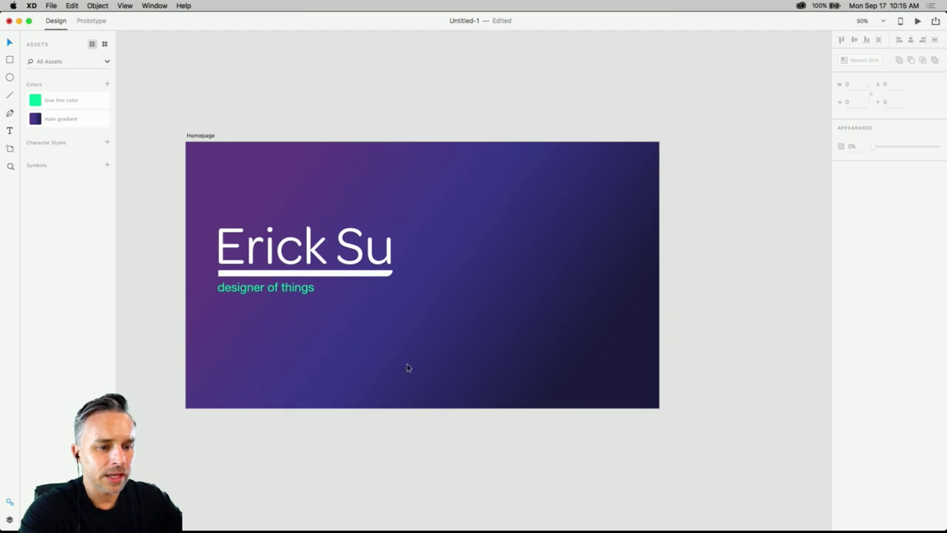
left_click(268, 292)
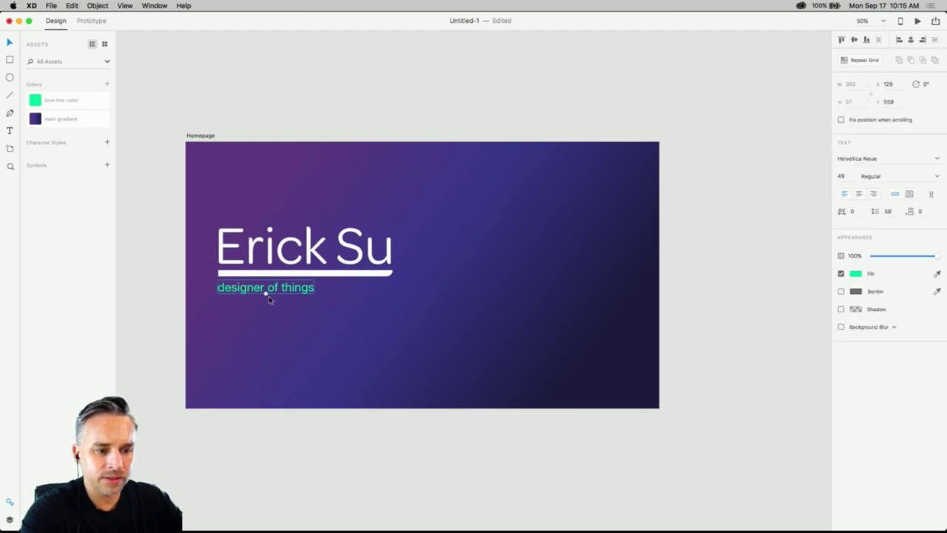
scroll(243, 205, "up", 5)
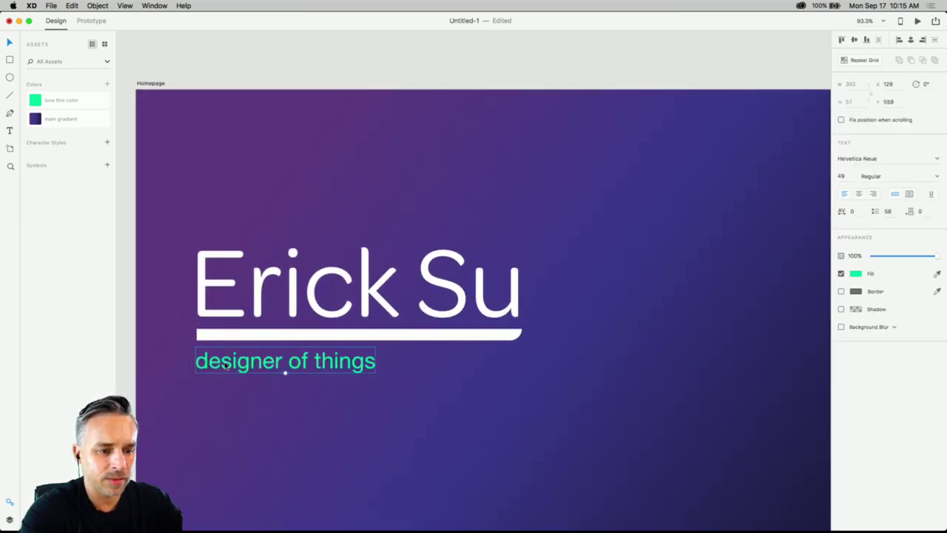
double_click(227, 363)
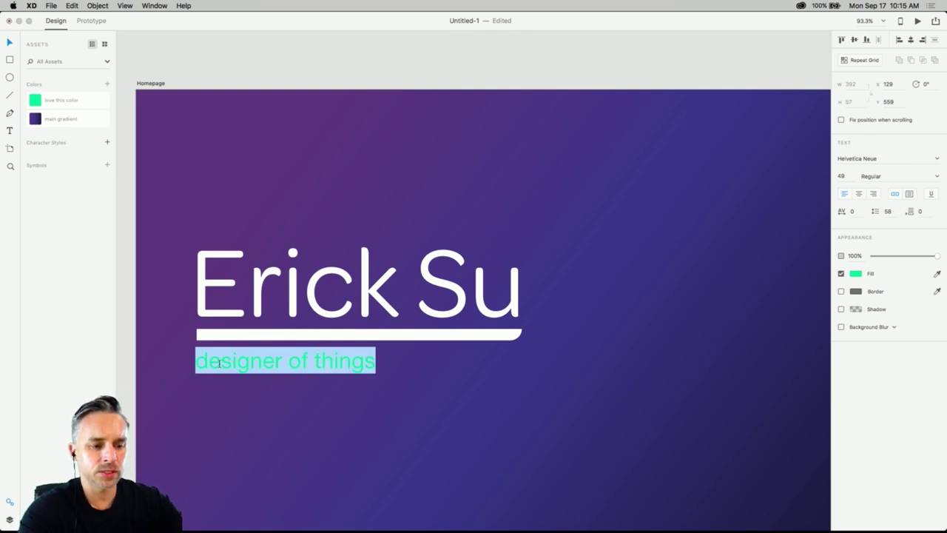
type("DE")
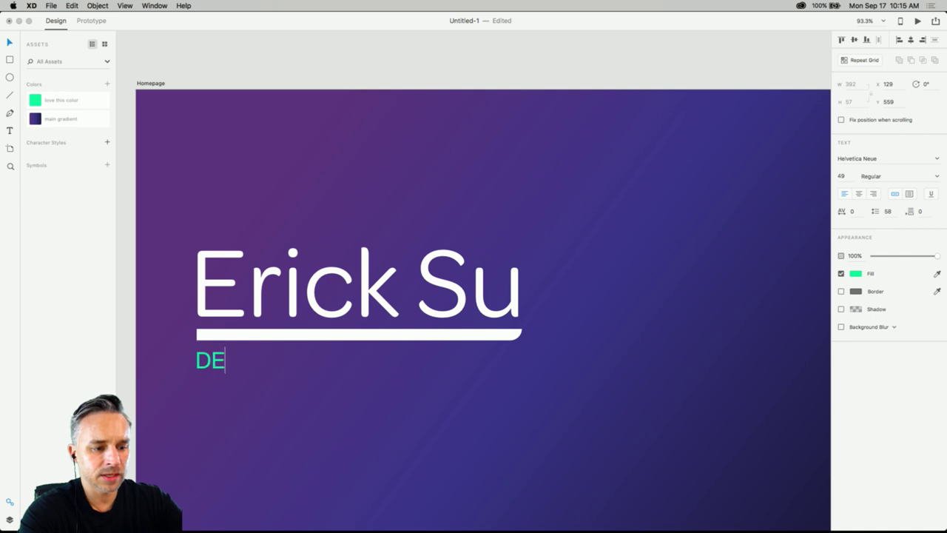
type("SIGNER OF THINGS")
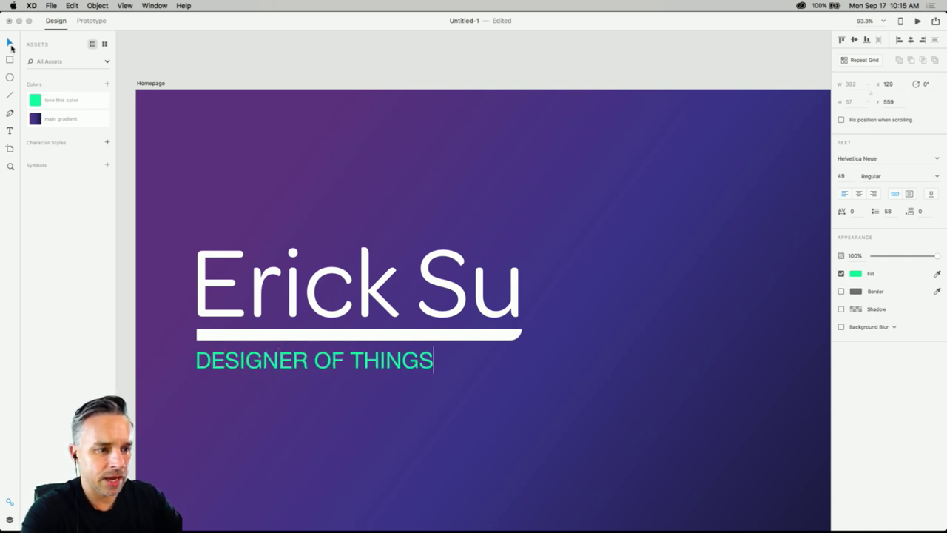
key("Escape")
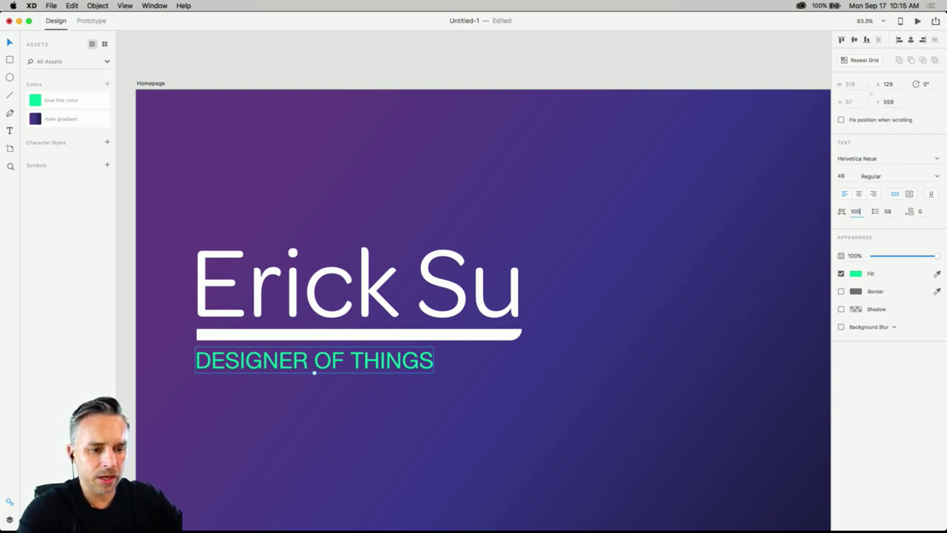
key("Return")
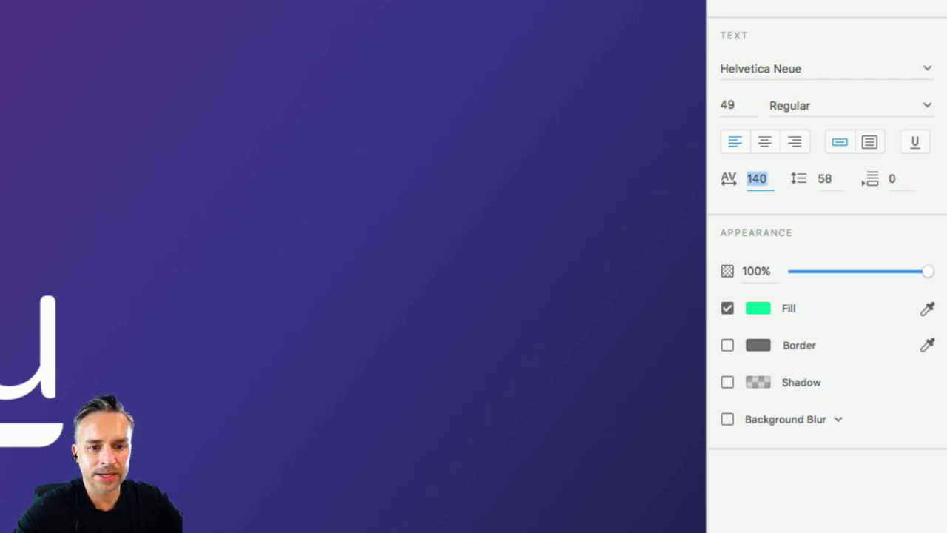
Step: Double the tagline's character spacing to 280 by entering 140*2
left_click(768, 178)
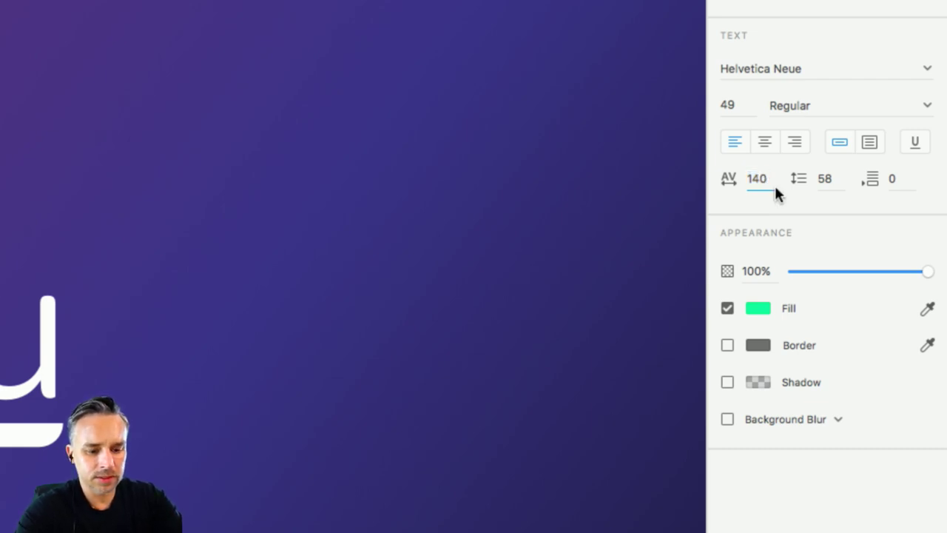
type("8")
key("BackSpace")
type("*")
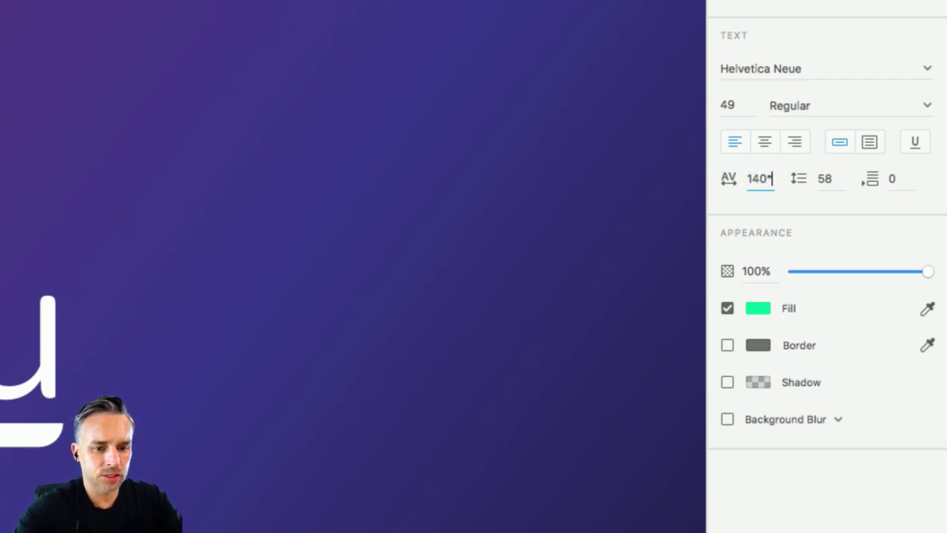
type("280")
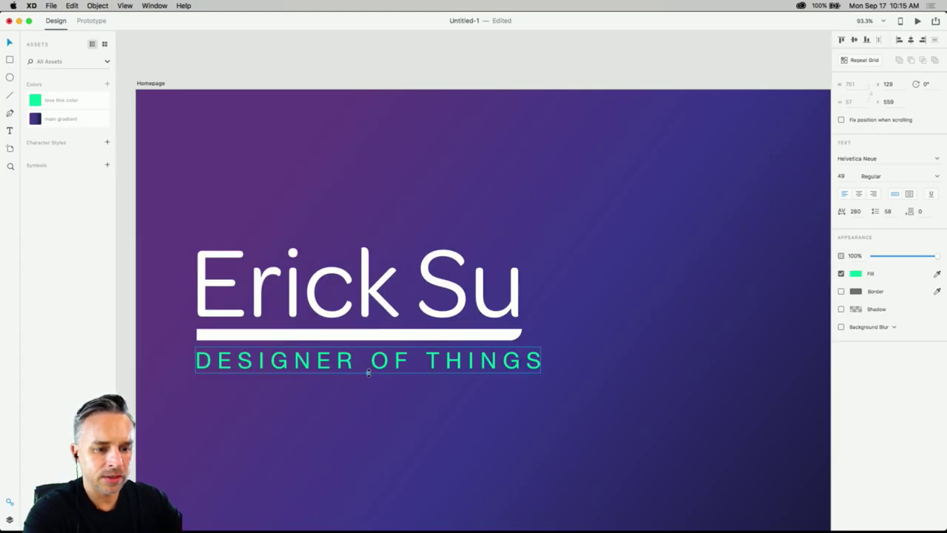
Step: Shrink the tagline to size 38 and align it with the heading's left edge
left_click_drag(367, 372, 368, 371)
left_click_drag(285, 360, 251, 360)
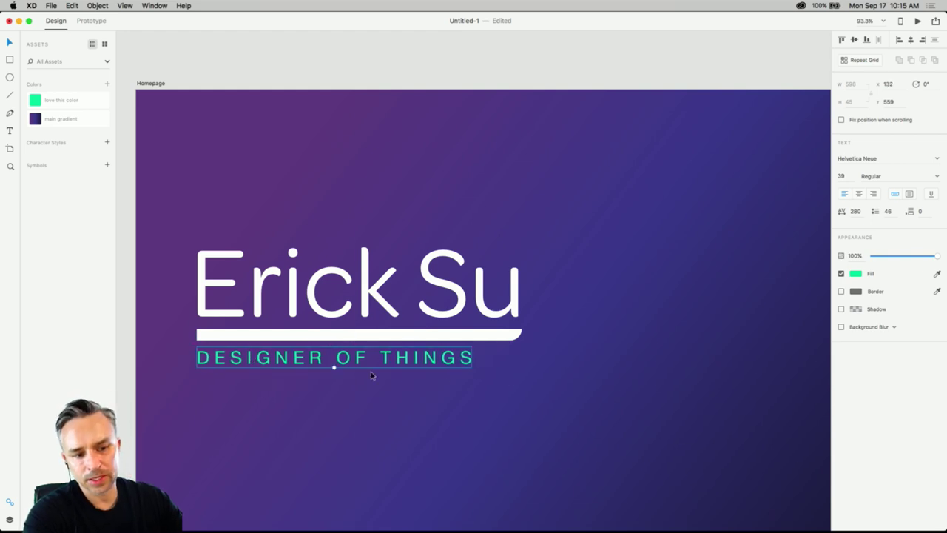
left_click_drag(334, 368, 335, 366)
left_click_drag(242, 360, 238, 359)
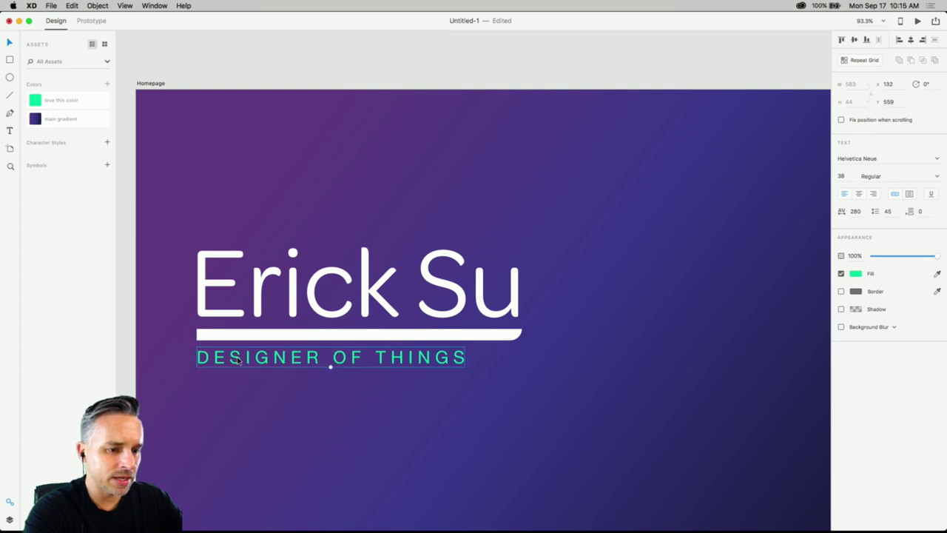
left_click(354, 163)
Step: Duplicate the Homepage artboard as Homepage - 1
key("super+minus")
key("super+minus")
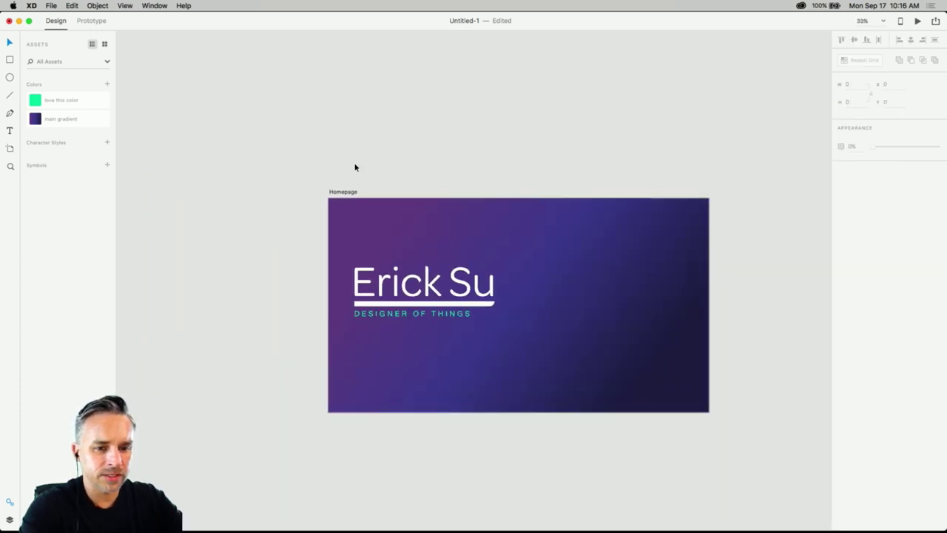
left_click_drag(476, 188, 339, 173)
left_click(238, 192)
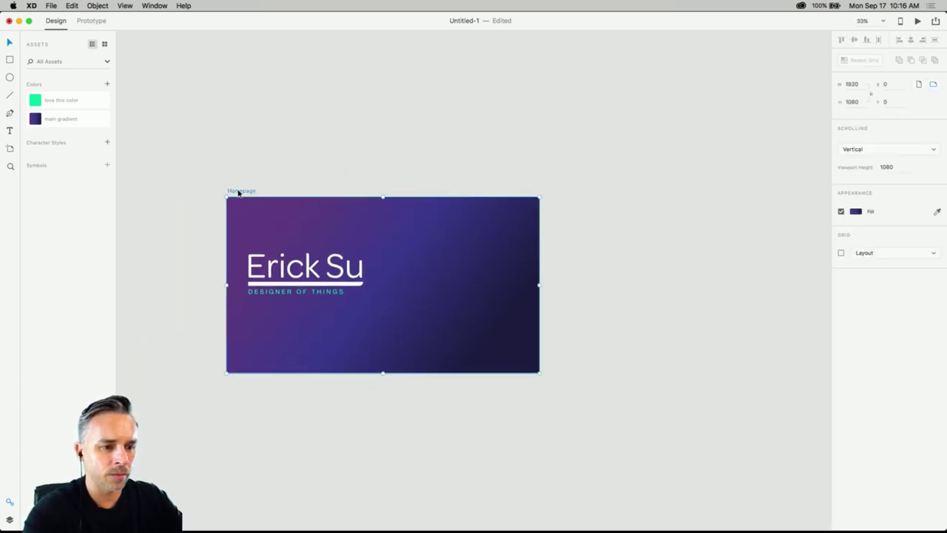
key("super+d")
scroll(473, 285, "right", 5)
Step: Replace the Homepage - 1 heading with a new person's name in mixed case
scroll(473, 237, "up", 2)
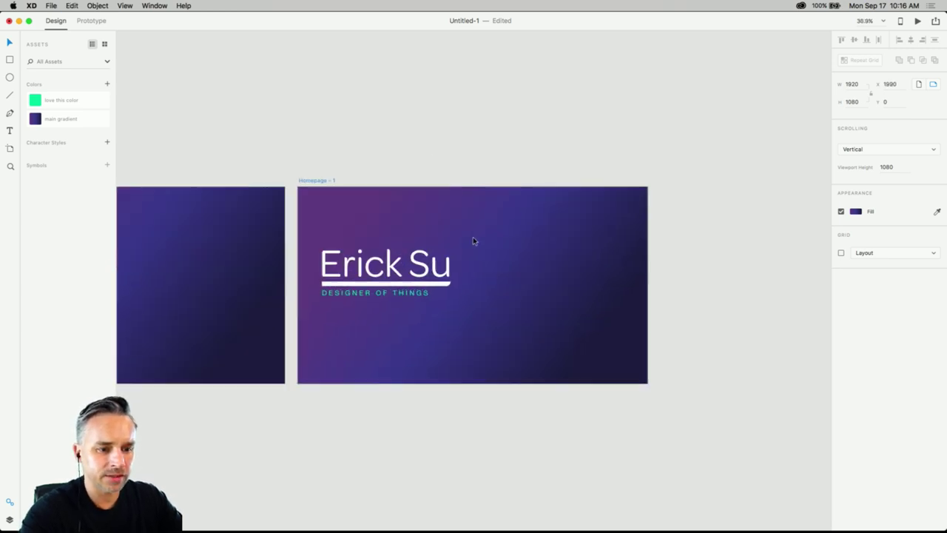
scroll(467, 237, "up", 5)
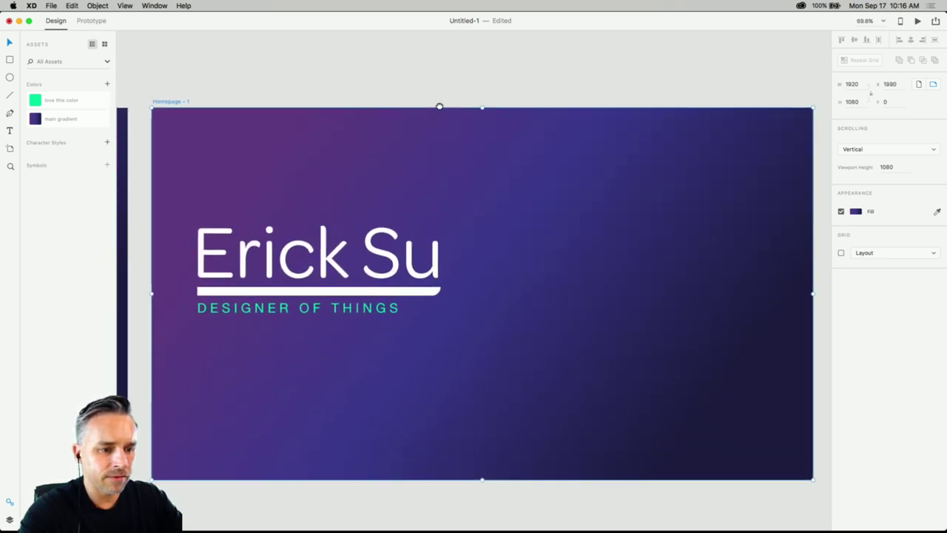
double_click(275, 250)
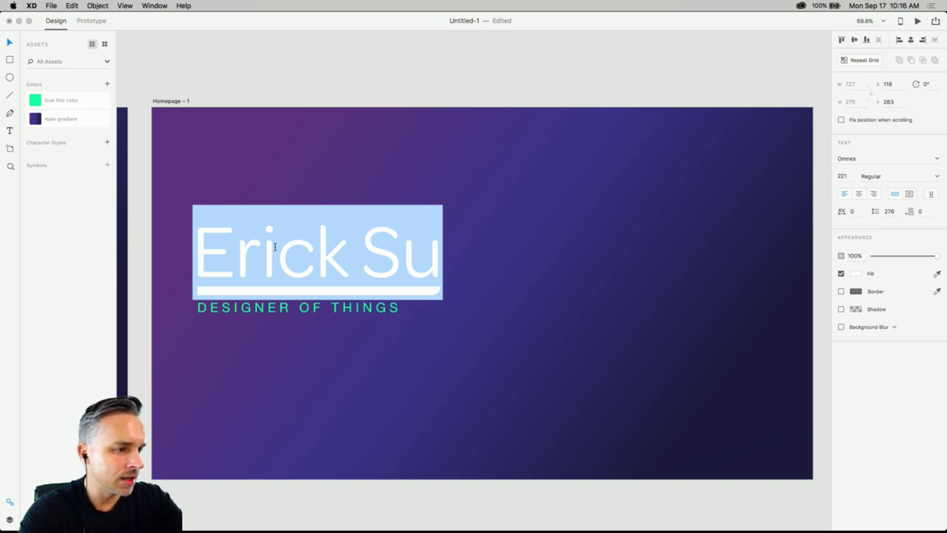
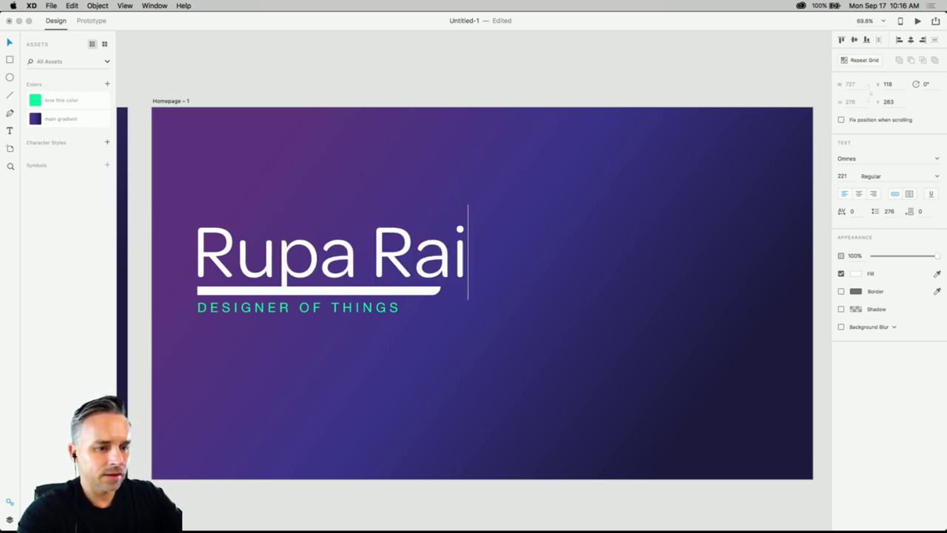
key("Escape")
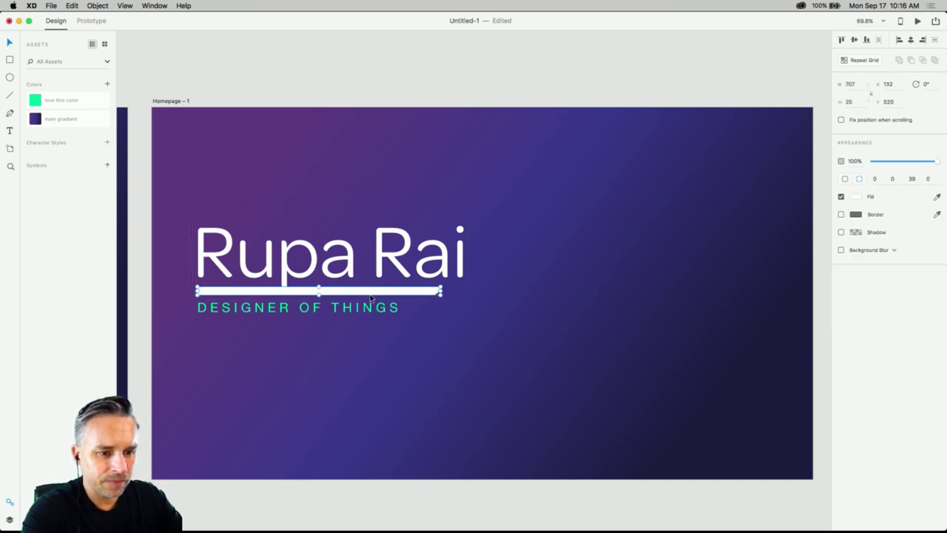
left_click(176, 141)
left_click(165, 102)
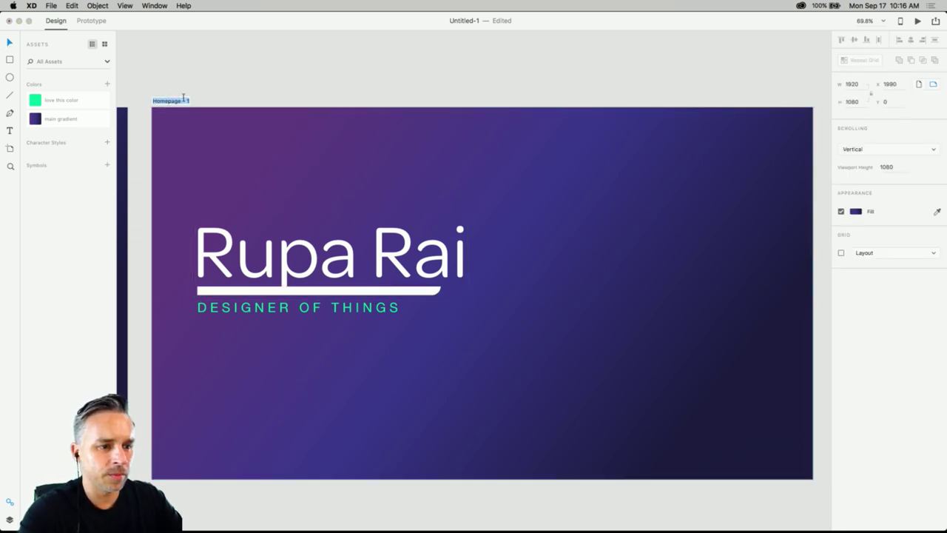
left_click(202, 159)
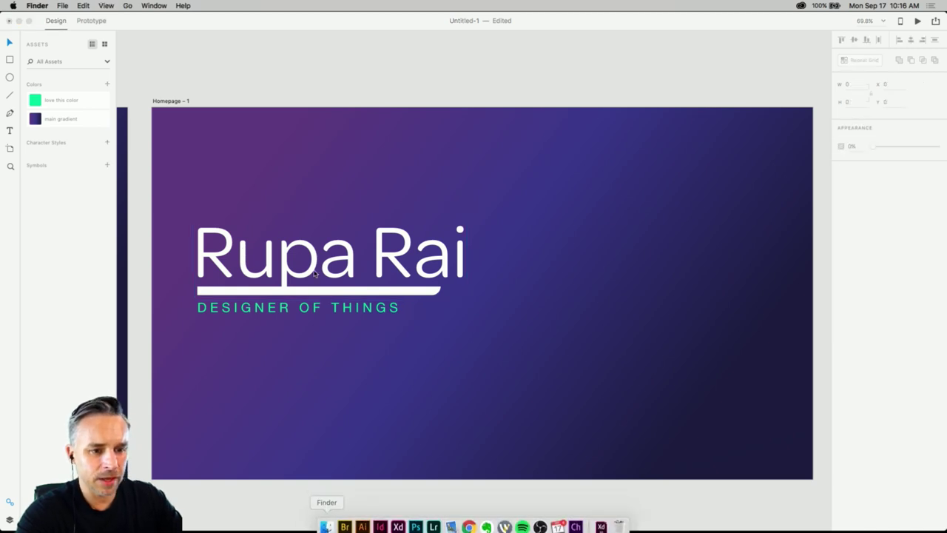
Step: Open Finder and navigate to Desktop > PersonalBrand > Assets > Other
left_click(323, 518)
left_click(123, 116)
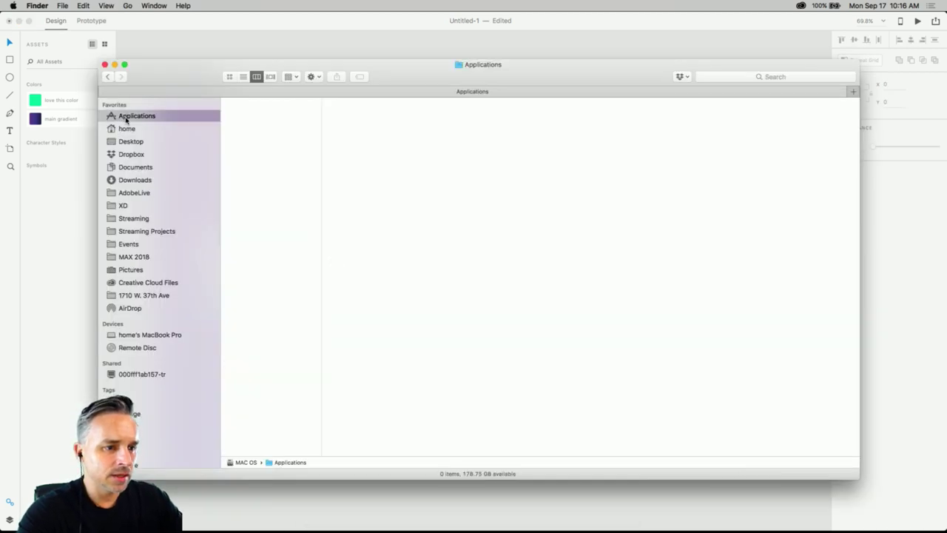
left_click(126, 128)
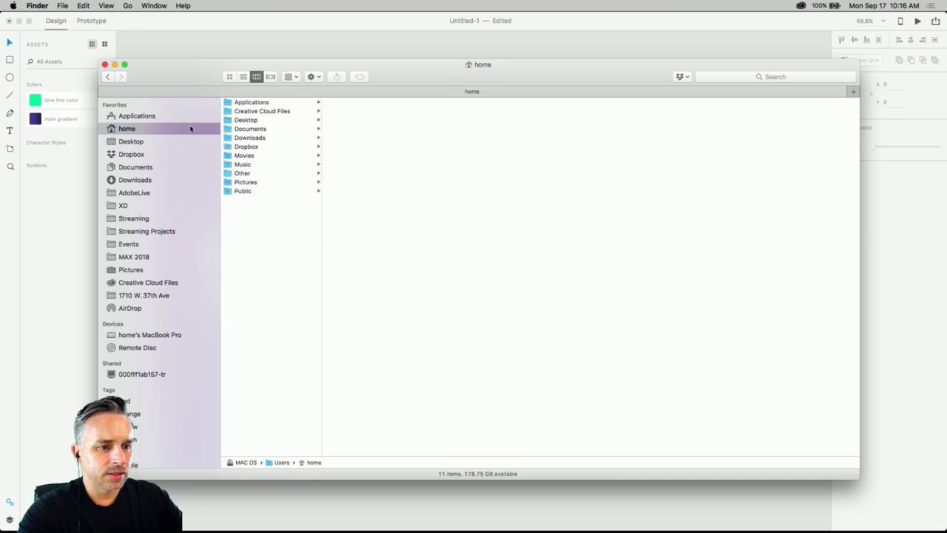
left_click(127, 154)
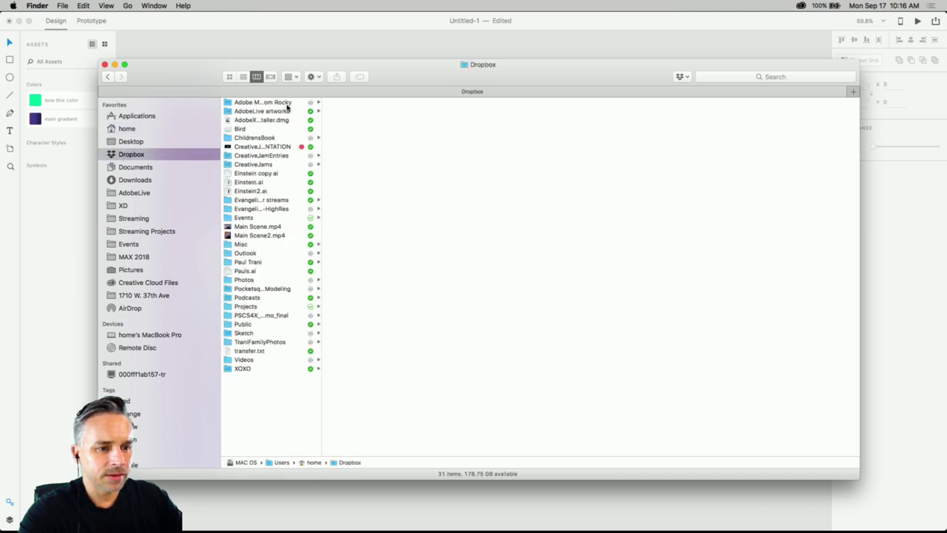
left_click(134, 129)
left_click(133, 142)
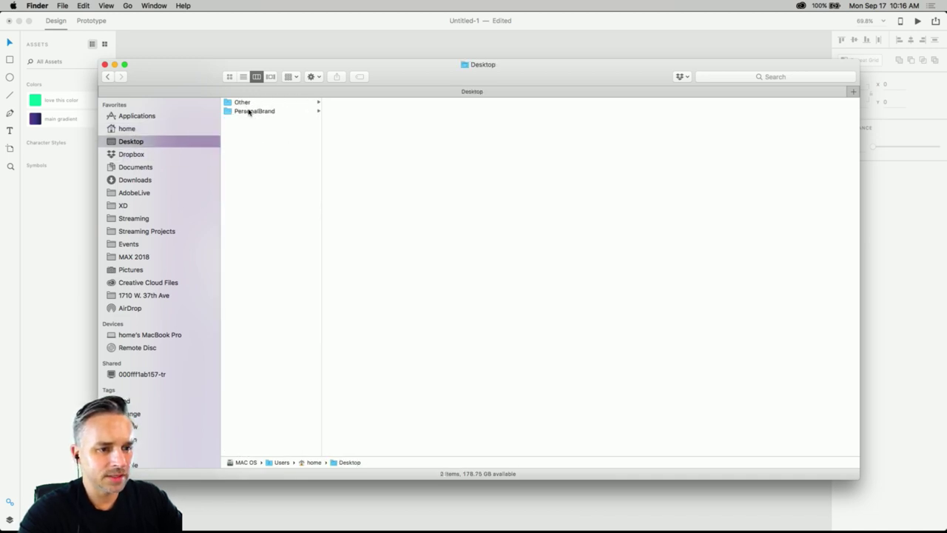
left_click(244, 111)
left_click(381, 114)
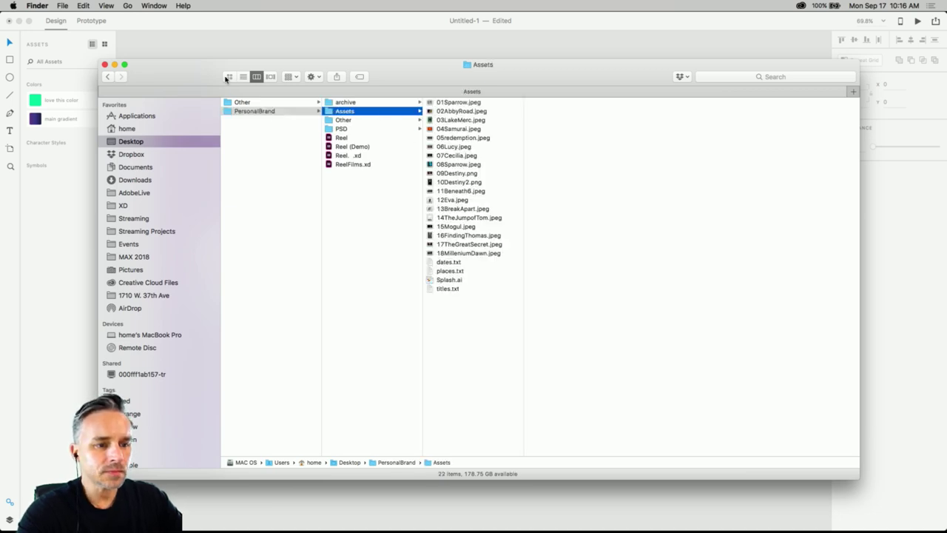
left_click(352, 123)
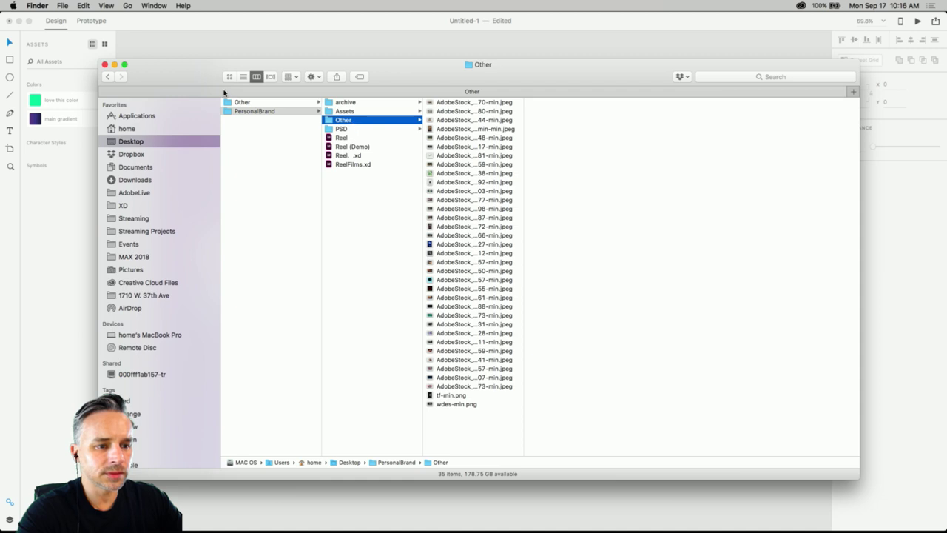
Step: Show the folder as large thumbnails and select AdobeStock_134005298-min.jpeg
left_click(228, 76)
left_click_drag(167, 78, 127, 36)
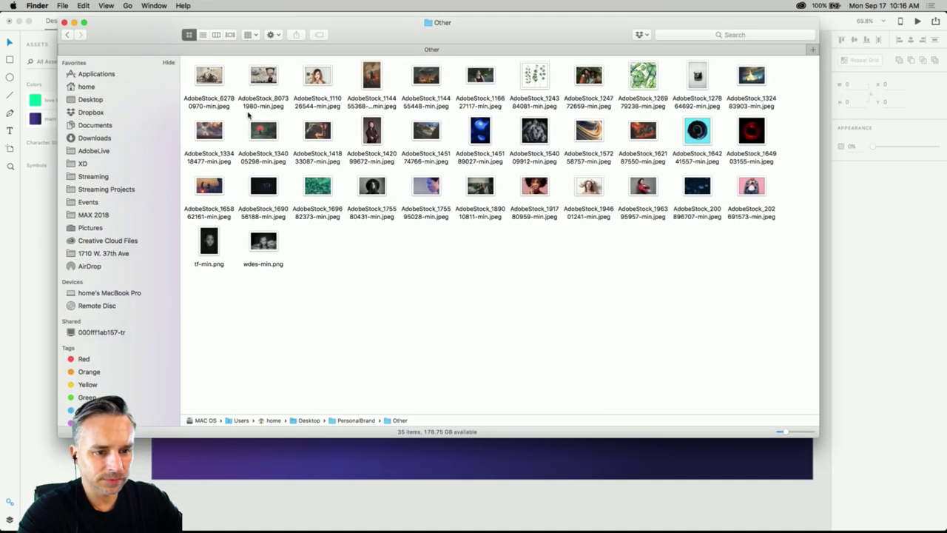
left_click_drag(817, 434, 900, 527)
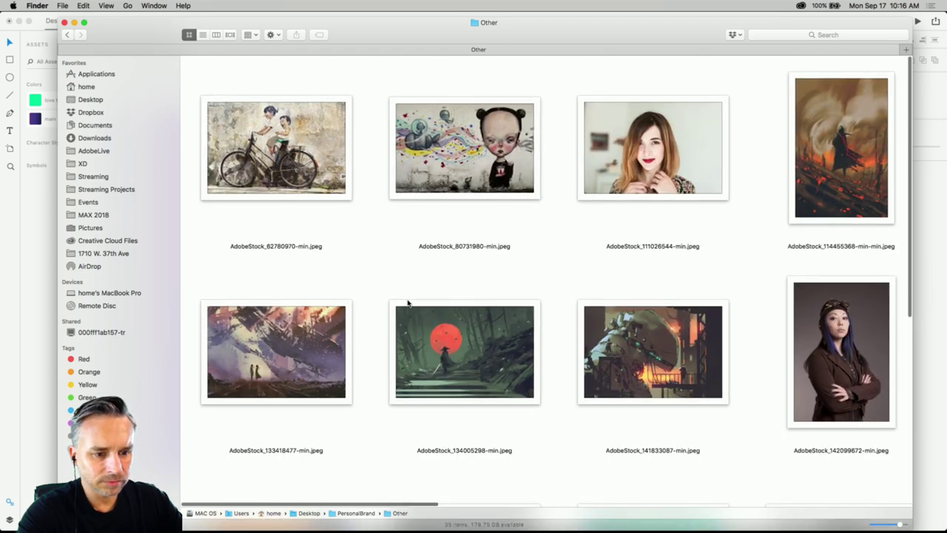
left_click(406, 303)
scroll(355, 140, "right", 2)
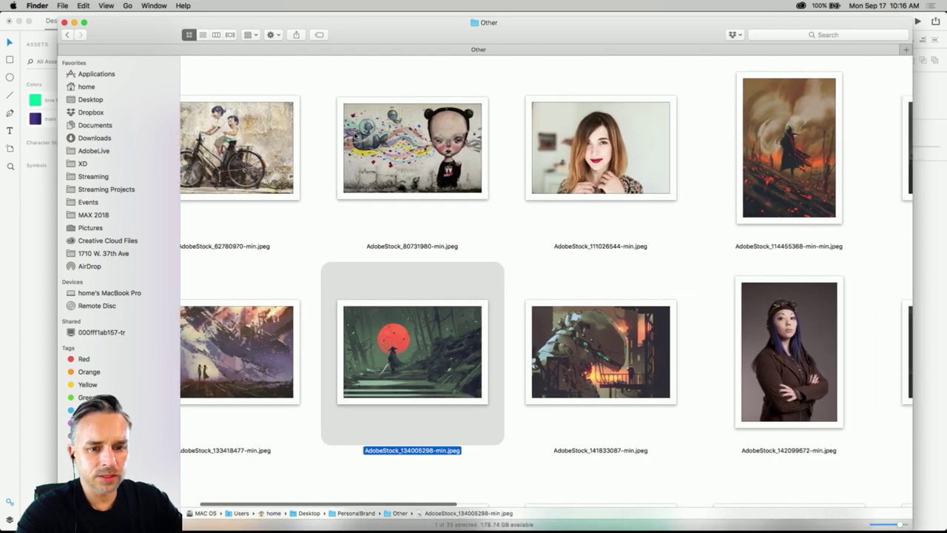
scroll(442, 229, "right", 5)
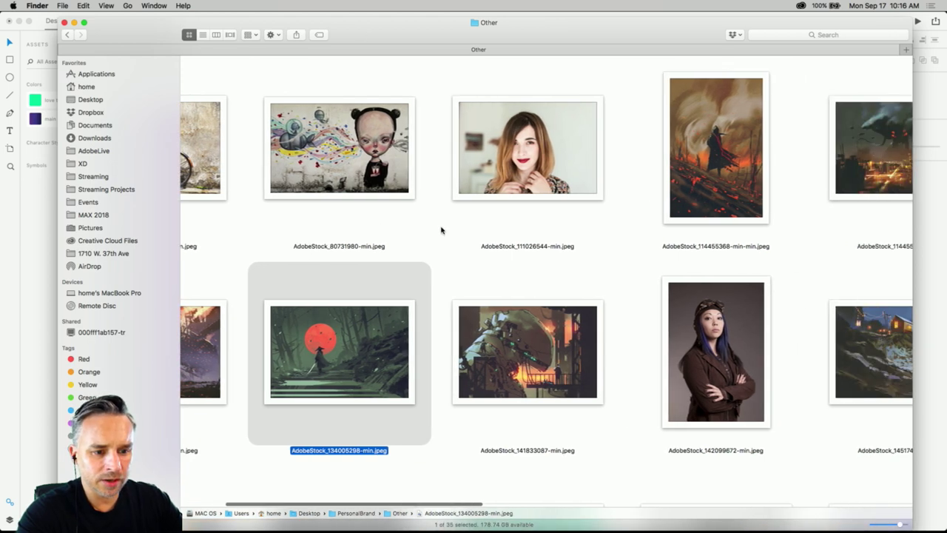
scroll(442, 225, "right", 5)
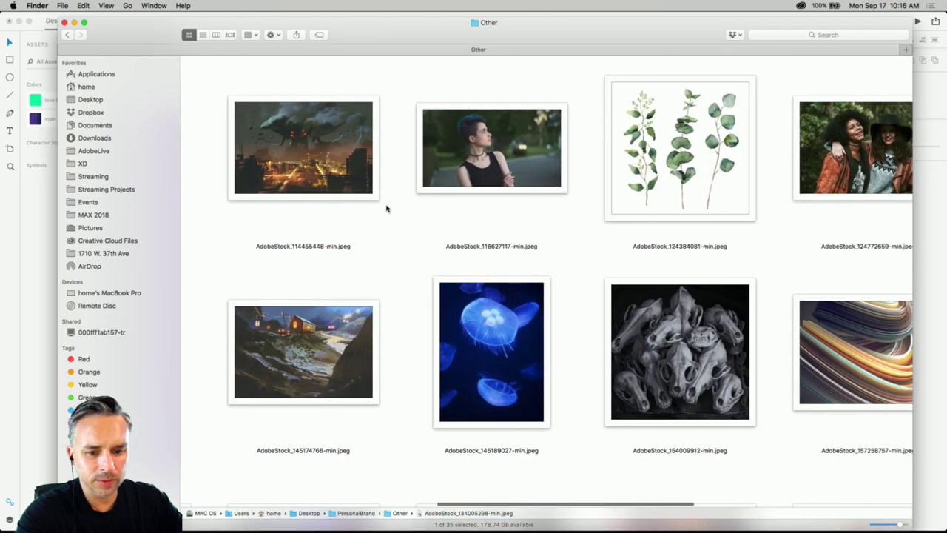
scroll(355, 200, "left", 8)
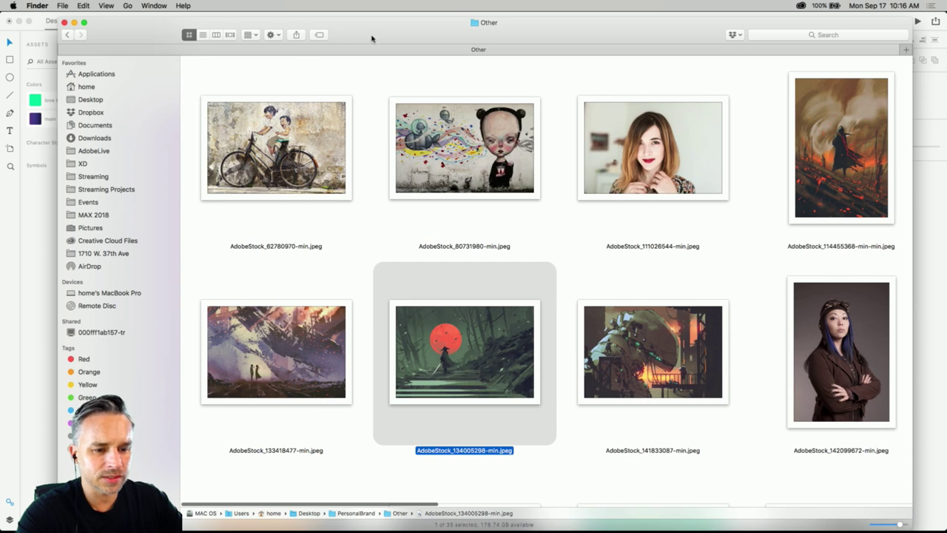
left_click_drag(372, 36, 738, 57)
left_click(293, 66)
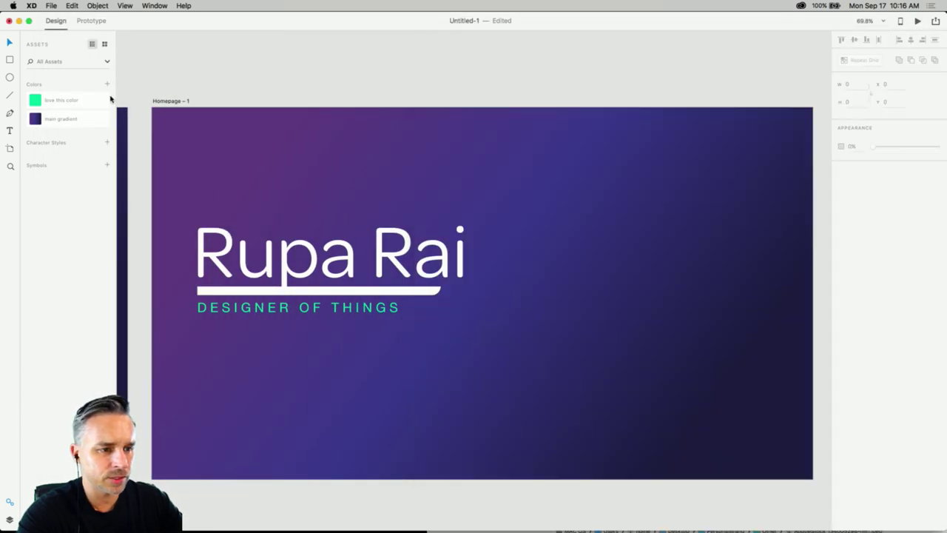
Step: Draw a rectangle on the artboard and fill it with the red-moon samurai JPEG from Finder
left_click(9, 60)
left_click_drag(232, 105, 594, 347)
left_click(326, 520)
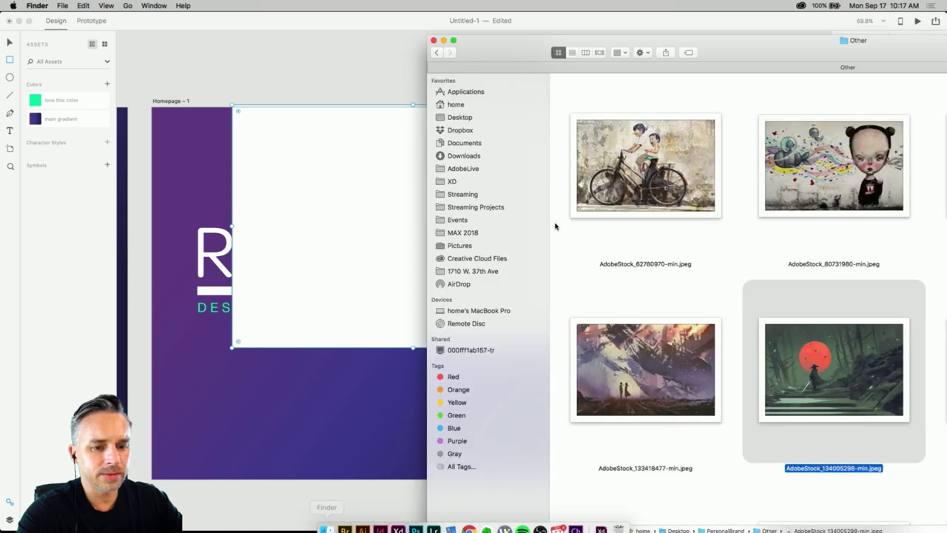
left_click_drag(756, 370, 377, 244)
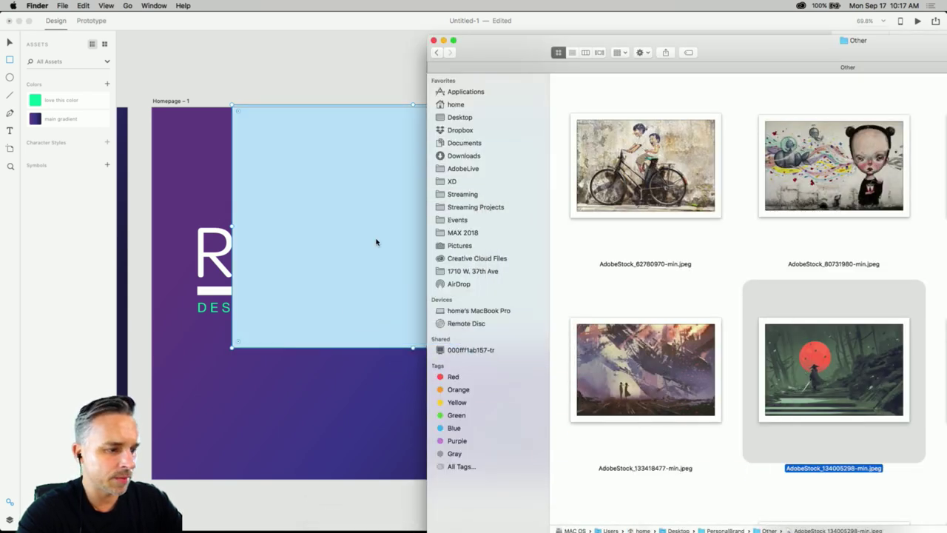
left_click(344, 232)
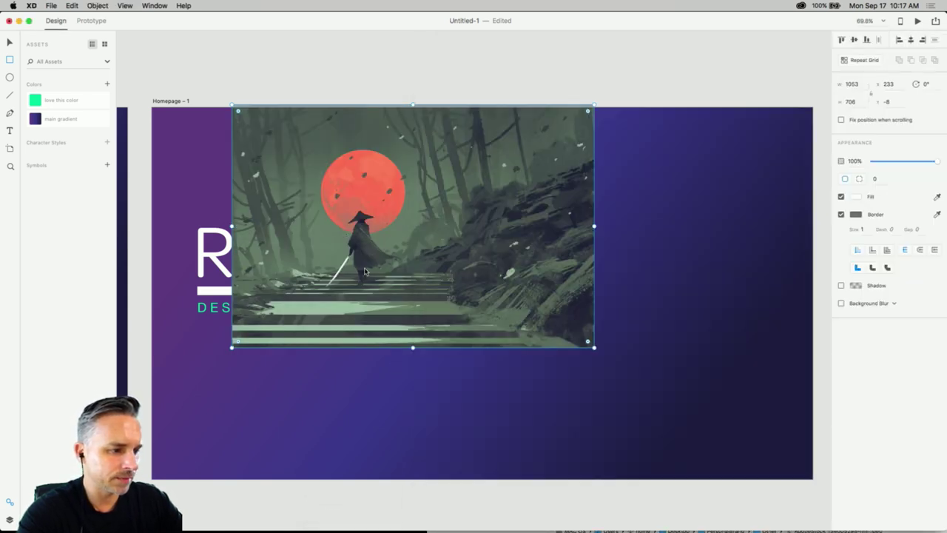
Step: Remove the image's border and stretch it from X 0, Y 0 to fill the 1920×1080 artboard
left_click_drag(275, 154, 328, 216)
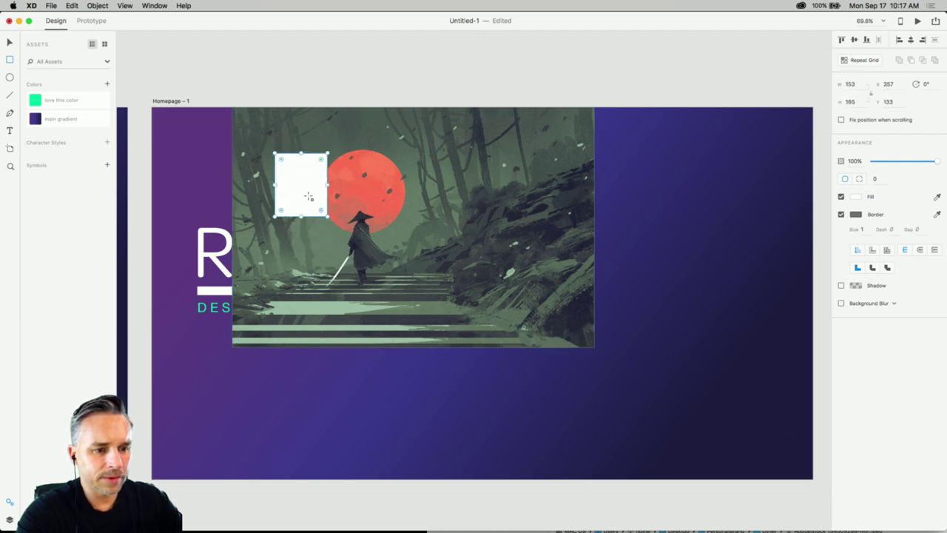
left_click(9, 42)
key("BackSpace")
left_click(295, 177)
left_click_drag(295, 177, 368, 210)
left_click(842, 215)
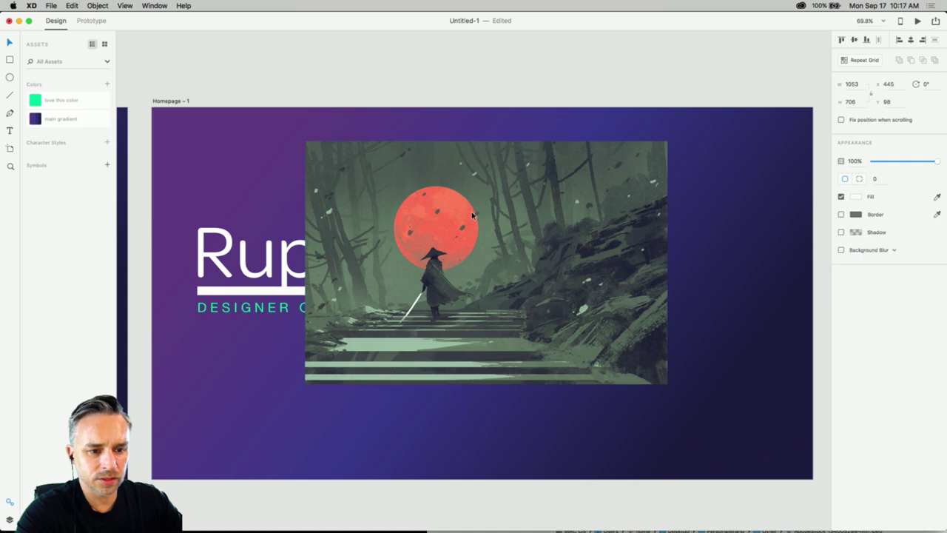
left_click_drag(472, 212, 320, 182)
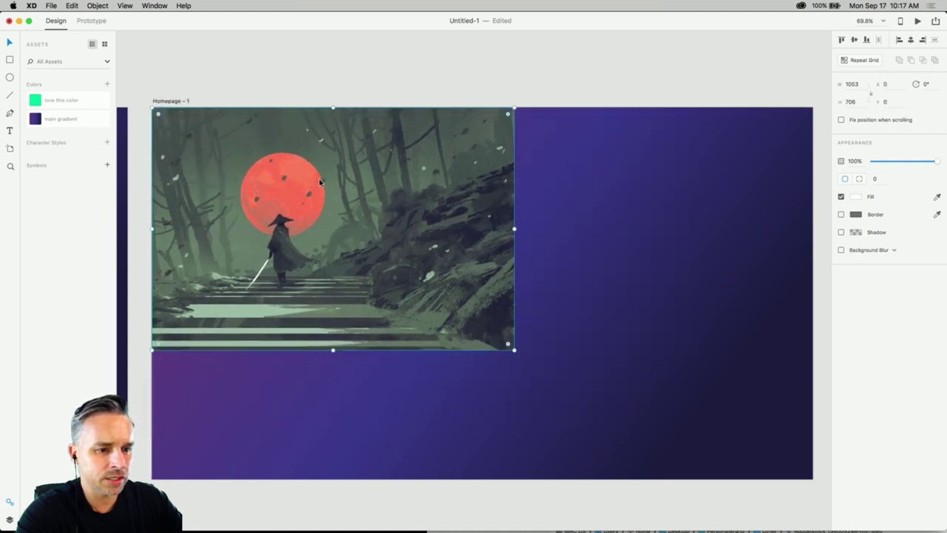
left_click_drag(515, 350, 813, 478)
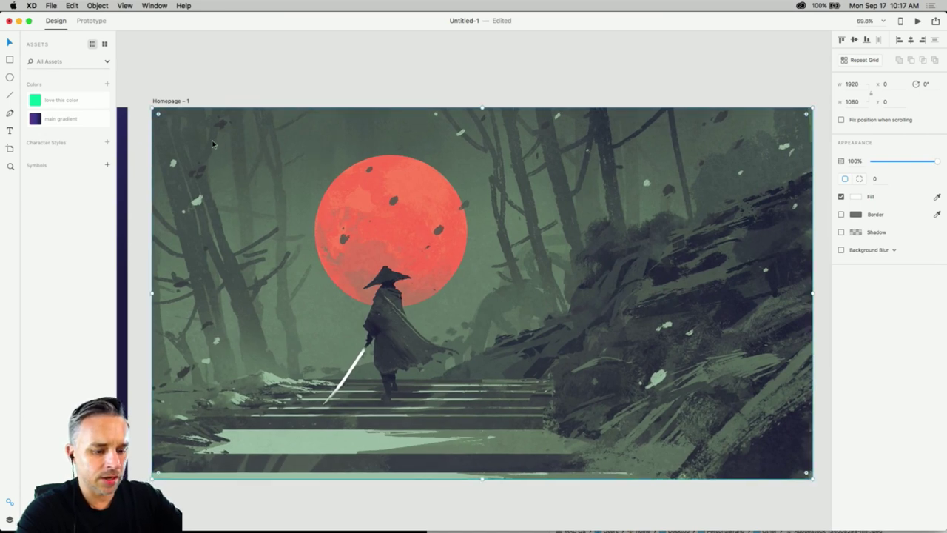
Step: Send the samurai image behind the heading, underline and tagline
key("super+shift+bracketleft")
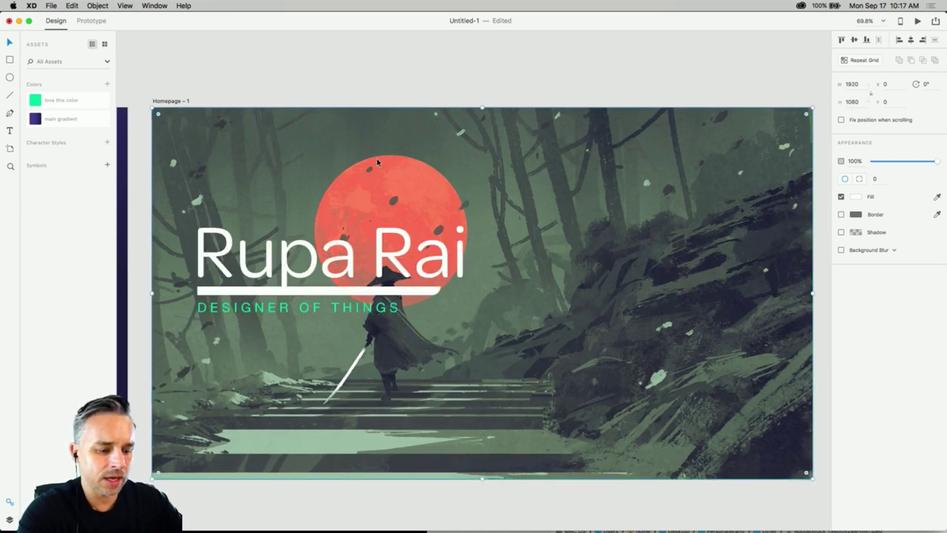
key("super+shift+bracketright")
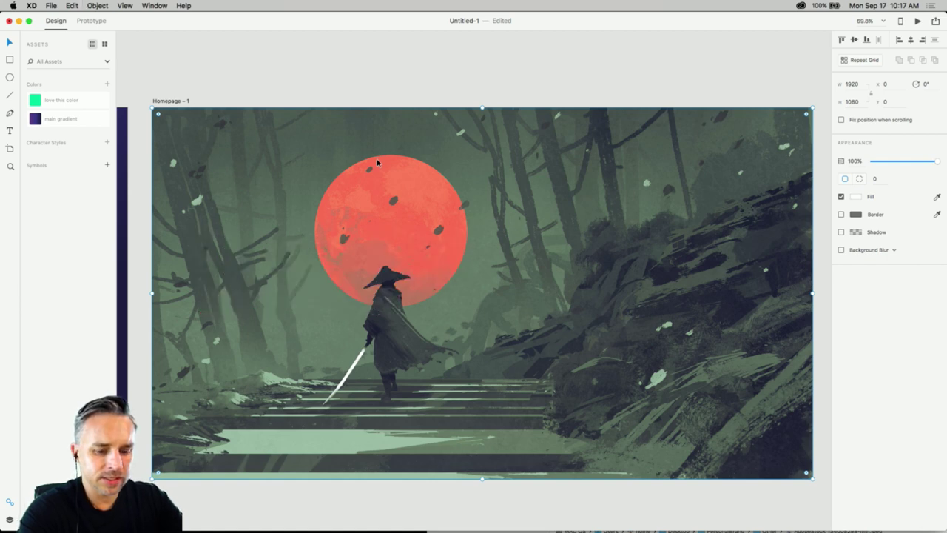
key("super+shift+bracketleft")
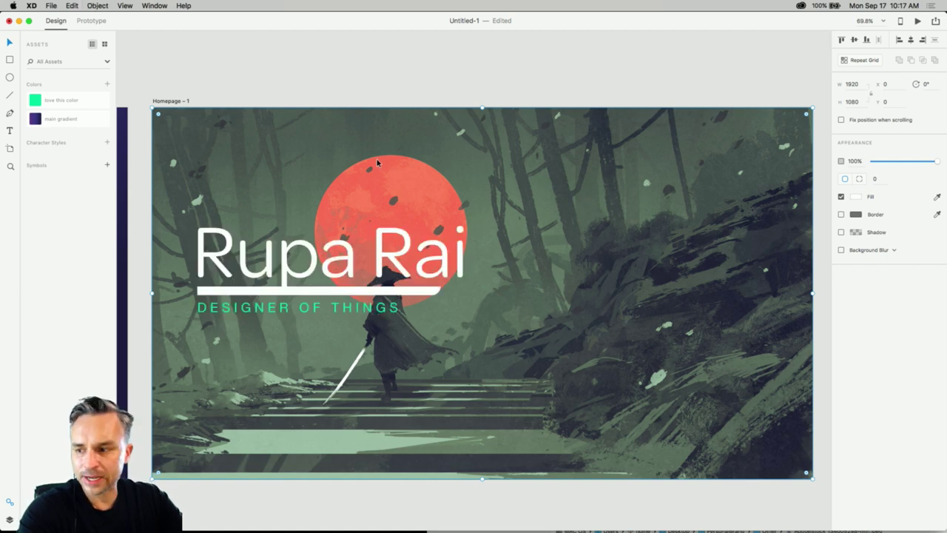
key("super+shift+bracketright")
key("super+shift+bracketleft")
key("super+shift+bracketright")
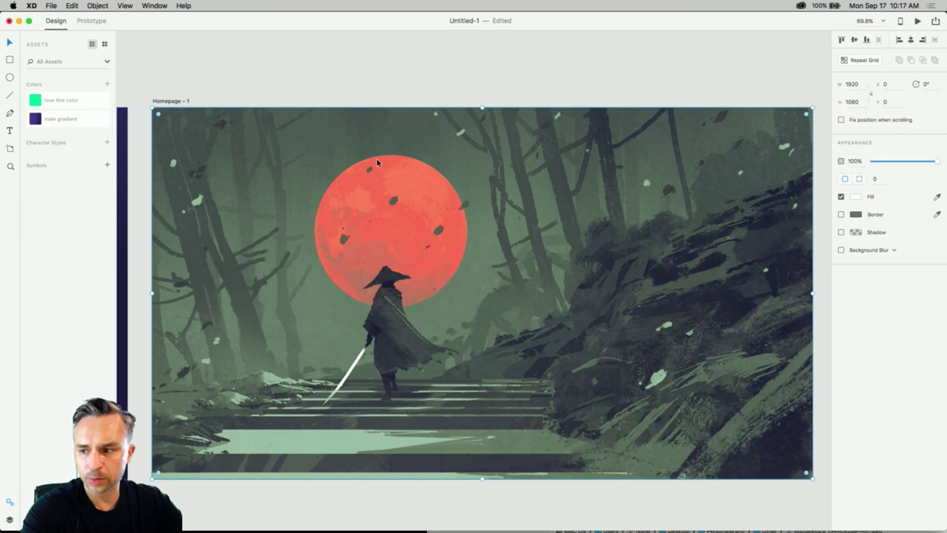
key("super+shift+bracketleft")
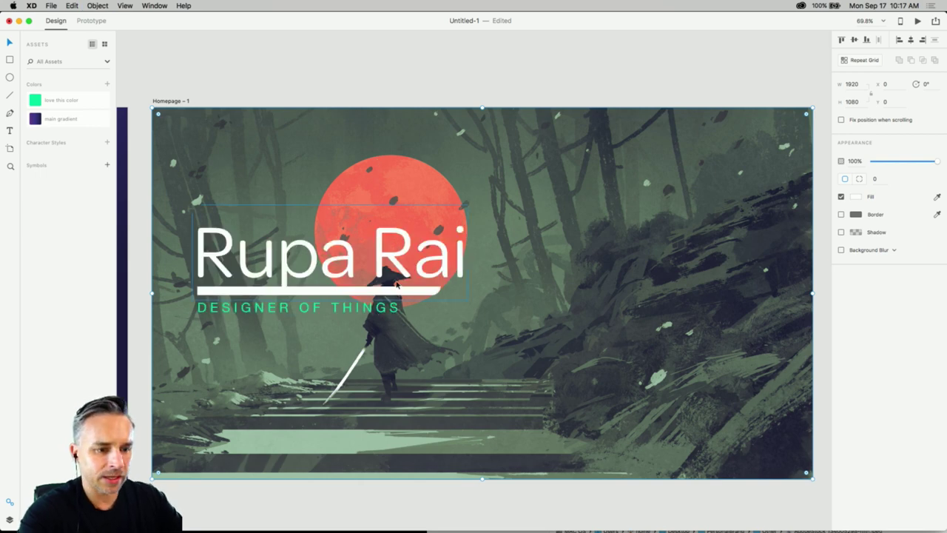
Step: Recolour the DESIGNER OF THINGS subtitle with the moon's coral red via the eyedropper
left_click(244, 311)
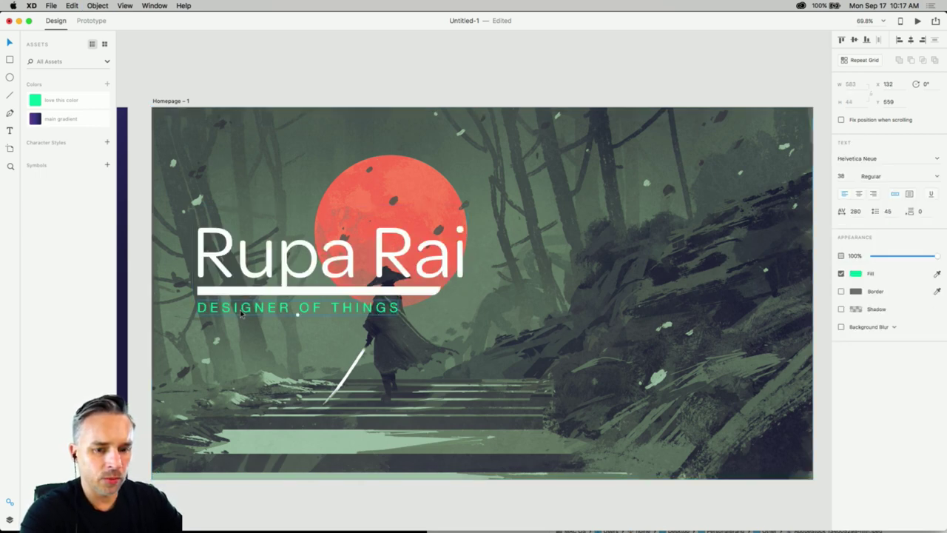
left_click(855, 274)
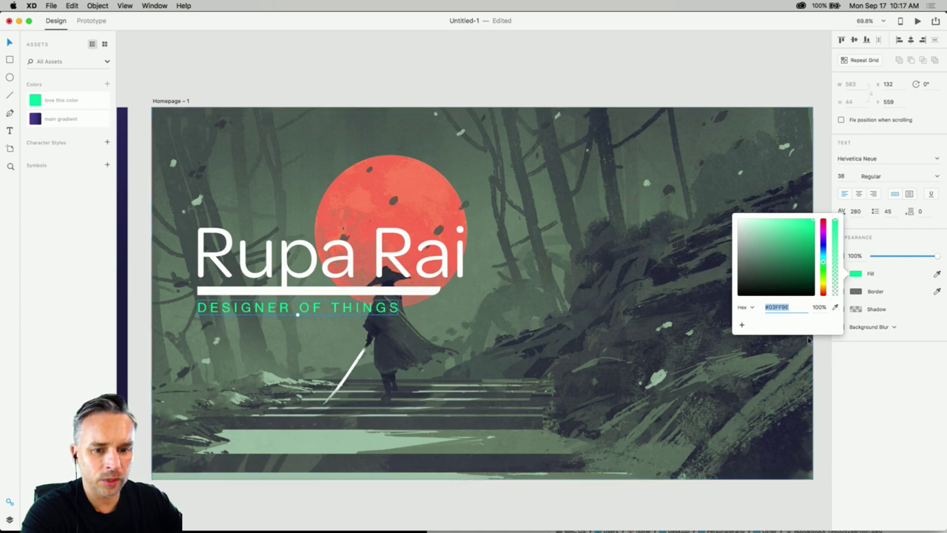
left_click(836, 306)
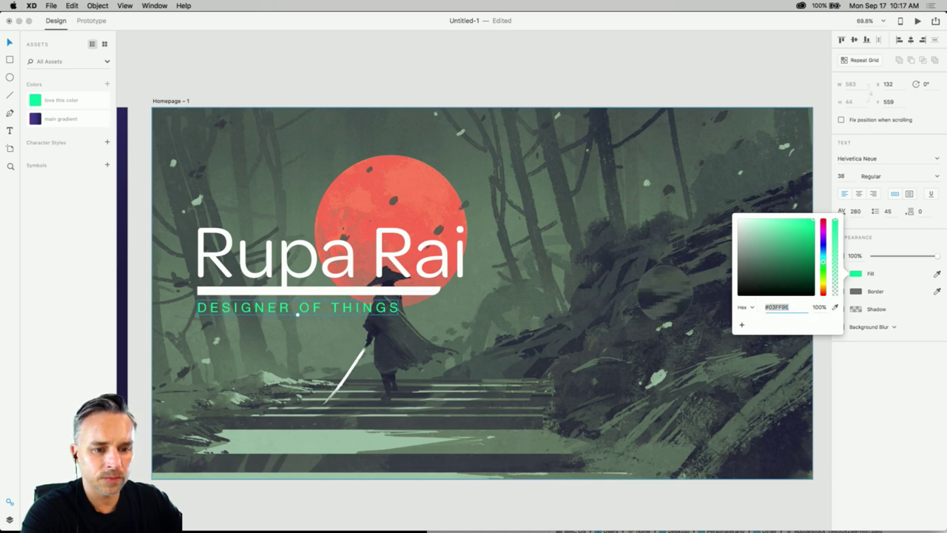
left_click(420, 198)
left_click(260, 312)
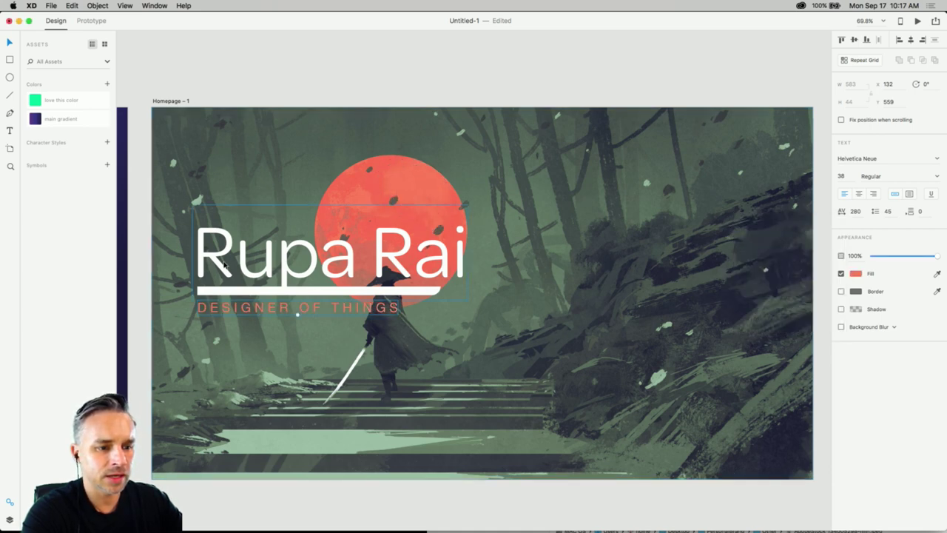
left_click(227, 265)
Step: Move the title group lower and retype the subtitle as ILLUSTRATOR ETRORDANAIRE
left_click_drag(226, 293, 225, 399)
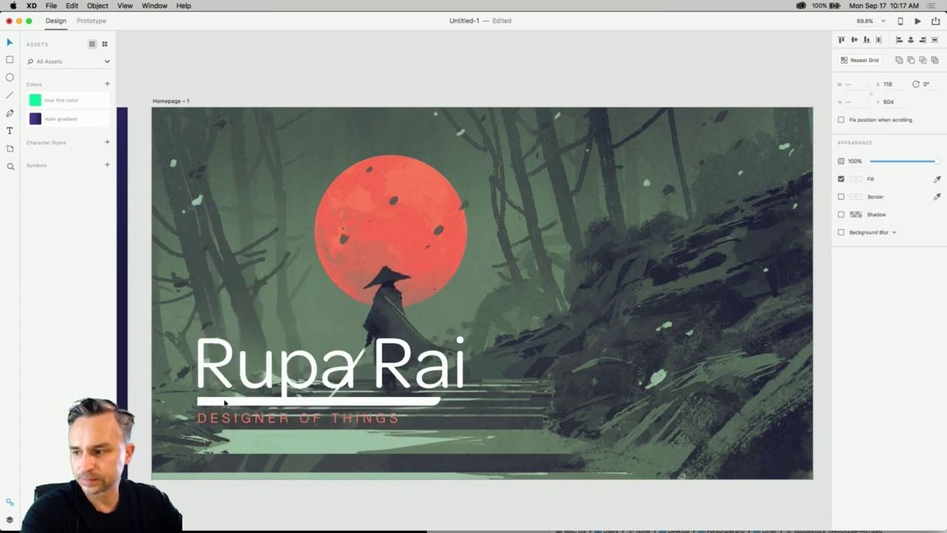
double_click(235, 418)
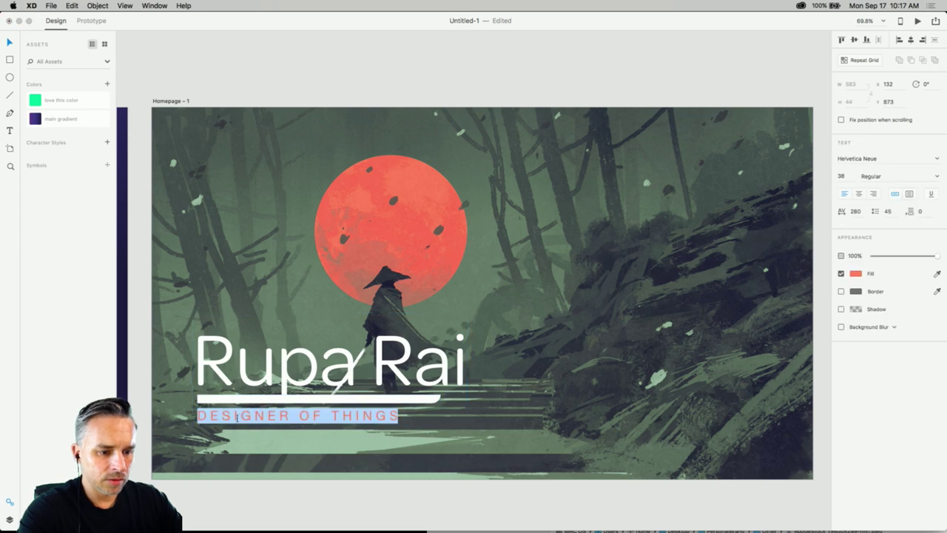
key("BackSpace")
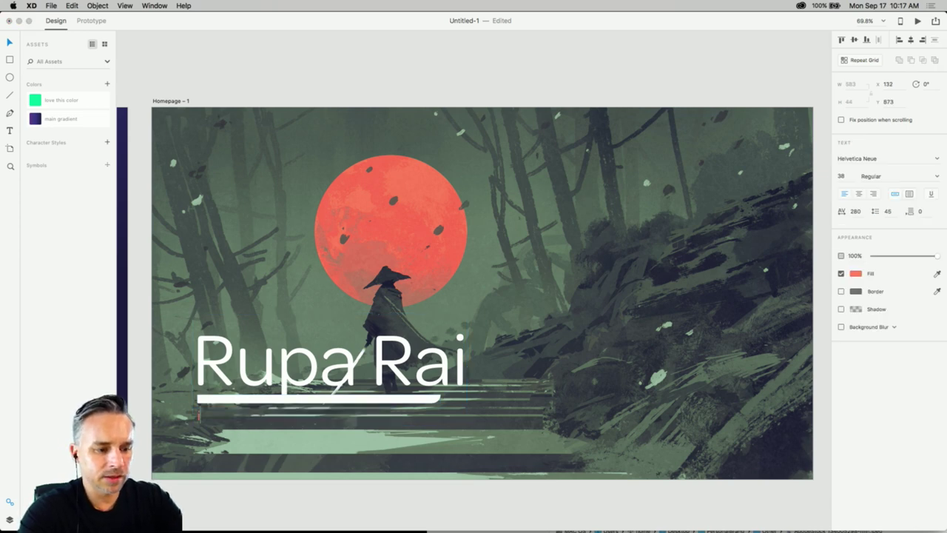
type("ILLUSTR")
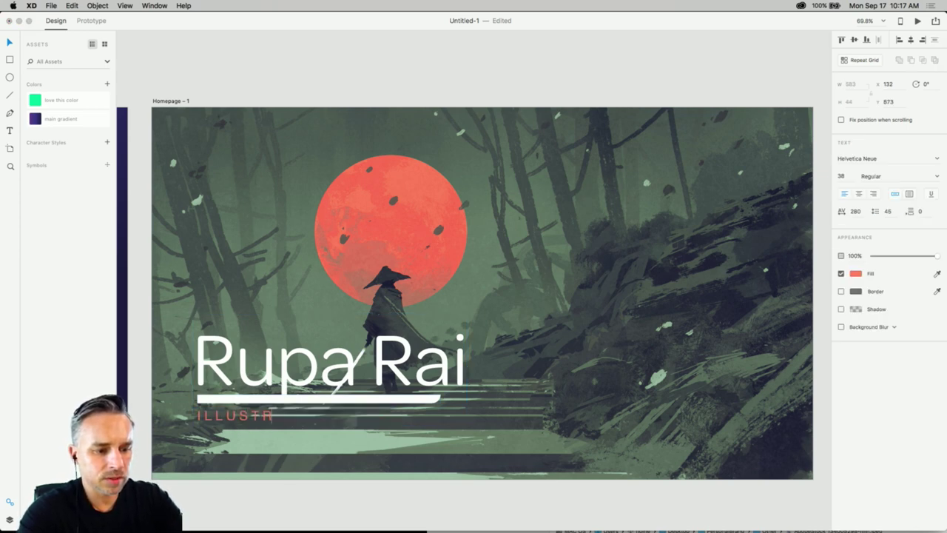
type("ATOR ETR")
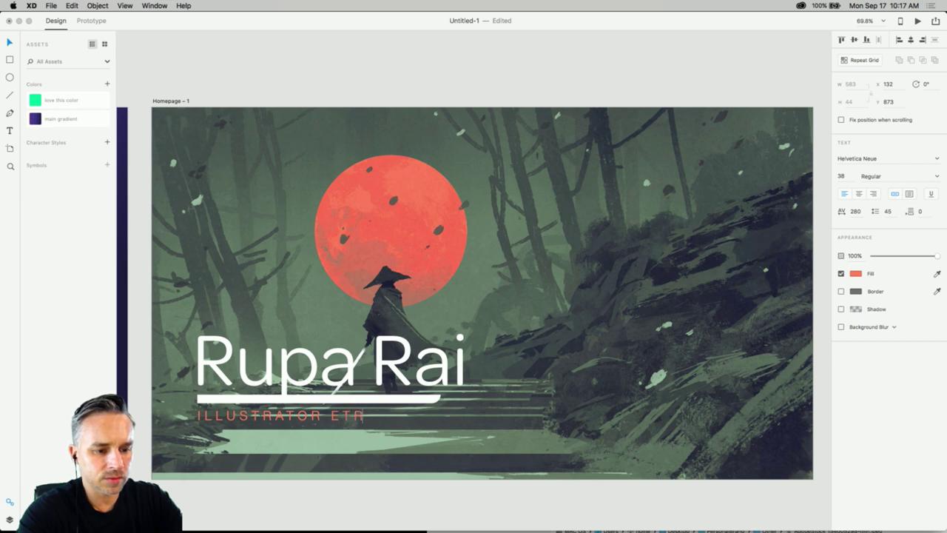
type("ORDANAI")
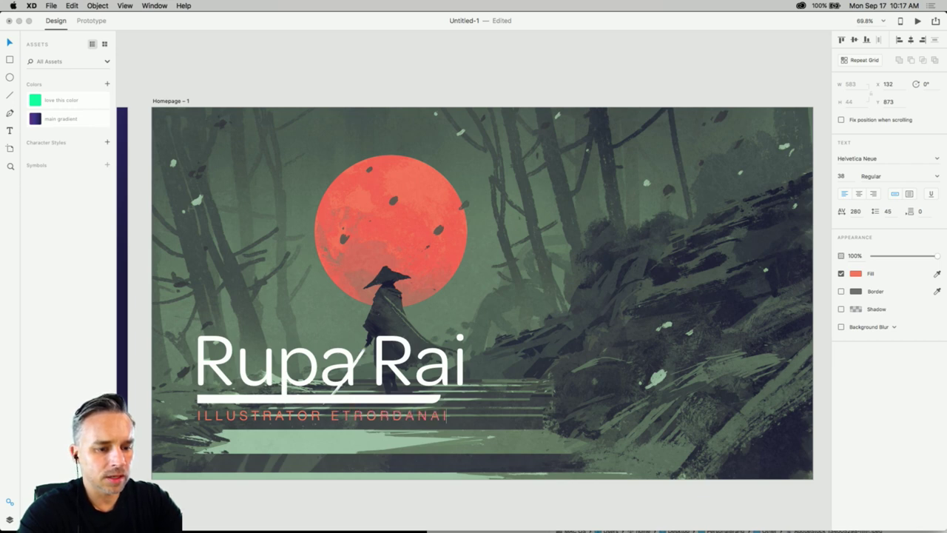
type("RE")
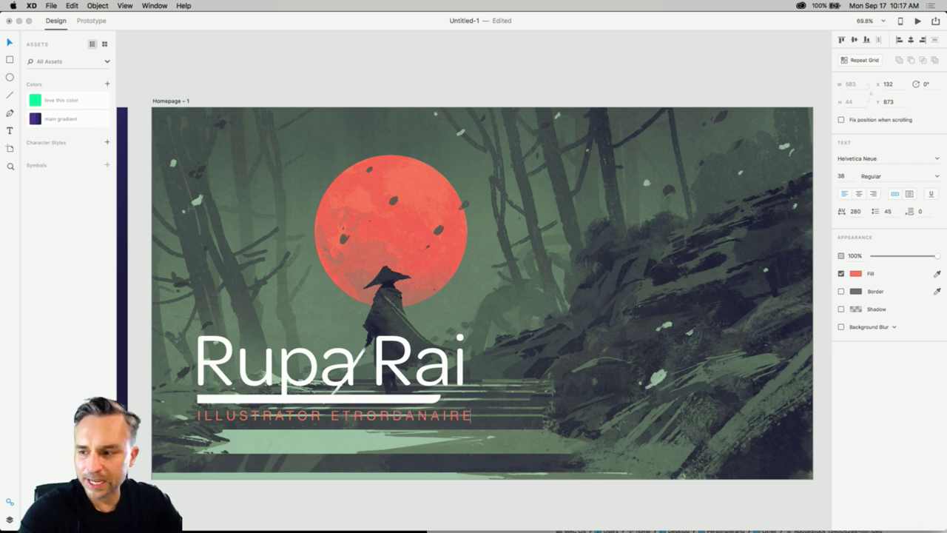
key("Escape")
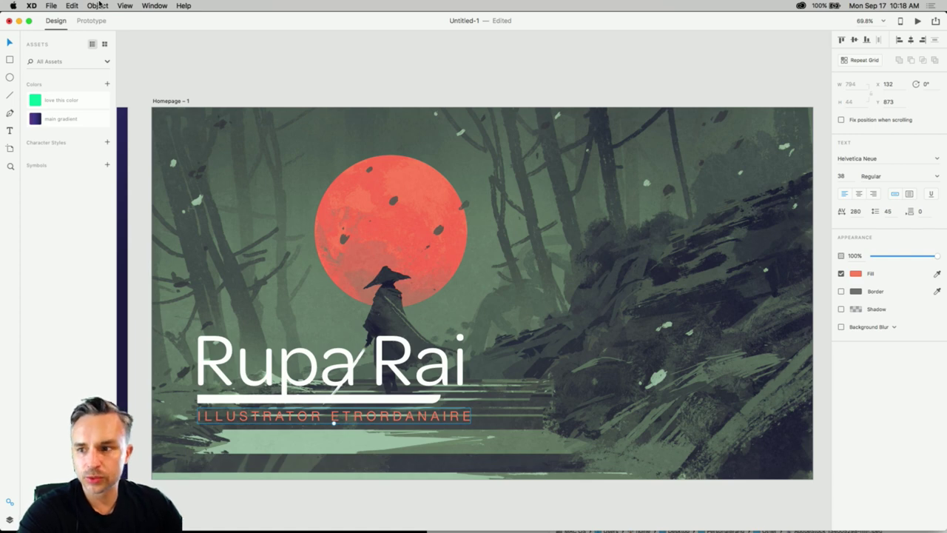
Step: Select the misspelled word ETRORDANAIRE in the subtitle to check it
double_click(370, 423)
double_click(366, 417)
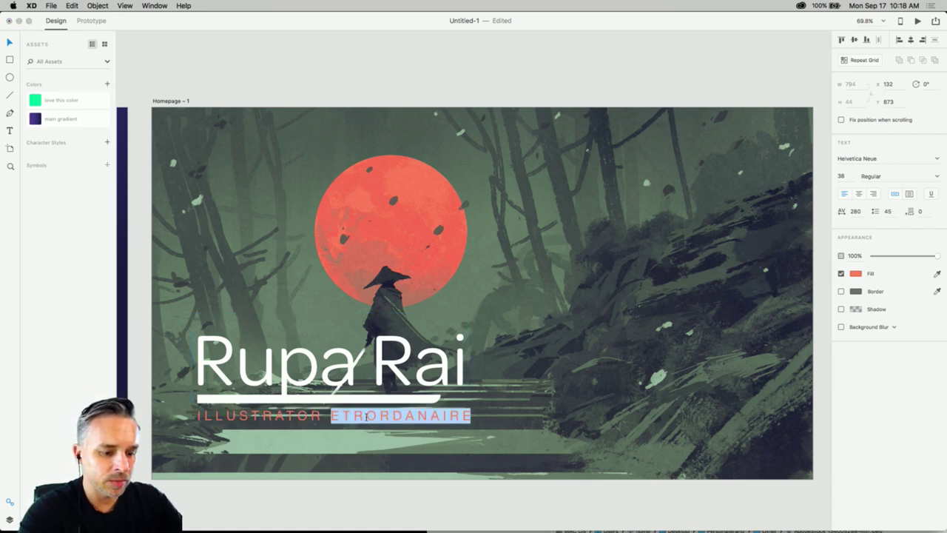
key("Escape")
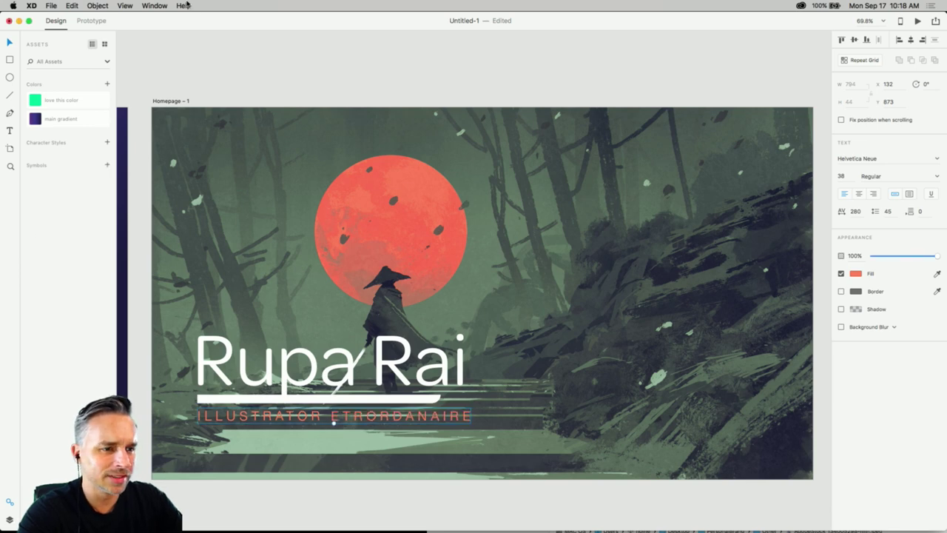
left_click(184, 5)
left_click(183, 5)
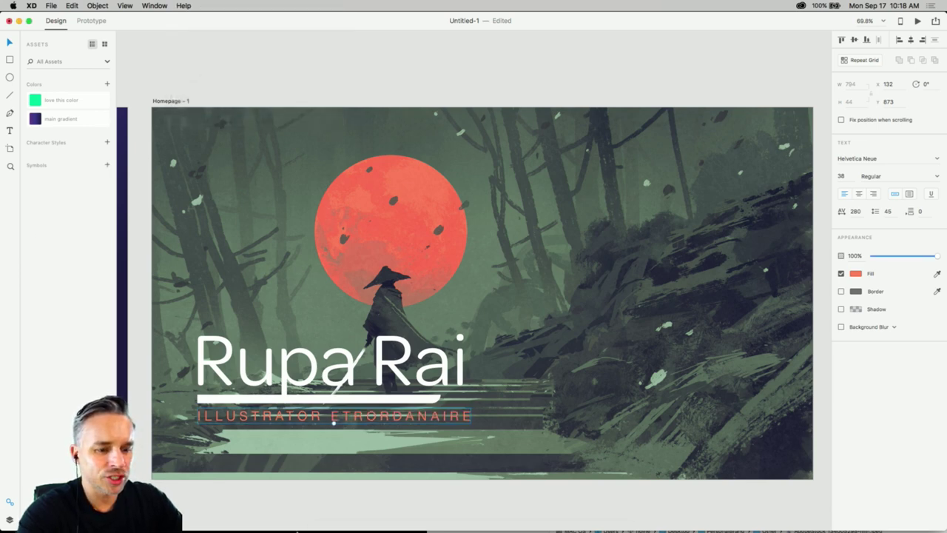
Step: Search Google for ETRORDANAIRE and open the Wiktionary entry for 'extraordinaire'
mouse_move(434, 522)
left_click(468, 521)
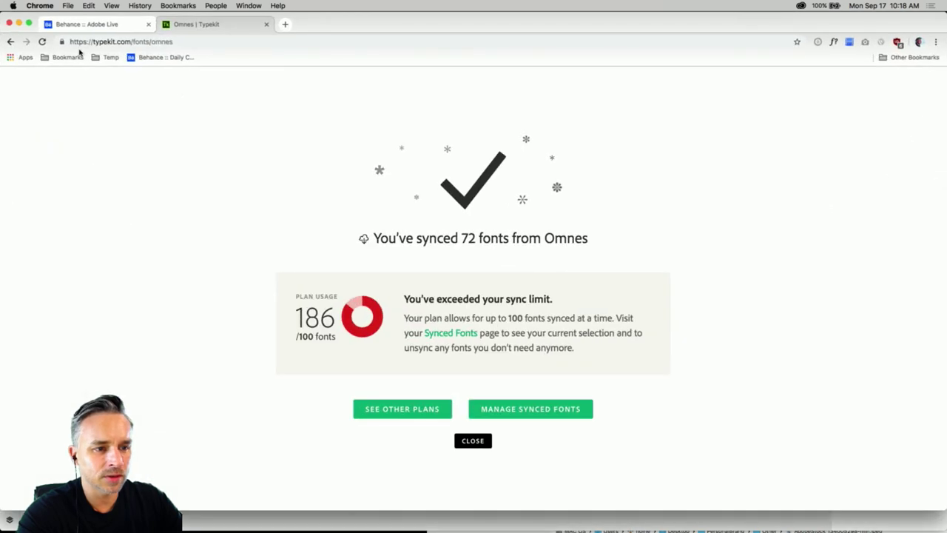
left_click(284, 24)
type("ETRORDANAIRE")
key("Return")
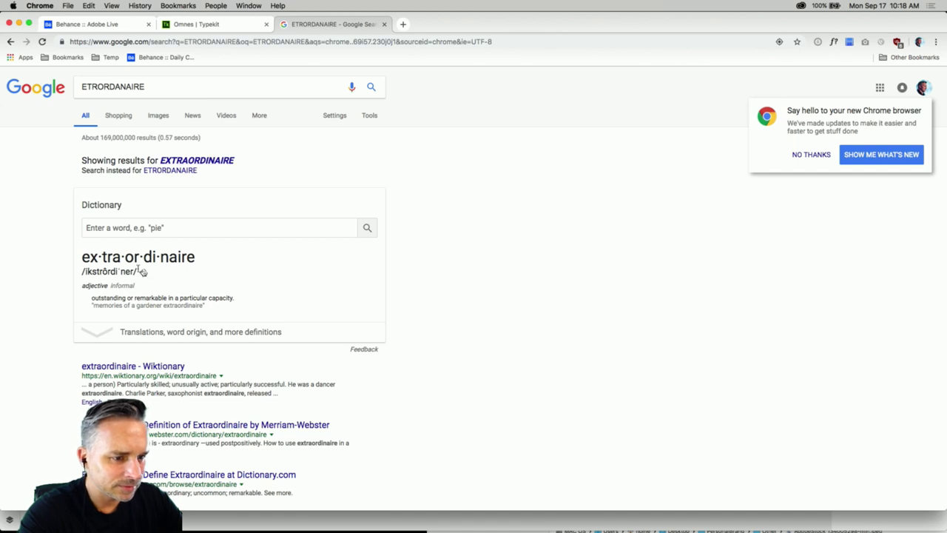
left_click(98, 366)
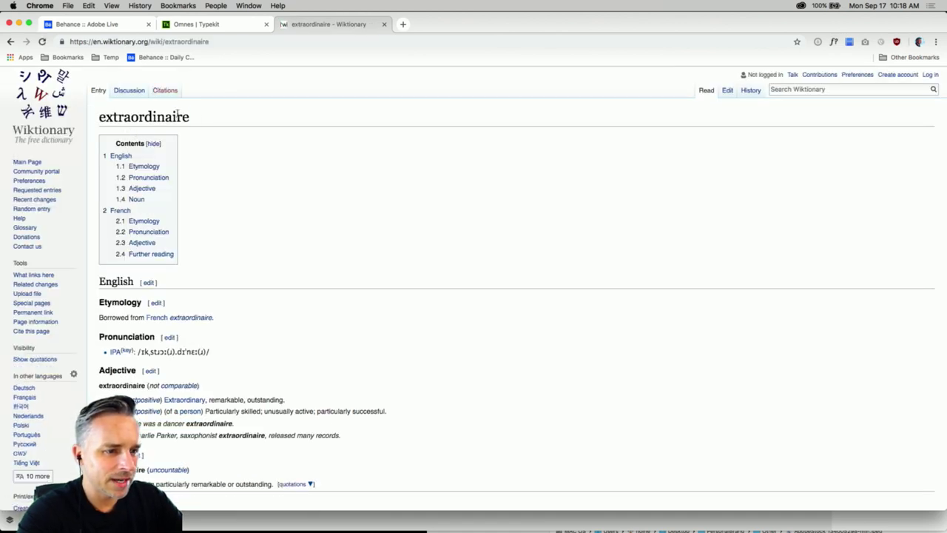
left_click_drag(190, 116, 97, 117)
left_click(18, 24)
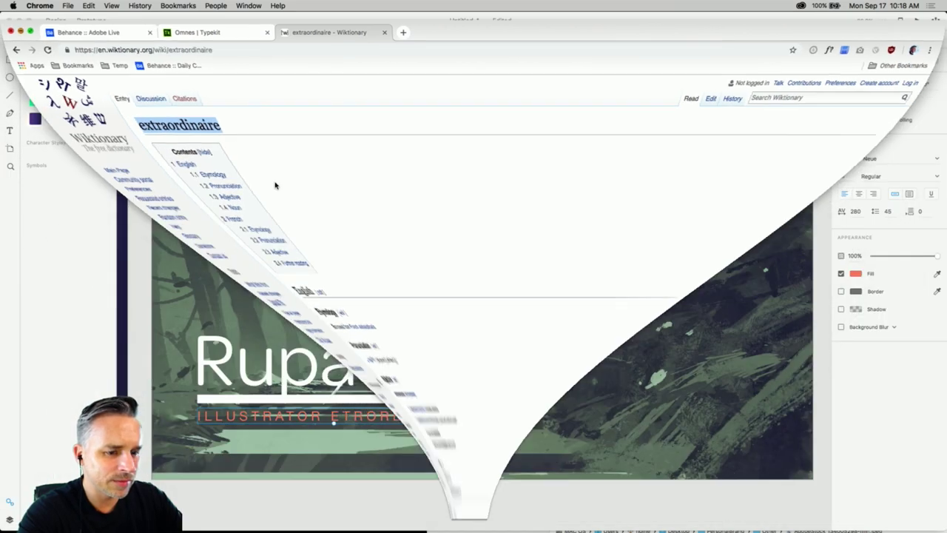
Step: Correct the subtitle's spelling to ILLUSTRATOR ETRAORDINNAIRE
double_click(377, 415)
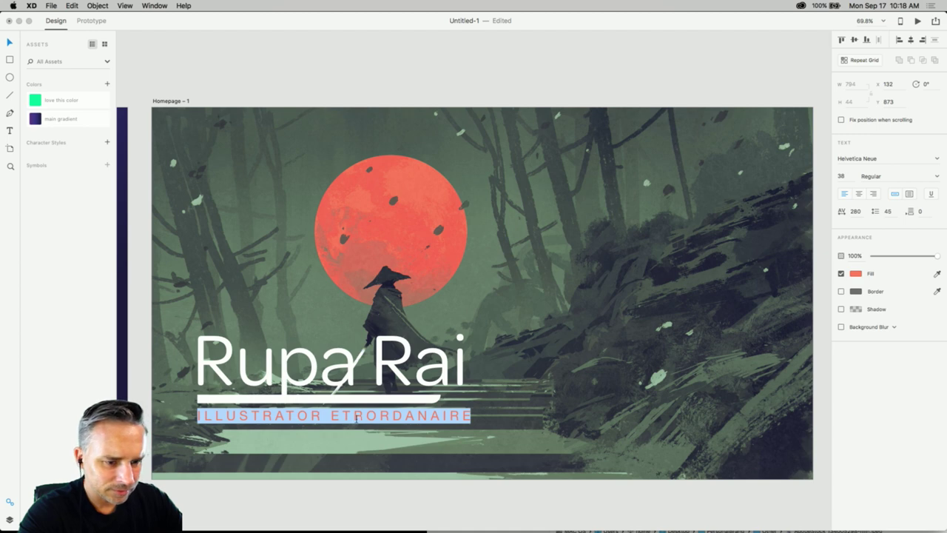
left_click(356, 417)
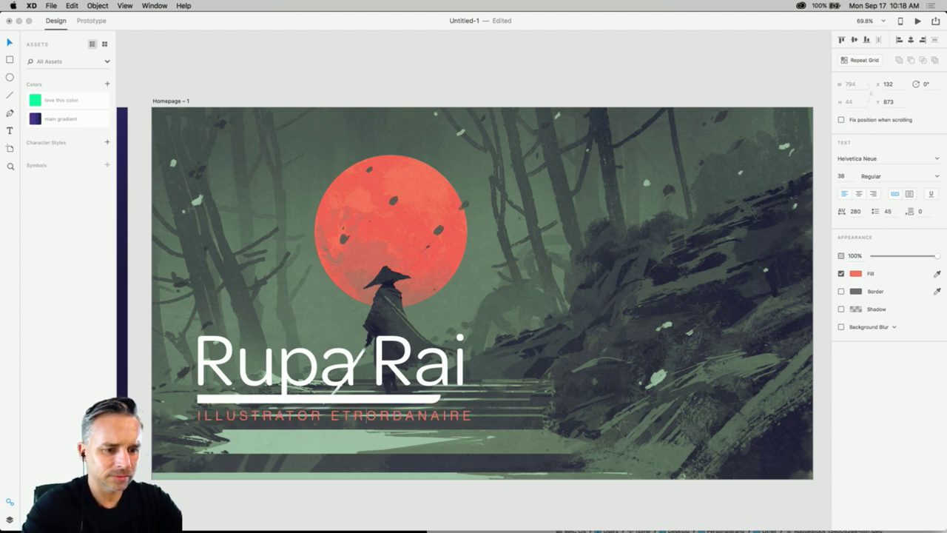
type("A")
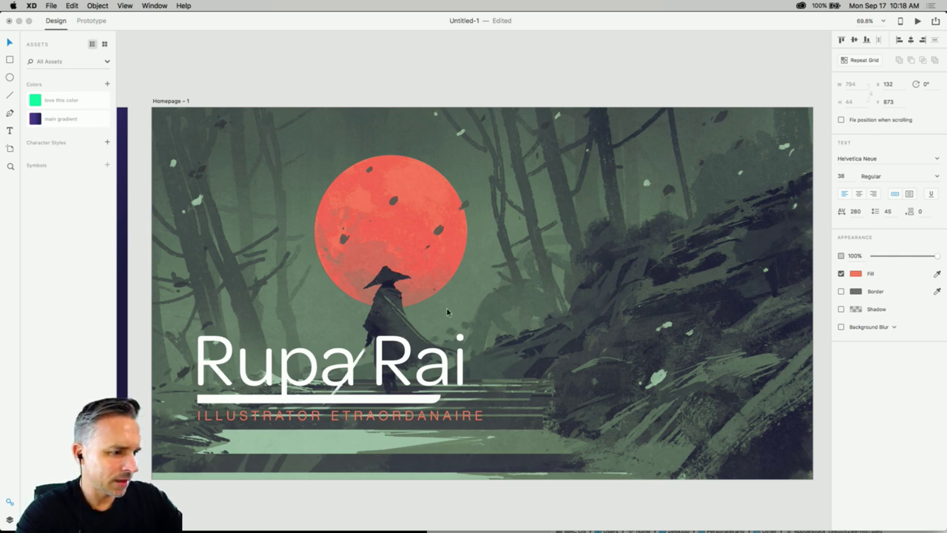
key("BackSpace")
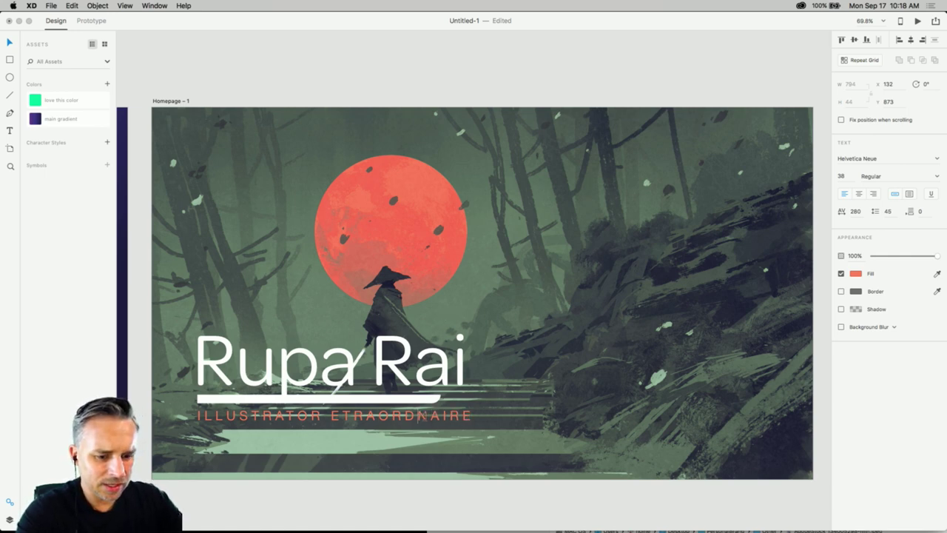
type("IN")
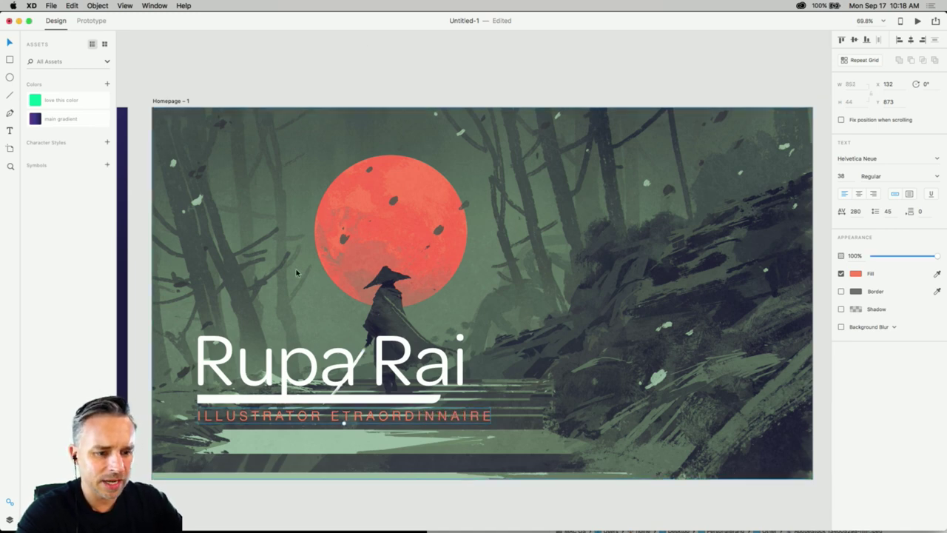
Step: Shrink the subtitle's font size from 38 to 36
scroll(300, 161, "up", 1)
scroll(300, 160, "up", 6)
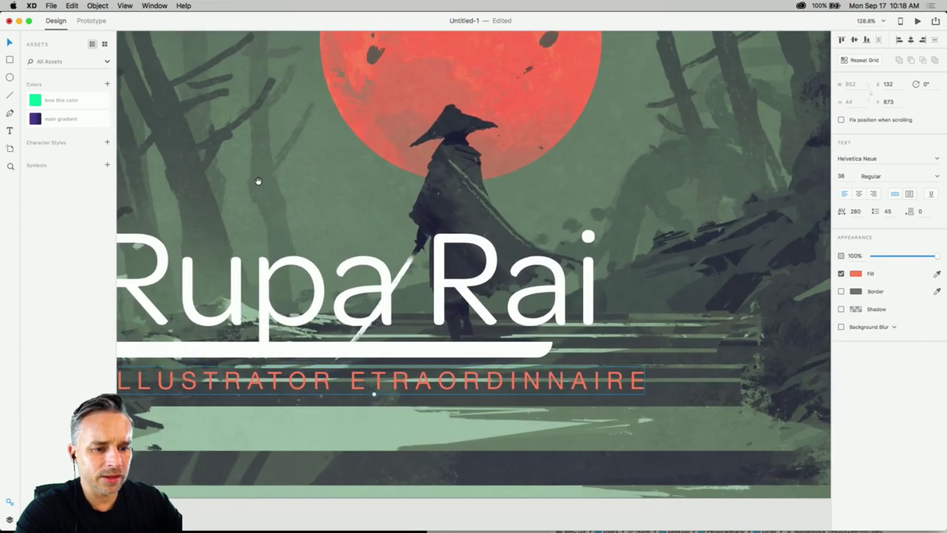
left_click_drag(258, 181, 282, 164)
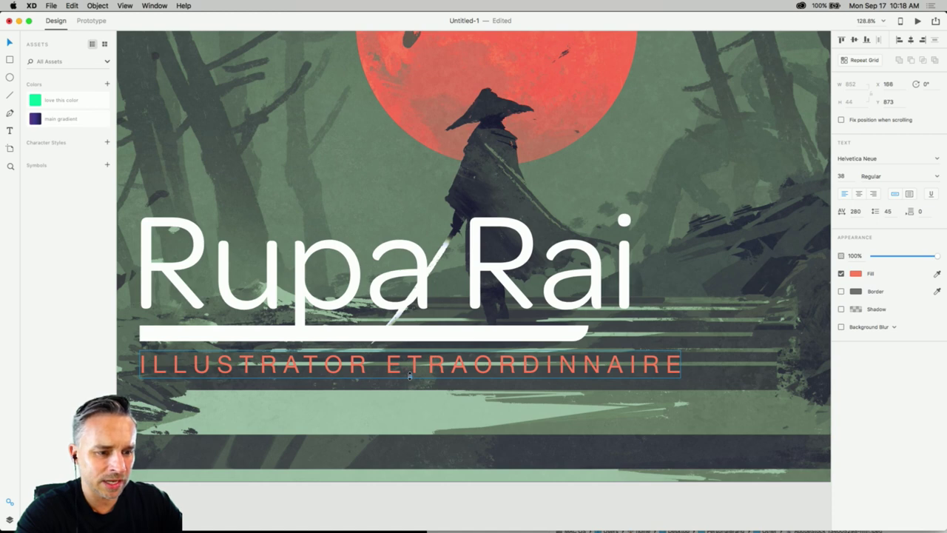
left_click_drag(409, 375, 360, 370)
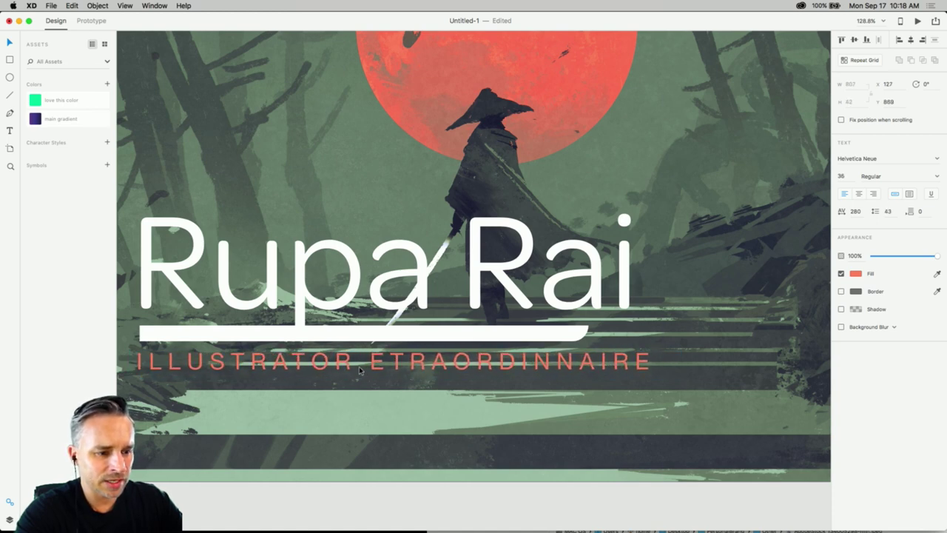
Step: Add a black drop shadow to the title with its colour at 100% opacity
left_click(356, 292)
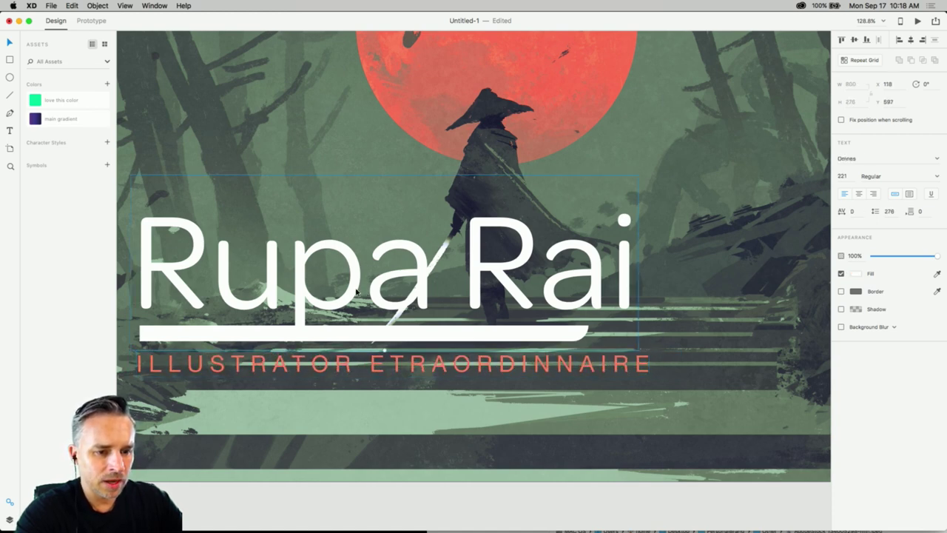
left_click(841, 309)
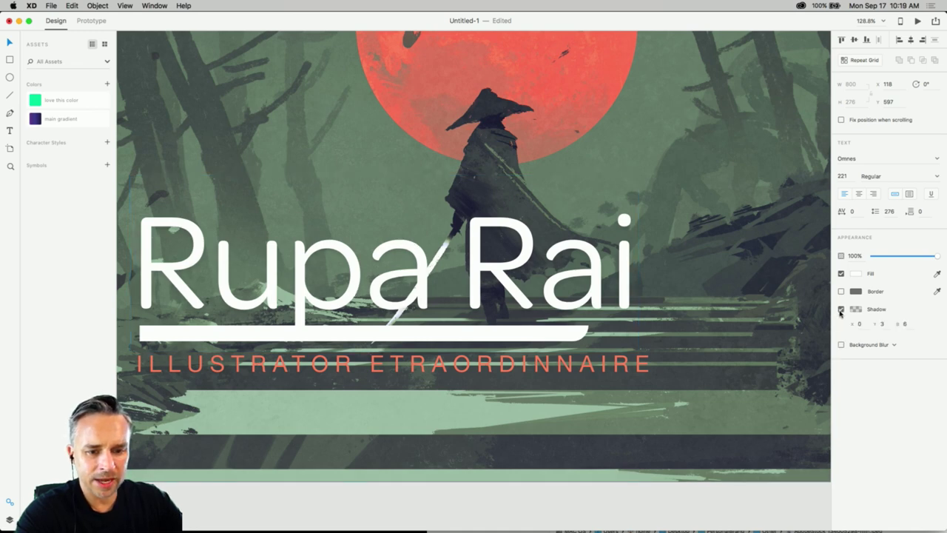
left_click(856, 309)
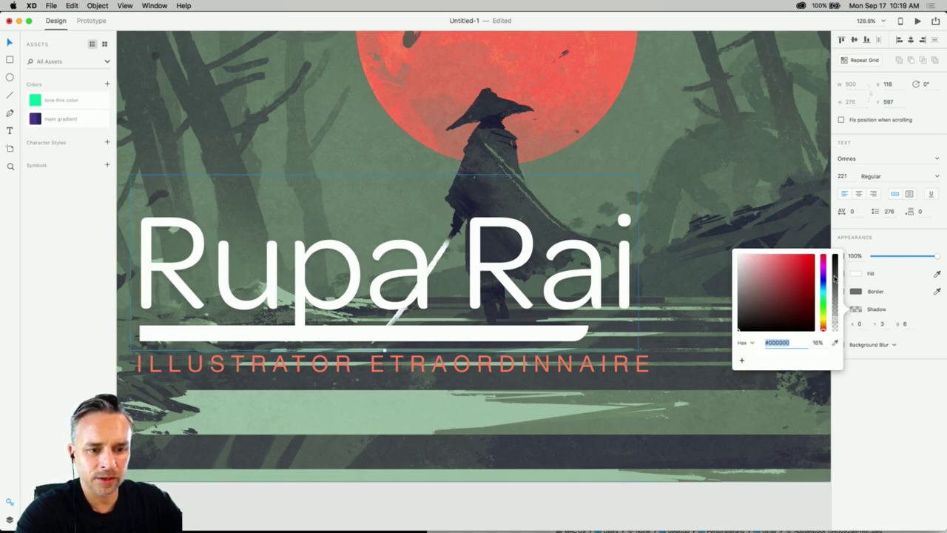
left_click_drag(838, 278, 835, 256)
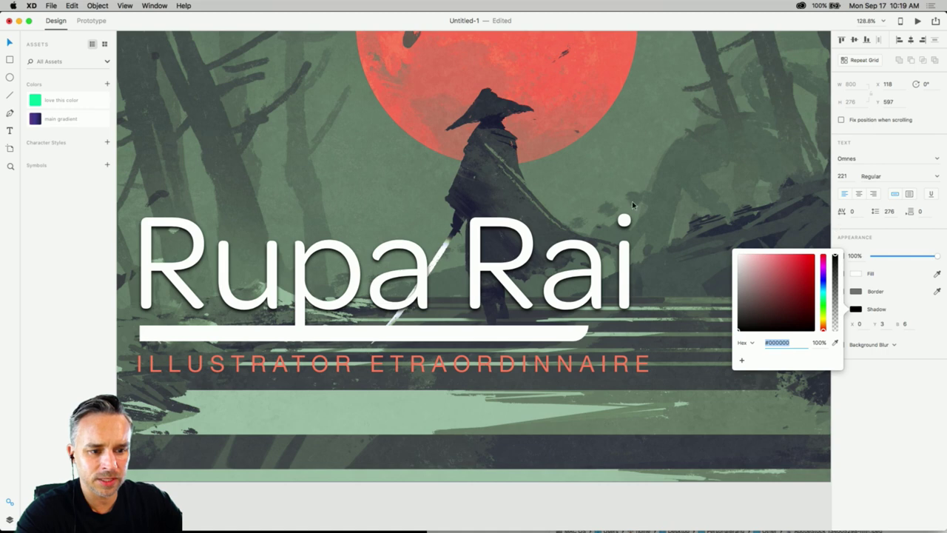
scroll(404, 263, "up", 3)
scroll(404, 263, "up", 5)
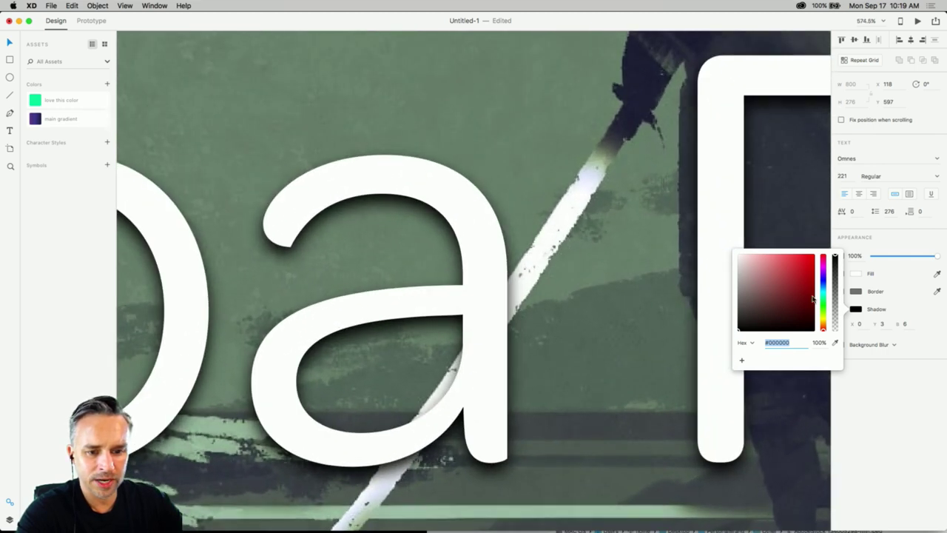
left_click(899, 412)
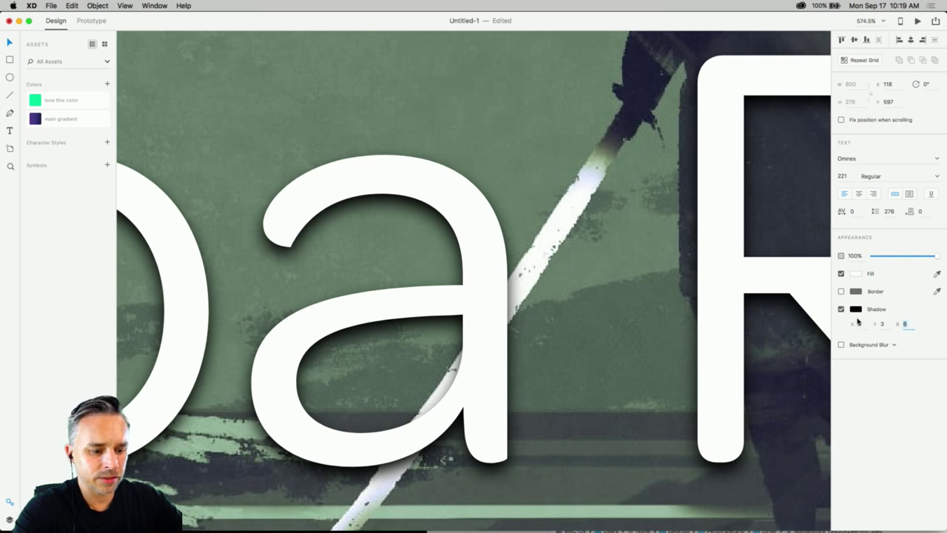
Step: Set the title shadow's blur to 20
type("20")
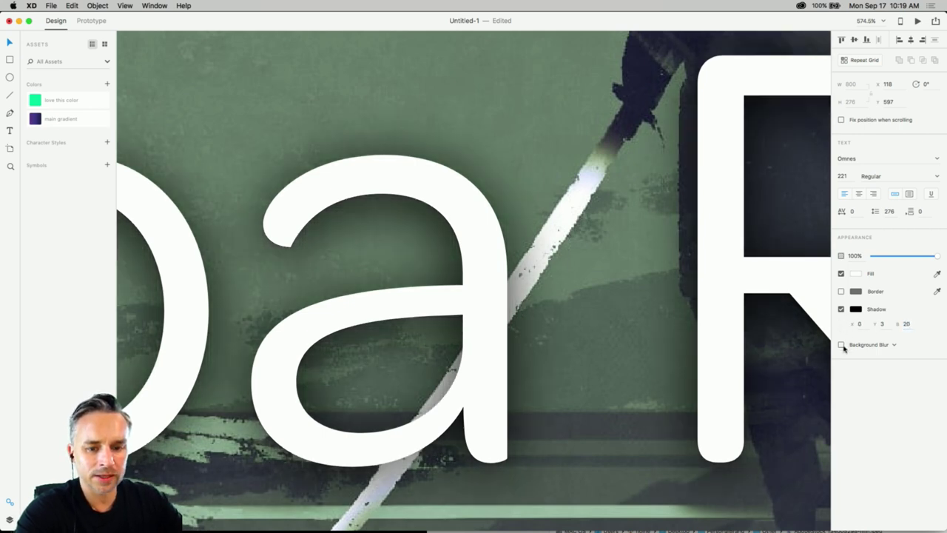
scroll(575, 313, "down", 5)
scroll(503, 165, "down", 4)
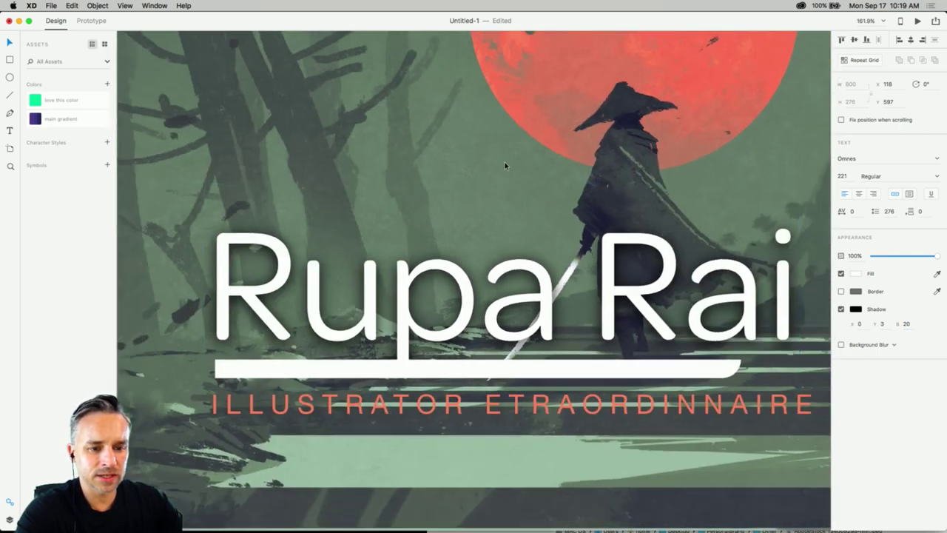
scroll(518, 207, "up", 3)
scroll(457, 289, "right", 1)
scroll(458, 289, "down", 1)
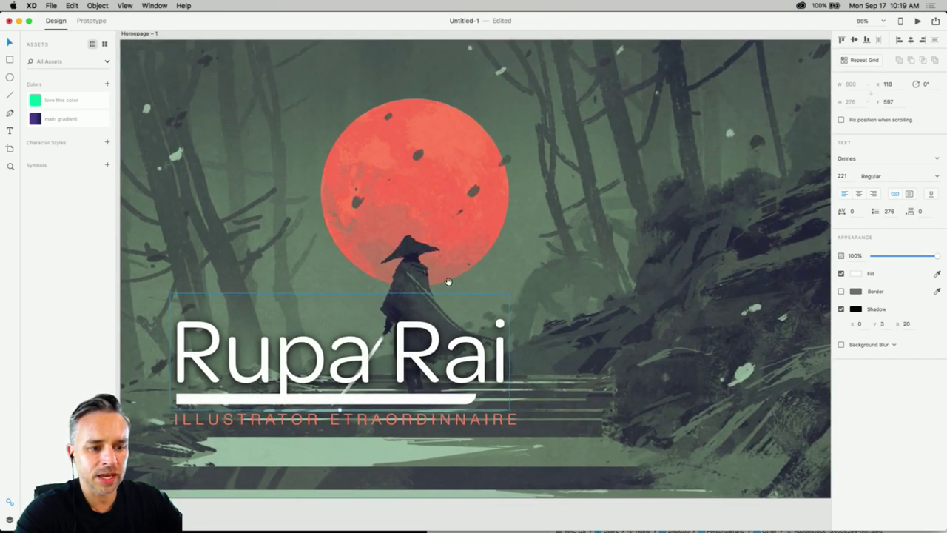
scroll(446, 267, "down", 2)
scroll(446, 267, "left", 1)
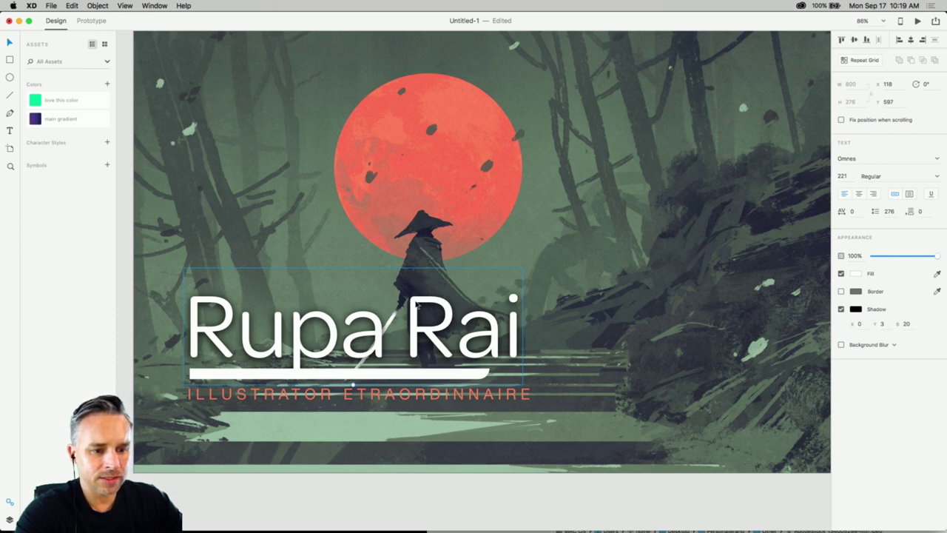
scroll(417, 304, "left", 1)
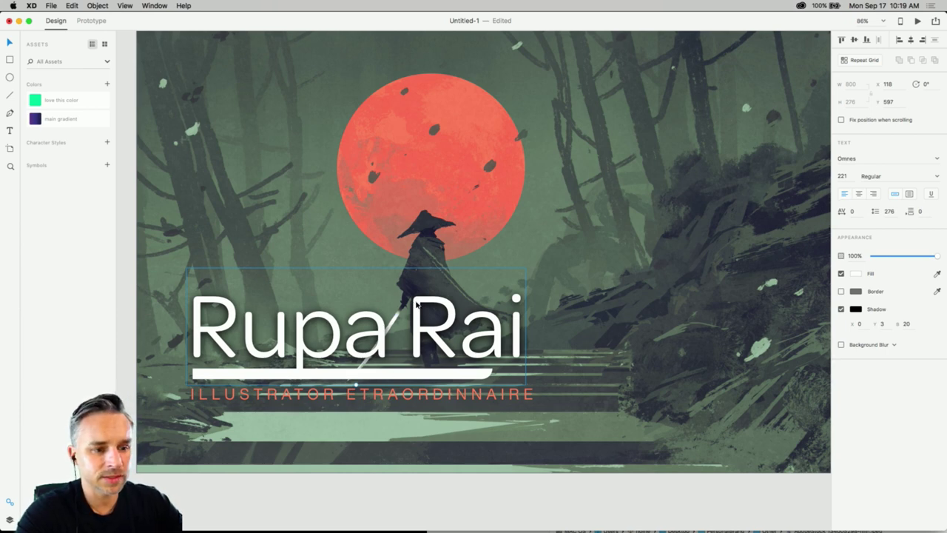
Step: Save the title's formatting as the Omnes — 221pt character style and type ILLUSTRATIONS on the moon
left_click(106, 144)
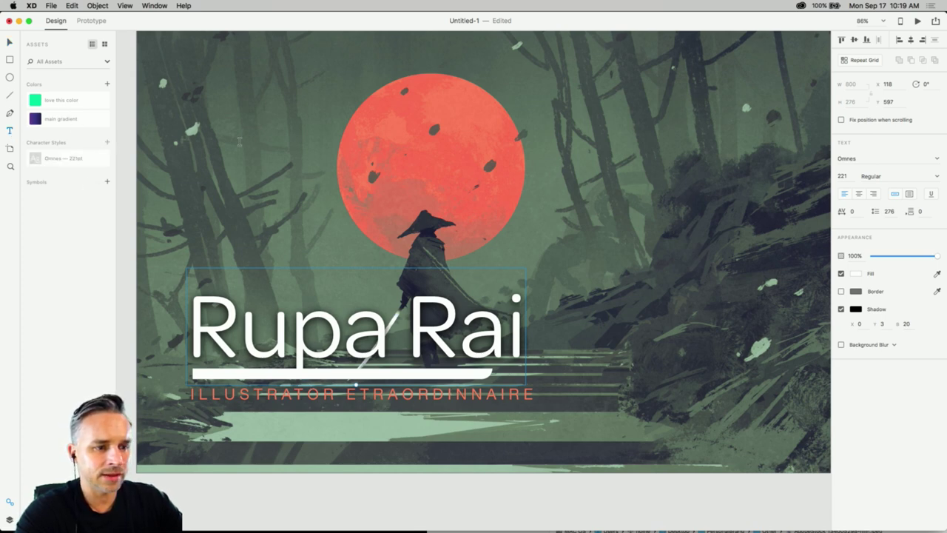
left_click(398, 147)
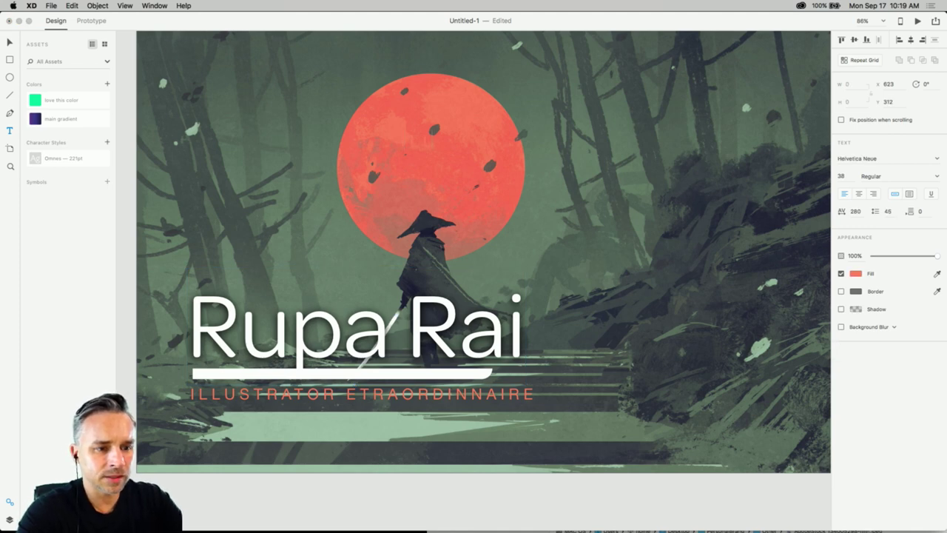
type("ILLUSTRATIONS")
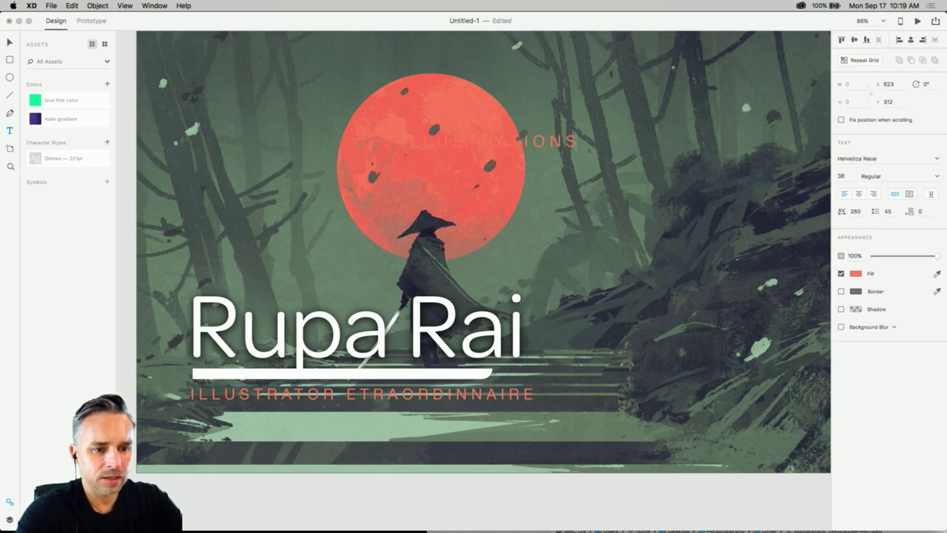
Step: Delete the ILLUSTRATIONS text, restore it with undo, then clear it again
key("super+a")
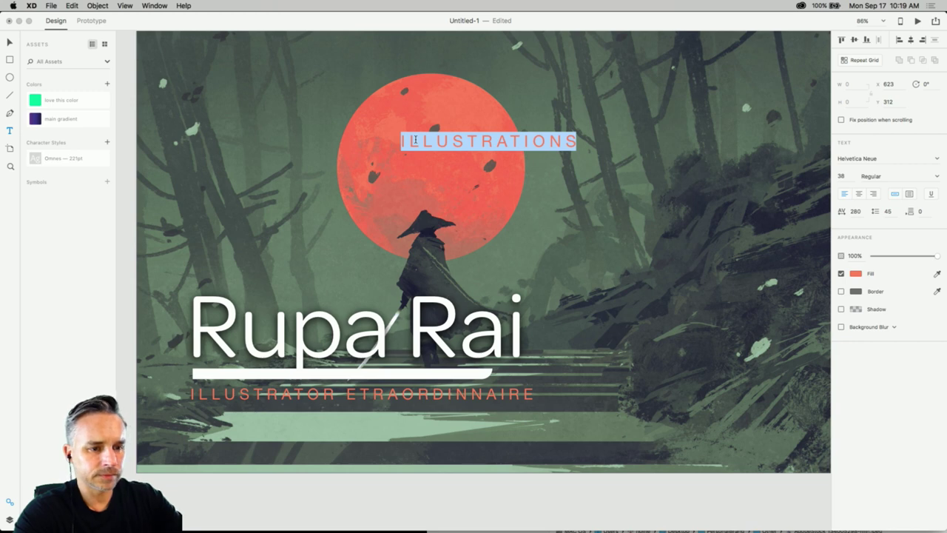
key("BackSpace")
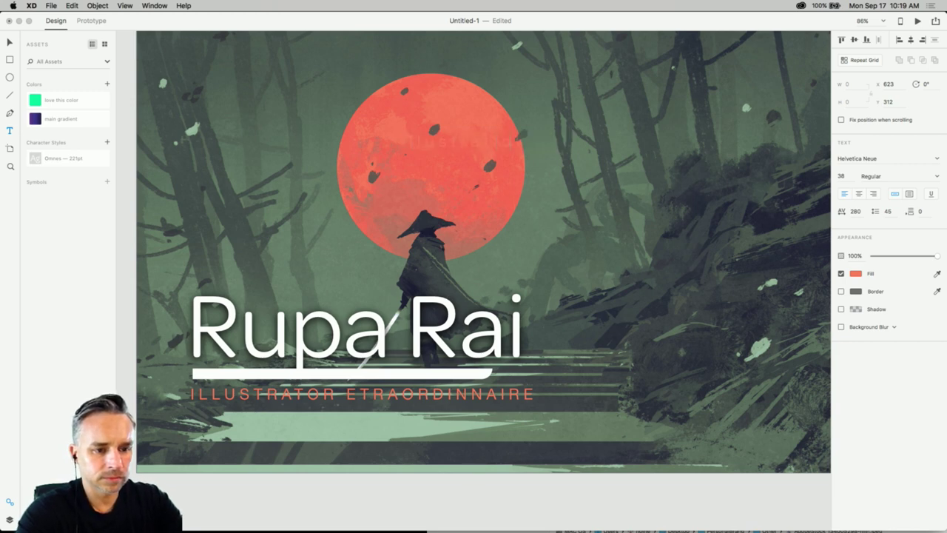
key("super+z")
key("super+a")
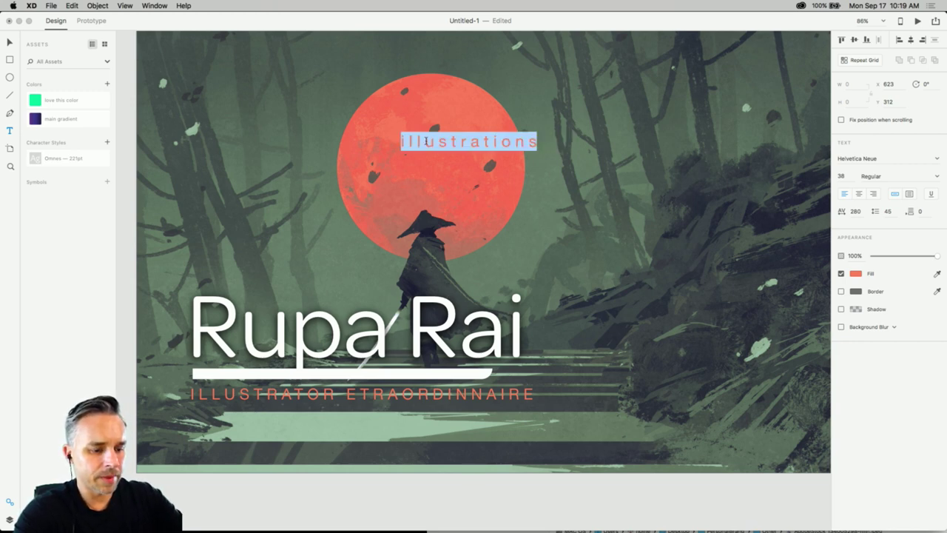
key("BackSpace")
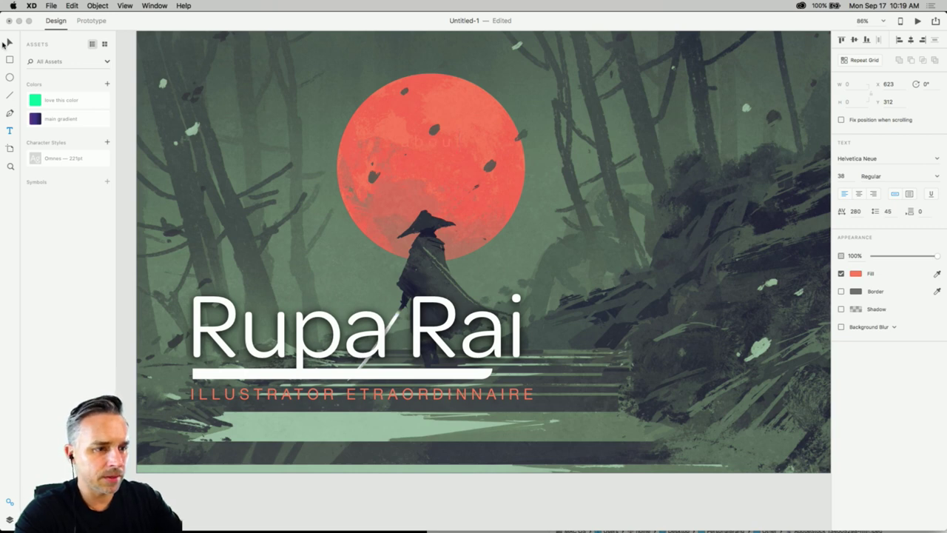
Step: Place the about text right of the moon and apply the Omnes — 221pt character style
left_click(8, 43)
left_click_drag(427, 144, 655, 212)
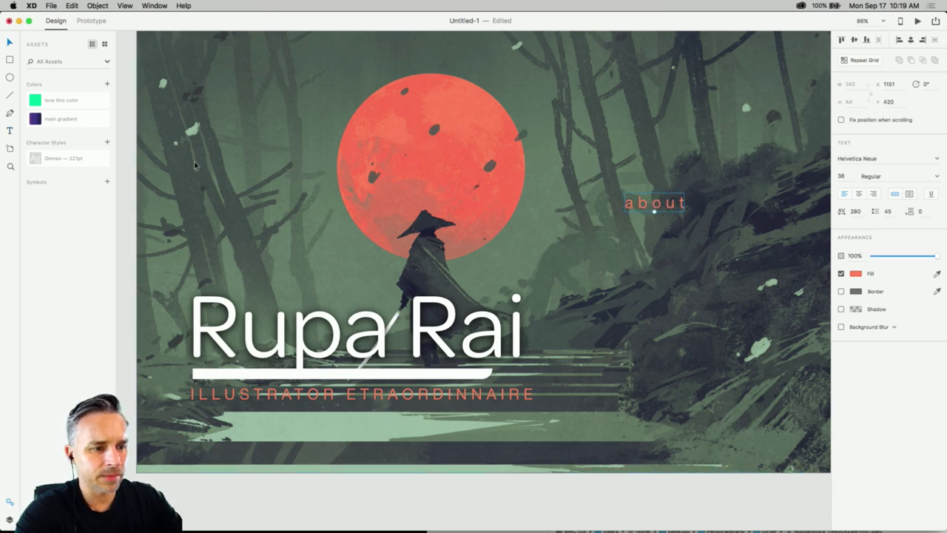
left_click(38, 160)
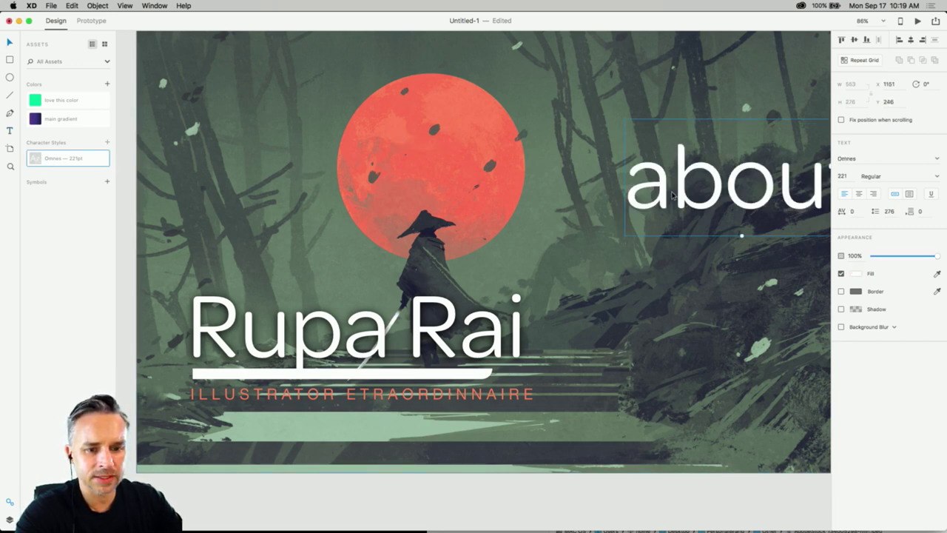
left_click_drag(681, 198, 611, 244)
left_click(334, 334)
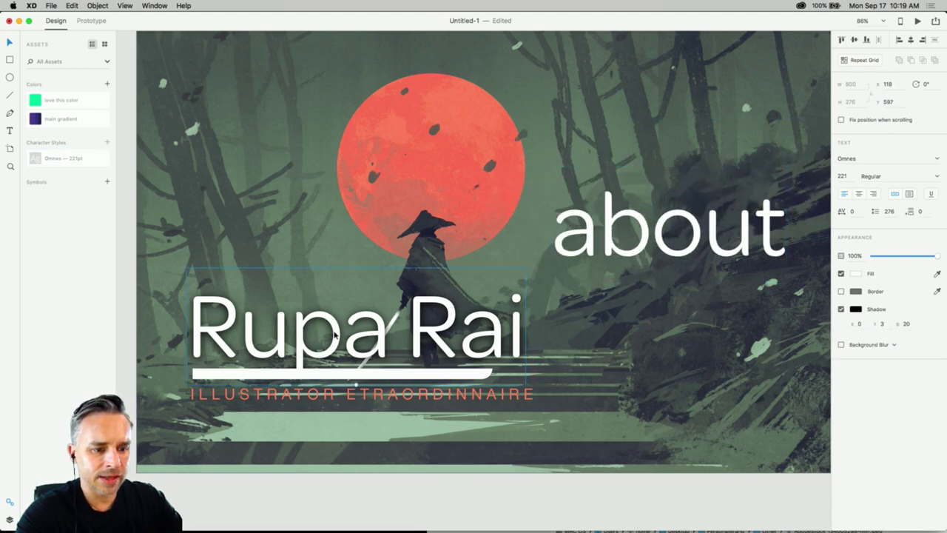
right_click(338, 333)
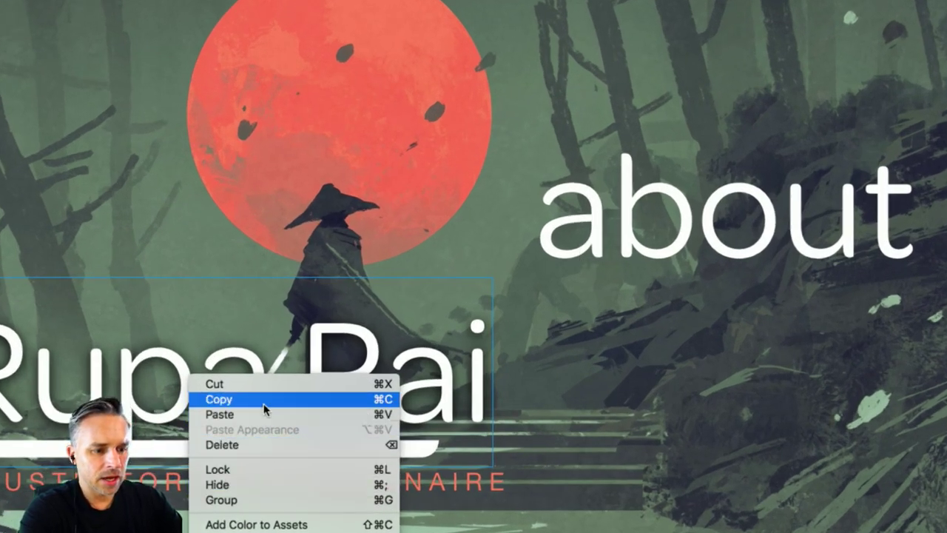
left_click(265, 400)
left_click(571, 200)
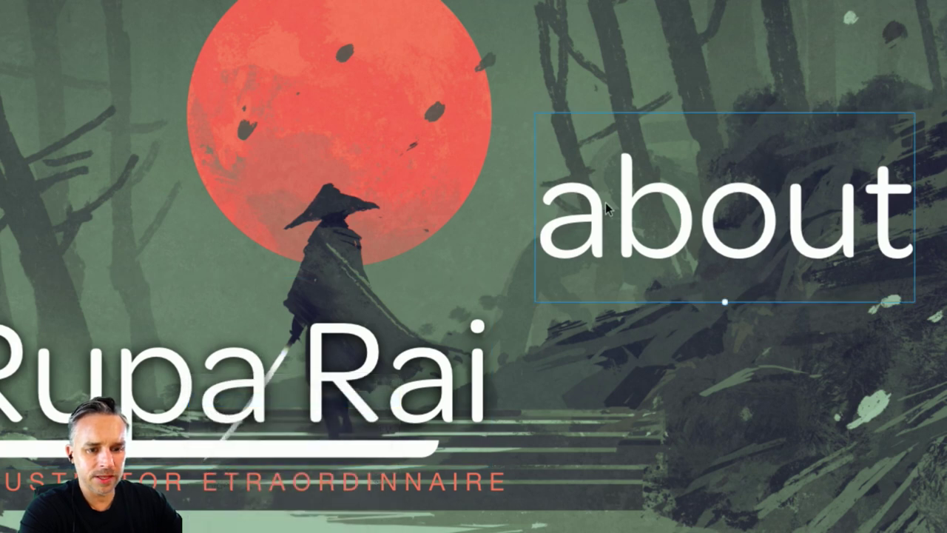
right_click(590, 202)
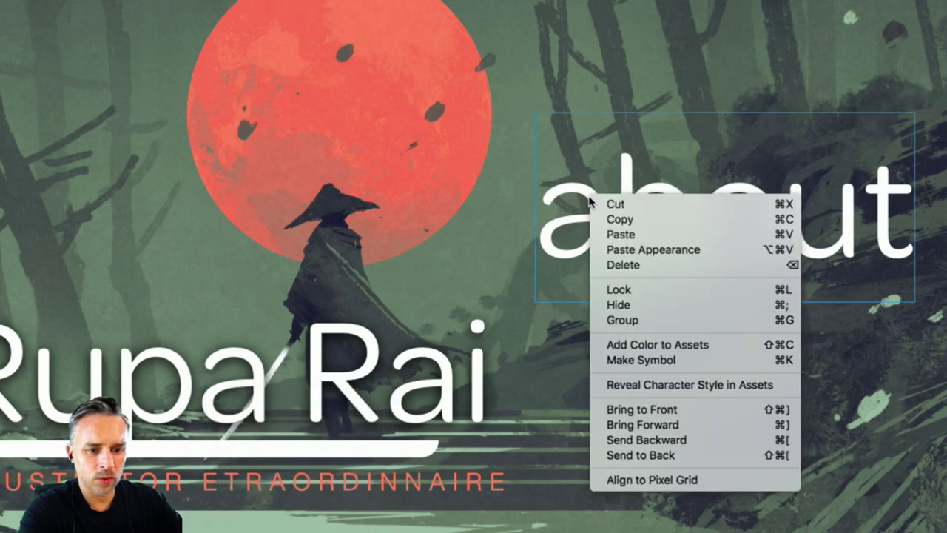
left_click(692, 250)
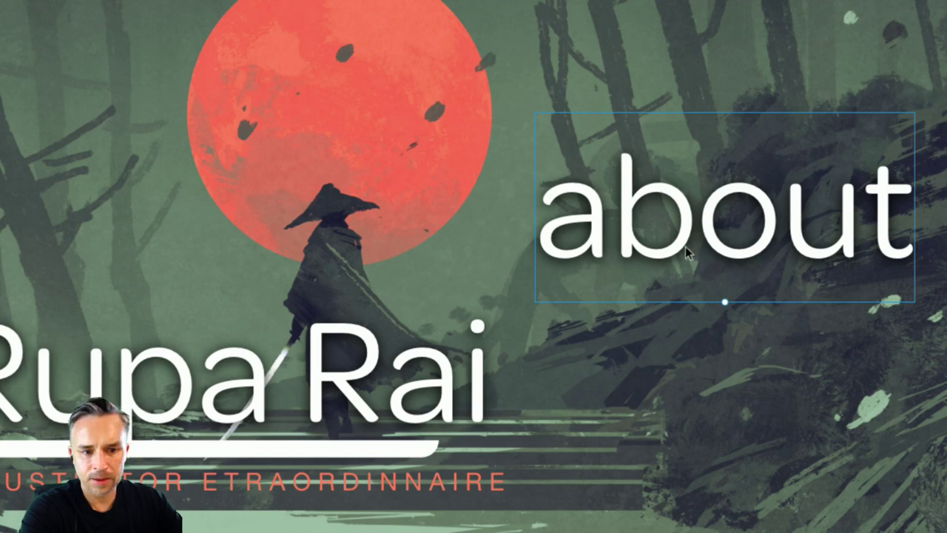
right_click(598, 216)
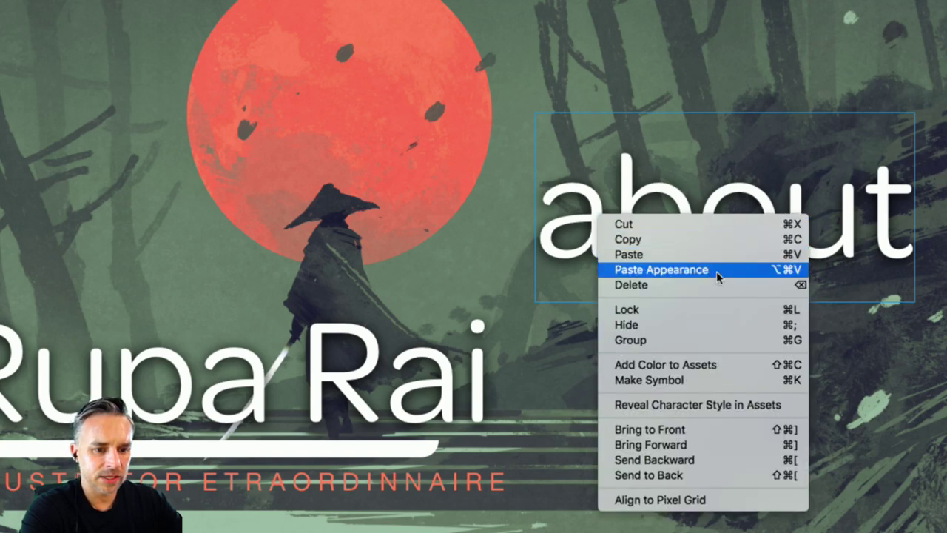
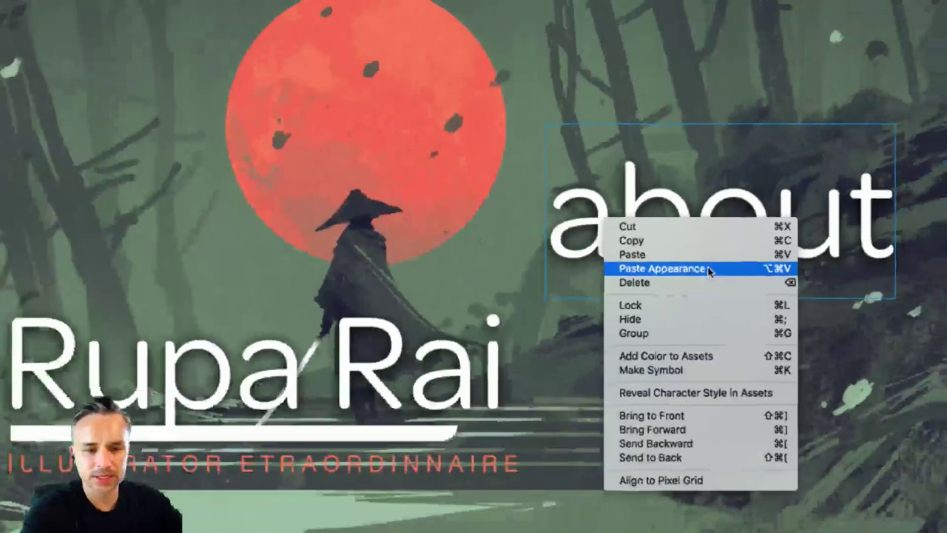
Step: Apply the copied style to 'about' at 113 pt and add an 'Illustrations' copy above it
left_click(715, 268)
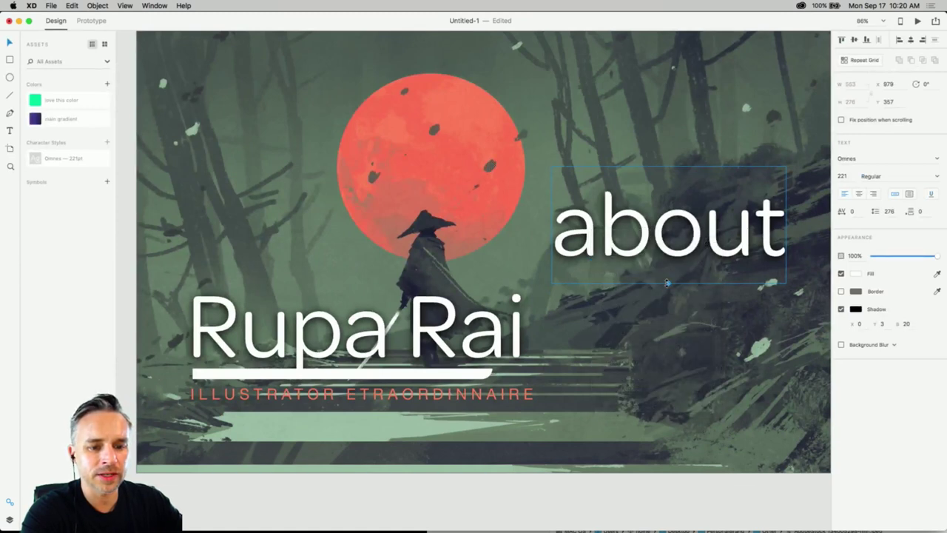
left_click_drag(667, 283, 680, 300)
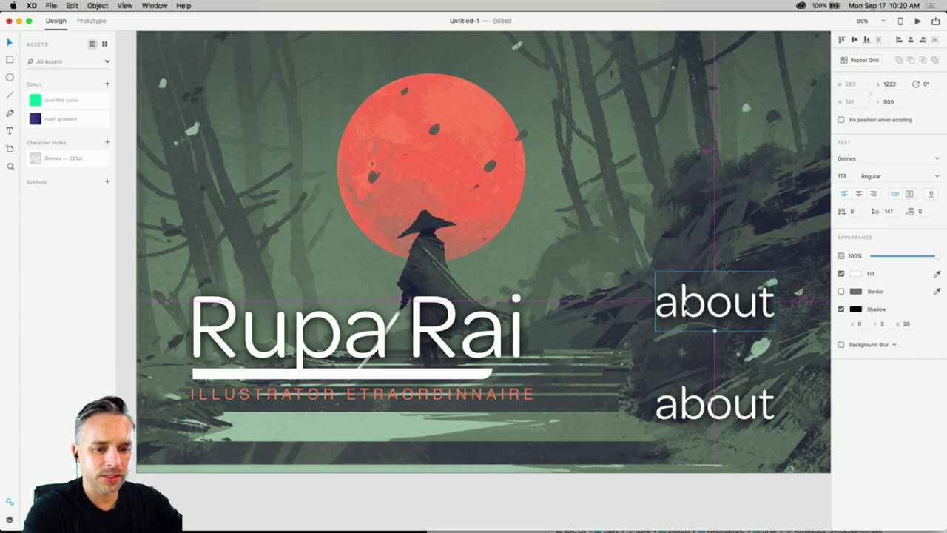
double_click(680, 297)
type("Ill")
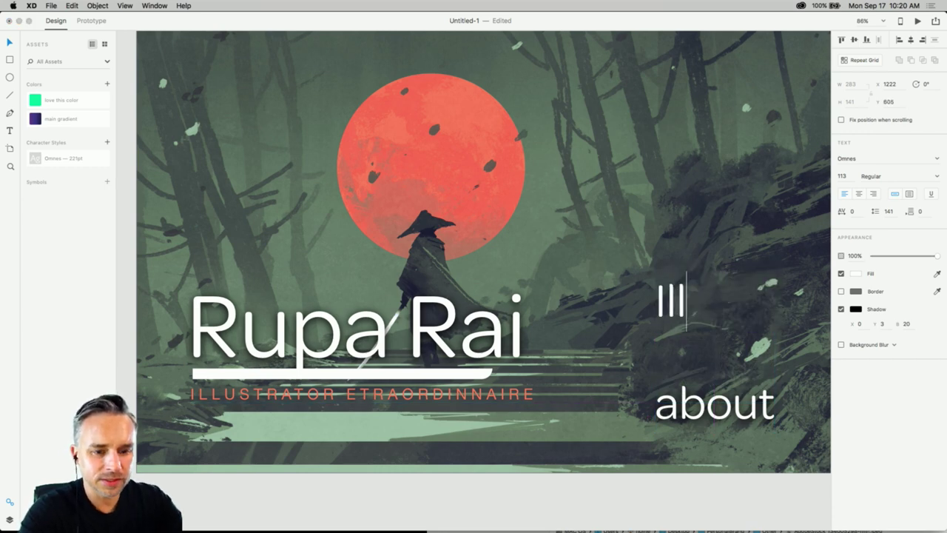
type("ustr")
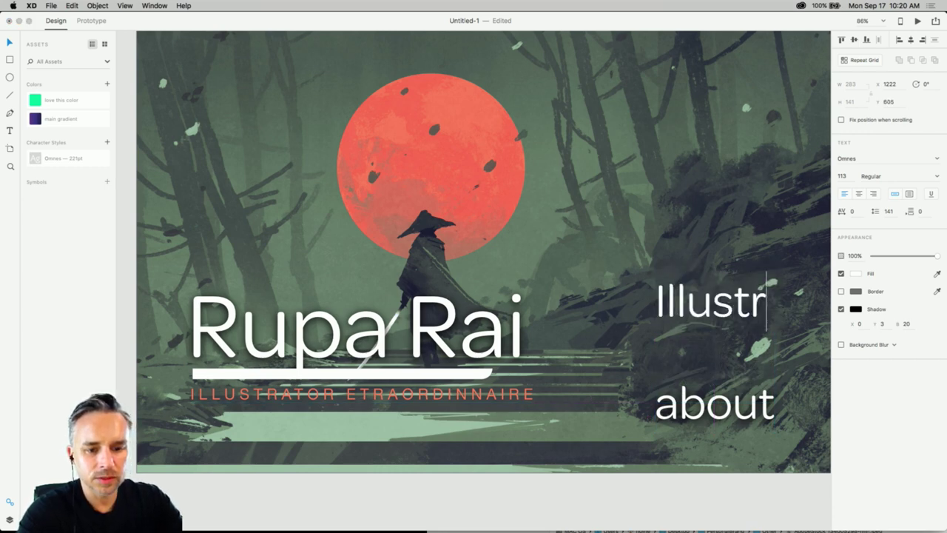
type("ations")
key("Escape")
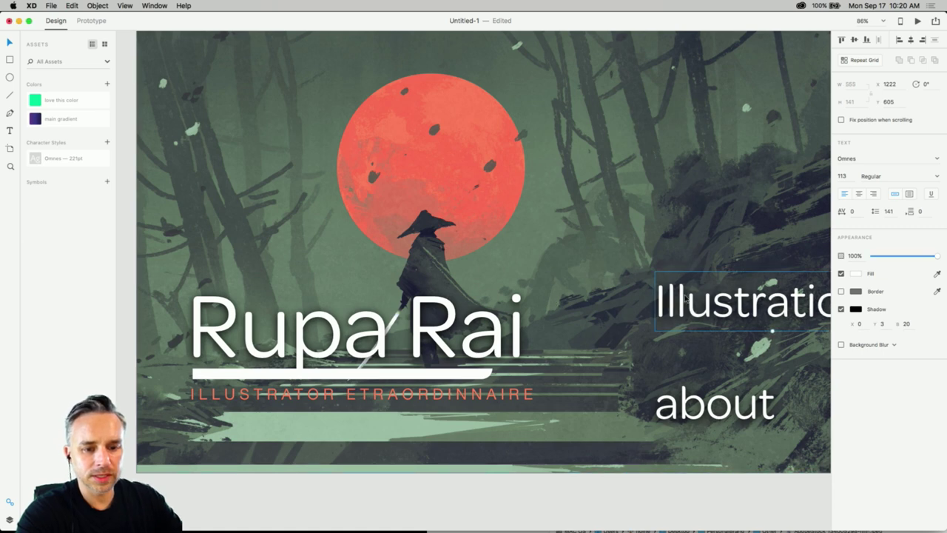
left_click_drag(686, 307, 598, 320)
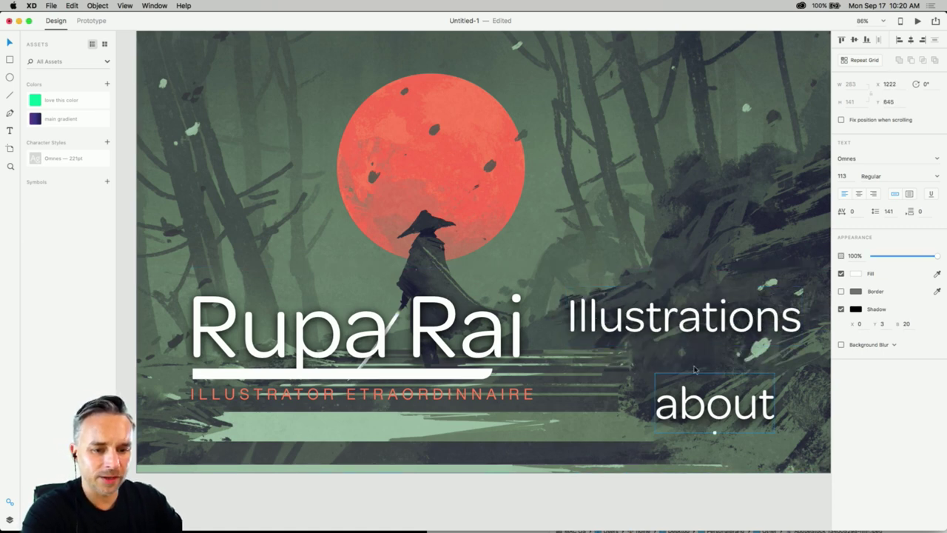
left_click(508, 164)
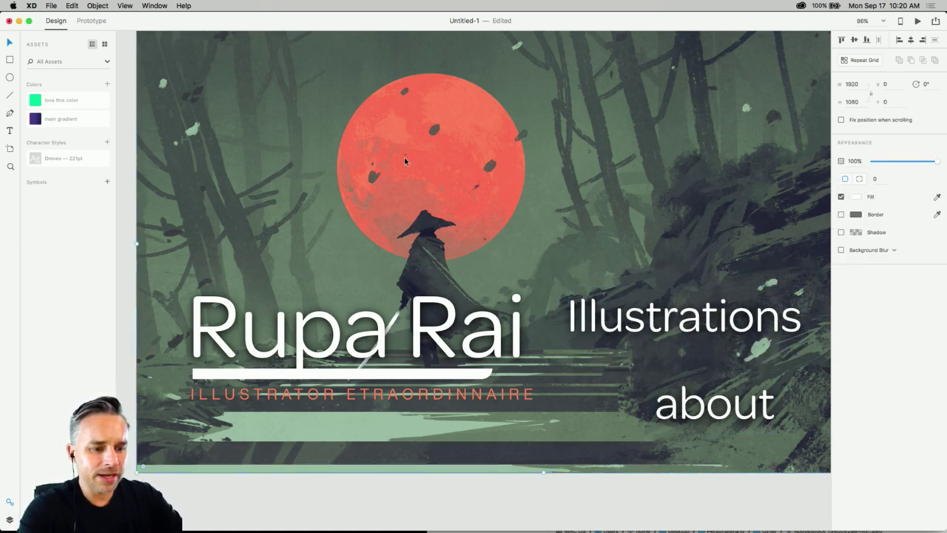
Step: Undo the accidental background and tagline changes and zoom out to the artboard
left_click_drag(331, 209, 258, 268)
key("super+z")
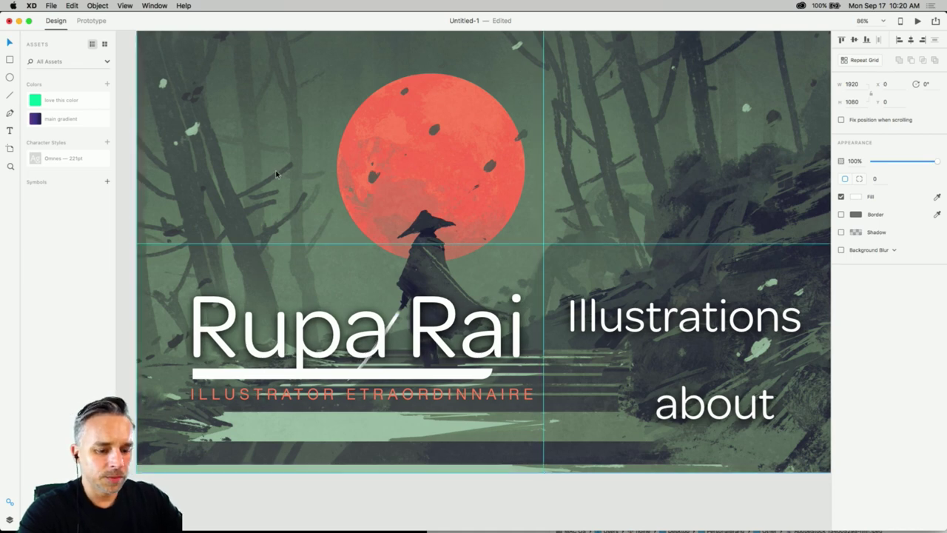
key("super+minus")
scroll(354, 117, "up", 5)
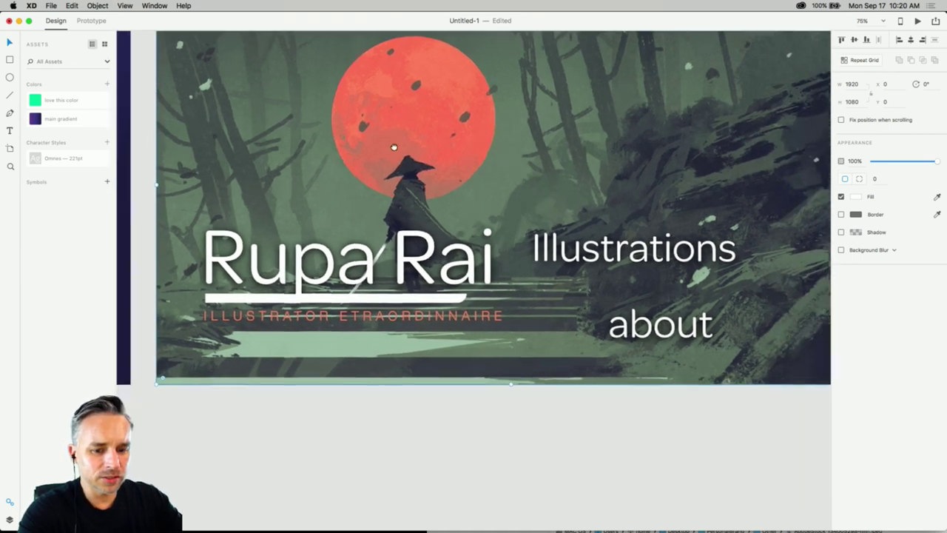
scroll(393, 248, "up", 5)
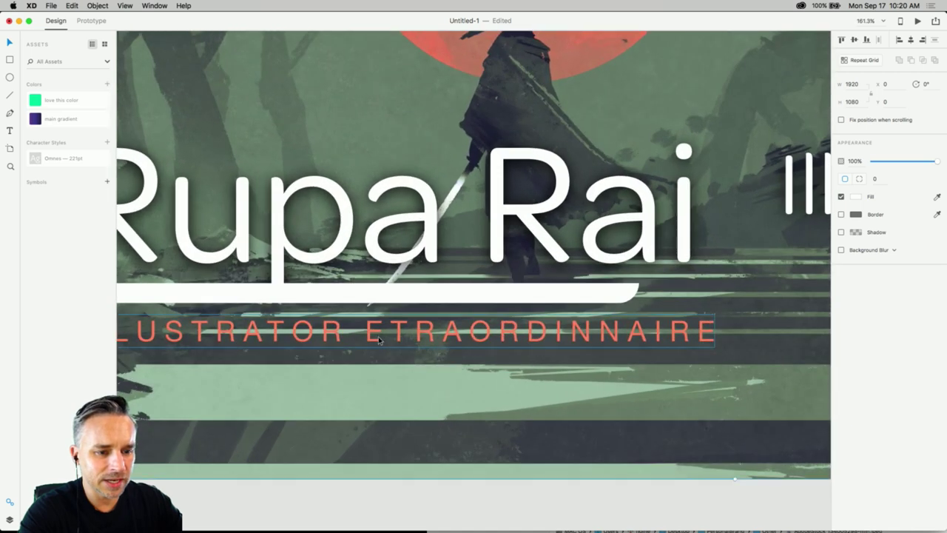
left_click(392, 348)
key("super+z")
key("super+z")
key("super+z")
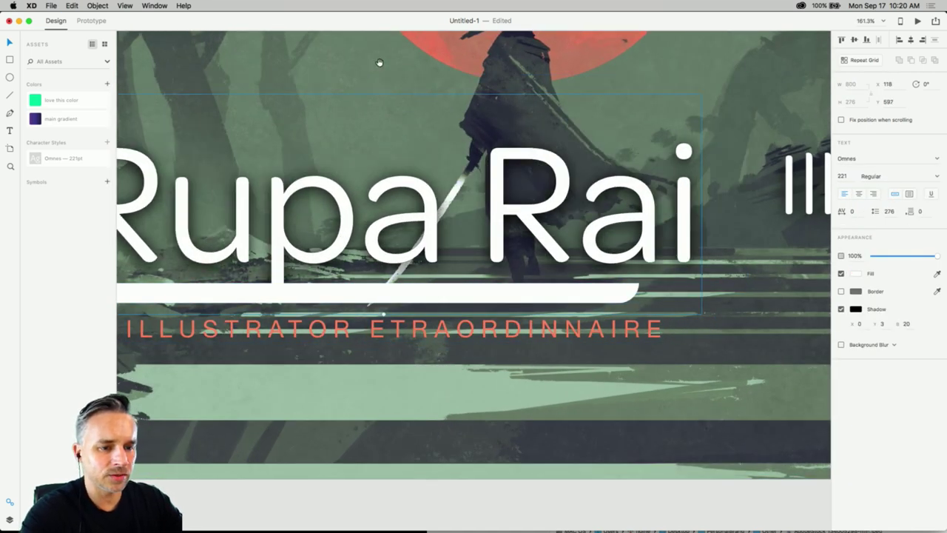
scroll(379, 62, "left", 3)
left_click(224, 296)
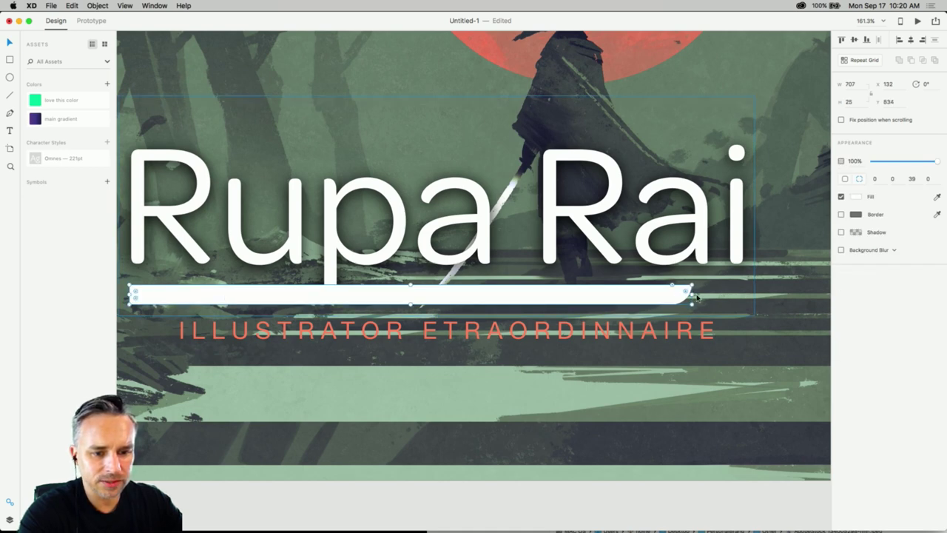
left_click_drag(692, 295, 743, 294)
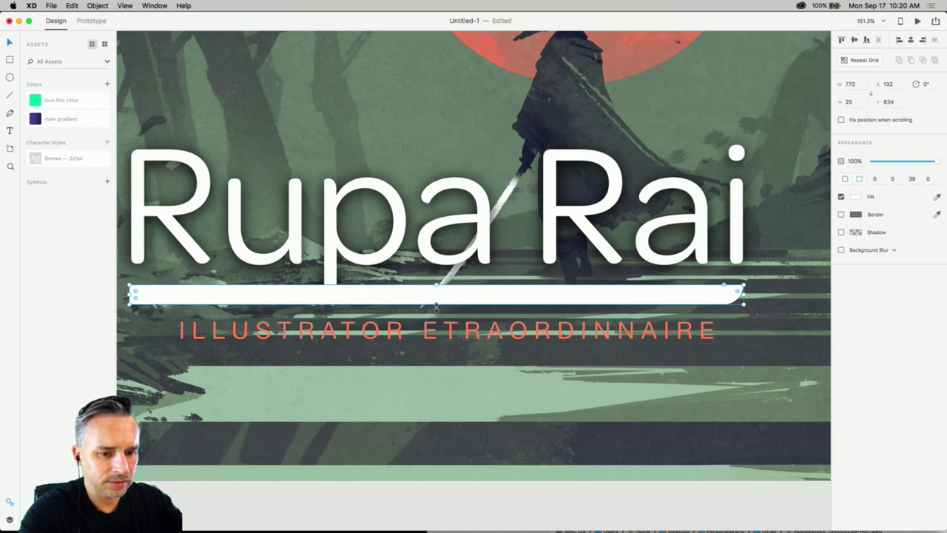
left_click_drag(372, 342, 383, 317)
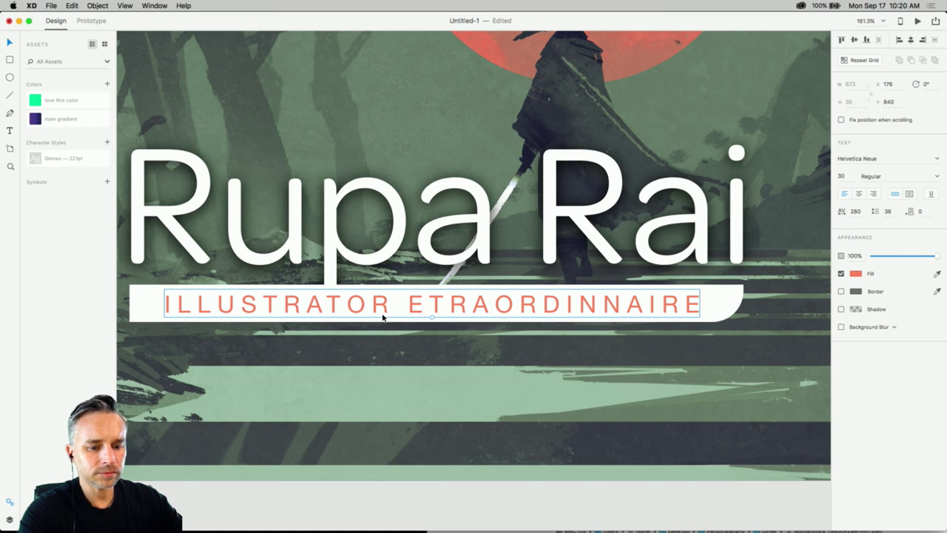
key("super+minus")
key("super+minus")
key("super+minus")
left_click(379, 238)
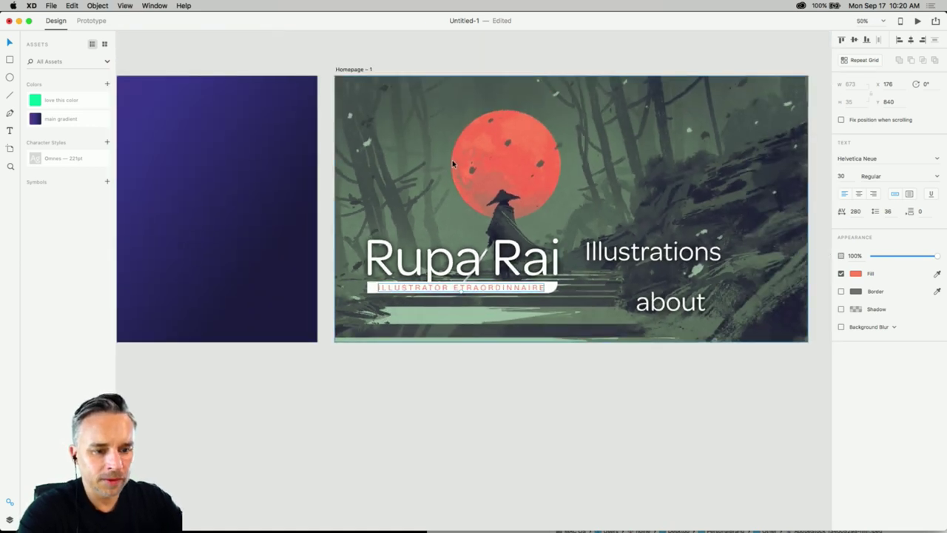
left_click(389, 64)
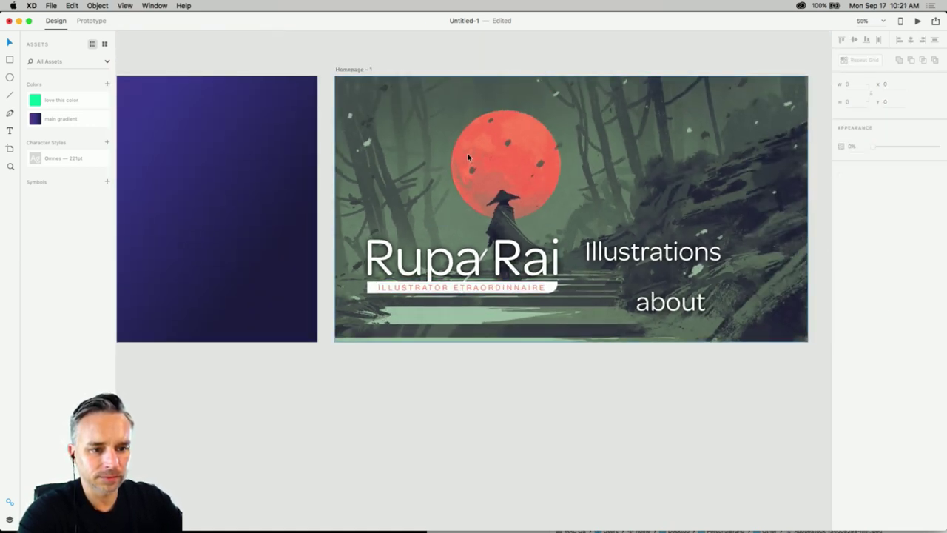
left_click(468, 129)
scroll(467, 128, "right", 3)
scroll(468, 128, "up", 2)
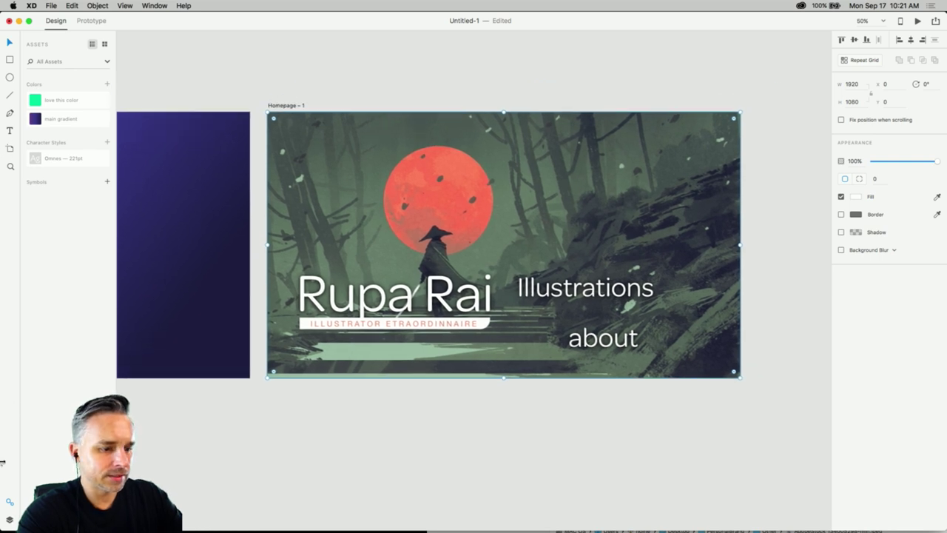
Step: Using the Layers panel, pan to the Homepage artboard and select it
left_click(10, 520)
left_click(266, 66)
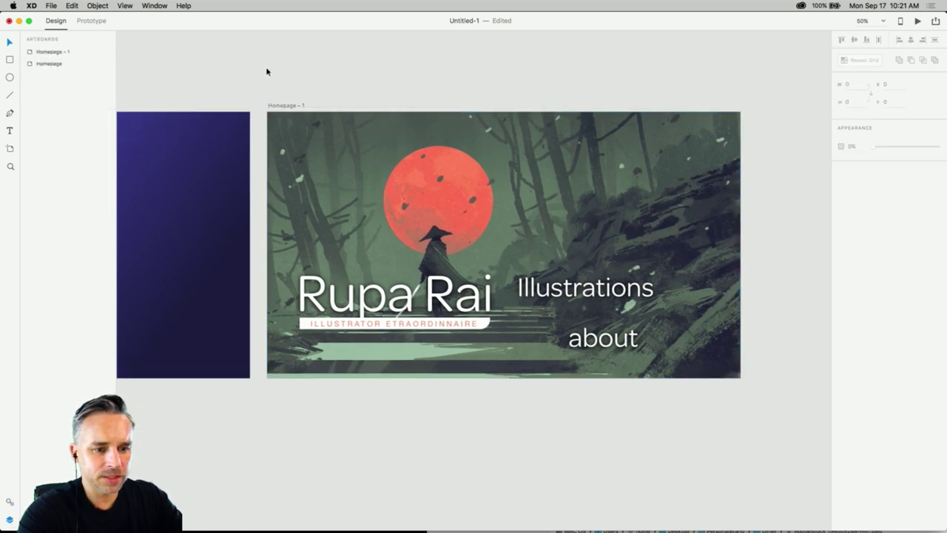
left_click_drag(266, 67, 697, 59)
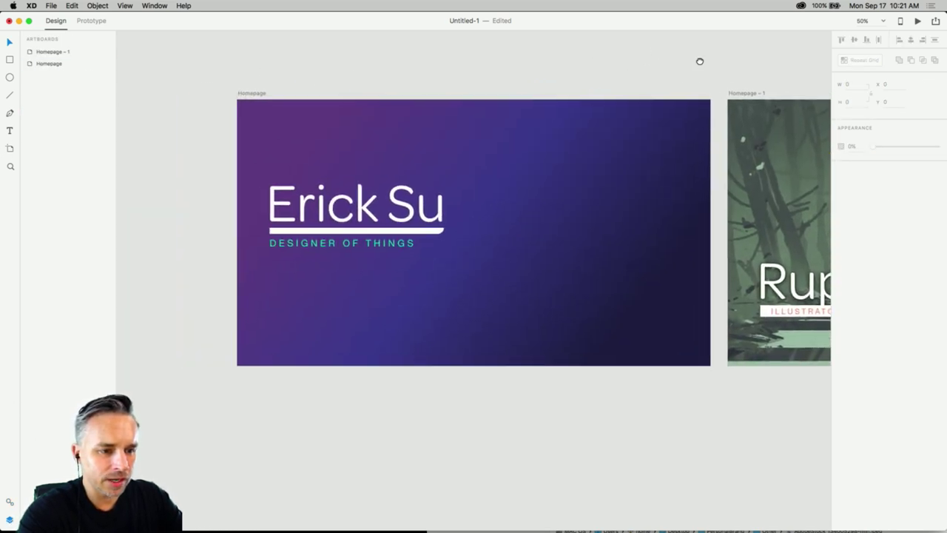
left_click(252, 94)
scroll(281, 97, "up", 3)
scroll(227, 108, "right", 5)
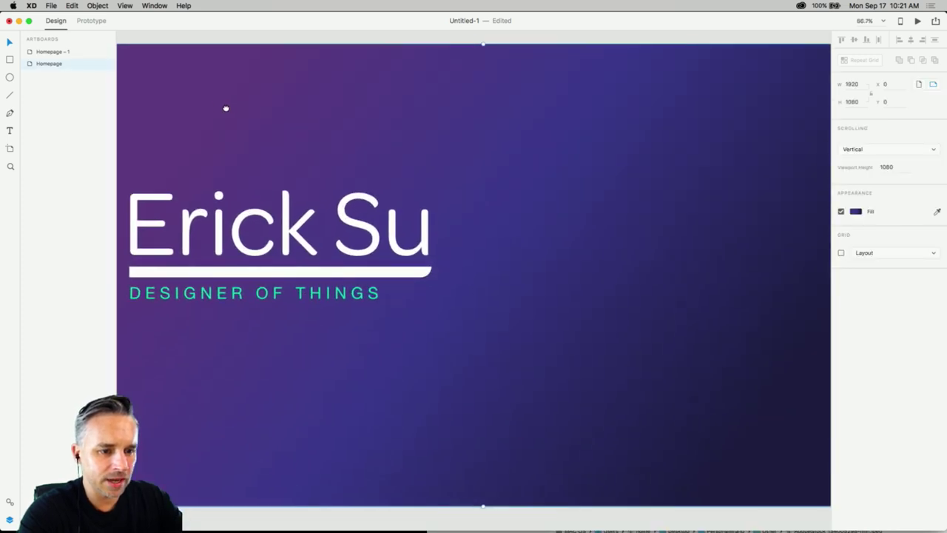
scroll(201, 106, "down", 2)
scroll(267, 114, "down", 1)
scroll(267, 114, "left", 3)
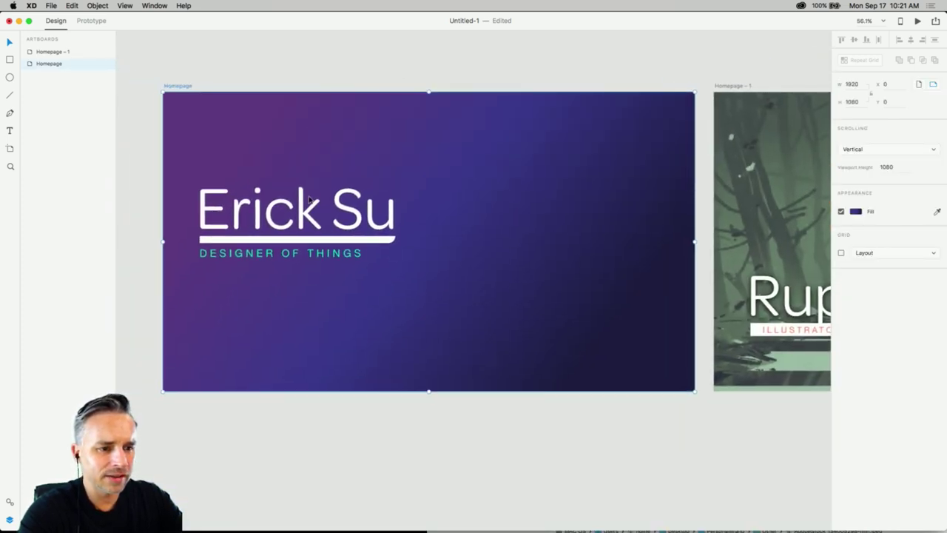
scroll(368, 244, "down", 3)
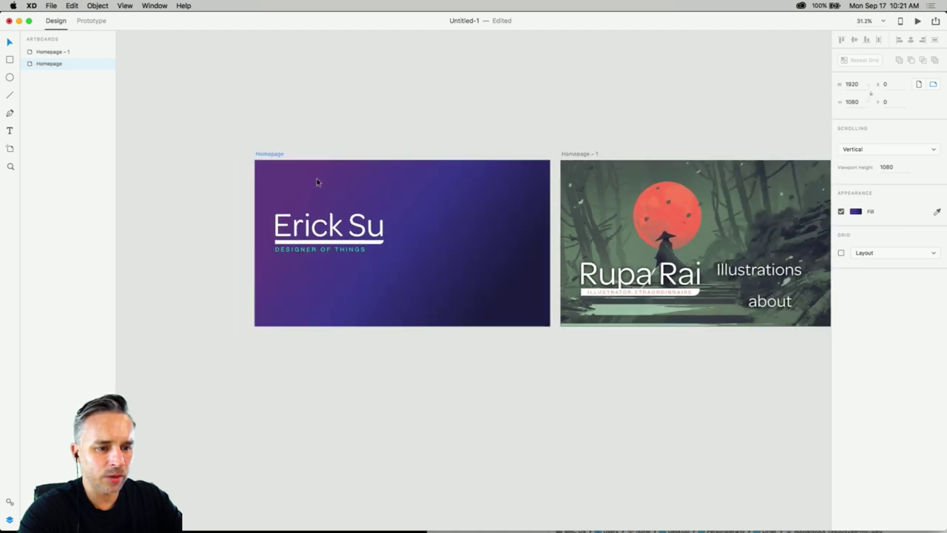
scroll(413, 150, "left", 5)
Step: Duplicate the Homepage artboard and place the copy to its left
key("super+d")
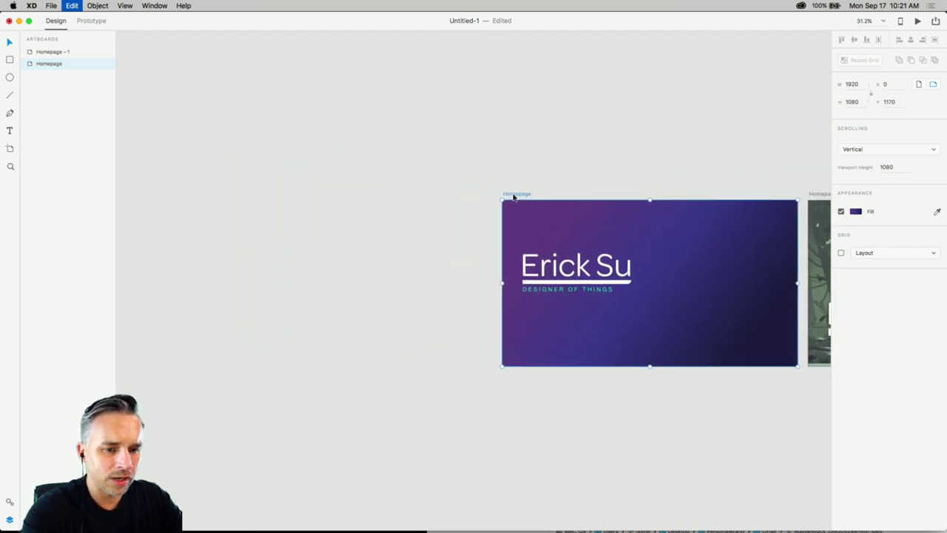
scroll(444, 192, "down", 3)
scroll(444, 193, "right", 3)
scroll(333, 259, "up", 2)
scroll(333, 259, "left", 1)
left_click_drag(409, 333, 99, 143)
left_click_drag(271, 90, 339, 97)
Step: Rename the three artboards Homepage – 1, Homepage – 2 and Homepage – 3
double_click(174, 151)
double_click(190, 151)
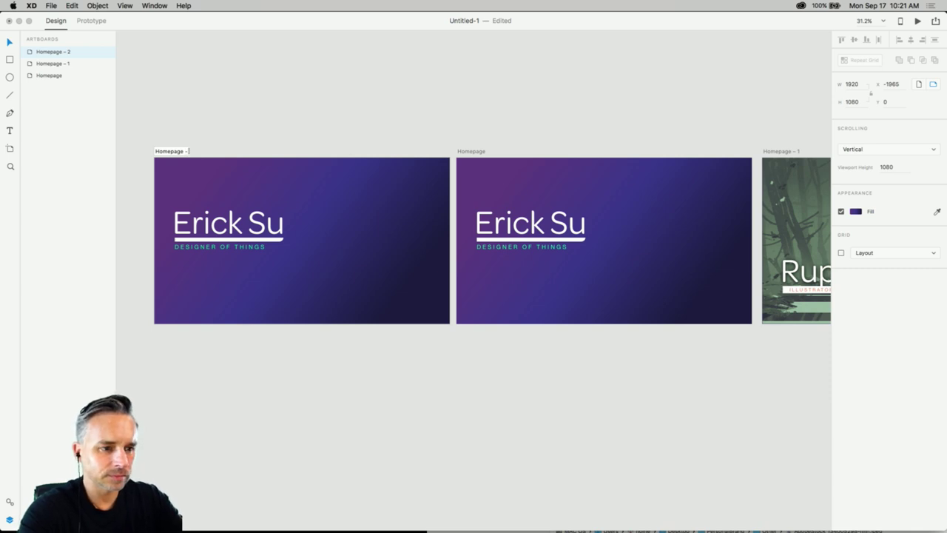
type("1")
key("Return")
left_click(466, 151)
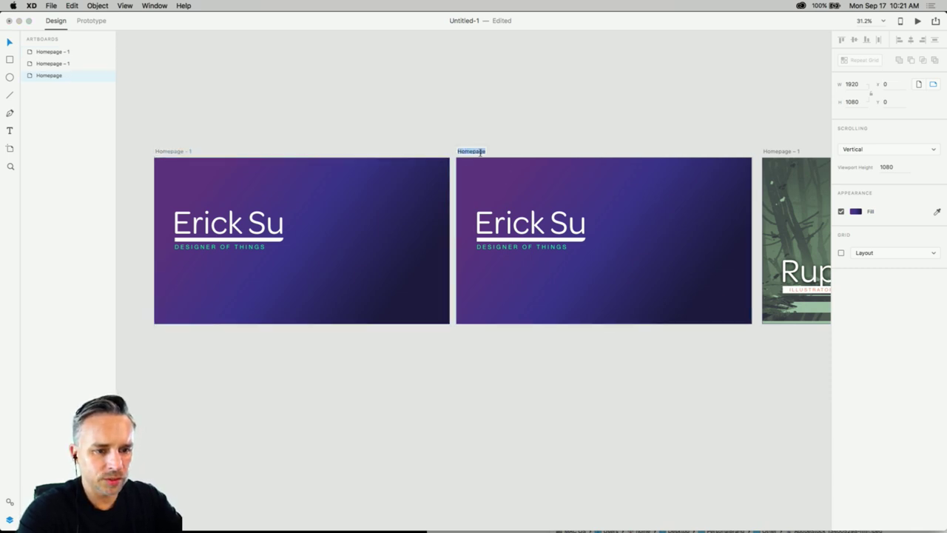
double_click(485, 151)
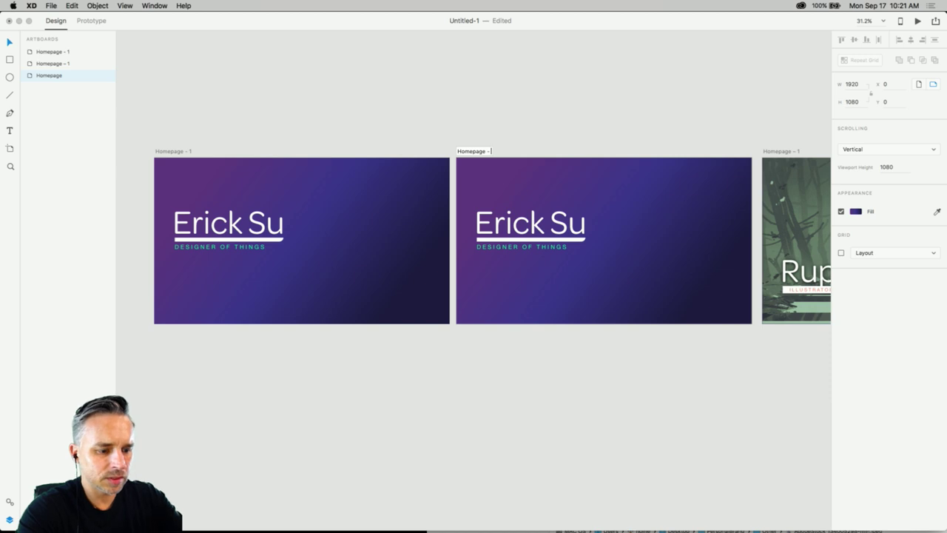
key("Return")
left_click(777, 151)
double_click(793, 151)
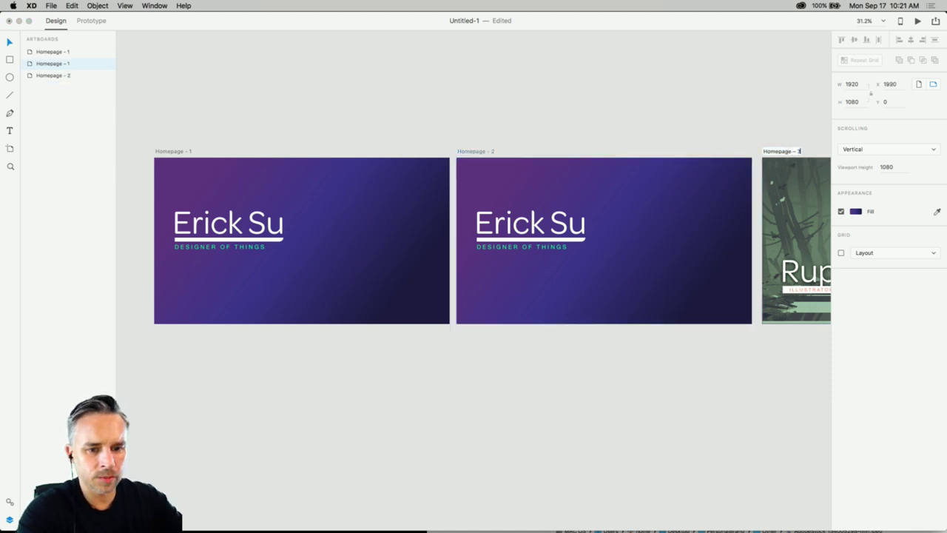
type("3")
left_click(585, 104)
Step: Draw a white 670 × 785 rectangle right of the Erick Su title on Homepage - 2
scroll(586, 103, "up", 10)
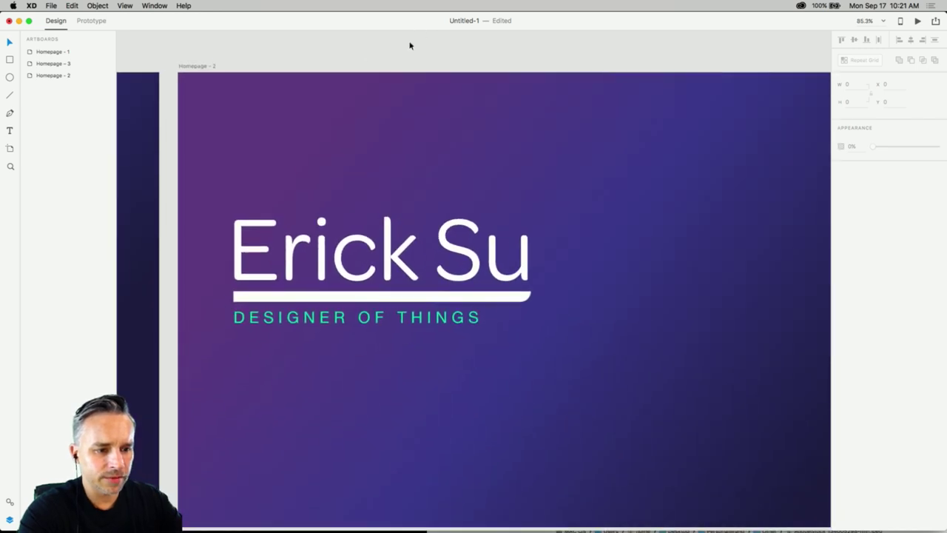
scroll(410, 45, "down", 5)
scroll(461, 118, "left", 2)
scroll(359, 226, "right", 3)
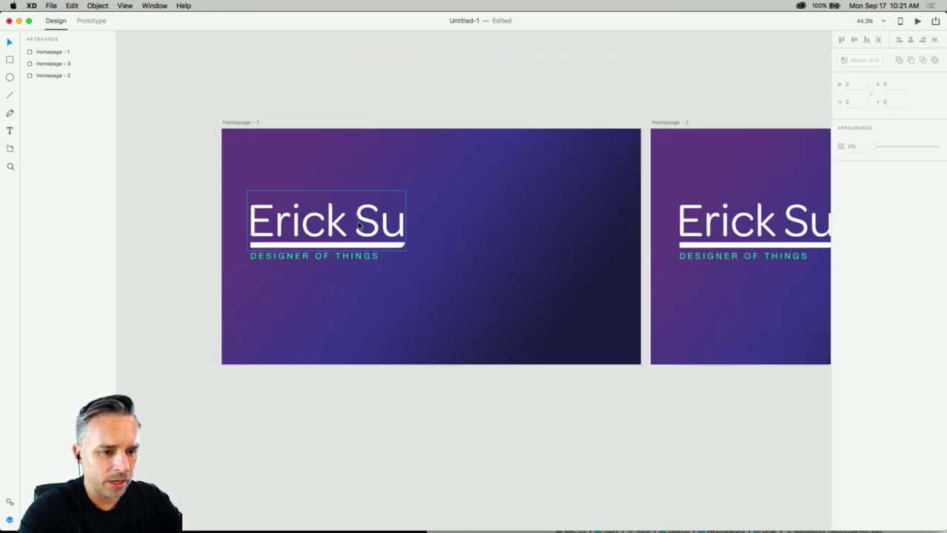
scroll(359, 226, "right", 5)
scroll(165, 153, "left", 1)
left_click(288, 102)
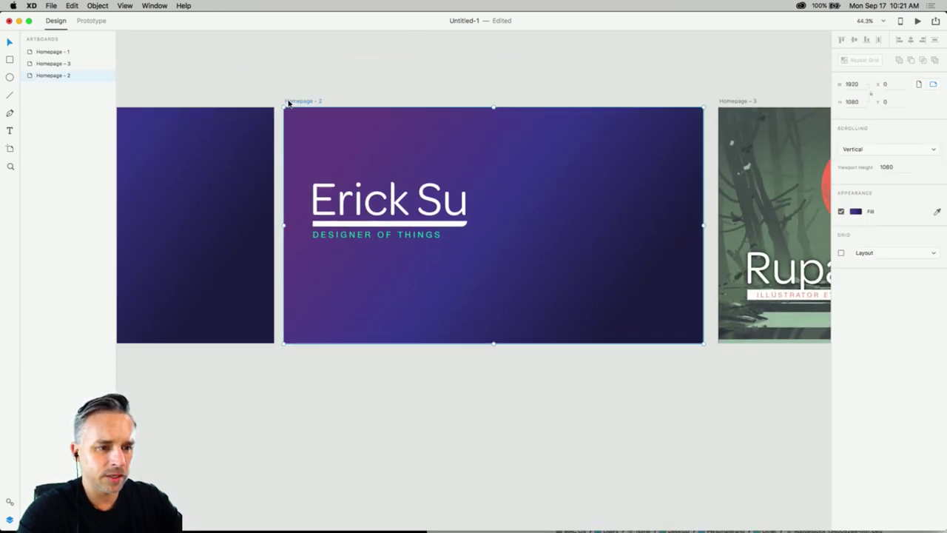
left_click_drag(508, 148, 662, 306)
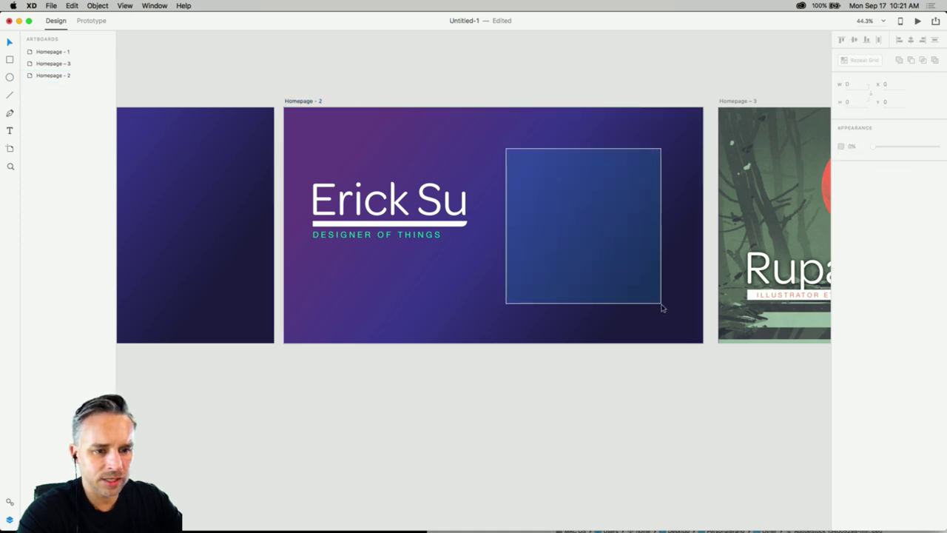
left_click(9, 59)
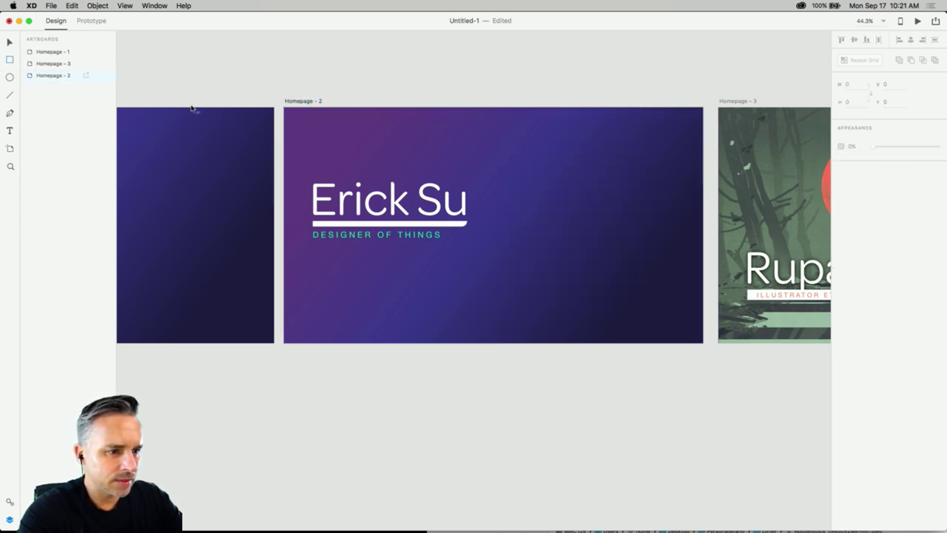
left_click_drag(528, 162, 673, 333)
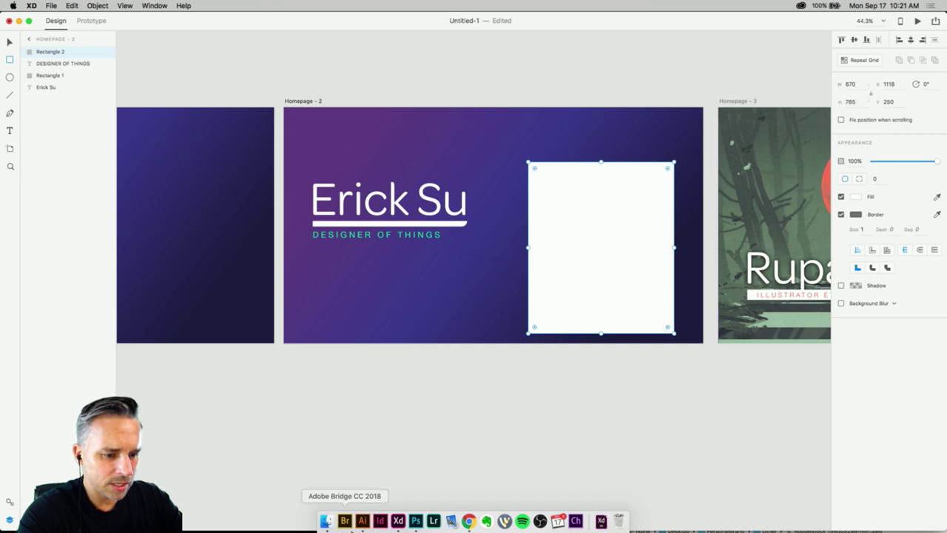
Step: Bring up the Other stock photo folder in Finder and arrange it beside the design
left_click(325, 521)
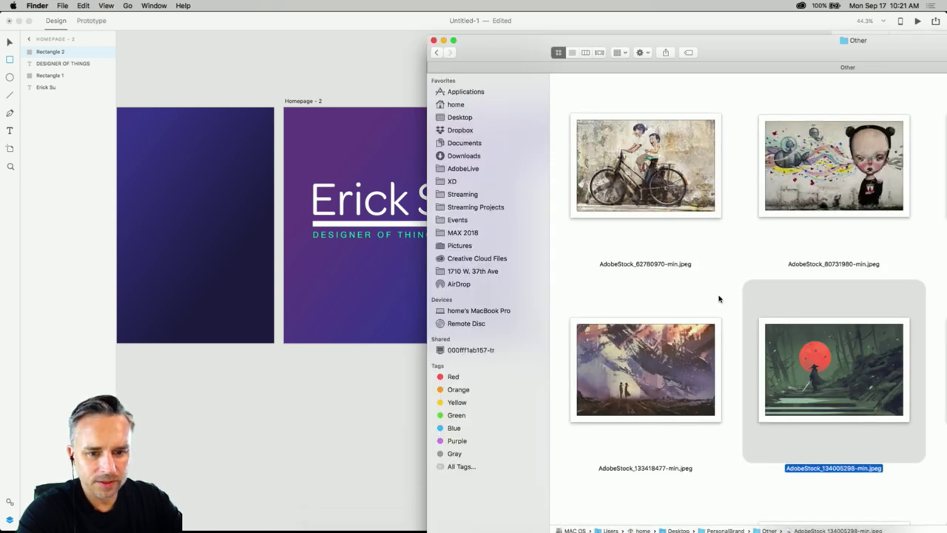
double_click(744, 42)
scroll(596, 220, "down", 10)
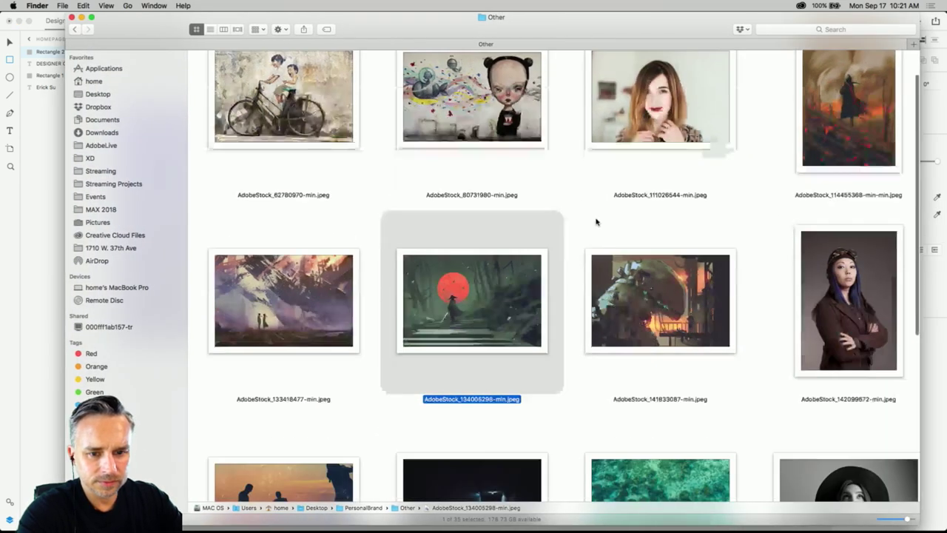
scroll(596, 220, "up", 10)
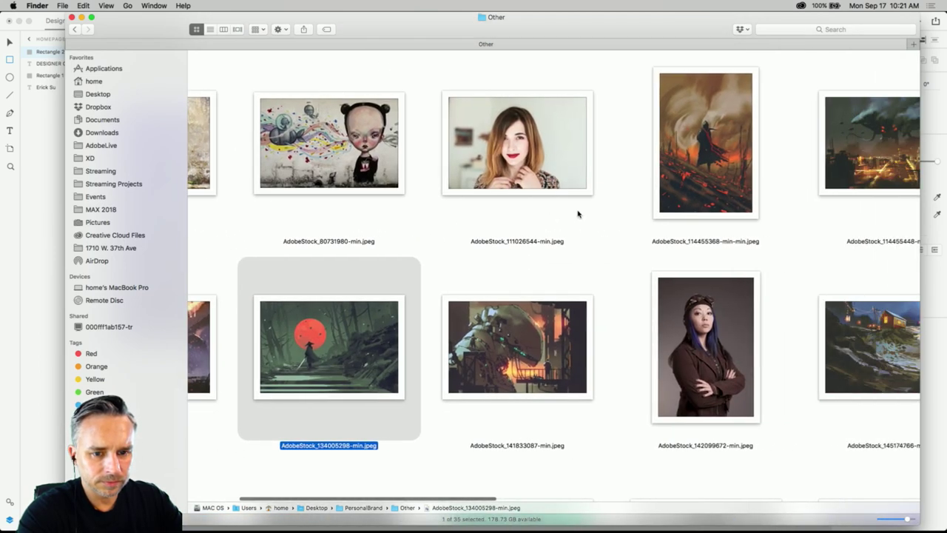
scroll(588, 207, "right", 10)
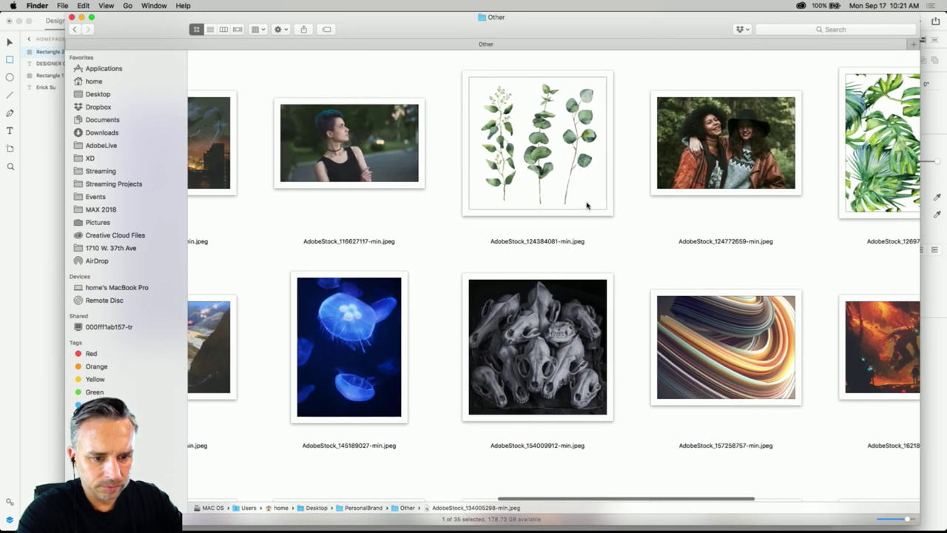
scroll(589, 207, "left", 5)
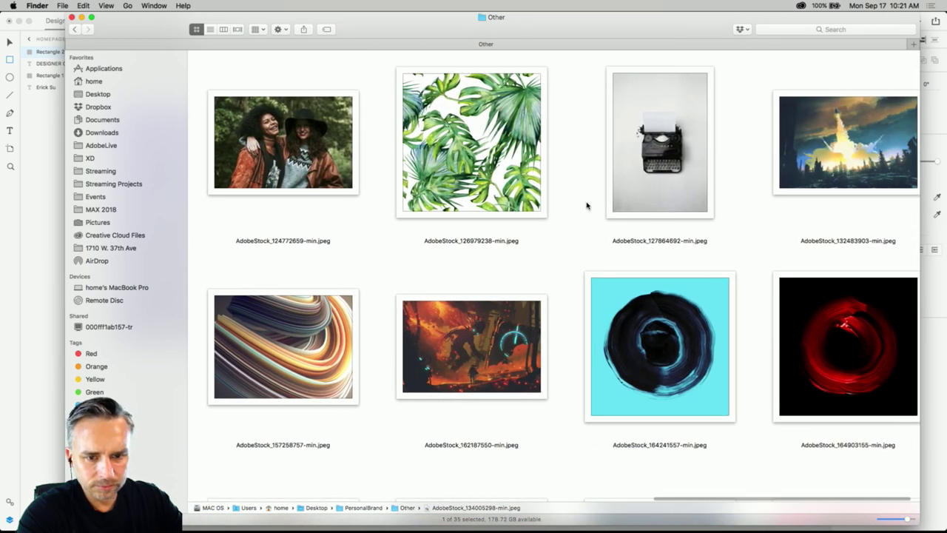
scroll(618, 199, "down", 10)
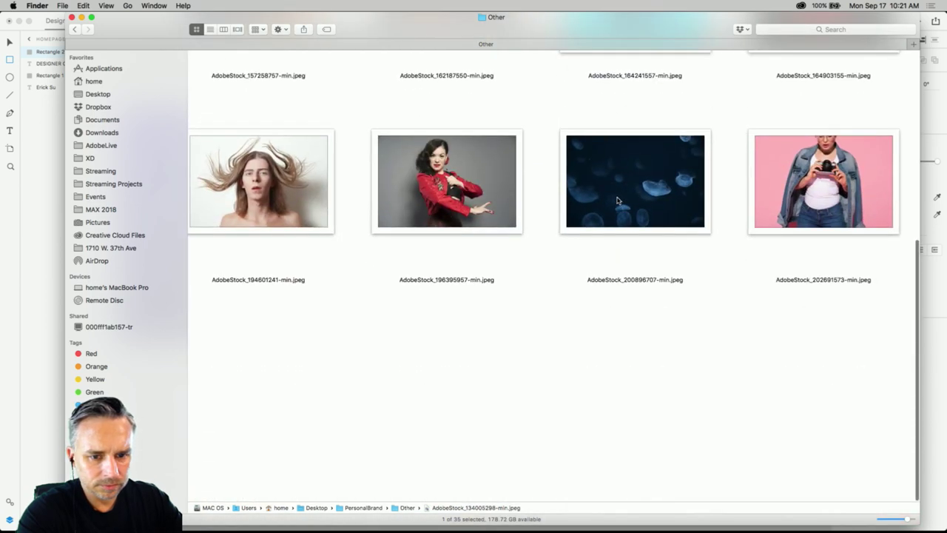
scroll(618, 199, "left", 3)
scroll(618, 199, "up", 5)
scroll(618, 199, "left", 6)
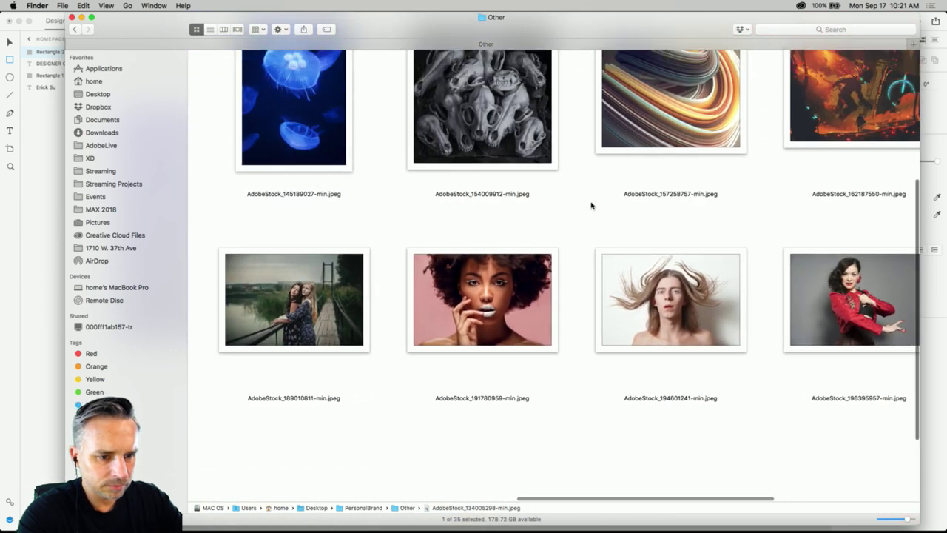
scroll(591, 206, "left", 5)
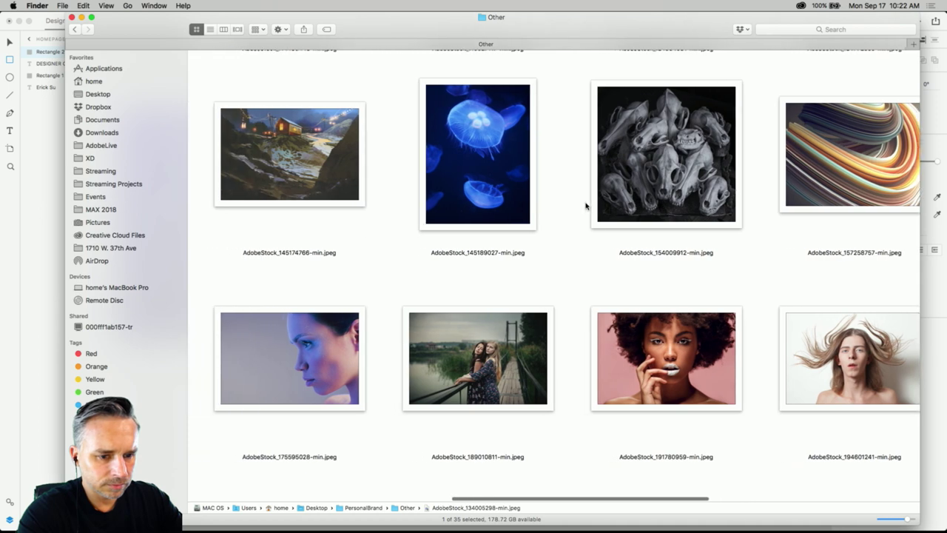
left_click_drag(171, 30, 392, 101)
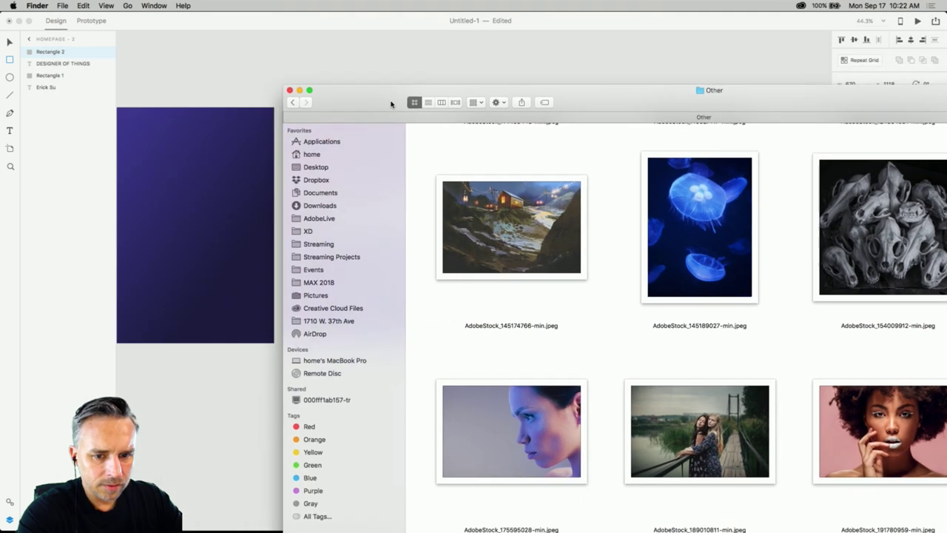
Step: Fill the white rectangle with the pink-background portrait AdobeStock_191780959-min.jpeg
left_click_drag(596, 109, 400, 207)
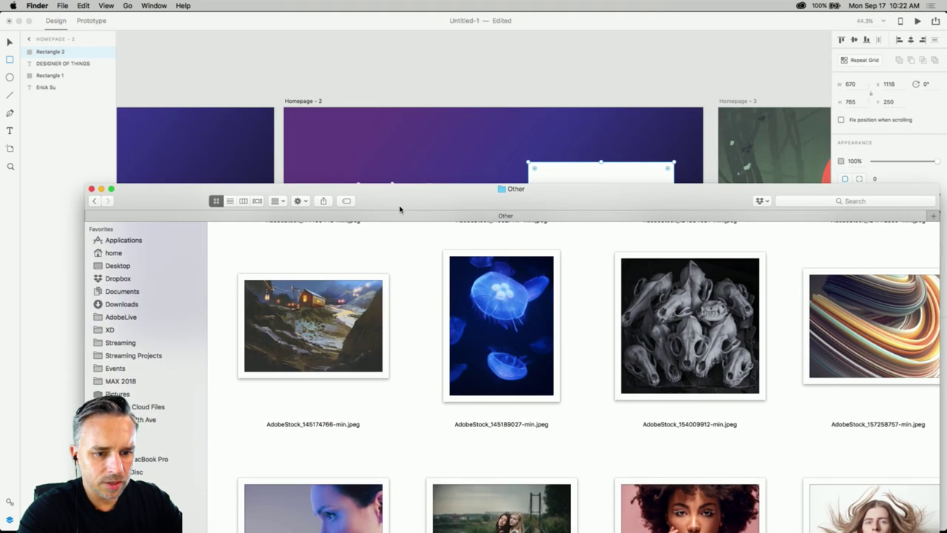
scroll(658, 419, "down", 3)
left_click(658, 419)
left_click_drag(657, 420, 574, 148)
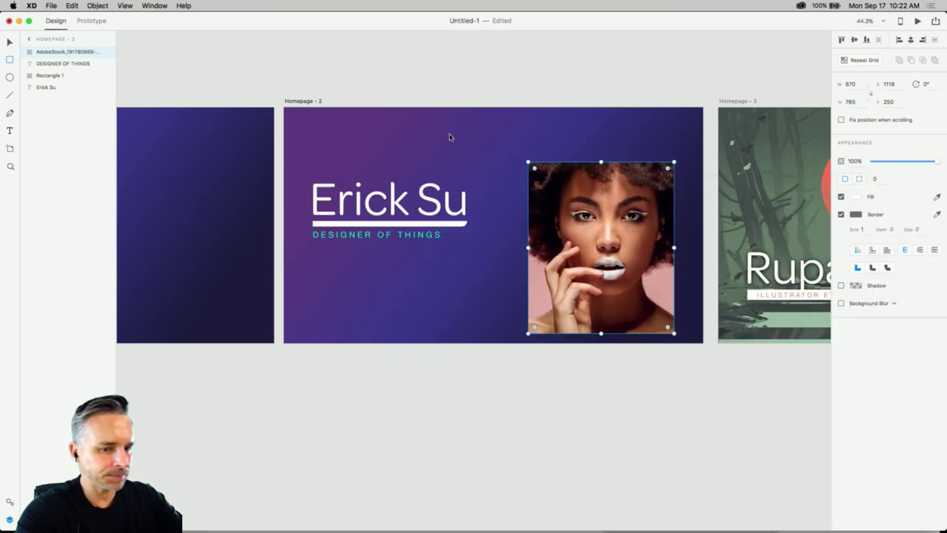
Step: Remove the stray small rectangle drawn left of the portrait
left_click_drag(504, 171, 554, 206)
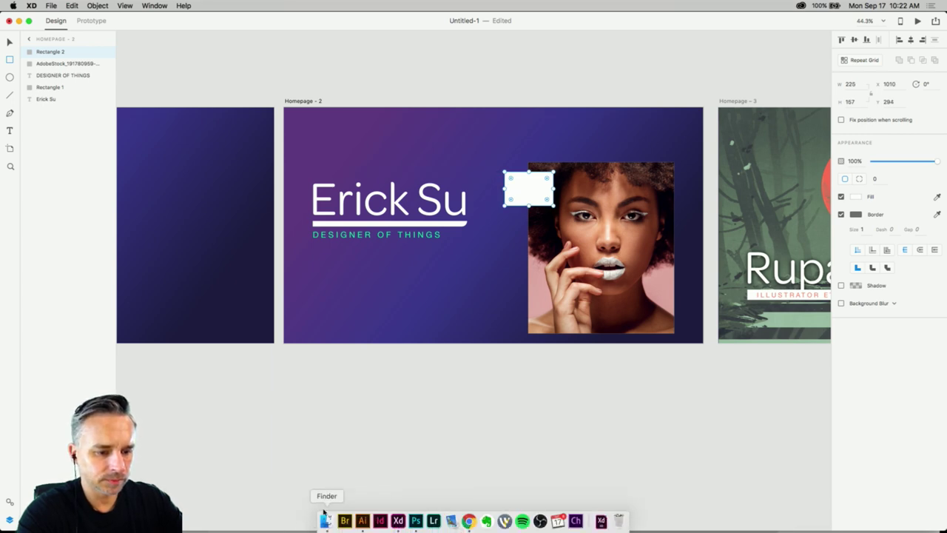
key("v")
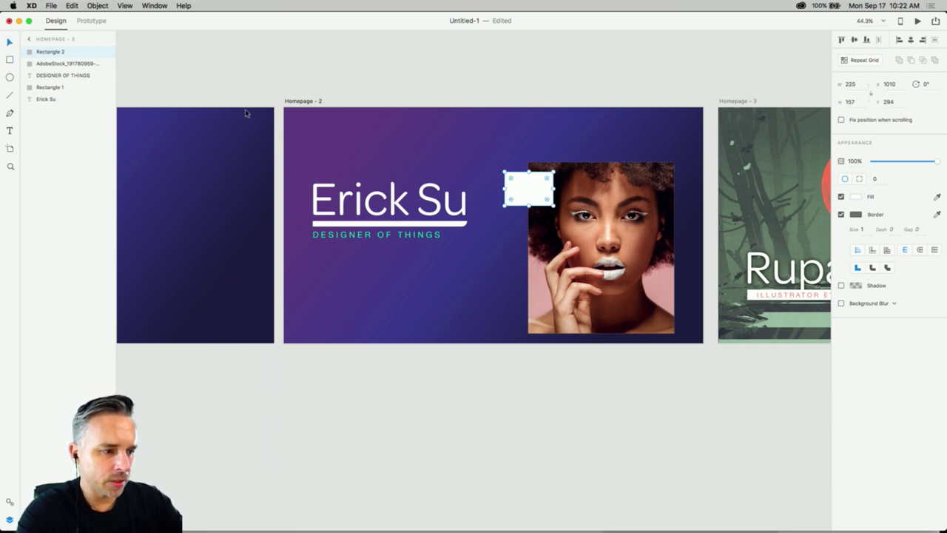
left_click_drag(539, 189, 497, 151)
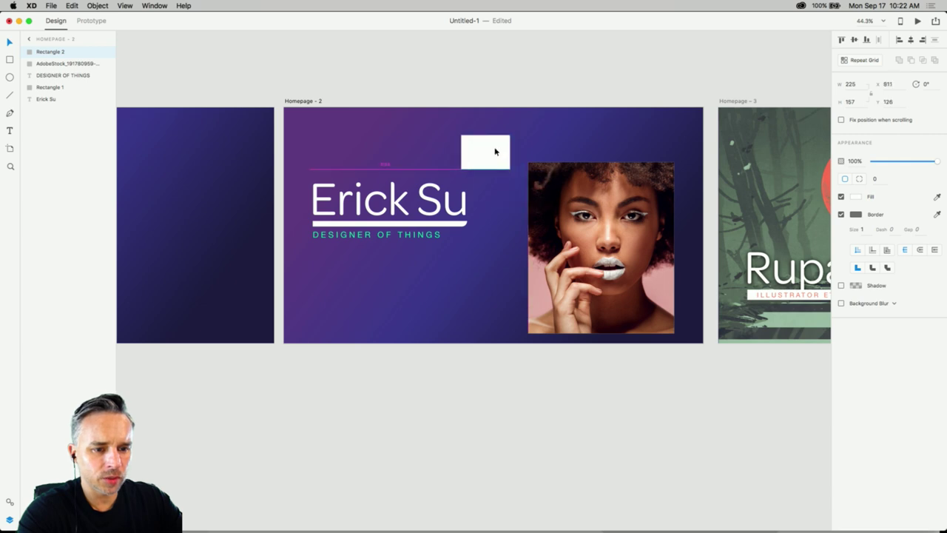
key("Delete")
Step: Resize the portrait to 485 × 328 and place it at X 897, Y 47
left_click_drag(591, 232, 550, 199)
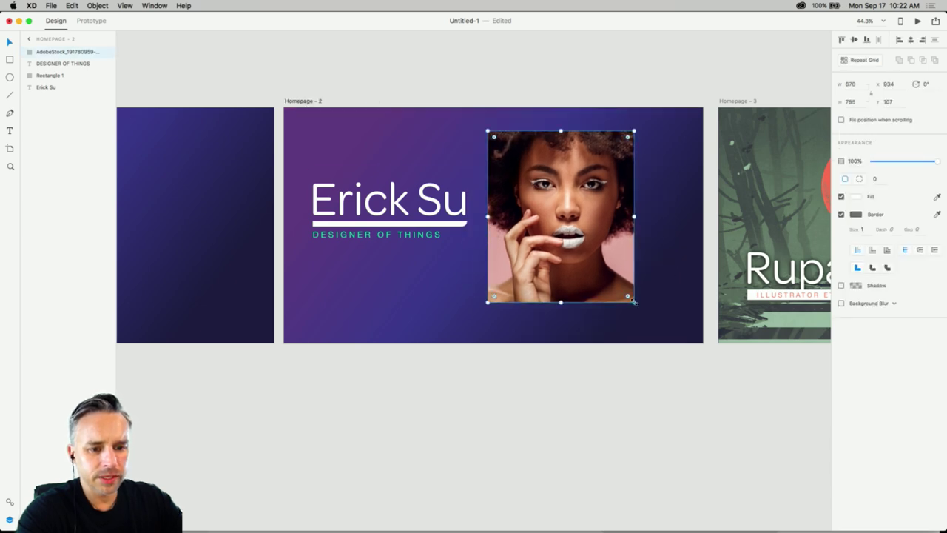
left_click_drag(634, 302, 614, 223)
scroll(613, 223, "down", 3)
scroll(614, 223, "up", 5)
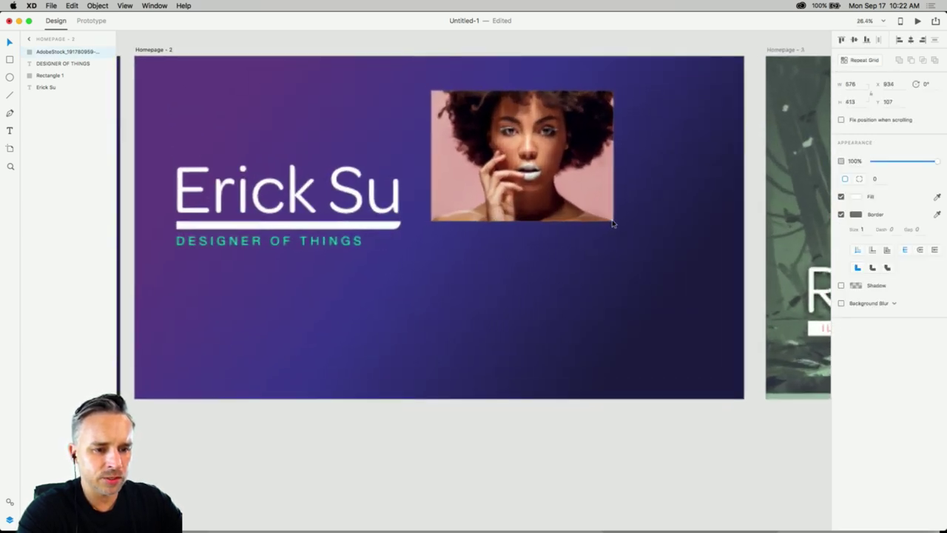
scroll(613, 224, "up", 2)
scroll(562, 193, "left", 1)
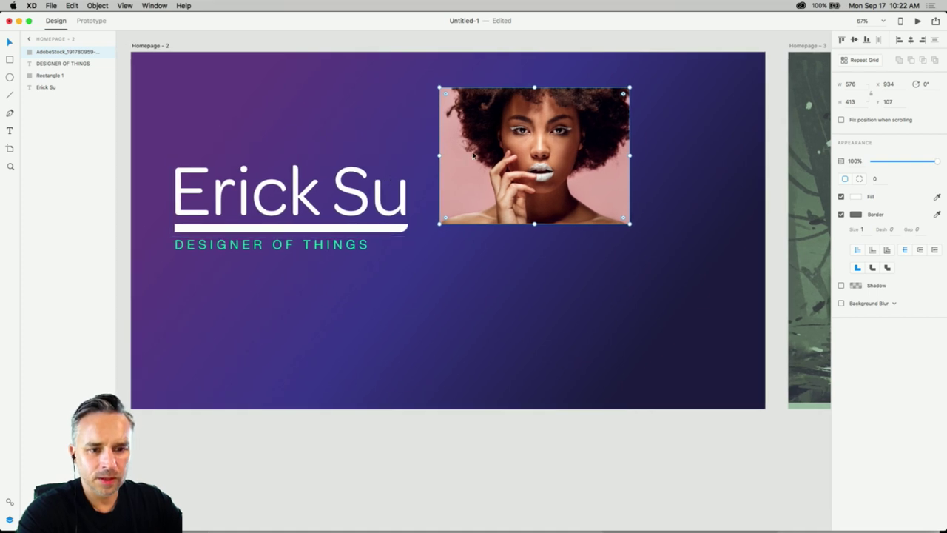
left_click_drag(474, 154, 461, 134)
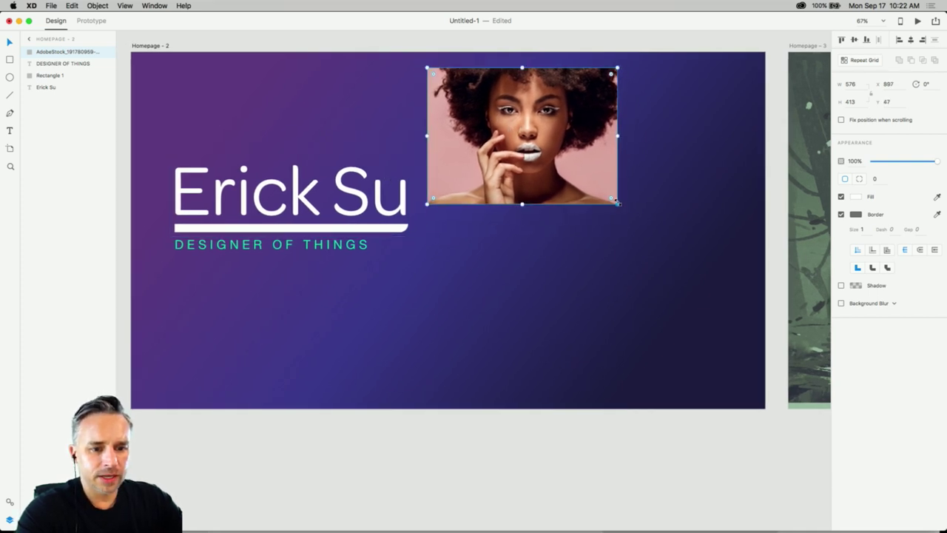
left_click_drag(616, 200, 588, 175)
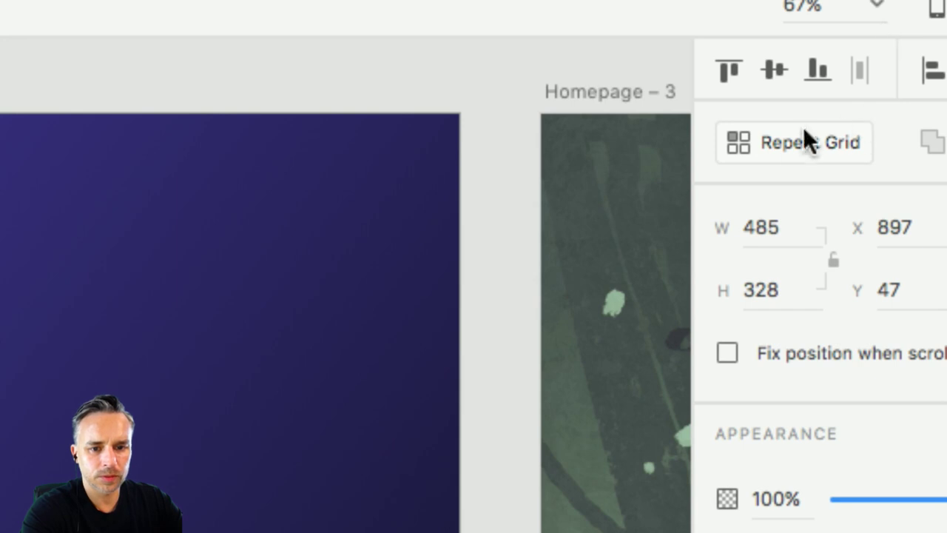
Step: Turn the portrait into a 2 × 3 Repeat Grid, then bring back the Finder photo folder
left_click(863, 59)
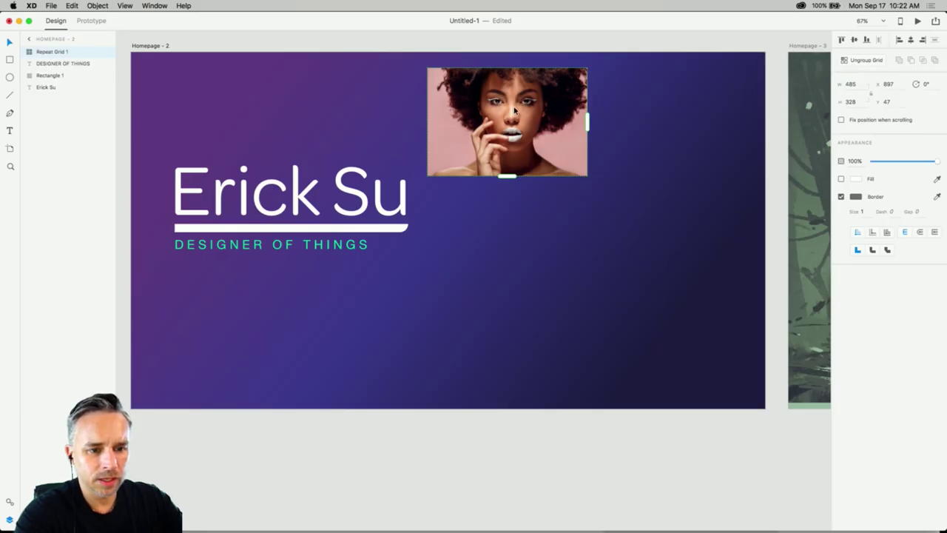
left_click_drag(498, 175, 507, 406)
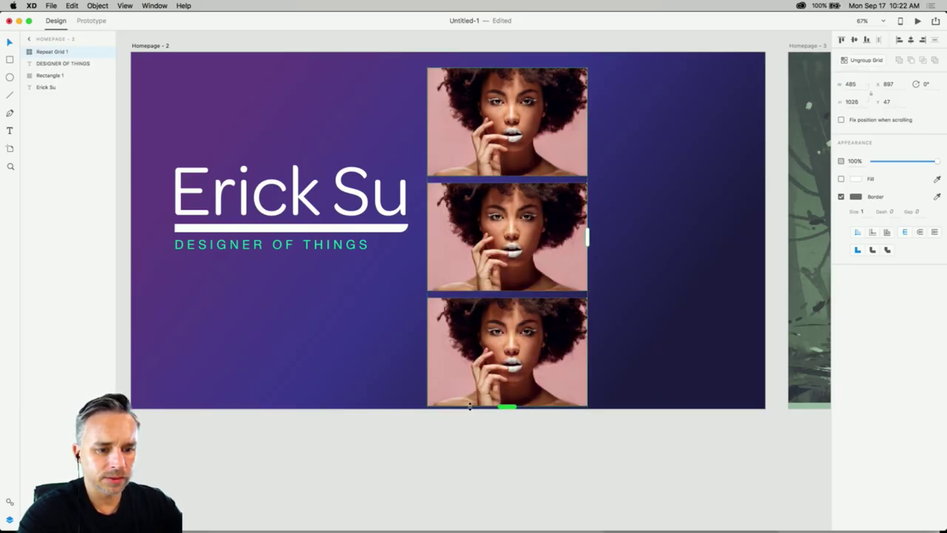
left_click_drag(587, 235, 756, 232)
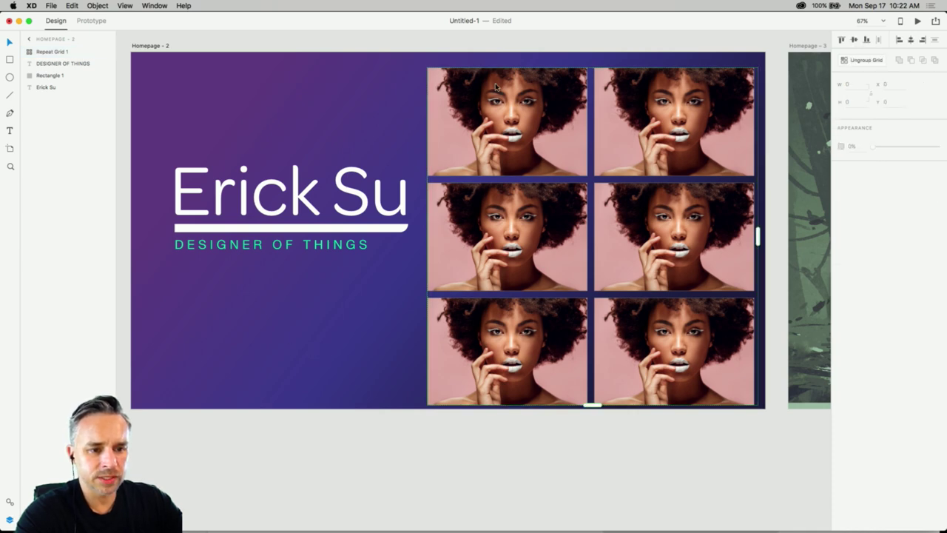
left_click(324, 521)
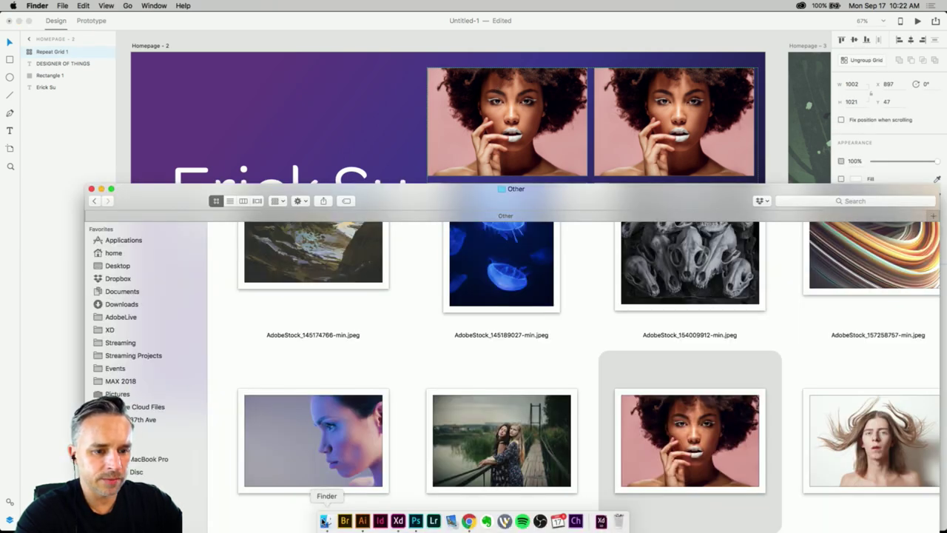
Step: Drop all Assets folder images onto the Repeat Grid to fill its six cells
left_click(560, 332)
key("super+a")
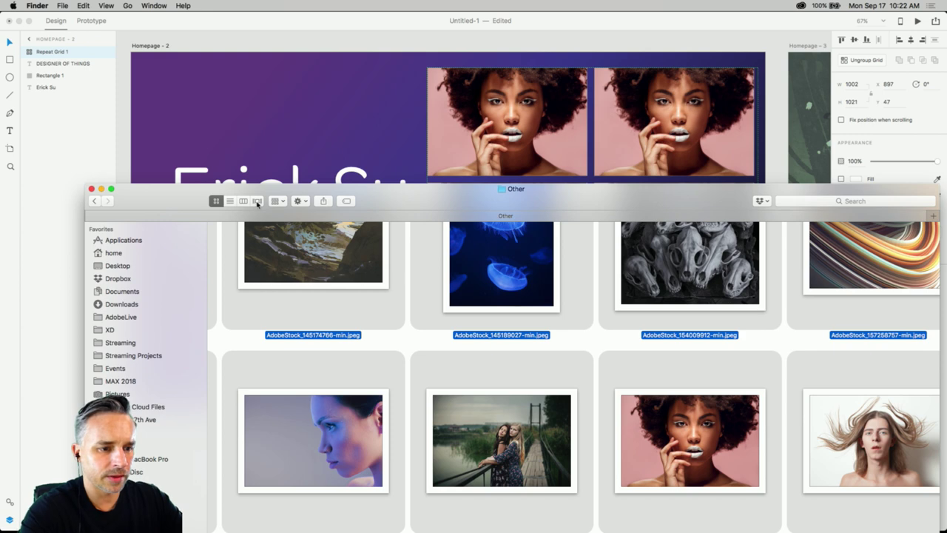
left_click(243, 201)
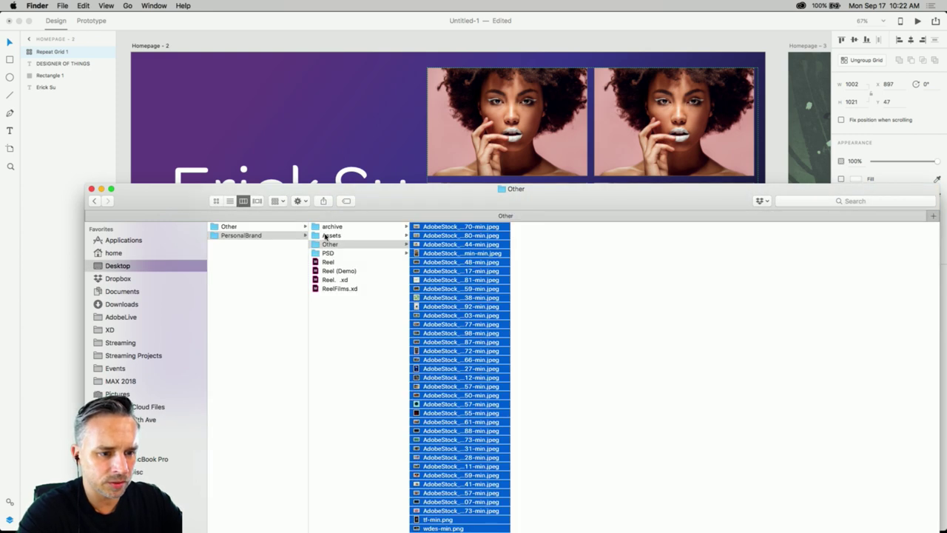
left_click(325, 235)
left_click(449, 244)
key("super+a")
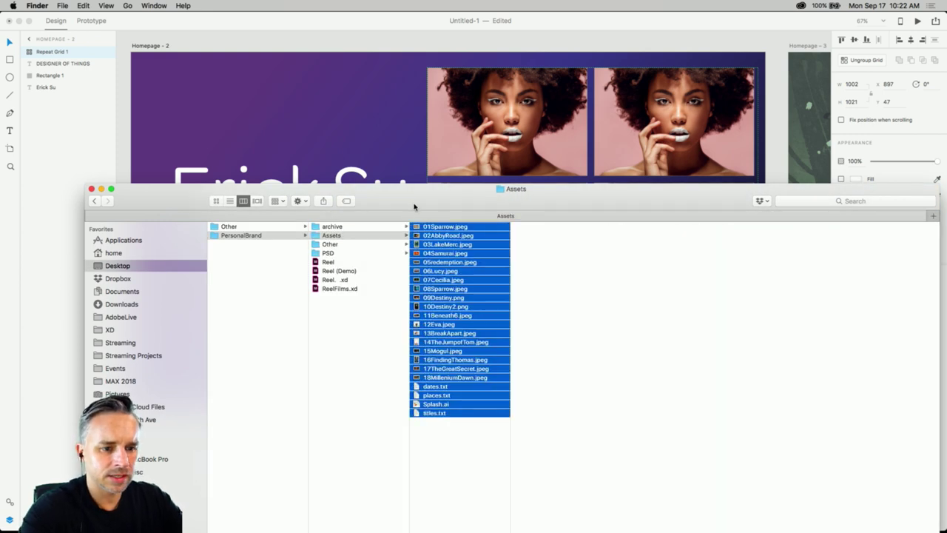
left_click_drag(415, 220, 507, 122)
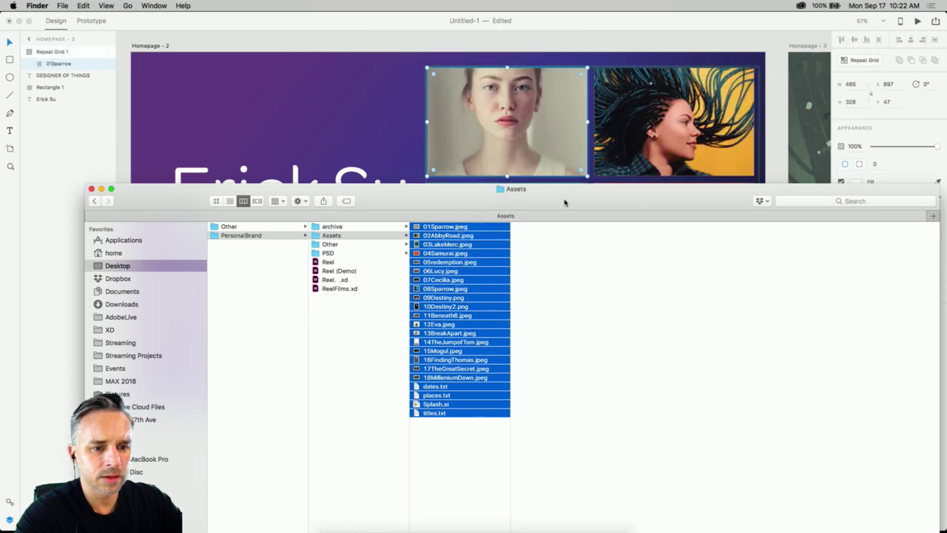
left_click_drag(583, 205, 590, 391)
Step: Back in XD, deselect the grid and select the Homepage - 2 artboard
left_click(344, 87)
left_click(343, 89)
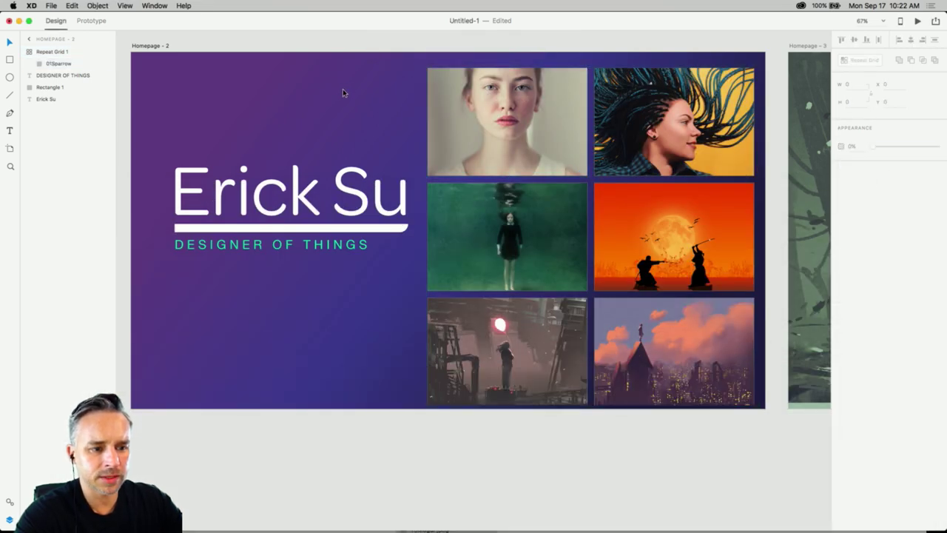
scroll(335, 82, "down", 3)
scroll(337, 82, "up", 4)
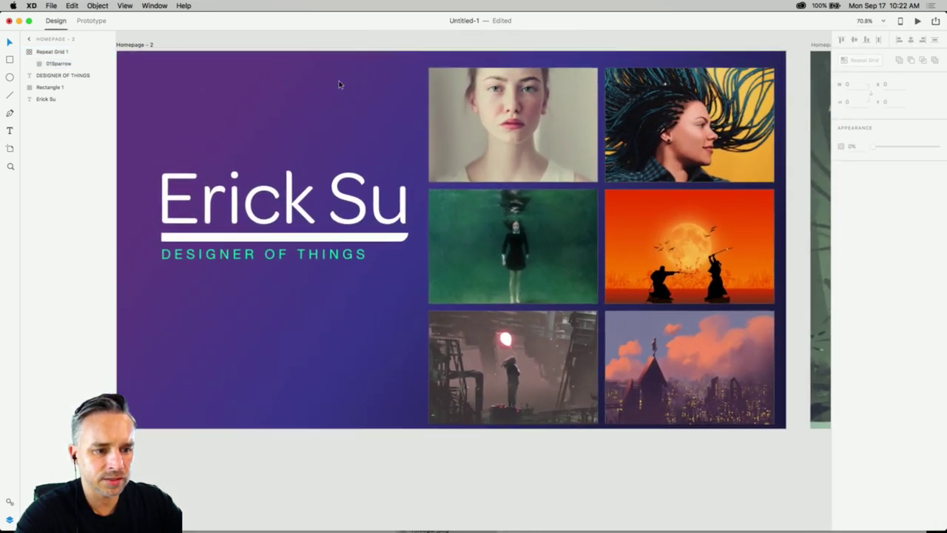
scroll(335, 69, "down", 3)
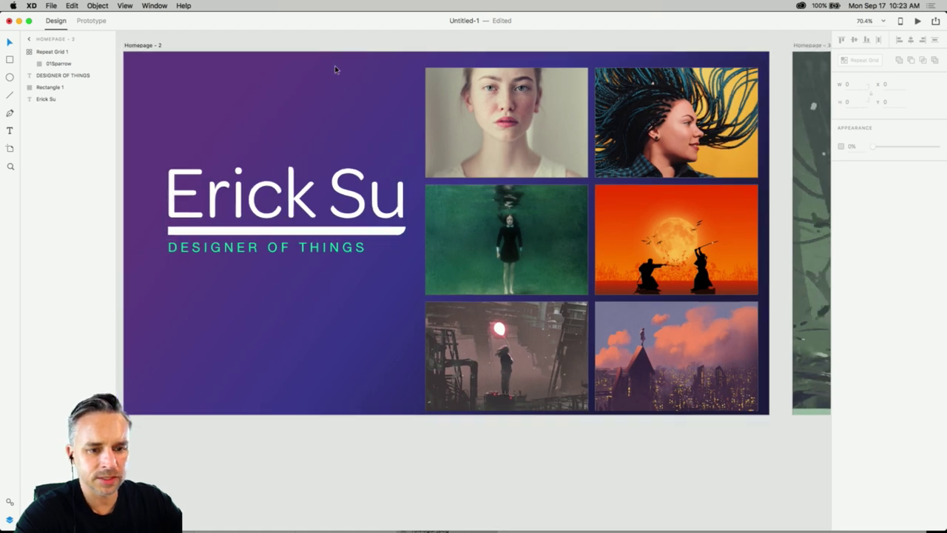
scroll(301, 103, "up", 1)
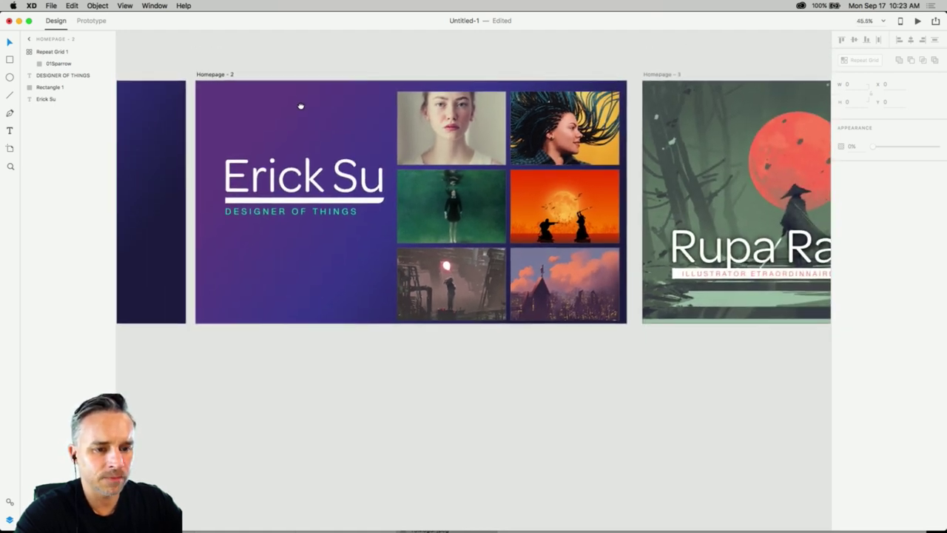
scroll(323, 112, "up", 1)
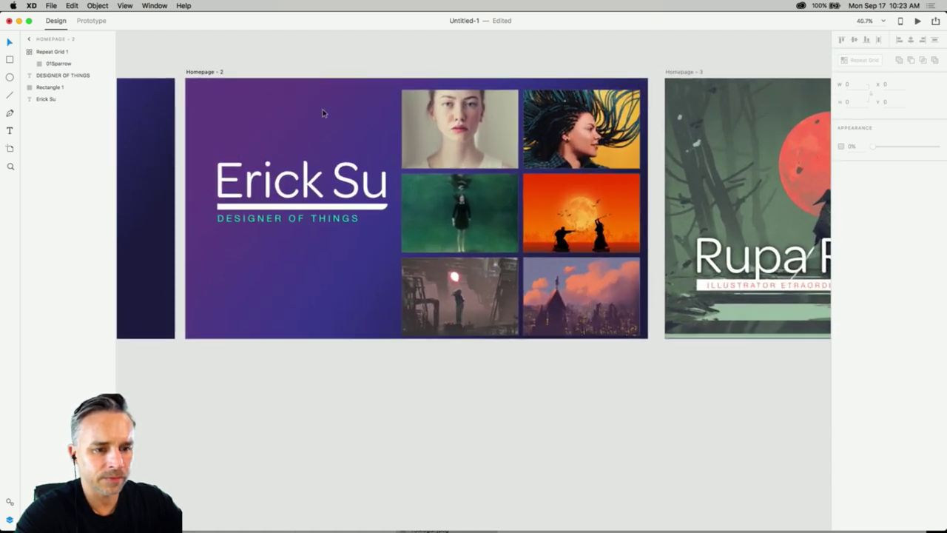
left_click(189, 74)
Step: Extend Homepage - 2 to height 2212 and stretch the photo grid to six rows
scroll(244, 67, "down", 4)
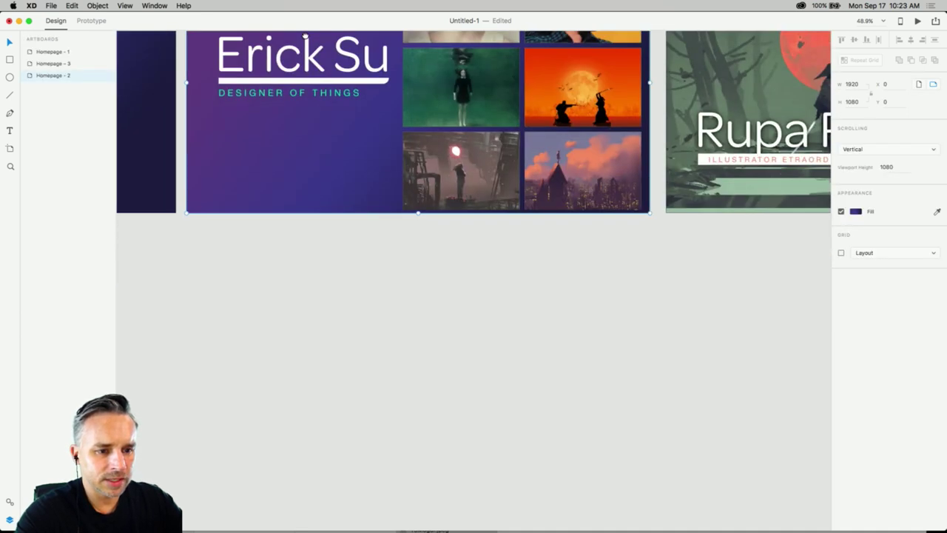
left_click_drag(418, 212, 433, 486)
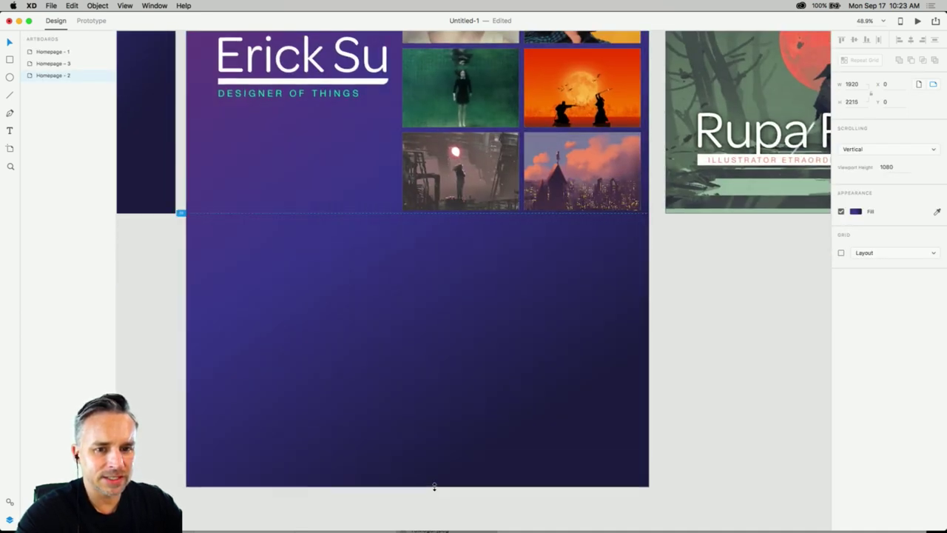
left_click(403, 209)
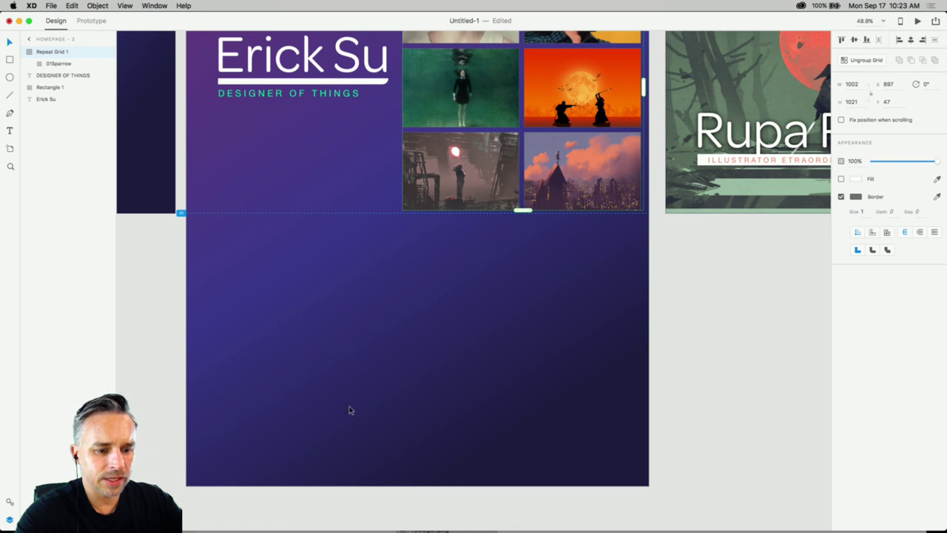
left_click_drag(523, 211, 549, 467)
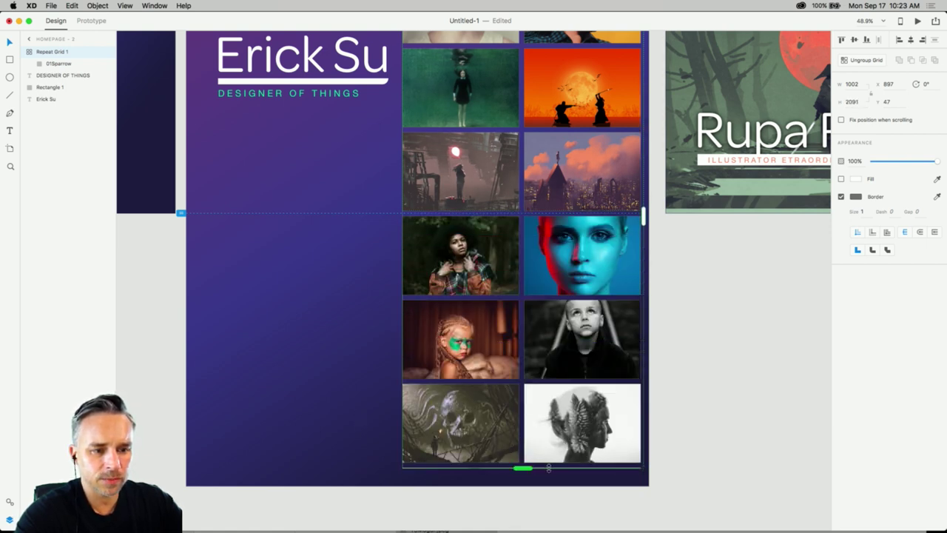
Step: Nudge the title, underline and subtitle slightly down and left
scroll(289, 90, "up", 5)
left_click(290, 84)
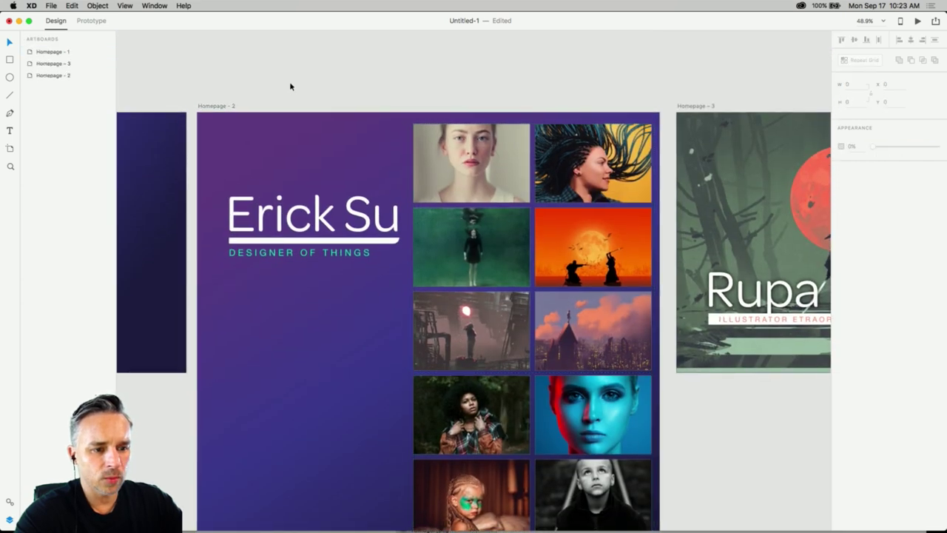
left_click(202, 106)
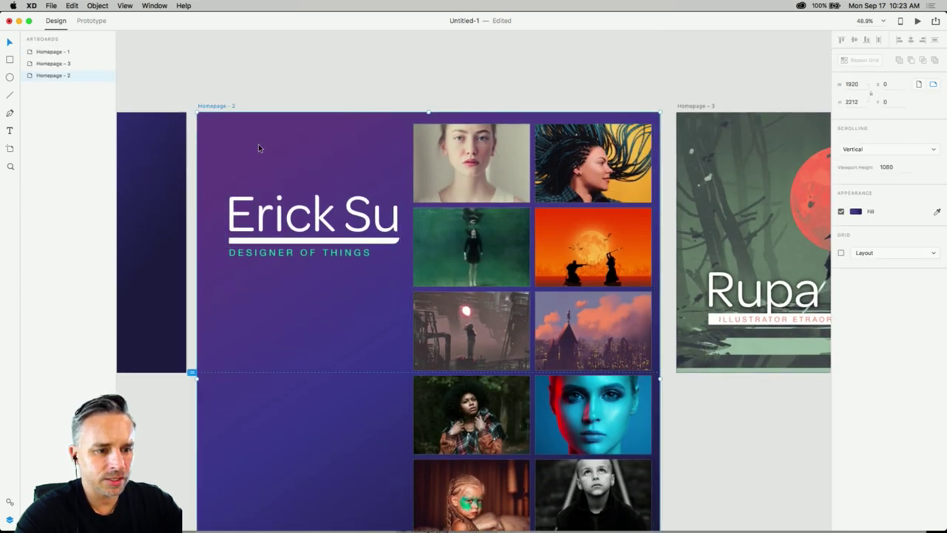
left_click_drag(260, 145, 332, 289)
left_click_drag(280, 231, 276, 246)
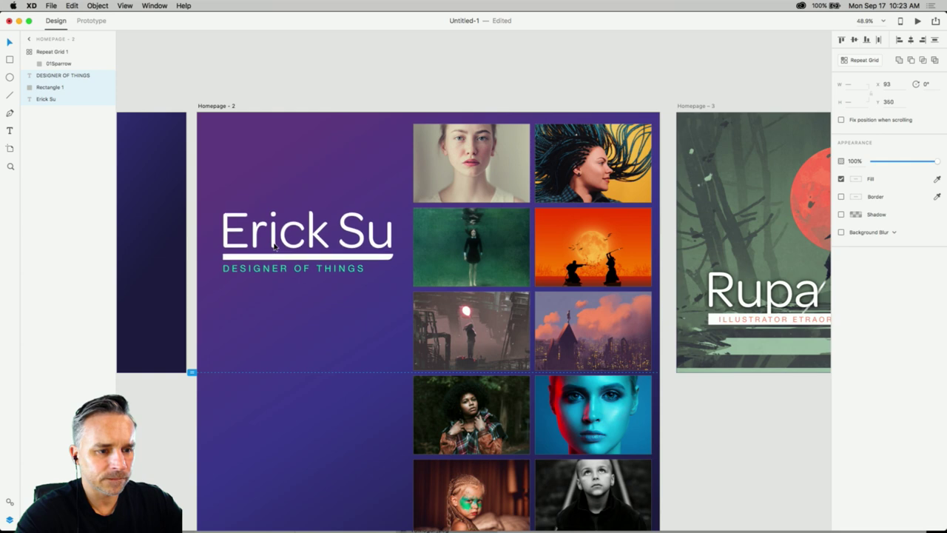
left_click(212, 108)
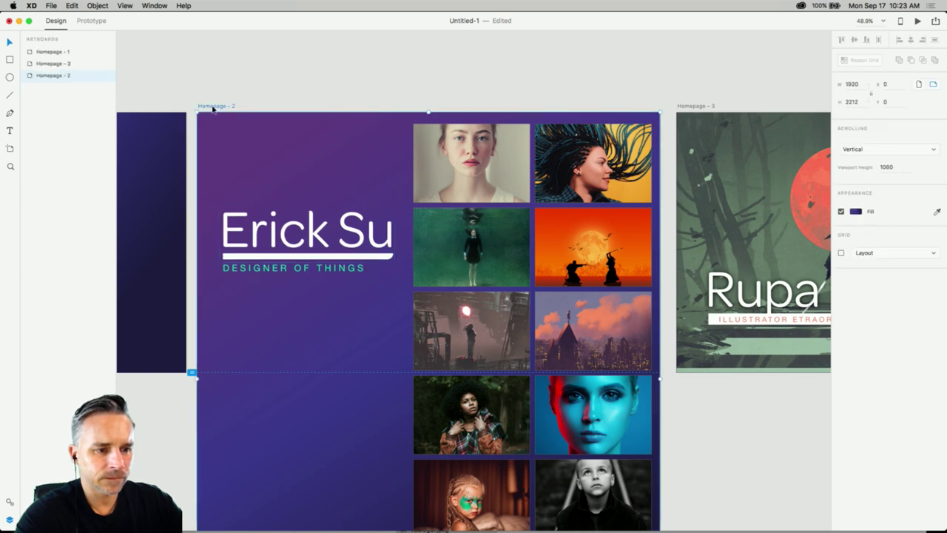
left_click(918, 22)
left_click_drag(393, 35, 346, 19)
scroll(541, 196, "down", 5)
scroll(541, 196, "down", 7)
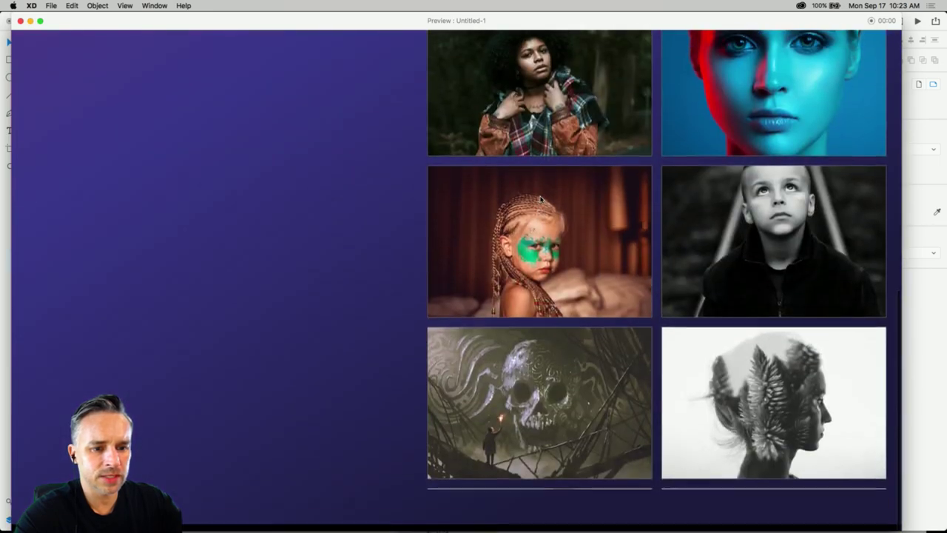
scroll(540, 196, "up", 11)
scroll(540, 196, "down", 11)
scroll(541, 198, "up", 11)
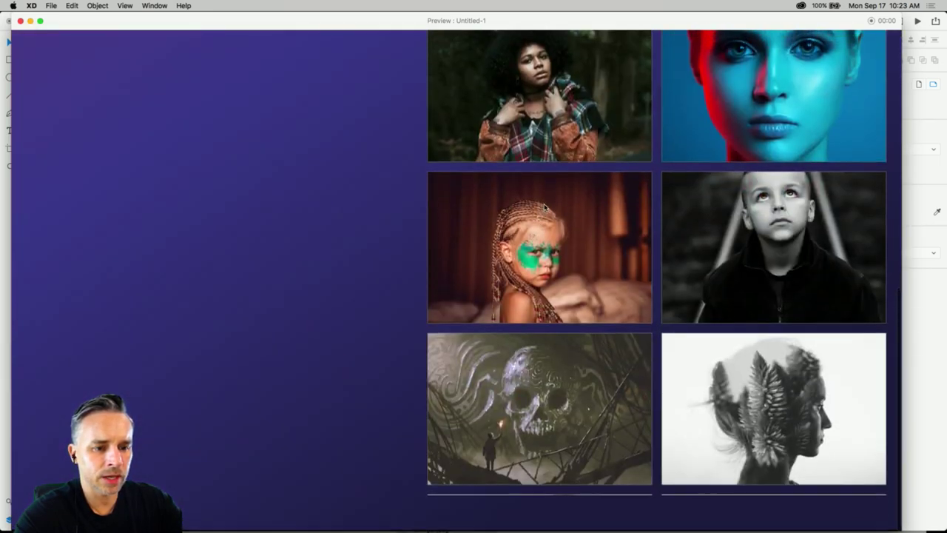
scroll(490, 196, "down", 11)
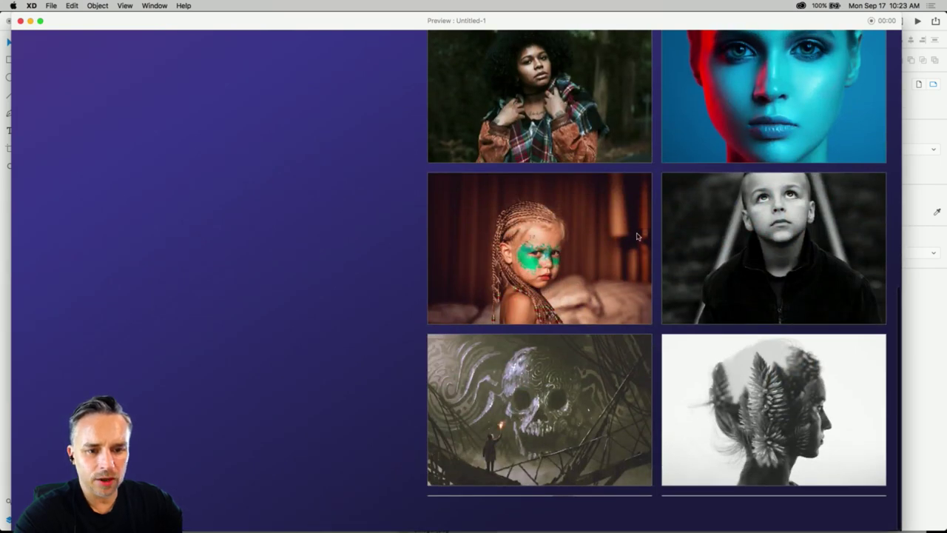
scroll(637, 237, "up", 11)
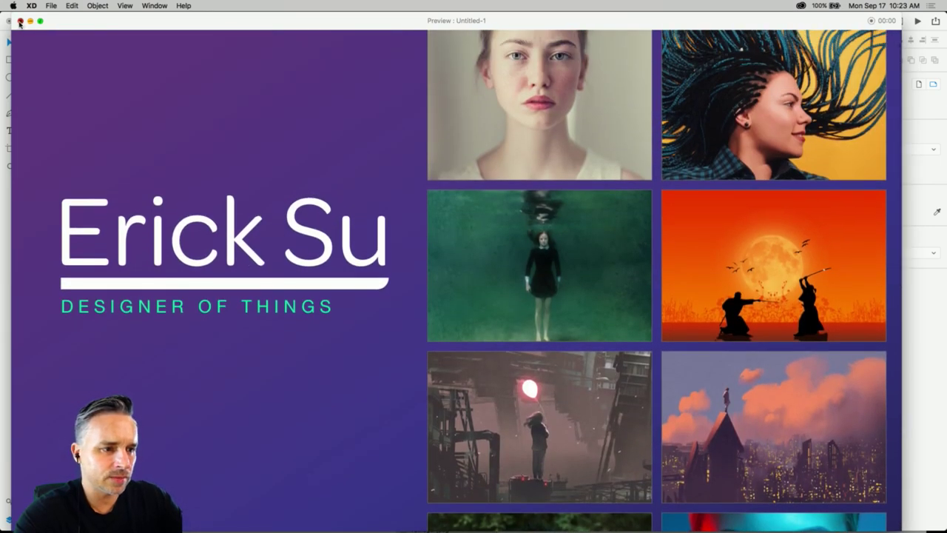
left_click(20, 23)
Step: Group the title, underline and subtitle as Group 1 with Fix position when scrolling
left_click_drag(247, 158, 324, 326)
right_click(291, 224)
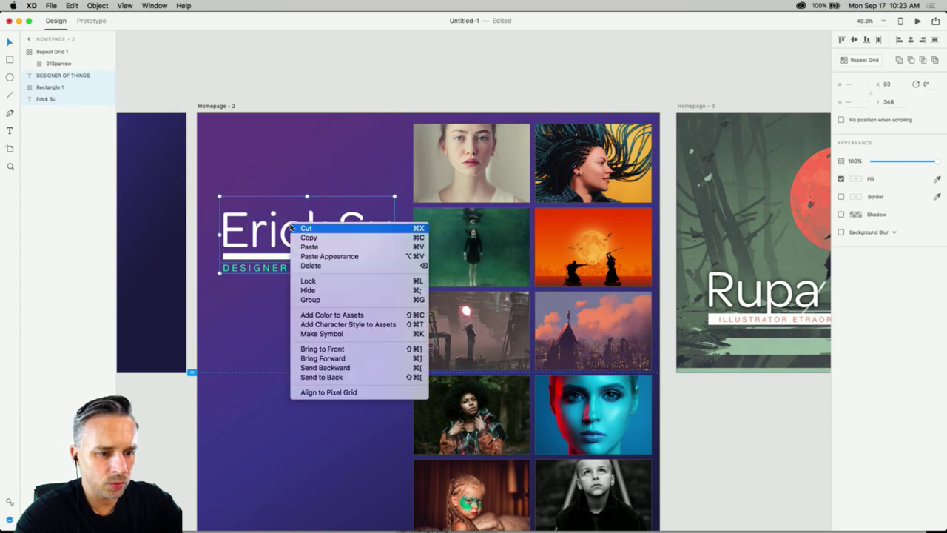
left_click(328, 300)
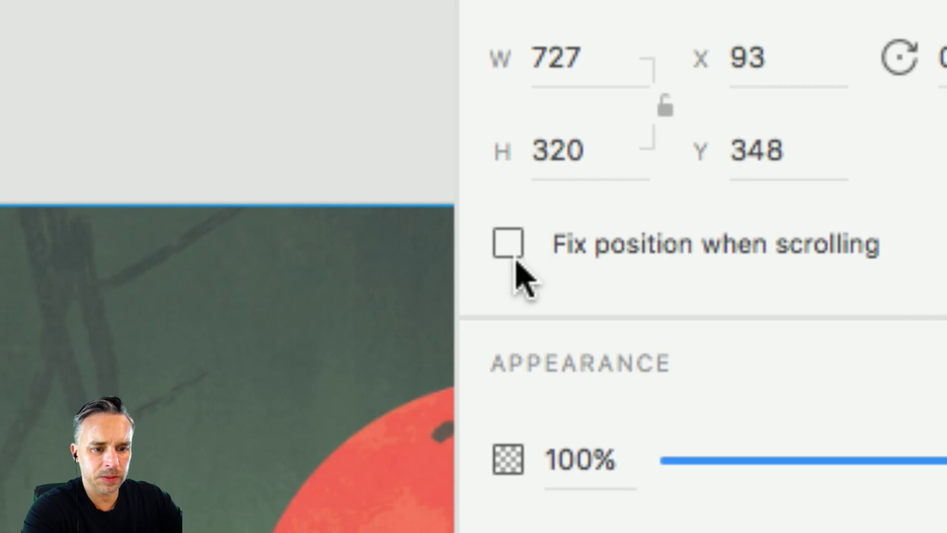
left_click(510, 248)
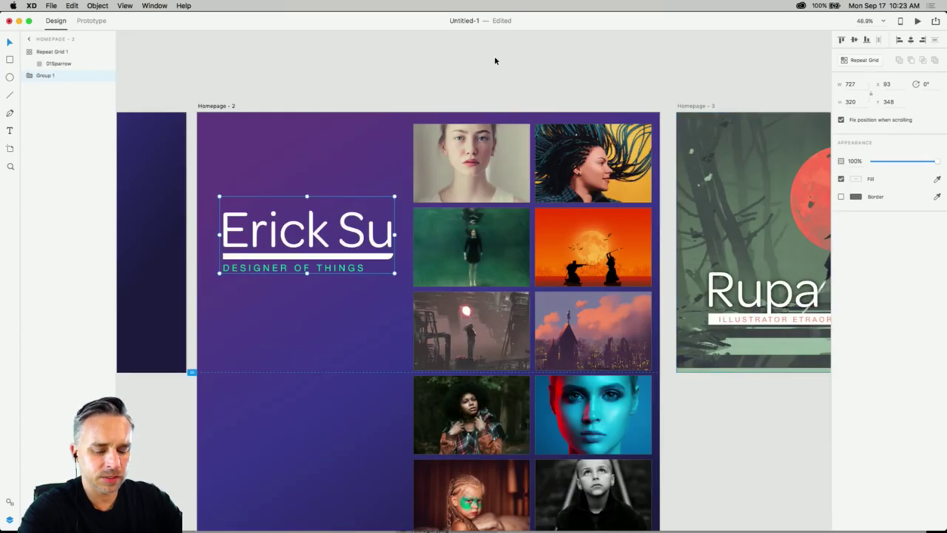
left_click(495, 61)
Step: Lengthen the Homepage - 2 artboard to H 2791
key("super+minus")
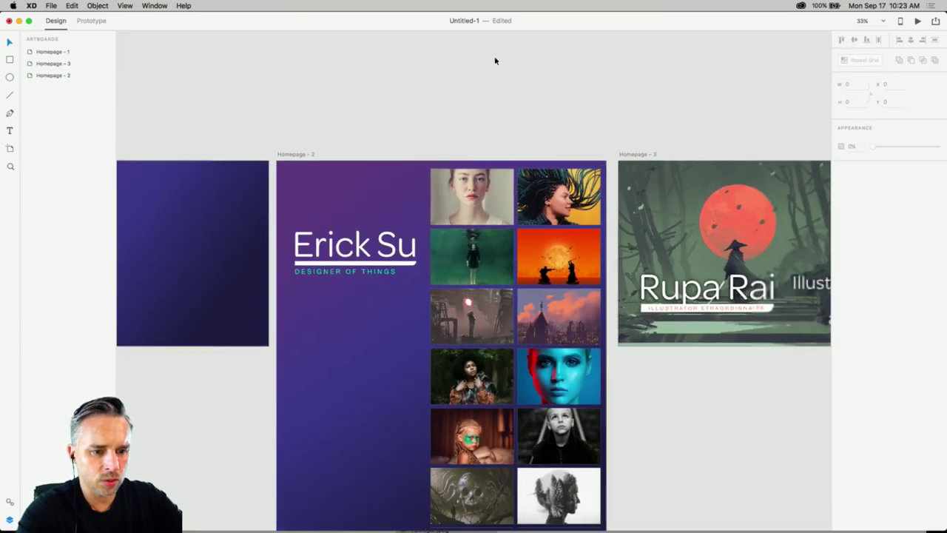
scroll(481, 148, "down", 1)
scroll(472, 179, "down", 2)
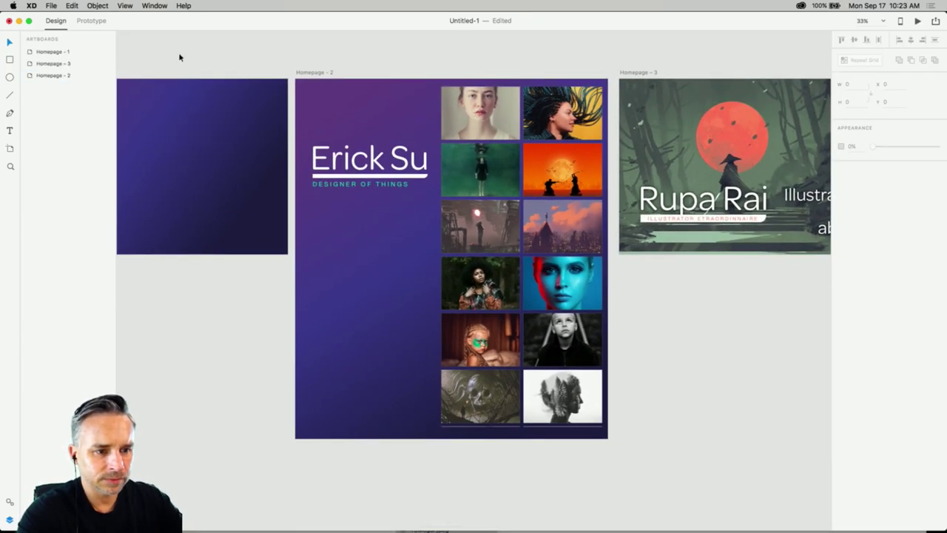
left_click(311, 74)
left_click_drag(451, 437, 451, 530)
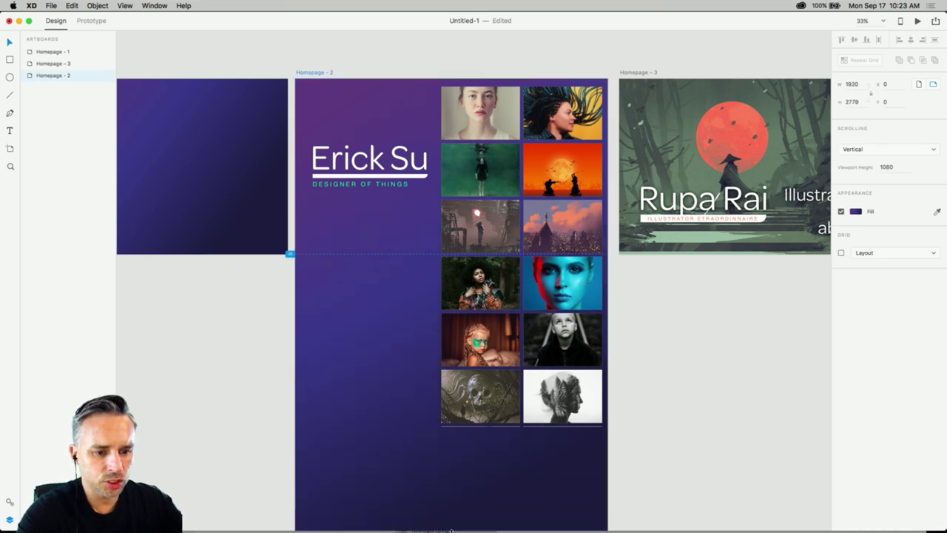
scroll(408, 427, "down", 1)
Step: Extend the Homepage - 2 photo grid by another row of photos, to eight rows
left_click(485, 353)
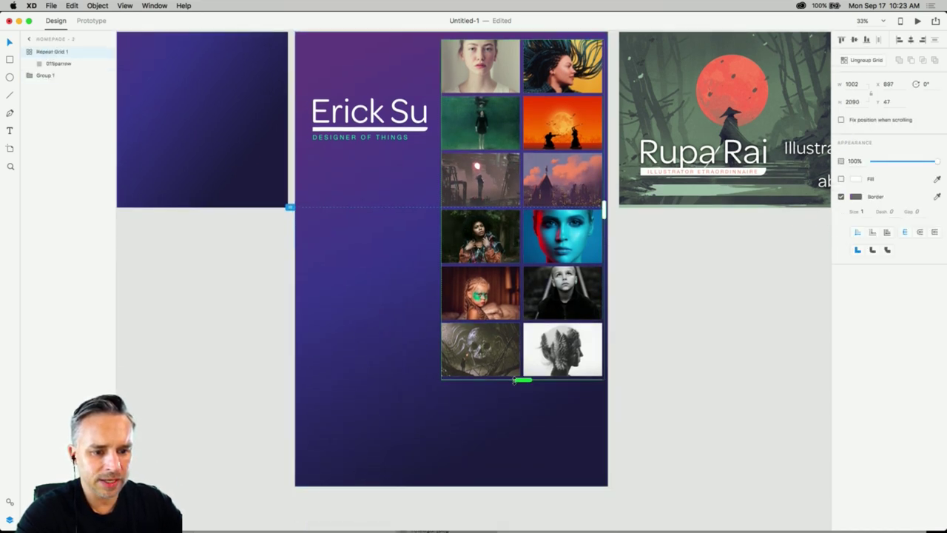
left_click_drag(524, 381, 534, 492)
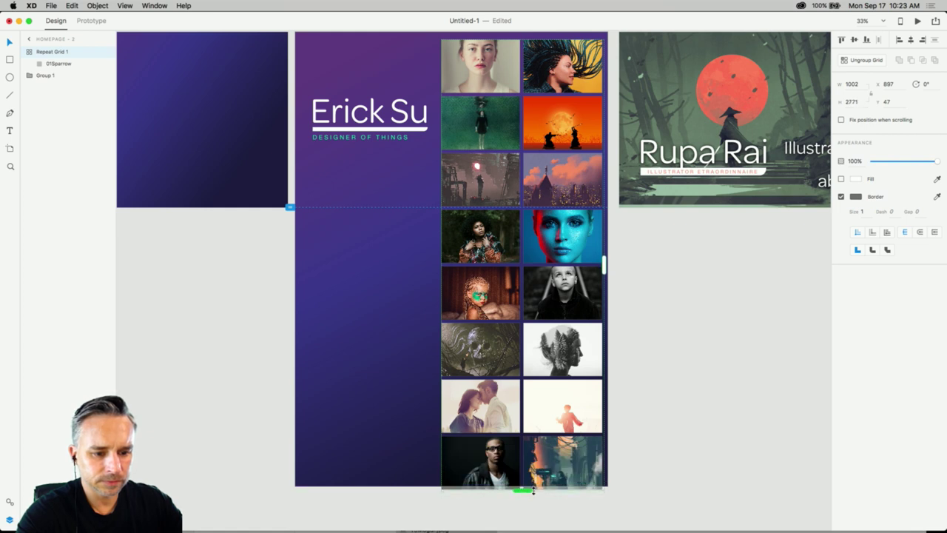
left_click(398, 458)
Step: Lengthen the Homepage - 2 artboard slightly, to about 2848 tall
scroll(313, 59, "up", 3)
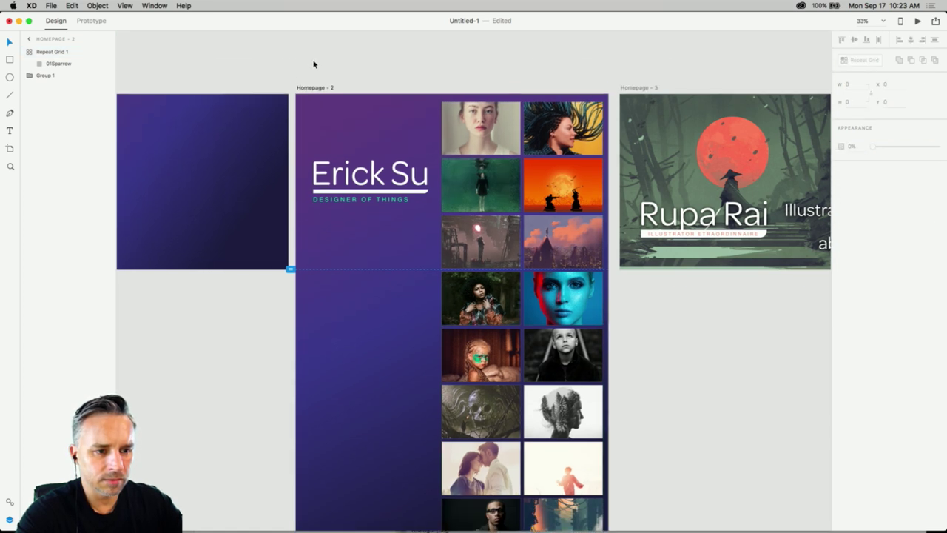
left_click(313, 89)
scroll(397, 353, "down", 5)
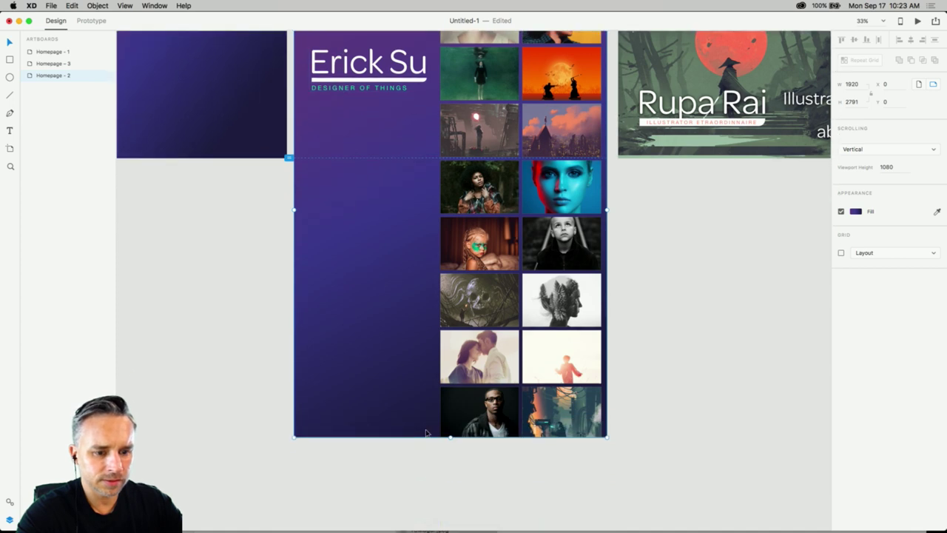
left_click_drag(450, 437, 449, 446)
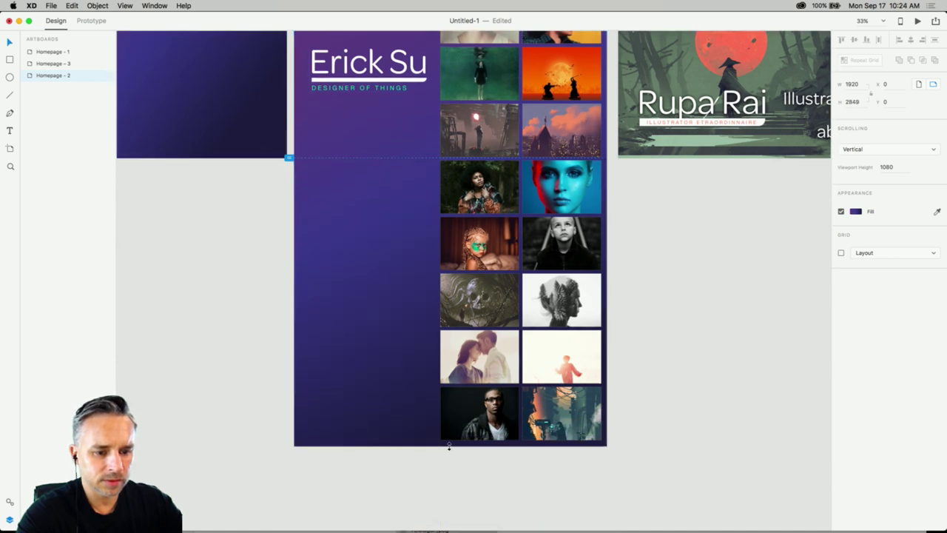
left_click(225, 319)
Step: Select the Homepage - 2 artboard as the page to preview
scroll(370, 365, "up", 3)
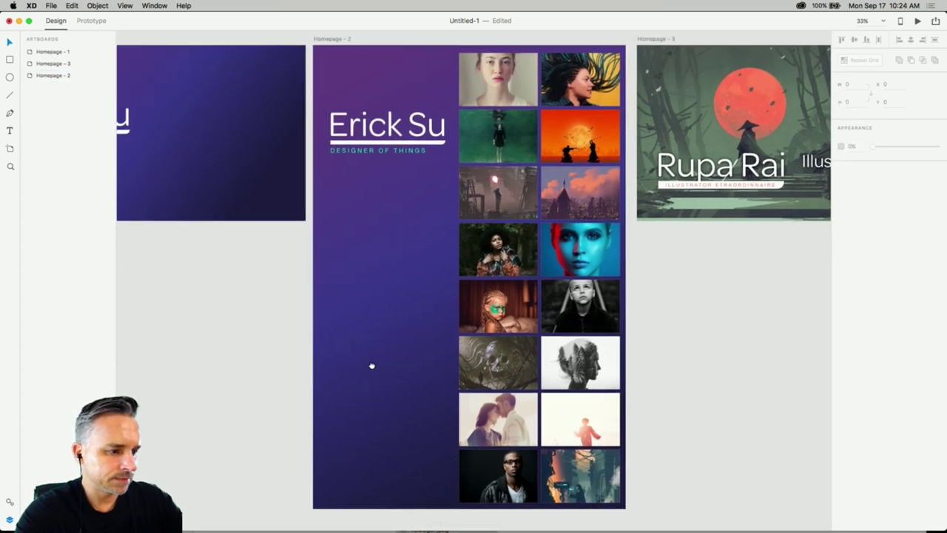
scroll(238, 102, "left", 1)
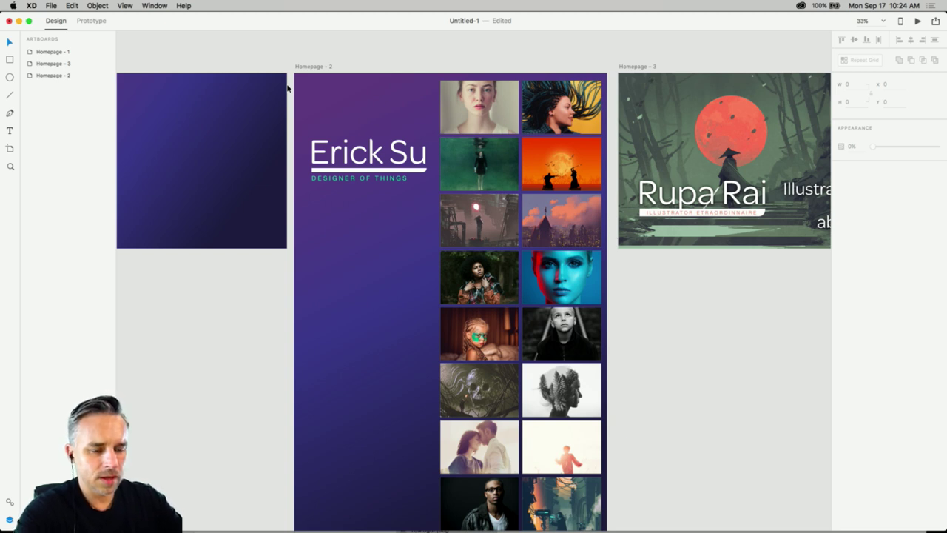
left_click(302, 67)
scroll(318, 77, "down", 2)
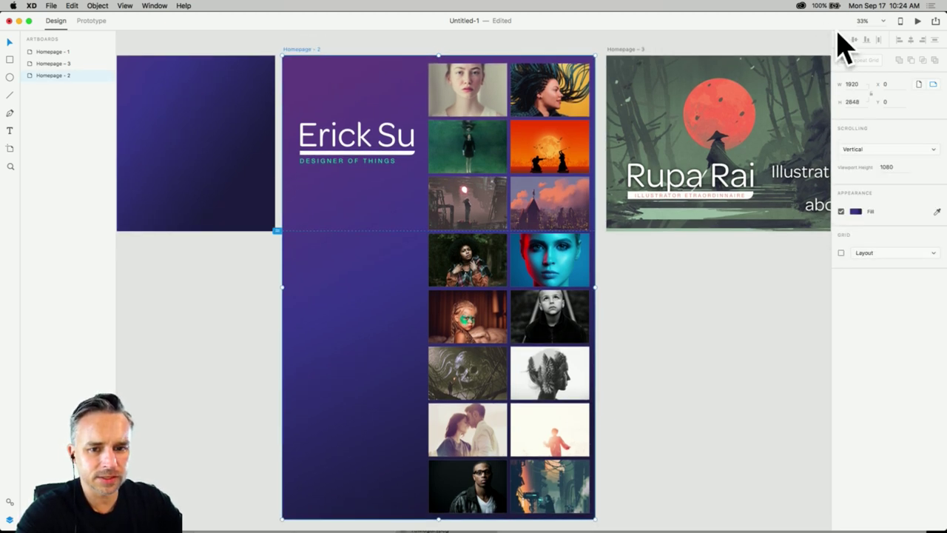
Step: Preview Homepage - 2 and scroll it with Erick Su fixed, then close it and reselect the photo grid
left_click(918, 22)
scroll(382, 166, "down", 5)
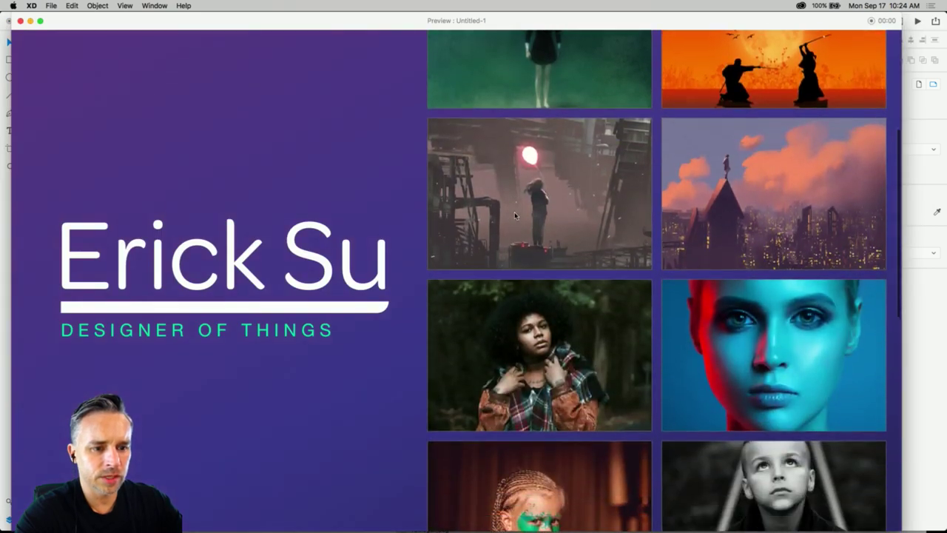
scroll(476, 212, "down", 10)
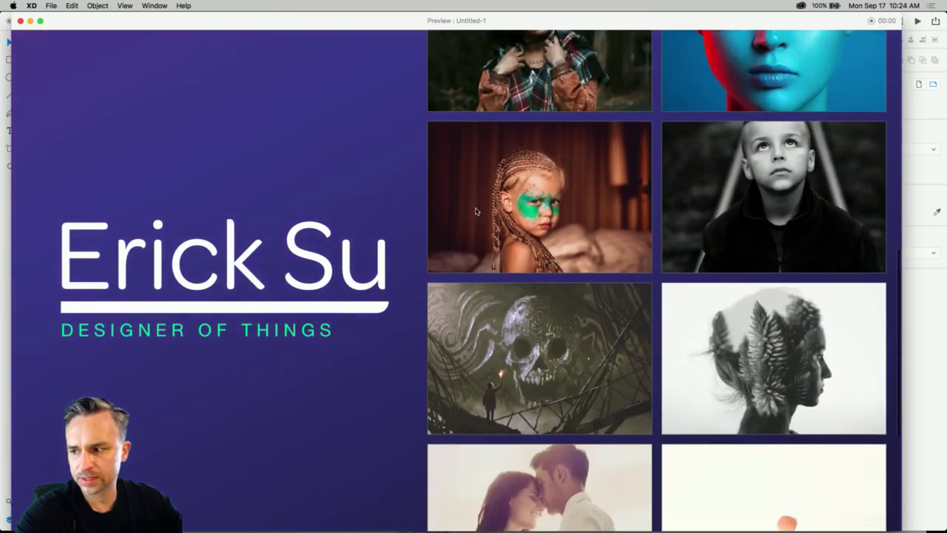
scroll(476, 213, "up", 5)
scroll(476, 213, "up", 10)
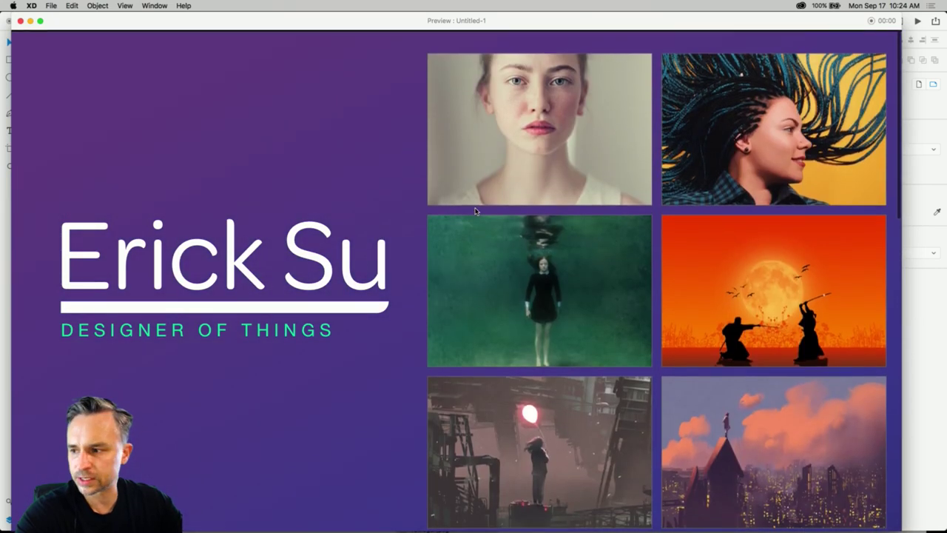
scroll(476, 213, "down", 2)
scroll(476, 212, "down", 15)
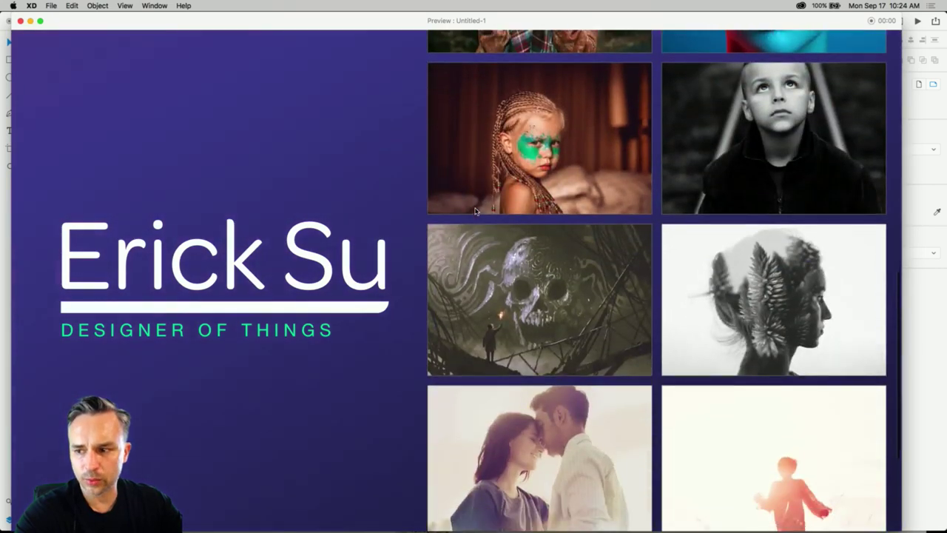
scroll(476, 212, "up", 15)
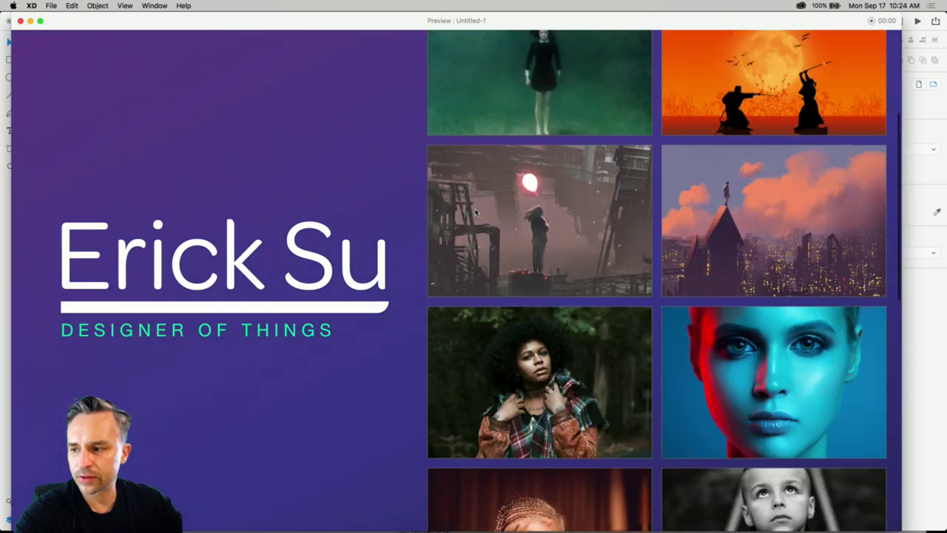
scroll(475, 213, "down", 13)
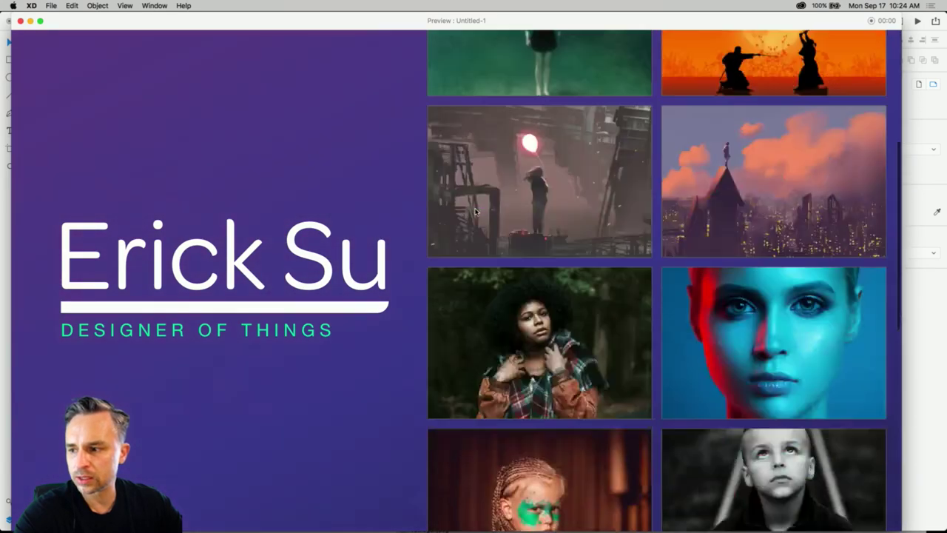
scroll(476, 212, "up", 13)
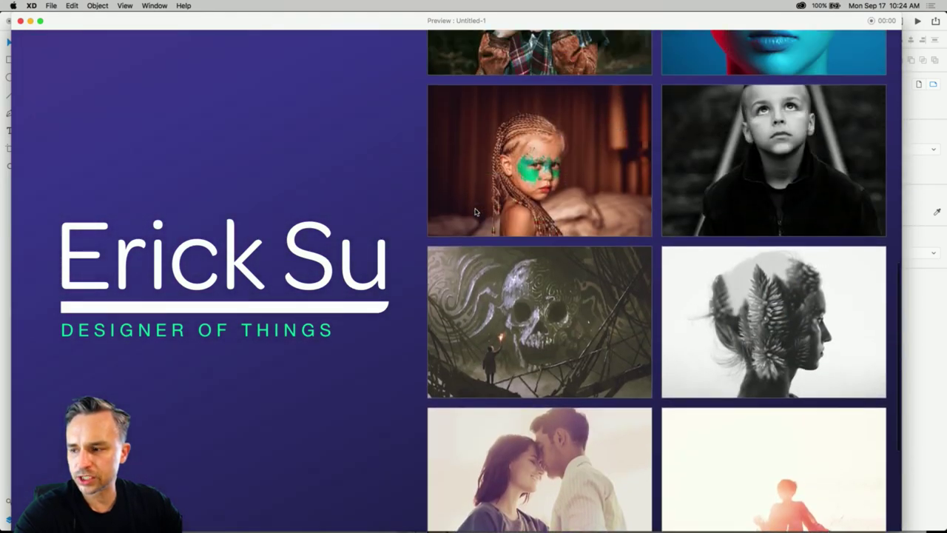
scroll(476, 213, "up", 3)
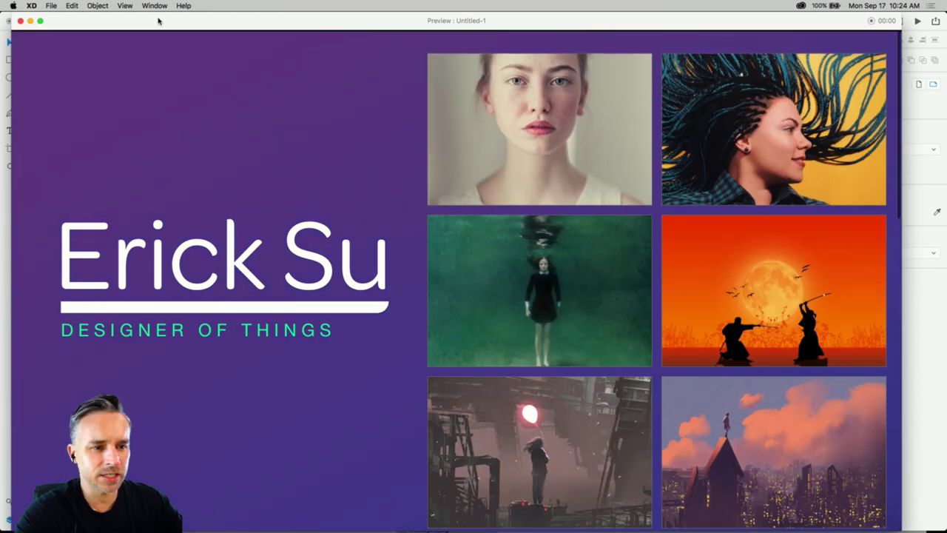
left_click(20, 21)
left_click(448, 101)
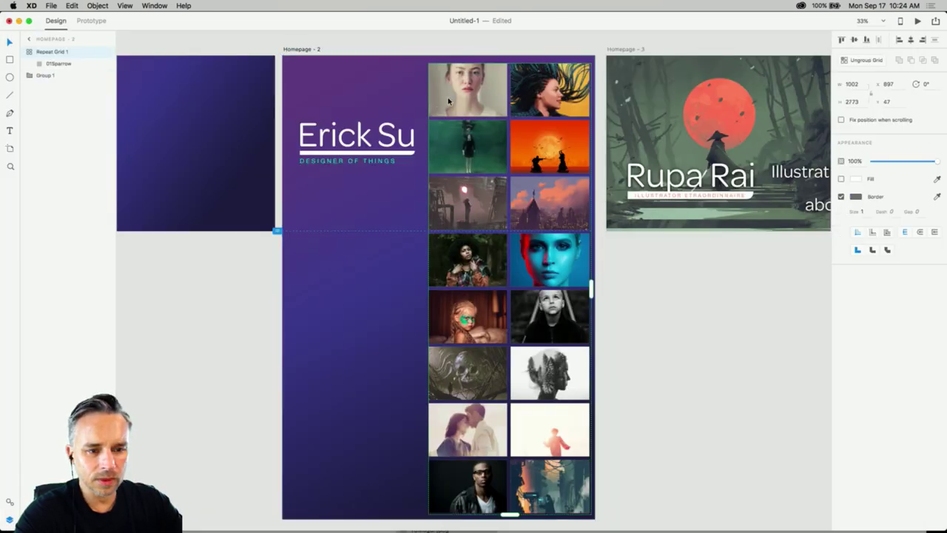
Step: Give every grid photo a #FFFFFF border of size 15 with a rounded join
scroll(492, 64, "up", 5)
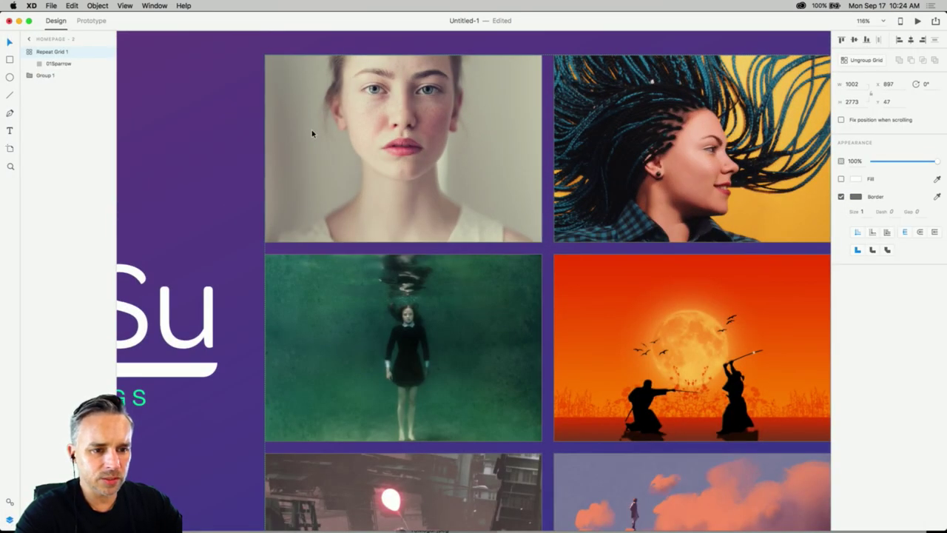
scroll(312, 131, "up", 2)
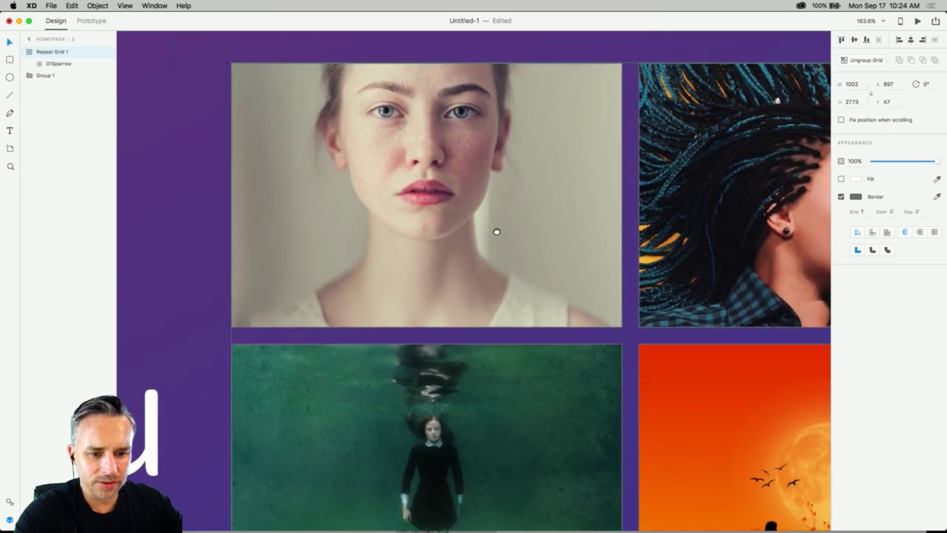
scroll(613, 323, "up", 6)
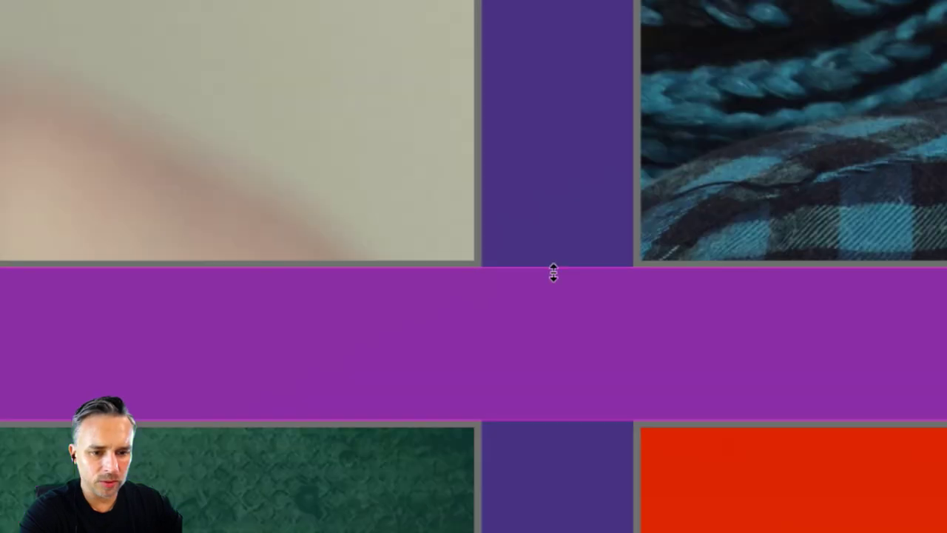
scroll(217, 47, "down", 6)
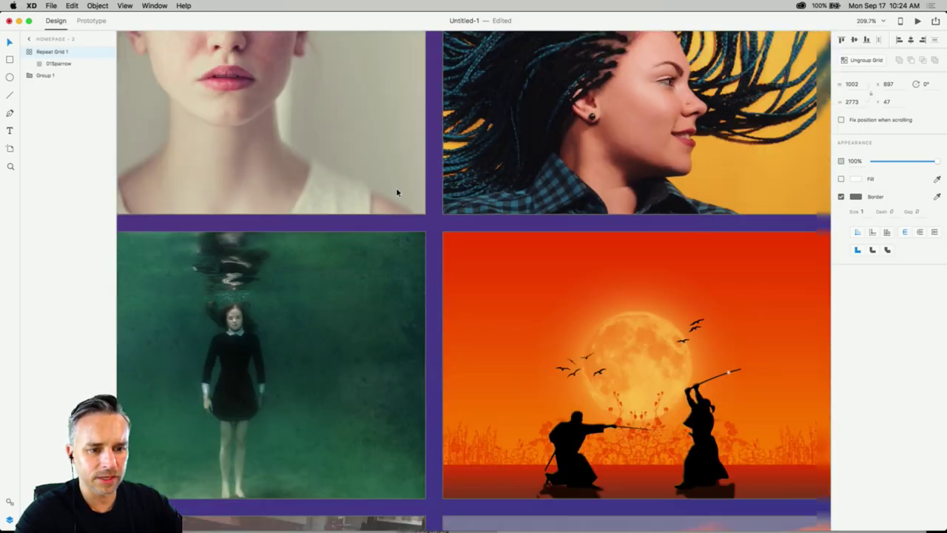
scroll(396, 191, "down", 5)
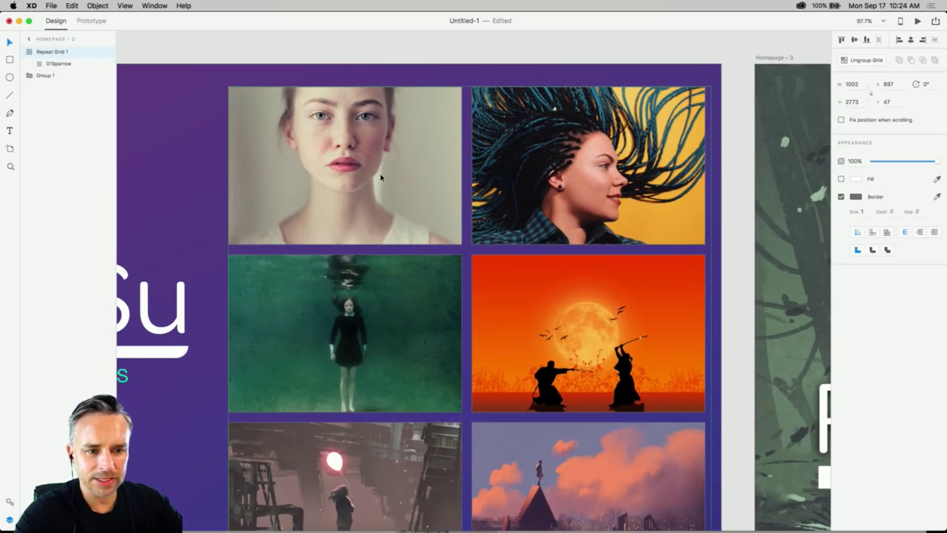
double_click(381, 176)
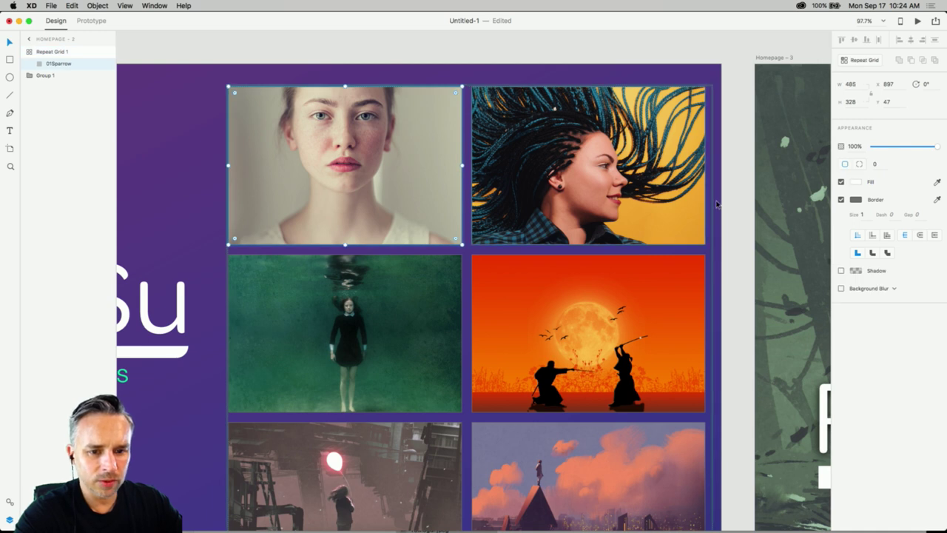
left_click(856, 201)
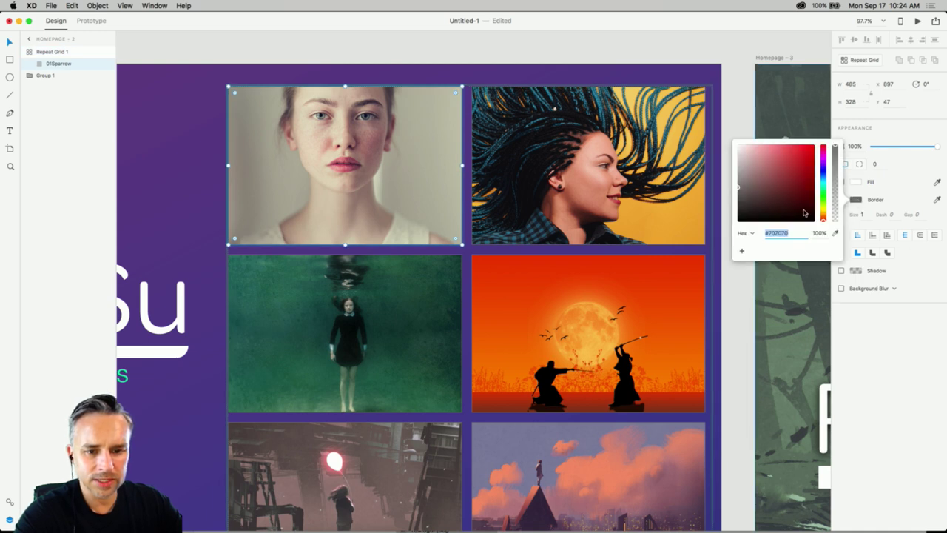
left_click(890, 203)
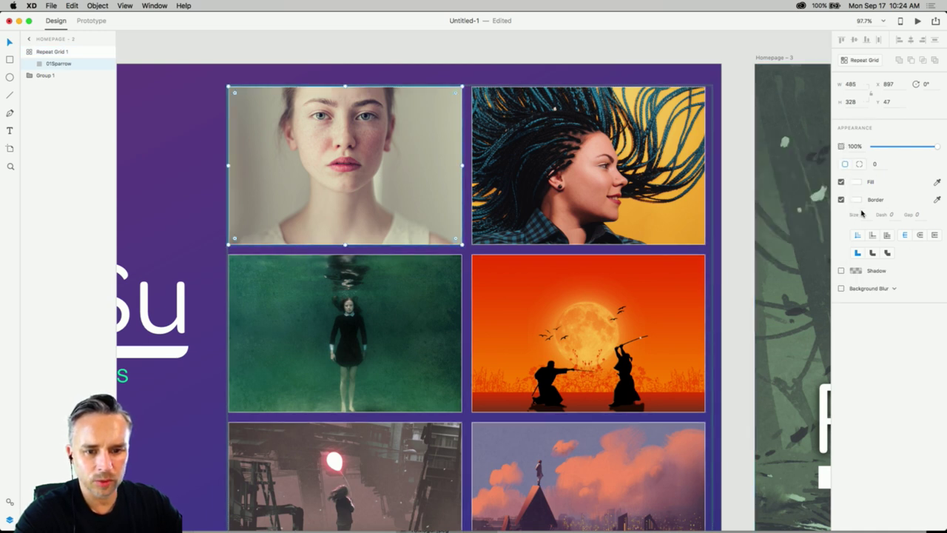
key("Return")
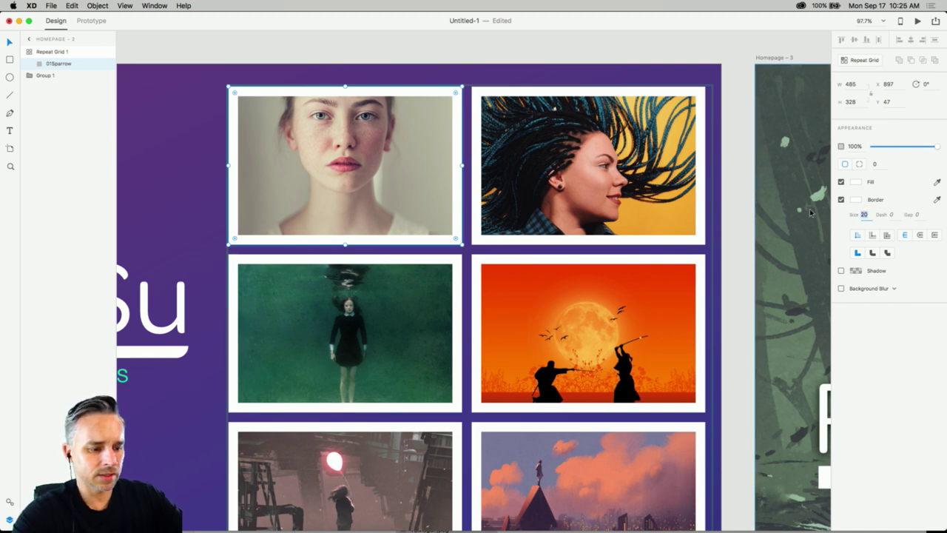
type("5")
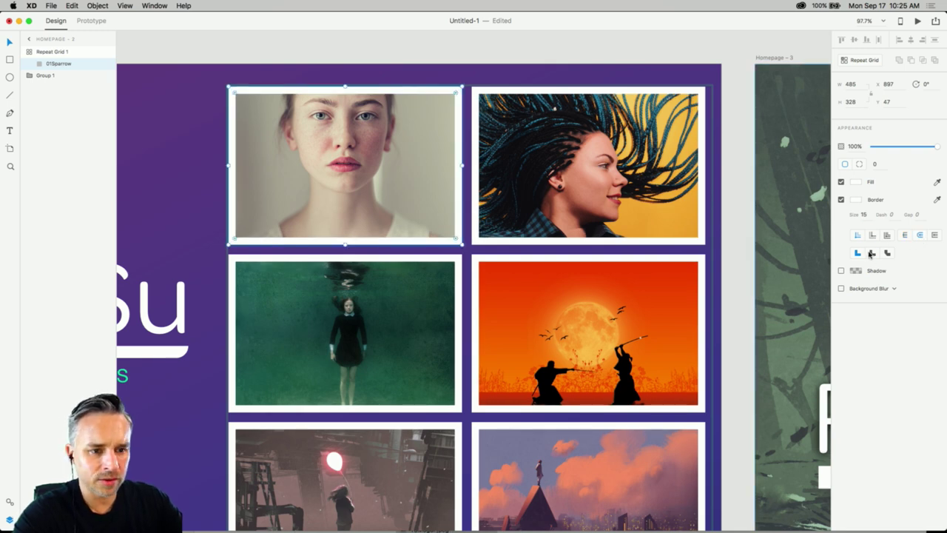
left_click(872, 253)
Step: Deselect and zoom out to inspect the photo borders across the artboards
left_click(182, 117)
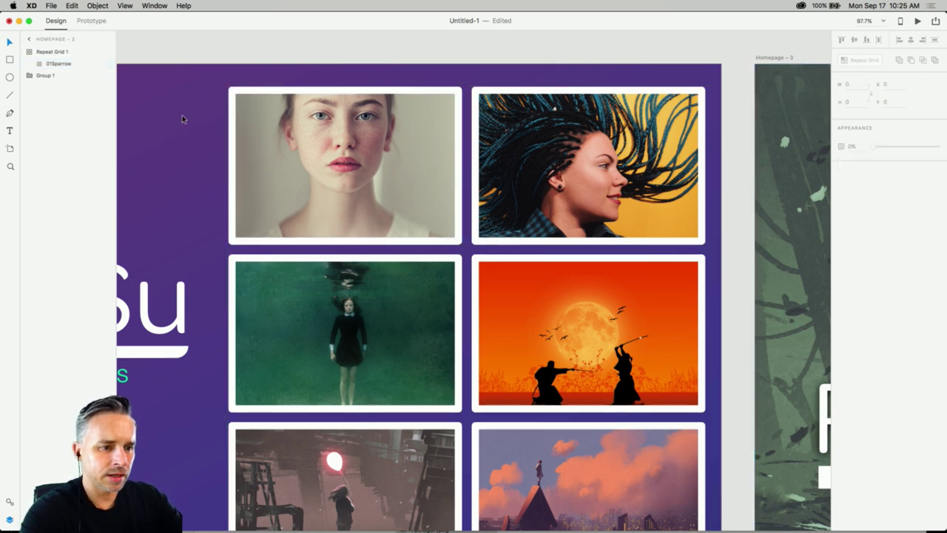
left_click_drag(155, 139, 334, 158)
scroll(409, 395, "up", 5)
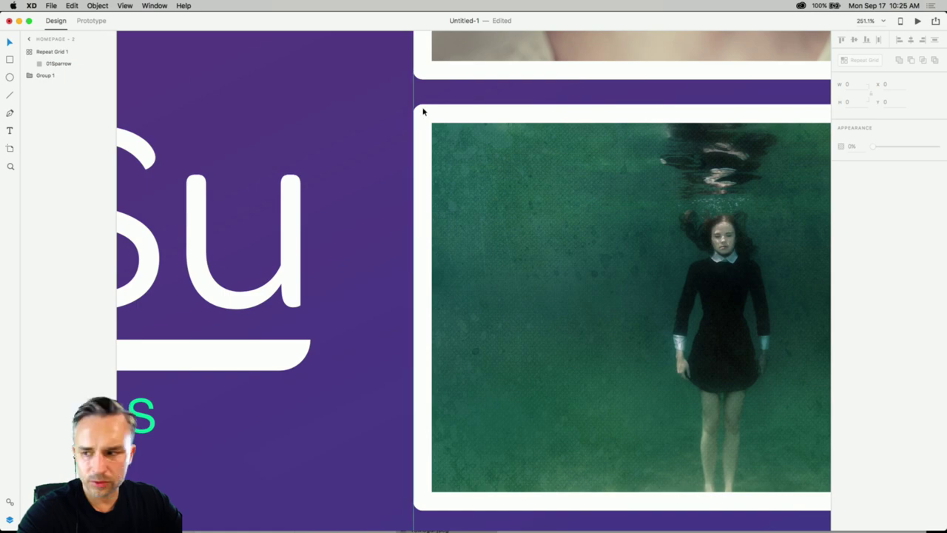
scroll(422, 112, "down", 5)
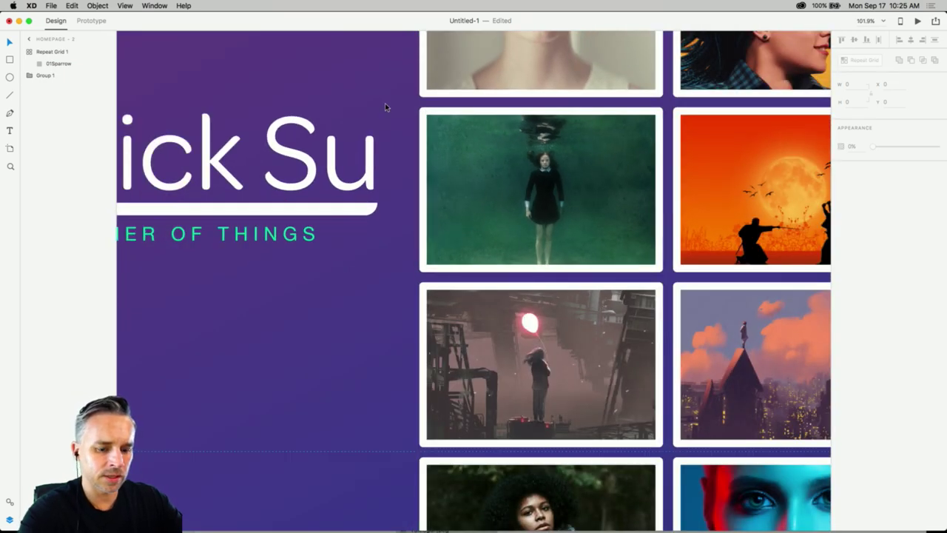
key("super+minus")
key("super+minus")
key("super+minus")
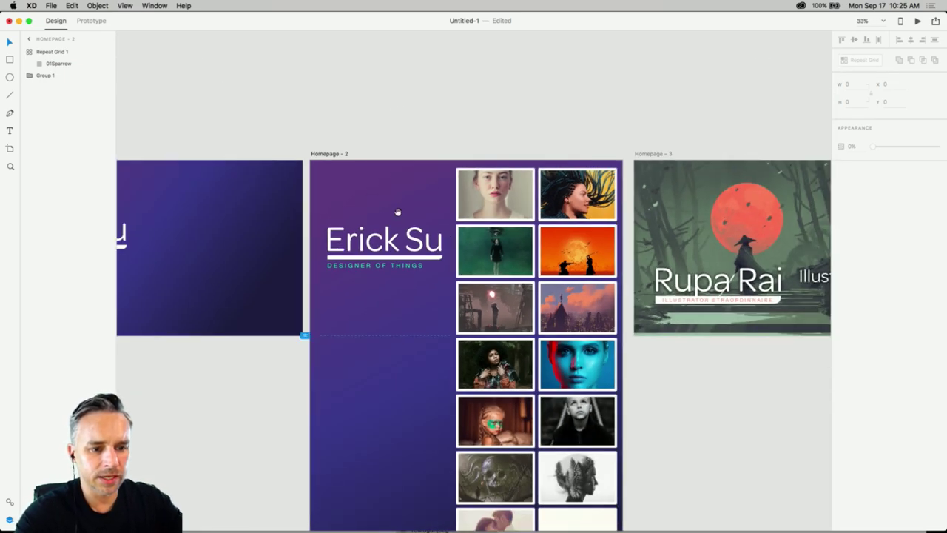
left_click_drag(398, 213, 315, 96)
Step: Preview Homepage - 2 again, scrolling through it before closing the preview
left_click(249, 52)
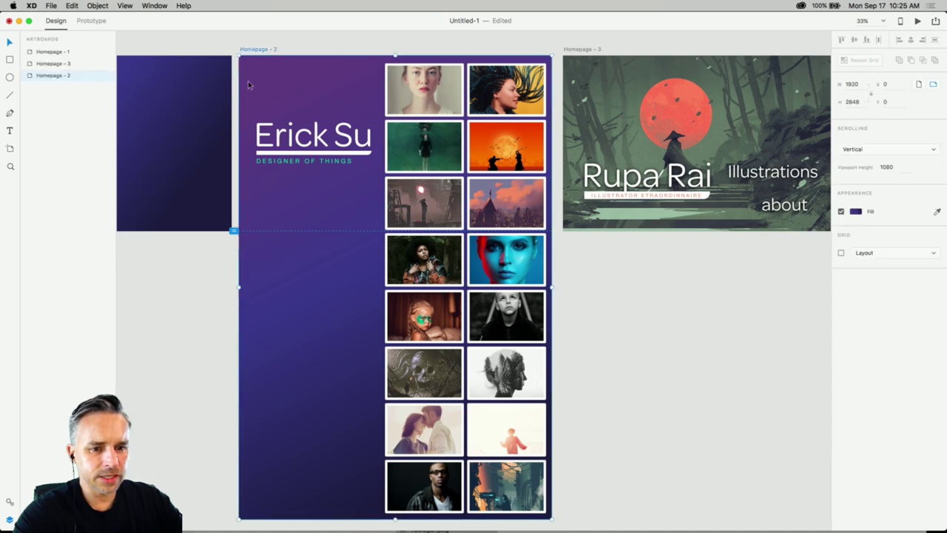
left_click(918, 22)
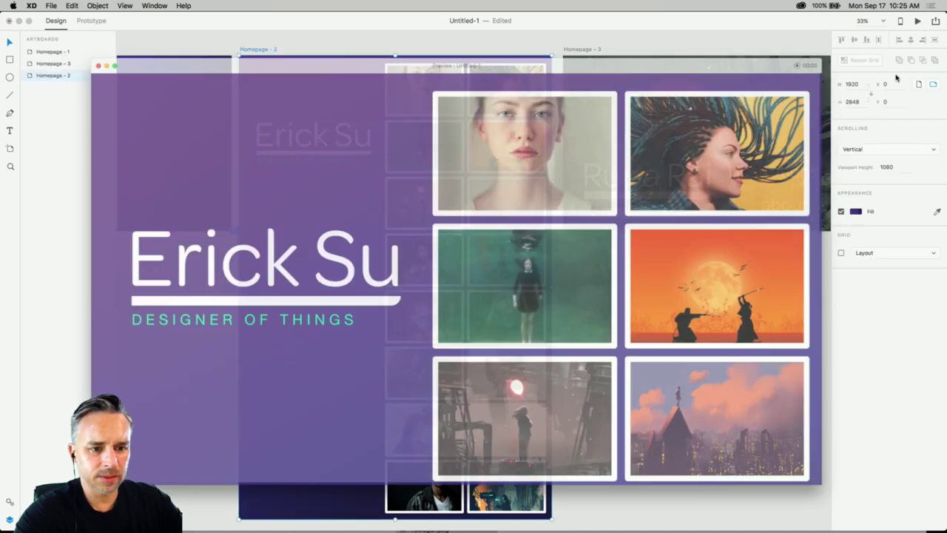
scroll(533, 152, "down", 10)
scroll(523, 161, "down", 3)
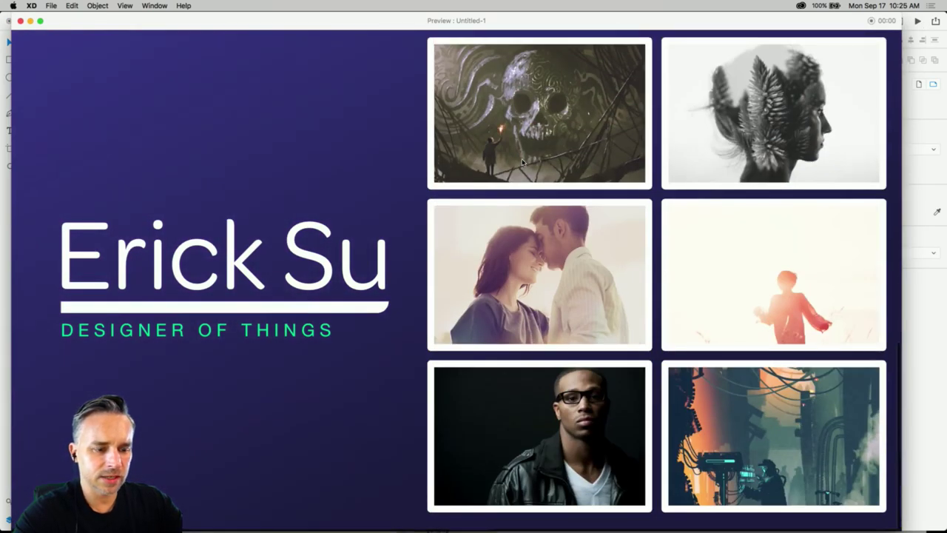
scroll(523, 161, "up", 15)
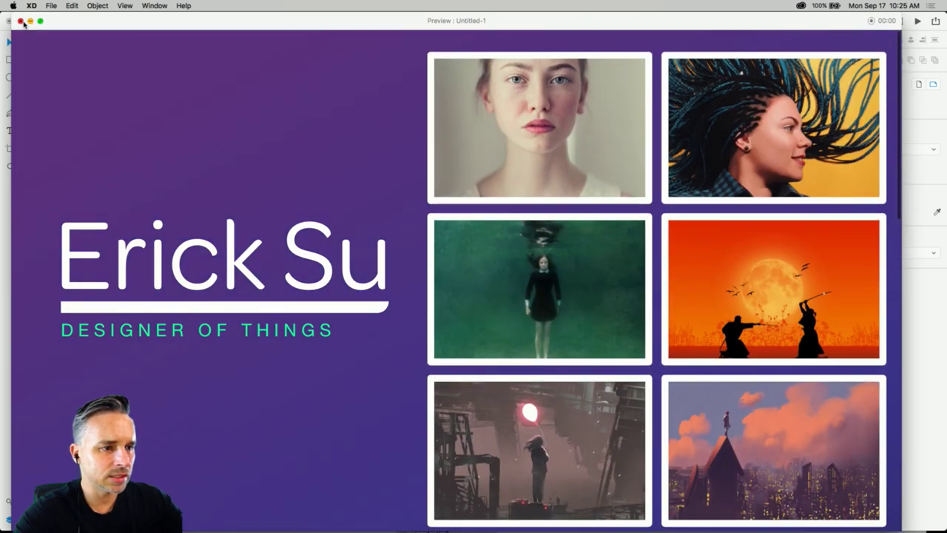
left_click(21, 21)
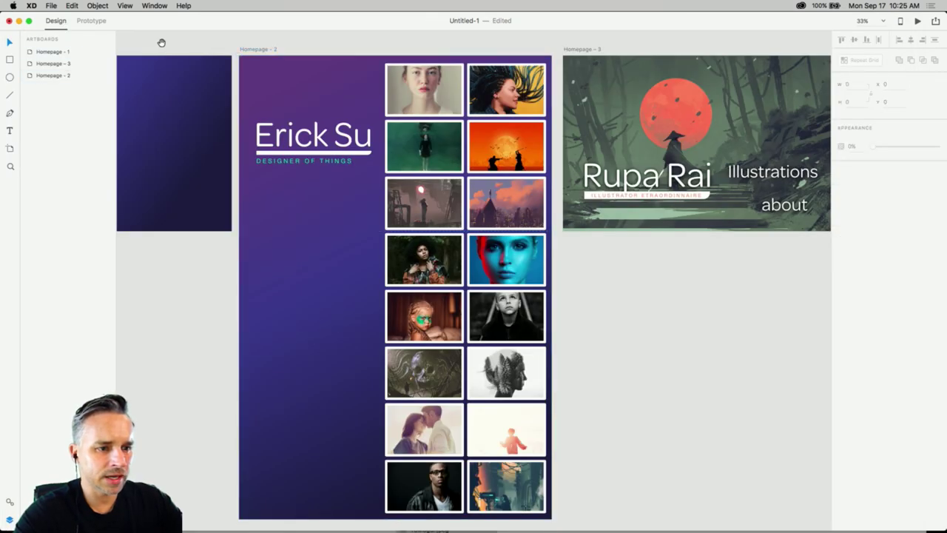
Step: Select the Homepage - 1 artboard and bring the Finder Assets folder up above it
left_click_drag(163, 40, 526, 72)
scroll(376, 80, "up", 5)
scroll(393, 85, "down", 2)
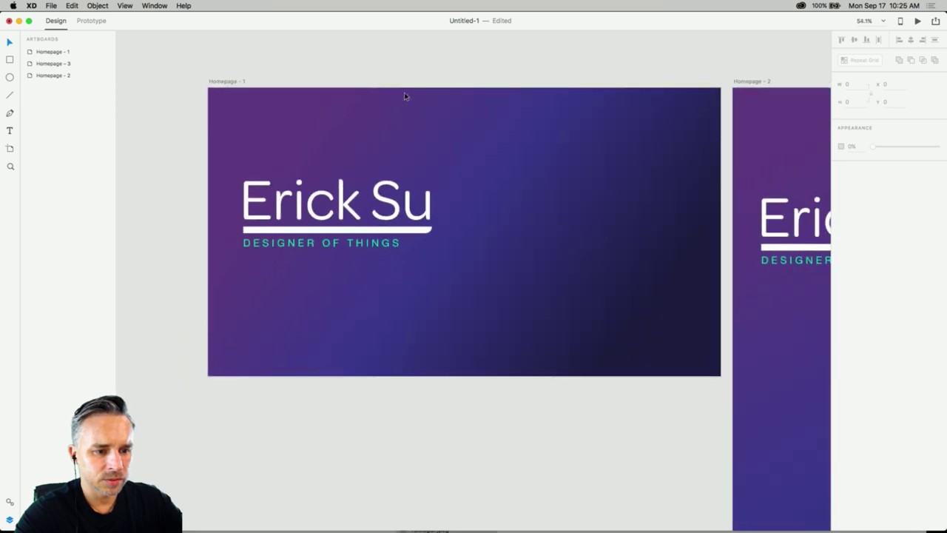
scroll(400, 95, "right", 1)
left_click(193, 74)
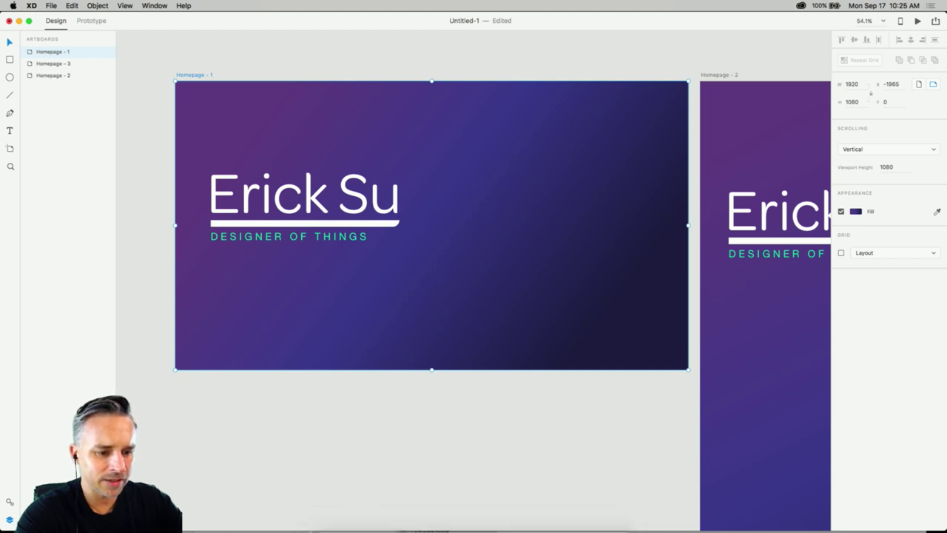
left_click(323, 524)
left_click_drag(527, 386, 550, 65)
Step: Show the Assets files as enlarged icon thumbnails, tidied into name order
left_click(214, 66)
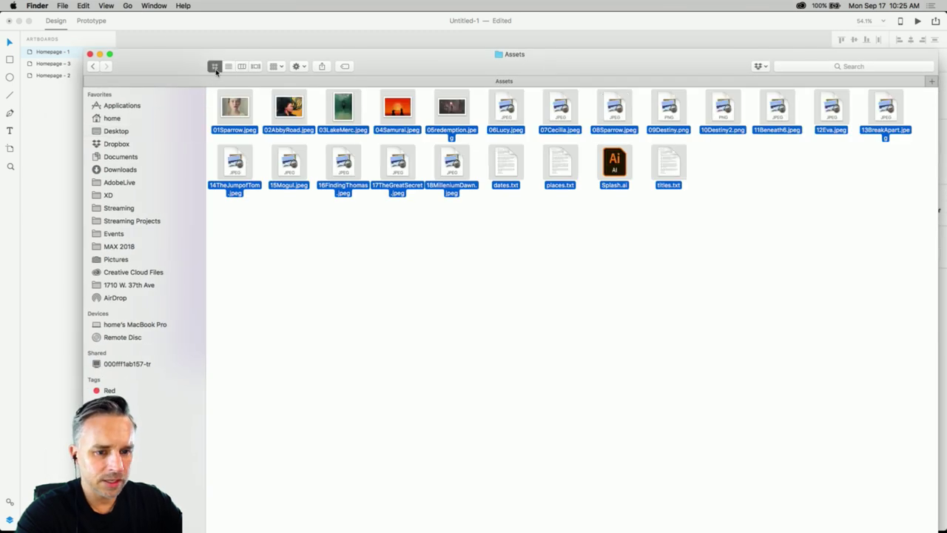
left_click_drag(421, 59, 397, 20)
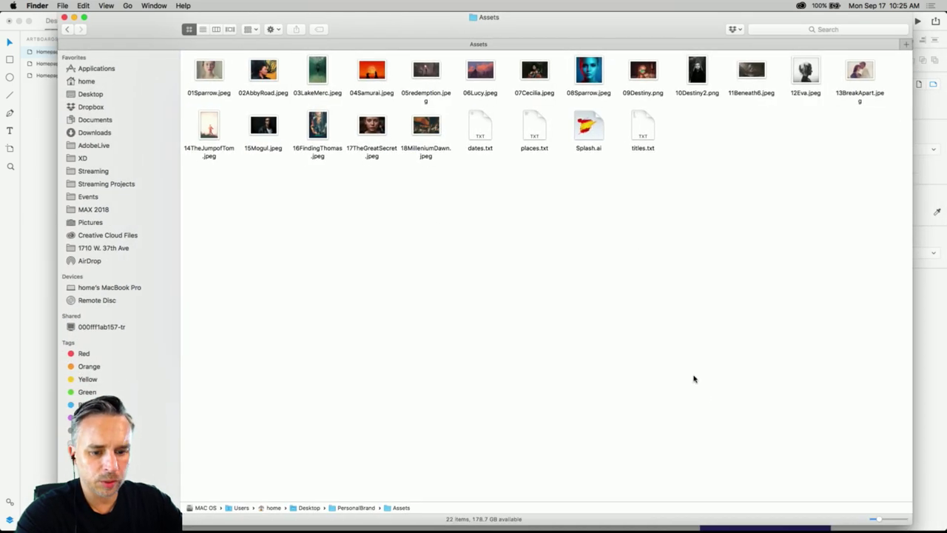
mouse_move(879, 520)
left_mouse_down()
mouse_move(901, 519)
mouse_move(888, 519)
left_mouse_up()
right_click(777, 368)
mouse_move(810, 437)
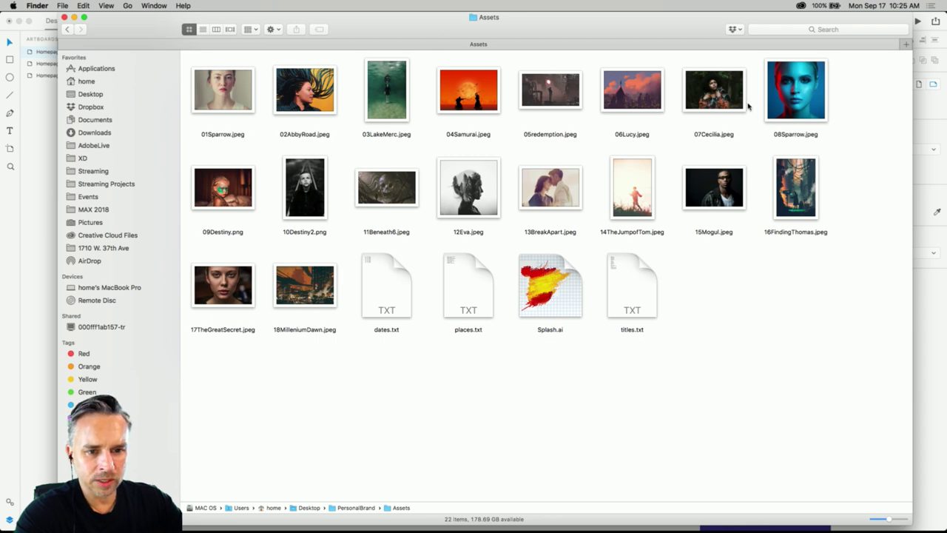
Step: Quick Look 07Cecilia.jpeg and 08Sparrow.jpeg, then move Finder aside and return to Adobe XD
left_click(692, 103)
key("space")
key("space")
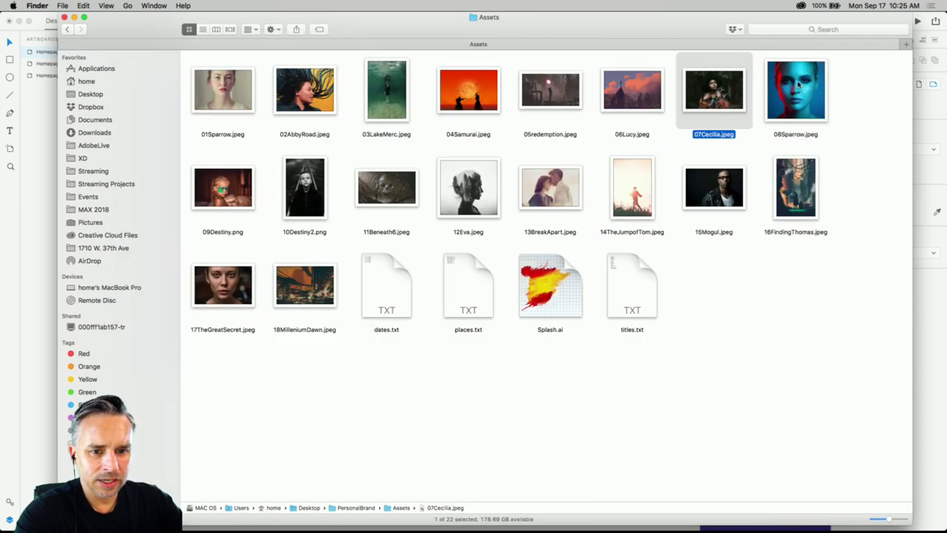
key("Right")
key("space")
key("space")
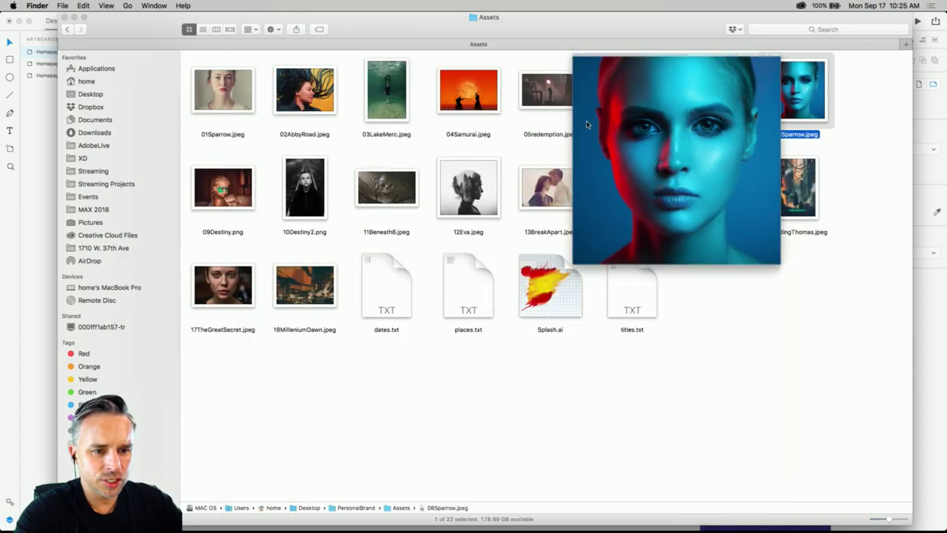
left_click_drag(383, 27, 485, 293)
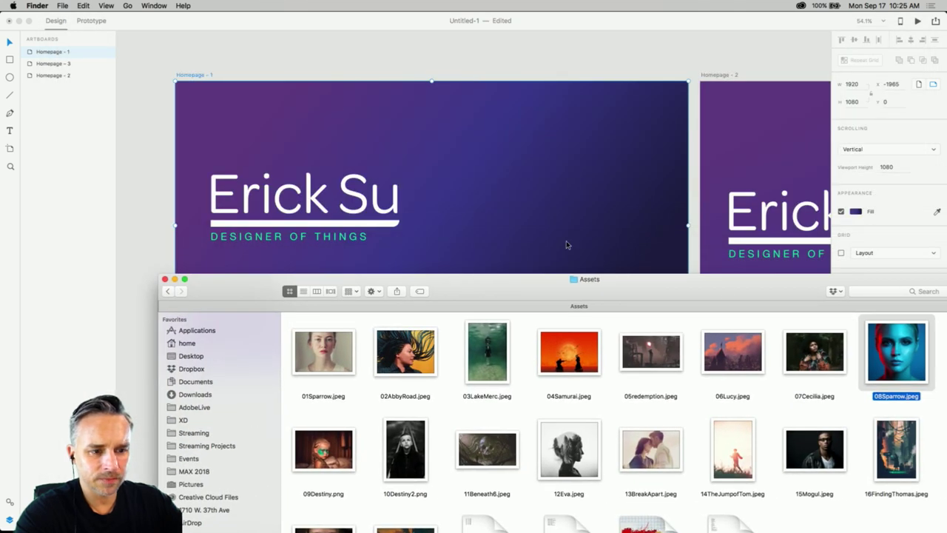
left_click(197, 99)
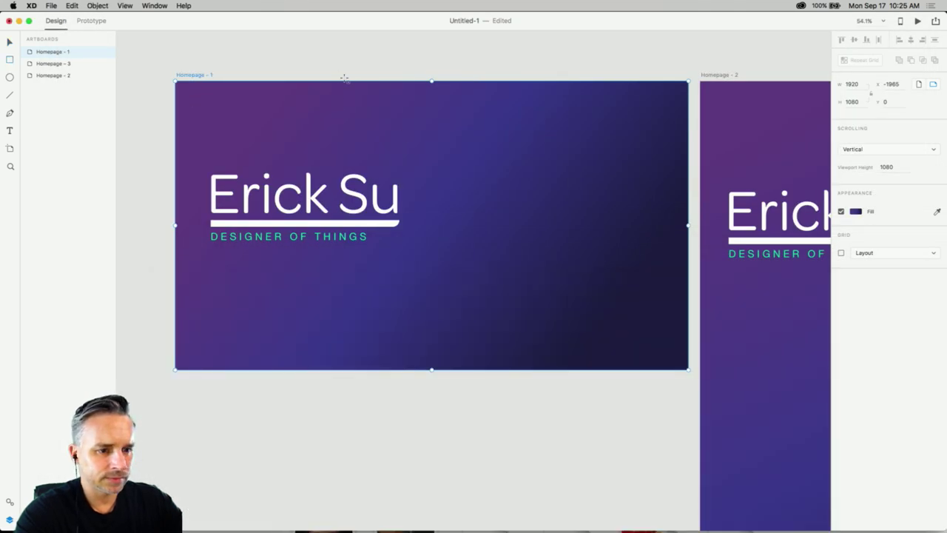
Step: Draw a borderless rectangle and drop 08Sparrow.jpeg from Assets into it
mouse_move(427, 117)
left_mouse_down()
mouse_move(567, 262)
mouse_move(601, 265)
left_mouse_up()
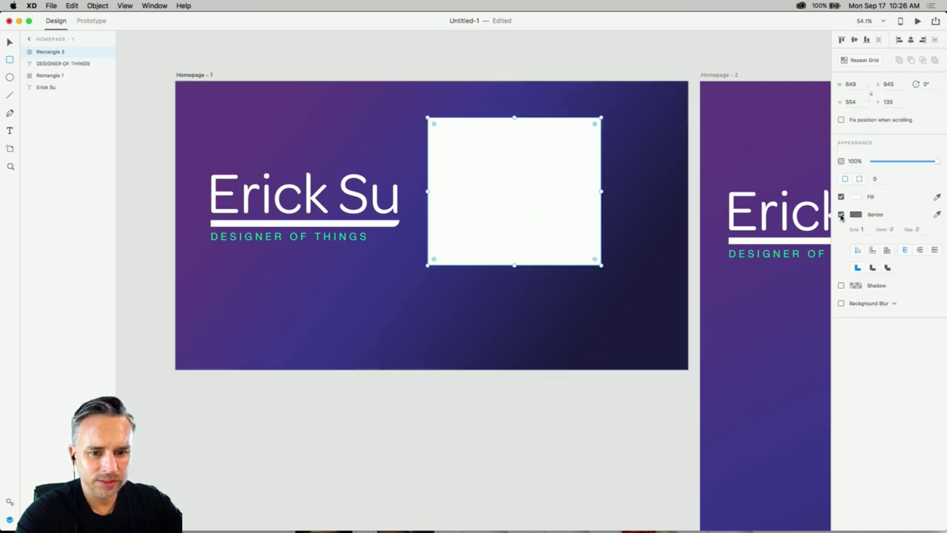
left_click(841, 216)
left_click(330, 521)
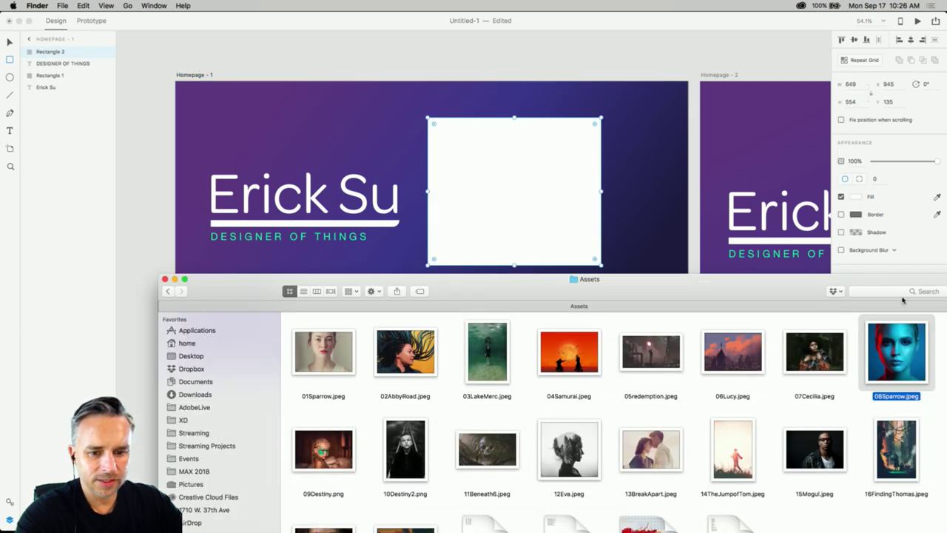
left_click_drag(882, 342, 510, 196)
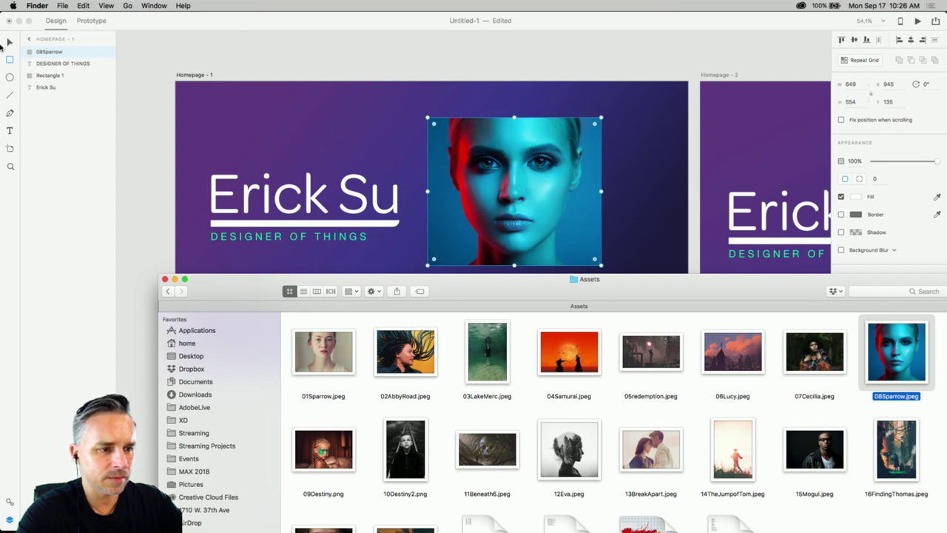
left_click(262, 61)
Step: Stretch the photo to fill the artboard at 1920 × 1080 and send it behind the title
left_click(457, 164)
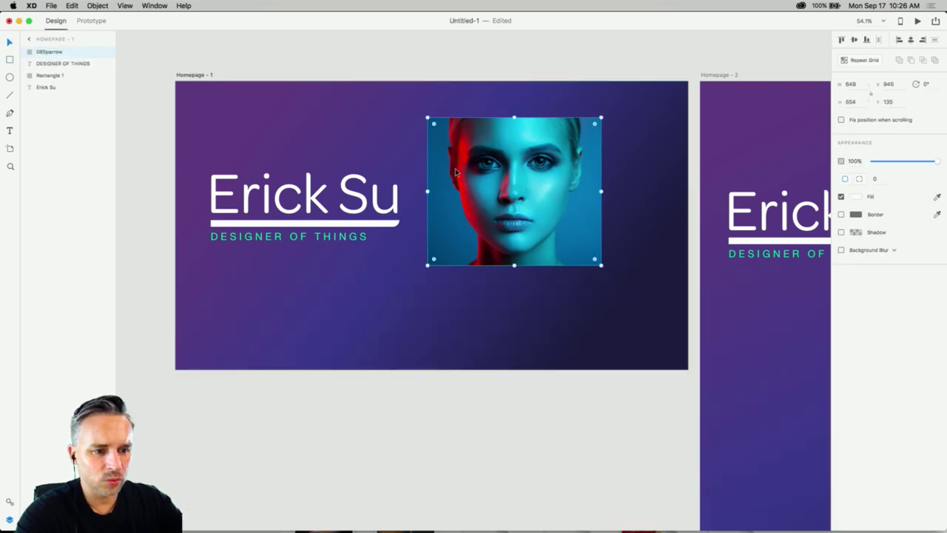
left_click_drag(425, 115, 176, 82)
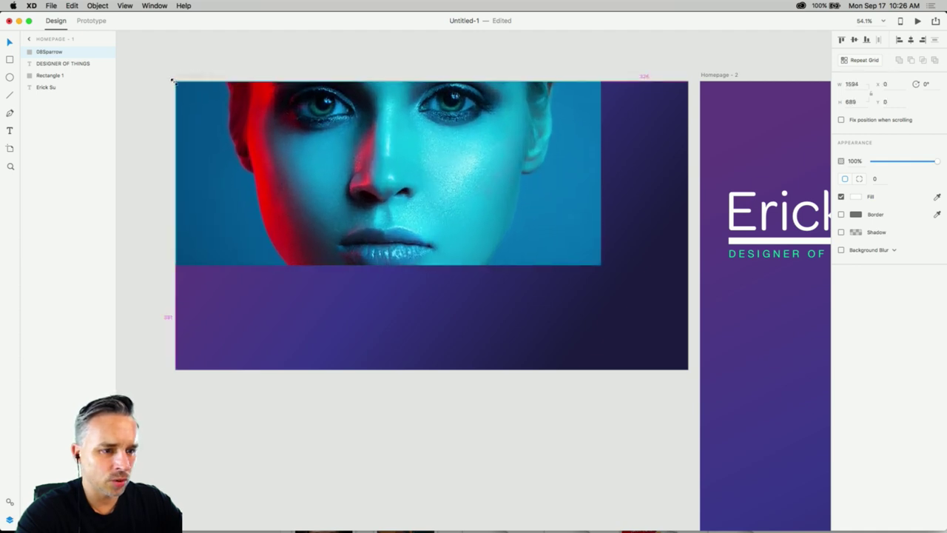
left_click_drag(599, 265, 686, 368)
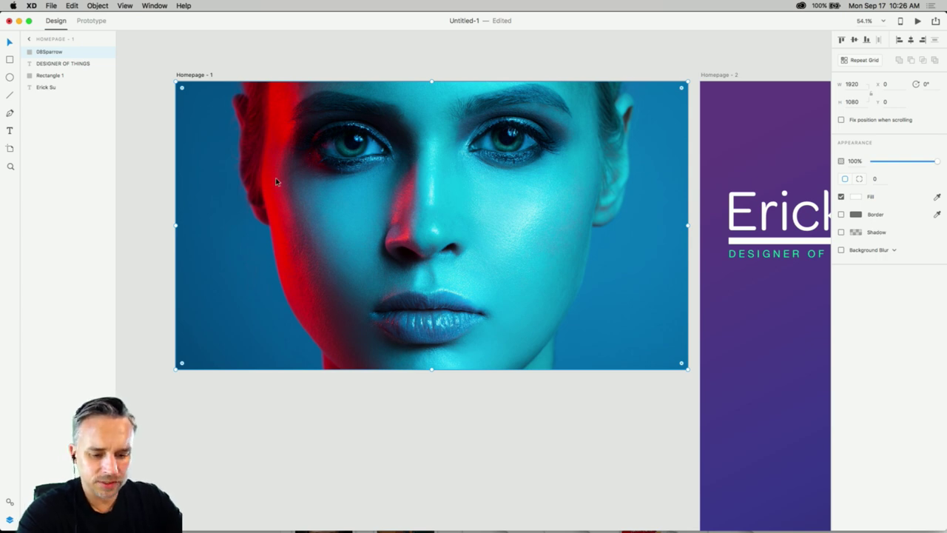
key("shift+super+bracketleft")
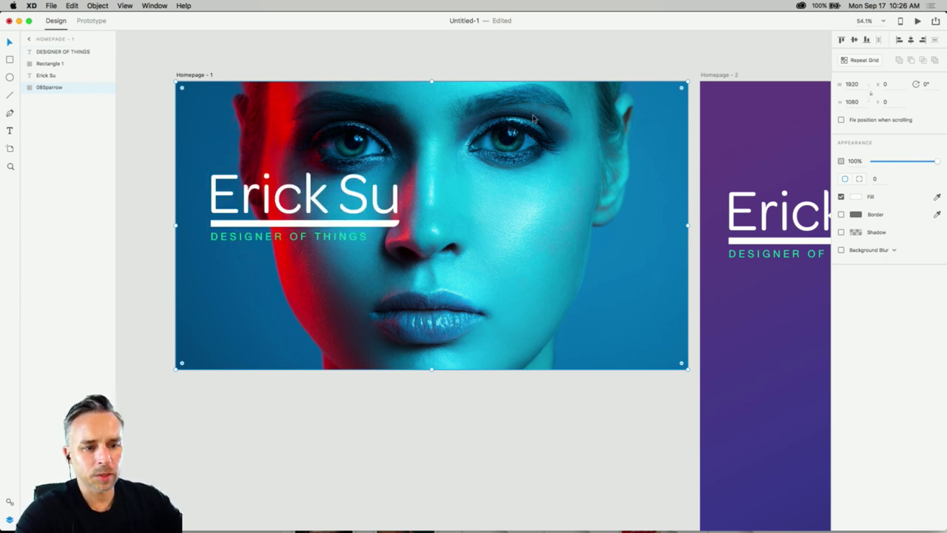
Step: Move the Erick Su title, underline and DESIGNER OF THINGS subtitle to the artboard's right side
left_click(445, 49)
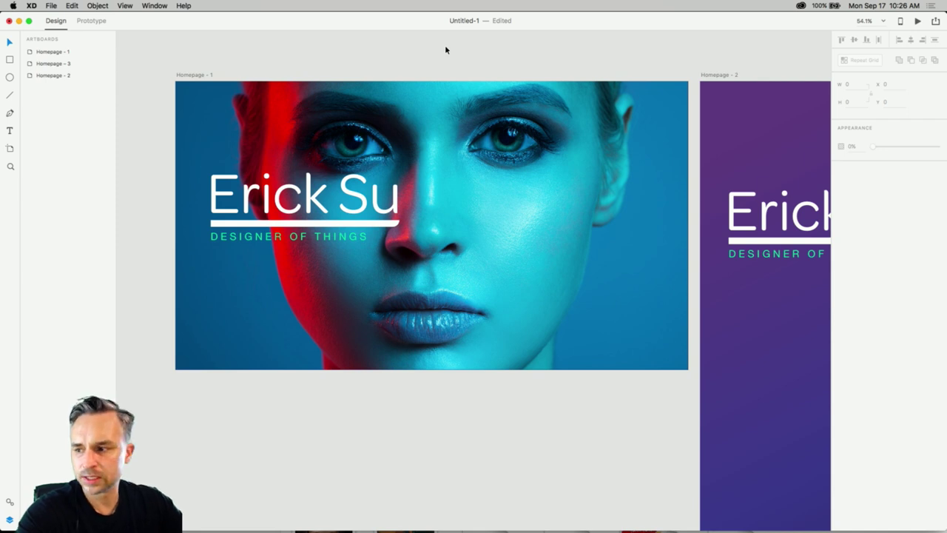
left_click(238, 243)
left_click(234, 222)
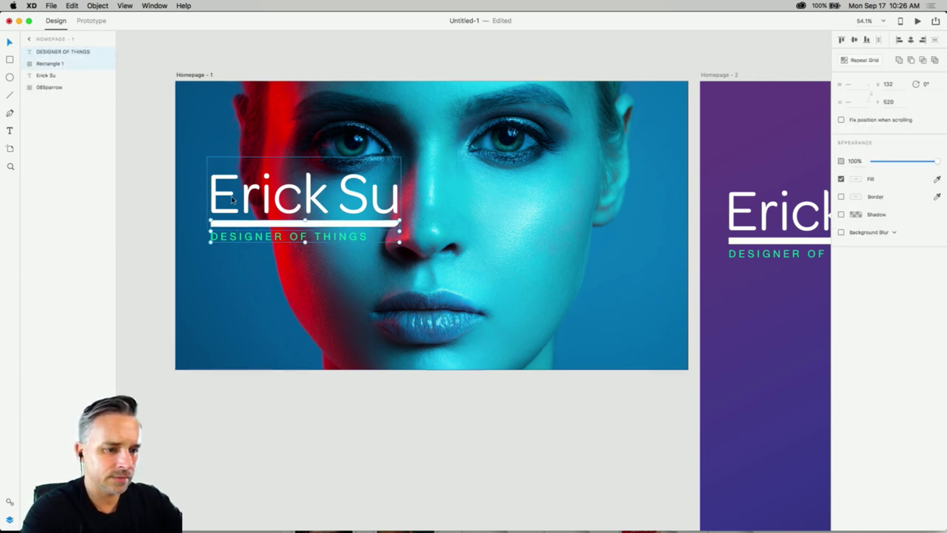
left_click(231, 197)
left_click(234, 222, "shift")
left_click(235, 236, "shift")
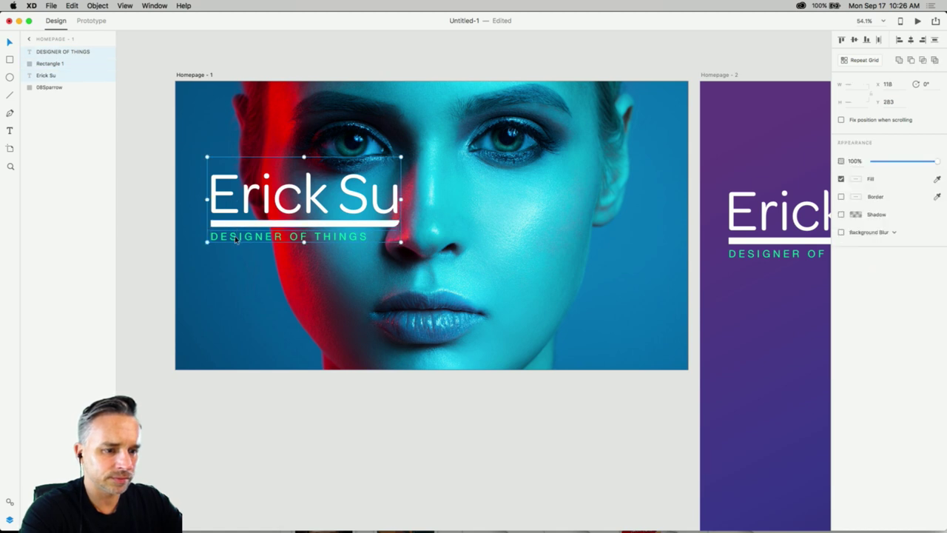
left_click_drag(235, 236, 491, 248)
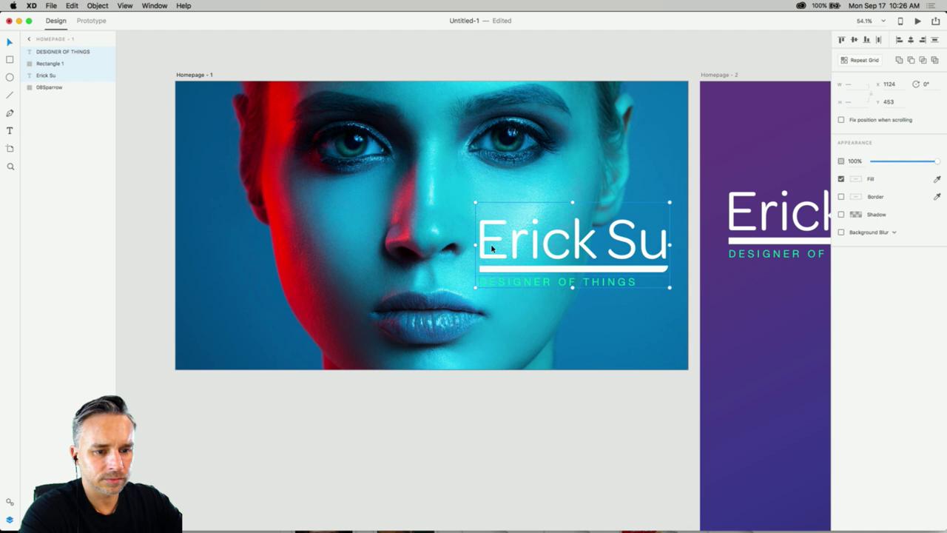
Step: Recolour the DESIGNER OF THINGS subtitle dark using the Fill colour picker's eyedropper
double_click(498, 285)
double_click(524, 282)
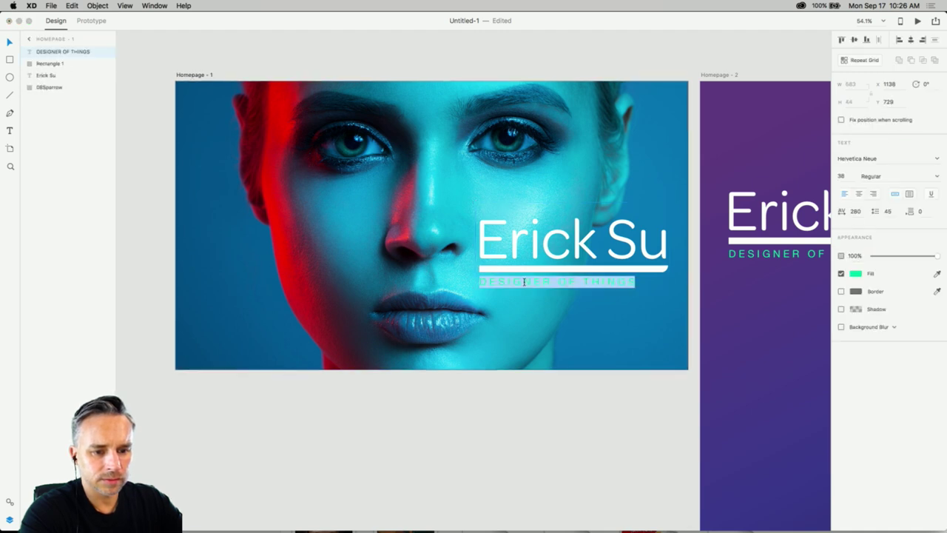
left_click(855, 275)
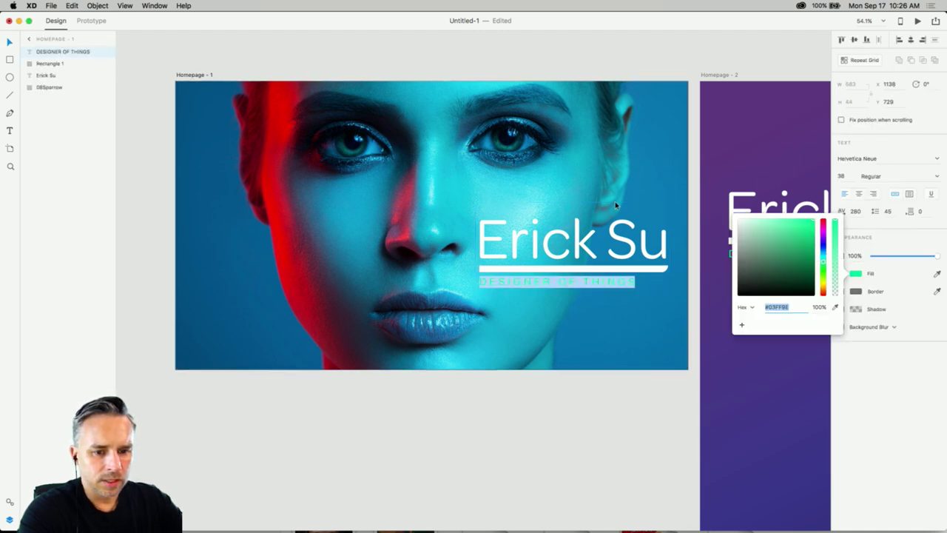
left_click(836, 308)
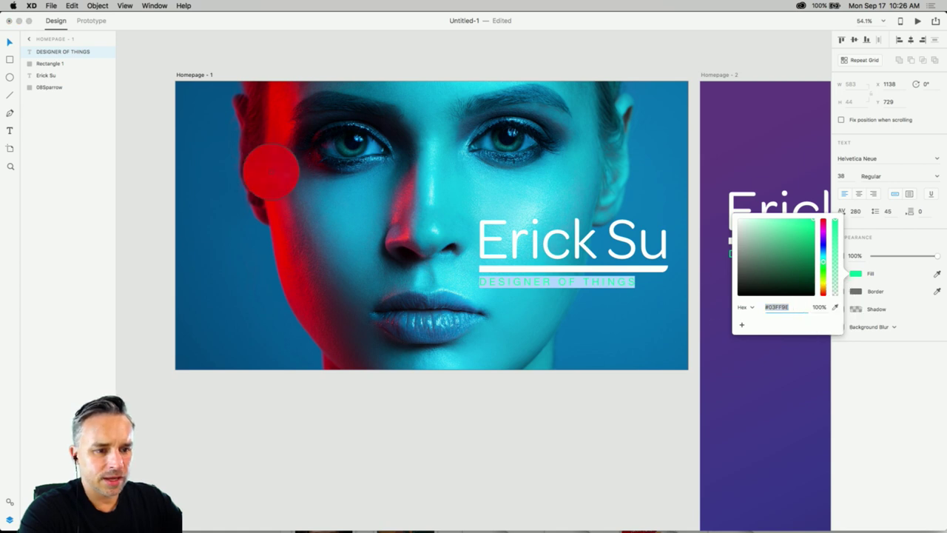
left_click(271, 172)
left_click(318, 59)
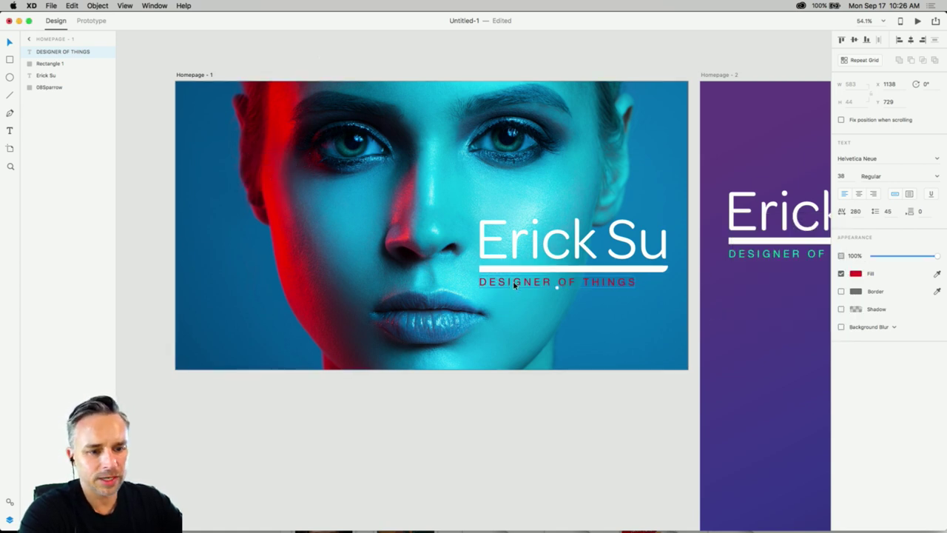
left_click(856, 273)
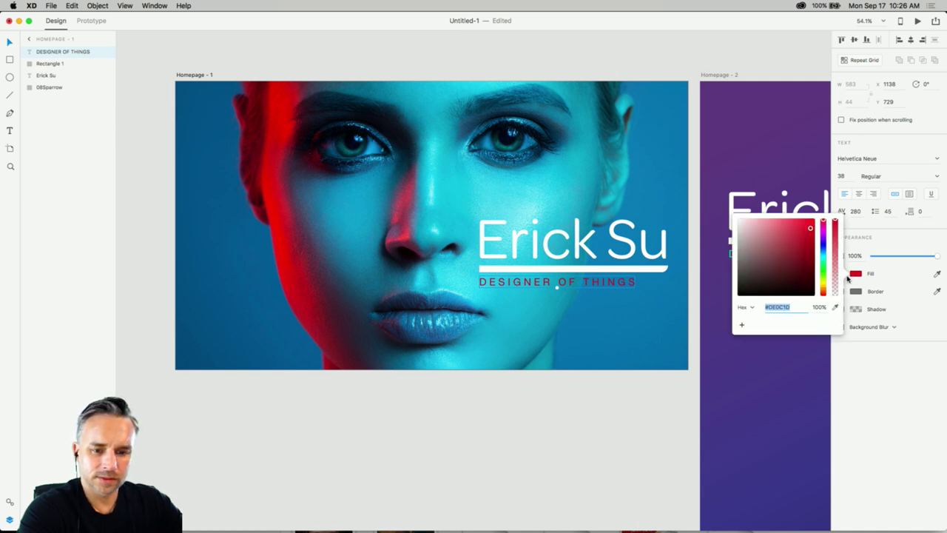
left_click(584, 404)
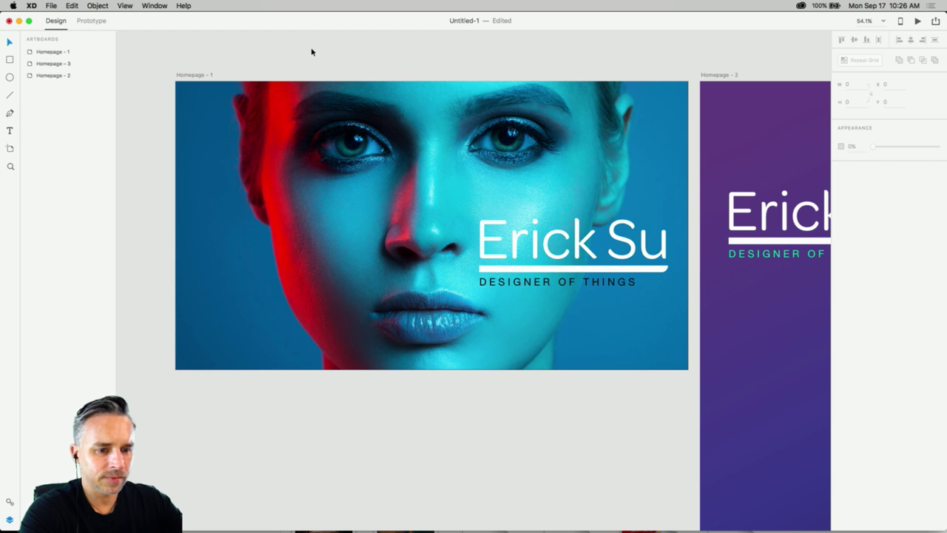
Step: Drag the Homepage - 1 artboard's bottom edge down until H reads 2663
scroll(311, 52, "right", 2)
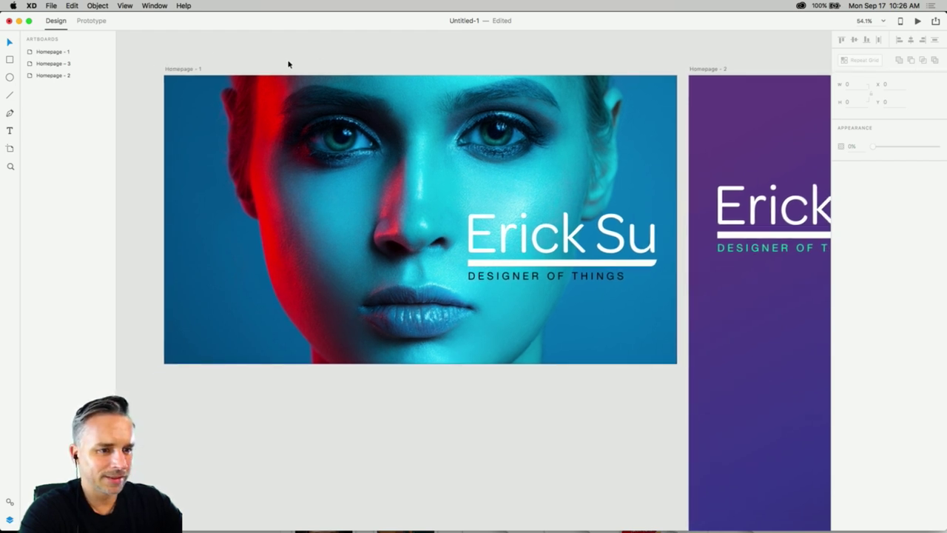
left_click(195, 69)
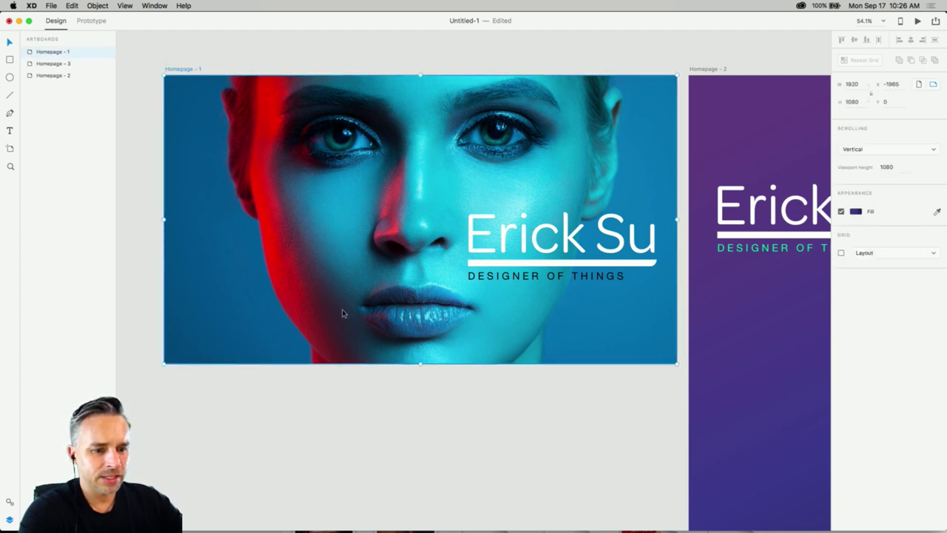
left_click_drag(420, 364, 421, 483)
scroll(416, 296, "down", 5)
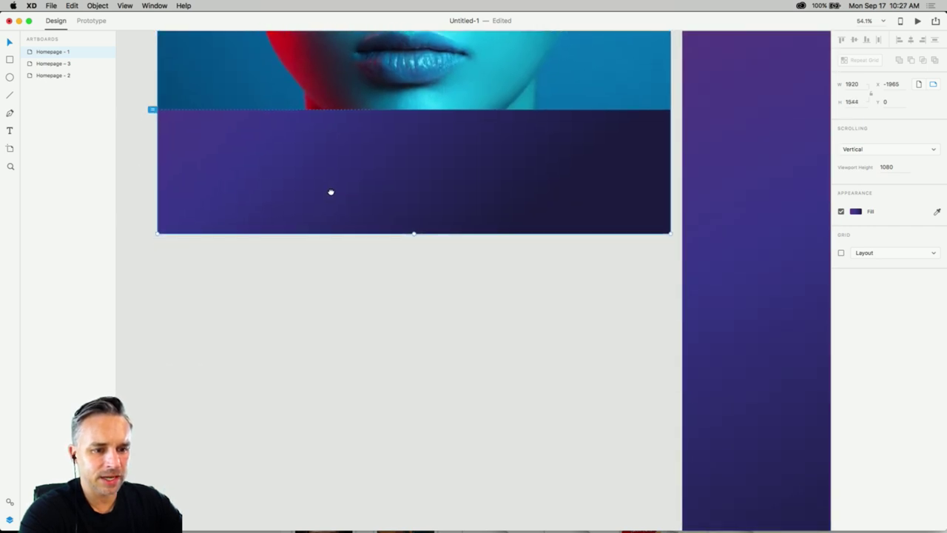
left_click_drag(431, 215, 448, 514)
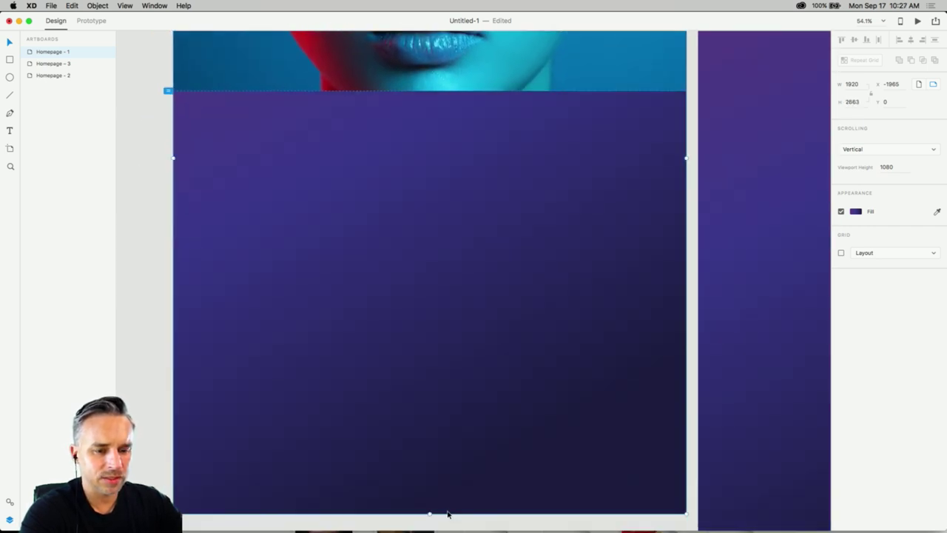
key("Escape")
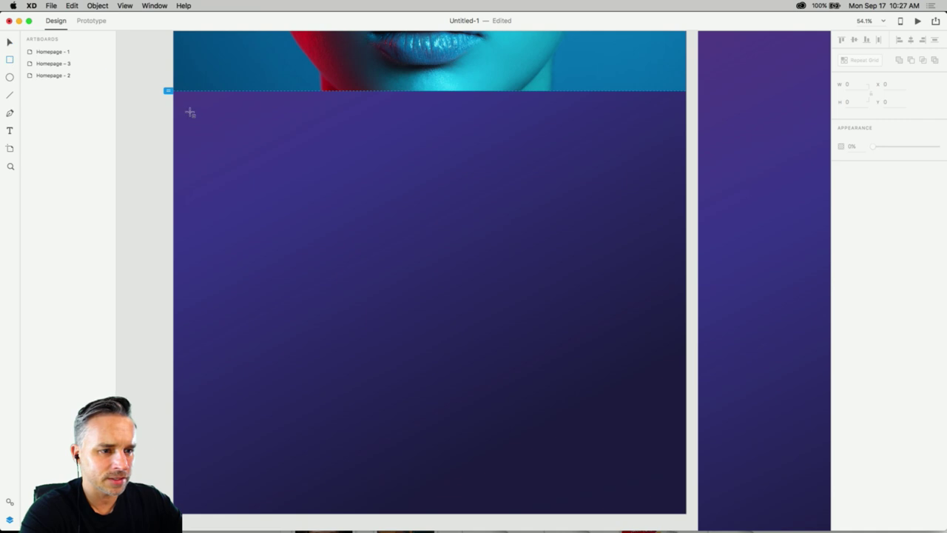
mouse_move(188, 112)
left_mouse_down()
mouse_move(332, 222)
mouse_move(346, 222)
left_mouse_up()
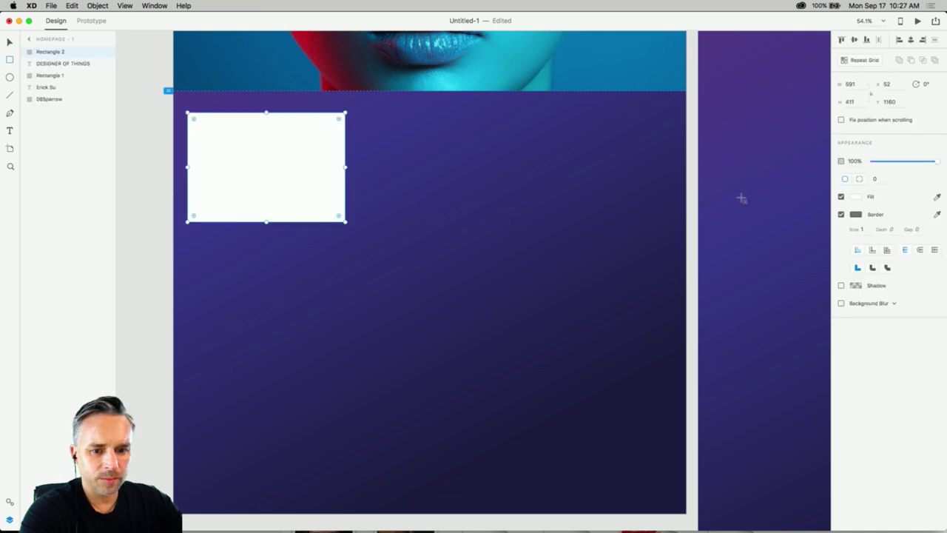
left_click(840, 214)
left_click(326, 524)
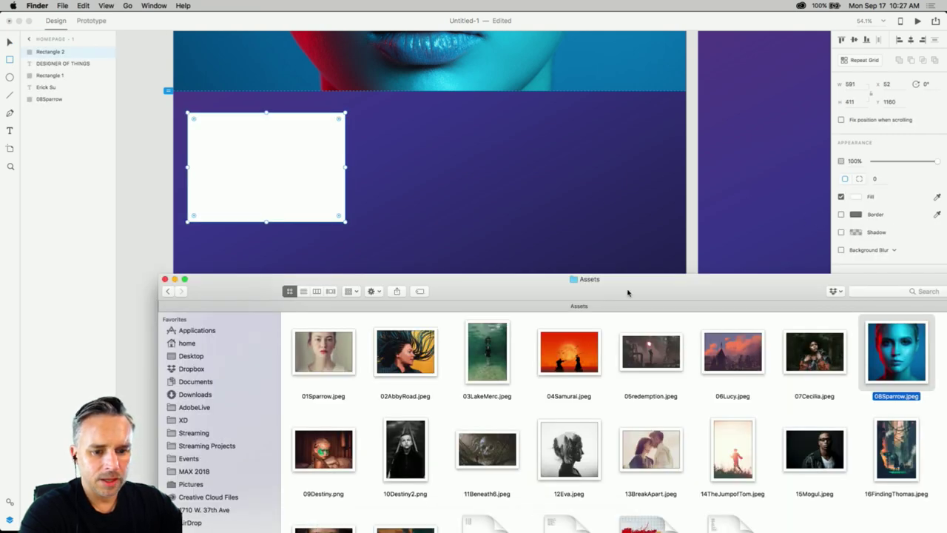
key("super+a")
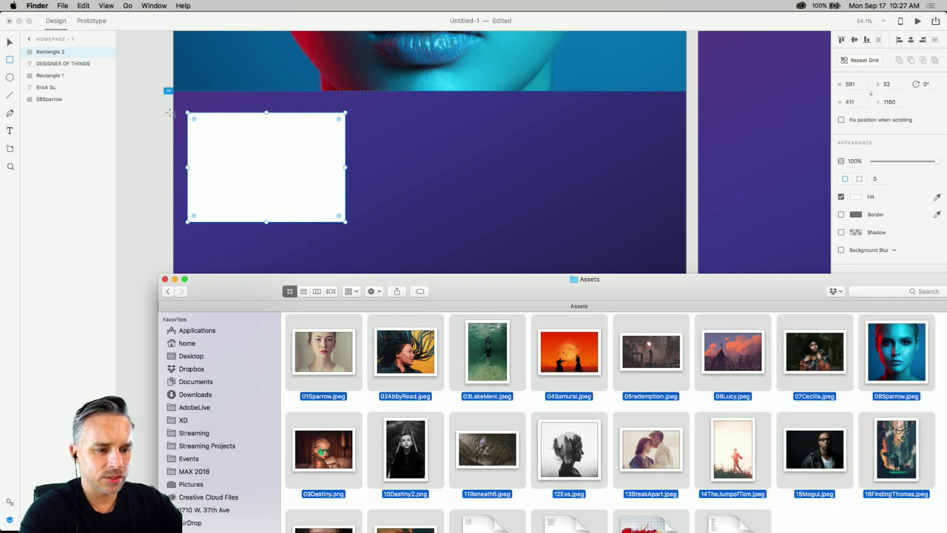
left_click(90, 51)
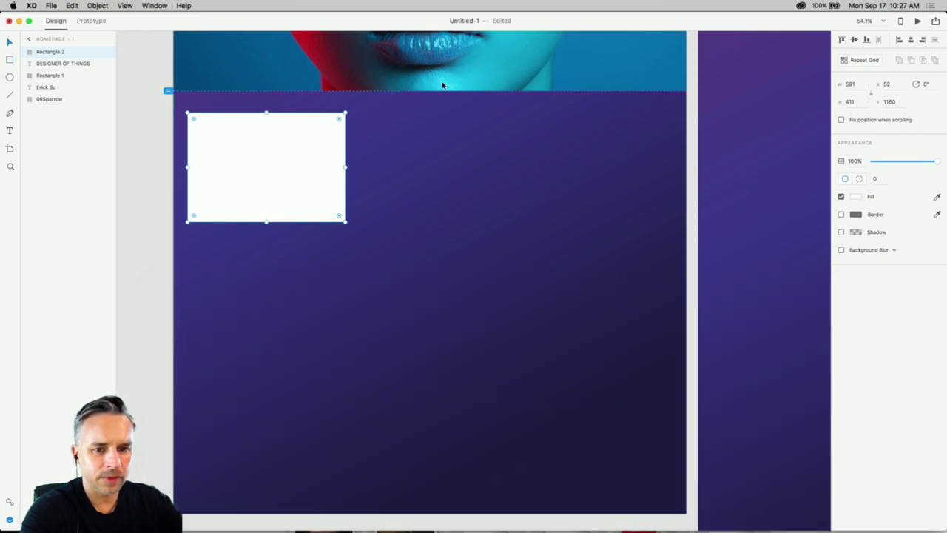
key("super+r")
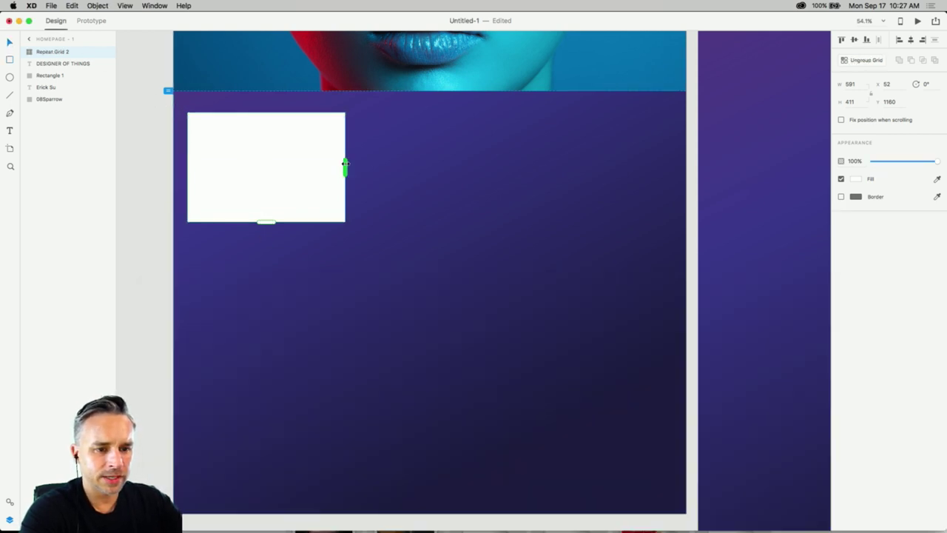
left_click_drag(345, 166, 687, 169)
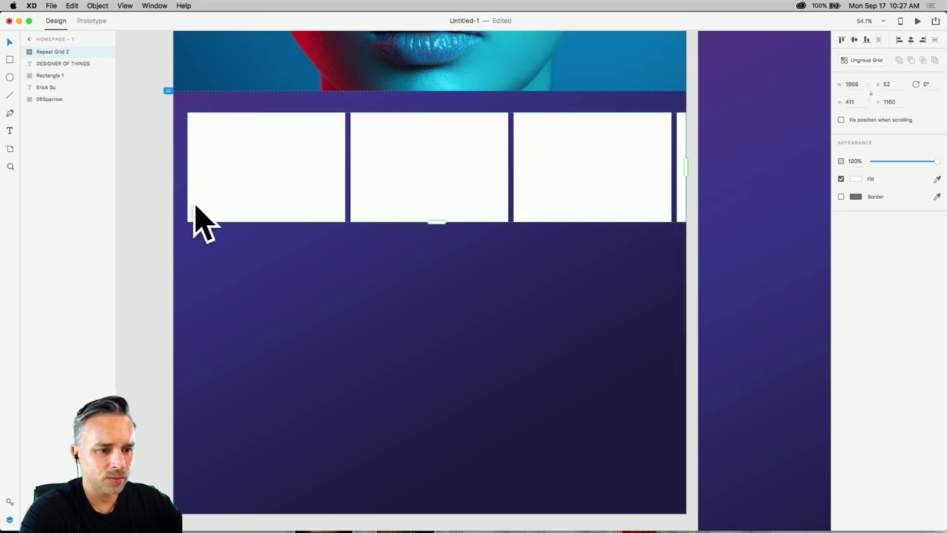
left_click_drag(232, 150, 215, 143)
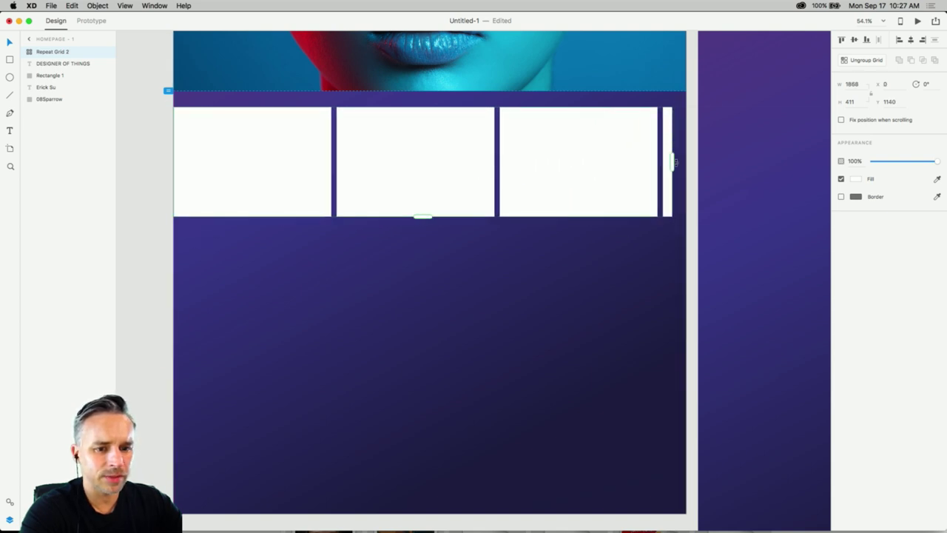
left_click_drag(671, 162, 685, 159)
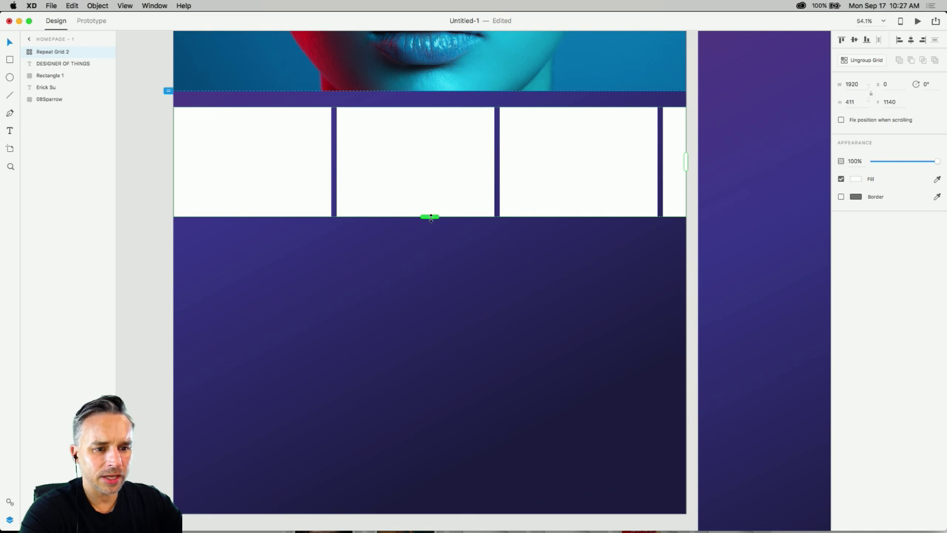
left_click_drag(431, 216, 427, 513)
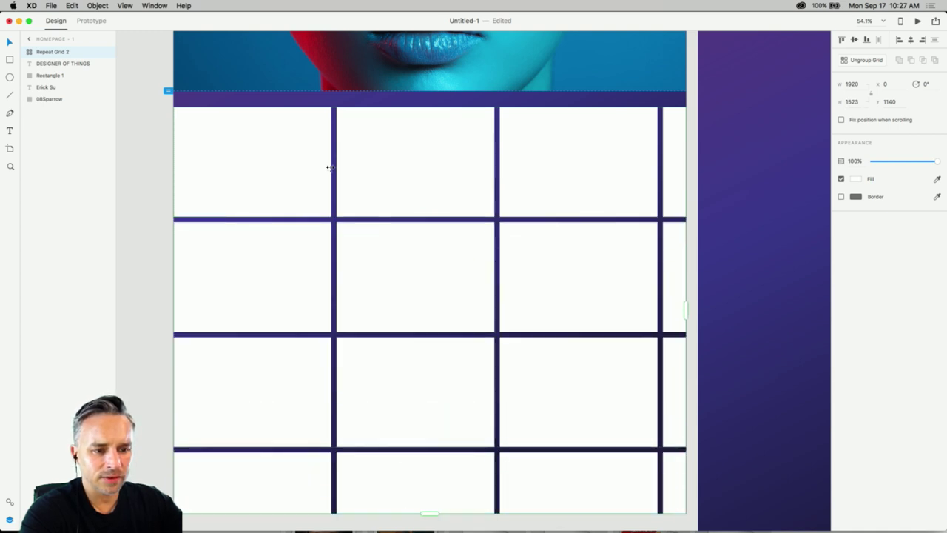
double_click(292, 177)
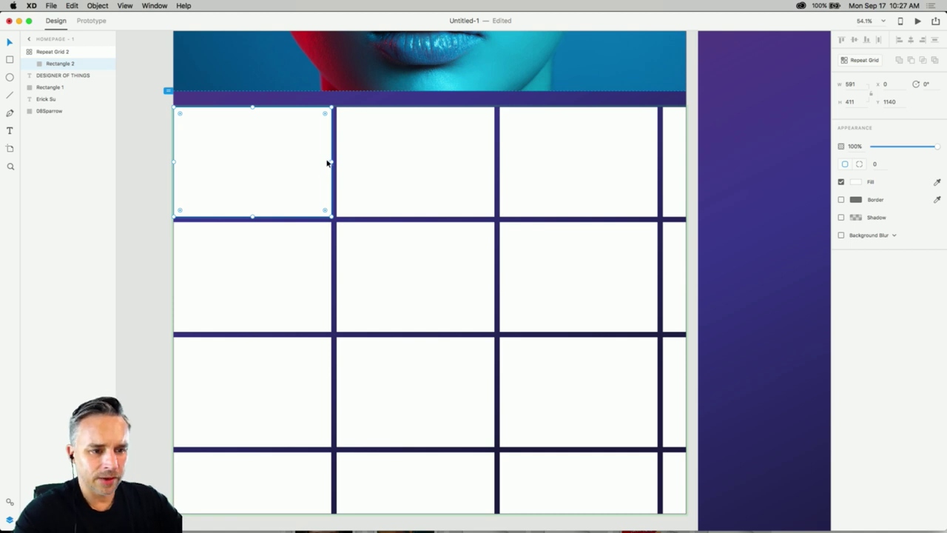
key("Delete")
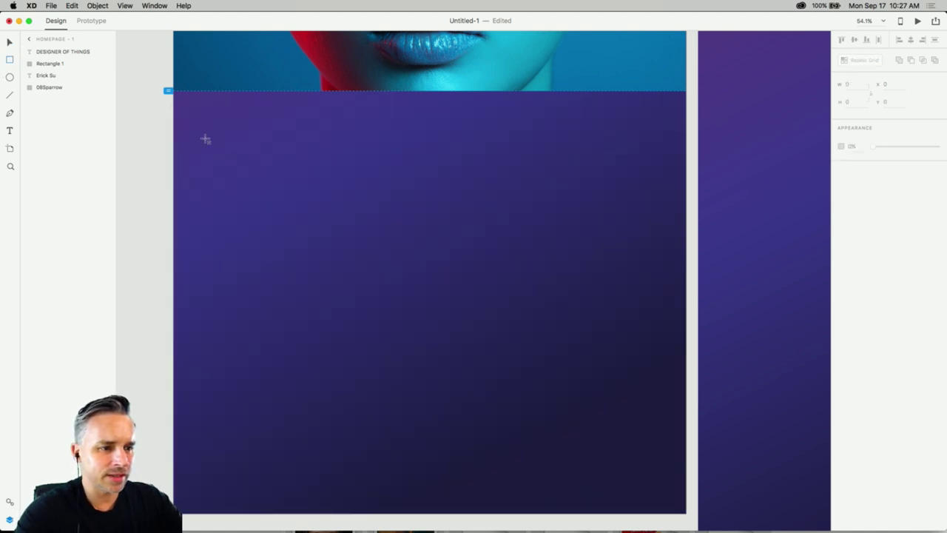
Step: Draw a borderless rectangle below the hero image with width 1920/3
mouse_move(175, 136)
left_mouse_down()
mouse_move(552, 239)
mouse_move(626, 313)
mouse_move(687, 321)
left_mouse_up()
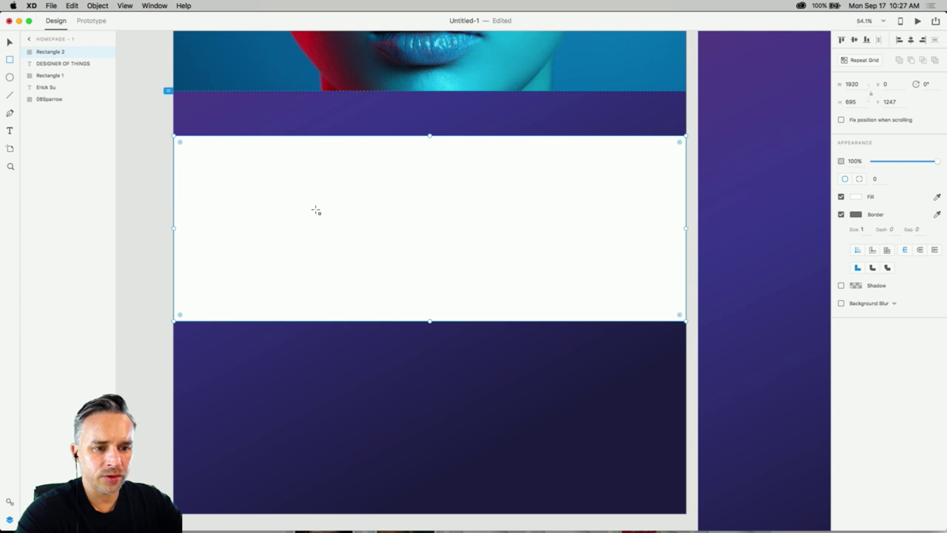
left_click(841, 215)
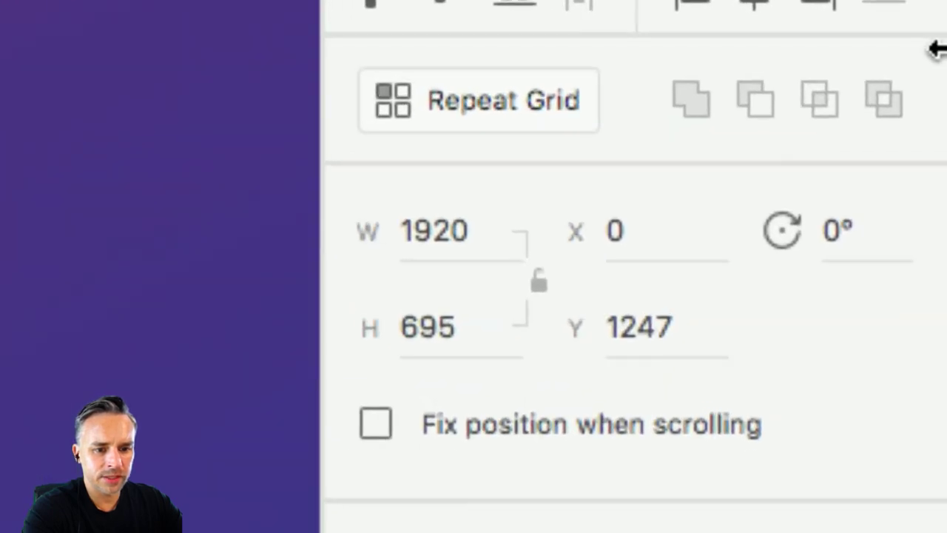
left_click(443, 230)
left_click(466, 229)
type("/")
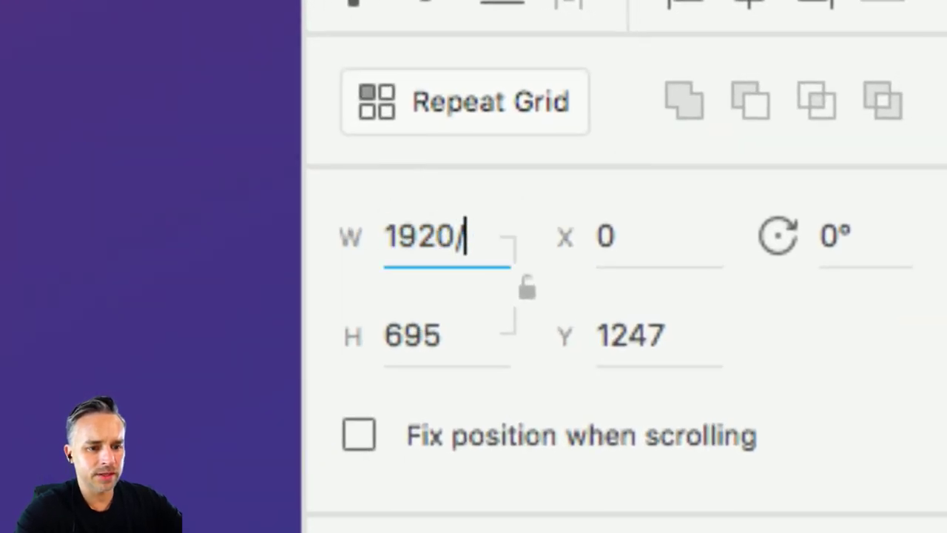
type("3")
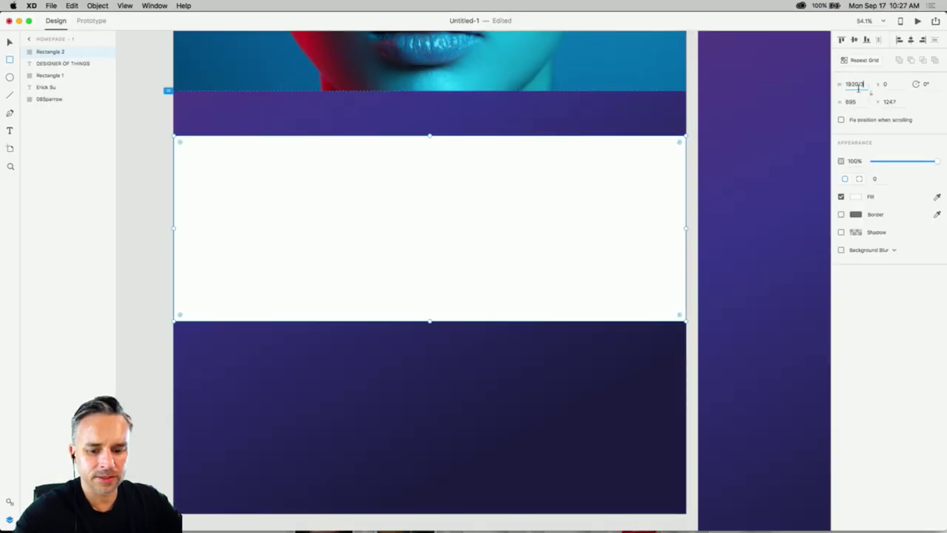
key("Return")
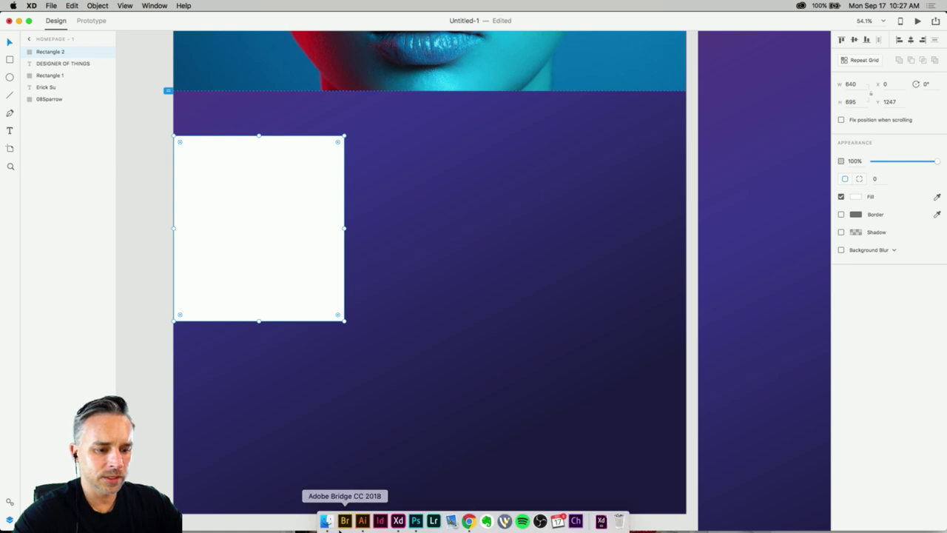
Step: Turn it into a Repeat Grid of three columns and two rows with tight gaps
left_click(849, 64)
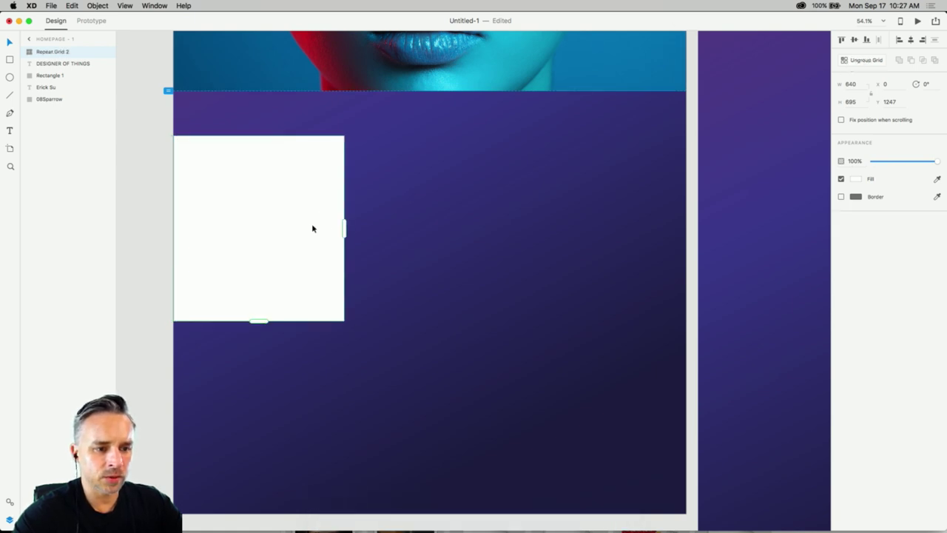
left_click_drag(345, 228, 686, 229)
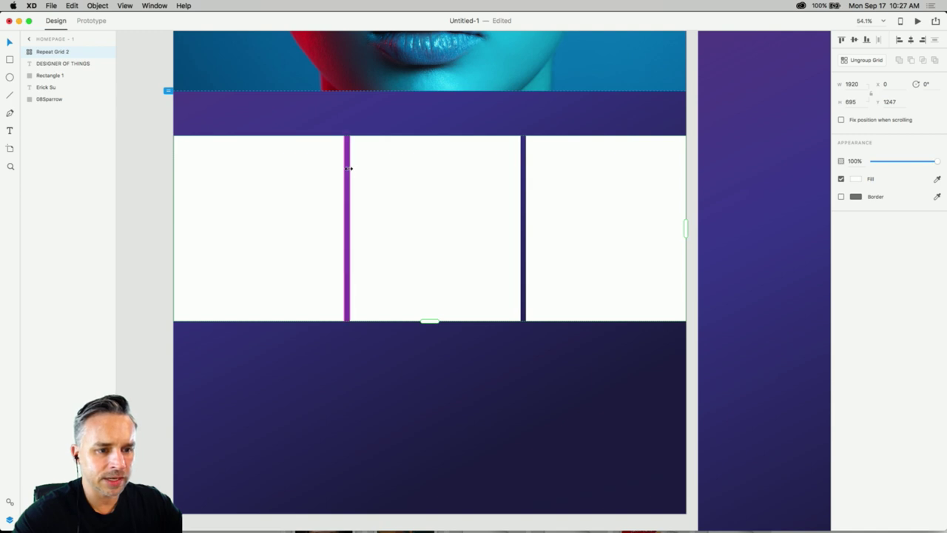
left_click_drag(347, 169, 343, 170)
left_click_drag(674, 227, 686, 227)
left_click_drag(401, 183, 399, 137)
left_click_drag(421, 278, 419, 511)
left_click_drag(396, 279, 396, 274)
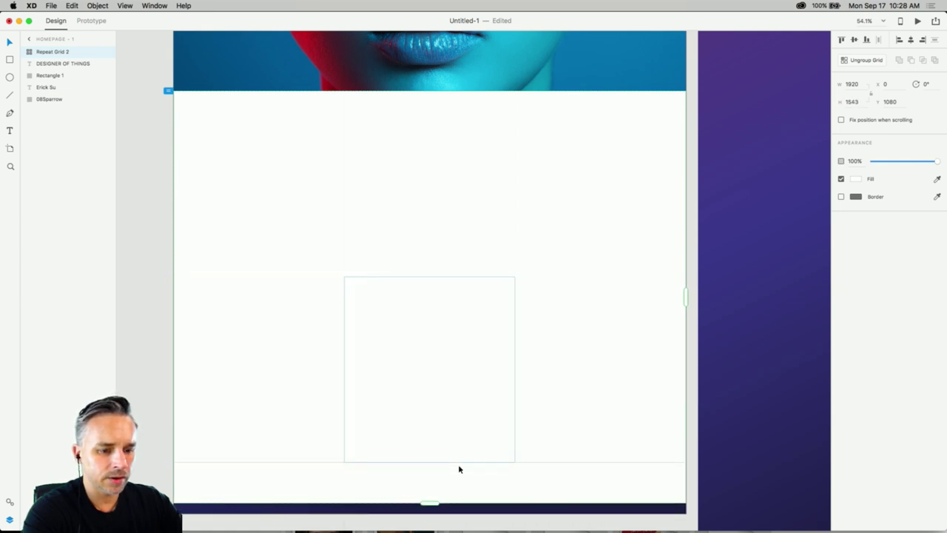
left_click_drag(430, 503, 429, 512)
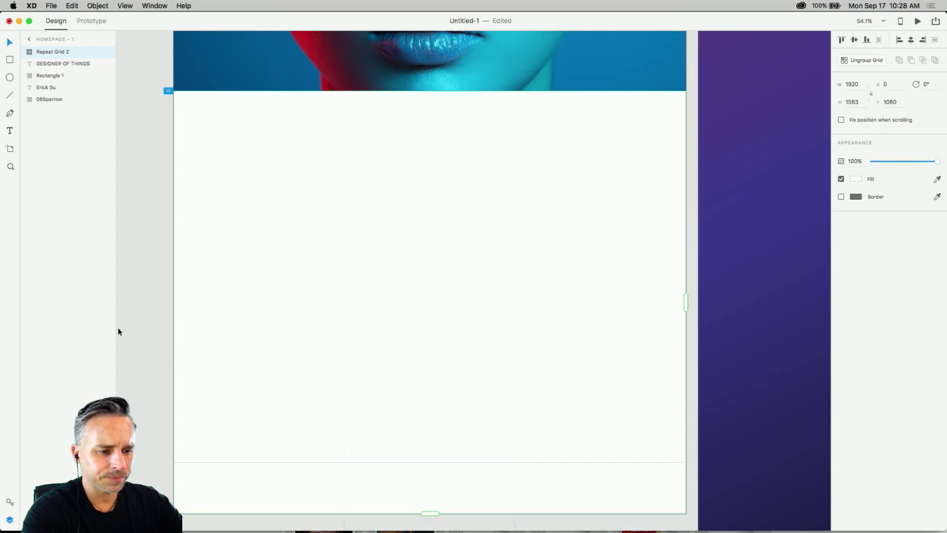
Step: Drop the selected Assets photos from Finder into the grid cells
double_click(214, 184)
key("Escape")
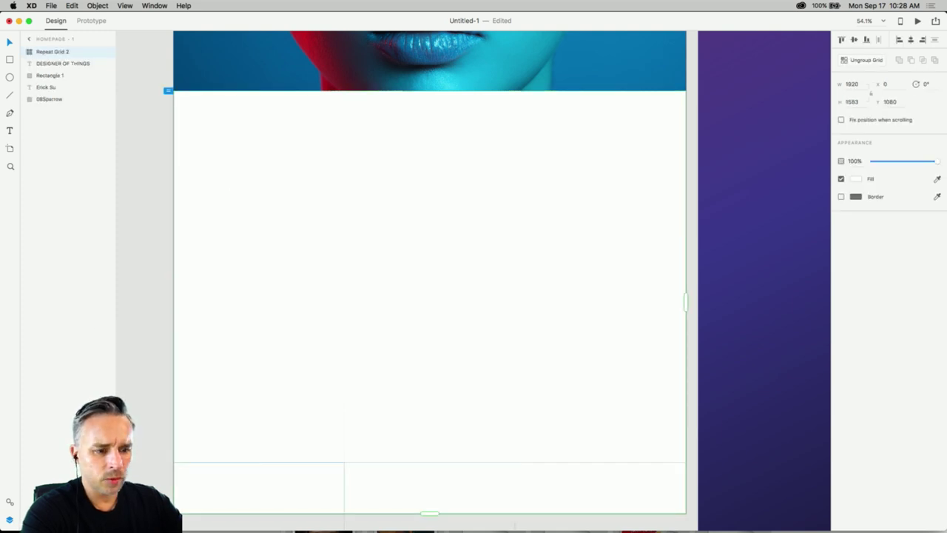
left_click(331, 524)
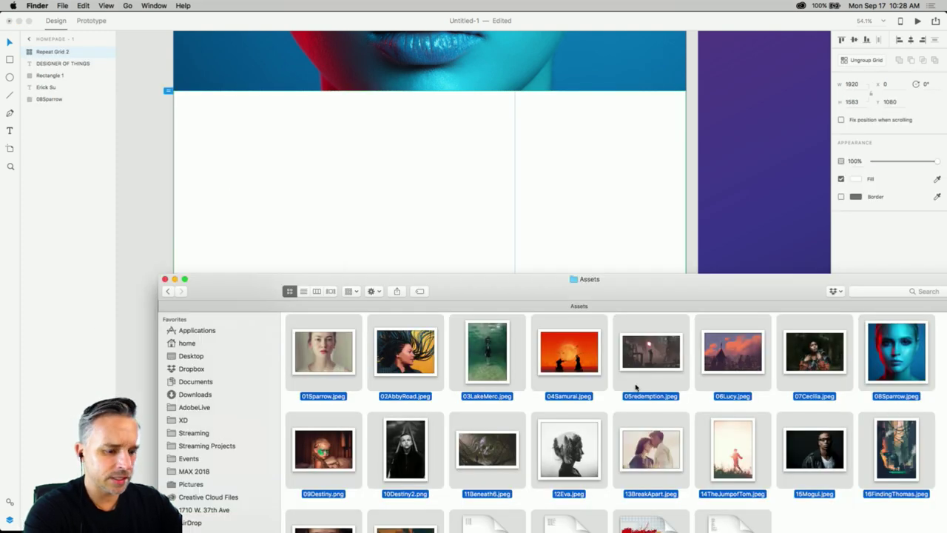
left_click_drag(316, 338, 270, 193)
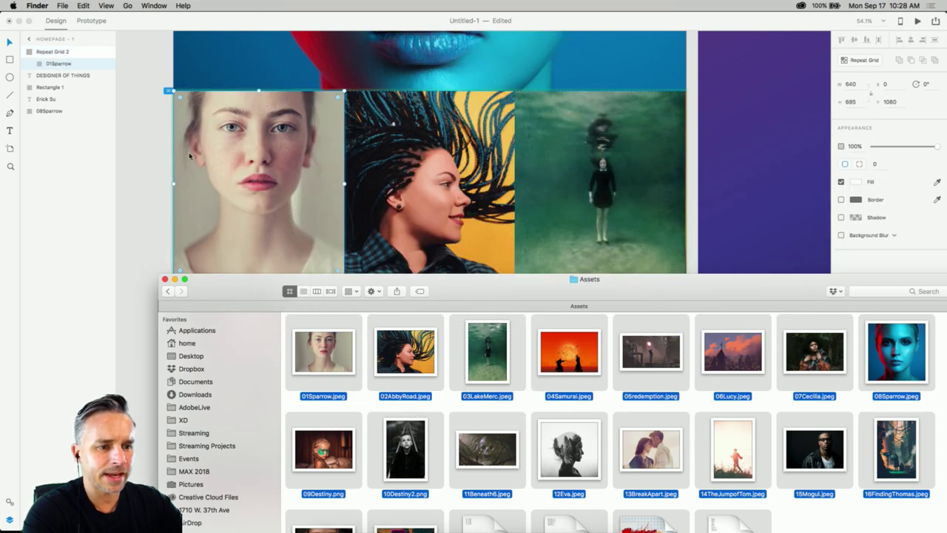
left_click(137, 131)
Step: Make the Homepage - 1 artboard taller, to 3626
left_click(157, 94)
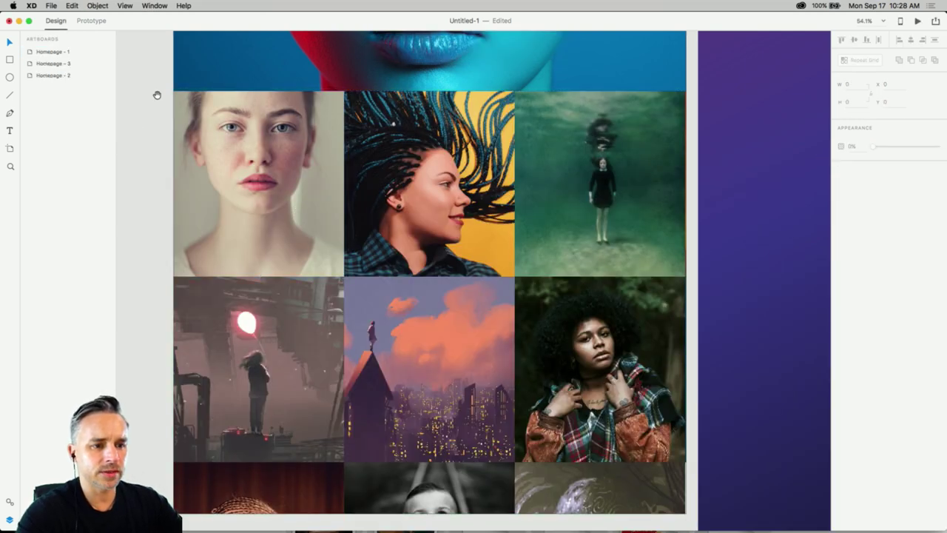
scroll(156, 338, "up", 5)
key("super+minus")
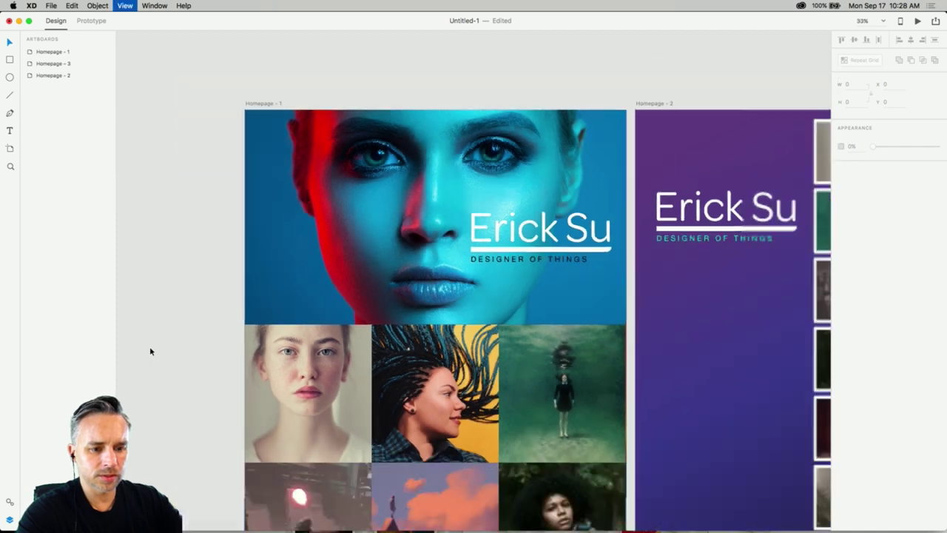
left_click_drag(191, 264, 130, 242)
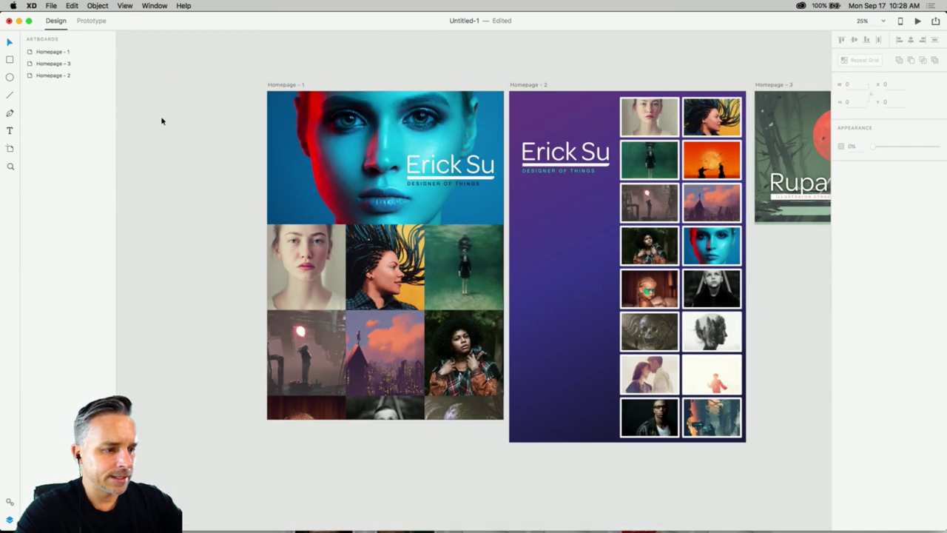
left_click(271, 85)
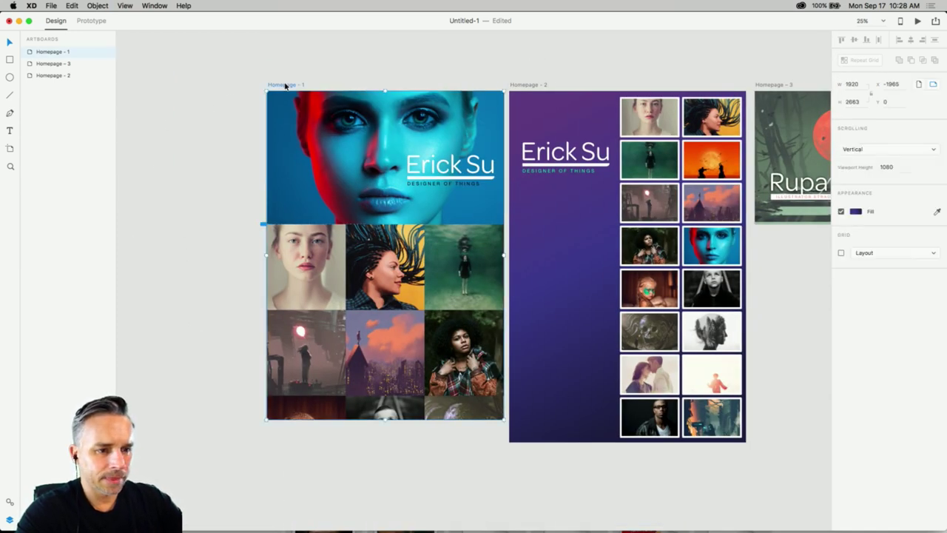
left_click_drag(386, 419, 396, 525)
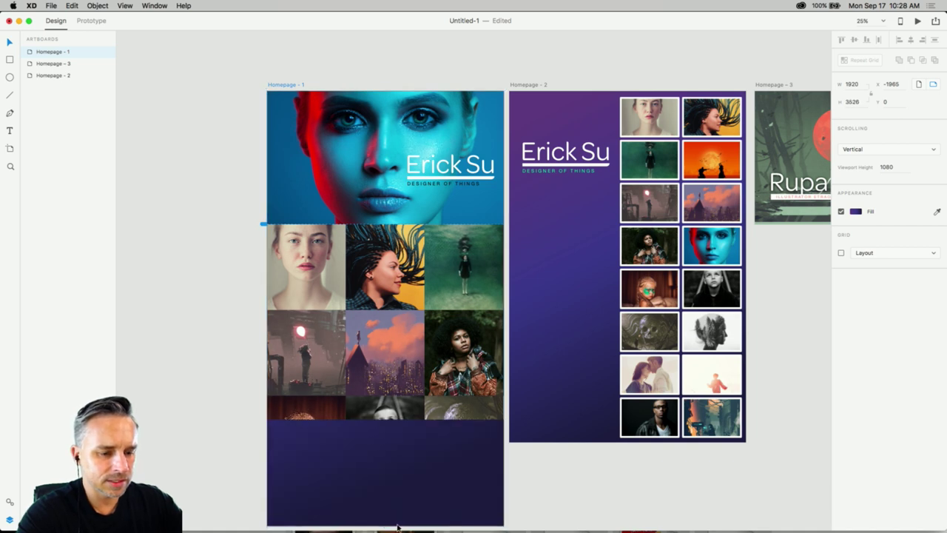
left_click(231, 346)
Step: Extend Repeat Grid 2 downward to 2440 tall with extra rows, then reselect it
scroll(230, 346, "down", 3)
left_click(363, 308)
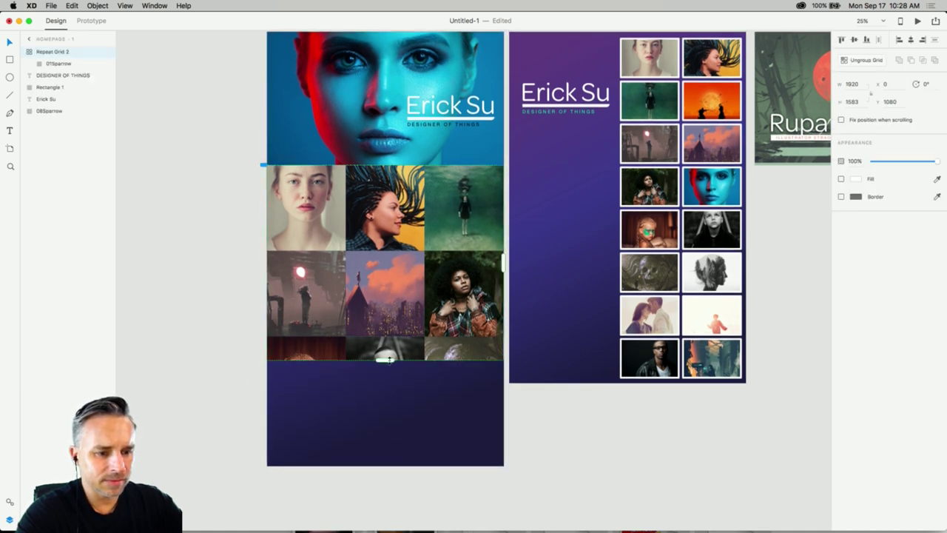
left_click_drag(385, 360, 386, 465)
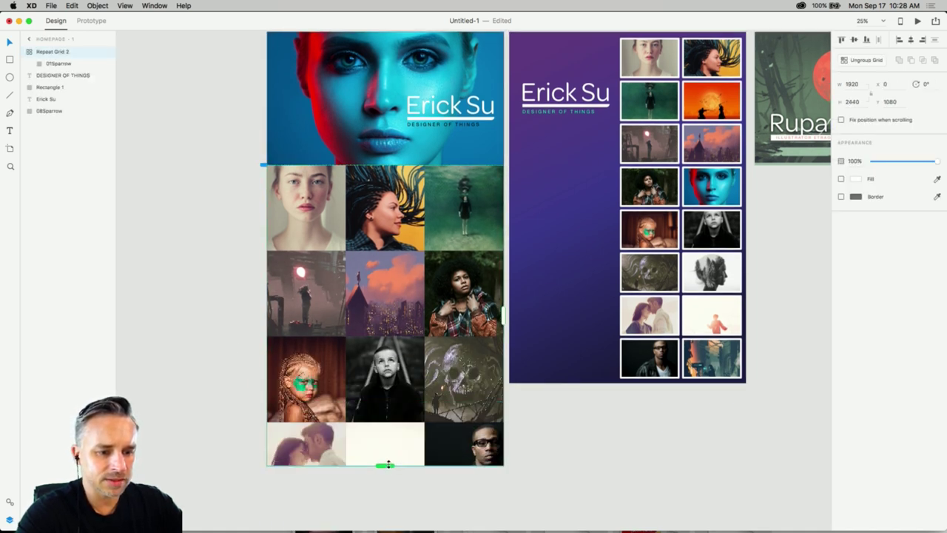
left_click(185, 143)
scroll(314, 282, "up", 5)
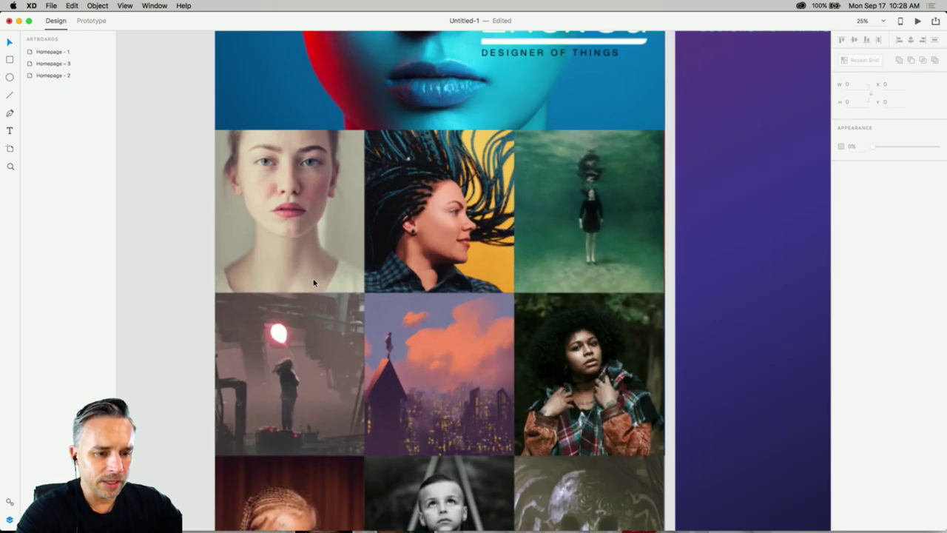
scroll(313, 281, "up", 2)
left_click(313, 272)
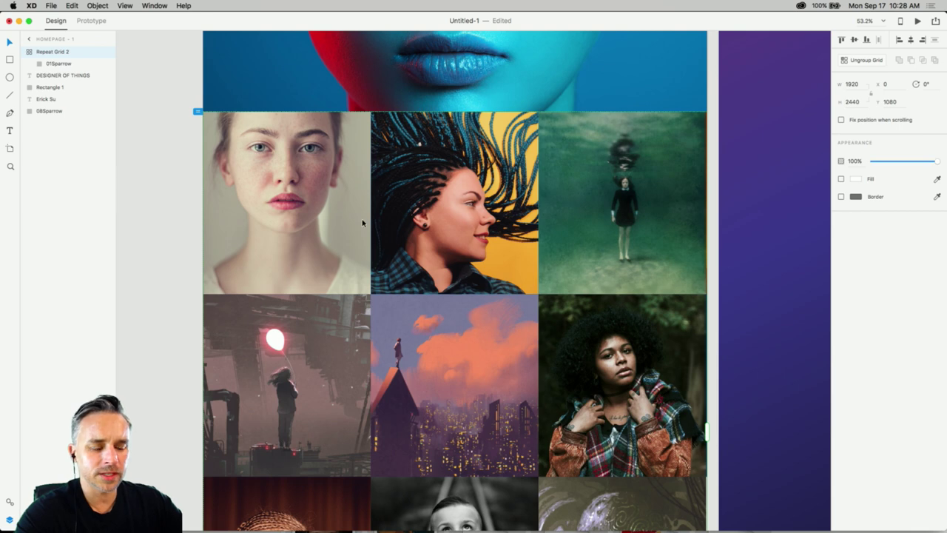
Step: Restore the photo Repeat Grid width to 1920 so the samurai sunset photo leads row two
left_click(866, 60)
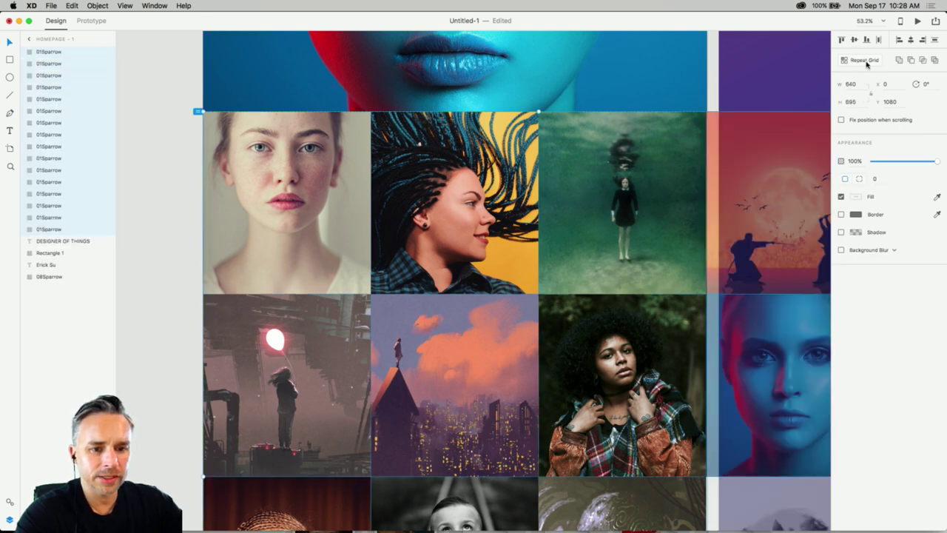
left_click(865, 61)
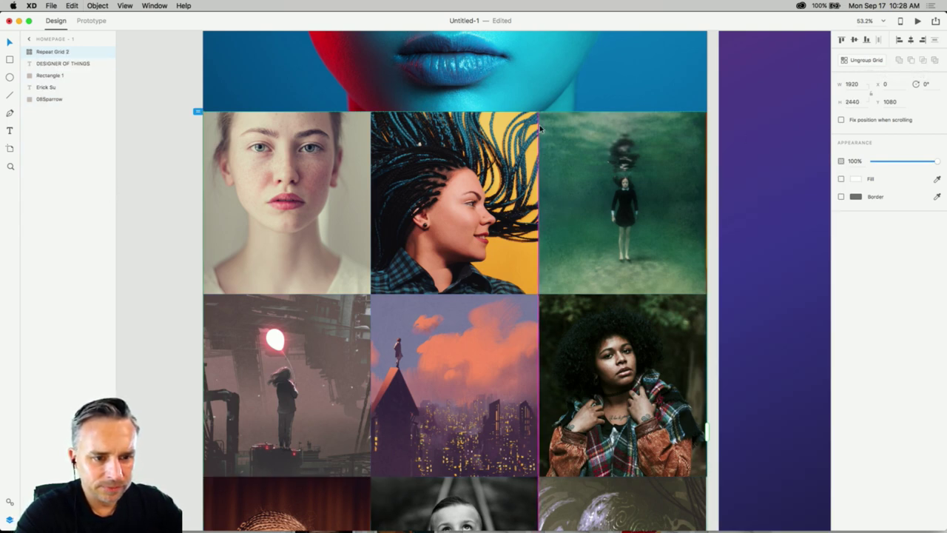
left_click_drag(539, 127, 540, 127)
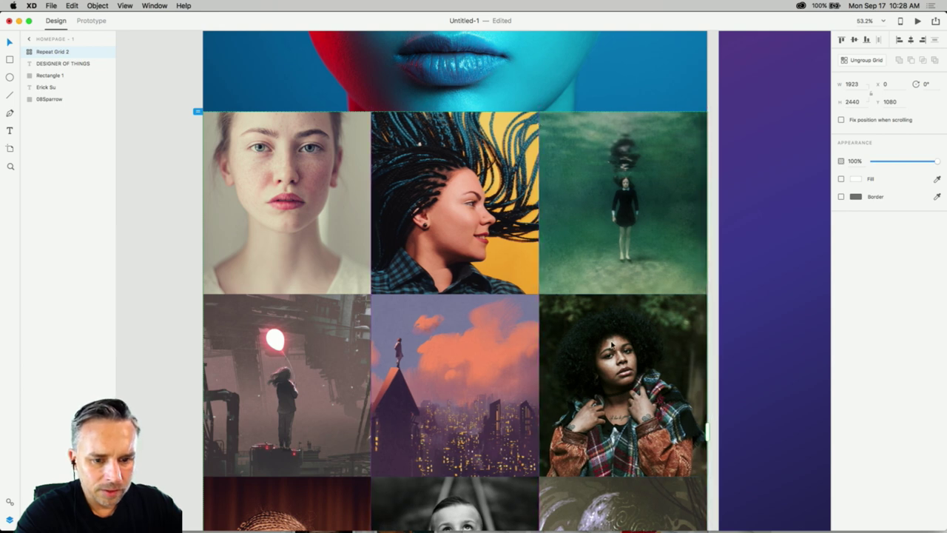
left_click_drag(713, 430, 706, 431)
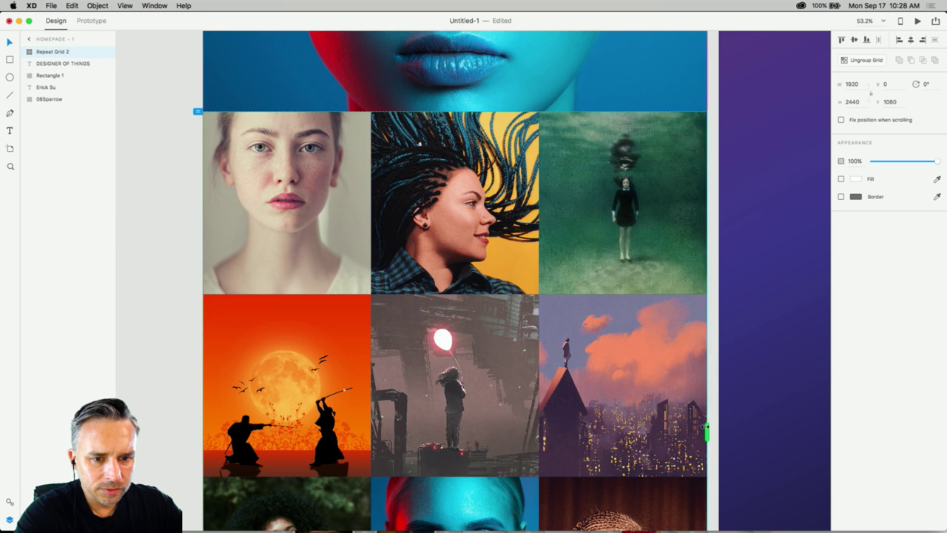
Step: Ungroup the photo grid into separate image layers
left_click(173, 197)
left_click(604, 171)
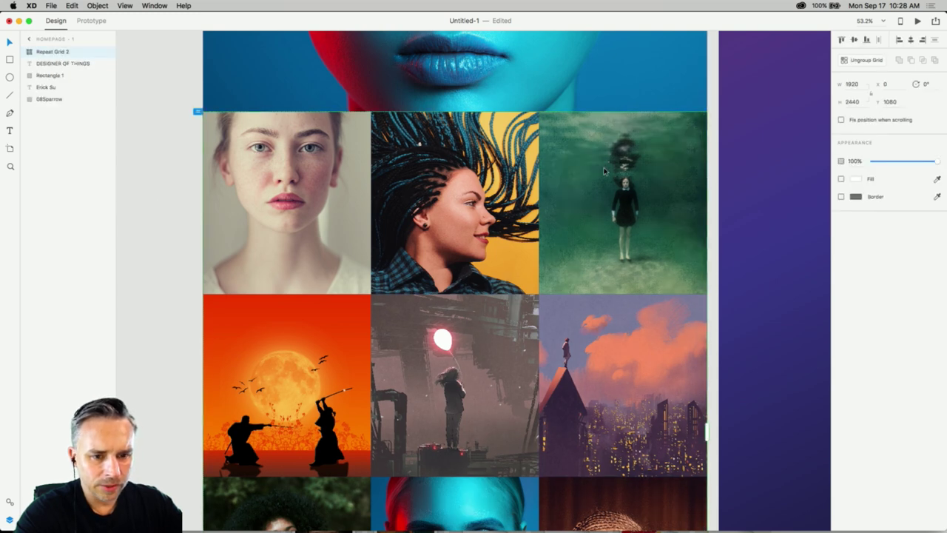
left_click(863, 60)
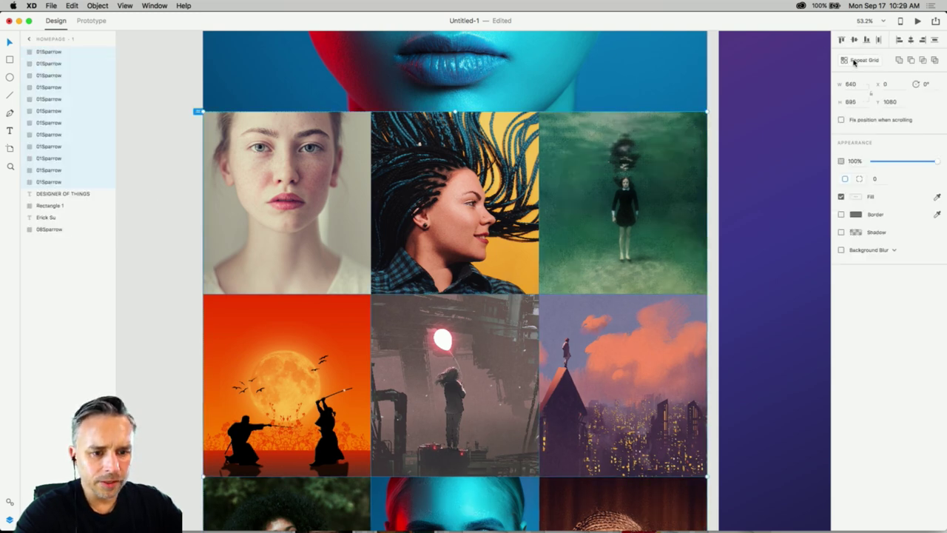
left_click(169, 218)
Step: Lengthen the Homepage - 1 artboard downward to make room for more photo cells
key("super+minus")
key("super+minus")
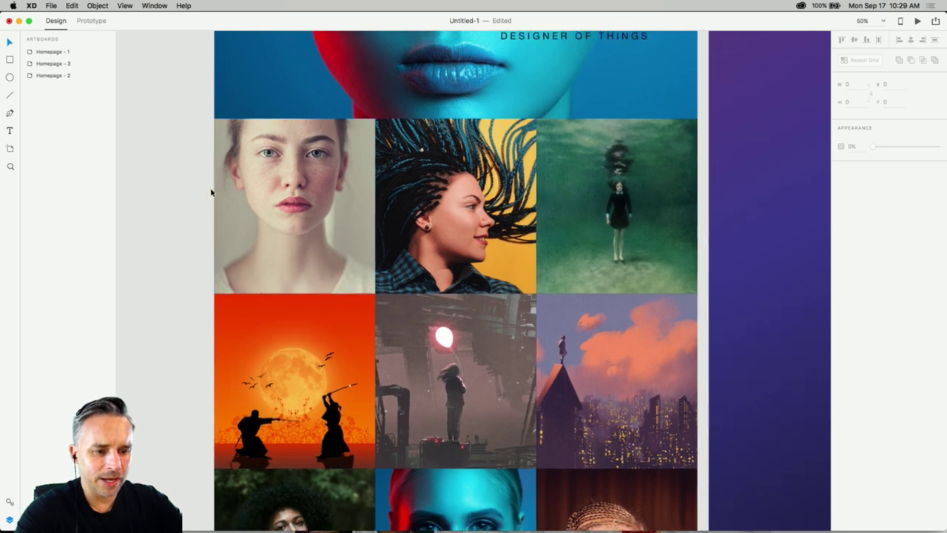
left_click_drag(217, 201, 163, 165)
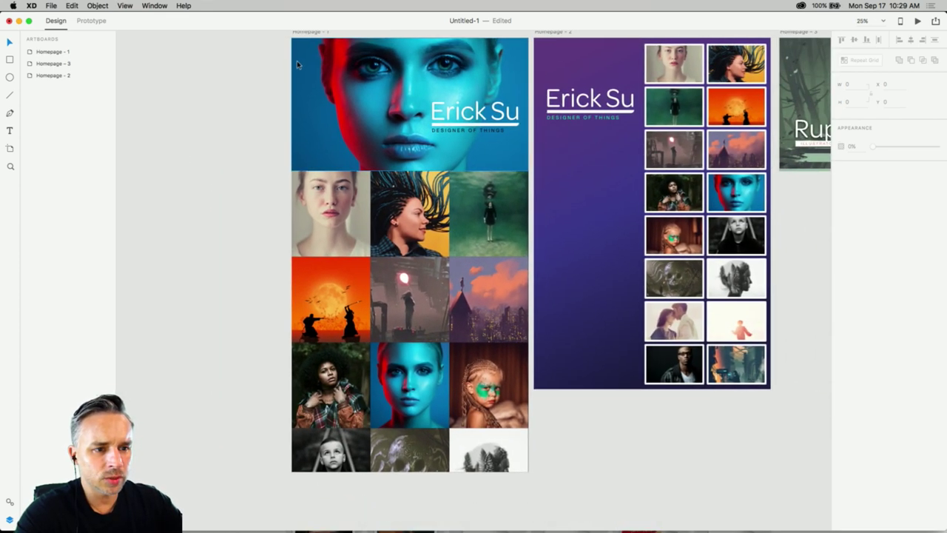
left_click(298, 32)
scroll(220, 322, "down", 3)
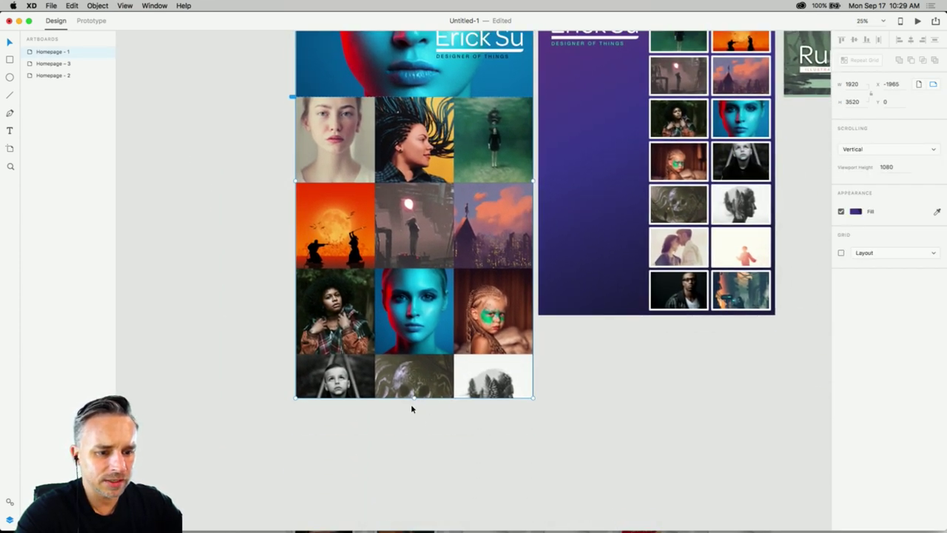
left_click_drag(414, 398, 414, 531)
mouse_move(239, 370)
left_mouse_down()
mouse_move(235, 266)
mouse_move(232, 354)
left_mouse_up()
Step: Move the braided-hair and underwater photos down to the artboard's bottom row
left_click(397, 128)
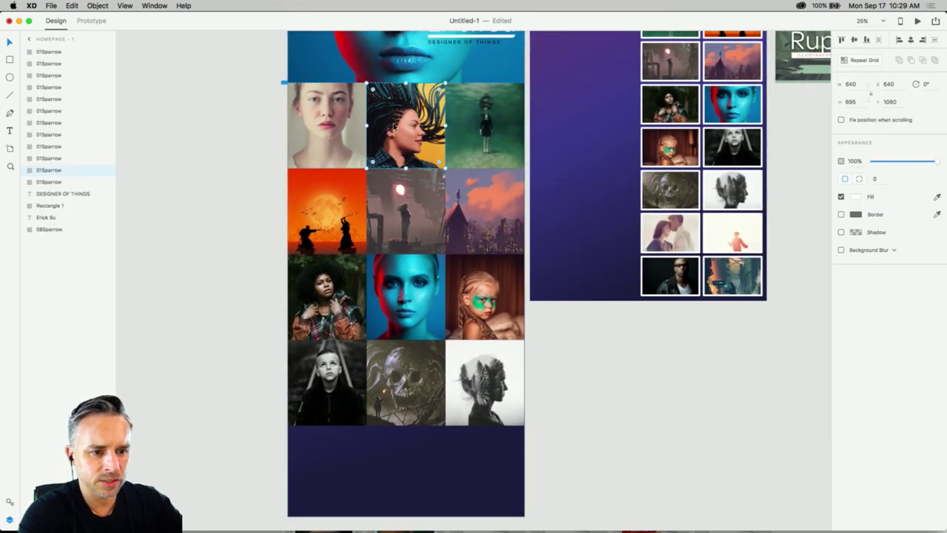
left_click_drag(394, 128, 316, 470)
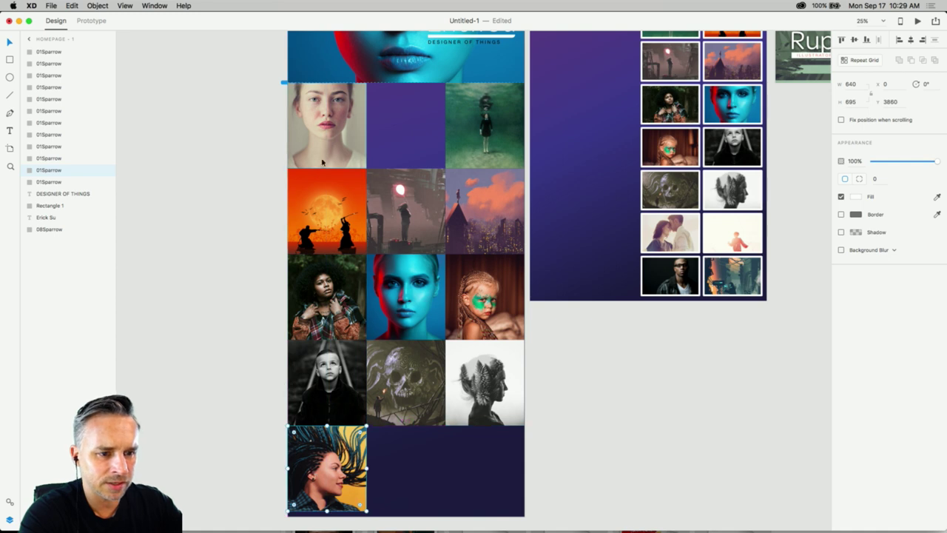
left_click(475, 123)
left_click_drag(463, 130, 462, 470)
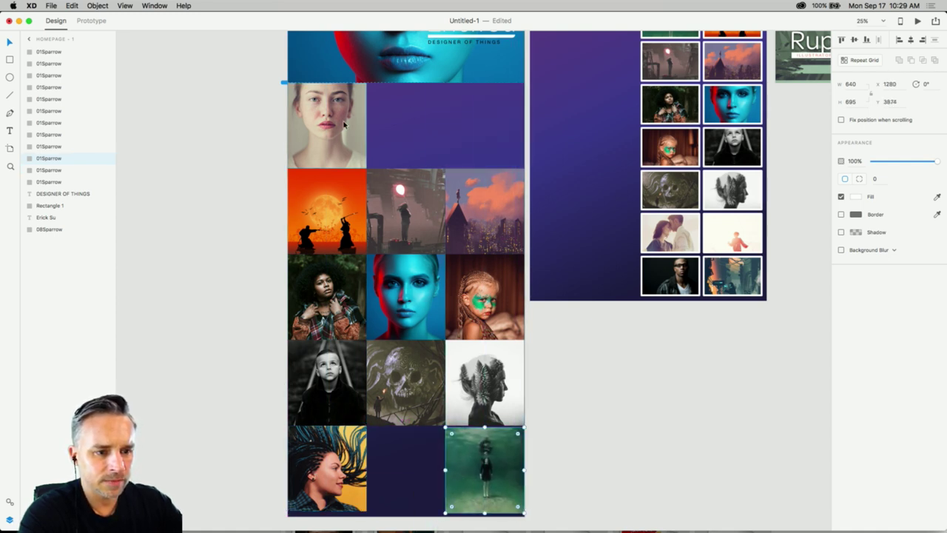
left_click(359, 134)
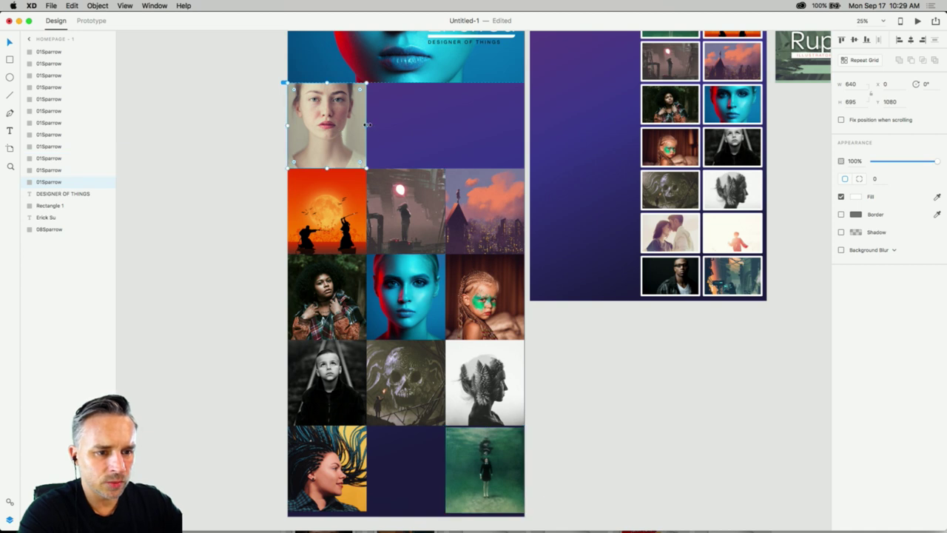
mouse_move(367, 125)
left_mouse_down()
mouse_move(442, 126)
mouse_move(366, 124)
left_mouse_up()
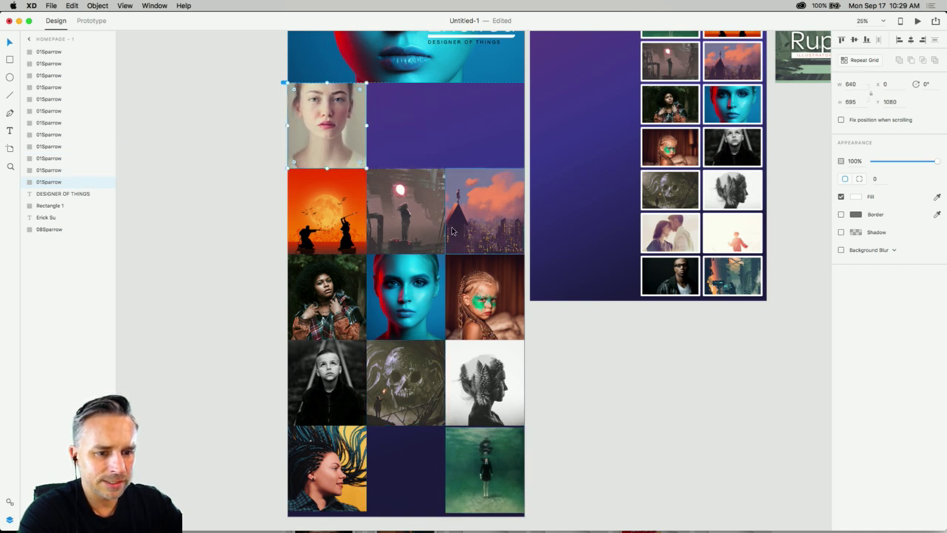
Step: Reshuffle photos: city bottom-middle, underwater top-right two cells tall, braided-hair top-middle, afro bottom-left
left_click_drag(465, 209, 384, 470)
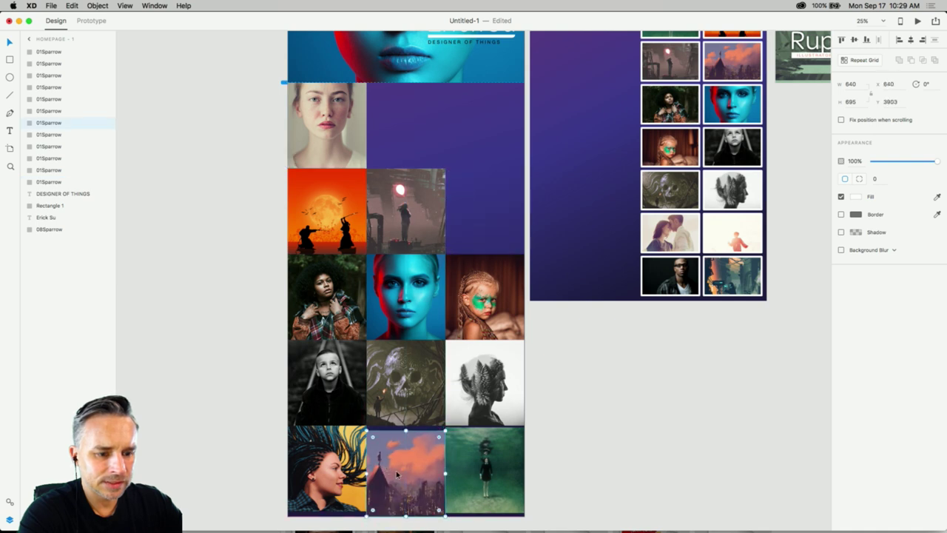
left_click_drag(467, 262, 479, 128)
left_click_drag(482, 225, 483, 253)
left_click(396, 201)
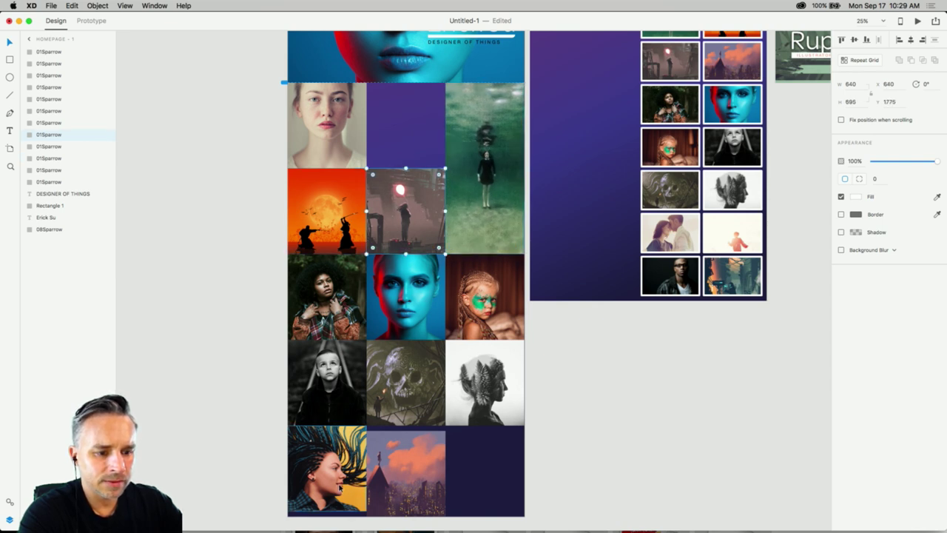
left_click_drag(337, 490, 412, 149)
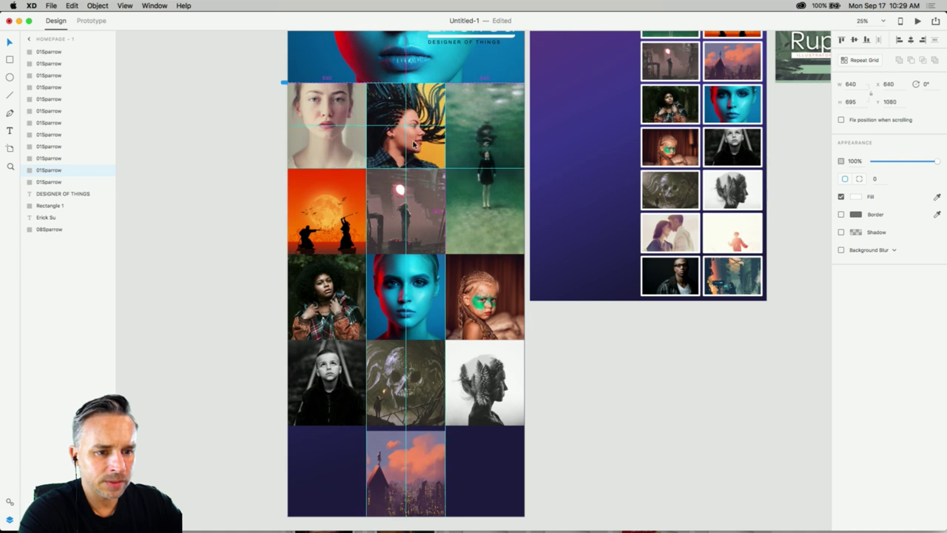
left_click_drag(325, 272, 324, 470)
Step: Delete the blue-face photo, enlarge the green-face girl photo in the left-middle cells, move the skull right
left_click(396, 305)
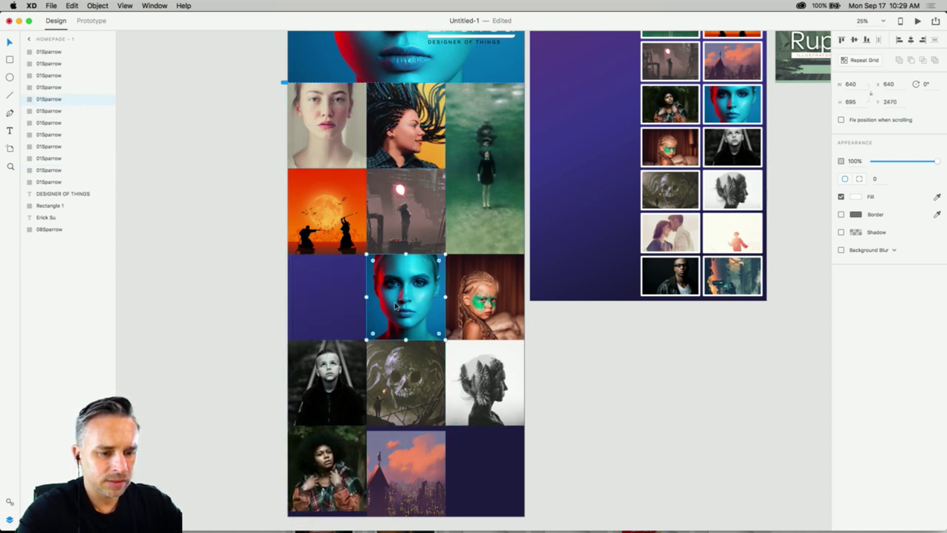
key("Delete")
left_click(446, 298)
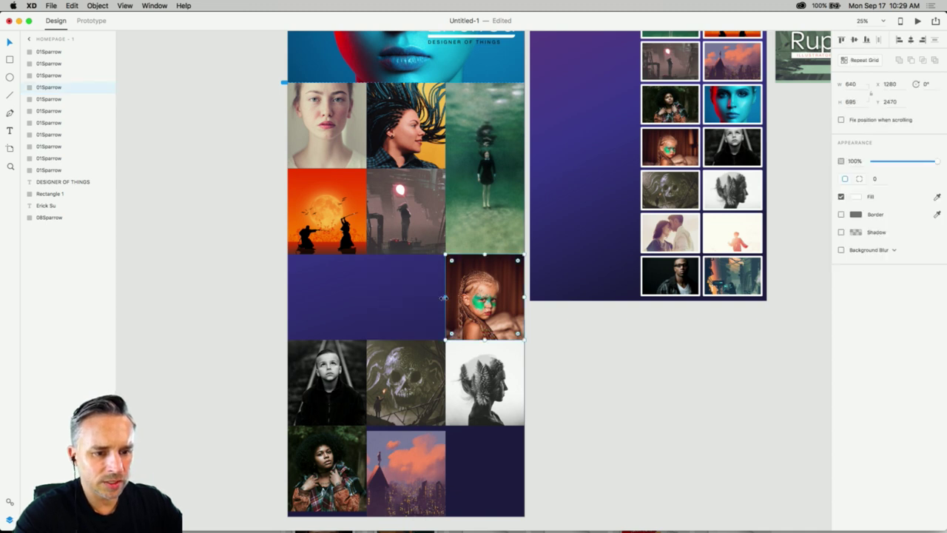
left_click_drag(466, 296, 444, 297)
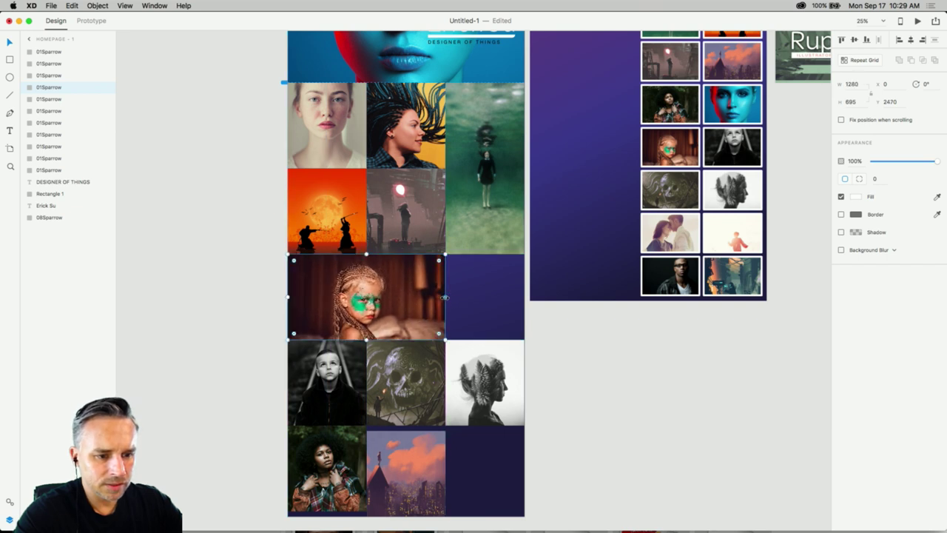
left_click_drag(326, 385, 487, 478)
left_click_drag(386, 385, 465, 299)
left_click(338, 326)
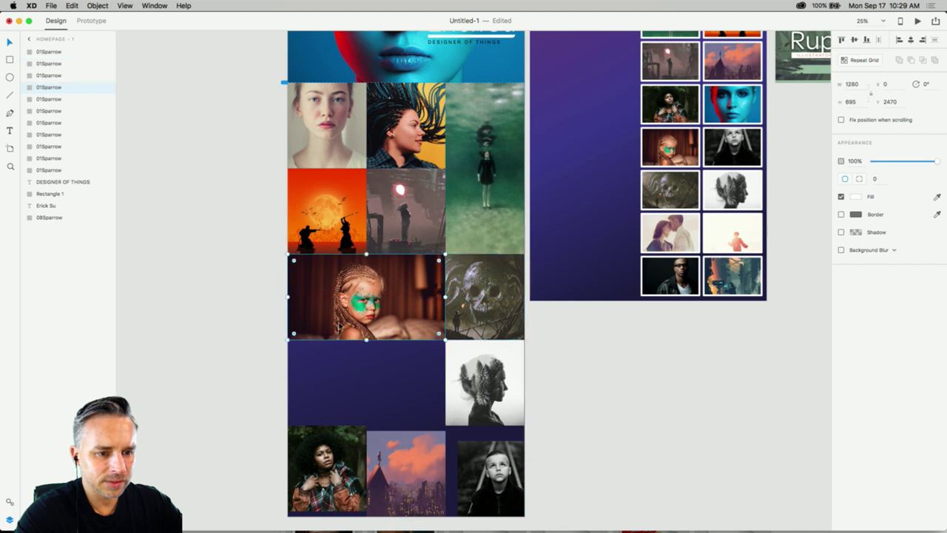
left_click_drag(365, 340, 365, 423)
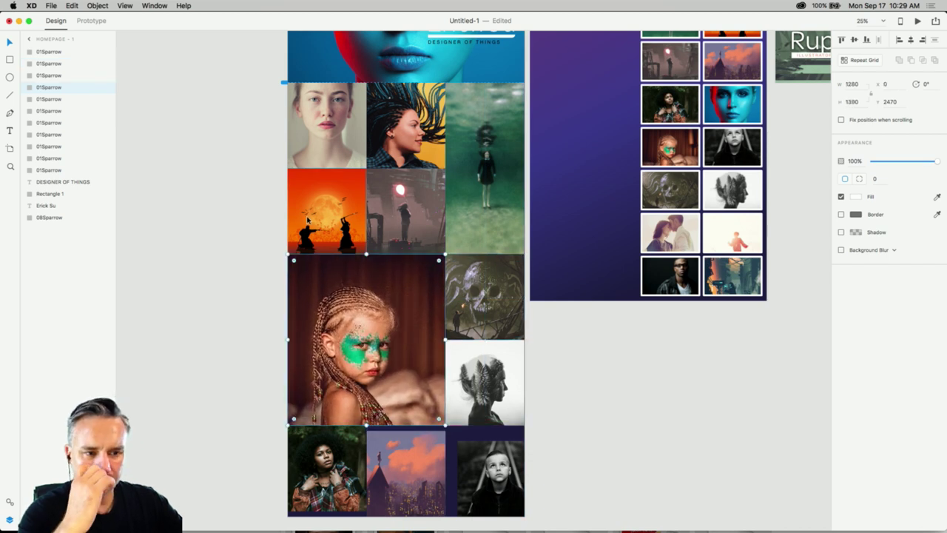
left_click(251, 193)
Step: Lengthen the Homepage - 1 artboard further downward
left_click_drag(222, 283, 224, 126)
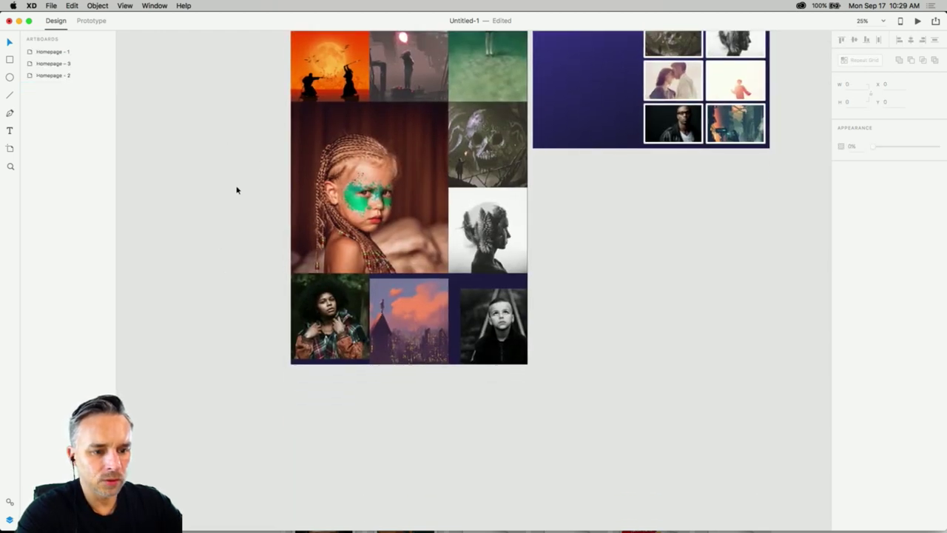
left_click_drag(237, 188, 221, 474)
left_click(311, 88)
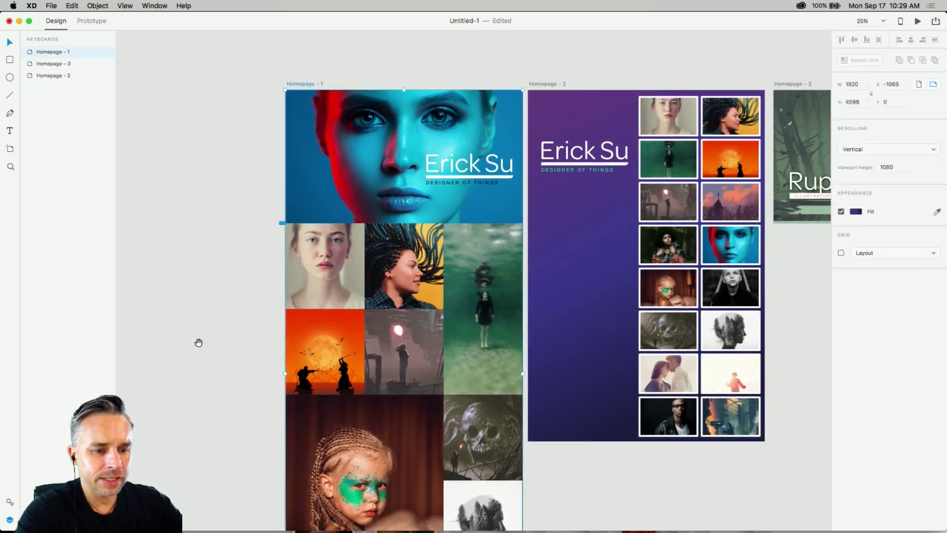
left_click_drag(196, 343, 212, 53)
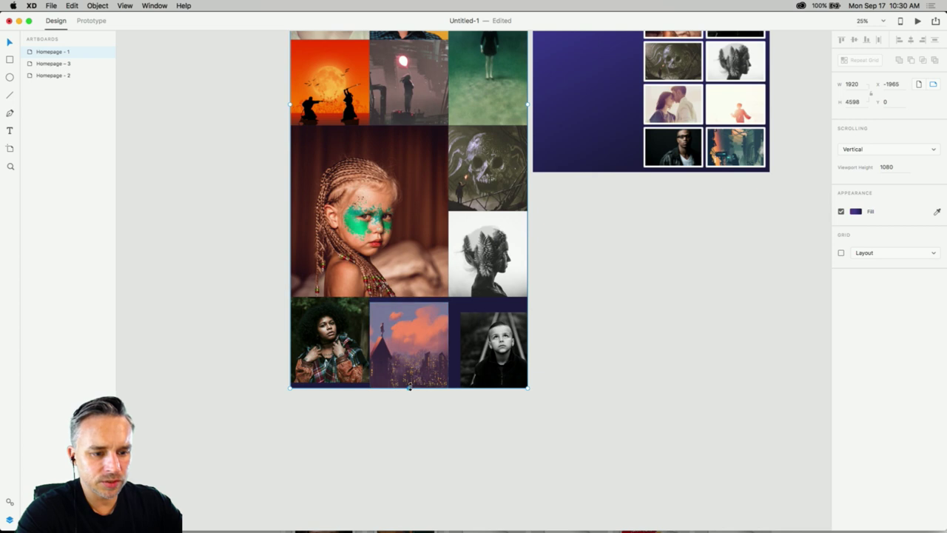
left_click_drag(409, 386, 400, 481)
Step: Realign the city-and-clouds photo and park the boy photo at the artboard's lower left
left_click(466, 353)
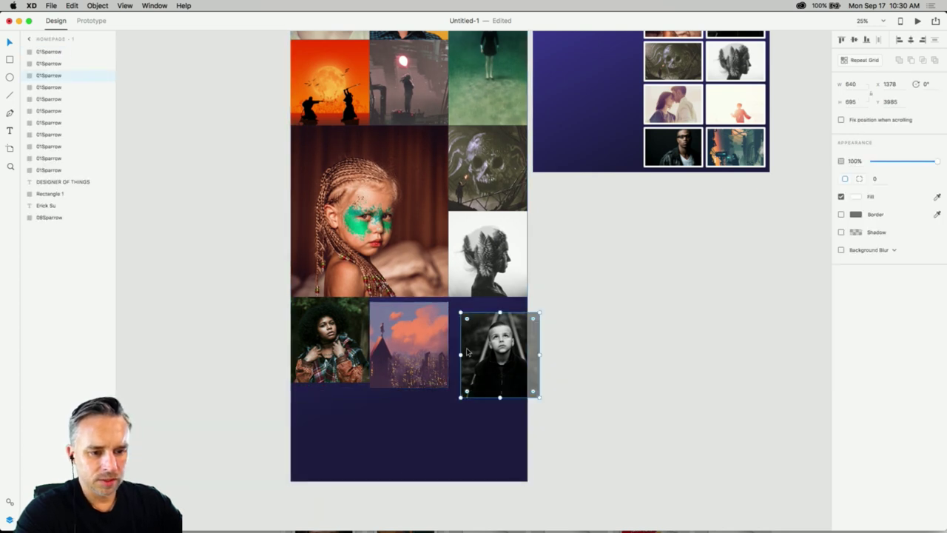
left_click_drag(466, 353, 455, 340)
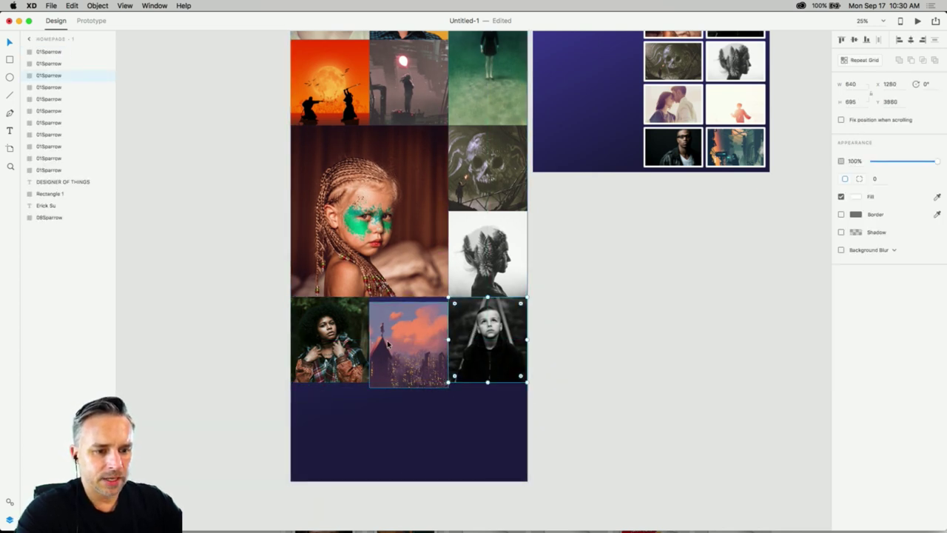
left_click_drag(387, 341, 390, 332)
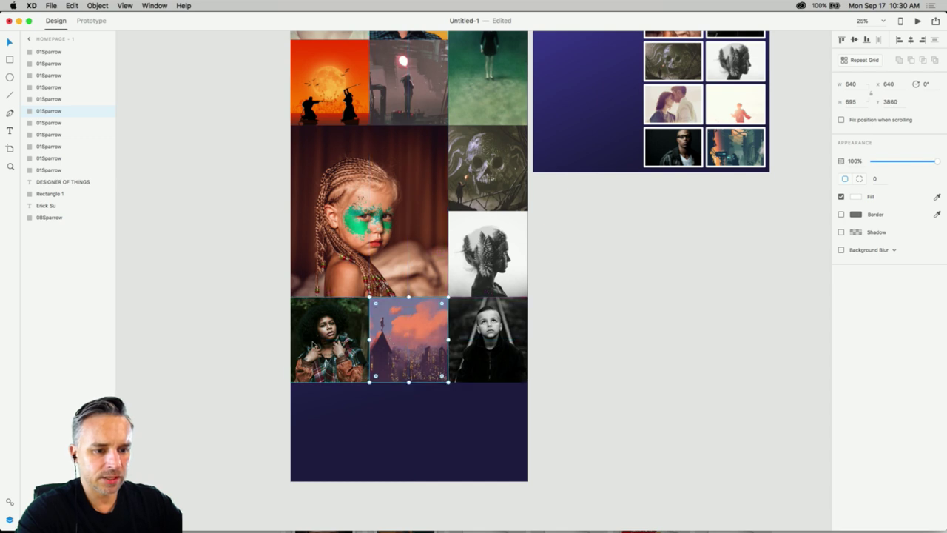
left_click_drag(488, 344, 319, 437)
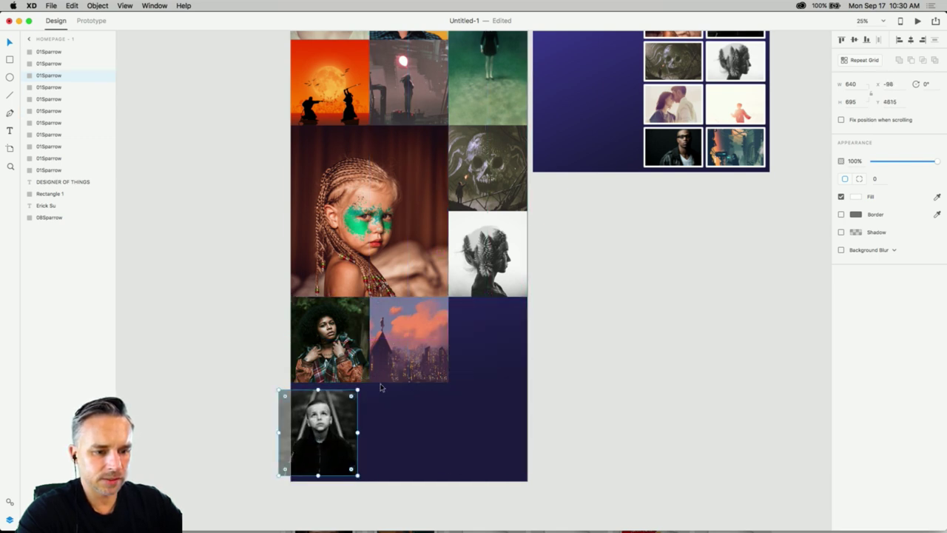
Step: Widen the pink-sky city photo to 1280 across two columns; move afro bottom-right, boy middle-left
left_click(442, 377)
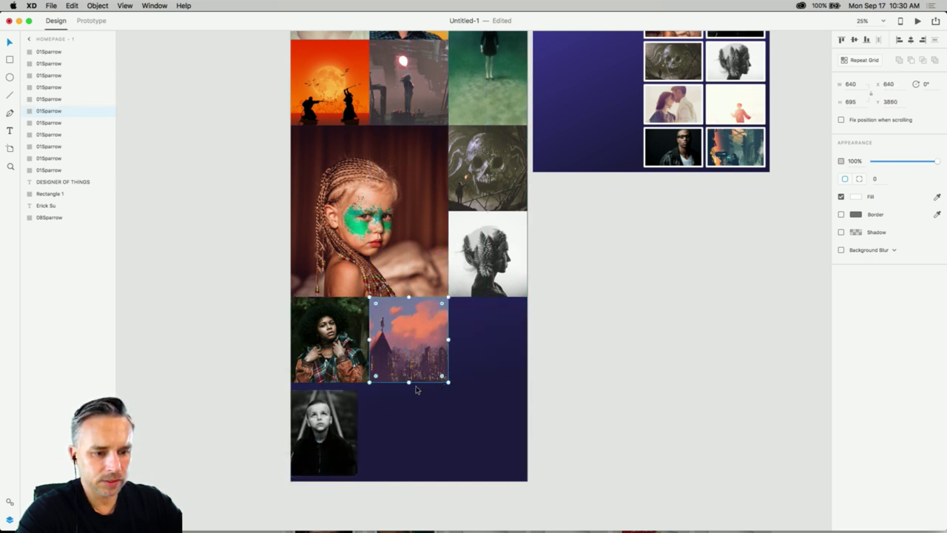
mouse_move(409, 381)
left_mouse_down()
mouse_move(408, 480)
mouse_move(411, 401)
mouse_move(428, 383)
left_mouse_up()
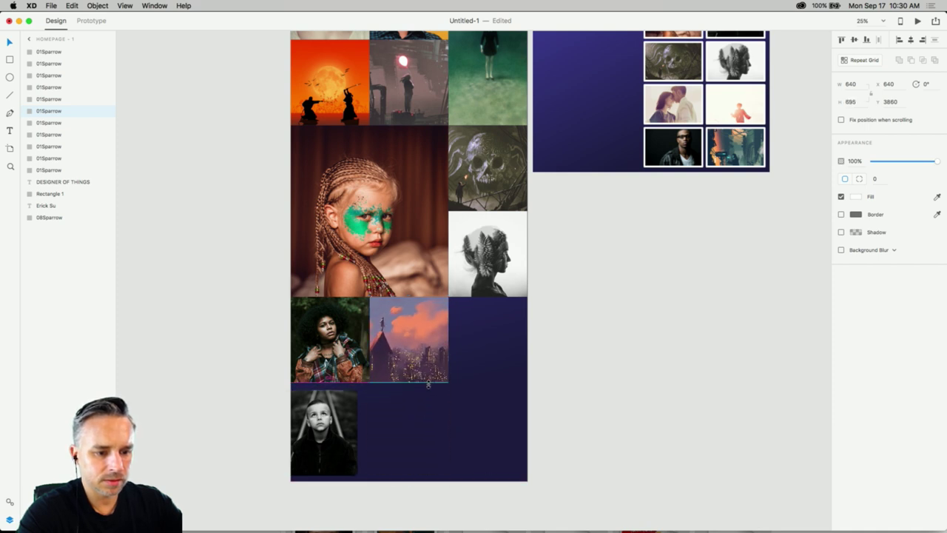
left_click_drag(448, 338, 524, 337)
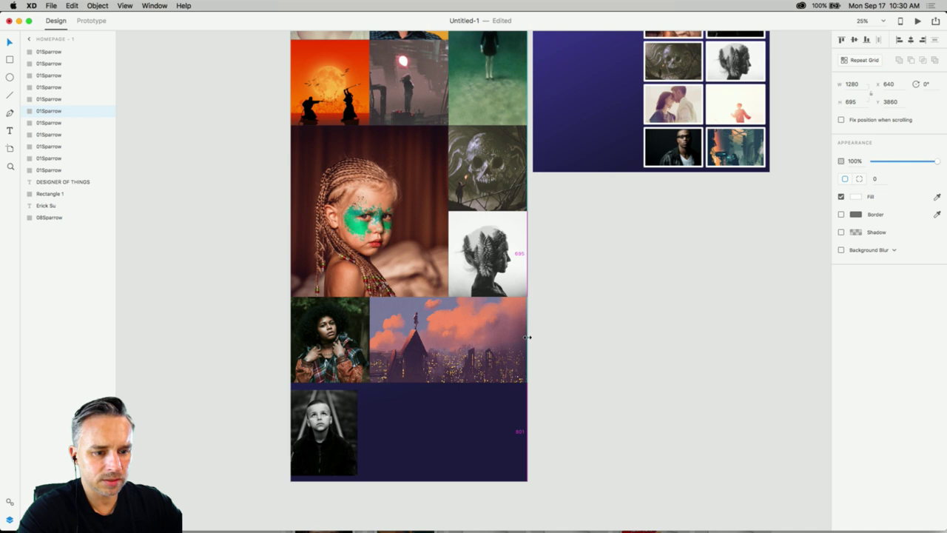
left_click_drag(305, 335, 463, 422)
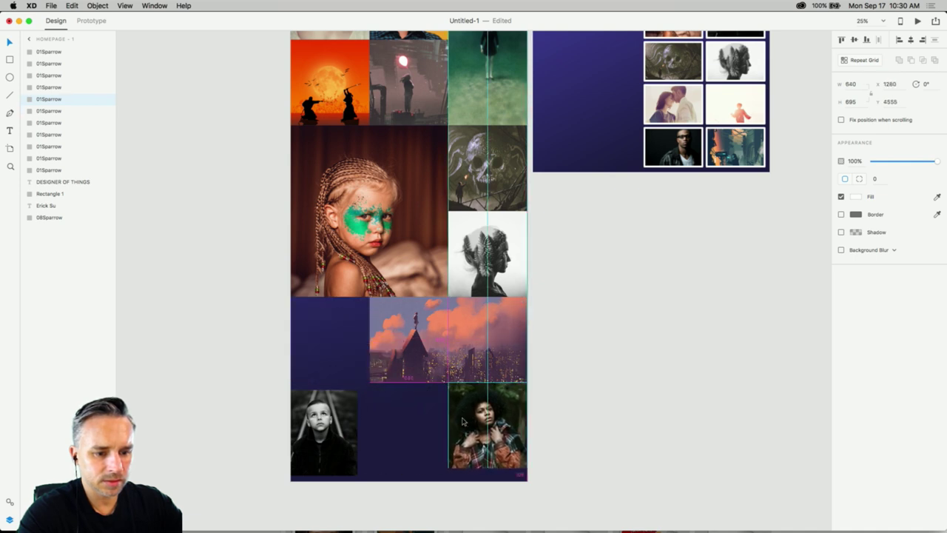
left_click_drag(309, 431, 310, 339)
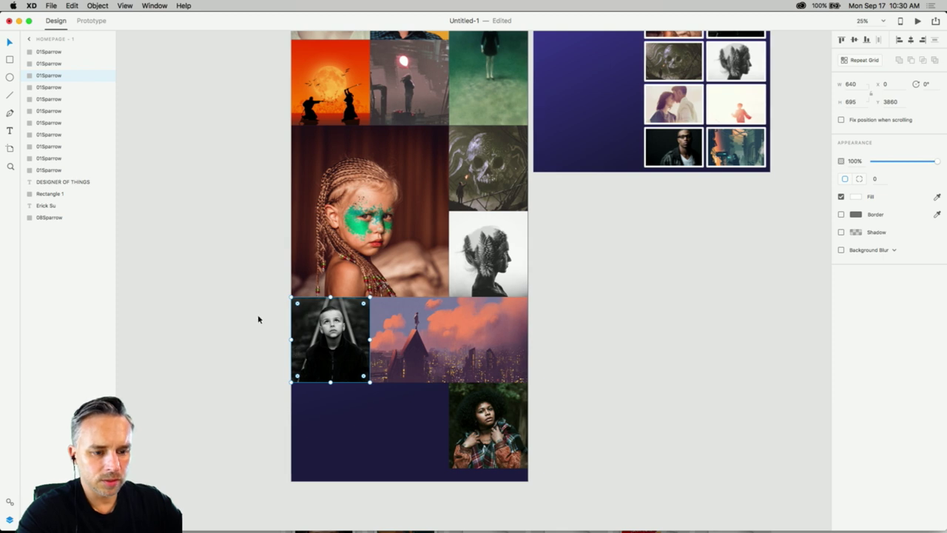
Step: Copy the man's portrait out of the right artboard's photo grid and paste it
left_click(664, 156)
double_click(664, 156)
scroll(664, 157, "left", 1)
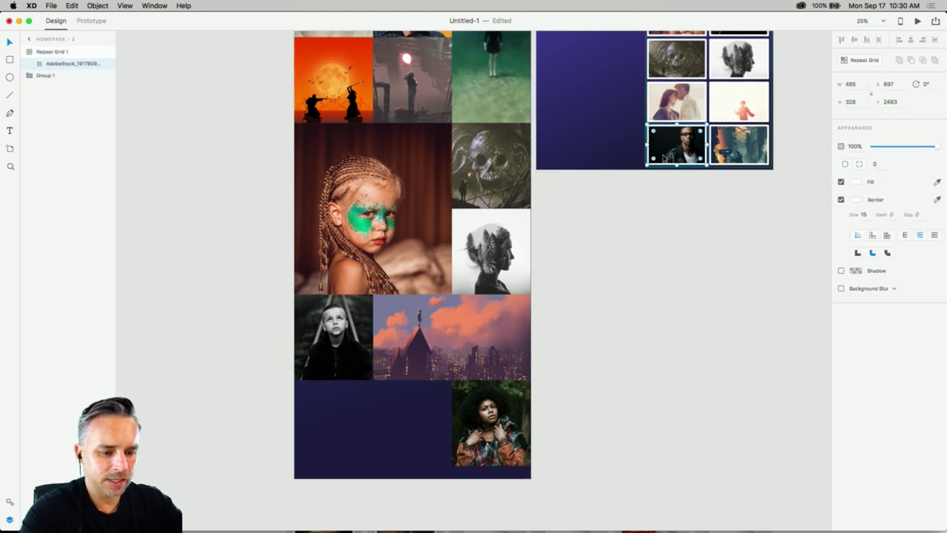
key("super+c")
key("super+v")
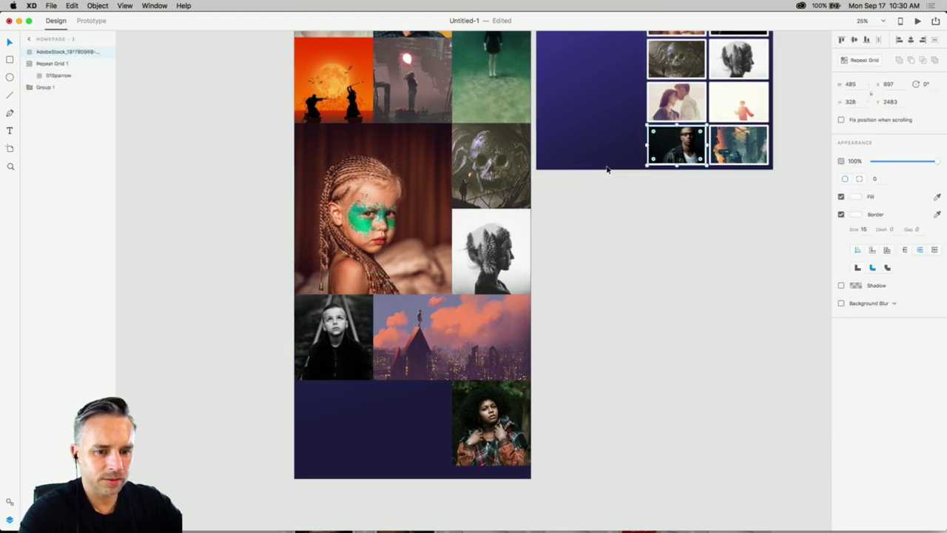
scroll(474, 252, "left", 1)
Step: Place a copy of the skull photo into the empty navy block at the bottom
left_click(364, 291)
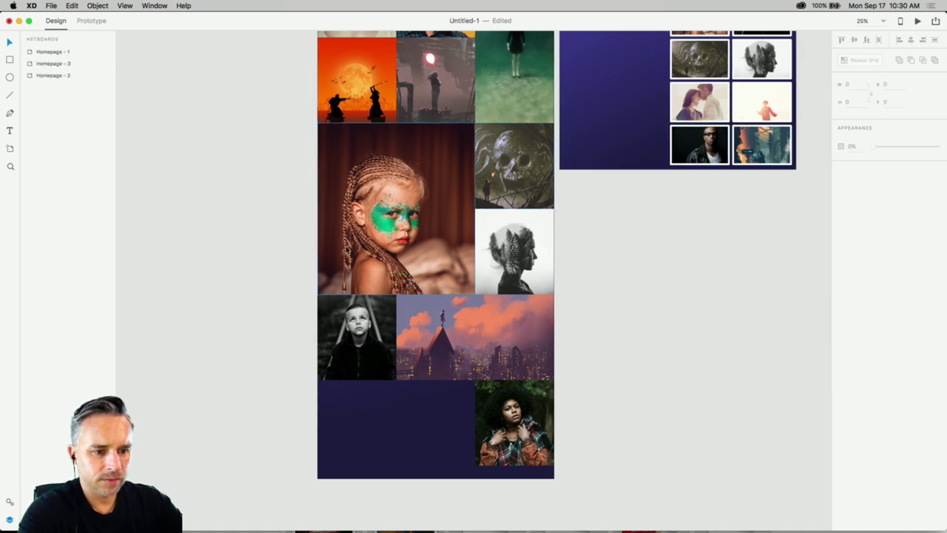
left_click(506, 165)
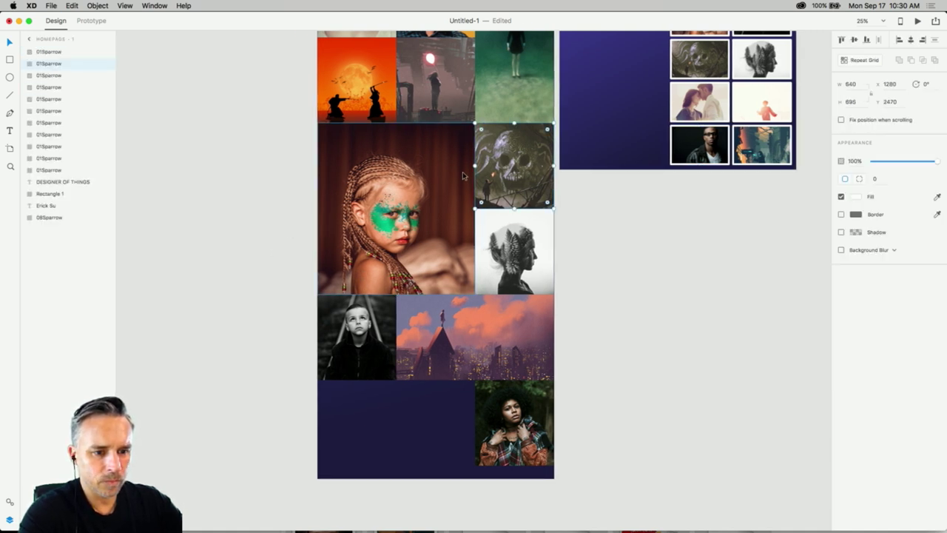
left_click_drag(516, 169, 475, 422)
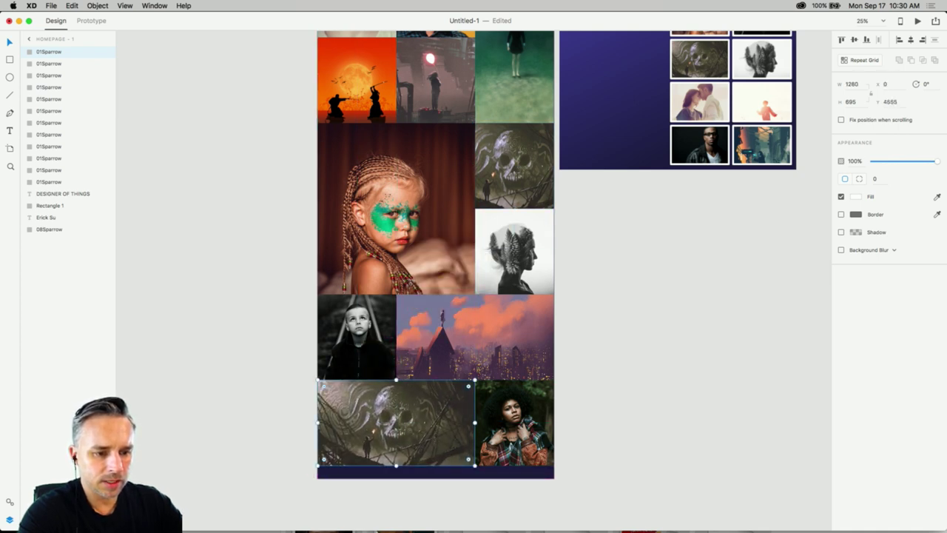
Step: Drag 12Eva.jpeg from Finder's Assets folder onto the wide bottom-row image, replacing the skull copy
mouse_move(376, 523)
left_click(325, 521)
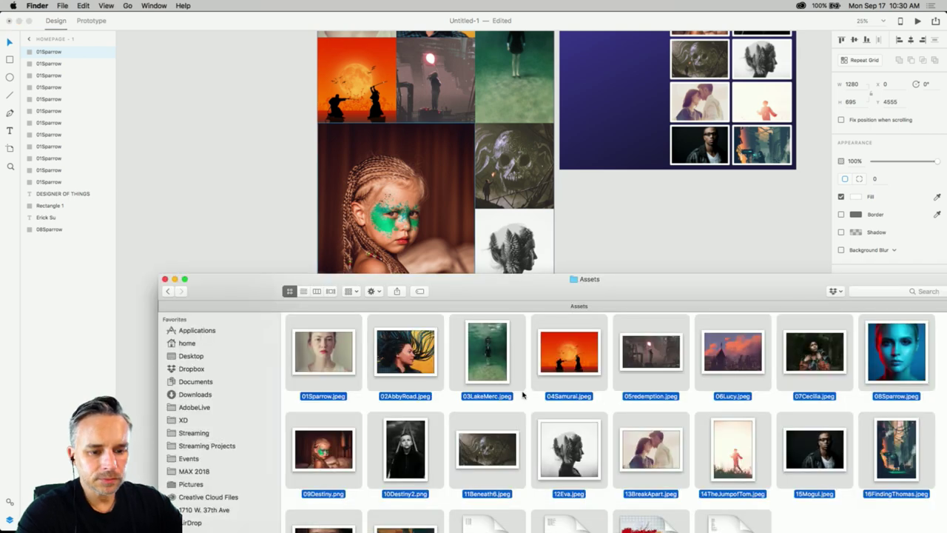
left_click(826, 515)
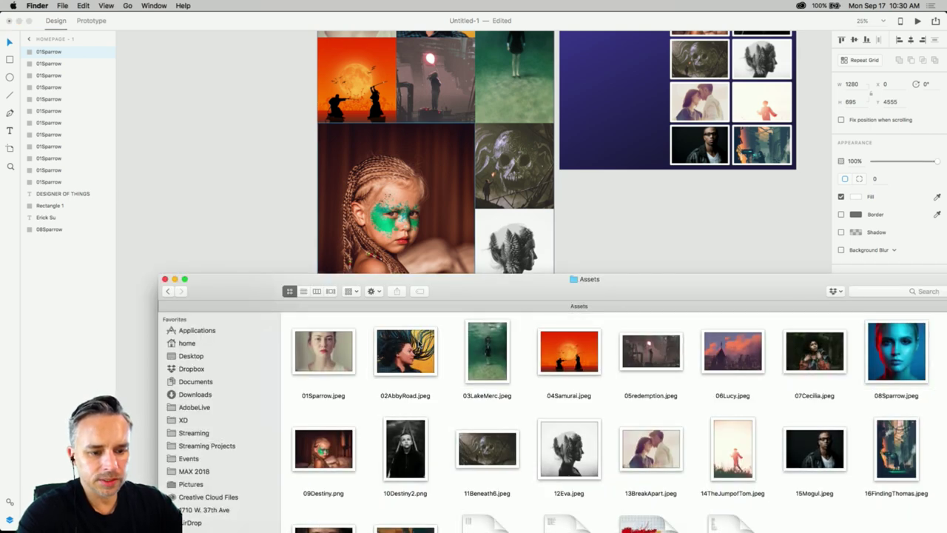
left_click_drag(518, 281, 845, 125)
left_click_drag(882, 284, 340, 406)
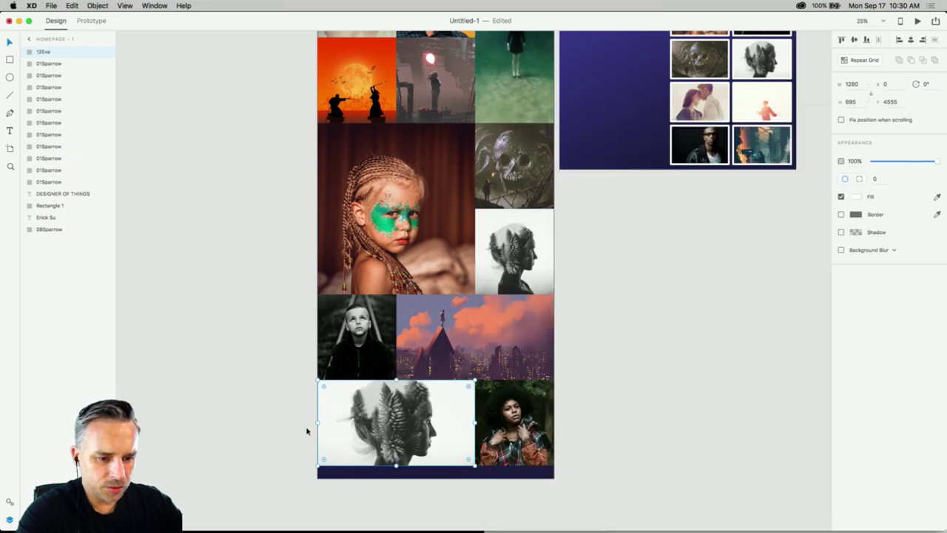
left_click(307, 430)
scroll(271, 296, "up", 6)
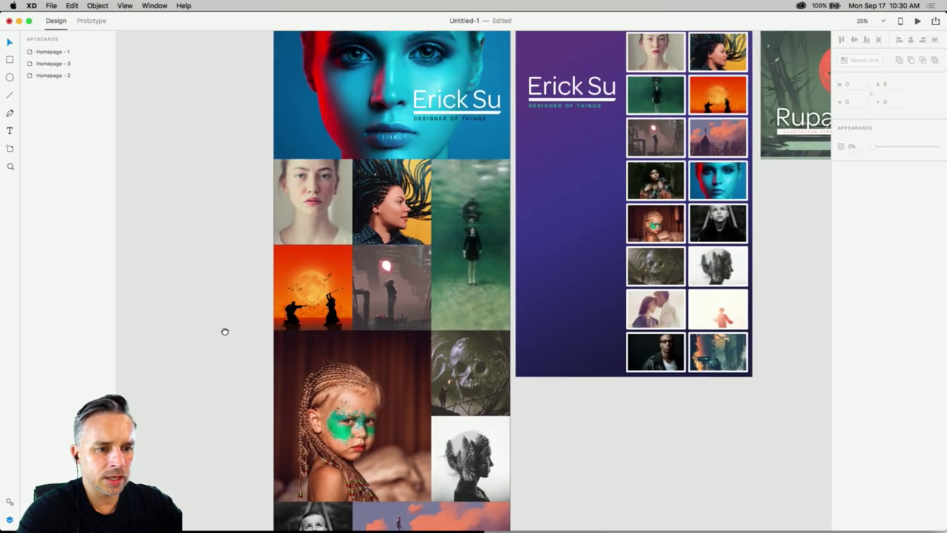
scroll(225, 331, "up", 5)
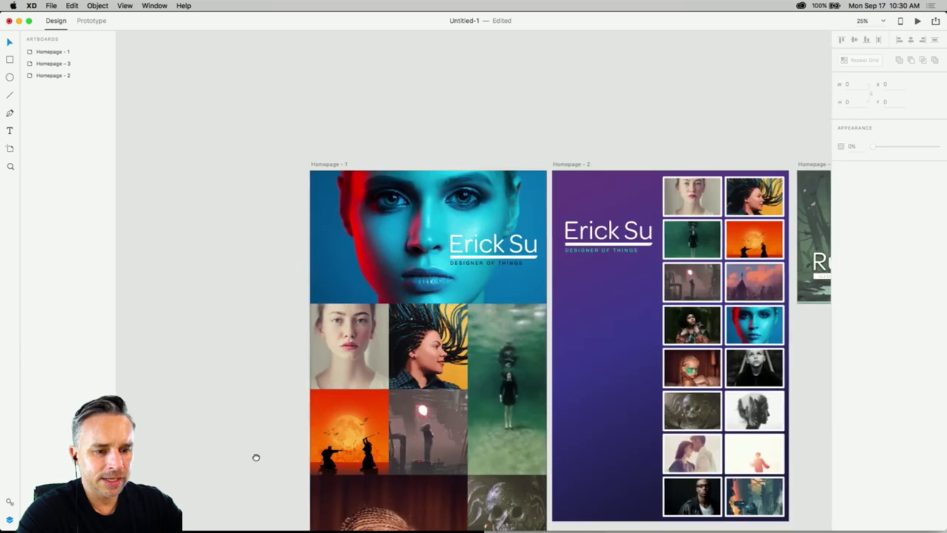
scroll(244, 194, "up", 5)
scroll(296, 218, "down", 4)
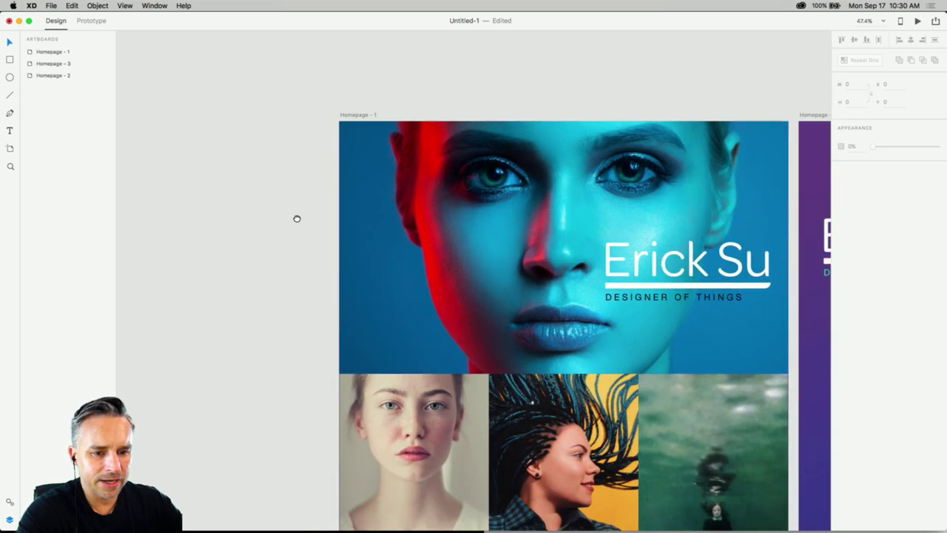
scroll(199, 128, "right", 4)
scroll(185, 170, "up", 3)
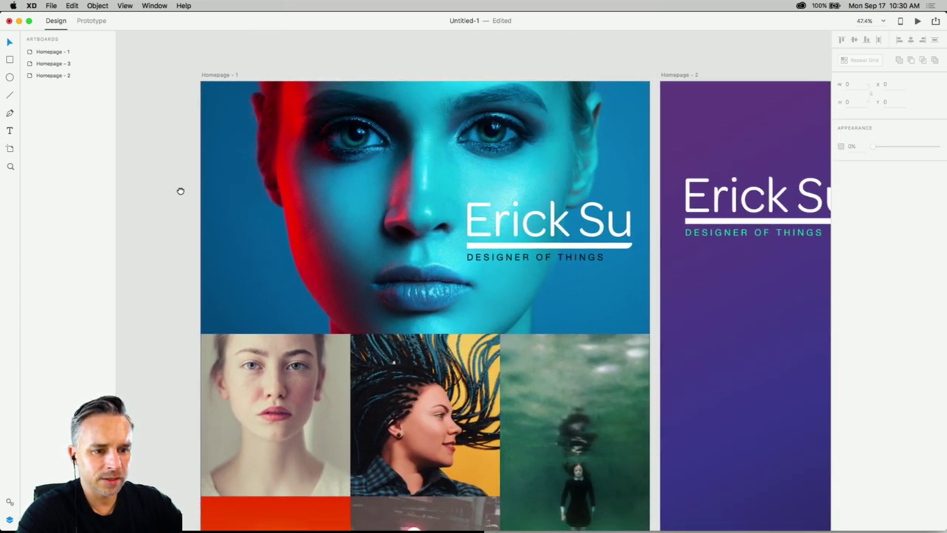
left_click(280, 214)
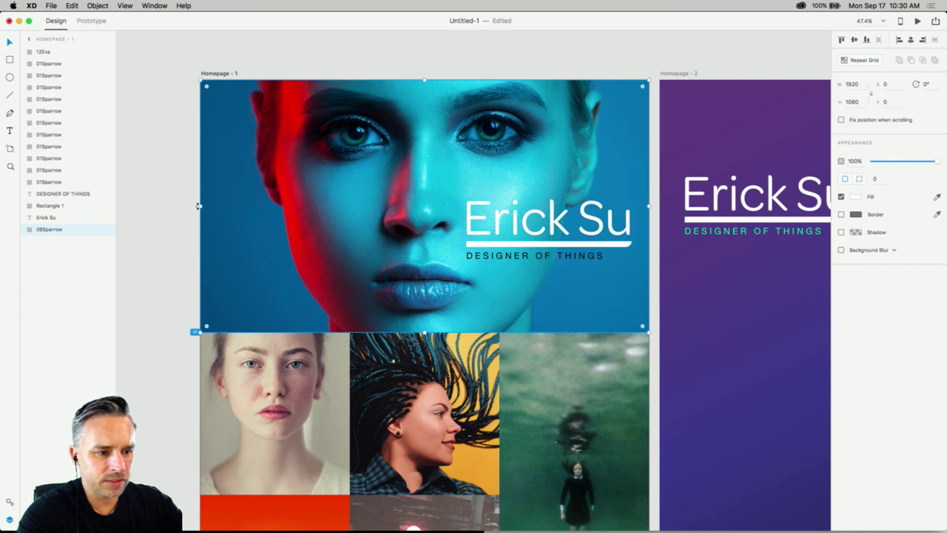
Step: Narrow the hero image to start at x 1280 and colour DESIGNER OF THINGS with 'love this color' green
left_click_drag(200, 206, 499, 232)
left_click_drag(438, 210, 292, 222)
left_click(261, 229)
double_click(319, 237)
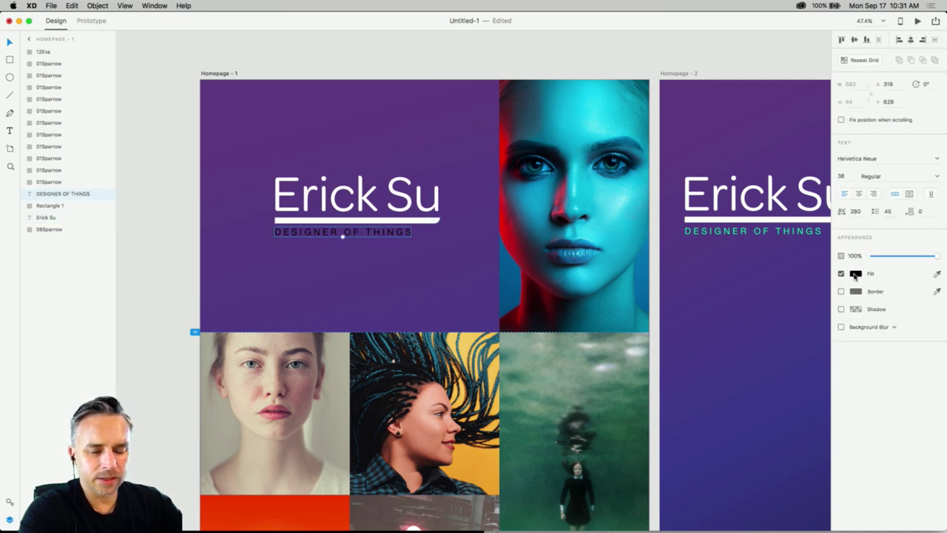
left_click(10, 502)
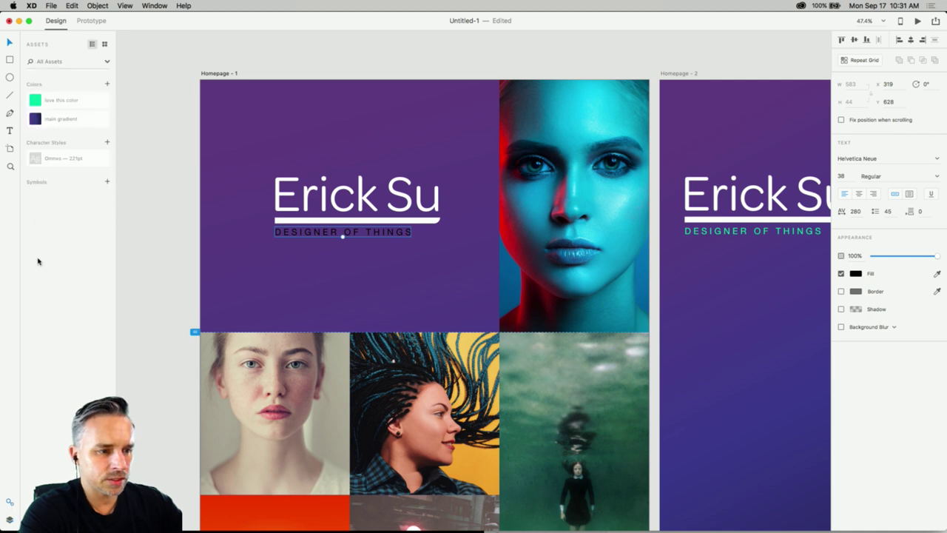
left_click(35, 100)
left_click(117, 284)
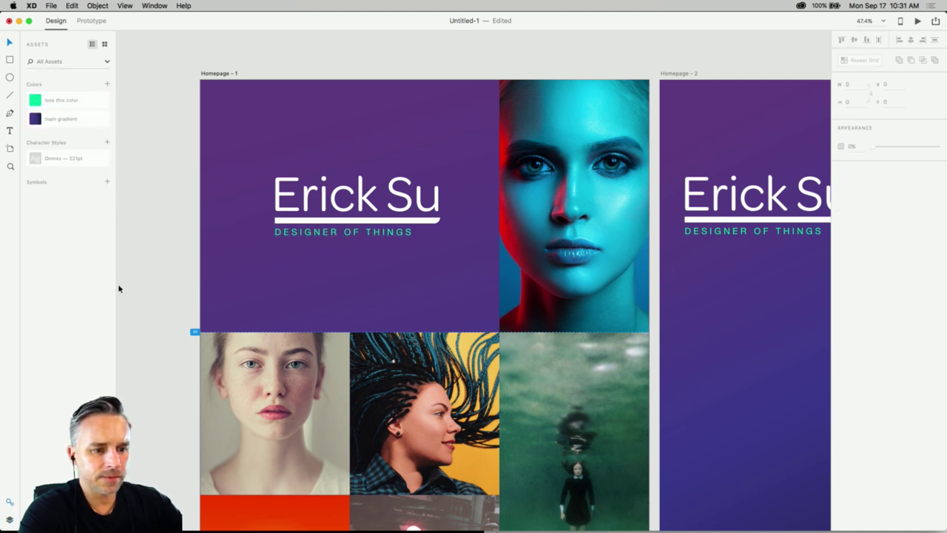
Step: Shorten the teal face image from its bottom edge and raise the Erick Su title group
left_click(538, 192)
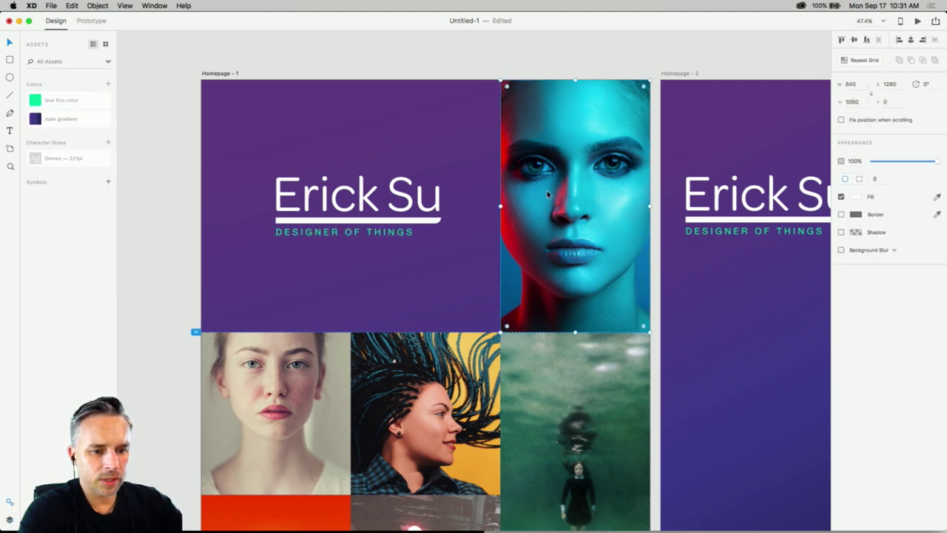
left_click_drag(577, 332, 576, 290)
left_click_drag(252, 134, 353, 206)
left_click(350, 213)
left_click(166, 323)
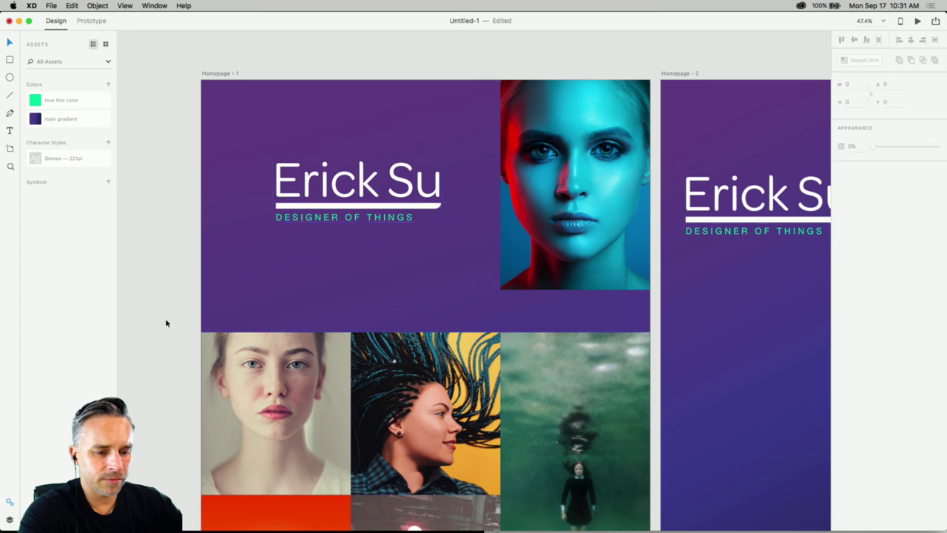
key("super+0")
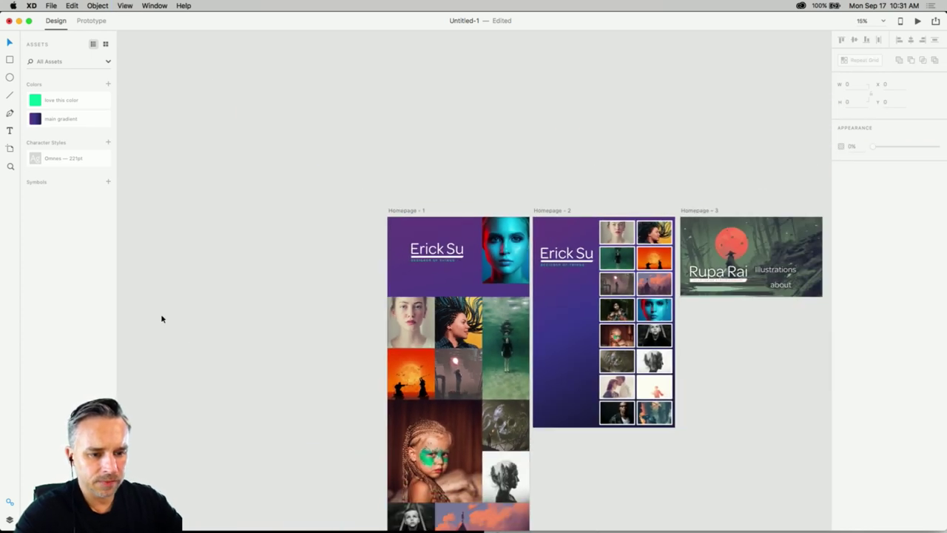
scroll(271, 150, "down", 3)
left_click(363, 126)
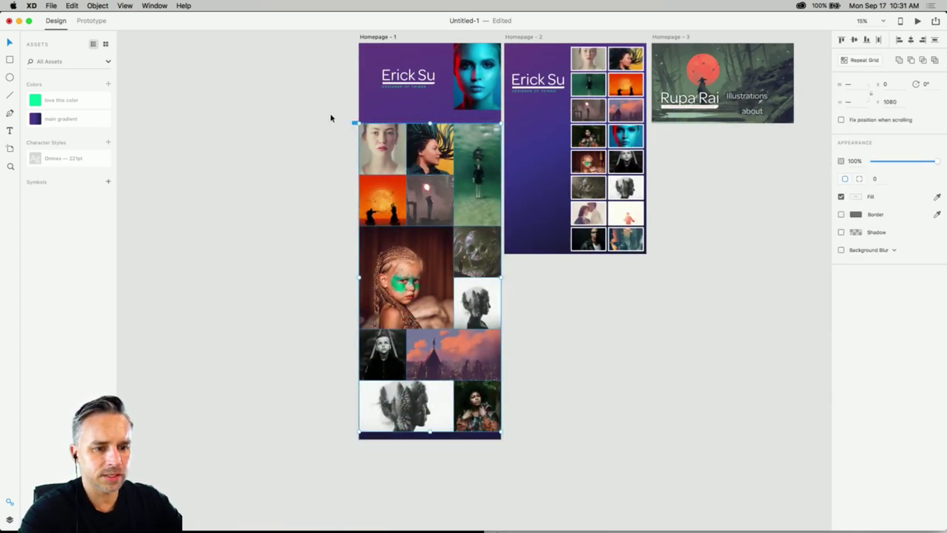
scroll(291, 224, "up", 5)
key("super+equal")
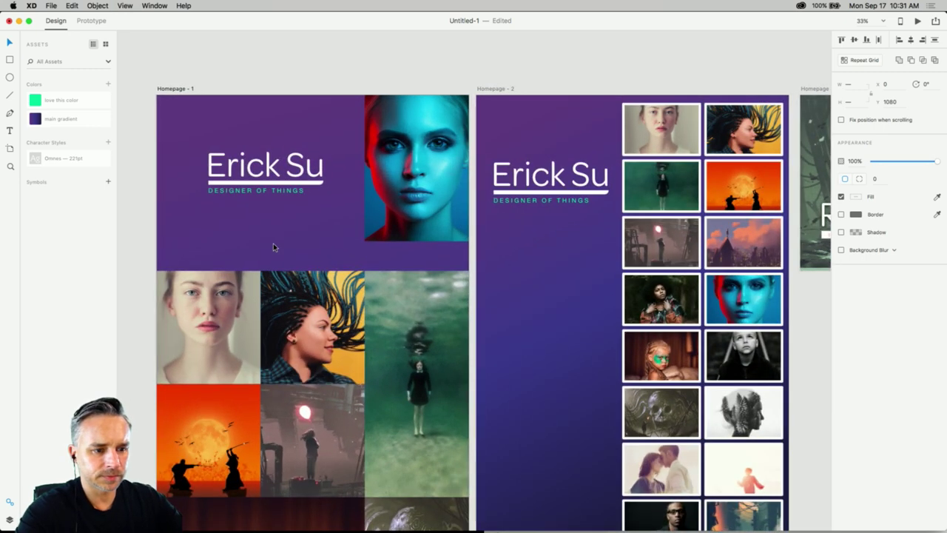
left_click(194, 70)
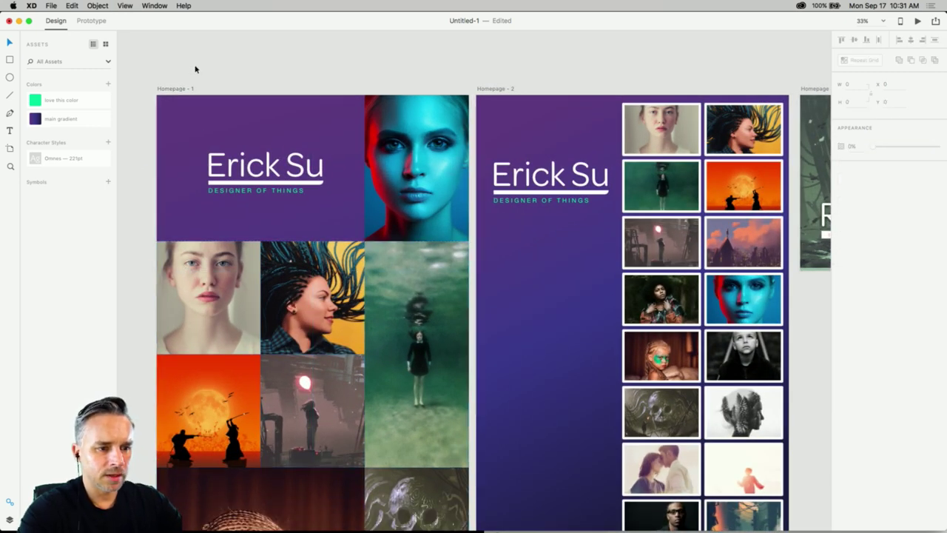
scroll(194, 69, "up", 5)
scroll(259, 64, "left", 2)
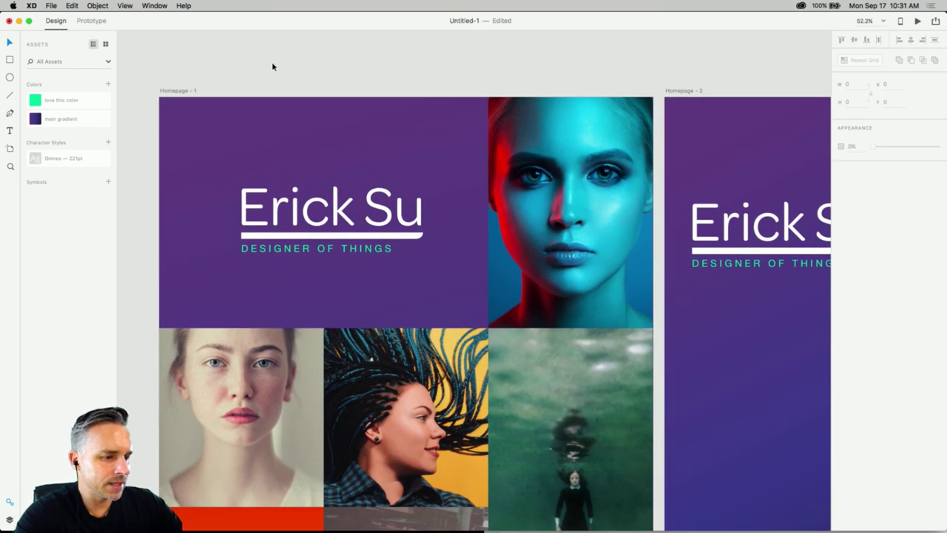
scroll(305, 65, "left", 1)
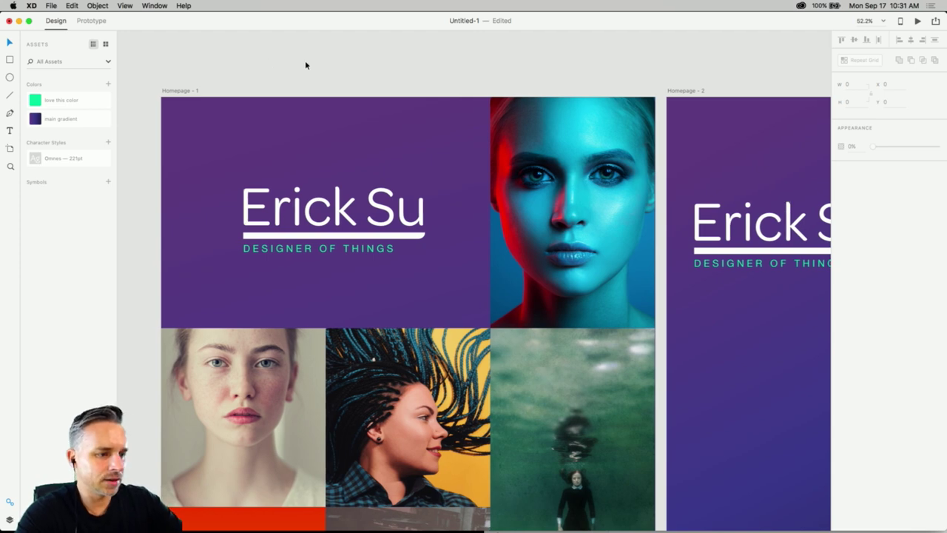
key("super+minus")
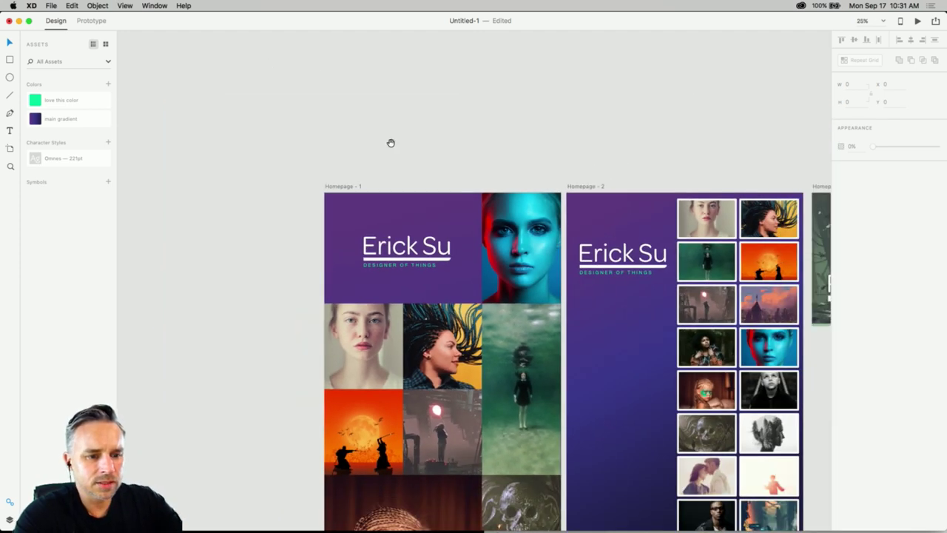
left_click_drag(390, 144, 244, 61)
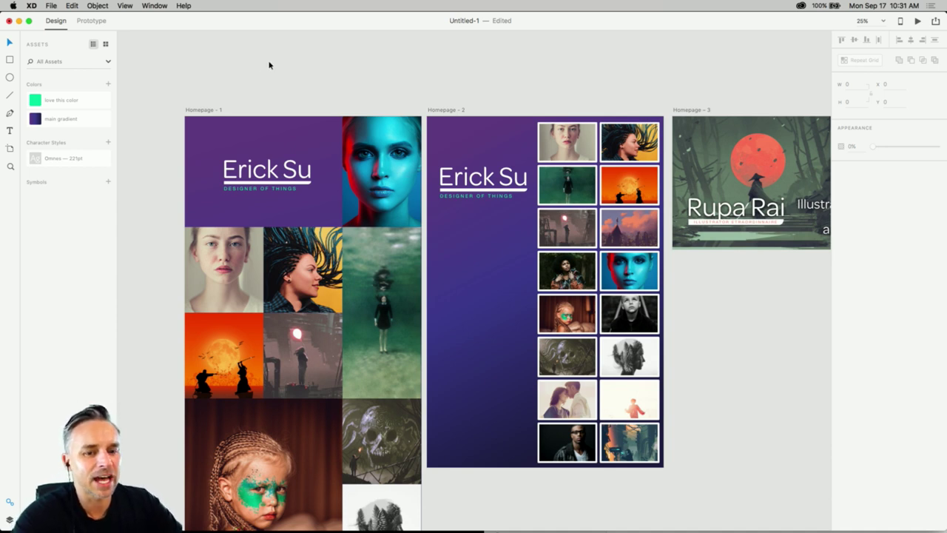
left_click(202, 110)
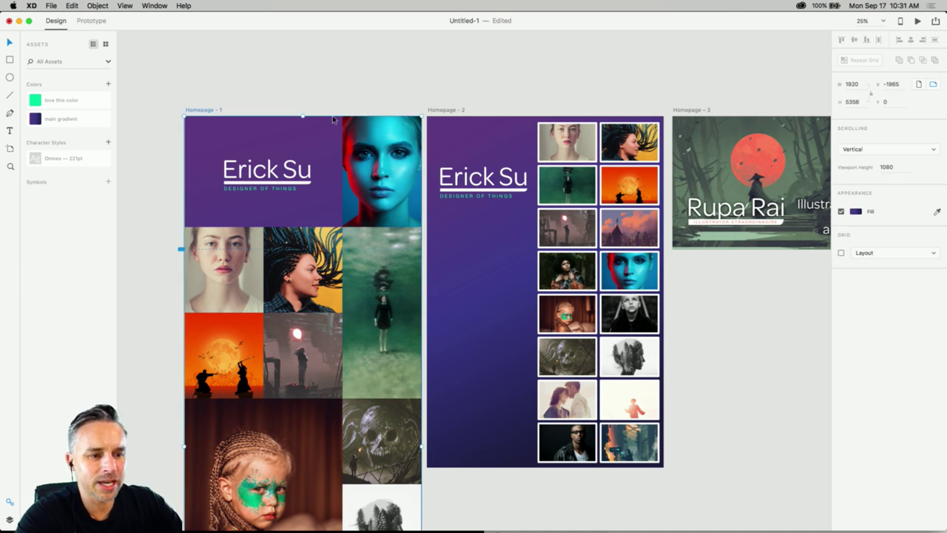
scroll(211, 111, "up", 3)
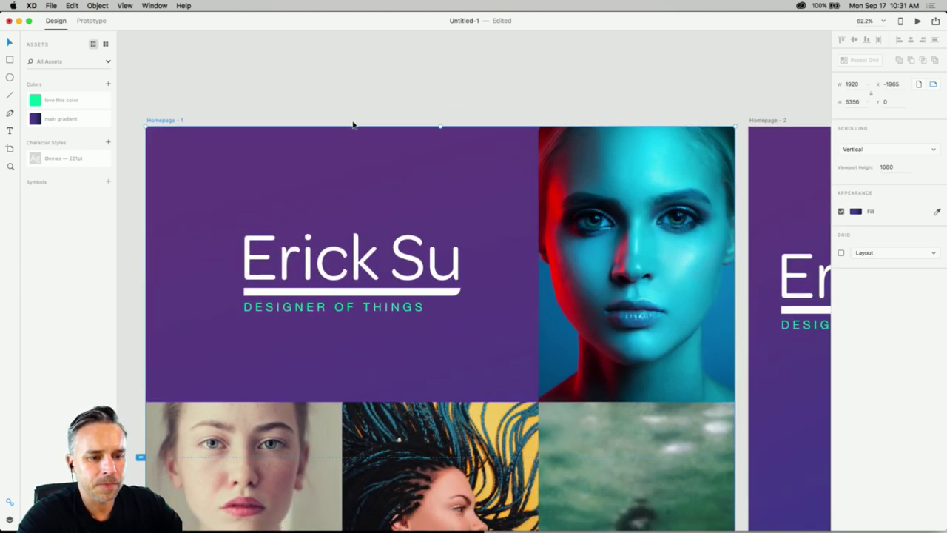
scroll(321, 162, "up", 5)
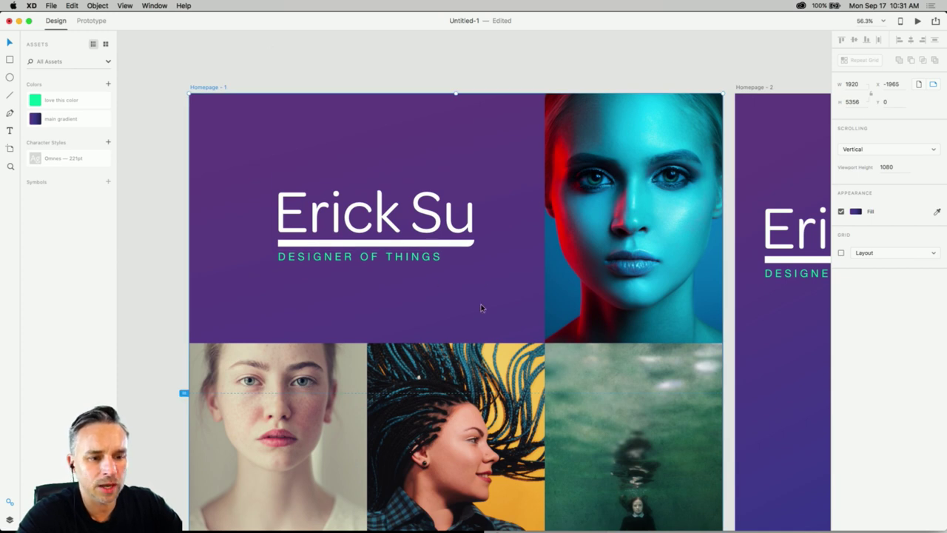
left_click(318, 211)
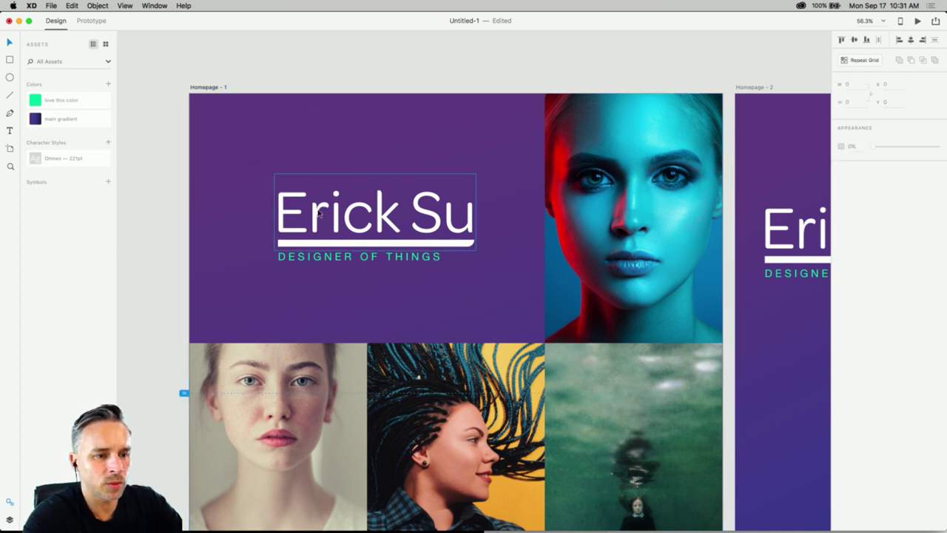
left_click_drag(319, 210, 245, 164)
left_click_drag(310, 174, 330, 152)
double_click(311, 142)
left_click(269, 135)
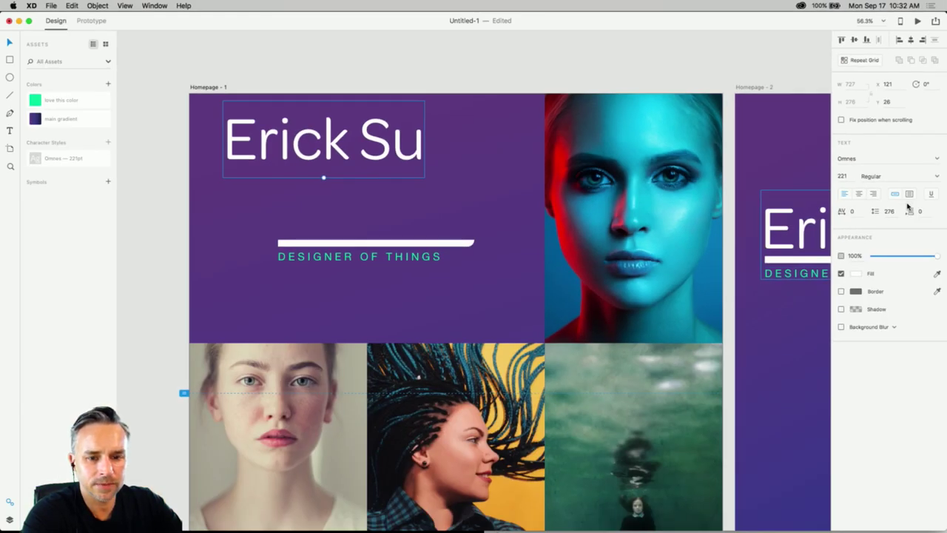
Step: Narrow and heighten the title box so Su wraps to a second line, with 200 line spacing
left_click_drag(425, 139, 385, 136)
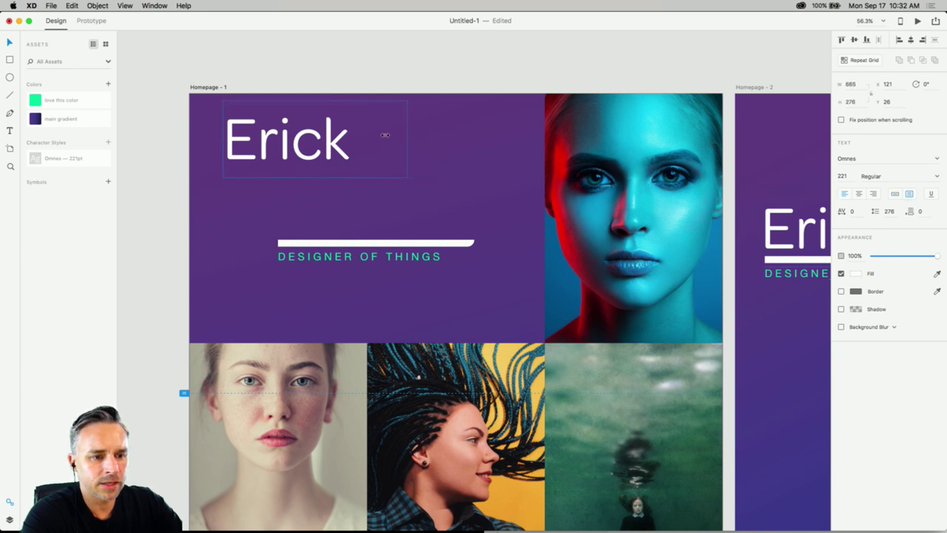
left_click_drag(296, 178, 294, 222)
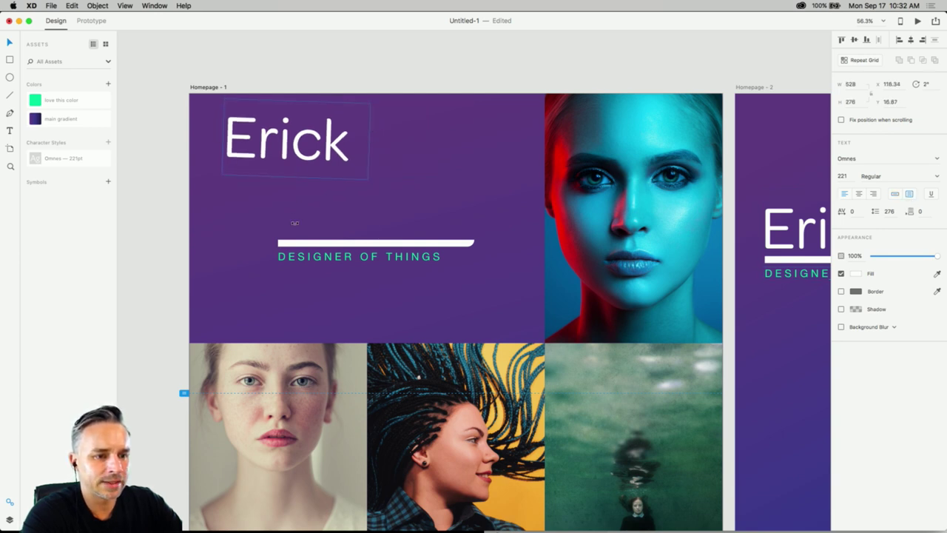
key("super+z")
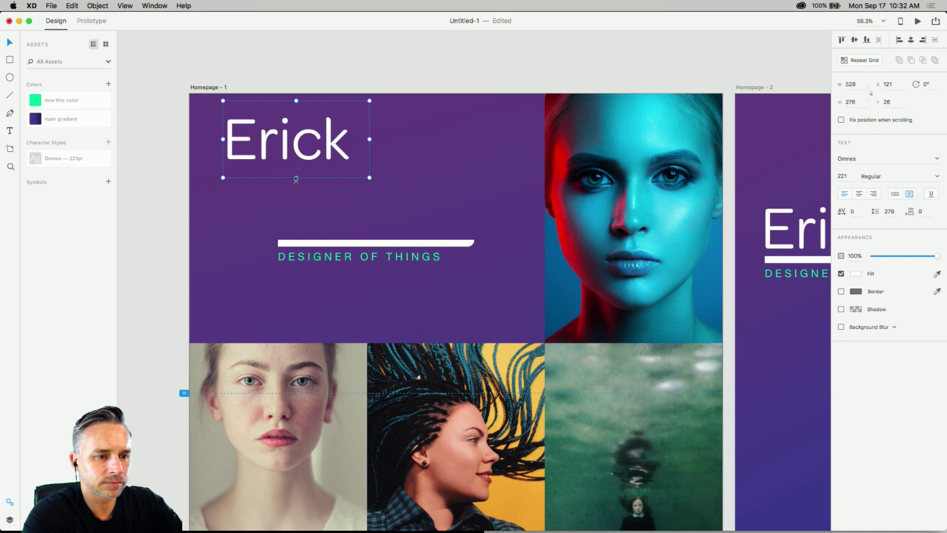
left_click_drag(296, 178, 292, 256)
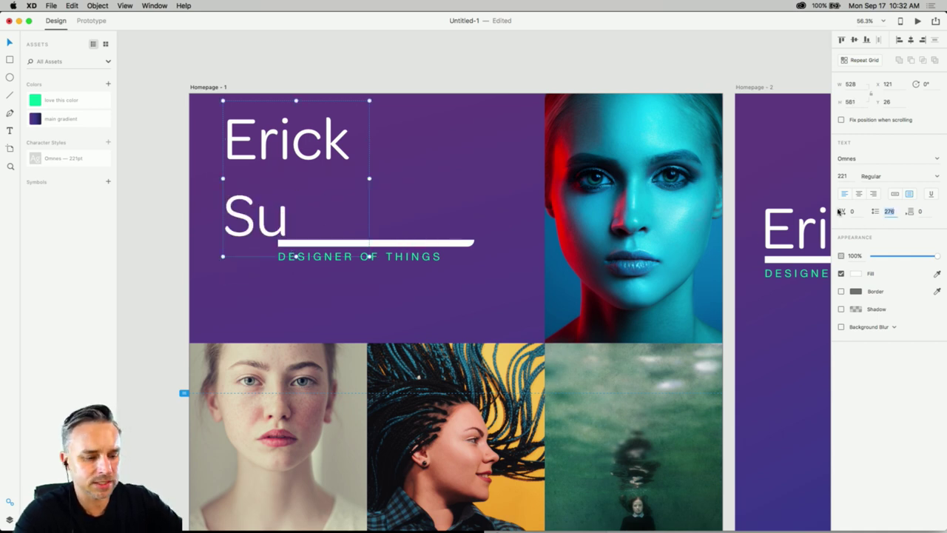
key("Return")
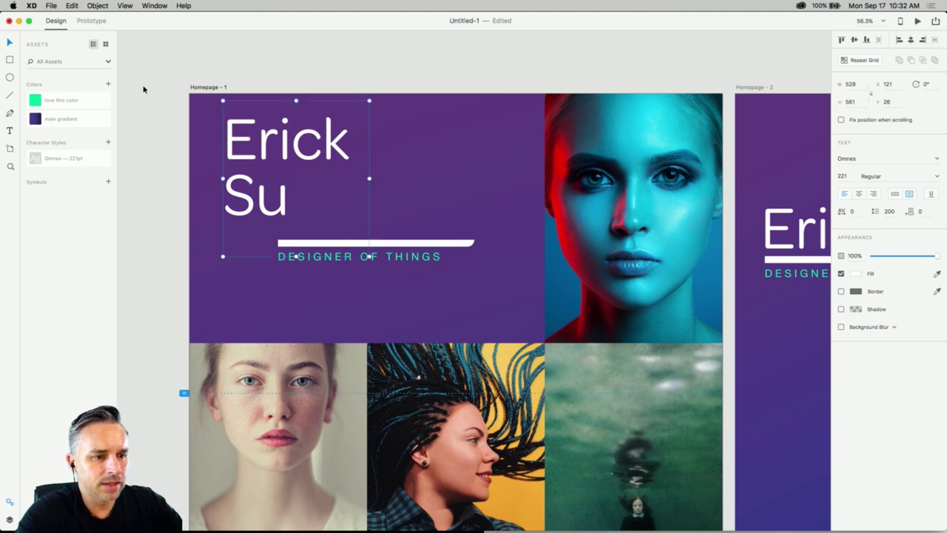
Step: Delete the white bar under the name and move DESIGNER OF THINGS beneath the title
left_click_drag(267, 154, 257, 146)
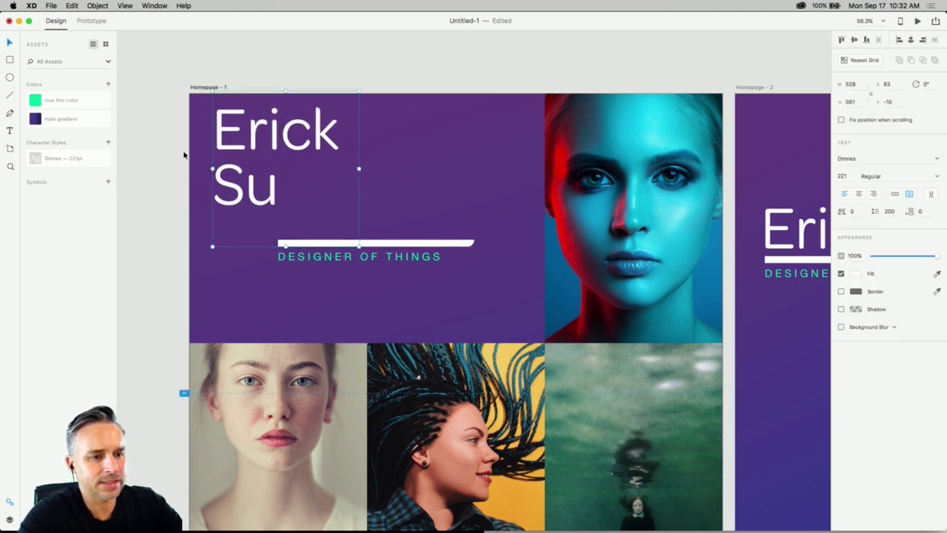
left_click(416, 243)
scroll(416, 243, "up", 1)
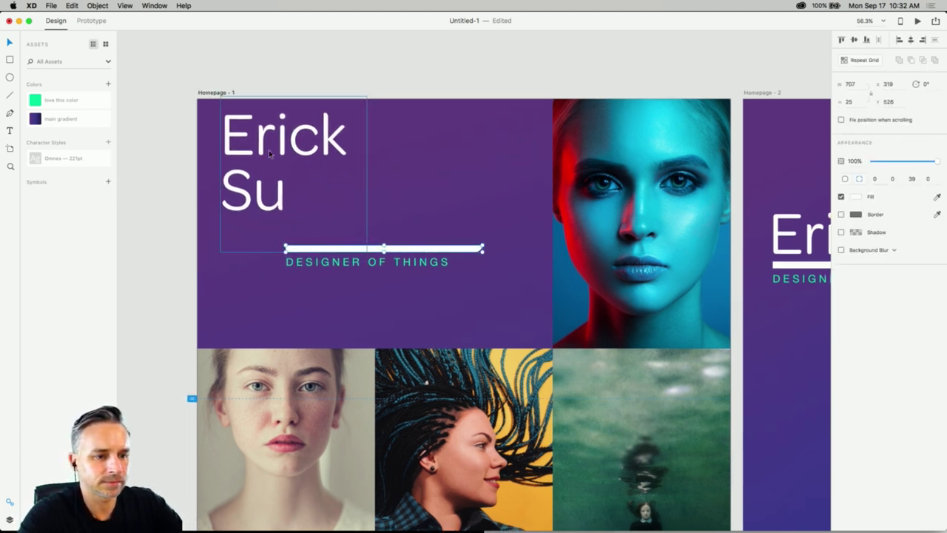
key("Delete")
left_click_drag(346, 263, 302, 244)
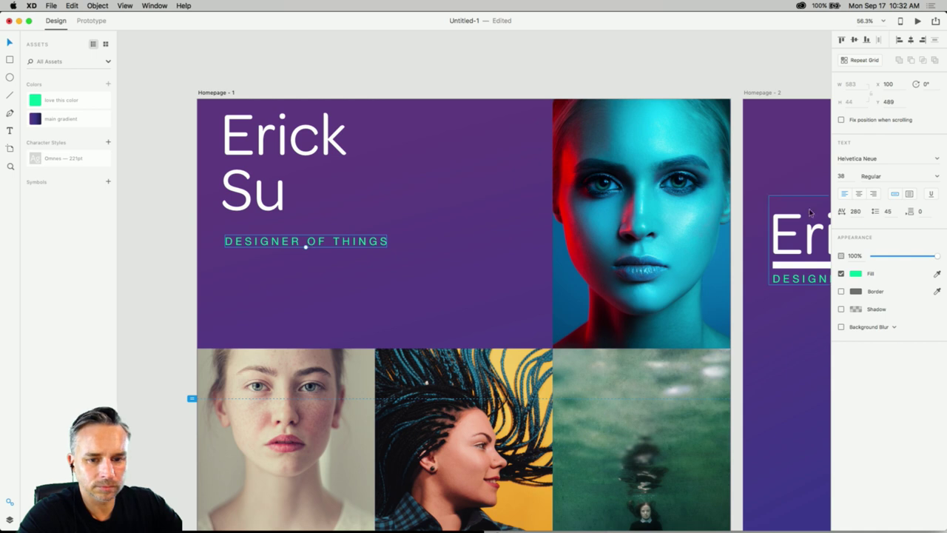
Step: Make the subtitle fixed-size text on three lines in a 401 × 184 box, placed lower
left_click(909, 194)
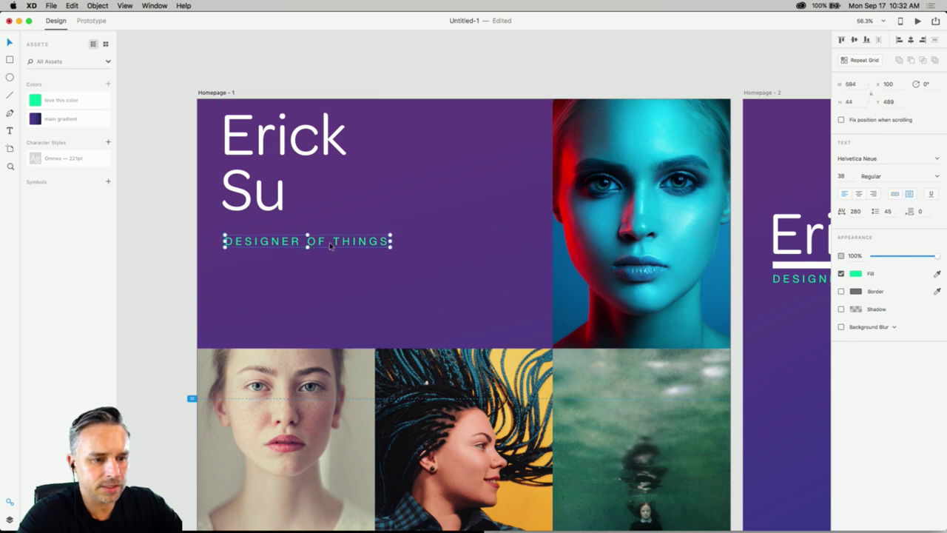
double_click(335, 244)
left_click(306, 241)
key("Return")
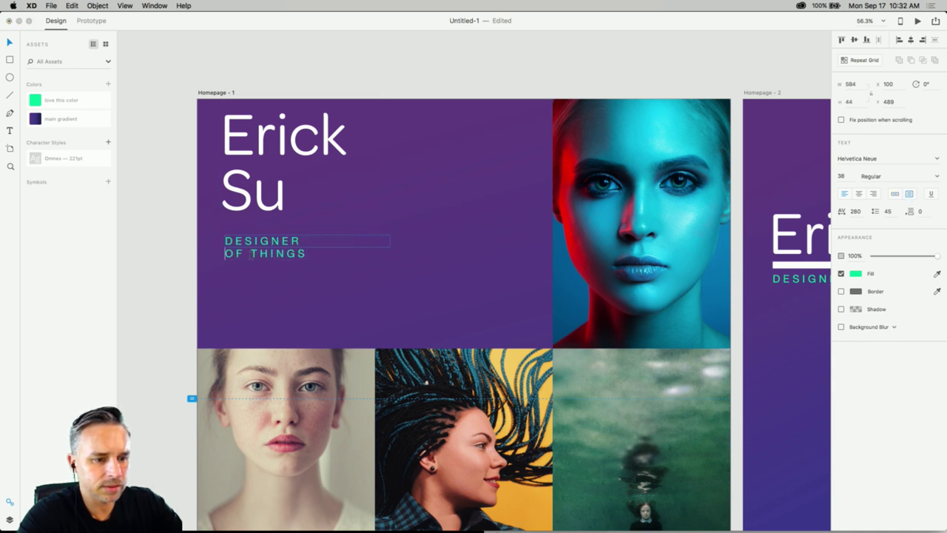
key("Return")
key("Escape")
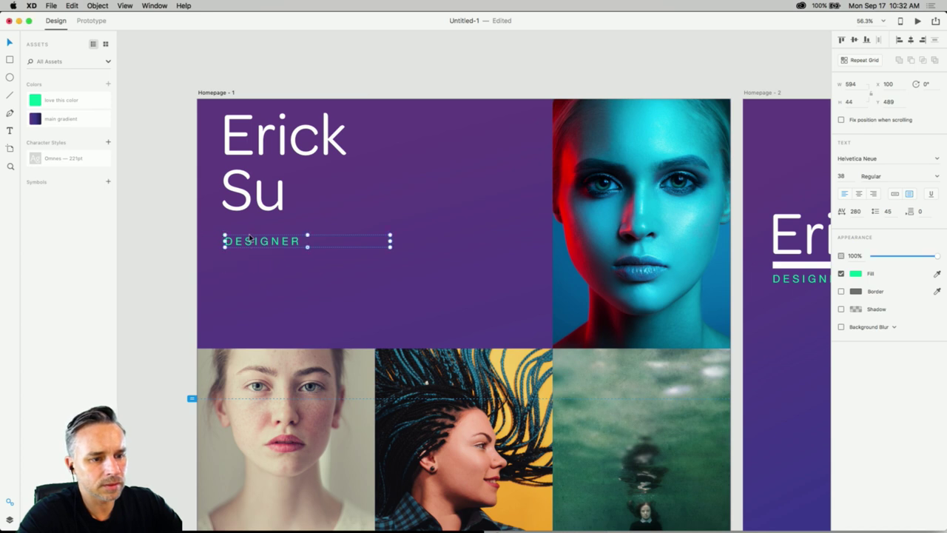
left_click_drag(307, 248, 307, 286)
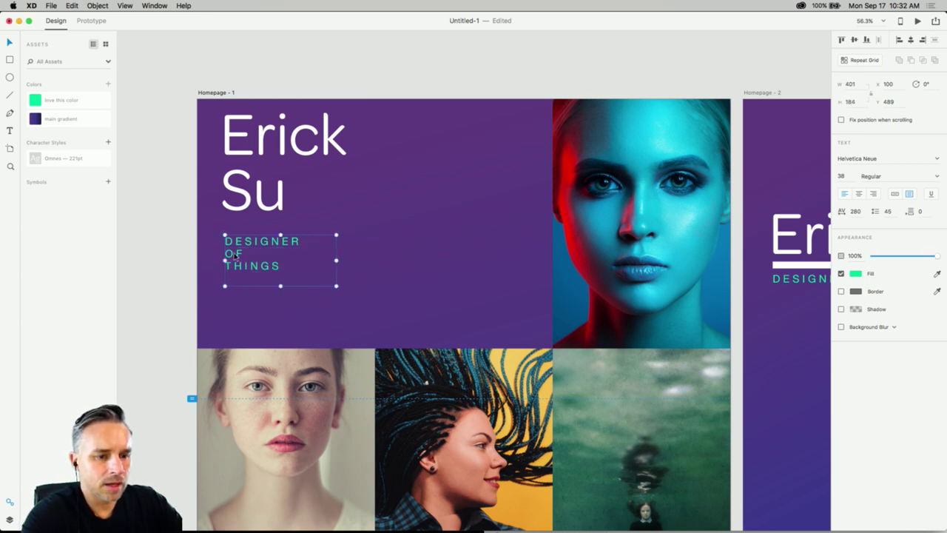
left_click_drag(235, 255, 231, 284)
left_click(168, 189)
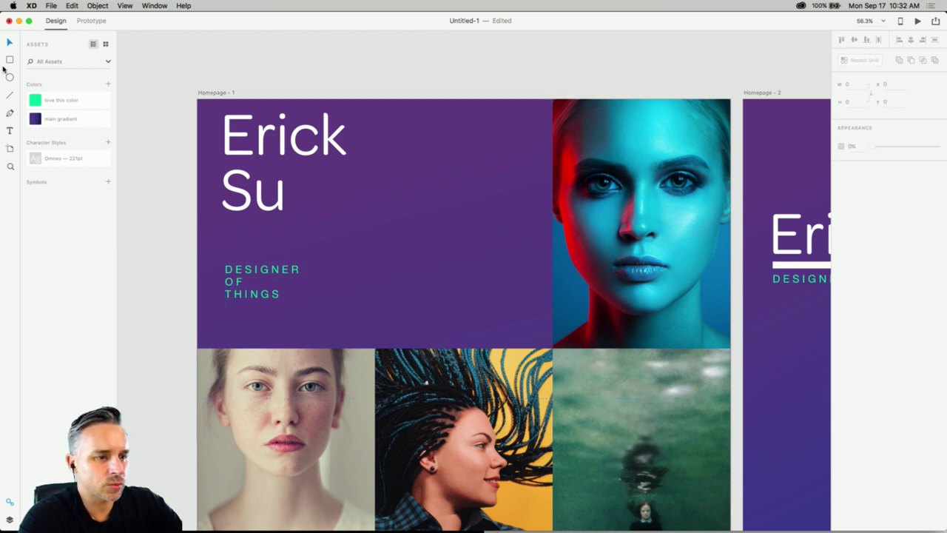
Step: Draw a white rectangle in the middle column with the Rectangle tool
left_click(10, 62)
left_click_drag(375, 348, 553, 210)
scroll(553, 209, "down", 5)
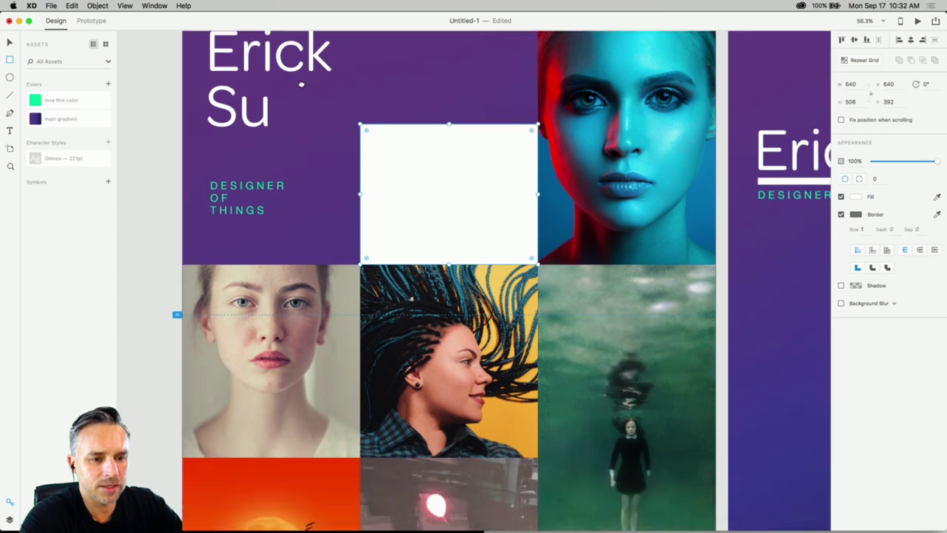
left_click(9, 42)
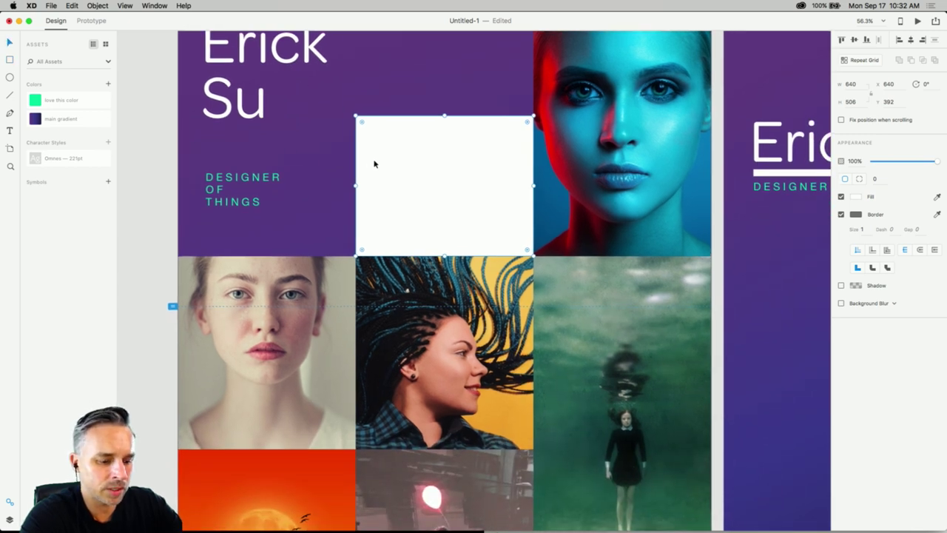
key("Delete")
key("super+z")
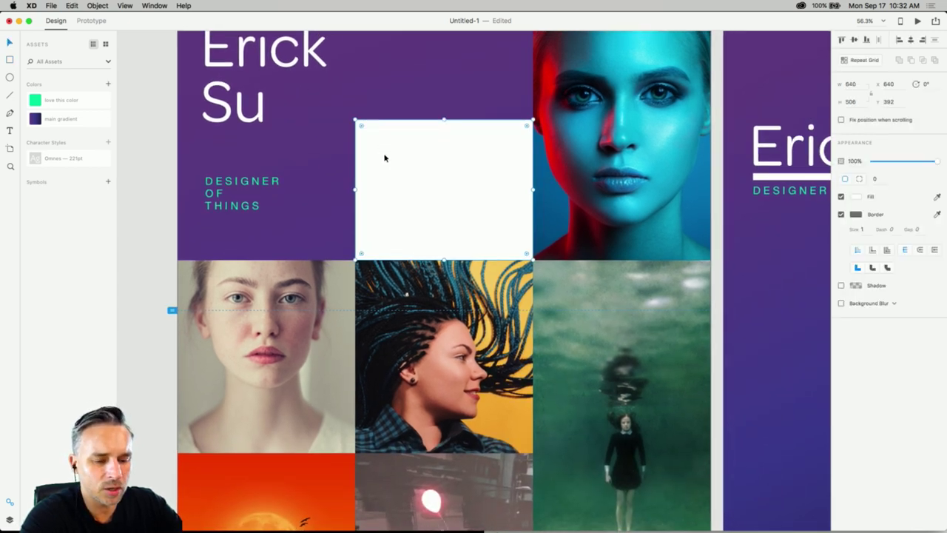
left_click_drag(384, 157, 384, 296)
Step: Stretch the rectangle to 640 wide from Y 0, then halve its height with 898/2 to 449
scroll(384, 295, "up", 1)
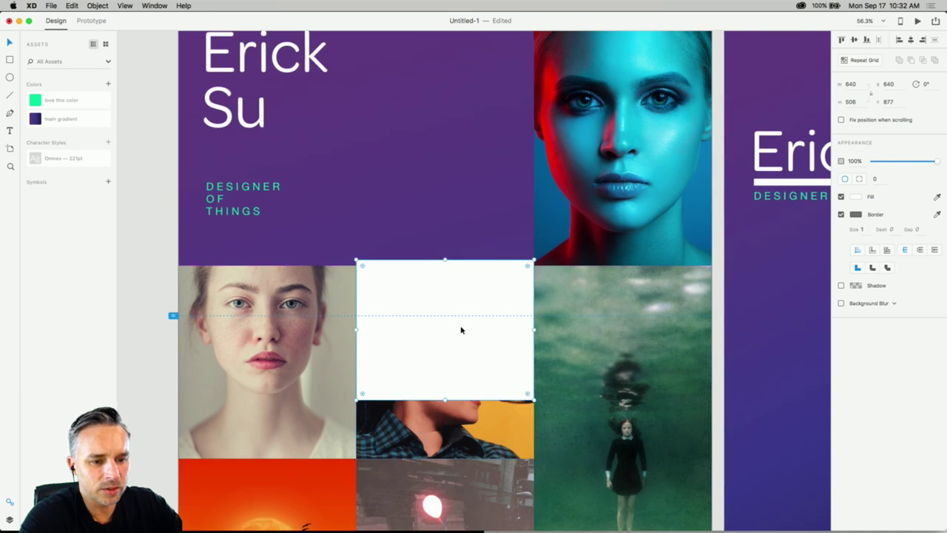
left_click_drag(460, 330, 454, 346)
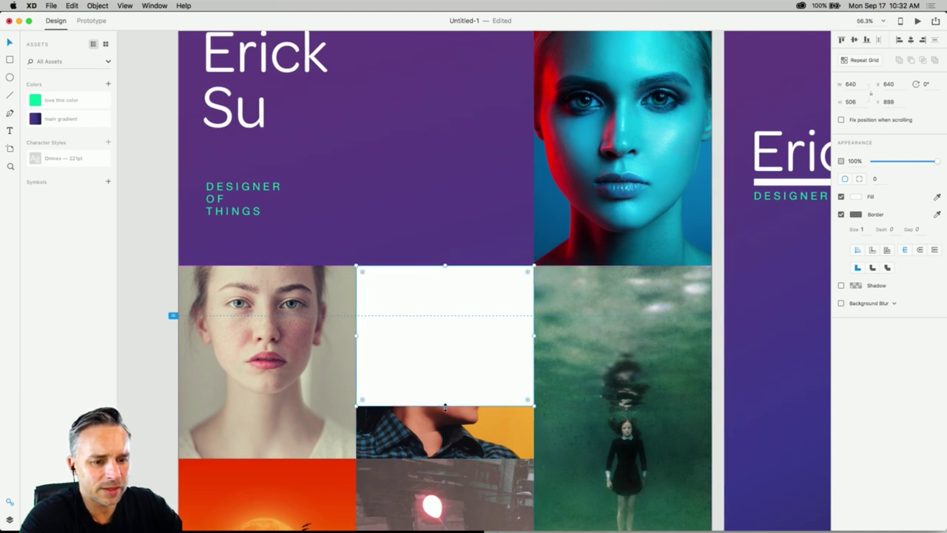
left_click_drag(445, 405, 474, 30)
scroll(390, 156, "up", 3)
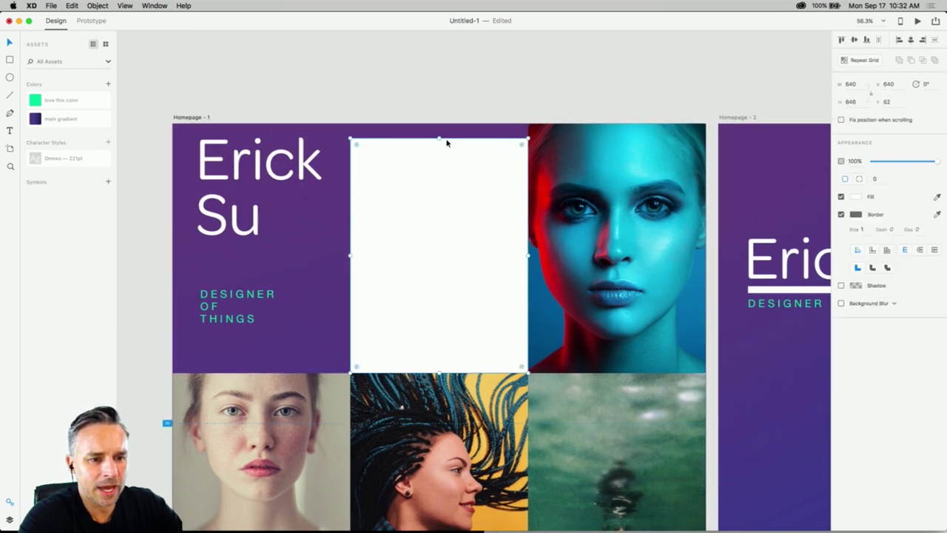
left_click_drag(438, 137, 437, 123)
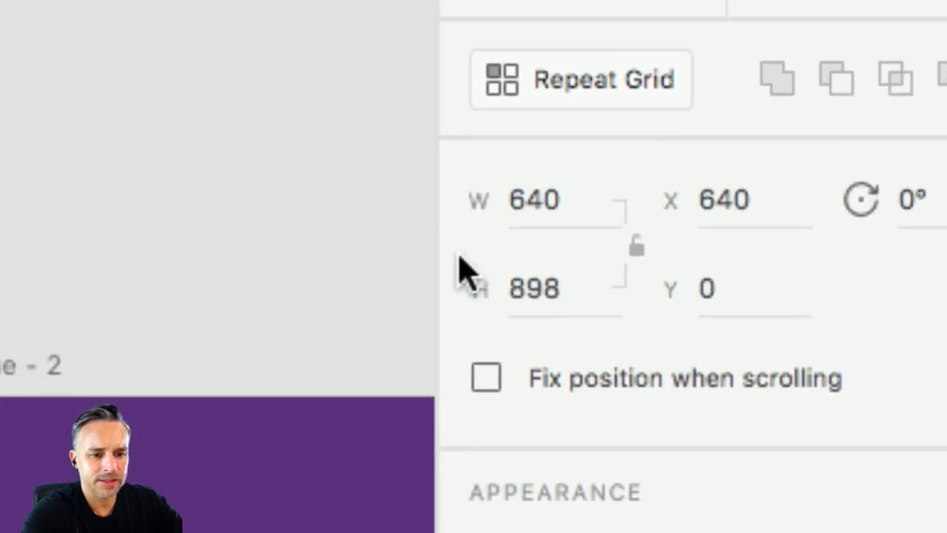
left_click(857, 103)
left_click(572, 292)
type("/2")
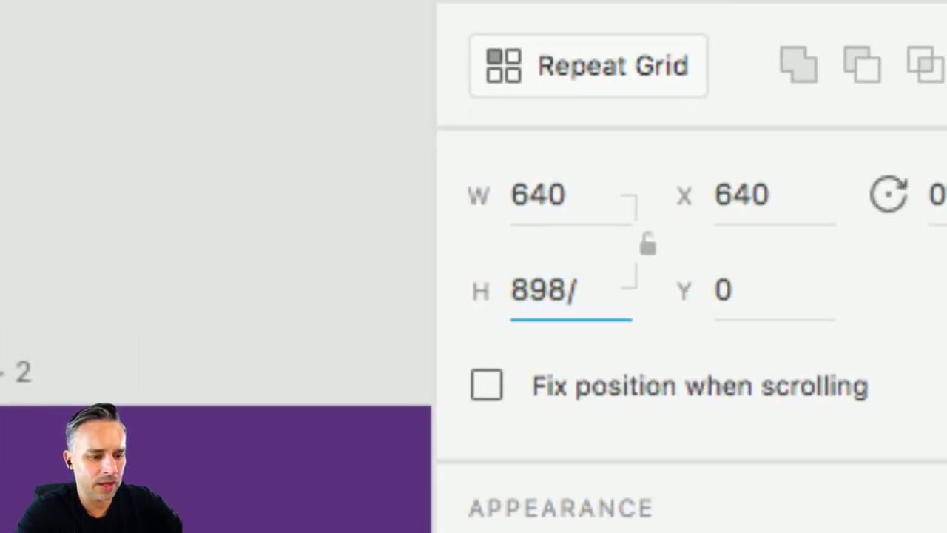
key("Return")
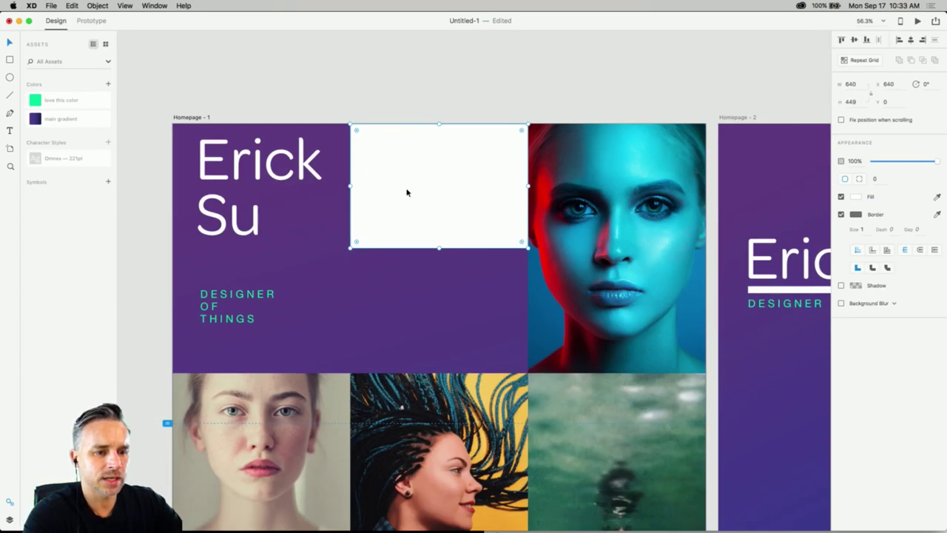
Step: Duplicate the white rectangle below it and bring DESIGNER OF THINGS on top of the new cell
left_click_drag(406, 193, 404, 312)
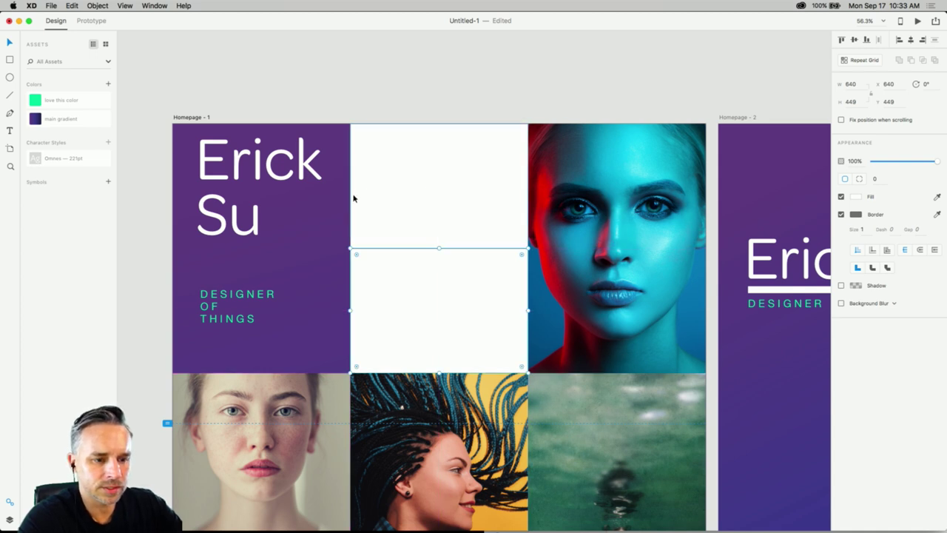
left_click_drag(215, 311, 460, 304)
key("super+x")
key("super+v")
Step: Move a white cell into the left-middle grid spot and shift the Erick Su title aside
left_click(395, 191)
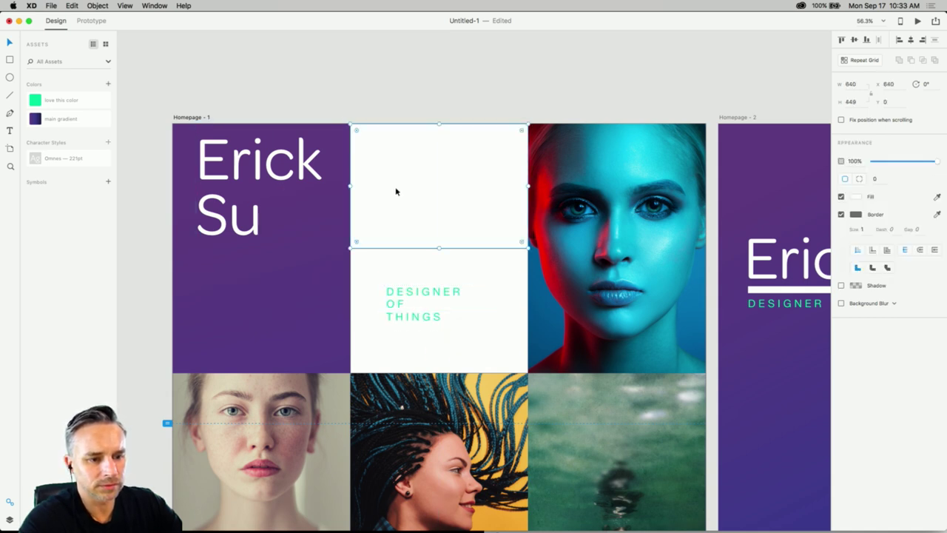
left_click_drag(423, 184, 241, 317)
left_click_drag(318, 230, 387, 288)
left_click_drag(303, 208, 364, 268)
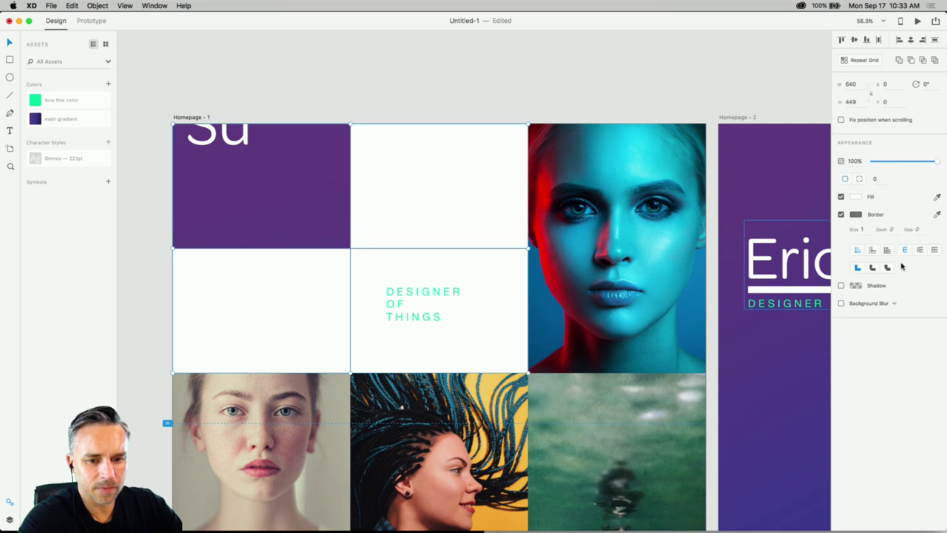
Step: Remove cell borders, fill top-middle and left-middle cells green, give the subtitle cell the purple gradient
left_click(841, 217)
left_click(295, 220)
left_click(383, 209)
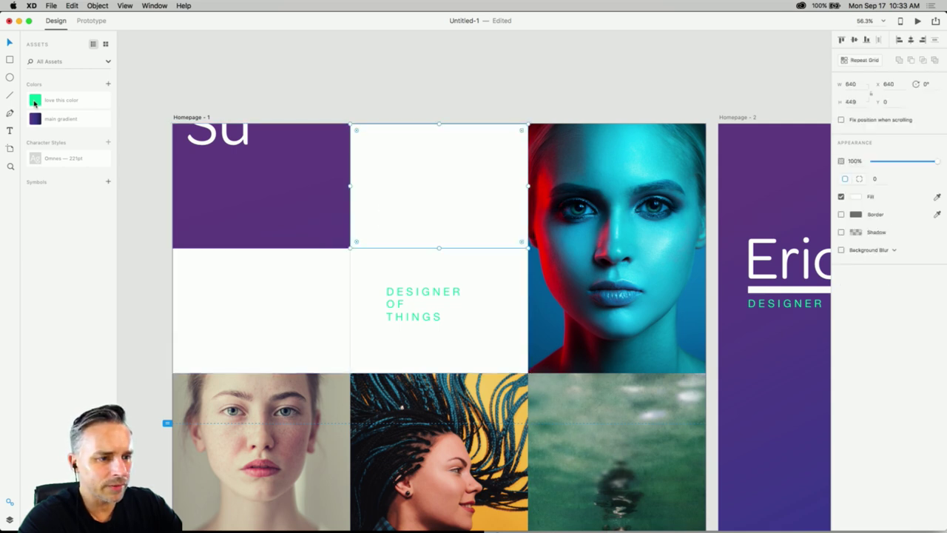
left_click(34, 102)
left_click(359, 267)
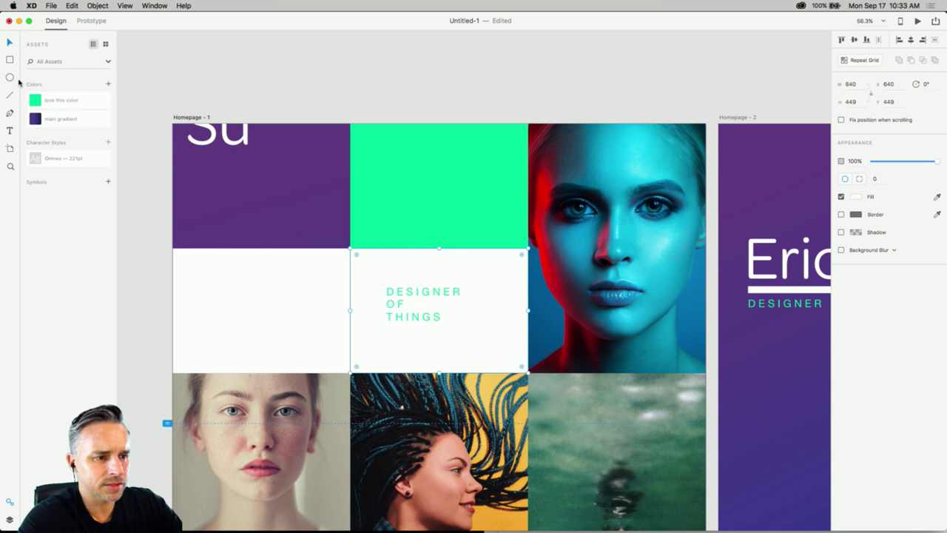
left_click(35, 118)
left_click(223, 272)
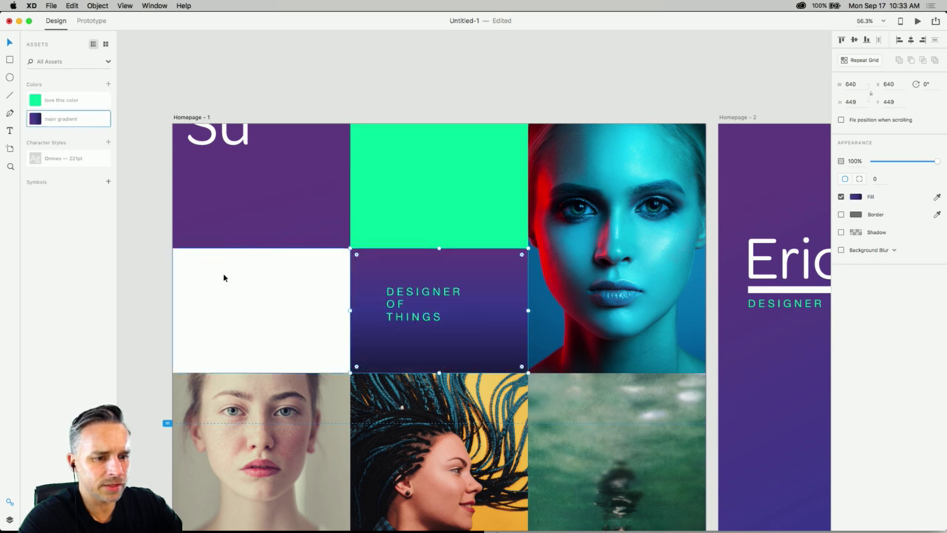
left_click(35, 102)
Step: Move the Erick Su title back onto the artboard and reopen the Assets photo folder
left_click(207, 190)
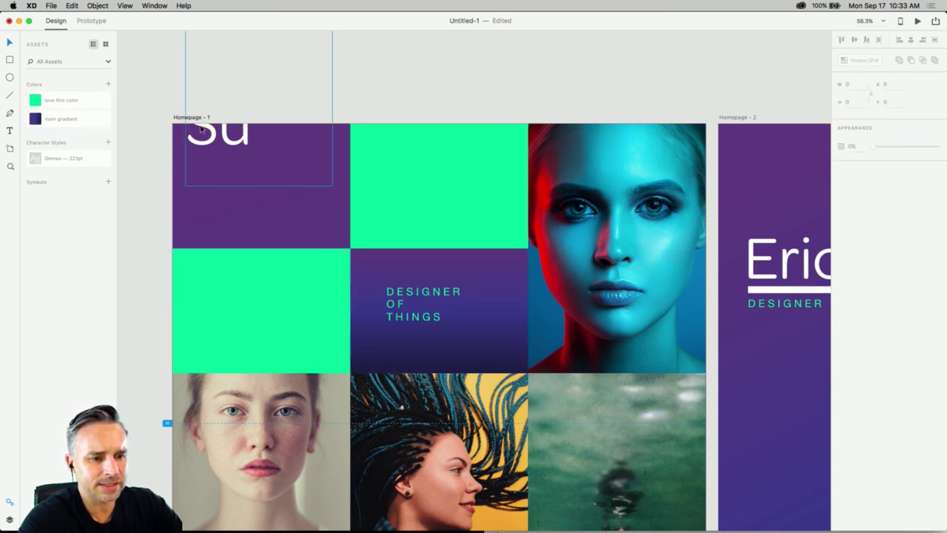
left_click_drag(207, 190, 213, 219)
left_click(425, 192)
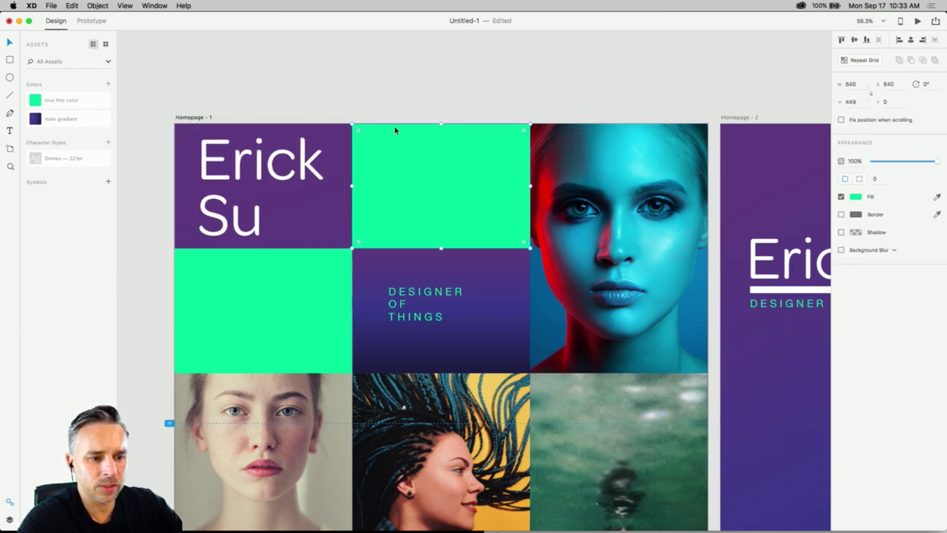
left_click(324, 522)
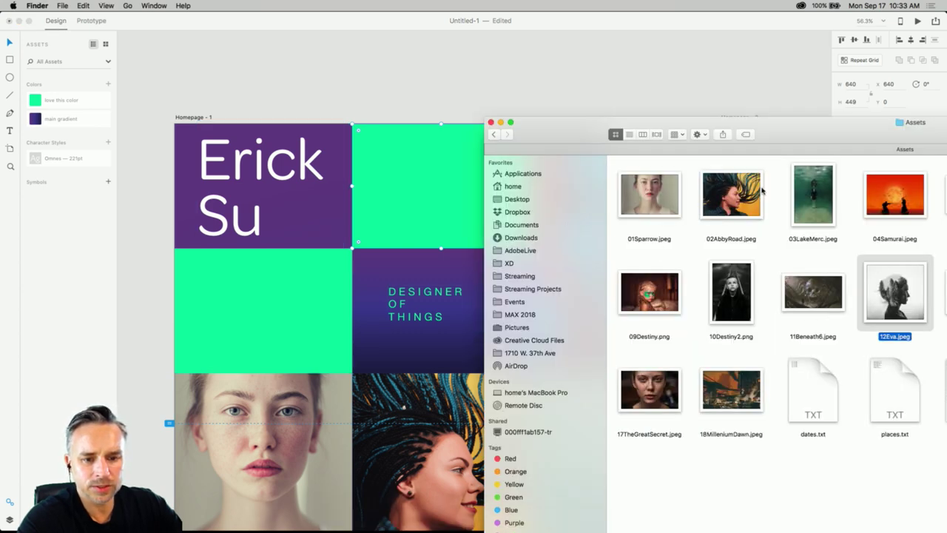
left_click_drag(821, 133, 370, 259)
left_click(497, 451)
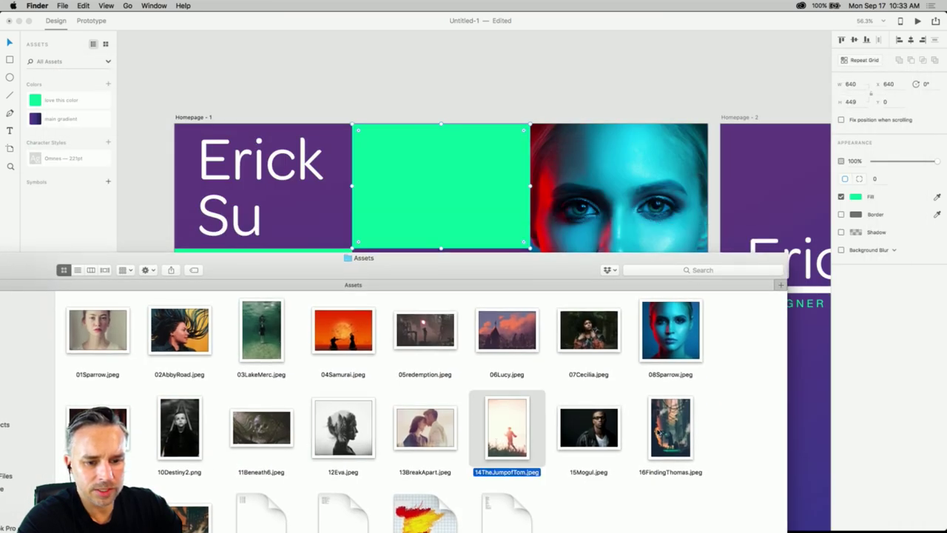
left_click_drag(518, 423, 434, 185)
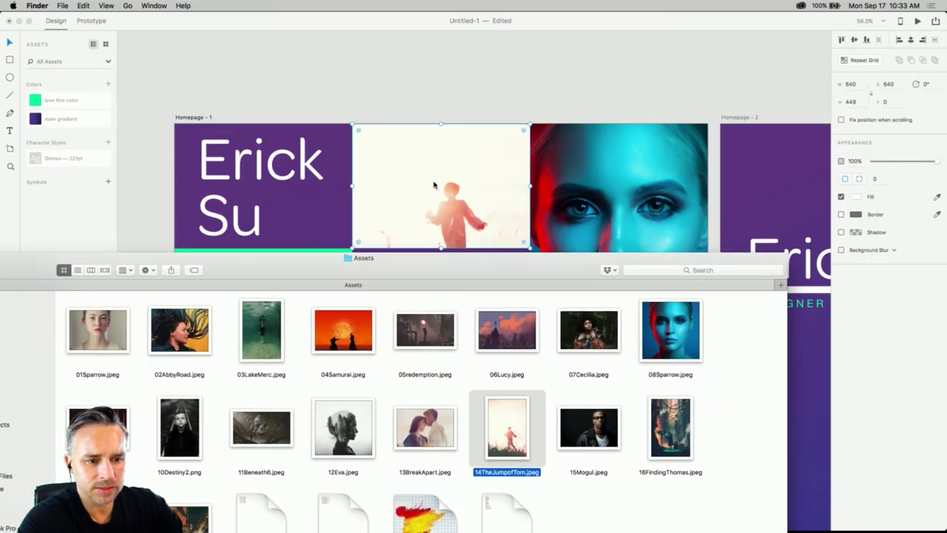
left_click(388, 74)
left_click(296, 251)
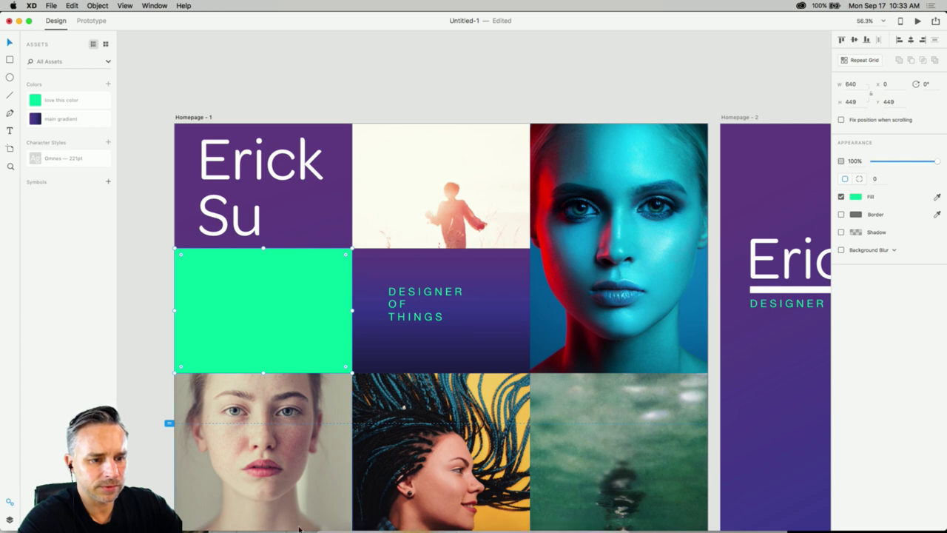
Step: Select the Erick Su title and nudge it slightly up and to the left
left_click(387, 66)
left_click(398, 317)
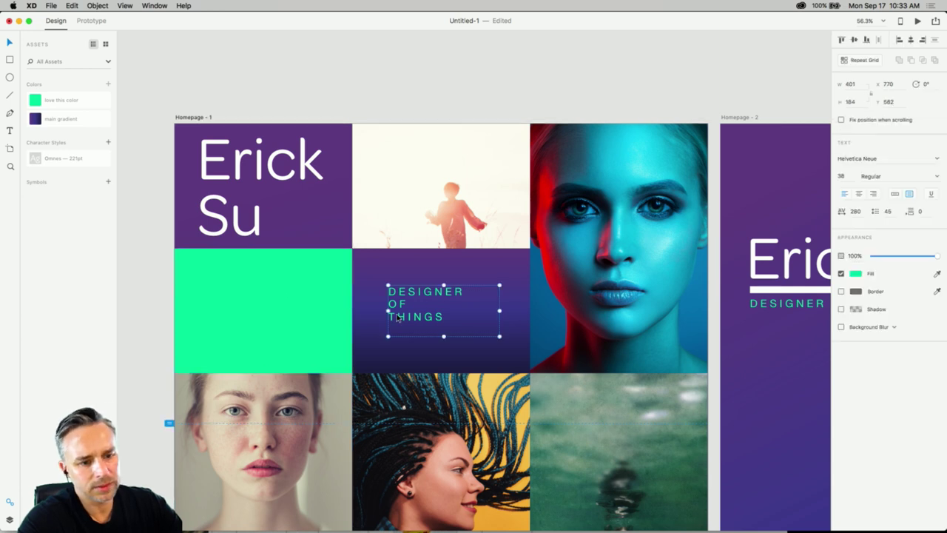
left_click(228, 177)
left_click_drag(229, 178, 215, 171)
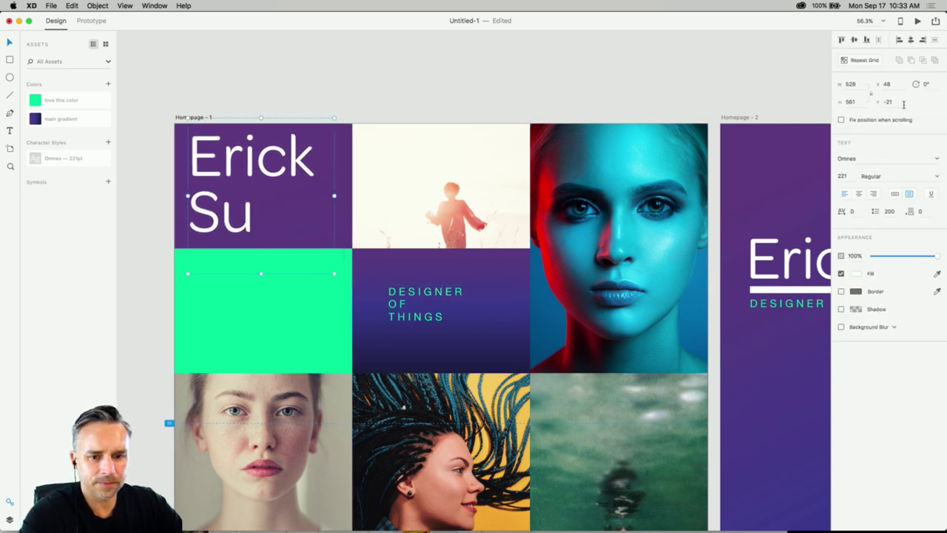
left_click(877, 159)
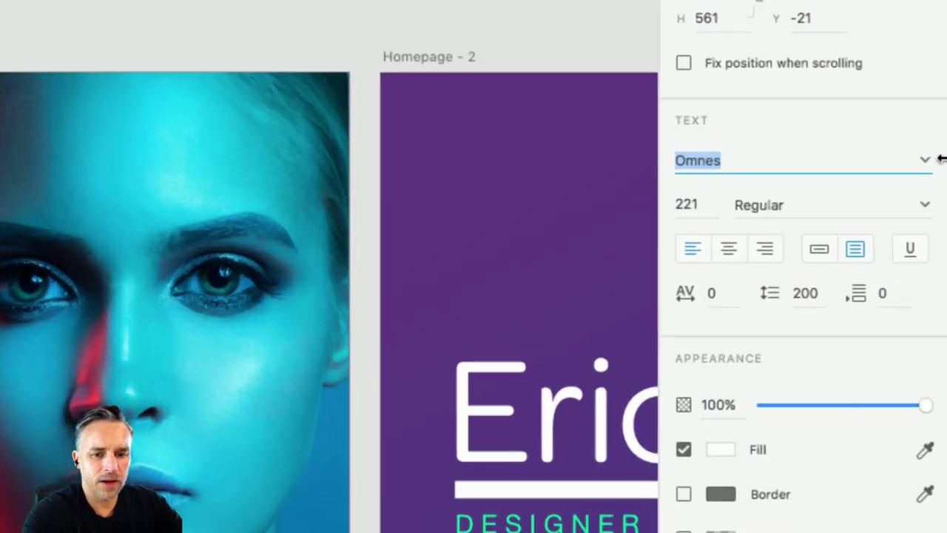
left_click(925, 160)
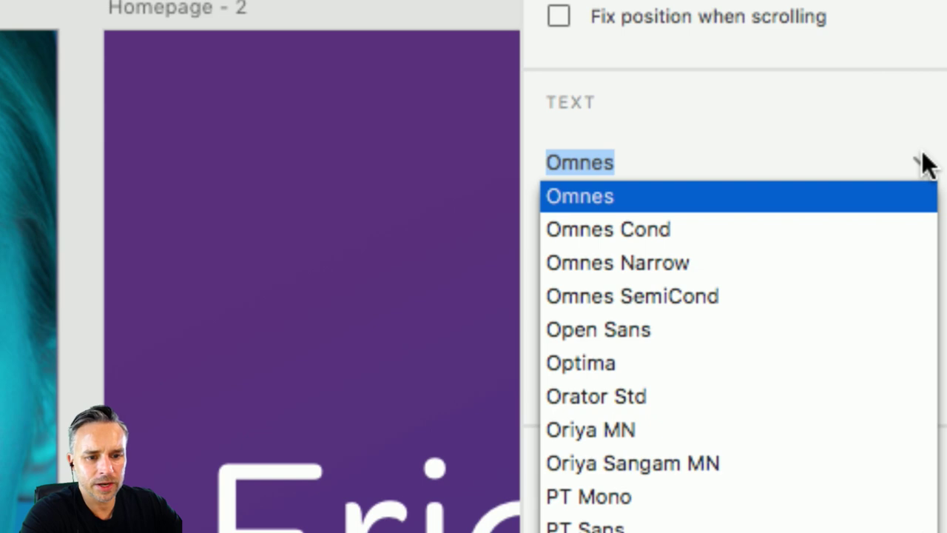
left_click(863, 157)
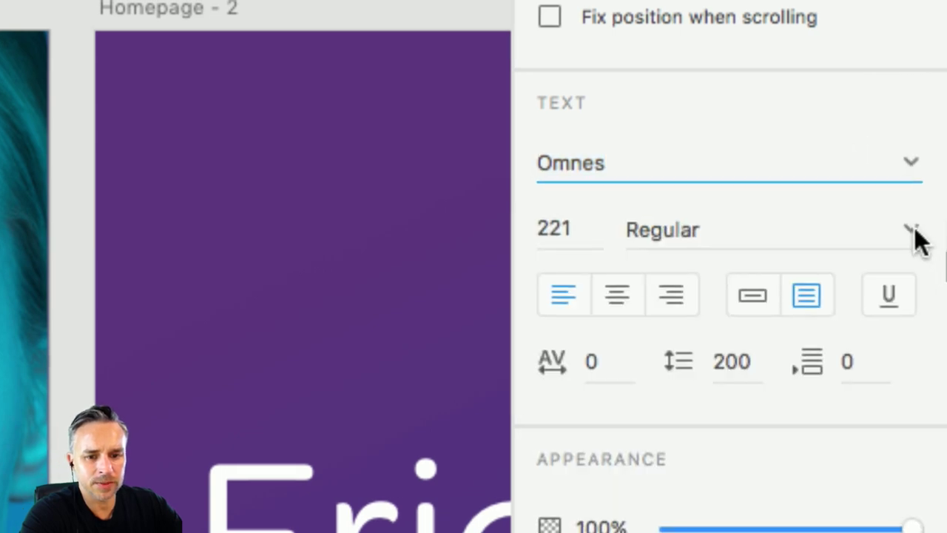
left_click(915, 230)
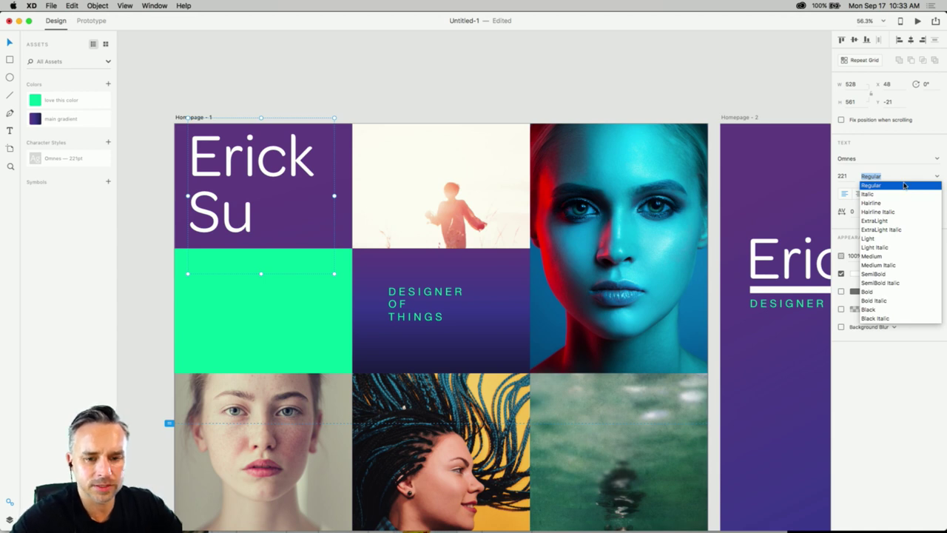
left_click(872, 295)
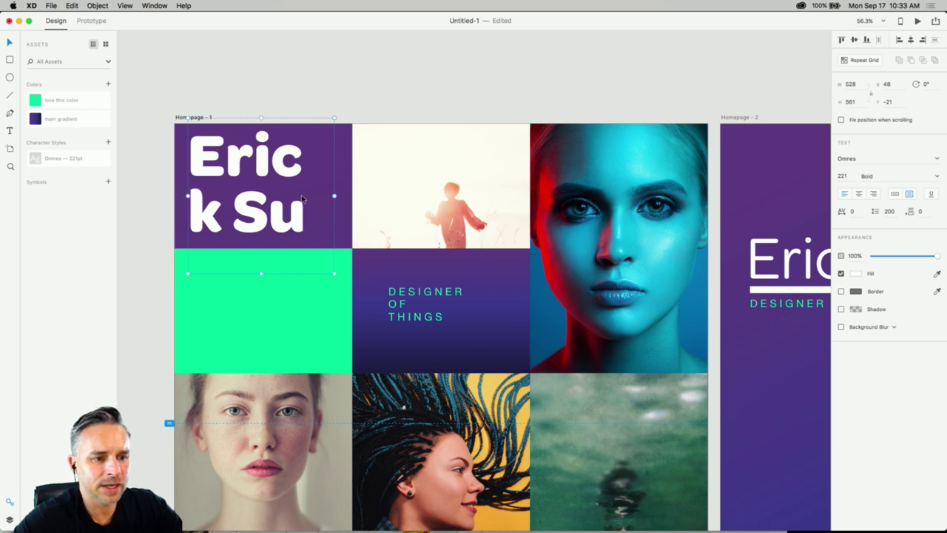
left_click_drag(335, 195, 349, 196)
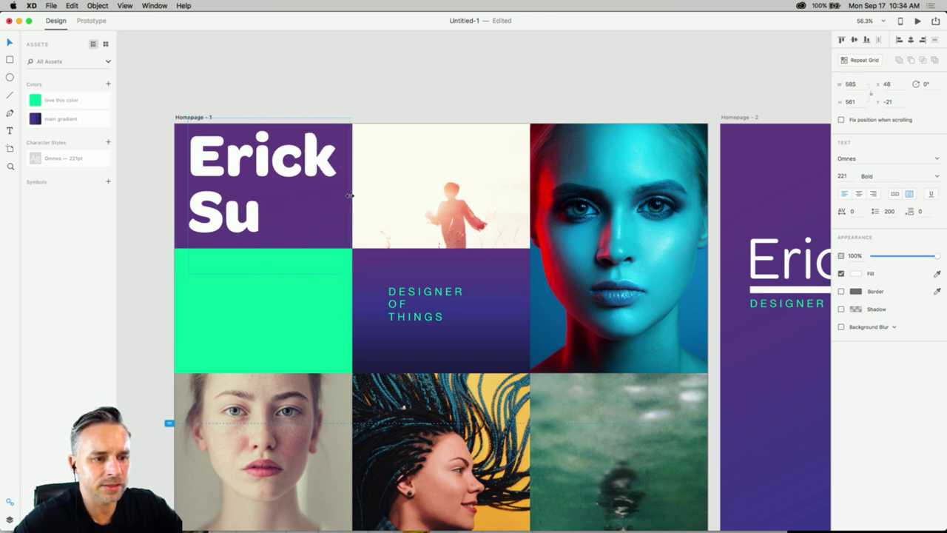
left_click(247, 78)
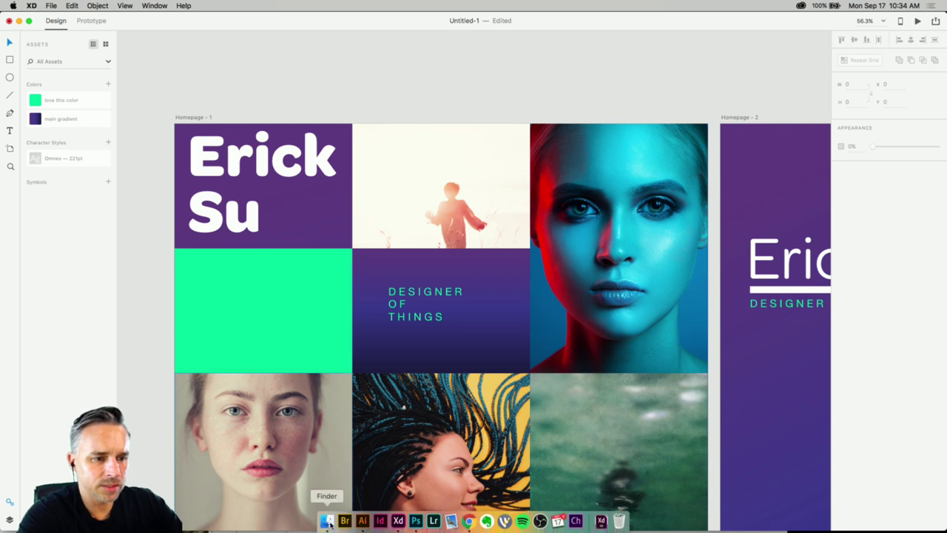
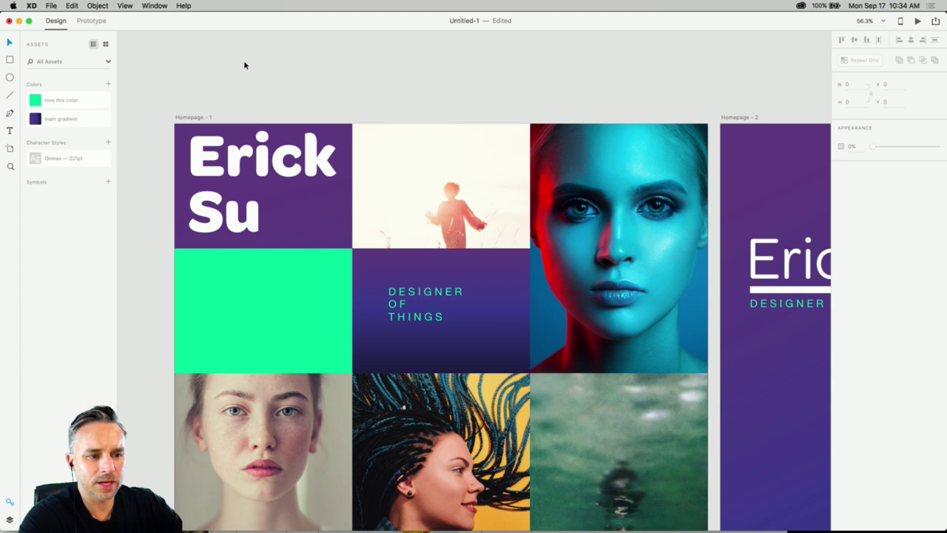
left_click(238, 169)
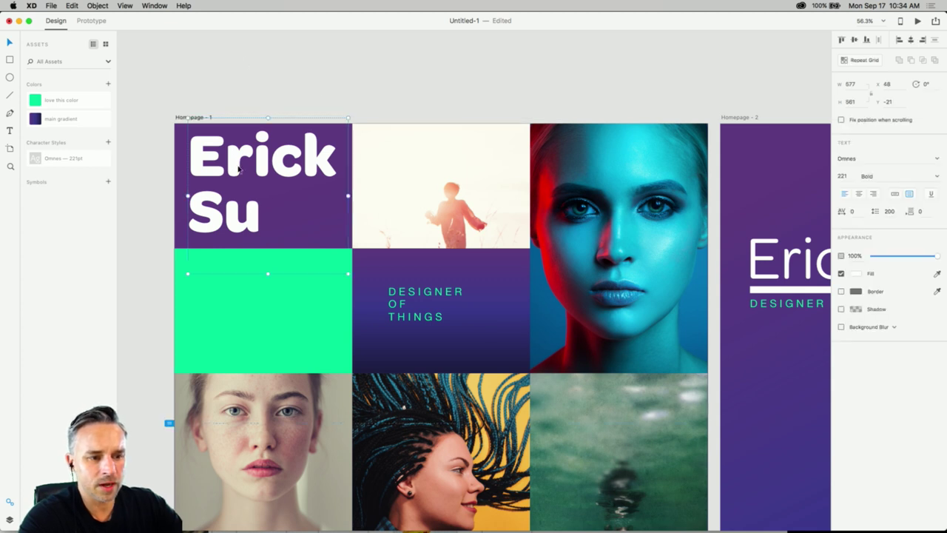
left_click(873, 193)
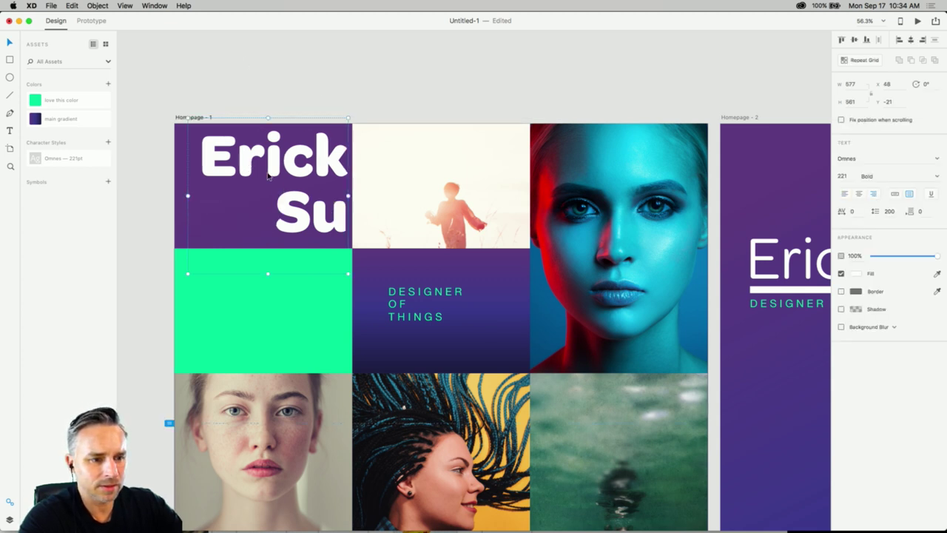
left_click(859, 194)
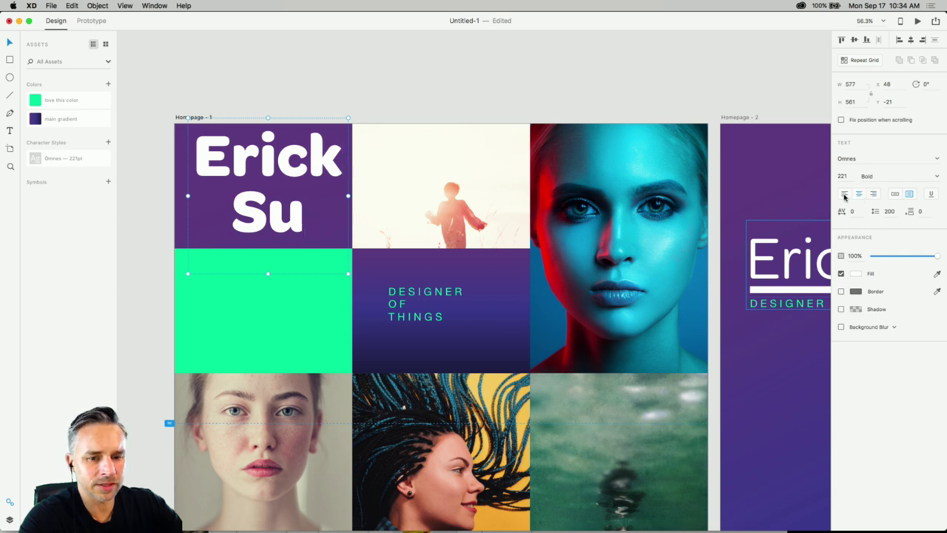
left_click(845, 195)
left_click(331, 110)
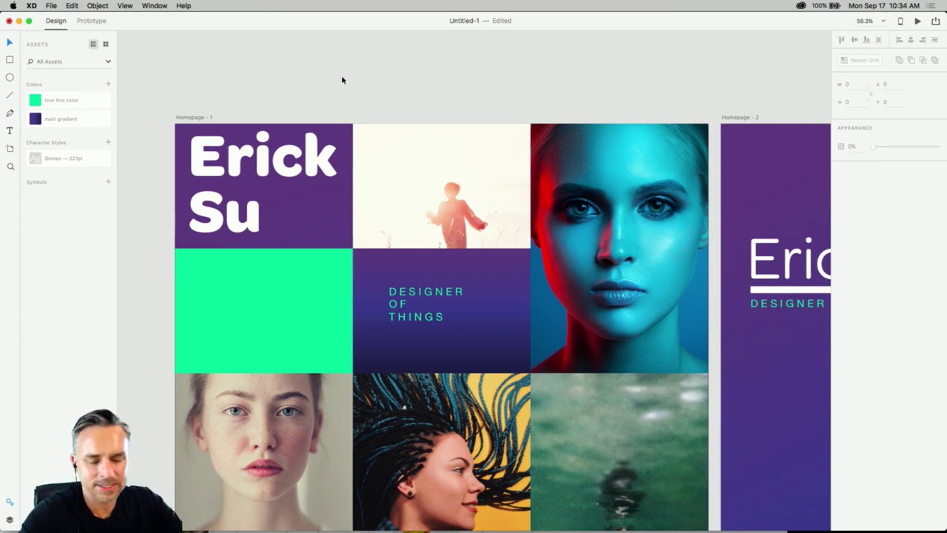
Step: Angle the Designer of Things tile's purple linear gradient diagonally toward the lower right
scroll(341, 75, "up", 5)
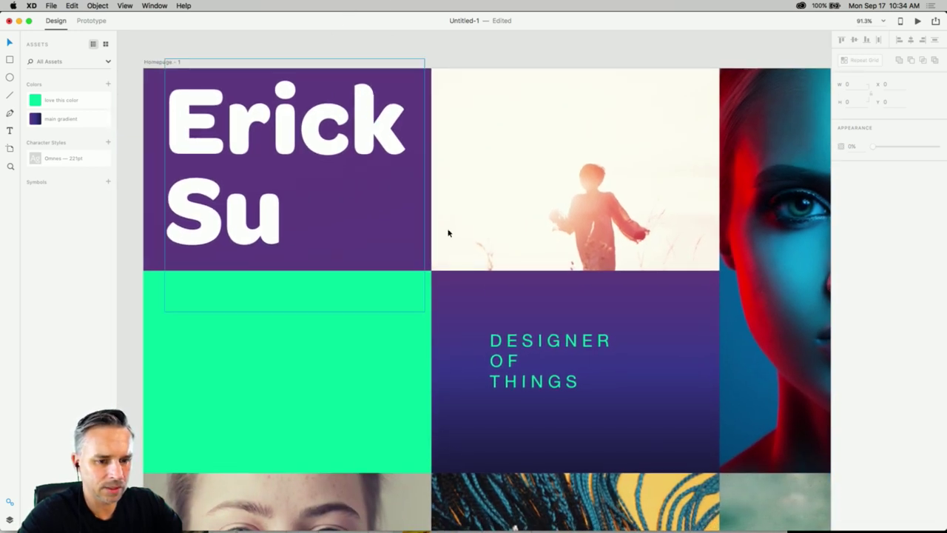
left_click(557, 296)
scroll(558, 296, "down", 3)
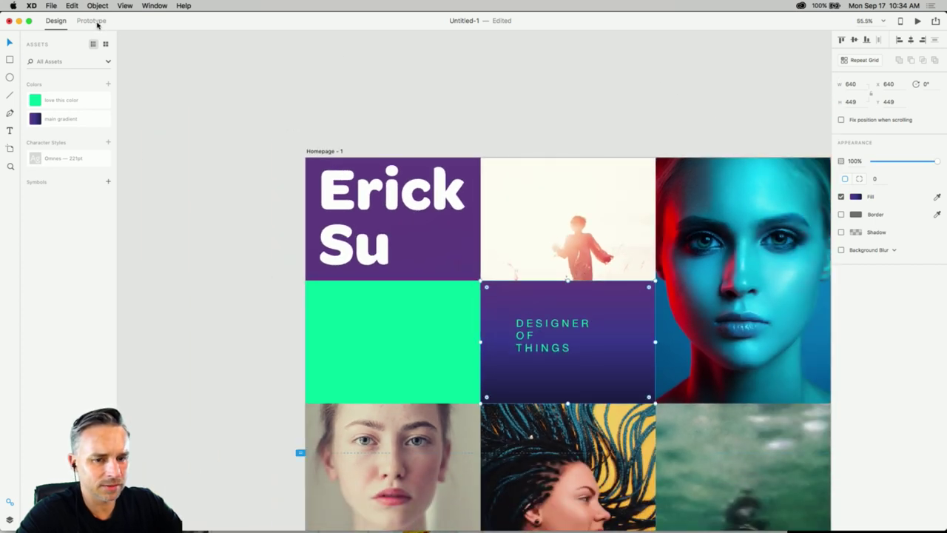
scroll(469, 59, "right", 5)
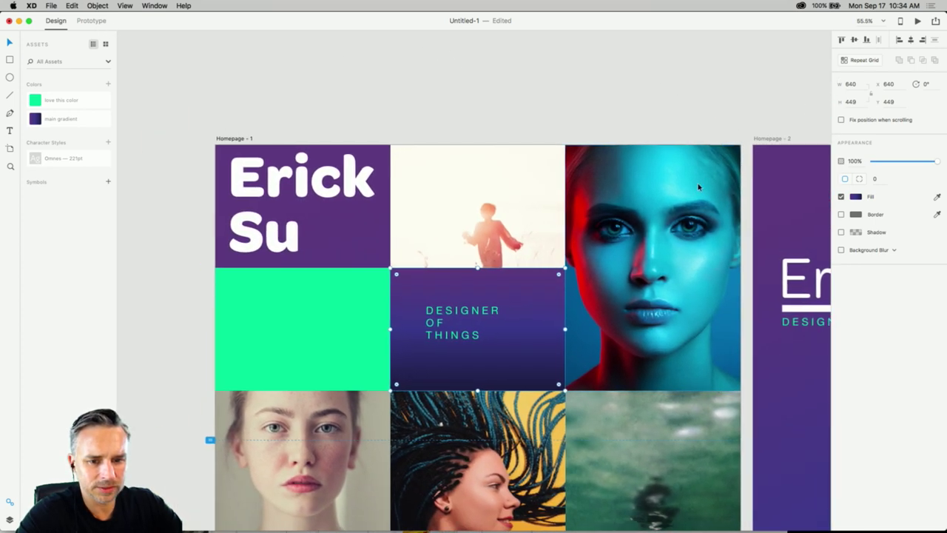
left_click(864, 198)
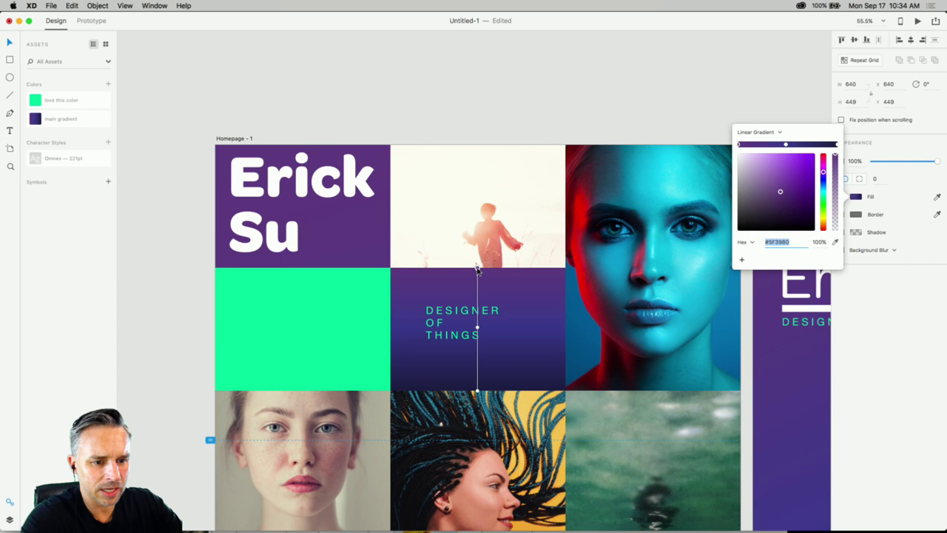
left_click_drag(331, 307, 232, 325)
left_click_drag(477, 390, 565, 384)
left_click(224, 97)
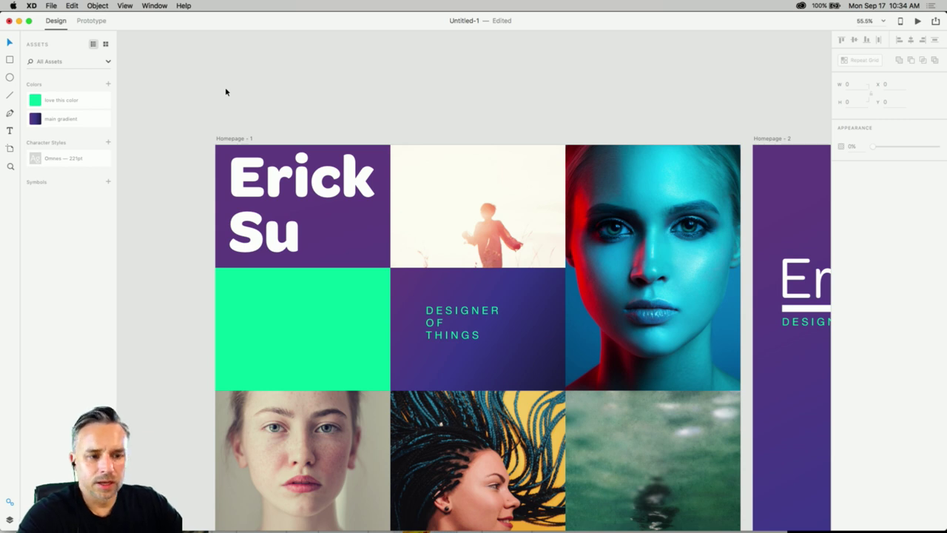
Step: Check that the Erick Su title uses Omnes 221 Bold and bring the banner into view
left_click(299, 199)
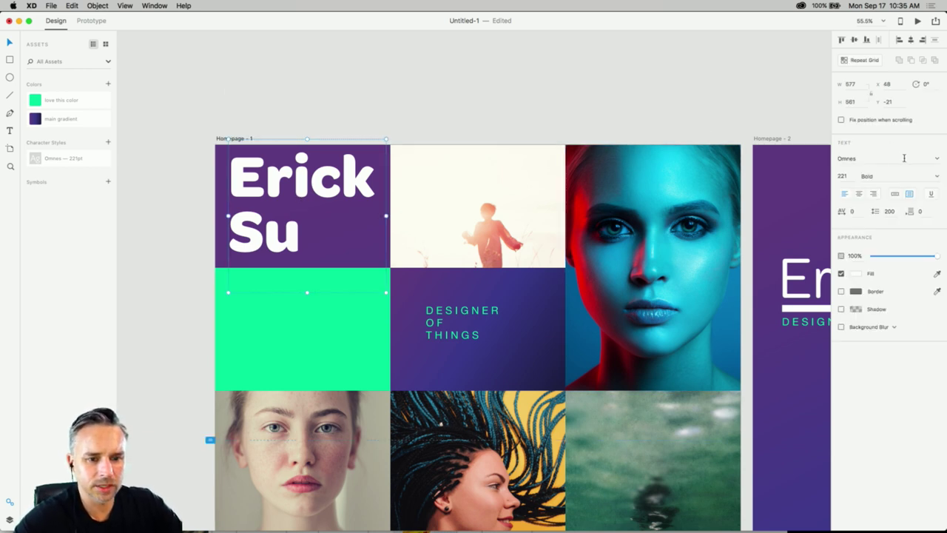
left_click(902, 158)
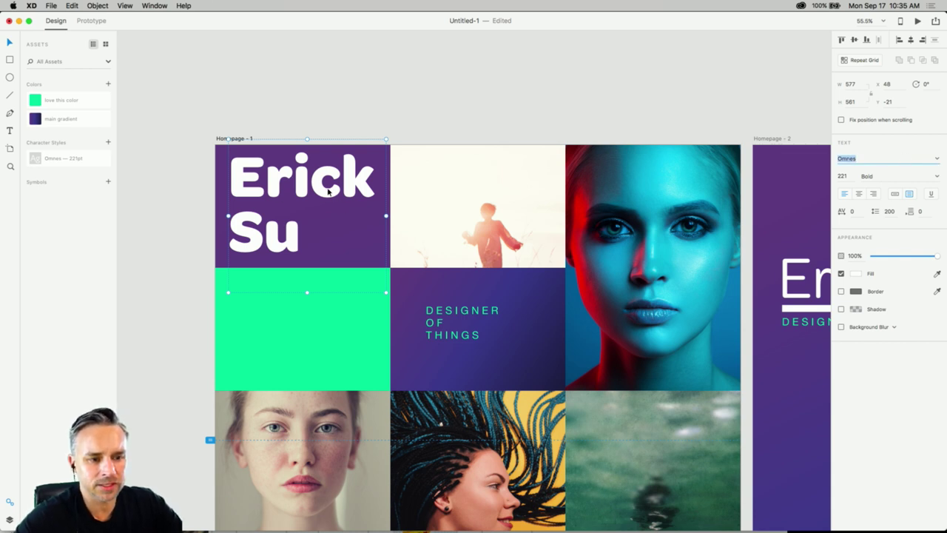
left_click(344, 71)
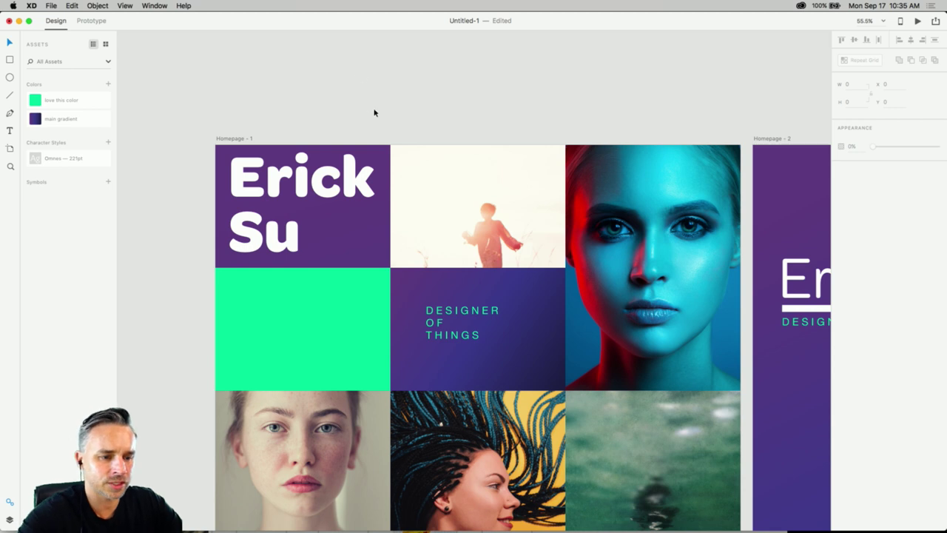
left_click_drag(387, 103, 341, 69)
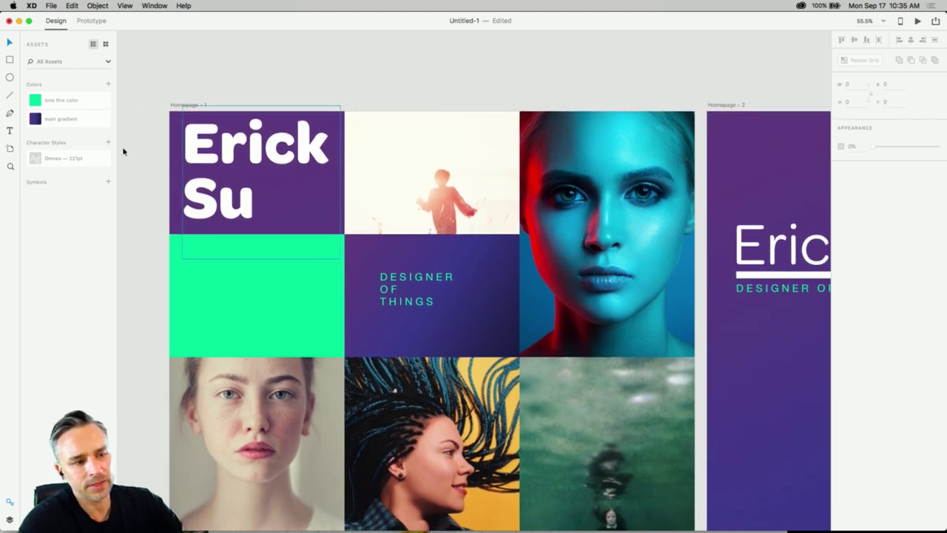
Step: Draw a 166-px white circle beside the word Su
key("e")
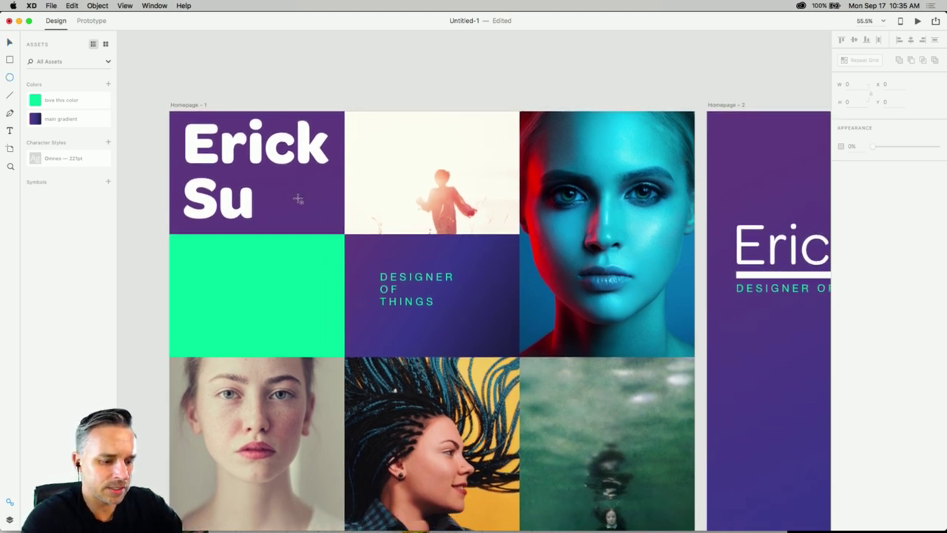
mouse_move(295, 200)
left_mouse_down()
mouse_move(321, 231)
mouse_move(292, 200)
left_mouse_up()
left_click(276, 70)
scroll(267, 164, "up", 10)
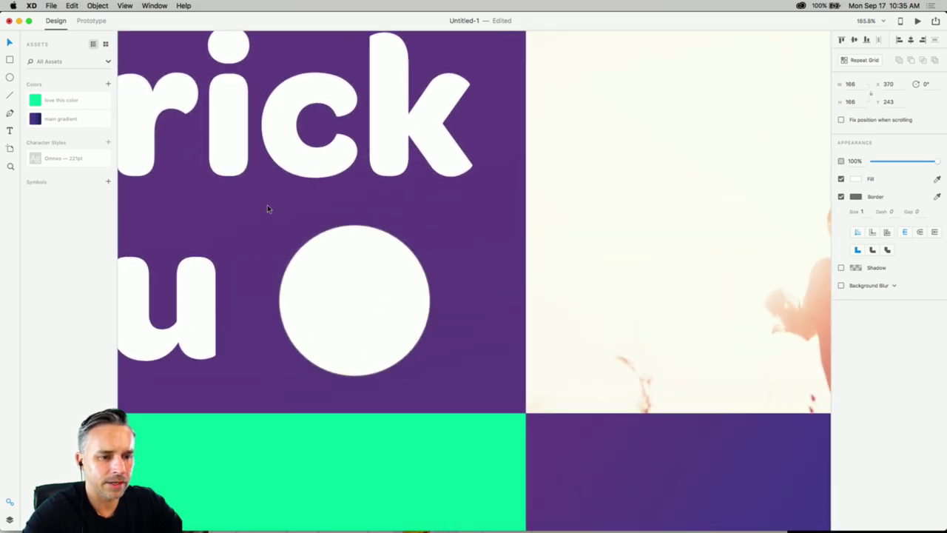
Step: Add two borderless 24-px eyes with the main gradient fill near the circle's top
left_click(9, 77)
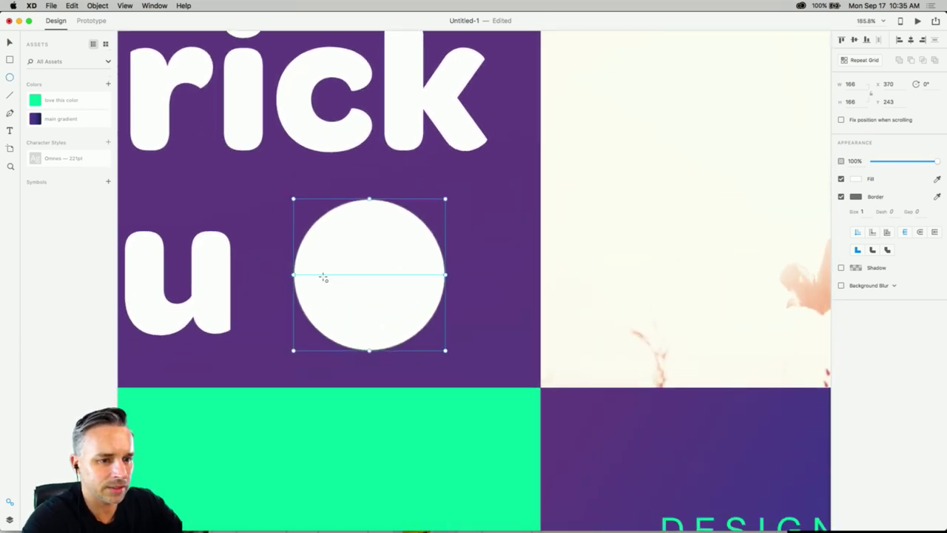
left_click_drag(331, 245, 348, 279)
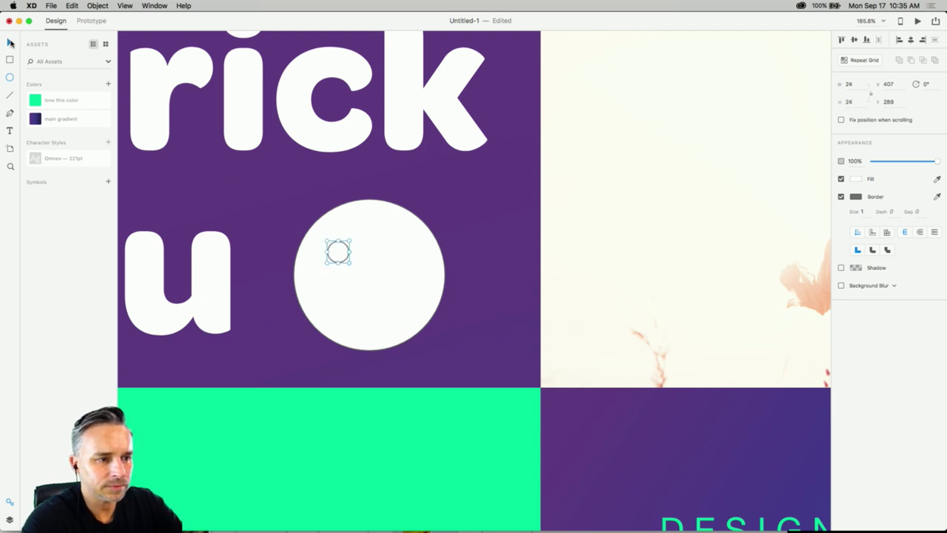
left_click(10, 43)
left_click(35, 118)
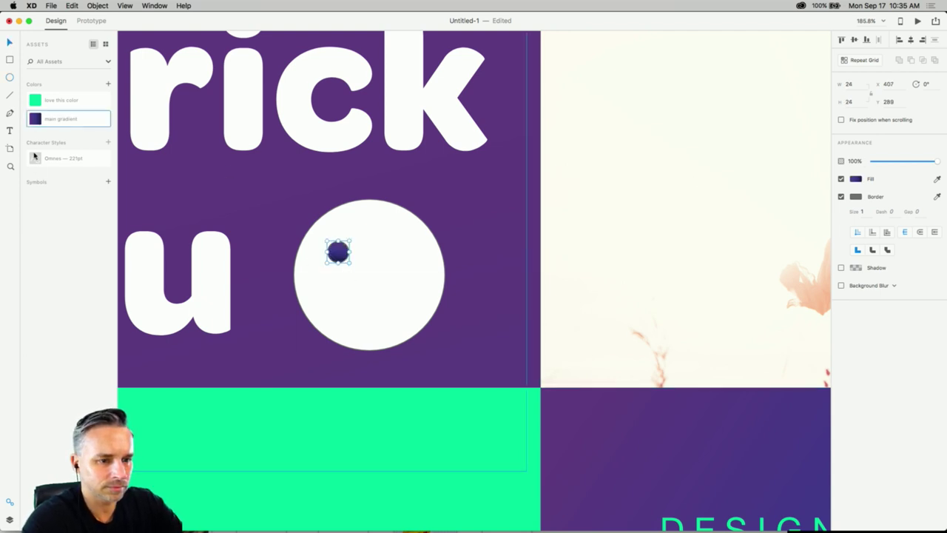
left_click(841, 197)
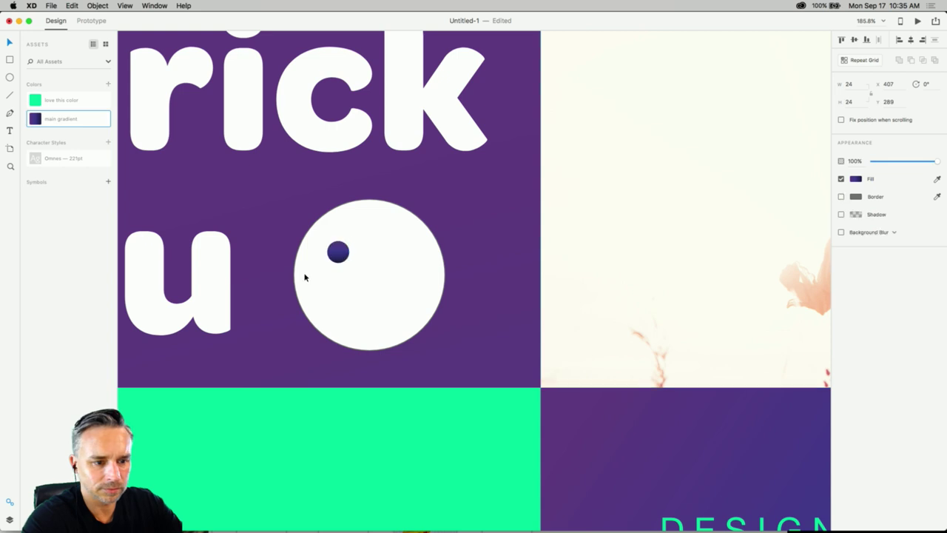
mouse_move(340, 254)
left_mouse_down()
mouse_move(392, 254)
mouse_move(347, 264)
left_mouse_up()
left_click(336, 253, "shift")
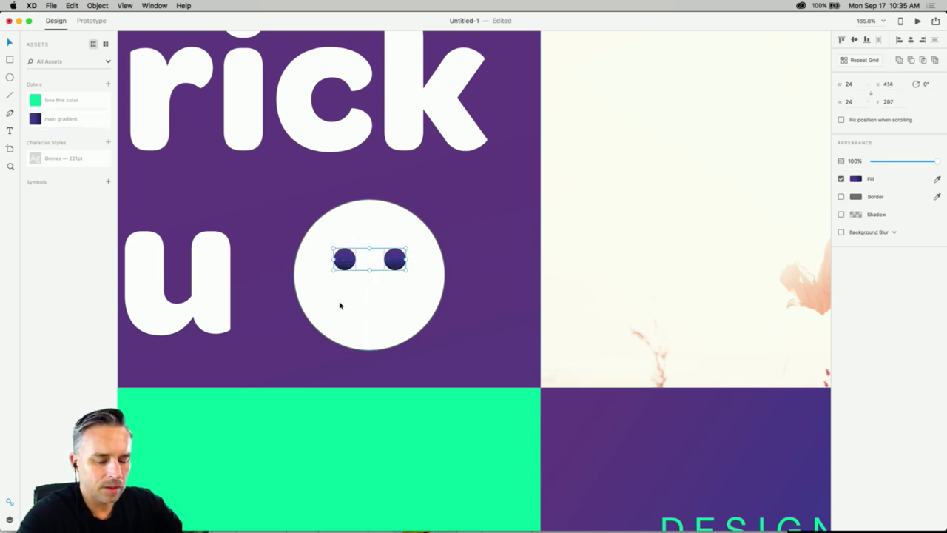
scroll(339, 301, "up", 5)
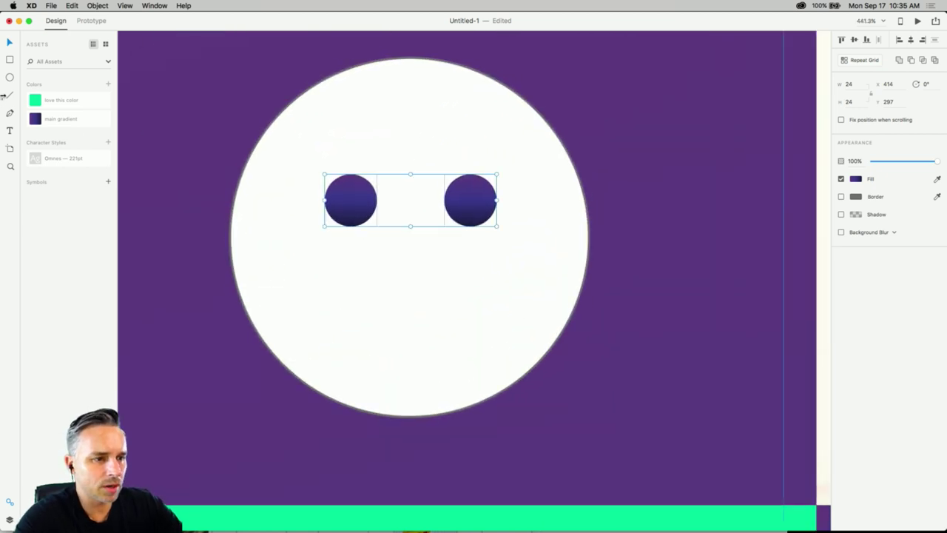
left_click(10, 77)
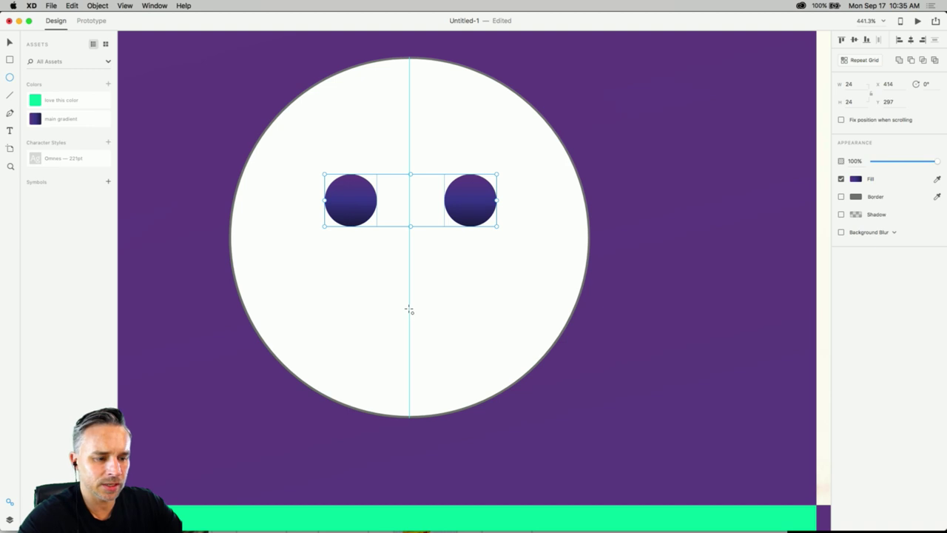
left_click(9, 113)
left_click(308, 282)
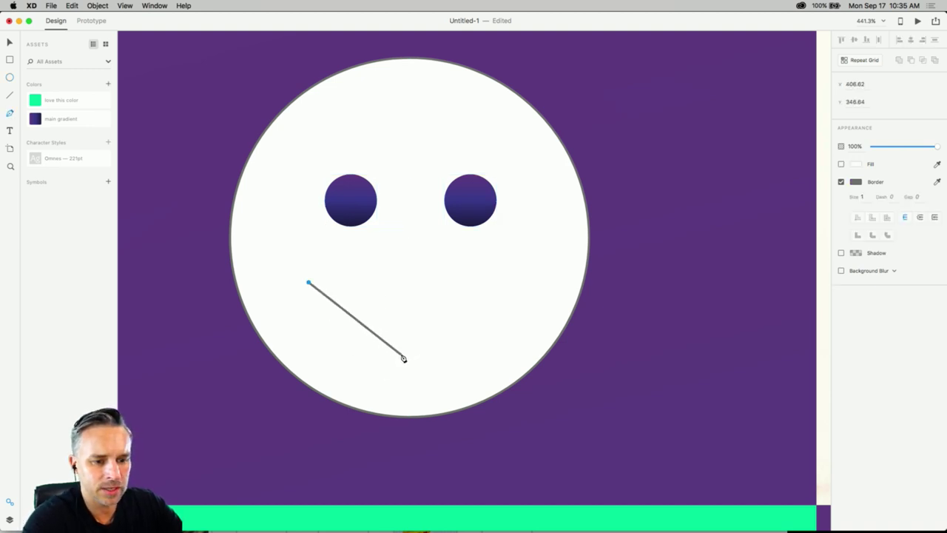
left_click_drag(400, 355, 477, 358)
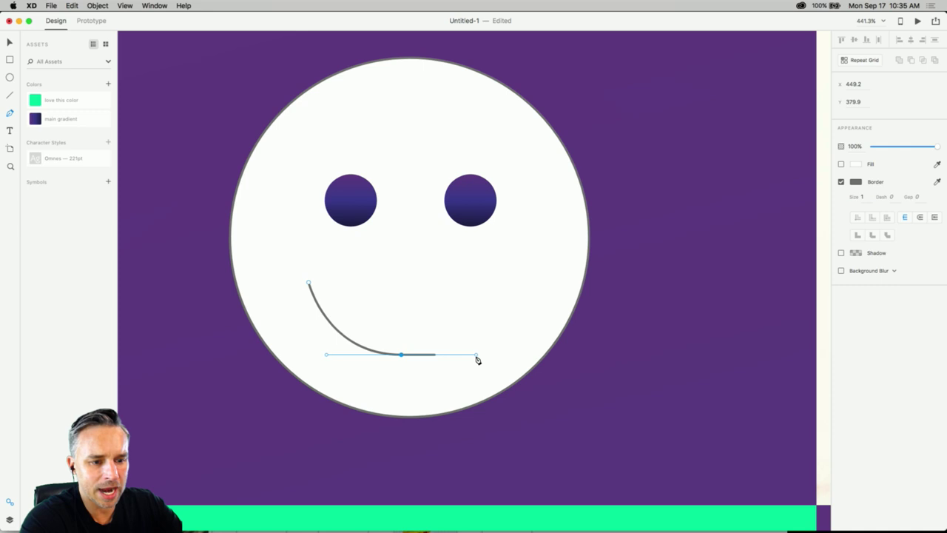
left_click(501, 283)
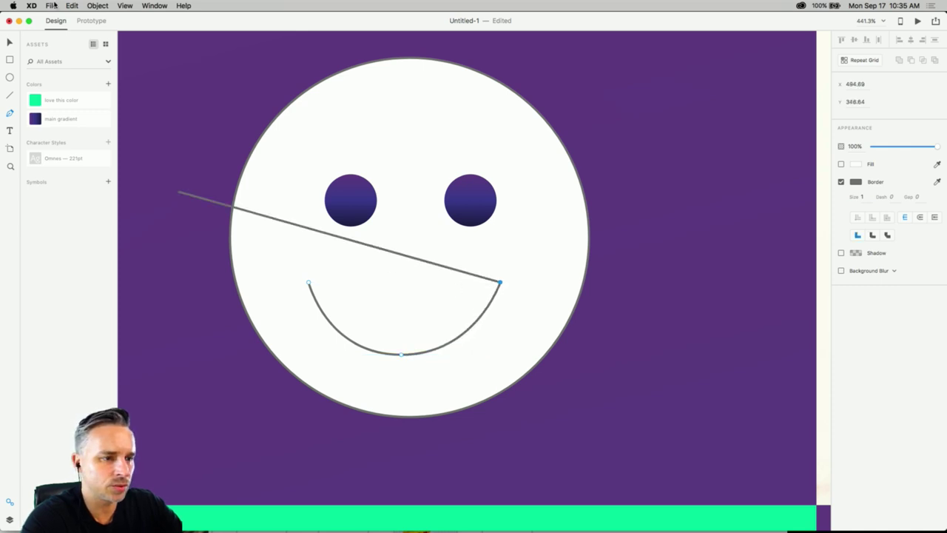
left_click(11, 43)
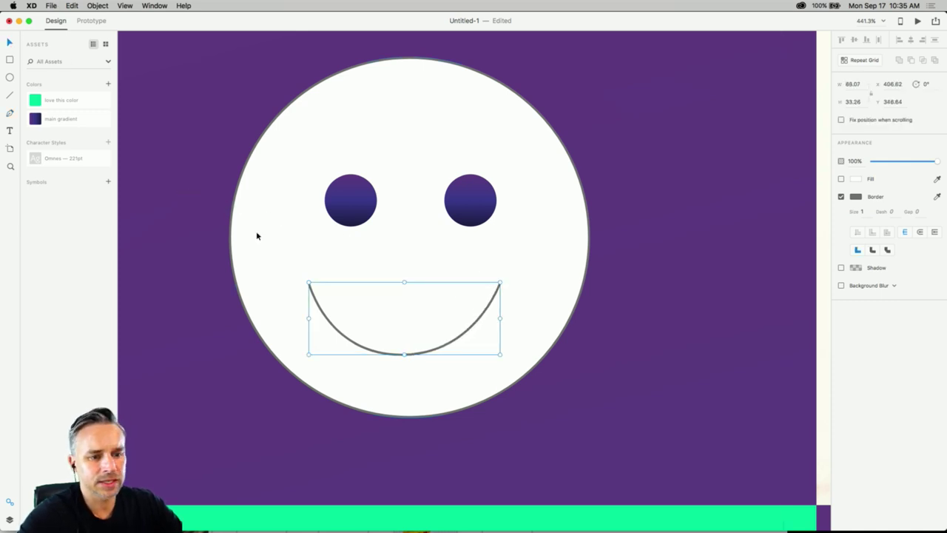
key("BackSpace")
left_click(9, 77)
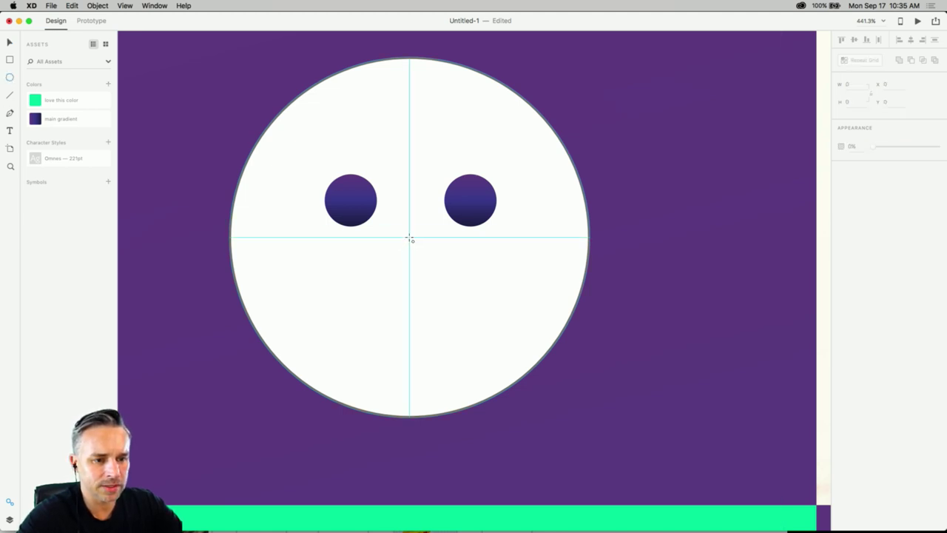
Step: Draw an unfilled inner ring inside the face and delete its top anchor point
left_click_drag(410, 239, 428, 256)
mouse_move(533, 384)
left_mouse_down()
mouse_move(544, 400)
mouse_move(534, 384)
left_mouse_up()
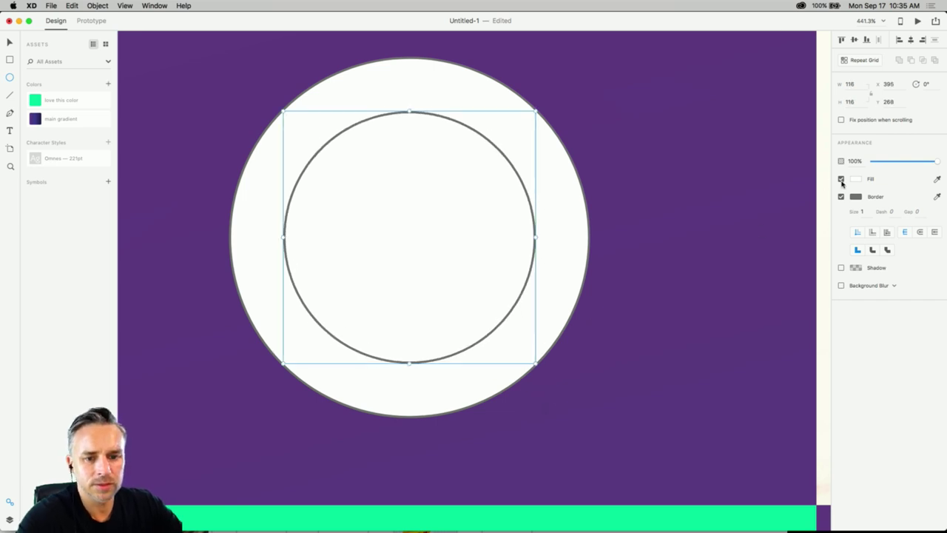
left_click(841, 179)
left_click(9, 42)
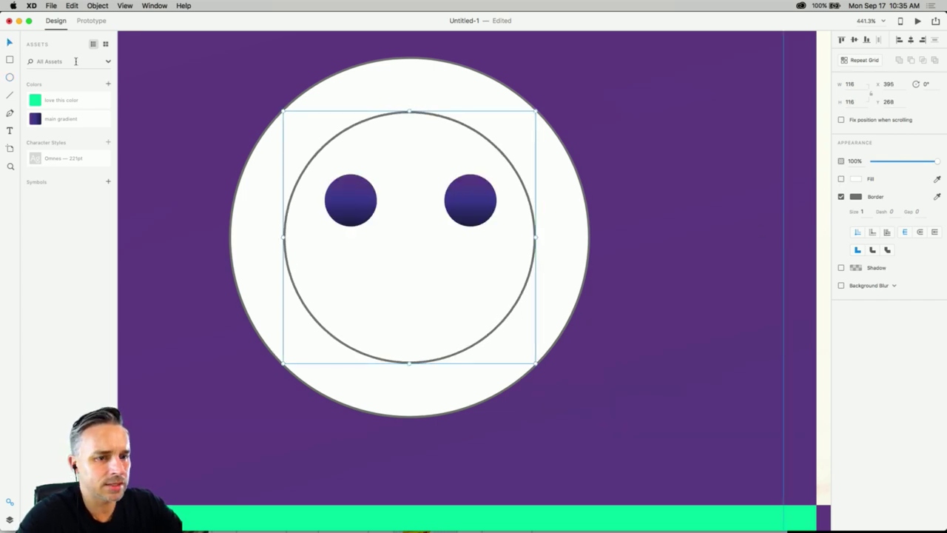
left_click(386, 116)
left_click(384, 118)
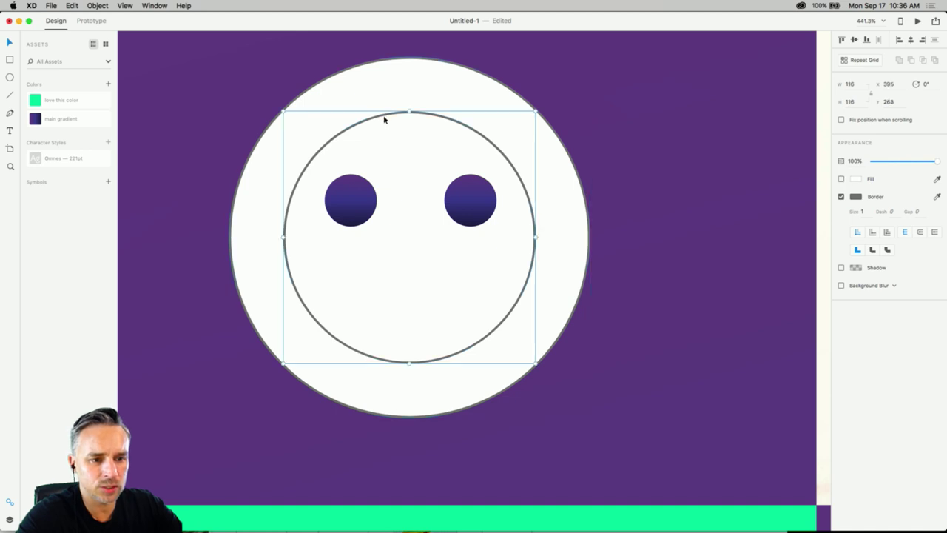
double_click(384, 118)
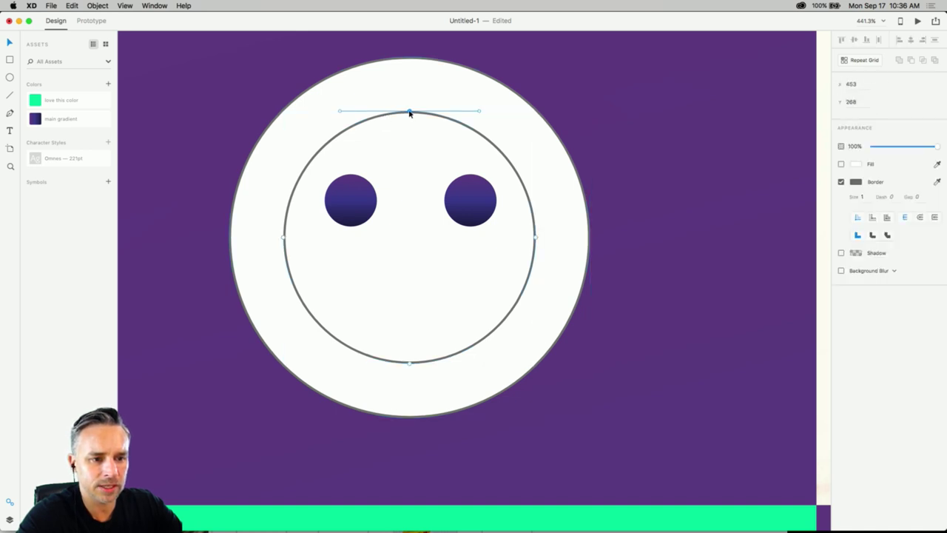
key("Delete")
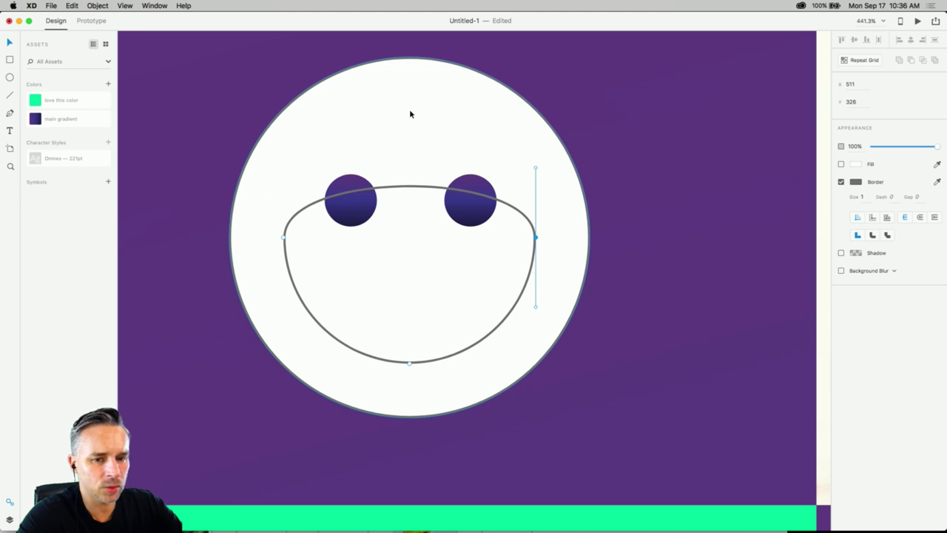
Step: Subtract a rectangle from the ring's top half to leave a flat-topped mouth
key("r")
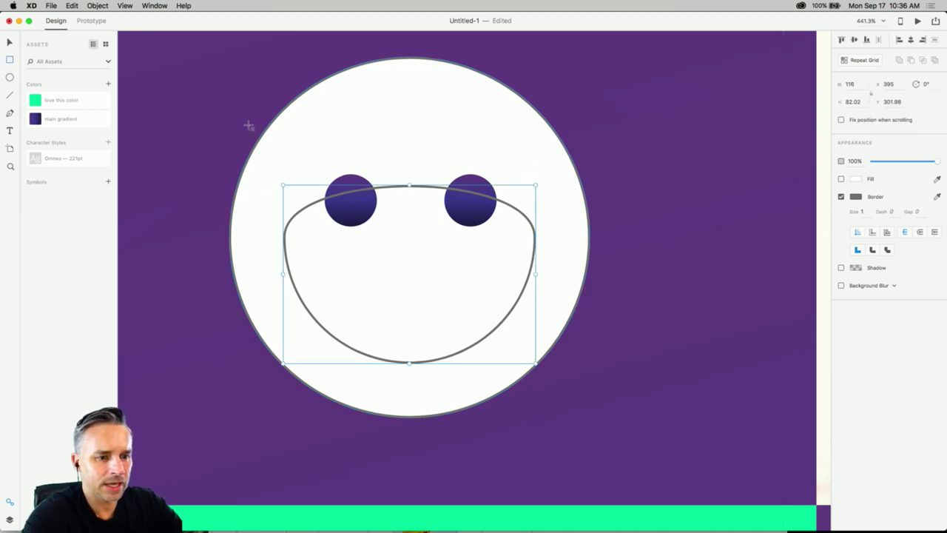
mouse_move(240, 108)
left_mouse_down()
mouse_move(545, 214)
mouse_move(590, 263)
mouse_move(581, 280)
left_mouse_up()
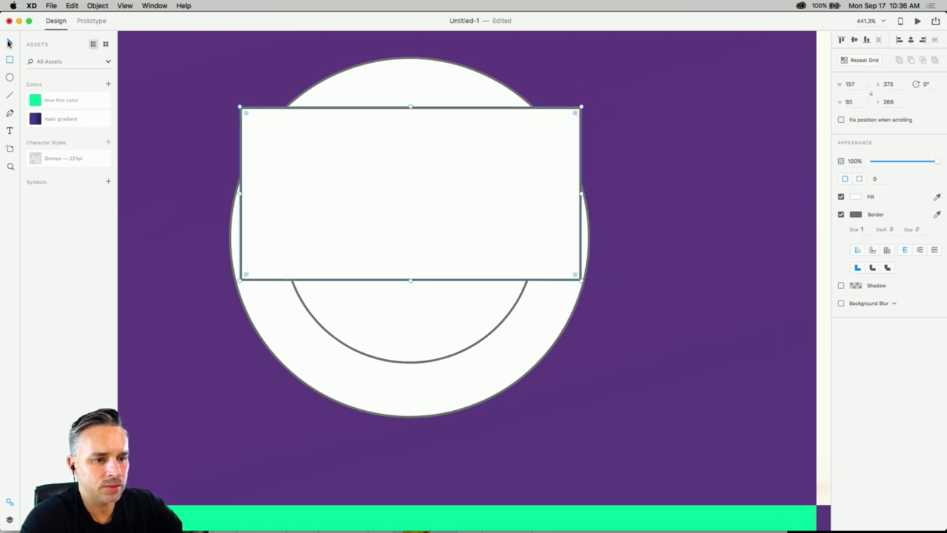
left_click(9, 43)
left_click(306, 309, "shift")
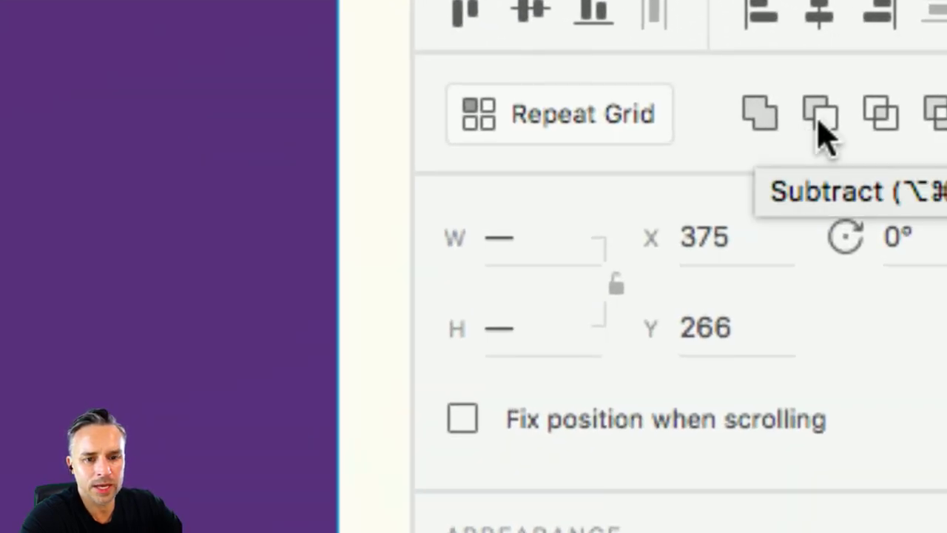
left_click(822, 132)
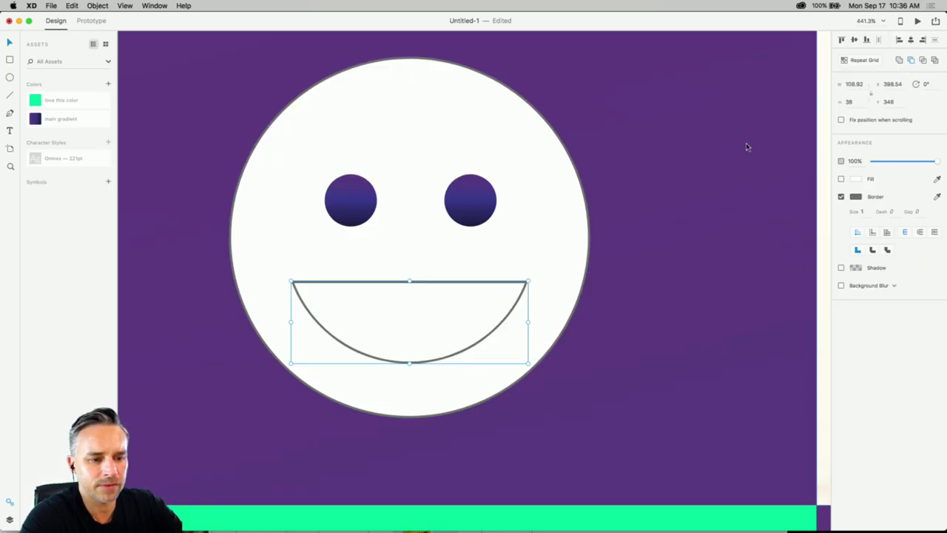
Step: Give the mouth the main gradient fill, no border, and shrink it to about 75×26 px
left_click(324, 291)
left_click(311, 317)
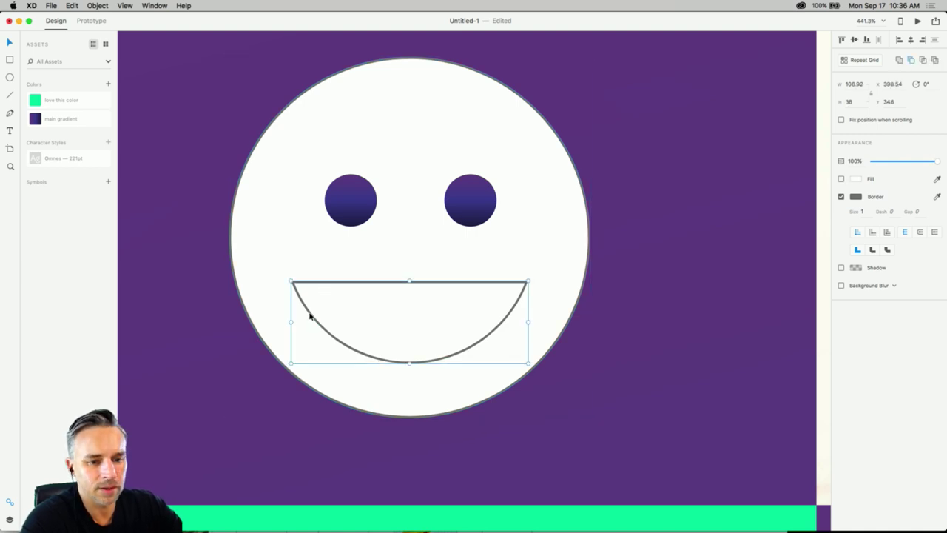
left_click(841, 197)
left_click(857, 180)
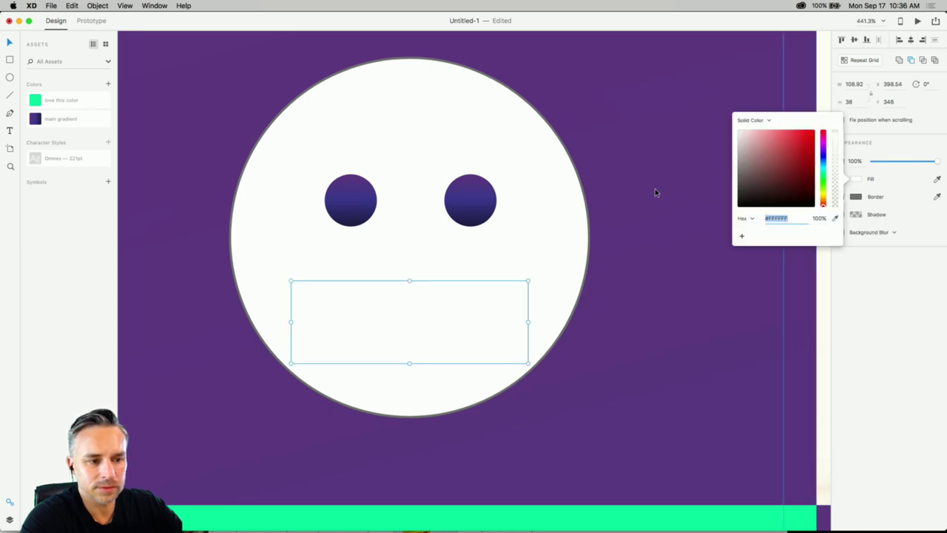
left_click(74, 132)
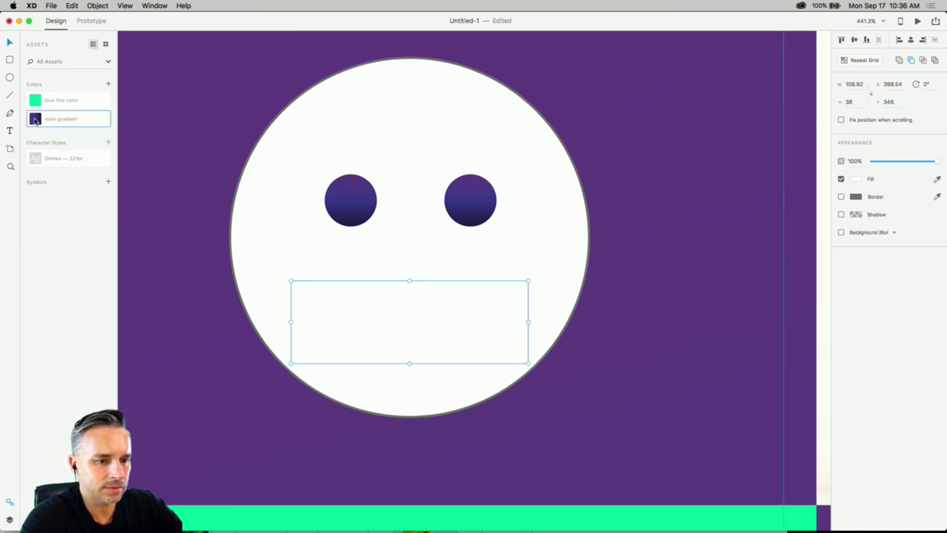
left_click(35, 120)
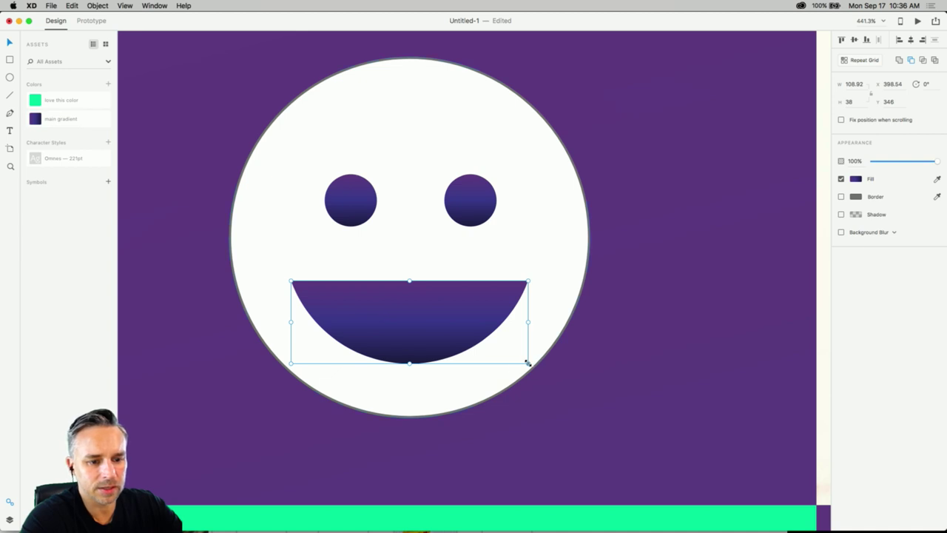
left_click_drag(527, 362, 490, 355)
Step: Select the smiley's face, eyes and mouth and group them into one object
key("super+minus")
key("super+minus")
key("super+minus")
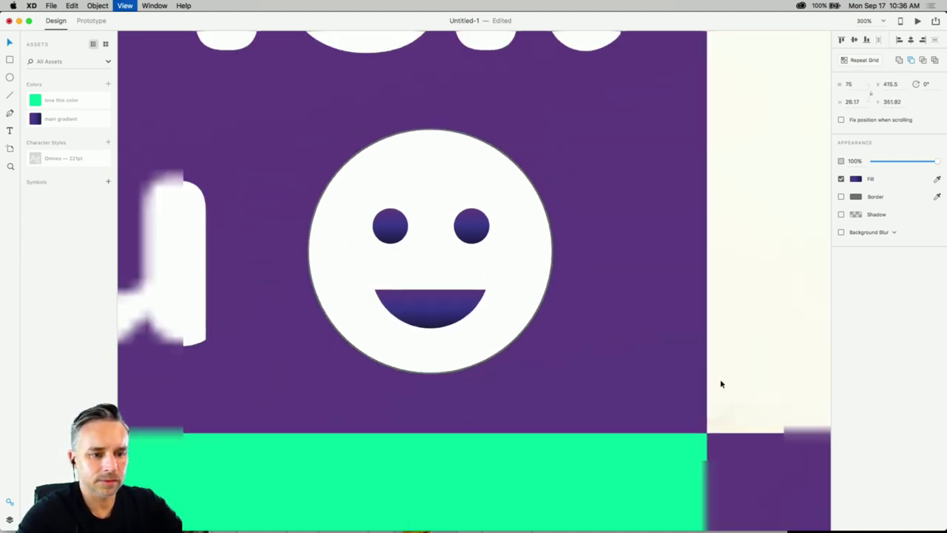
left_click(530, 103)
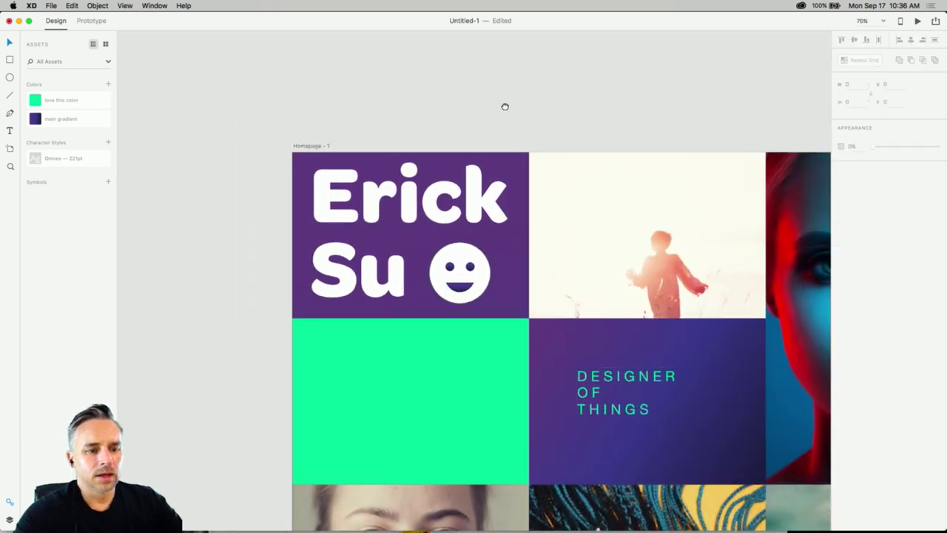
left_click_drag(505, 106, 391, 91)
left_click(314, 254)
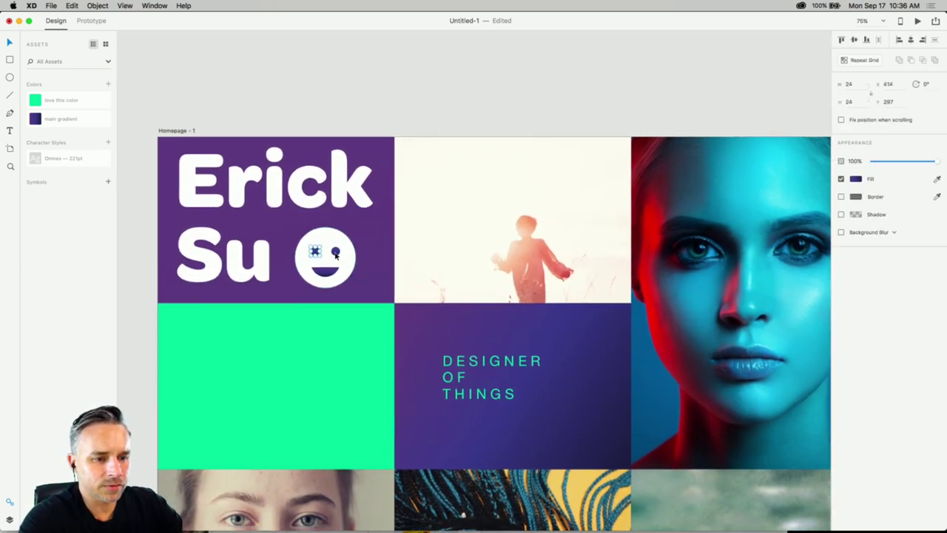
left_click(324, 242)
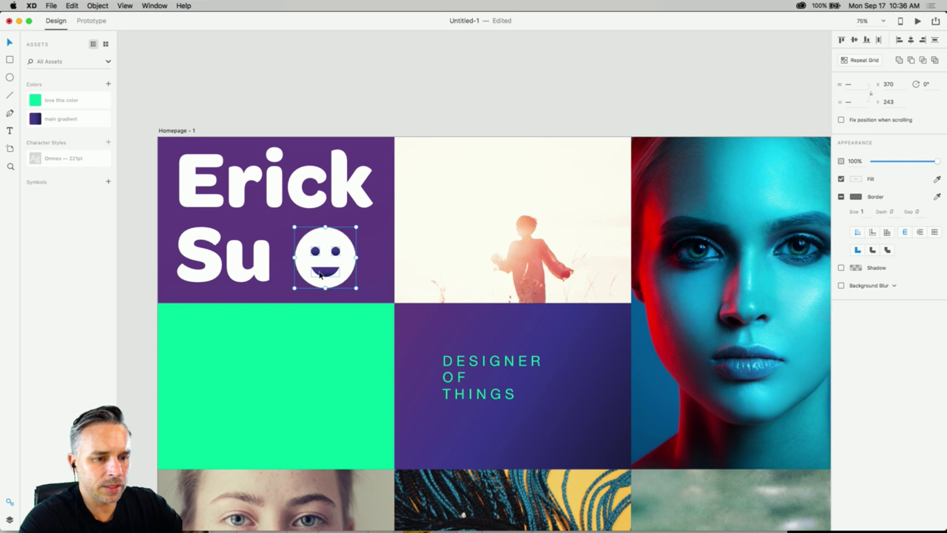
right_click(320, 275)
left_click(354, 349)
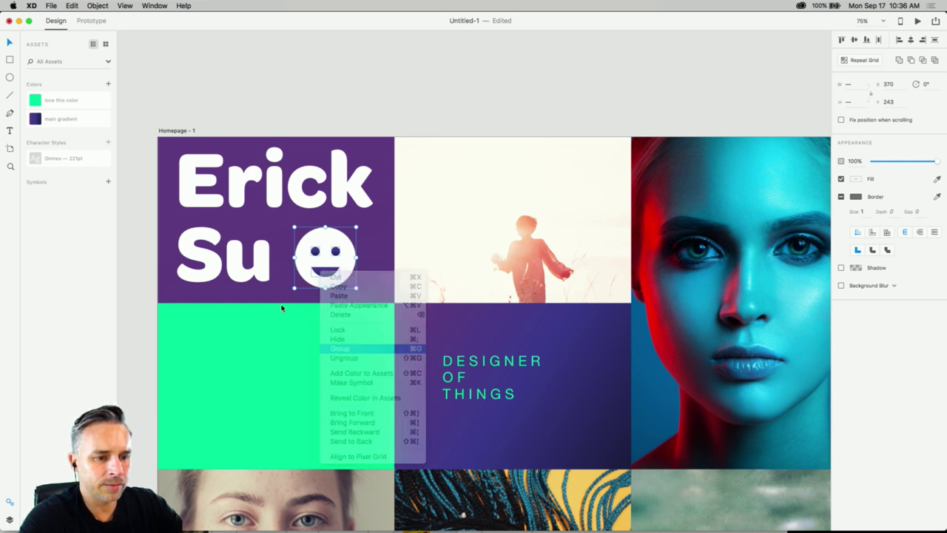
Step: Shrink the grouped smiley to about 48 px
left_click_drag(295, 287, 301, 278)
left_click(252, 119)
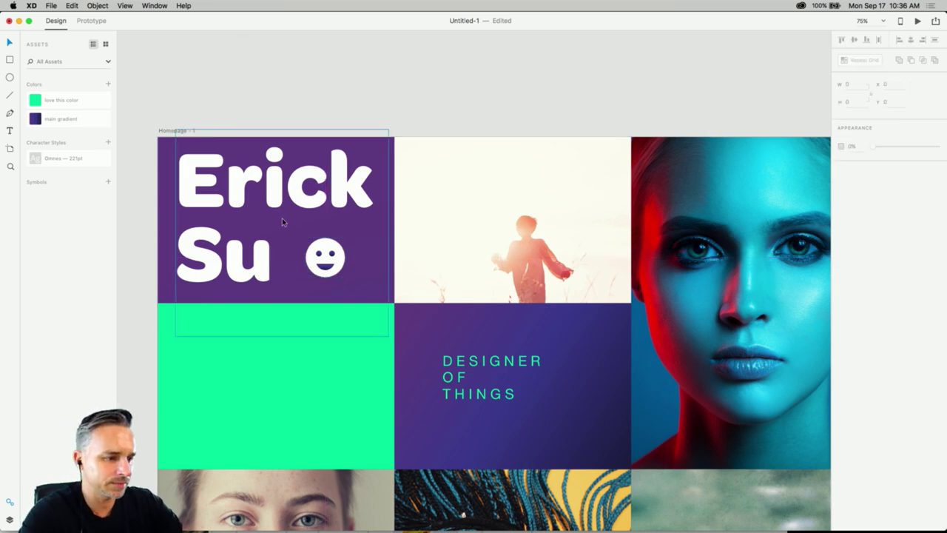
scroll(281, 219, "up", 10)
Step: Fill the face circle with the green 'love this color' swatch and remove its grey border
left_click(490, 308)
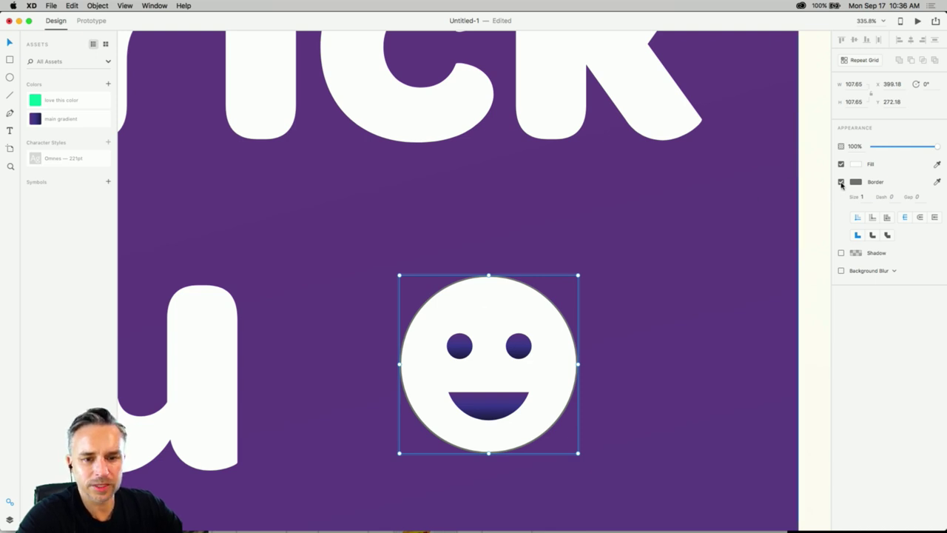
left_click(841, 182)
left_click(41, 101)
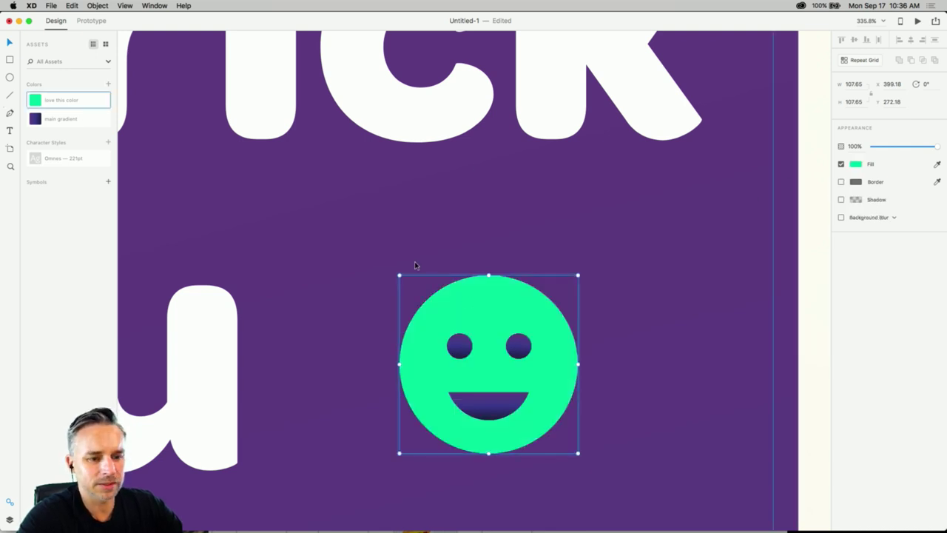
scroll(414, 265, "down", 10)
left_click(434, 84)
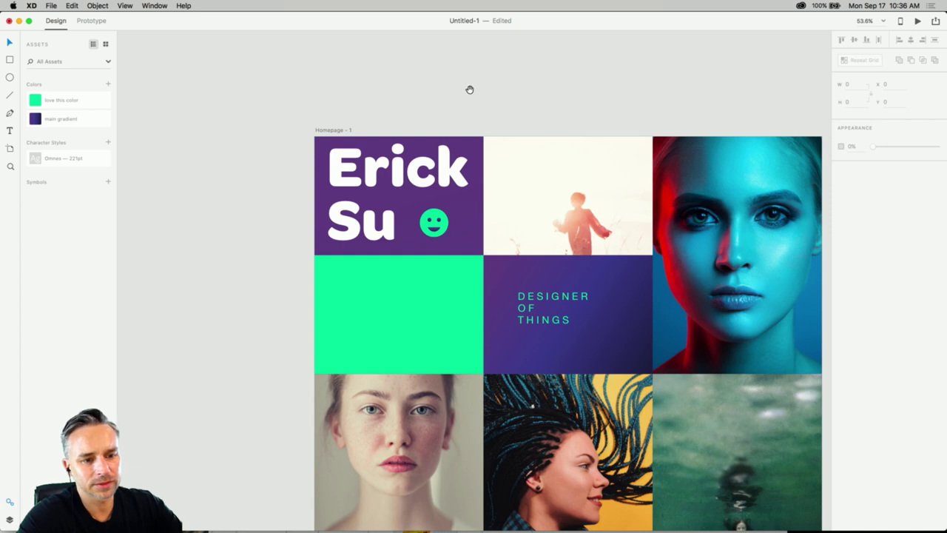
left_click_drag(503, 104, 347, 201)
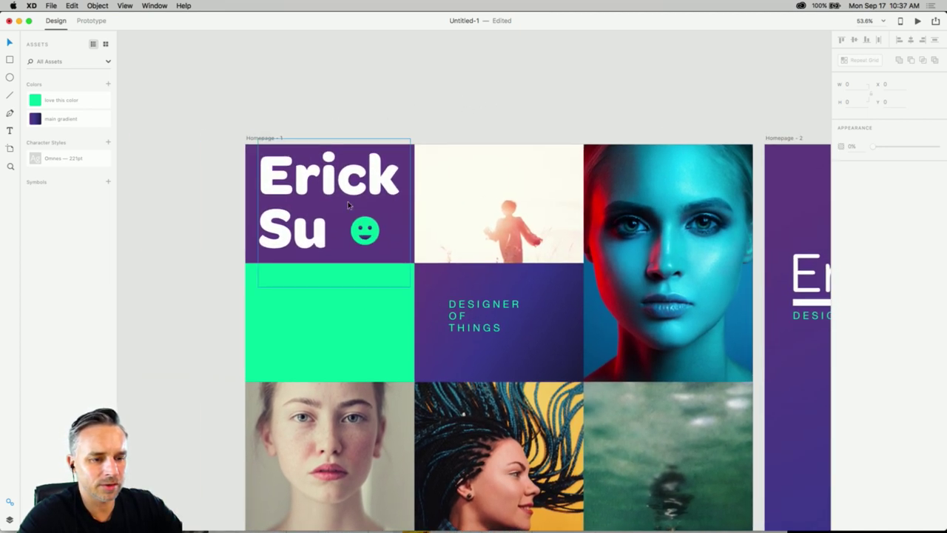
scroll(407, 54, "right", 3)
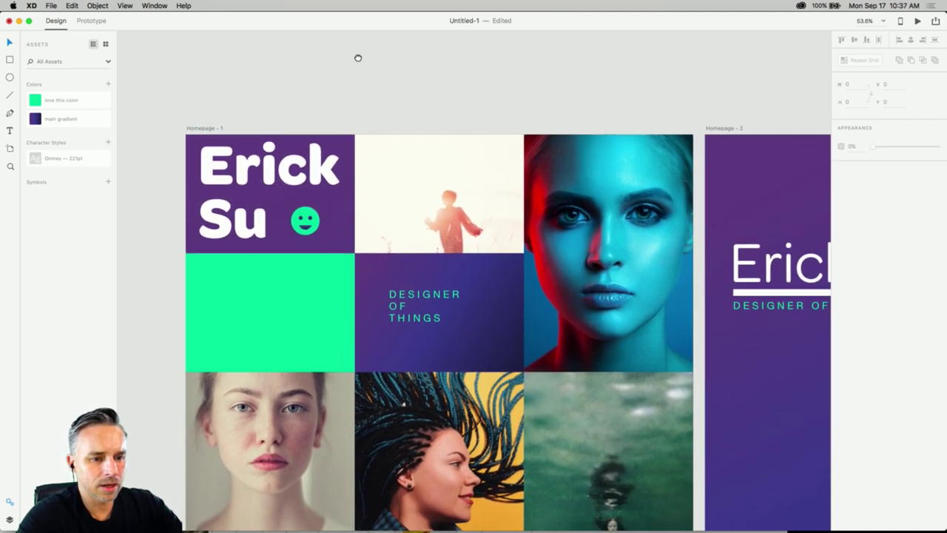
scroll(363, 47, "down", 1)
left_click(209, 114)
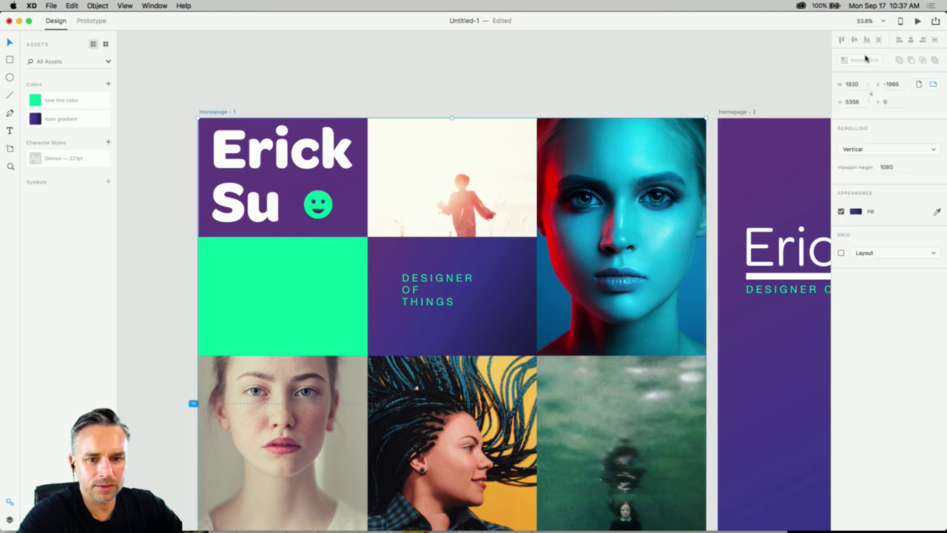
left_click(918, 23)
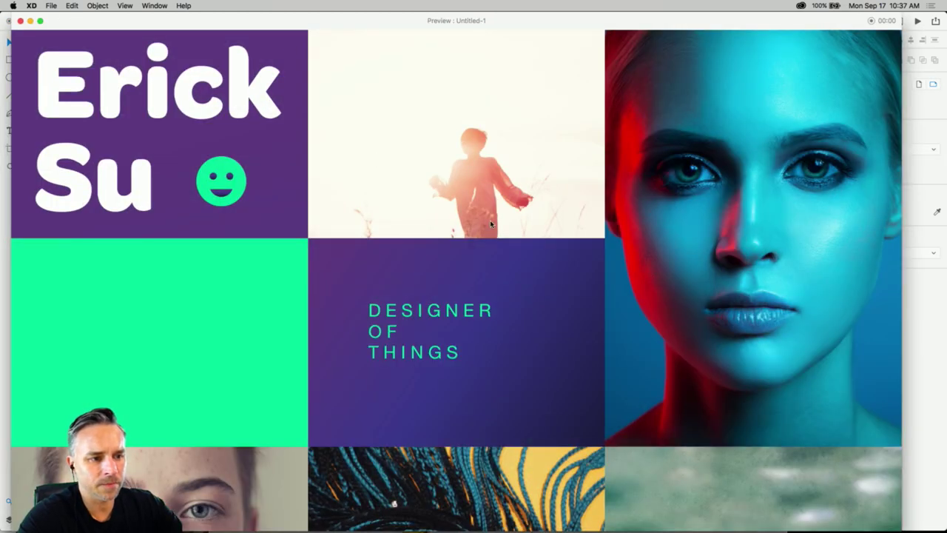
scroll(490, 220, "down", 15)
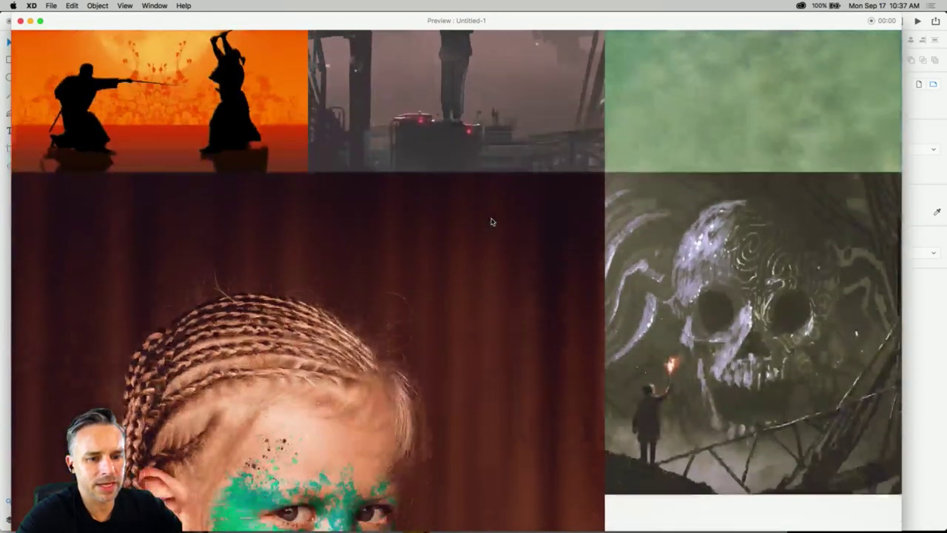
scroll(491, 221, "down", 10)
scroll(476, 224, "up", 6)
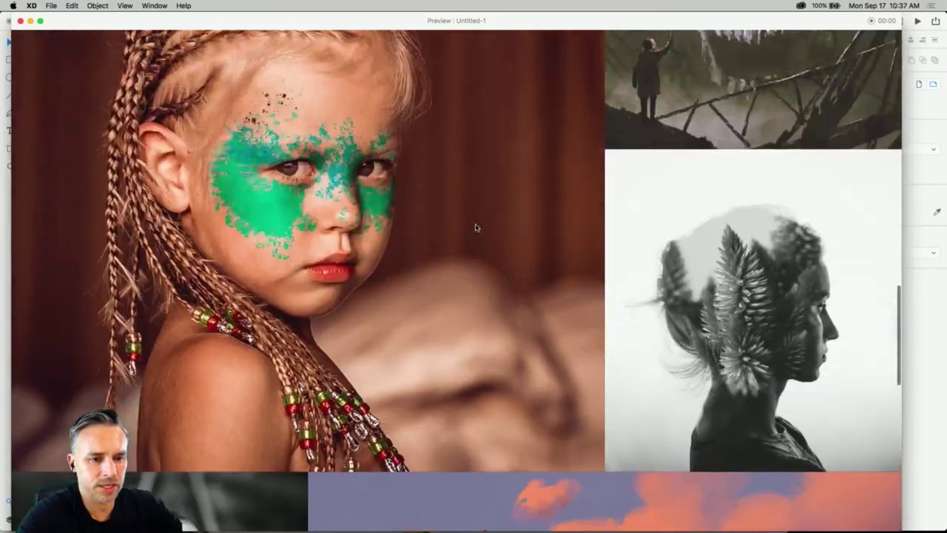
scroll(476, 227, "up", 15)
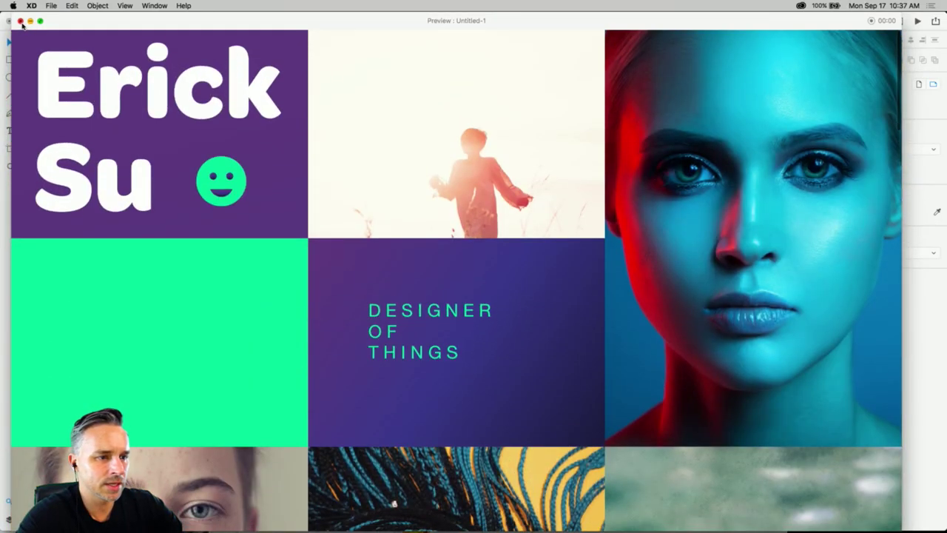
scroll(412, 258, "down", 5)
scroll(414, 265, "up", 6)
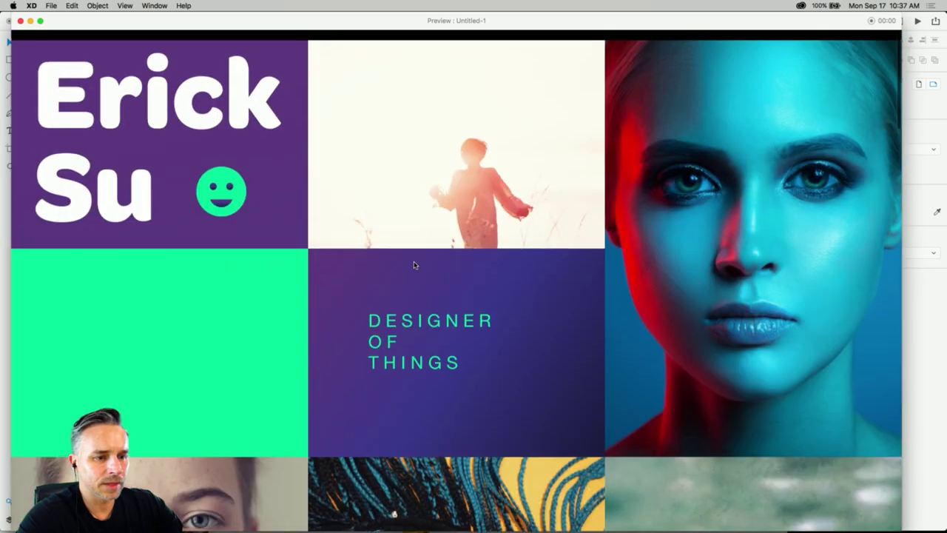
scroll(414, 265, "down", 5)
scroll(415, 265, "up", 5)
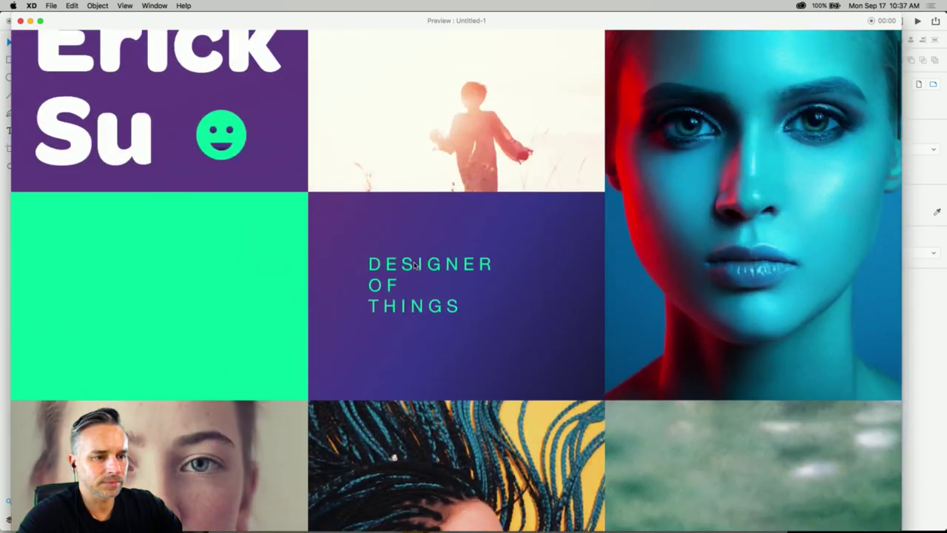
scroll(414, 265, "up", 2)
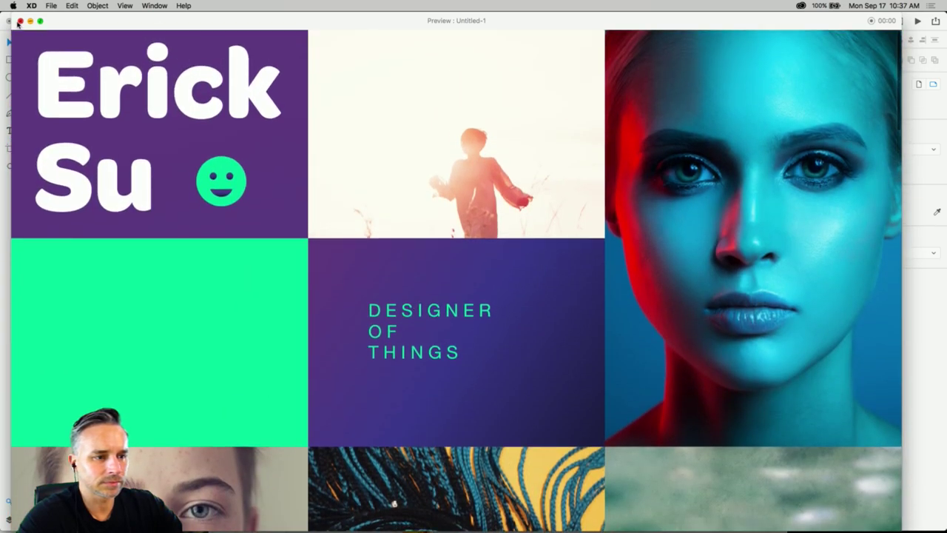
left_click(20, 21)
left_click_drag(470, 120, 133, 78)
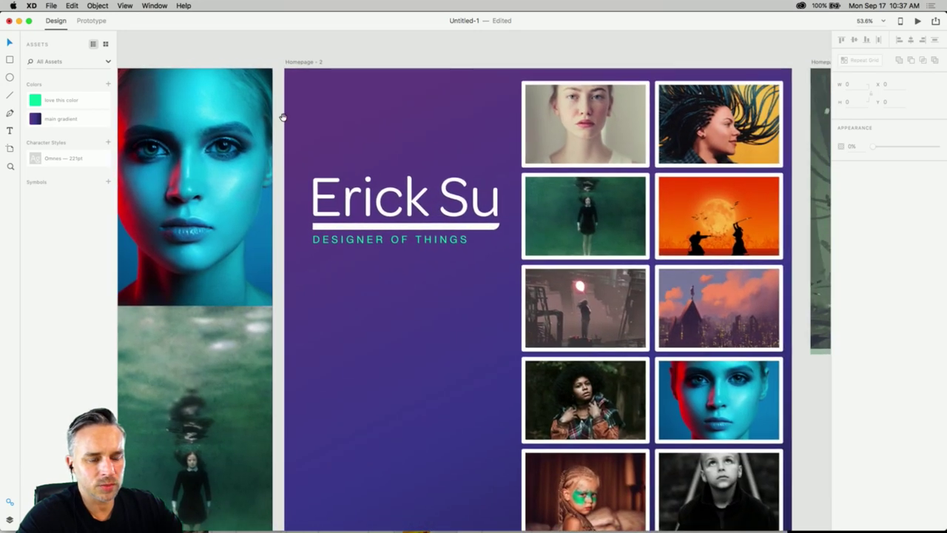
scroll(296, 137, "right", 5)
scroll(245, 81, "down", 2)
left_click(220, 45)
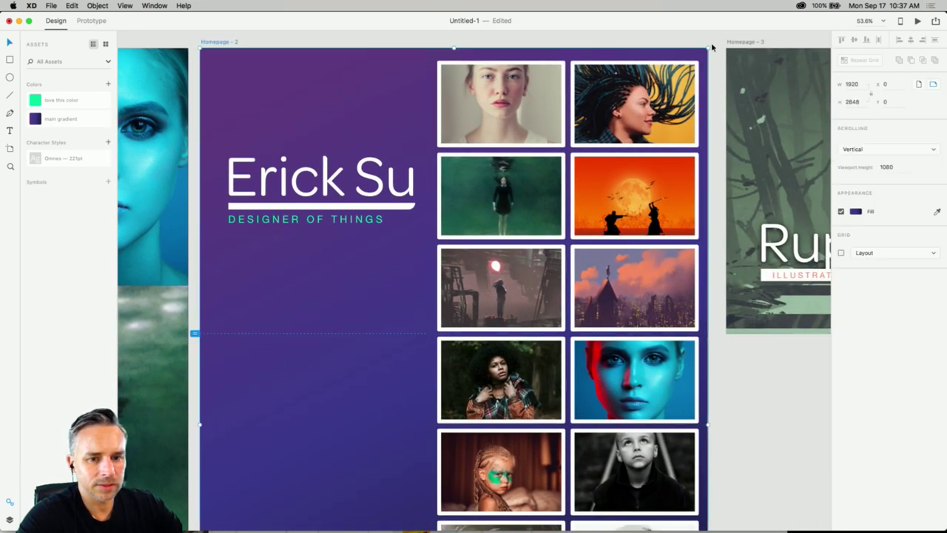
left_click(917, 22)
scroll(352, 241, "down", 10)
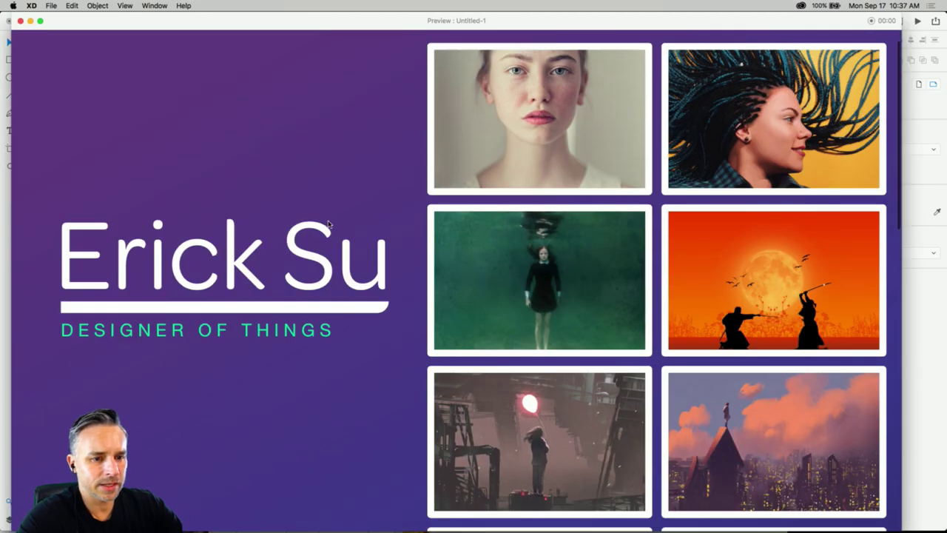
scroll(352, 242, "down", 10)
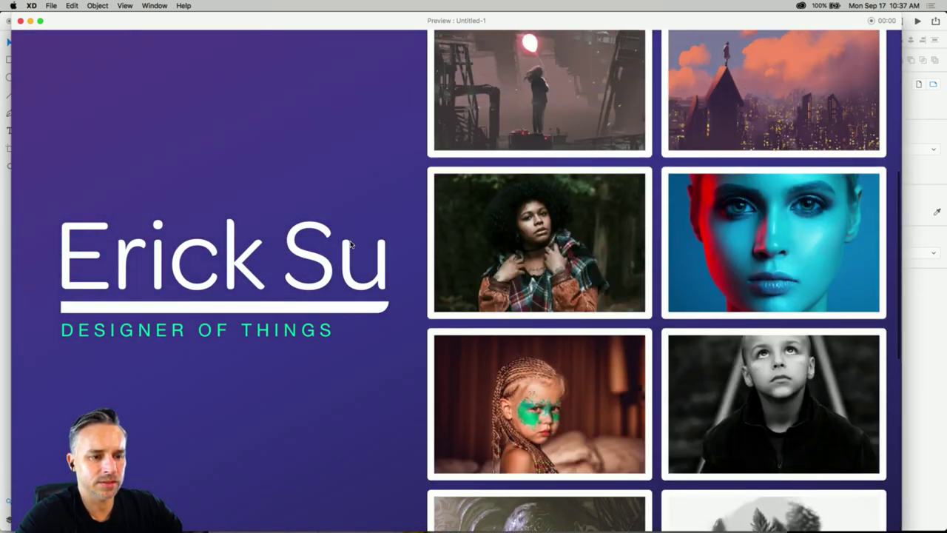
left_click(20, 21)
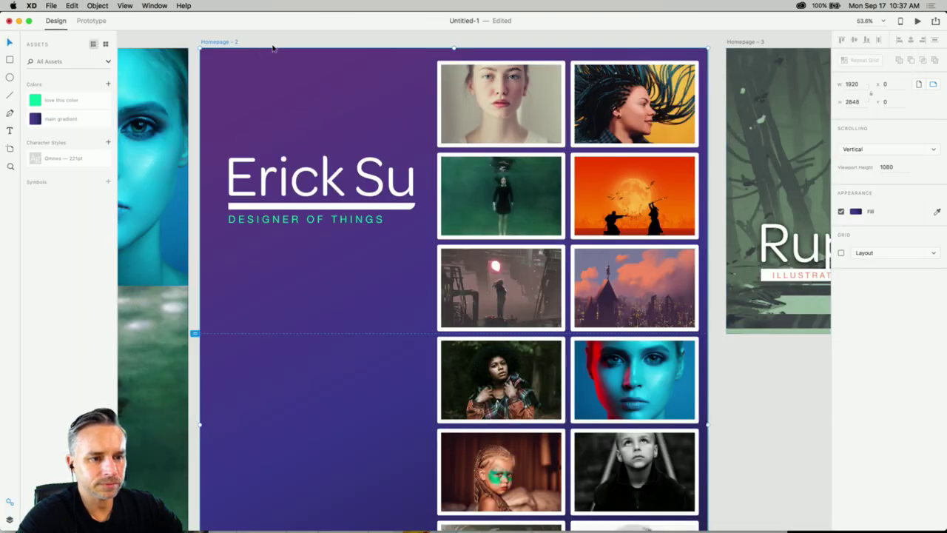
scroll(444, 192, "up", 3)
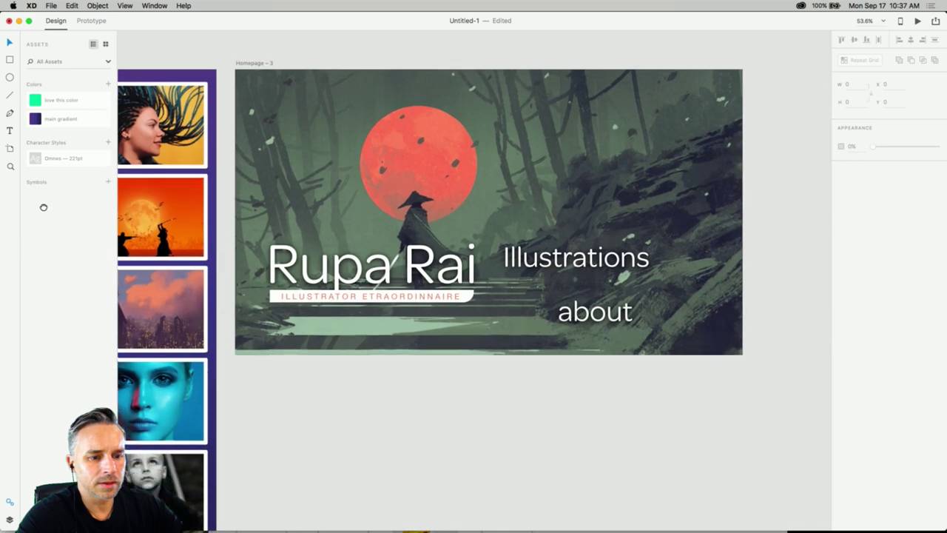
left_click(237, 64)
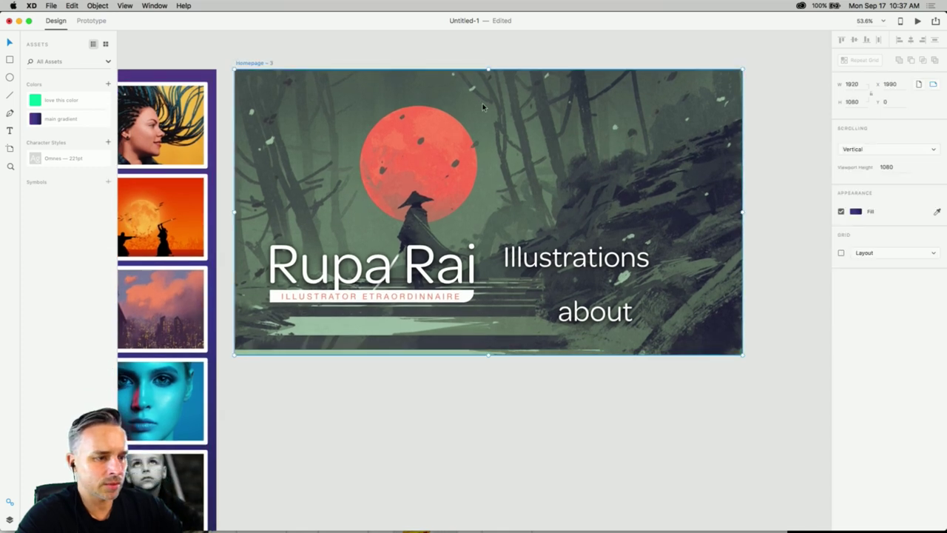
left_click(918, 22)
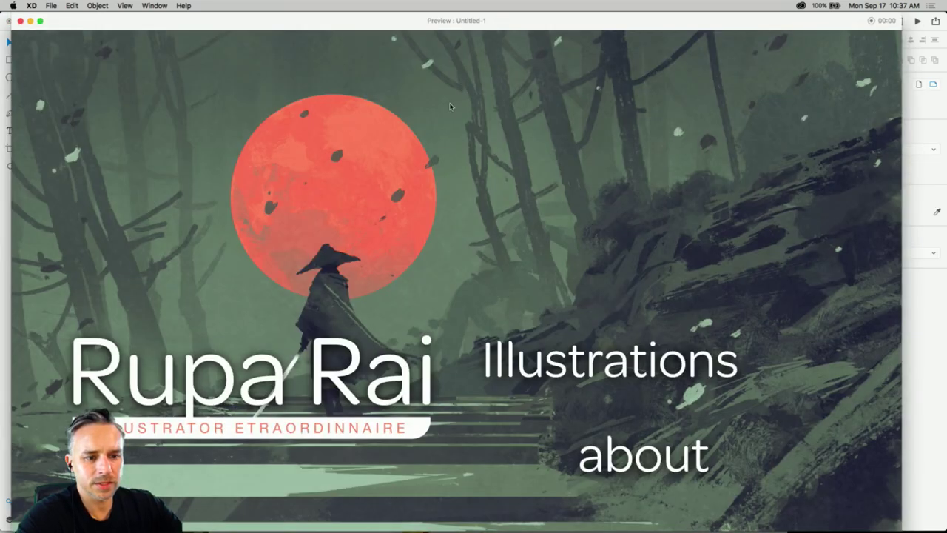
left_click_drag(299, 23, 320, 22)
left_click(40, 22)
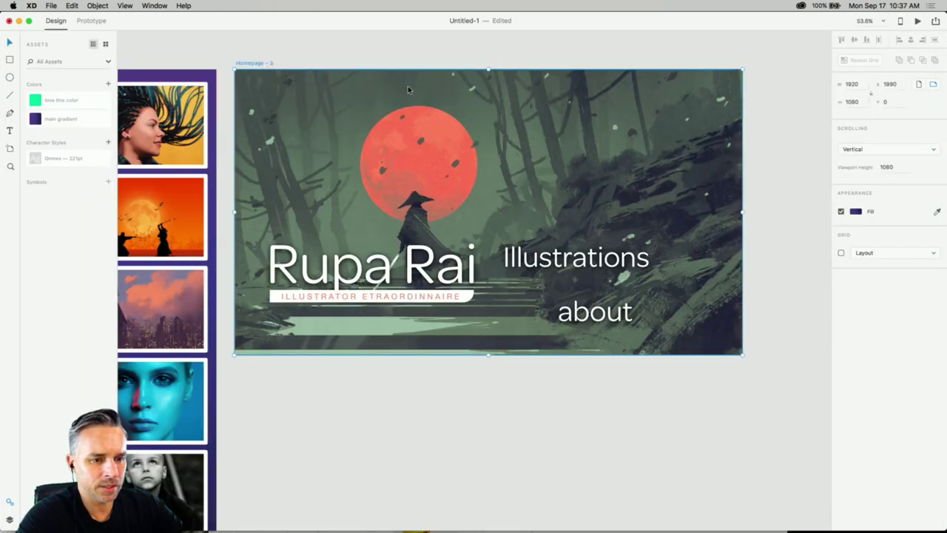
left_click(418, 52)
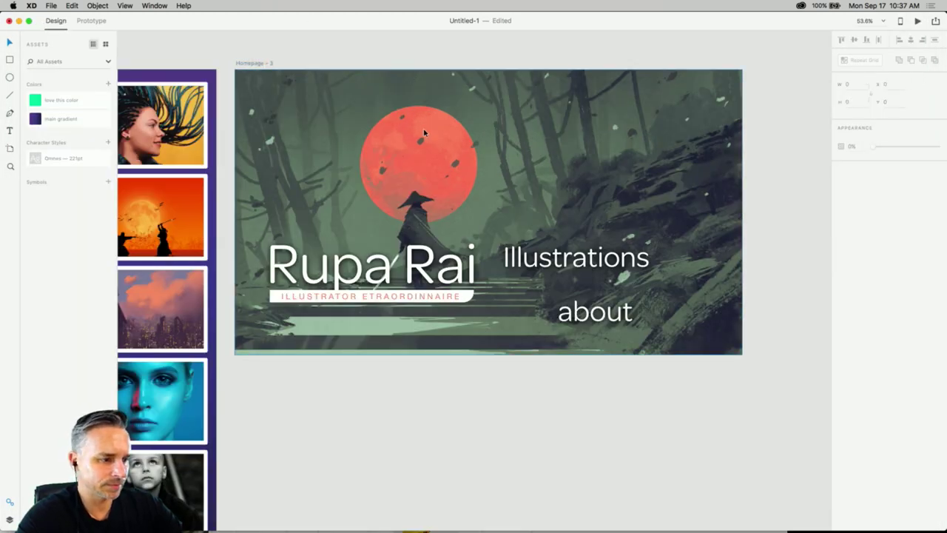
scroll(514, 227, "up", 5)
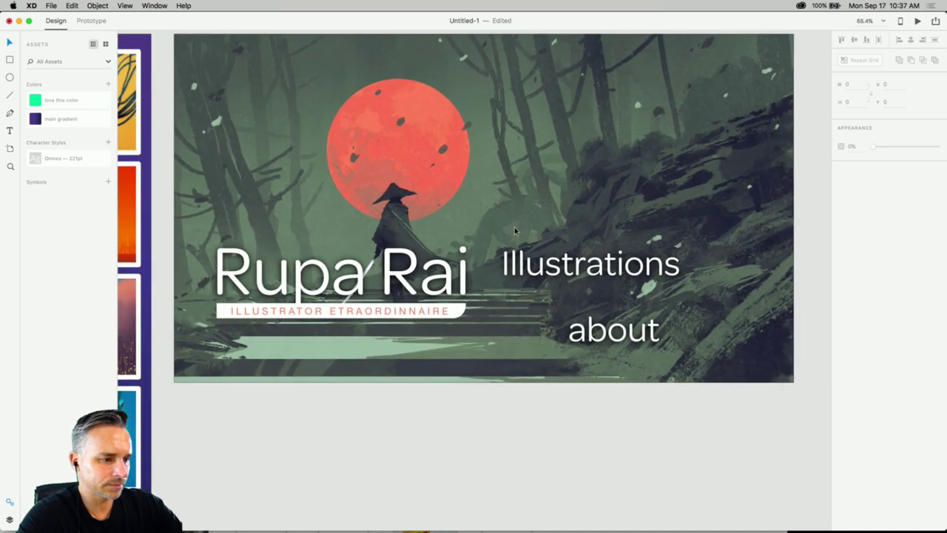
scroll(514, 226, "up", 1)
scroll(515, 227, "up", 1)
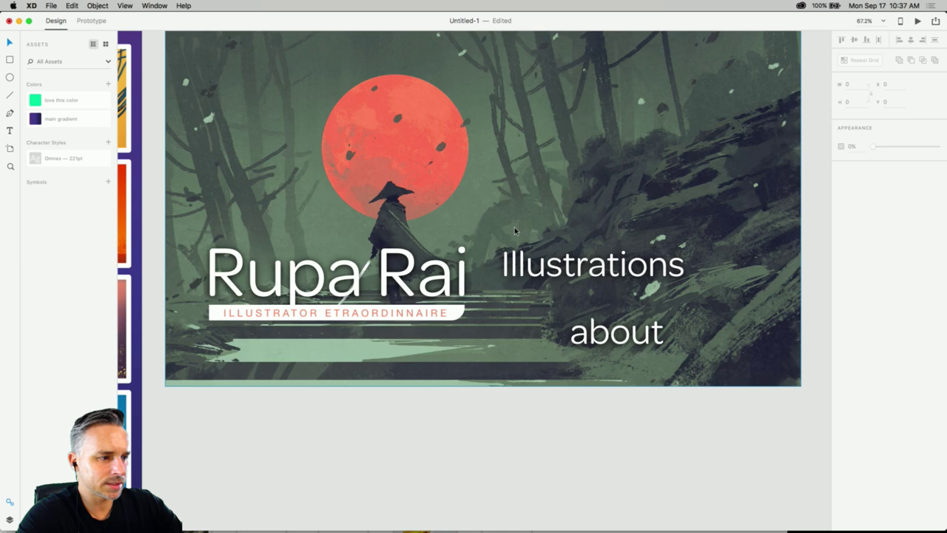
scroll(514, 226, "down", 1)
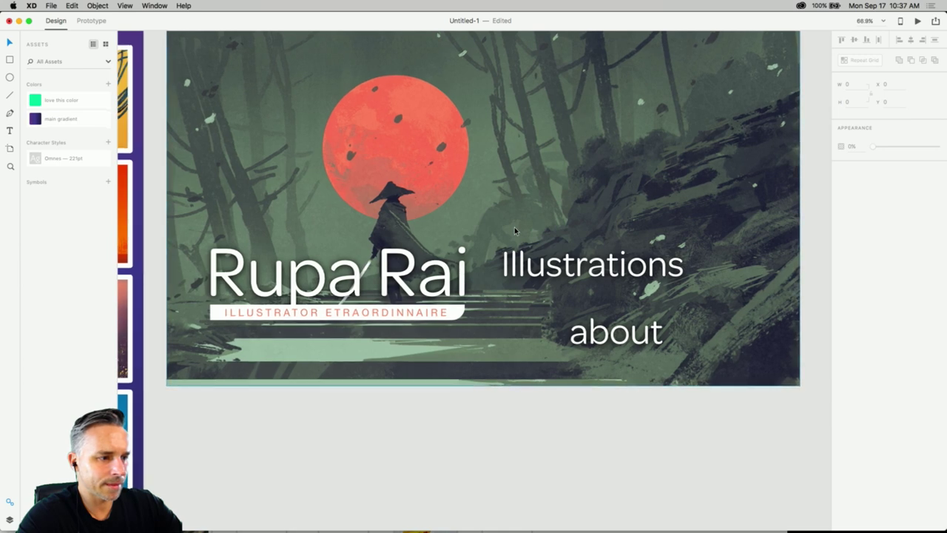
scroll(514, 227, "down", 1)
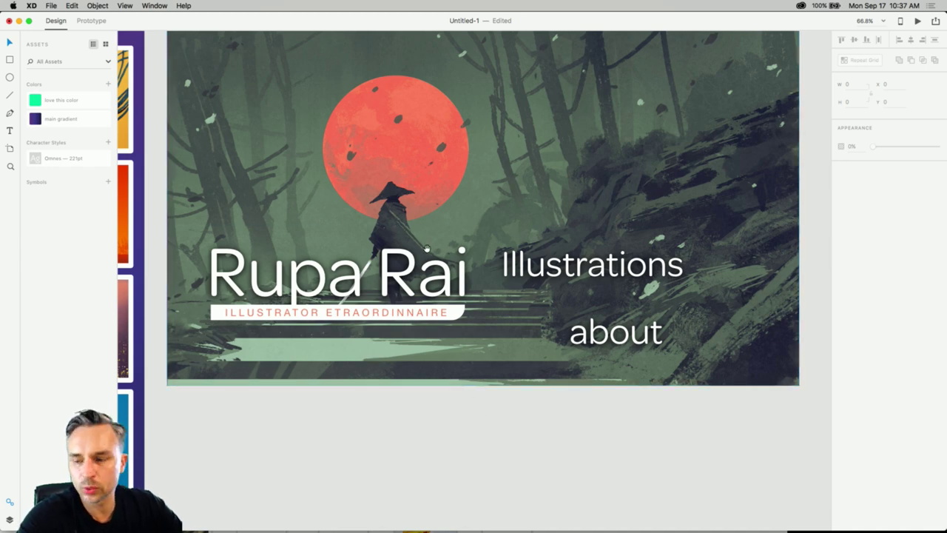
scroll(427, 250, "up", 2)
left_click(175, 65)
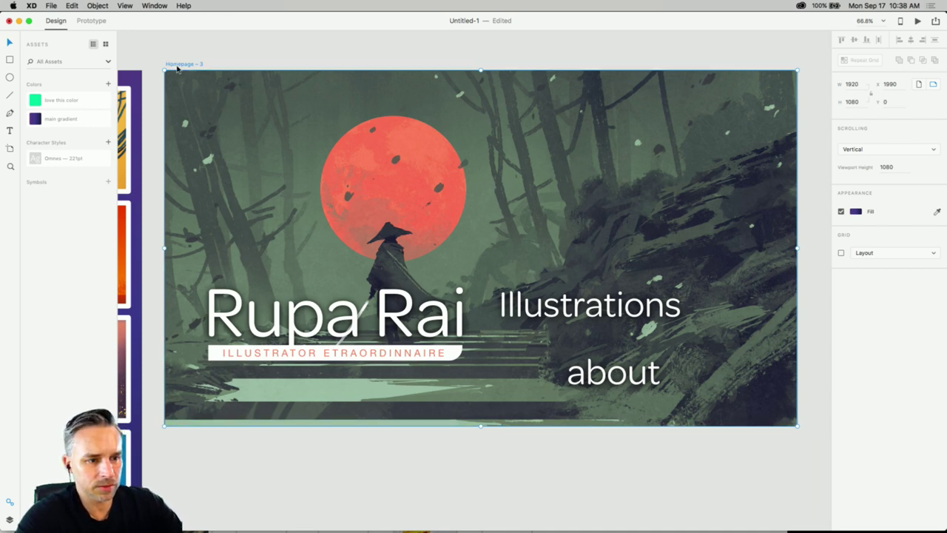
Step: Duplicate the Homepage - 3 artboard and remove the Illustrations text from the original
key("super+d")
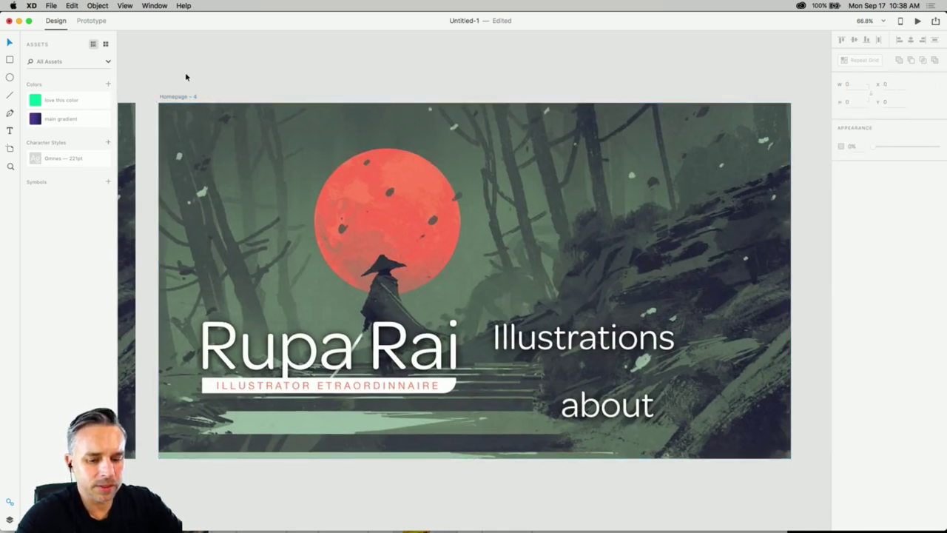
key("super+minus")
key("super+minus")
key("super+minus")
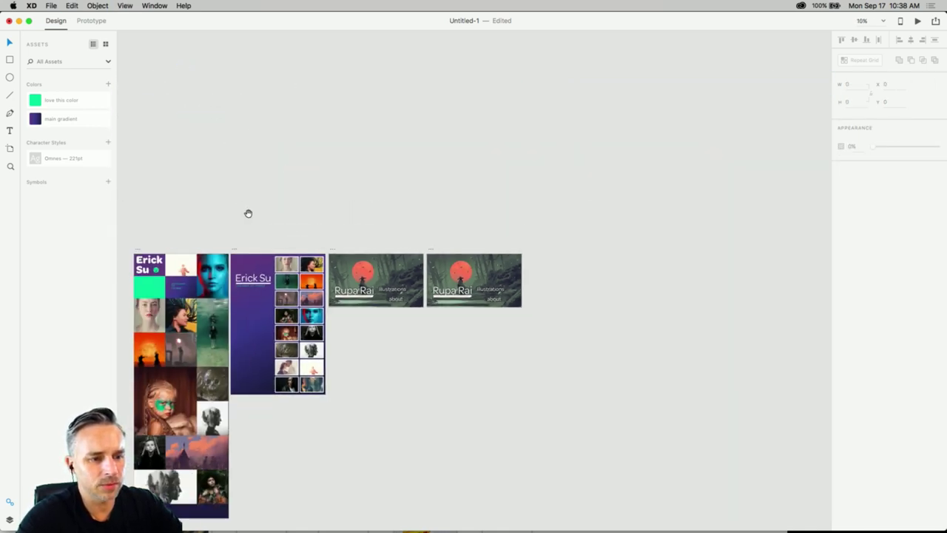
scroll(442, 188, "up", 10)
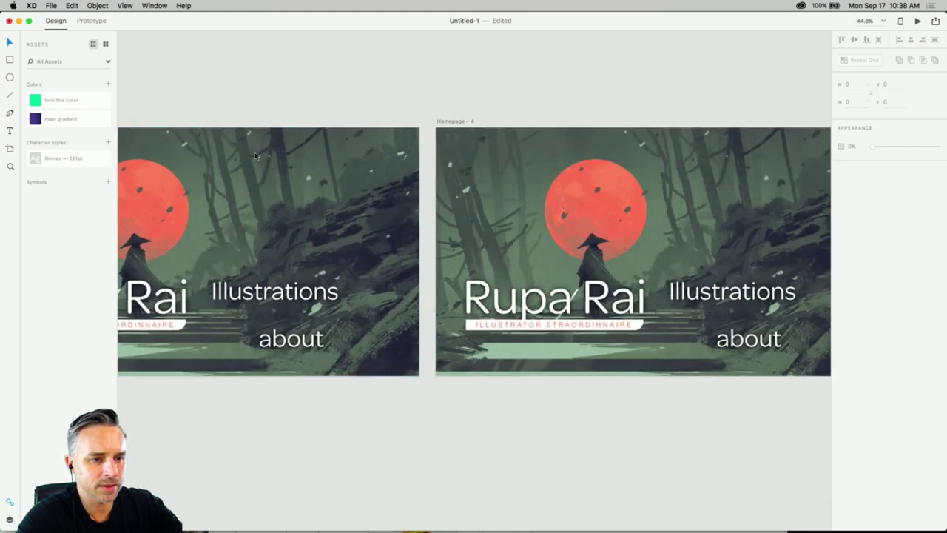
scroll(254, 155, "left", 5)
scroll(296, 192, "up", 2)
left_click(442, 273)
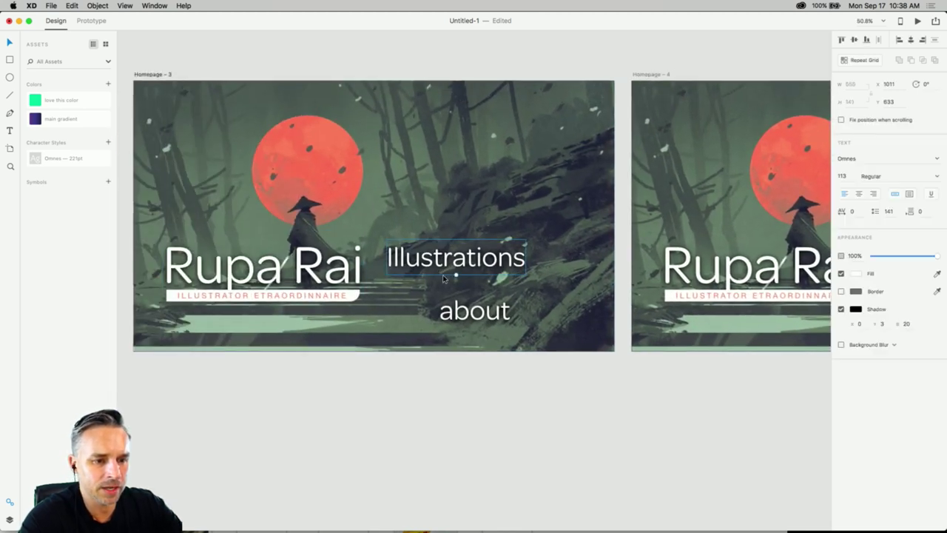
key("super+z")
key("super+z")
Step: Stretch Homepage - 4 to 1920×2769 and enlarge the forest image to fill it
scroll(474, 215, "right", 5)
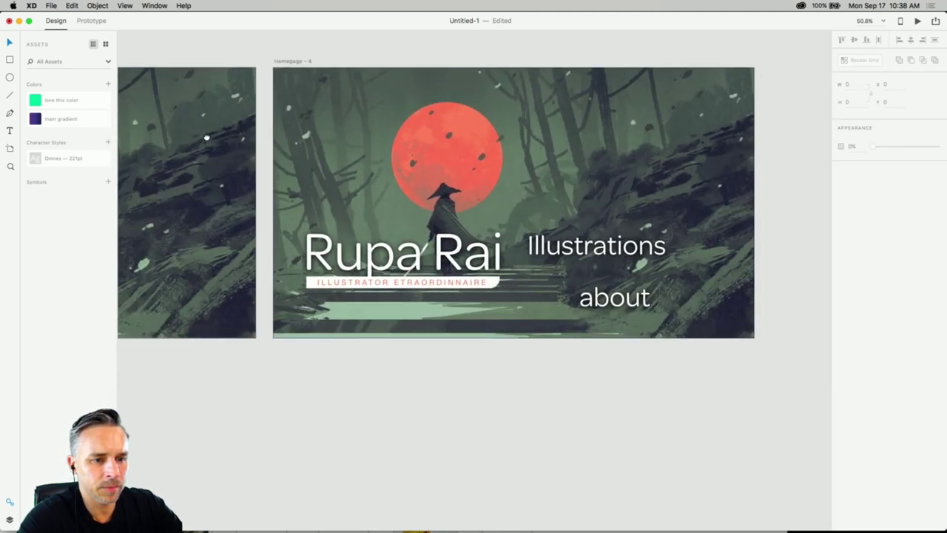
scroll(214, 103, "right", 3)
left_click(262, 64)
scroll(474, 259, "down", 5)
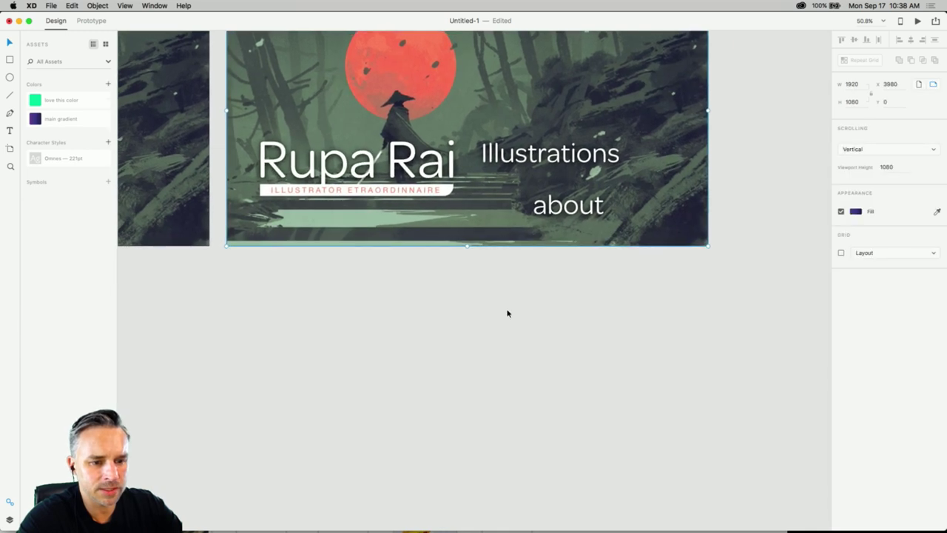
left_click_drag(466, 246, 468, 508)
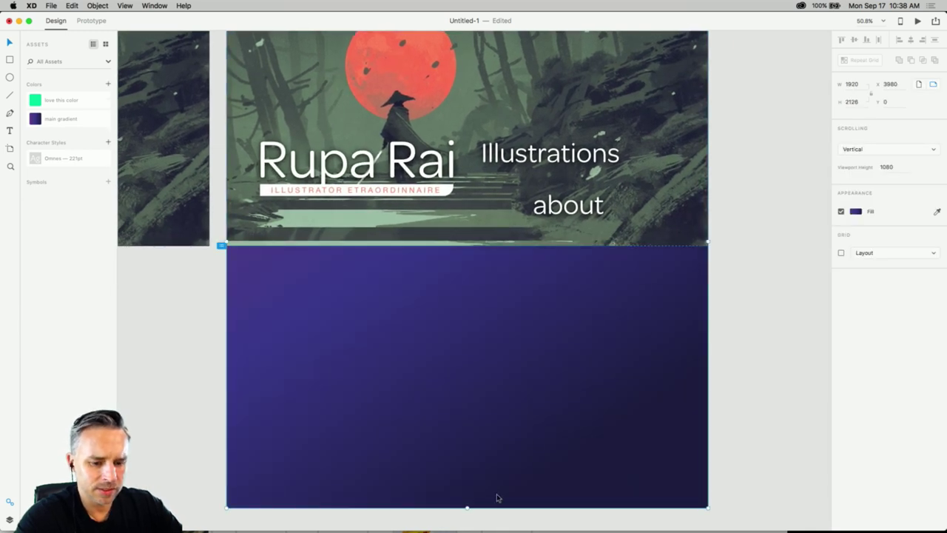
key("super+minus")
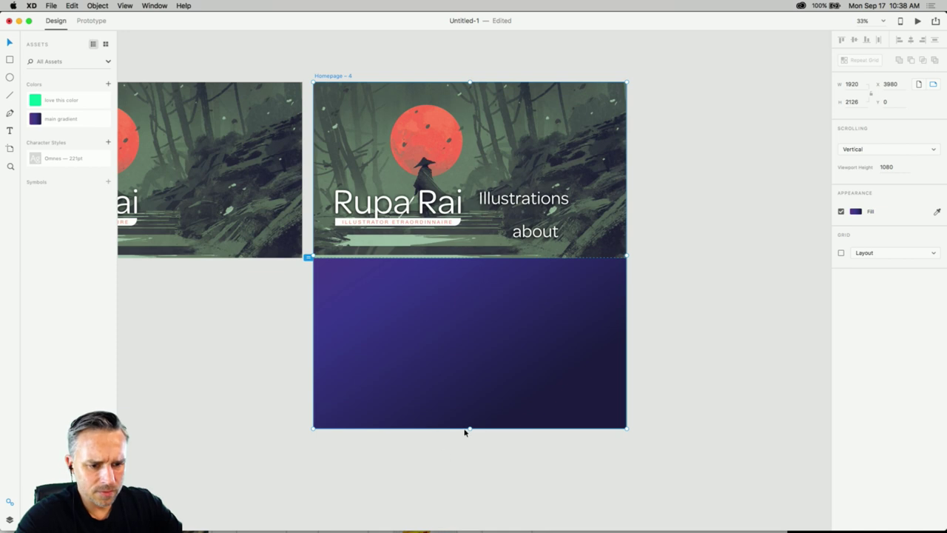
left_click_drag(470, 427, 470, 529)
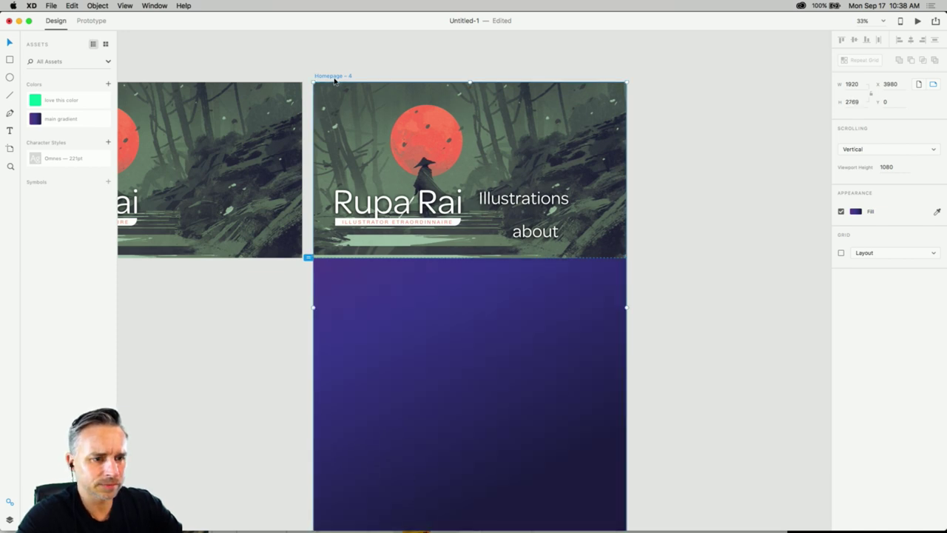
left_click(337, 102)
left_click_drag(470, 259, 470, 532)
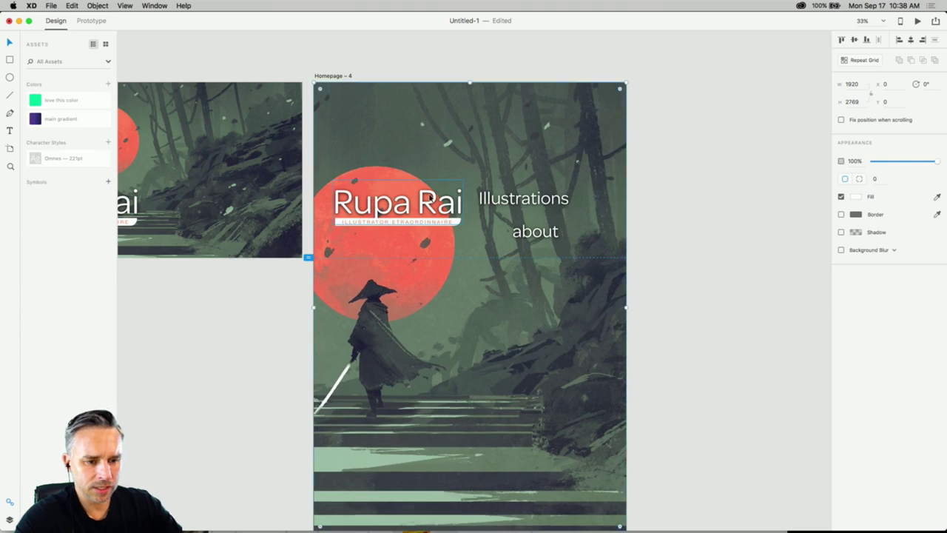
Step: Delete the ILLUSTRATOR ETRAORDINNAIRE tagline from the banner
scroll(478, 111, "up", 6)
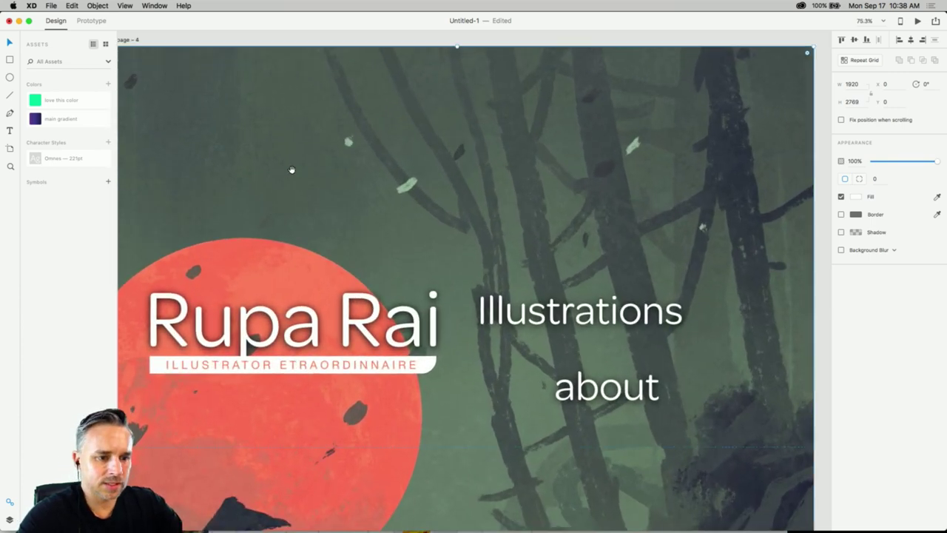
left_click_drag(291, 170, 335, 141)
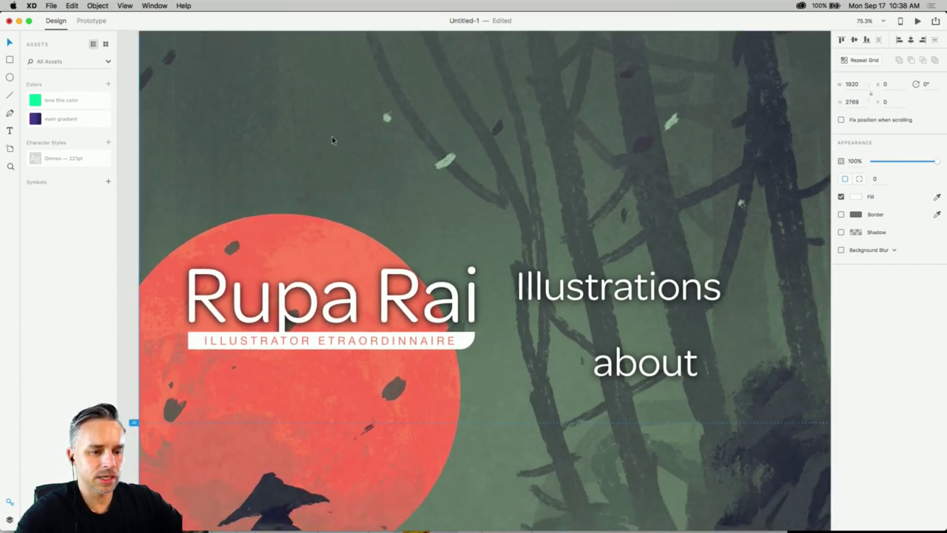
left_click(191, 342)
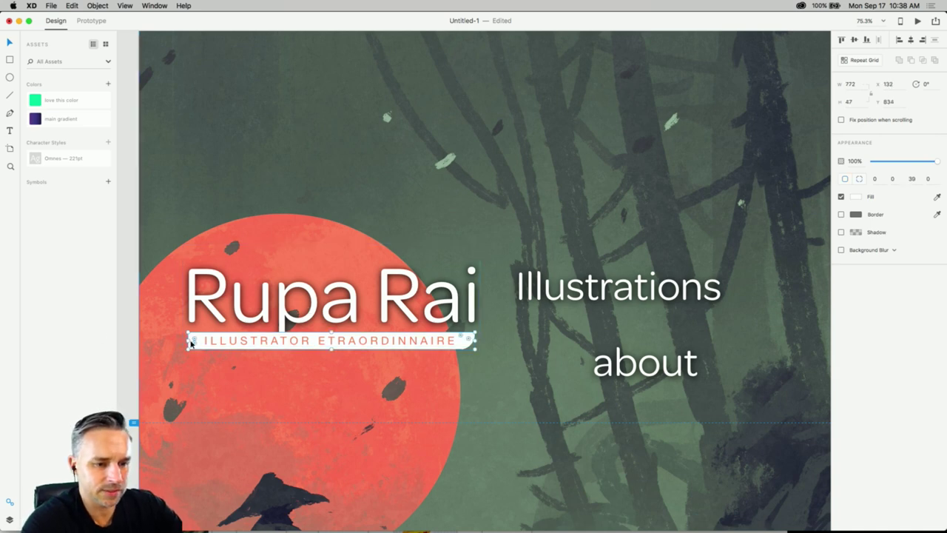
left_click(234, 343)
key("Delete")
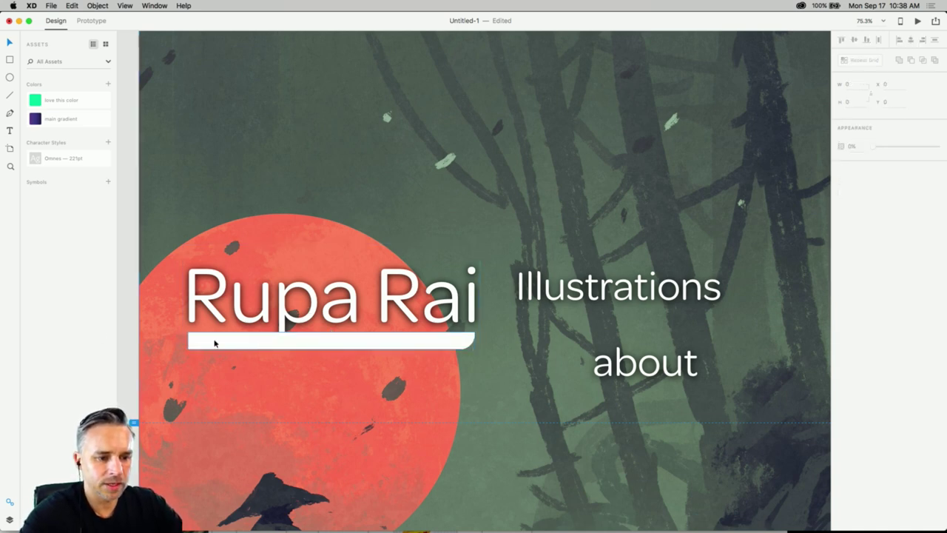
left_click(222, 341)
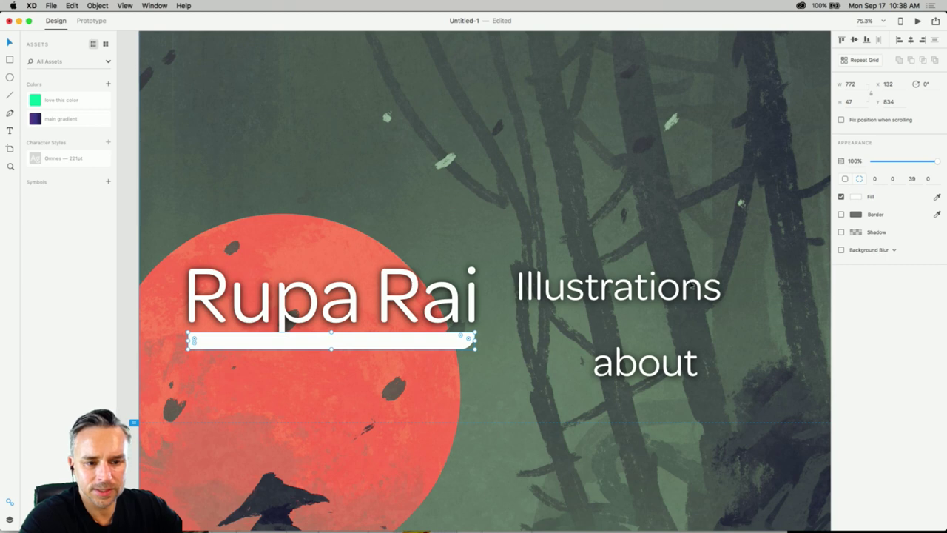
key("Escape")
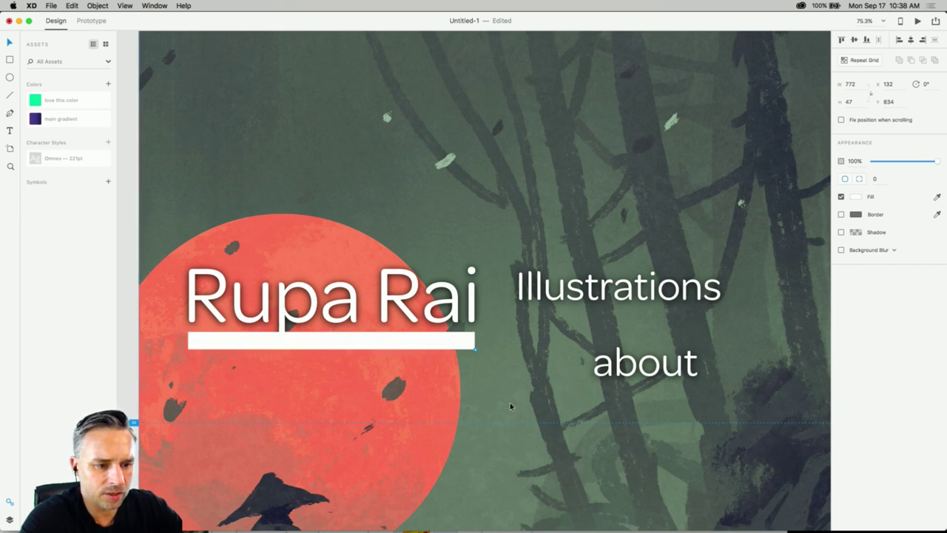
left_click(225, 345)
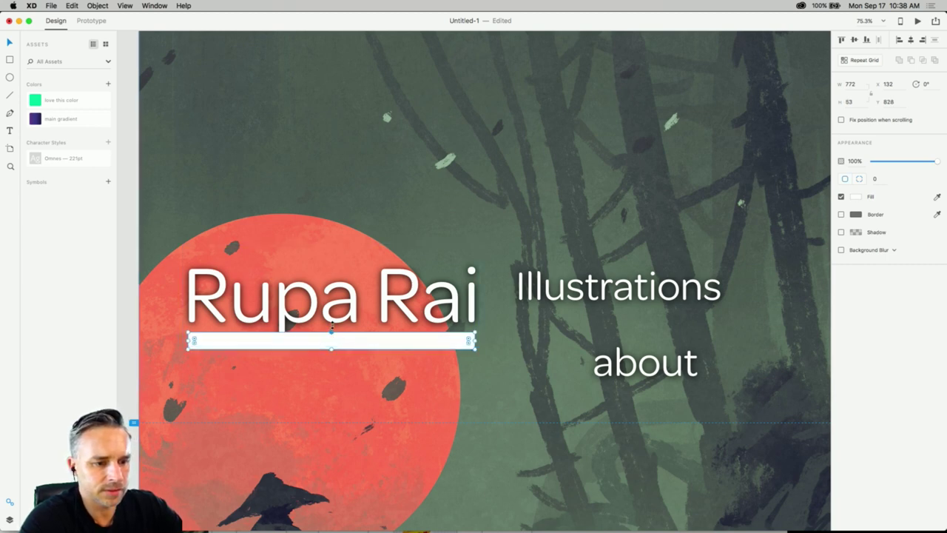
left_click_drag(332, 331, 336, 256)
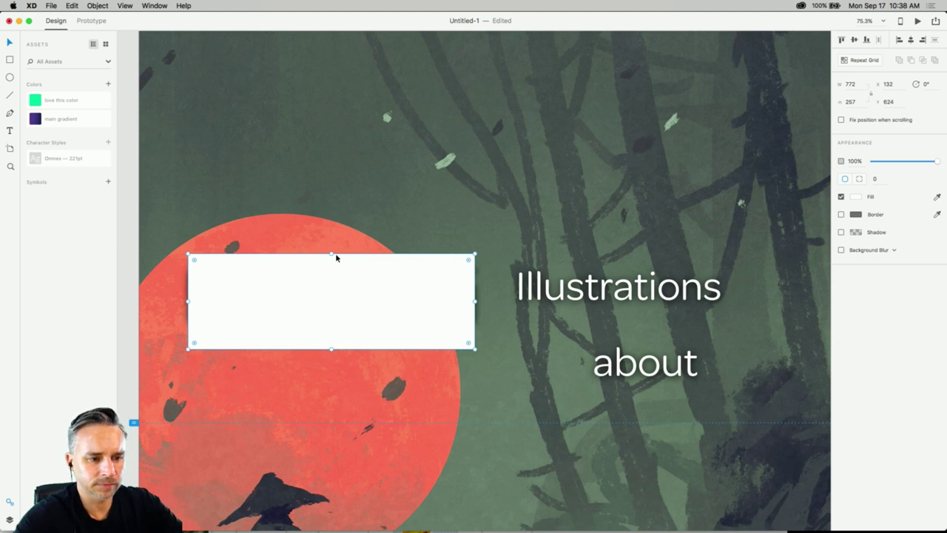
key("super+shift+bracketleft")
left_click(307, 147)
key("super+shift+bracketleft")
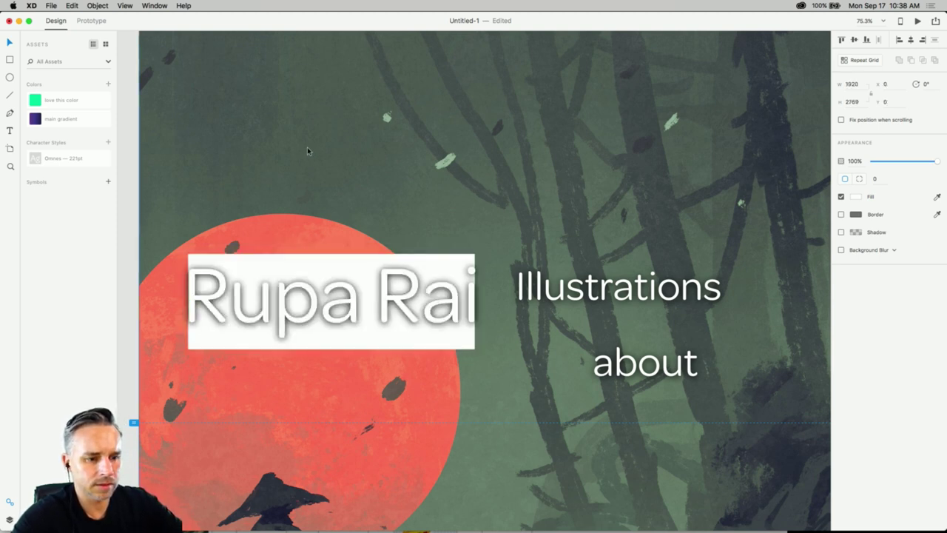
left_click(271, 338)
key("super+shift+bracketleft")
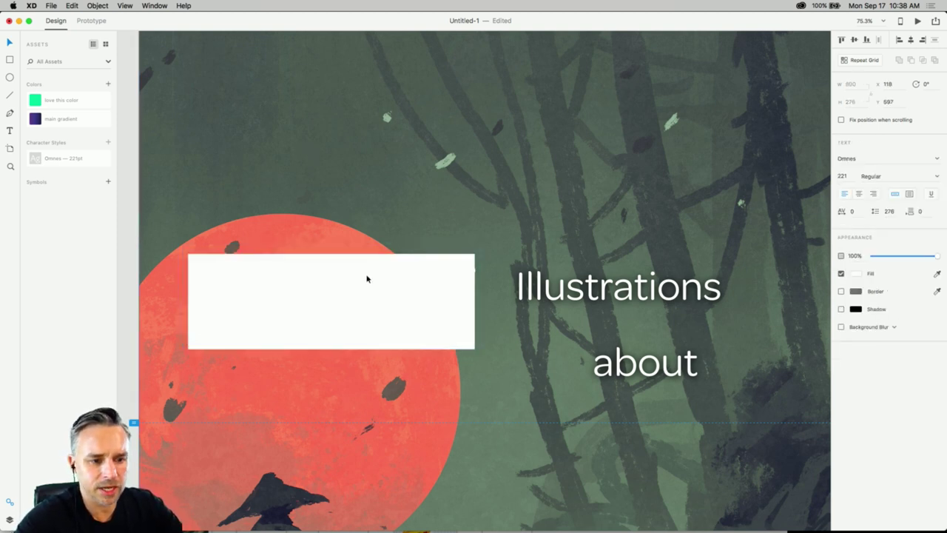
left_click_drag(247, 297, 285, 196)
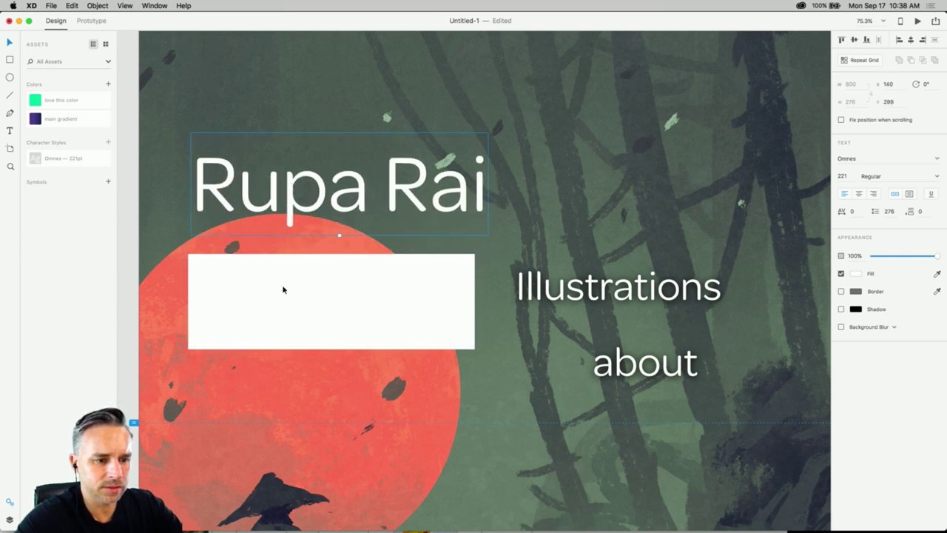
left_click(408, 313)
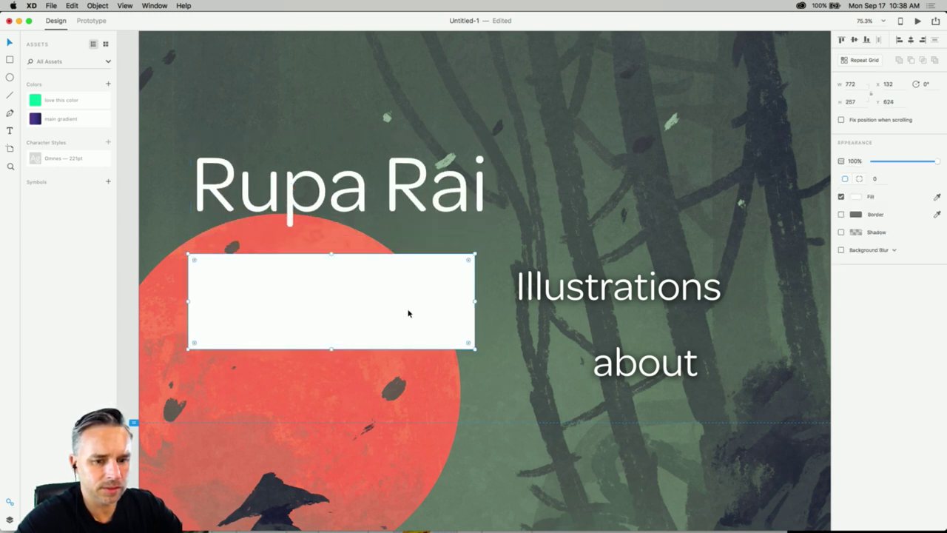
left_click(856, 197)
left_click(282, 173)
left_click_drag(282, 172, 274, 284)
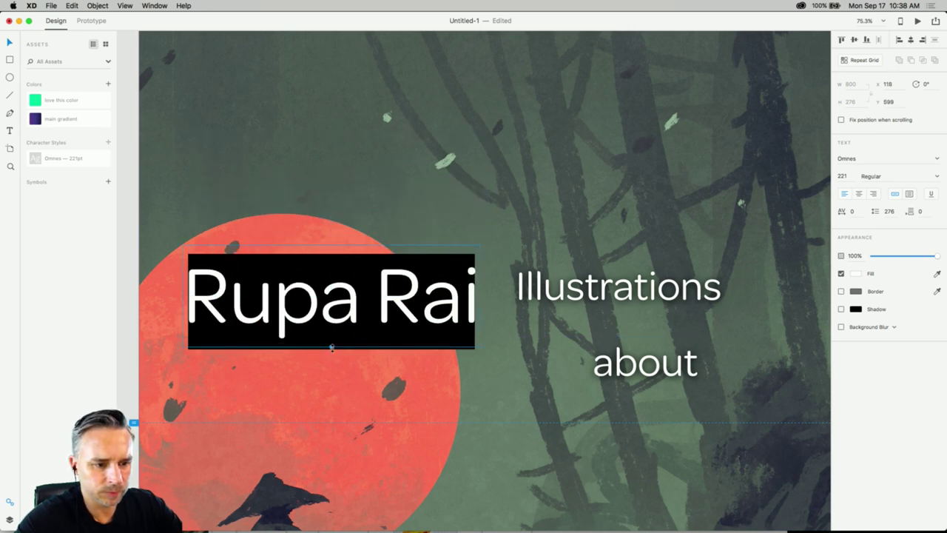
left_click_drag(331, 346, 330, 323)
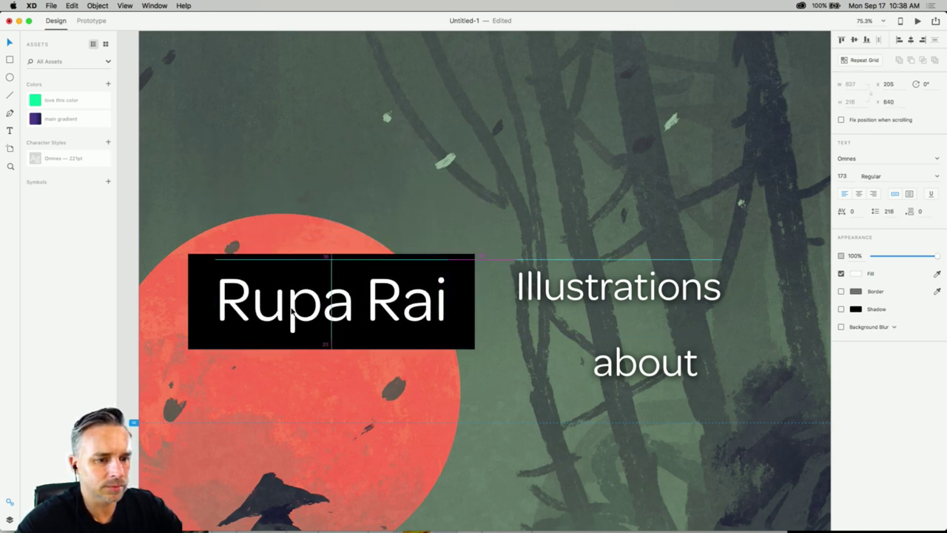
left_click(331, 190)
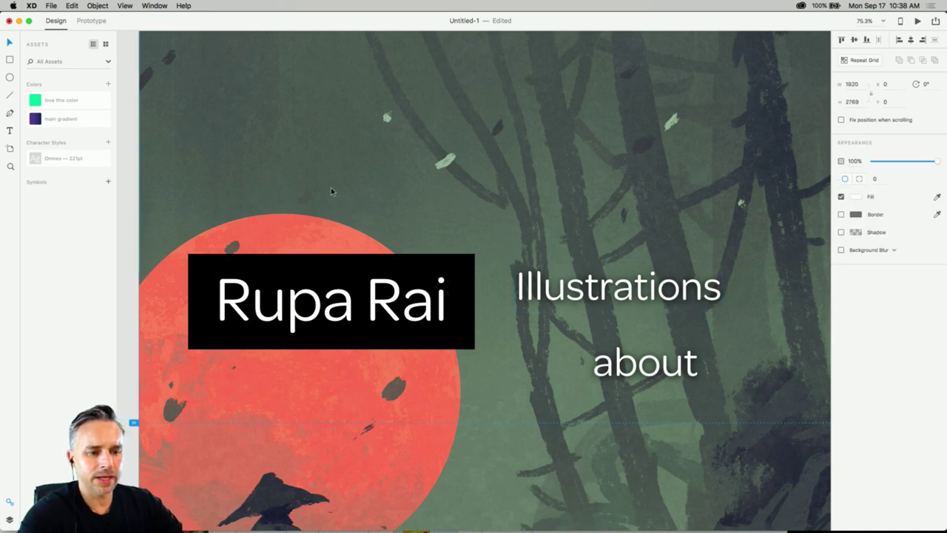
Step: Copy the black box below the title and shrink it to a thin 772×62 strip
left_click(206, 289)
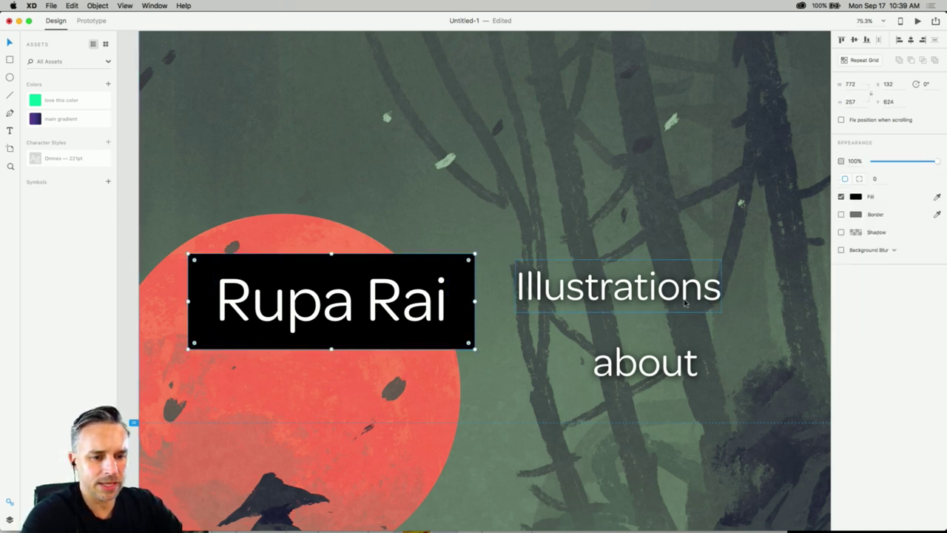
left_click(398, 177)
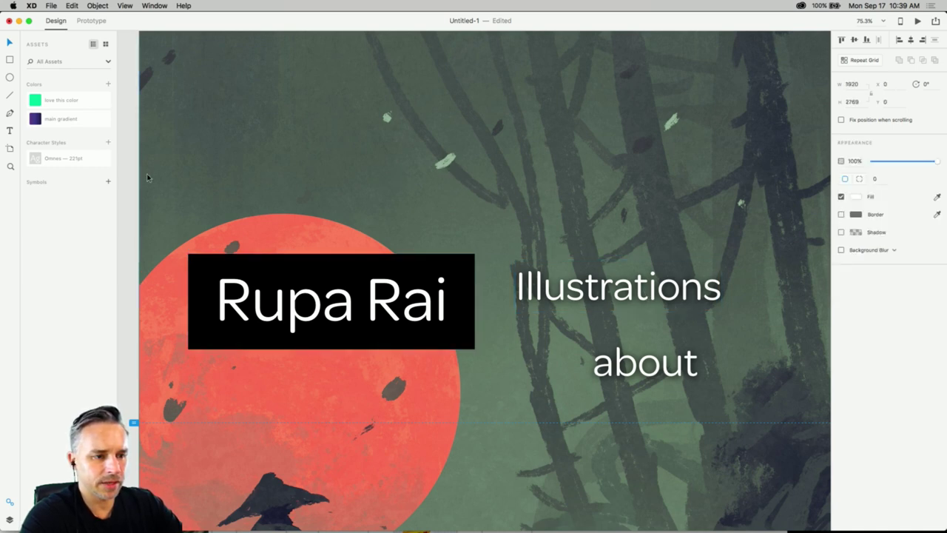
left_click_drag(198, 334, 205, 419)
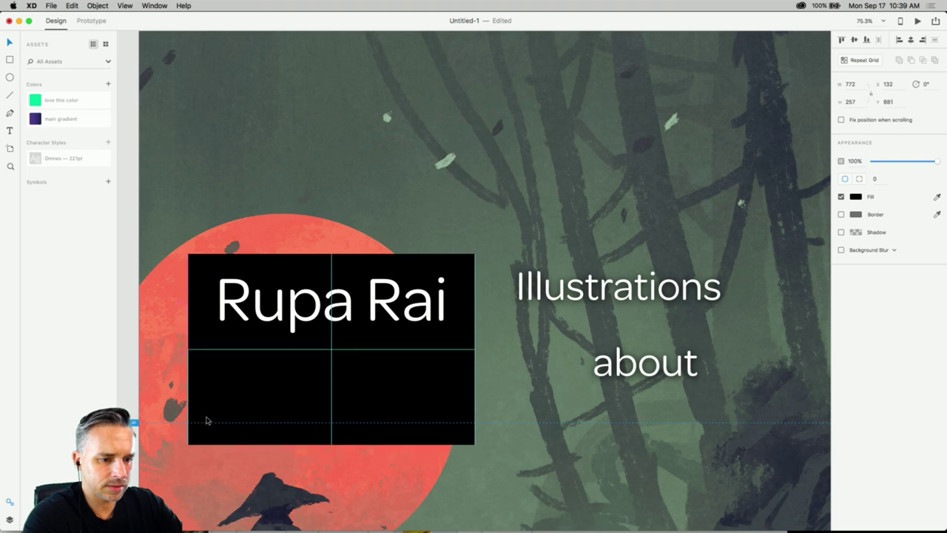
left_click_drag(329, 448, 332, 371)
Step: Fill the strip under the title with white #FFFFFF
left_click(856, 197)
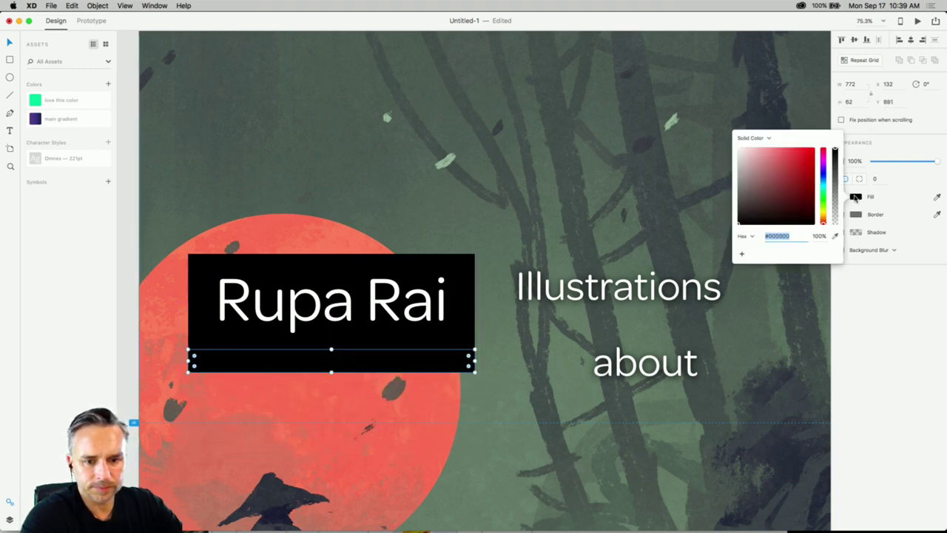
type("ffffff")
key("Return")
left_click(248, 360)
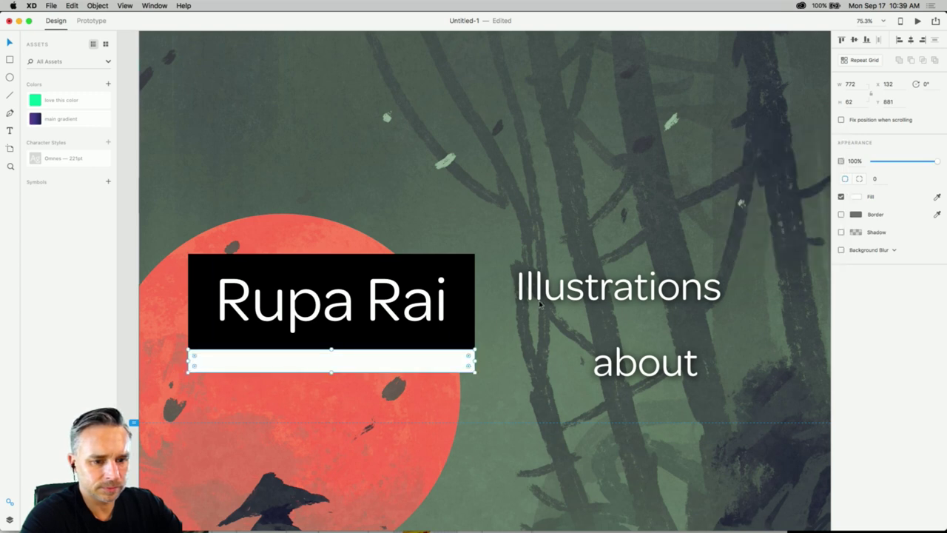
Step: Duplicate the Illustrations heading as black, shadowless ILLUSTRATOR text on the white strip
left_click(548, 296)
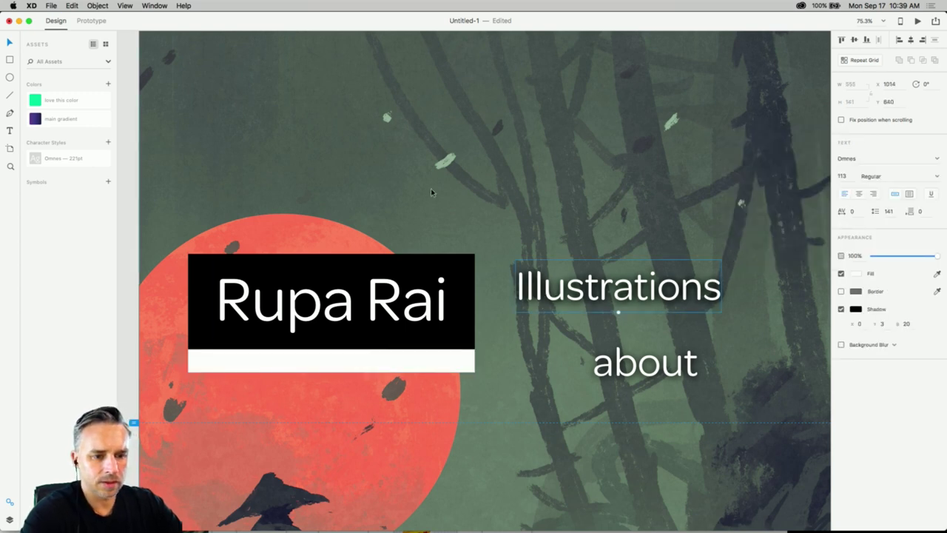
key("super+v")
double_click(376, 171)
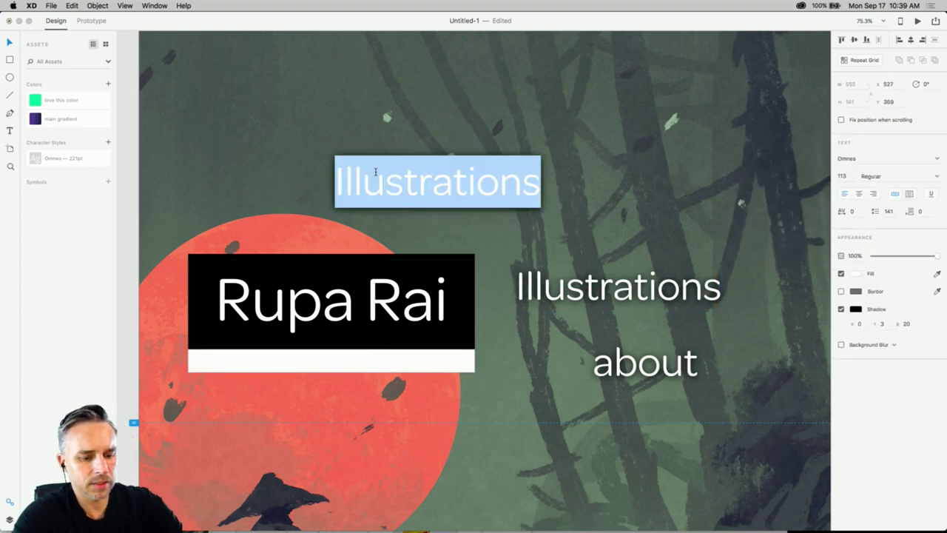
type("ILLUS")
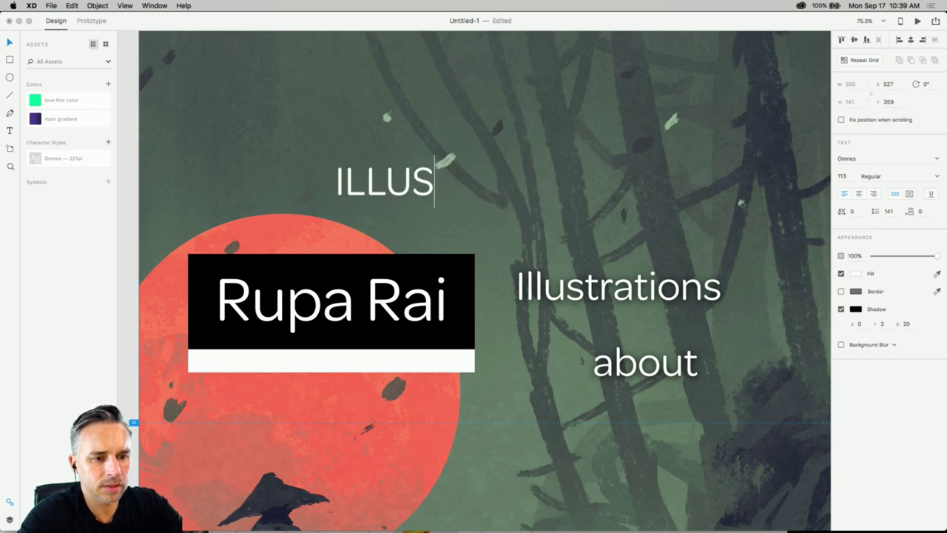
type("TRATOR")
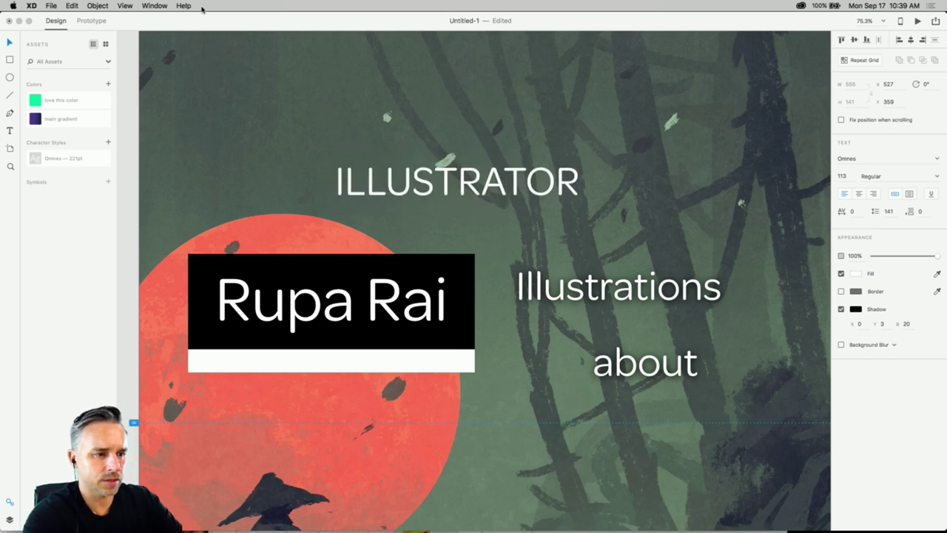
key("Escape")
left_click(841, 309)
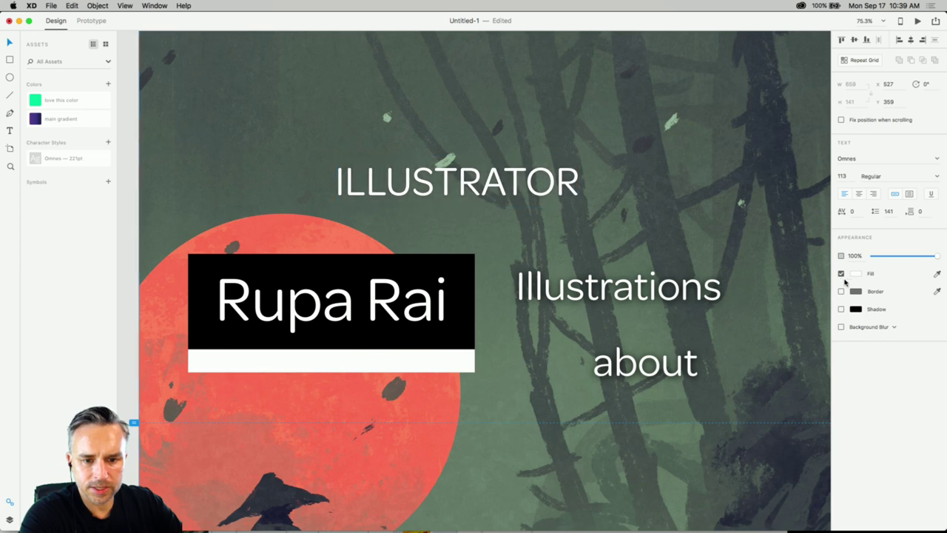
left_click(856, 274)
left_click(742, 293)
left_click(405, 183)
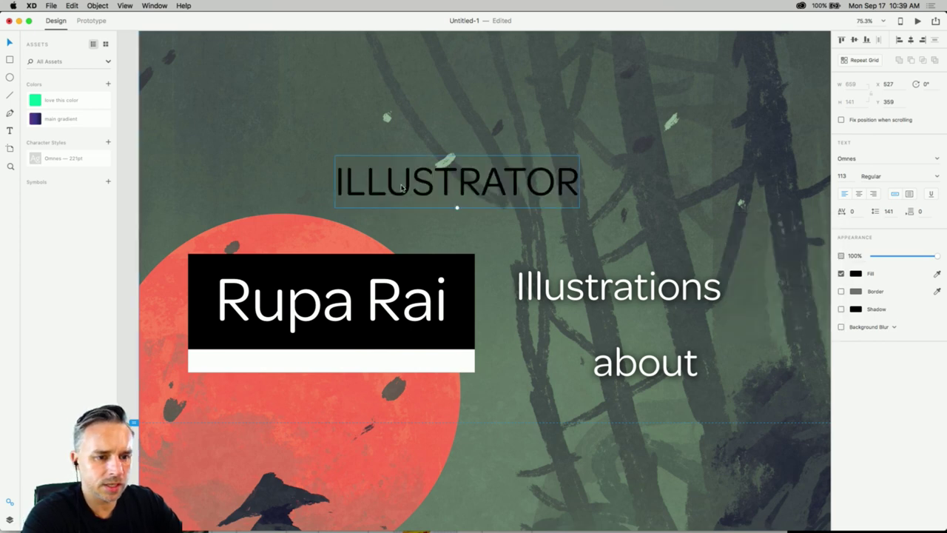
left_click_drag(406, 183, 322, 363)
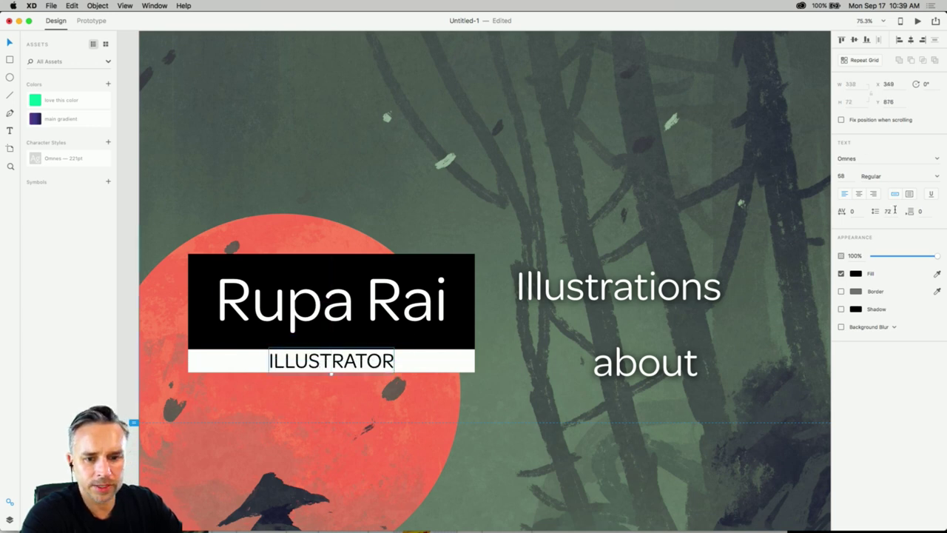
Step: Set ILLUSTRATOR's character spacing to 300 and shrink it to fit the strip
type("20")
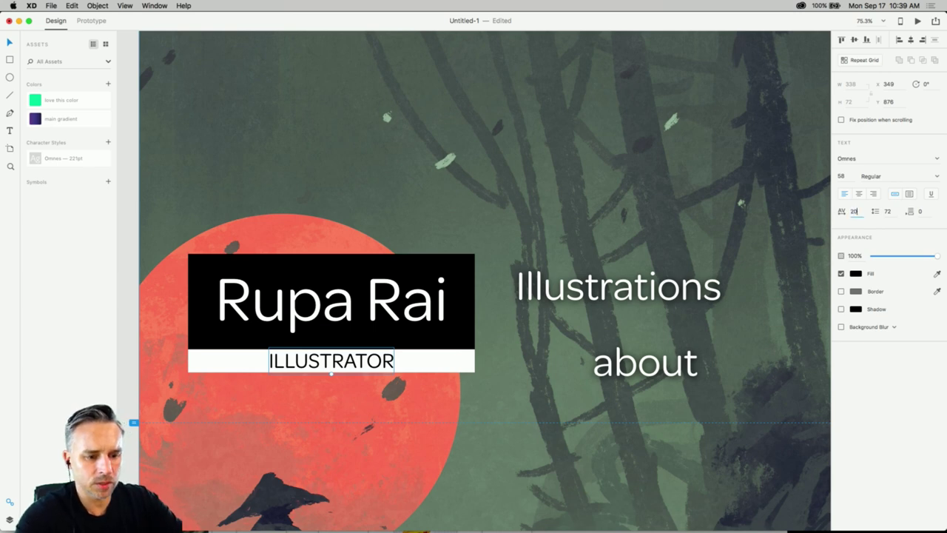
type("0")
key("Return")
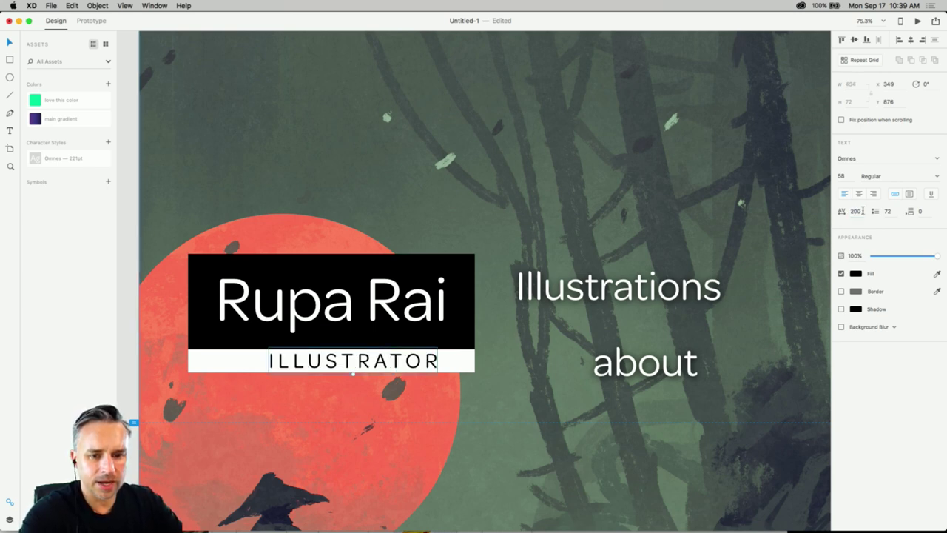
double_click(857, 210)
type("300")
key("Return")
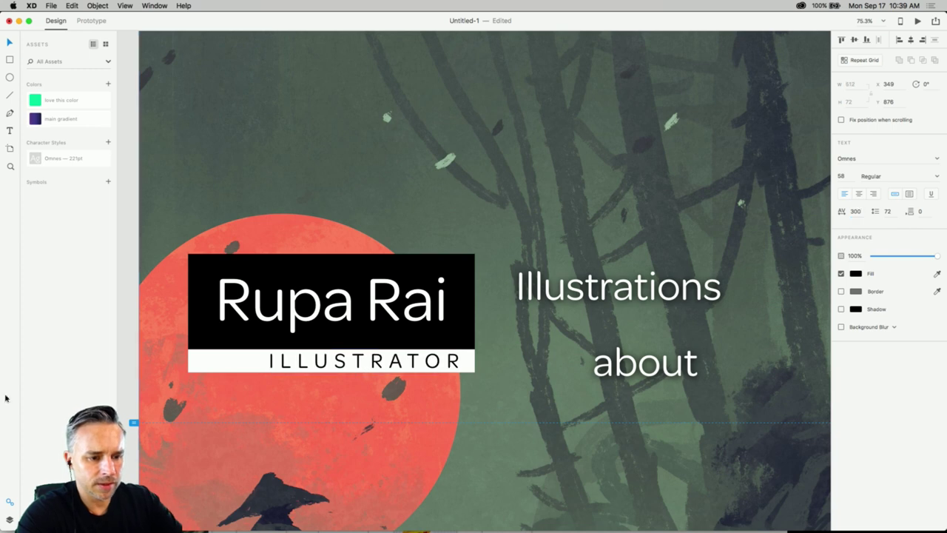
left_click_drag(363, 374, 328, 362)
Step: Change the subtitle to DIGITAL ILLUSTRATOR, centre-aligned and centred on the strip
double_click(285, 361)
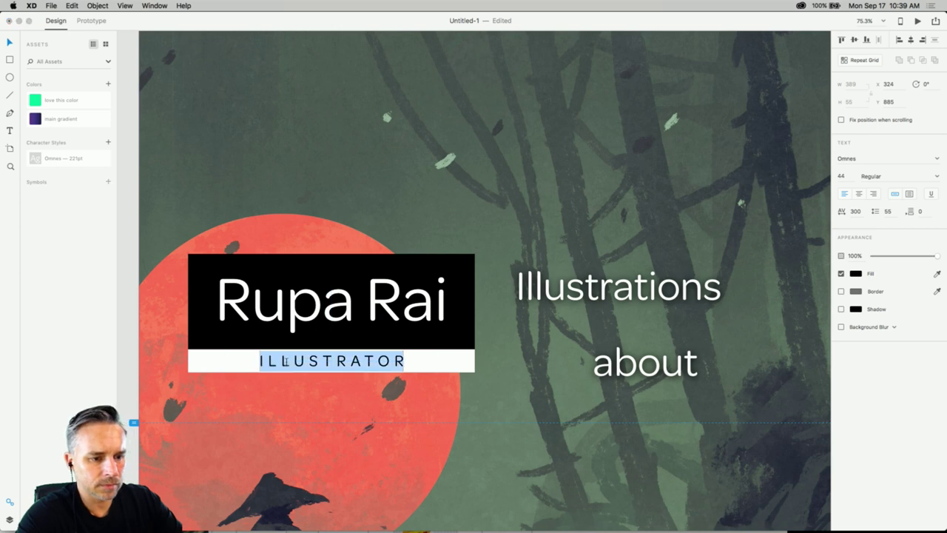
key("Left")
type("DIGITAL")
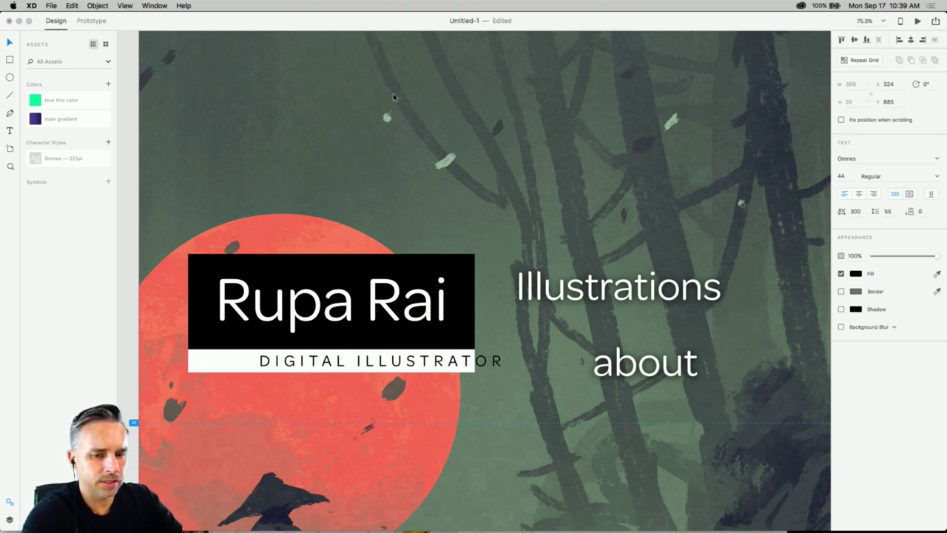
left_click(858, 193)
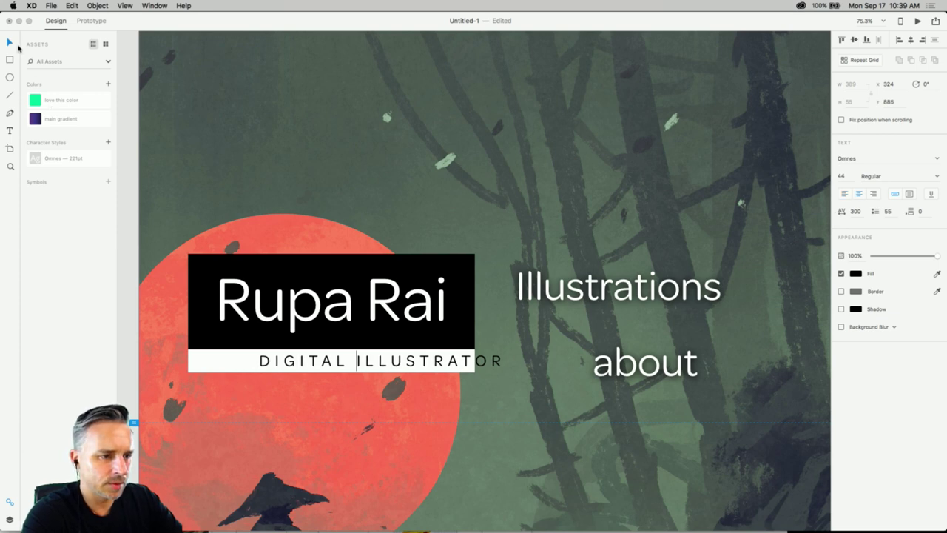
left_click(10, 45)
left_click_drag(336, 362, 294, 362)
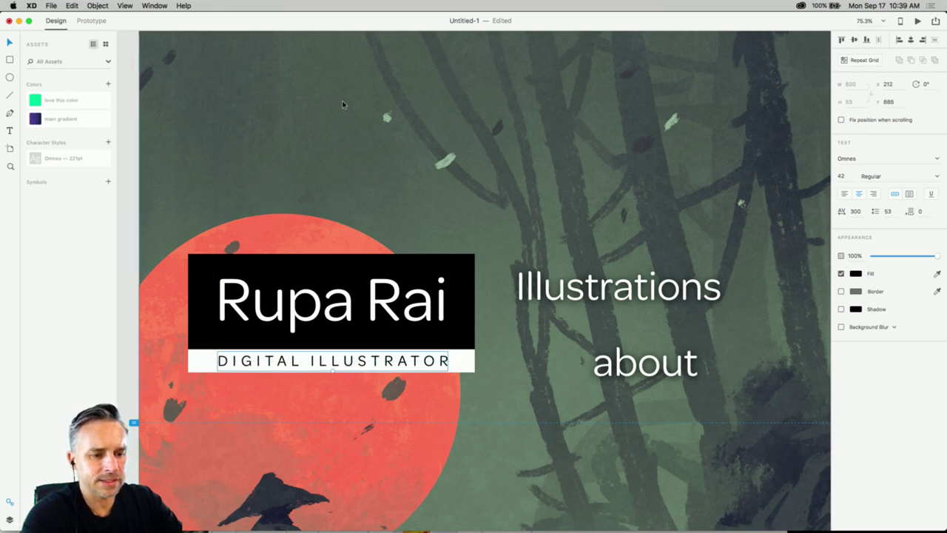
Step: Select the background illustration and undo an accidental move of it
left_click(248, 239)
left_click_drag(203, 215, 324, 310)
key("super+z")
scroll(237, 118, "up", 5)
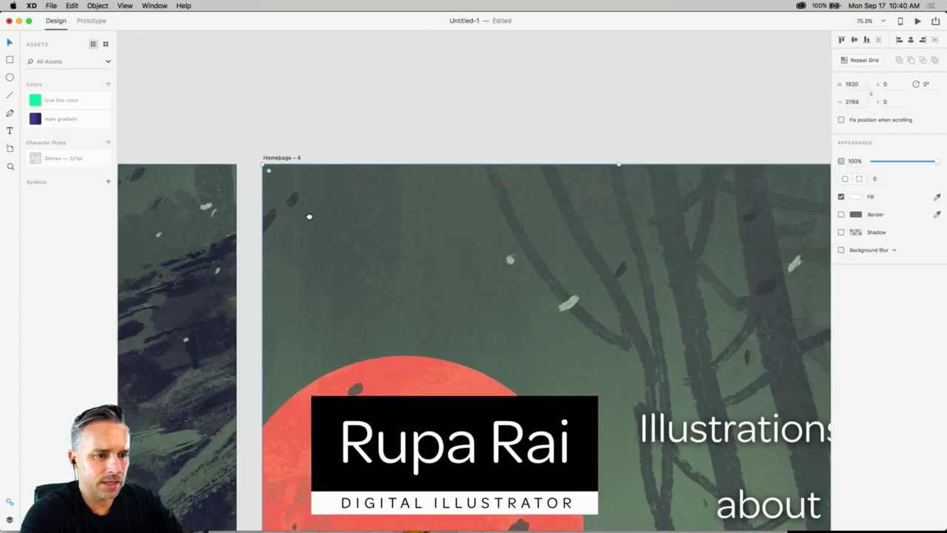
scroll(294, 302, "up", 3)
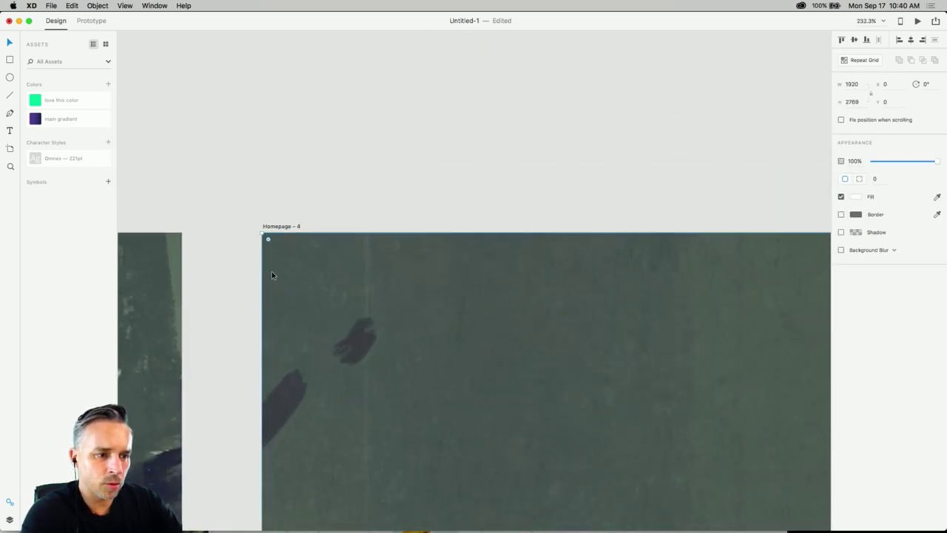
Step: In the Layers panel, toggle the AdobeStock image's visibility and lock it in place
left_click(9, 519)
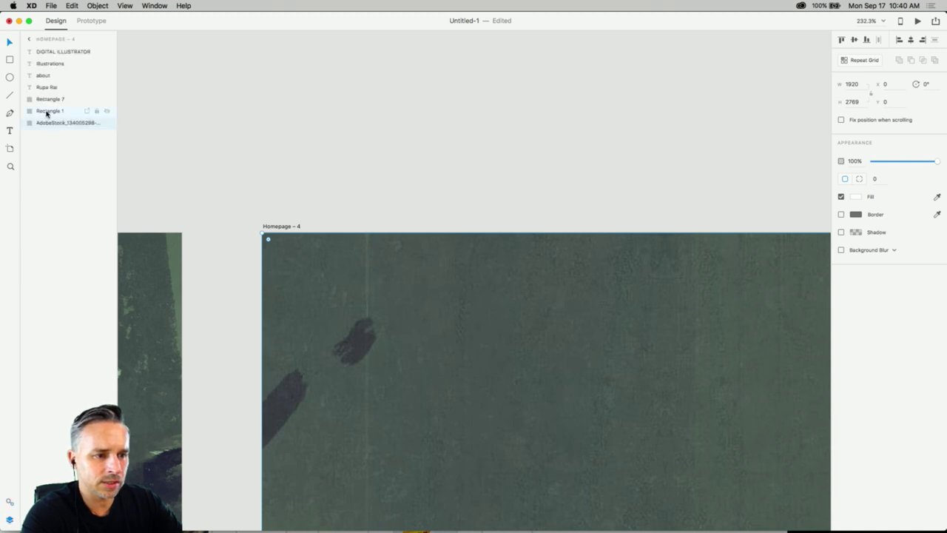
right_click(276, 250)
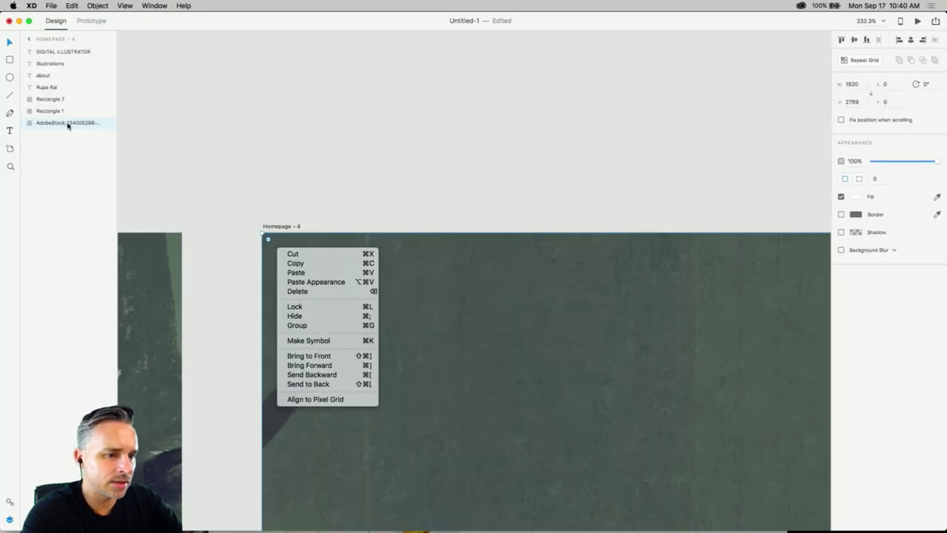
left_click(68, 126)
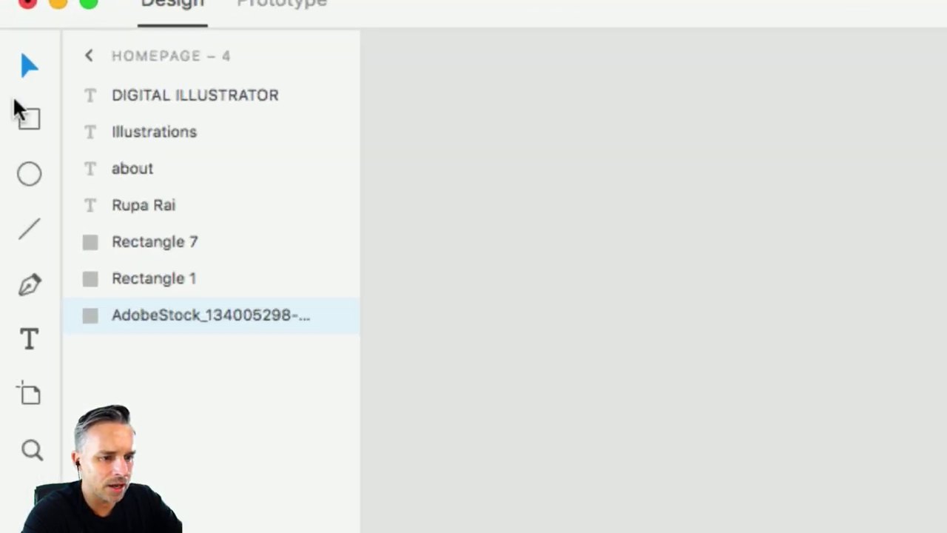
left_click(150, 161)
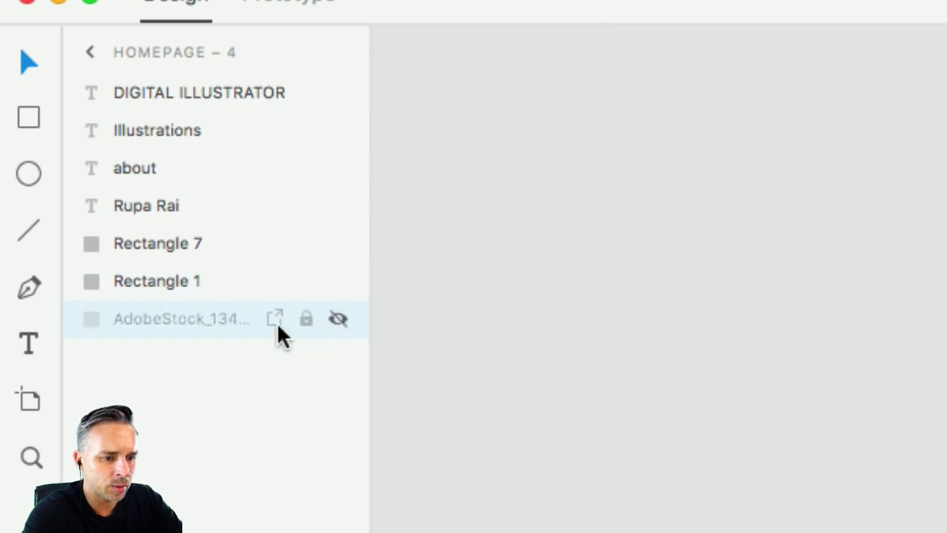
left_click(341, 319)
left_click(335, 320)
left_click(331, 322)
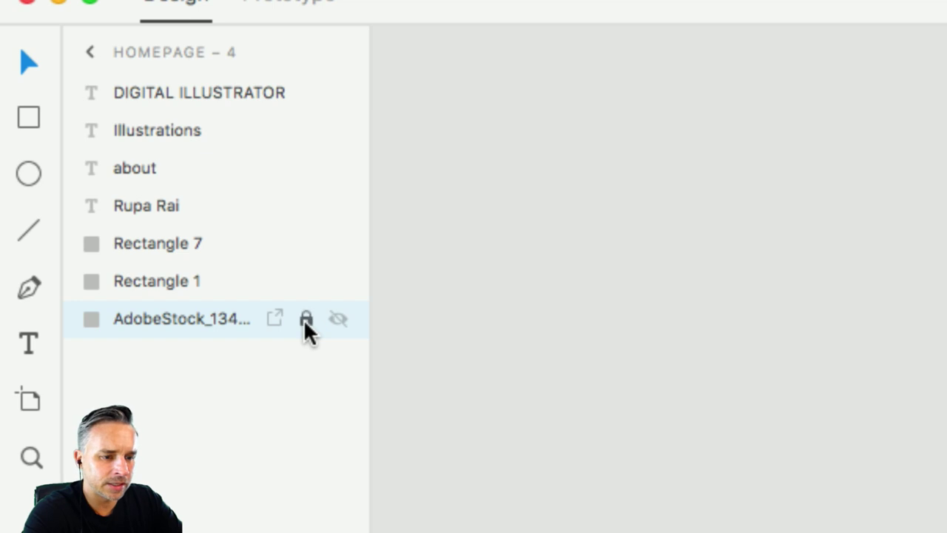
left_click(305, 320)
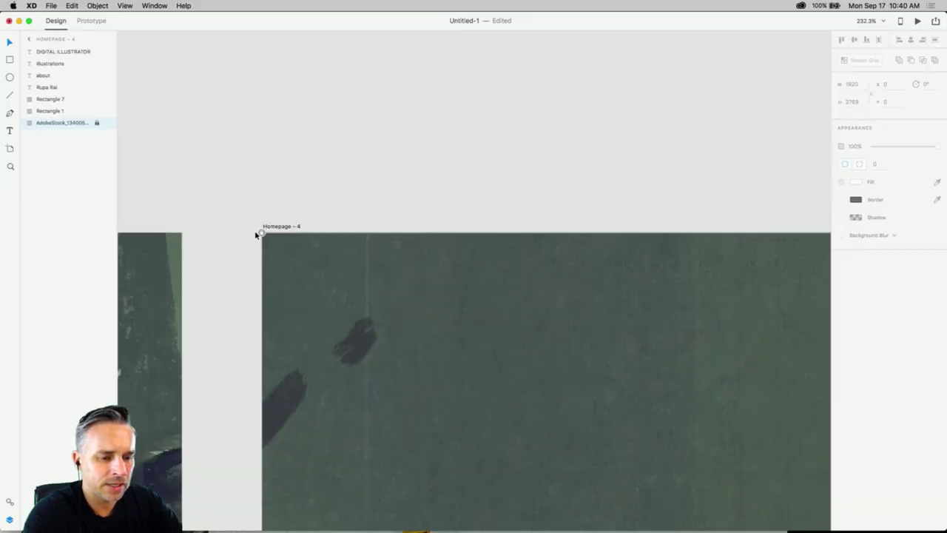
Step: Deselect and zoom out to bring the banner area into view
left_click(397, 154)
key("super+minus")
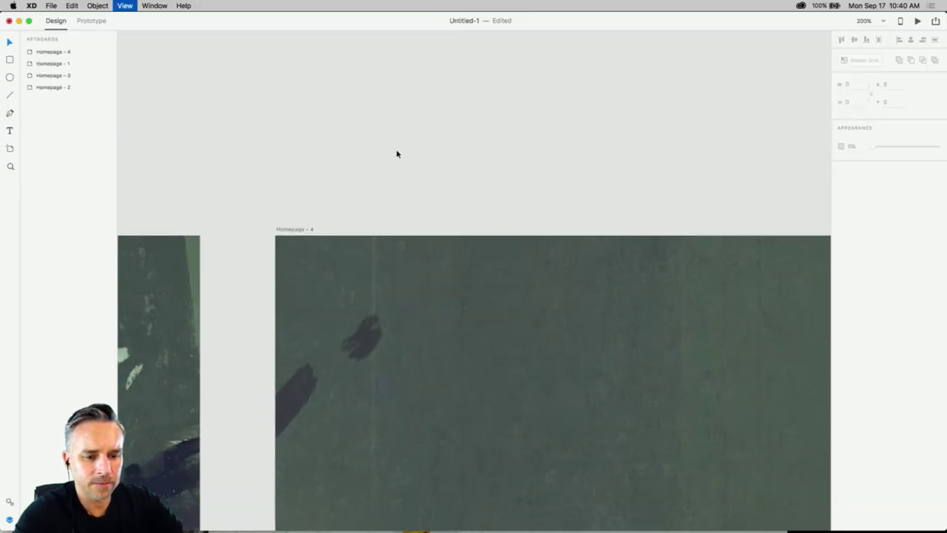
left_click_drag(466, 290, 360, 235)
Step: Shrink the Illustrations and about text labels together
left_click(589, 333)
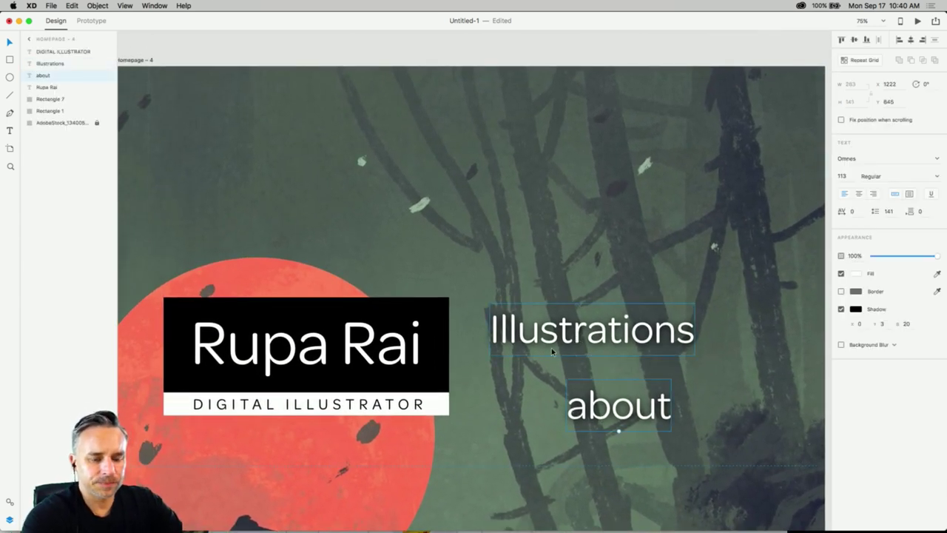
left_click(592, 414, "shift")
left_click_drag(585, 429, 590, 315)
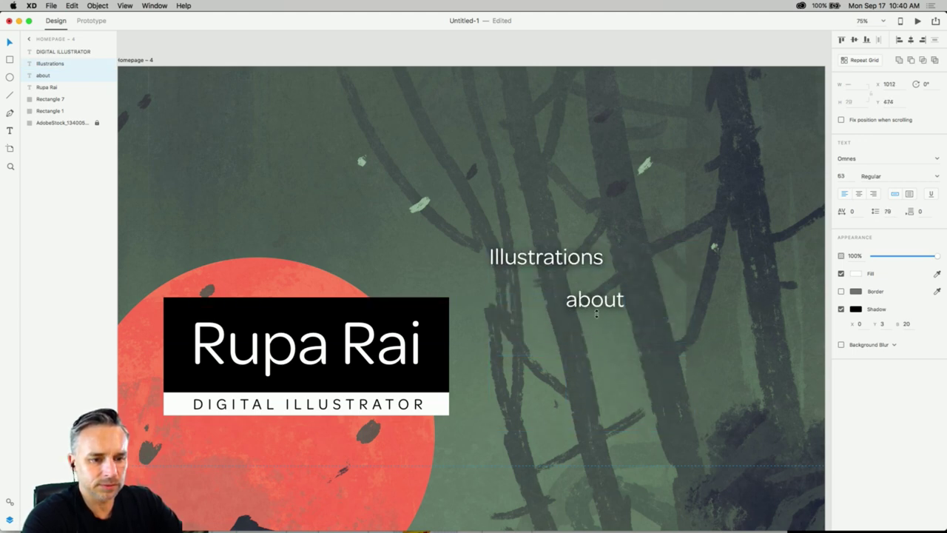
left_click(256, 194)
Step: Move the name, subtitle and both bars up to the artboard's top-left
left_click_drag(233, 233, 194, 290)
left_click_drag(280, 340, 213, 215)
scroll(374, 114, "left", 3)
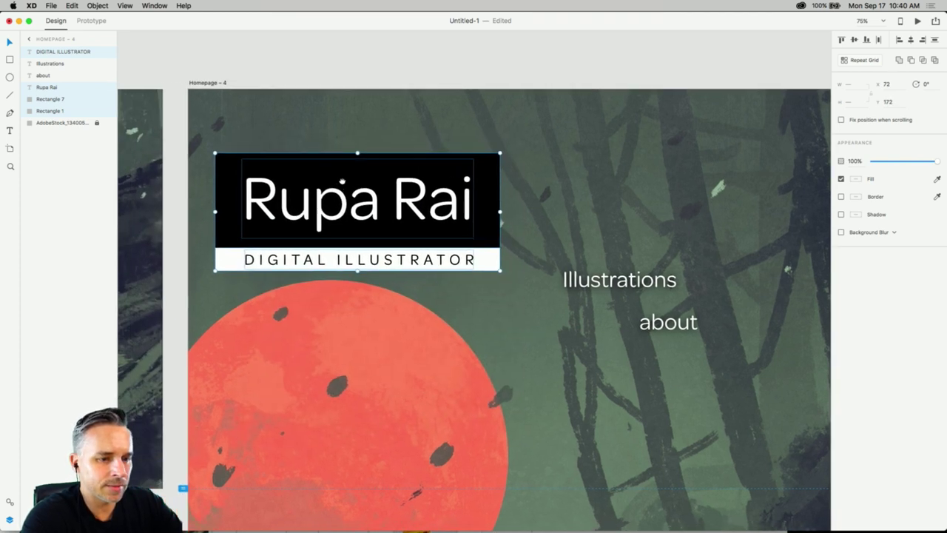
left_click(486, 96)
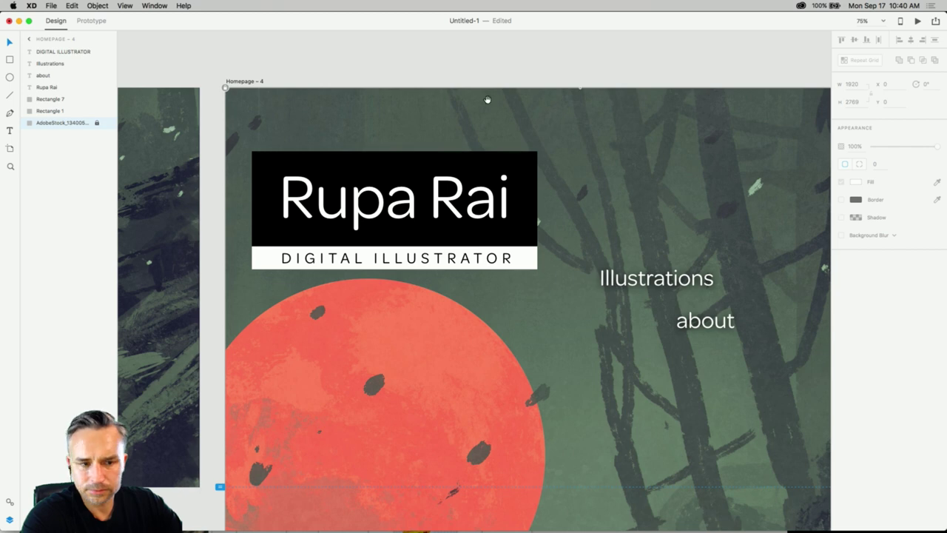
Step: Duplicate Homepage - 4 as Homepage - 5 and widen its black name bar rightward
scroll(487, 99, "right", 2)
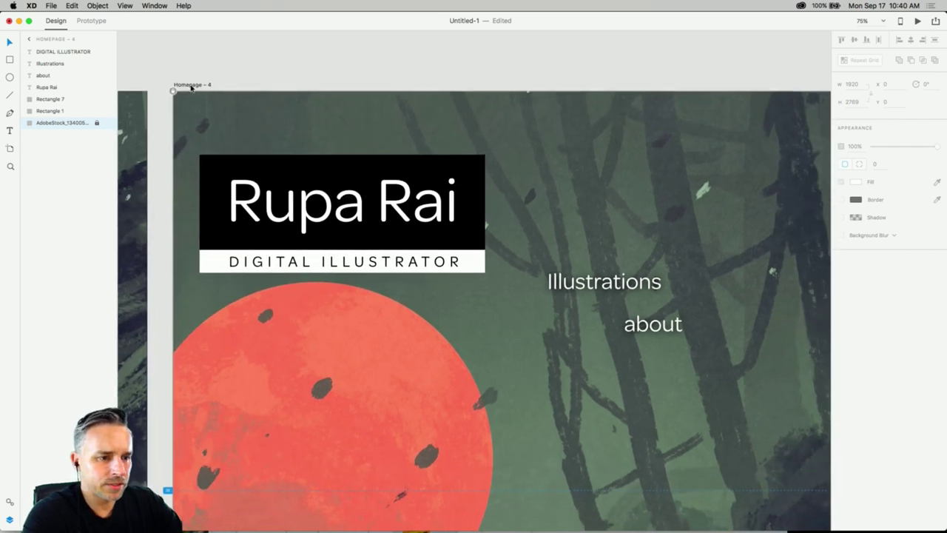
left_click(191, 86)
scroll(222, 148, "down", 5)
key("super+d")
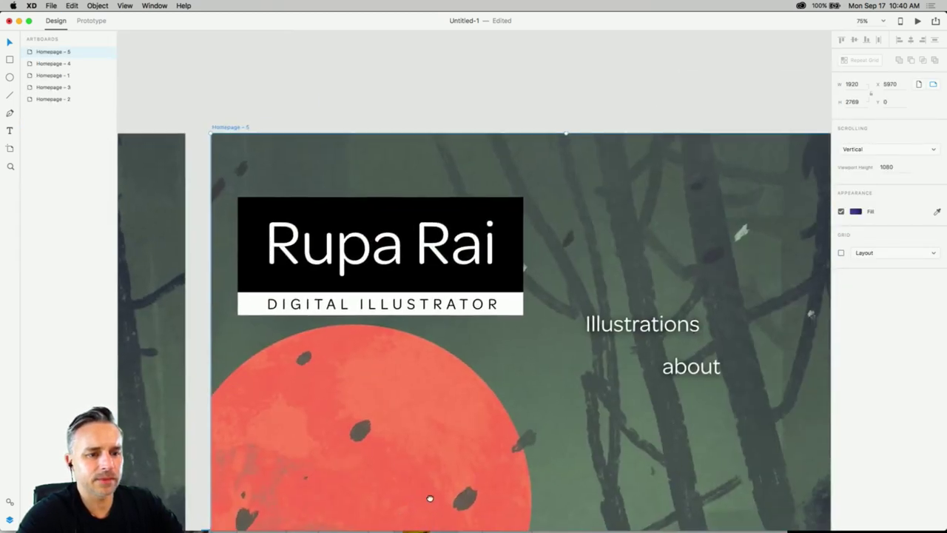
left_click(292, 263)
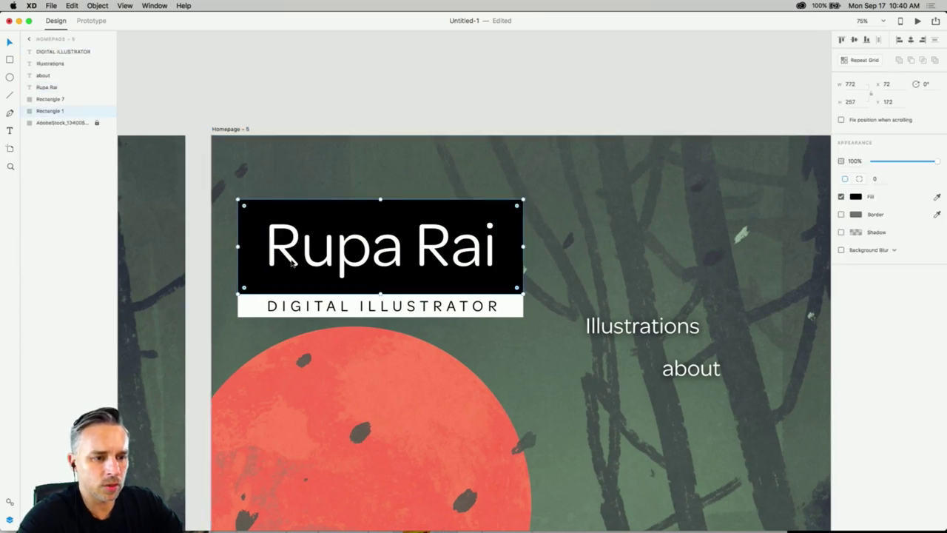
left_click_drag(521, 246, 714, 246)
Step: Stretch the black name bar and white subtitle strip past both artboard edges
left_click_drag(238, 246, 106, 239)
left_click(240, 312)
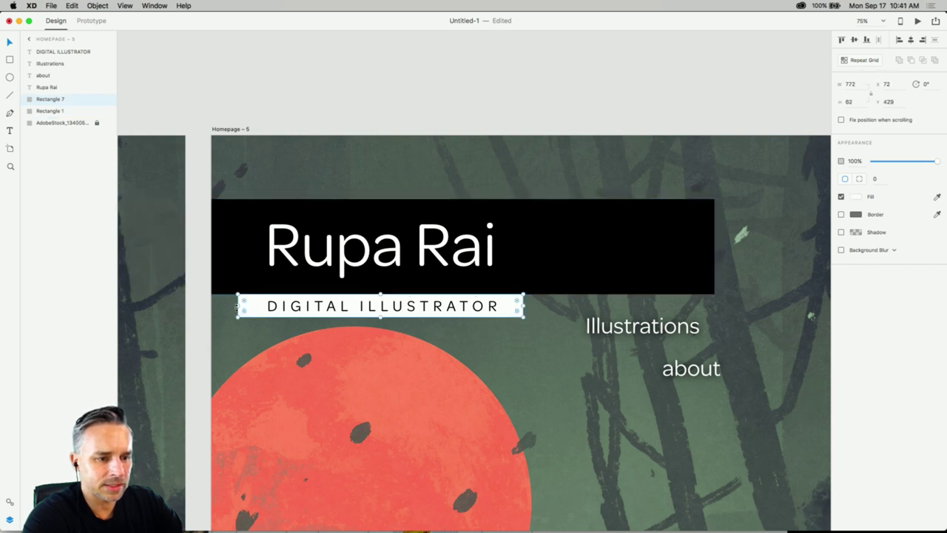
left_click_drag(238, 305, 42, 311)
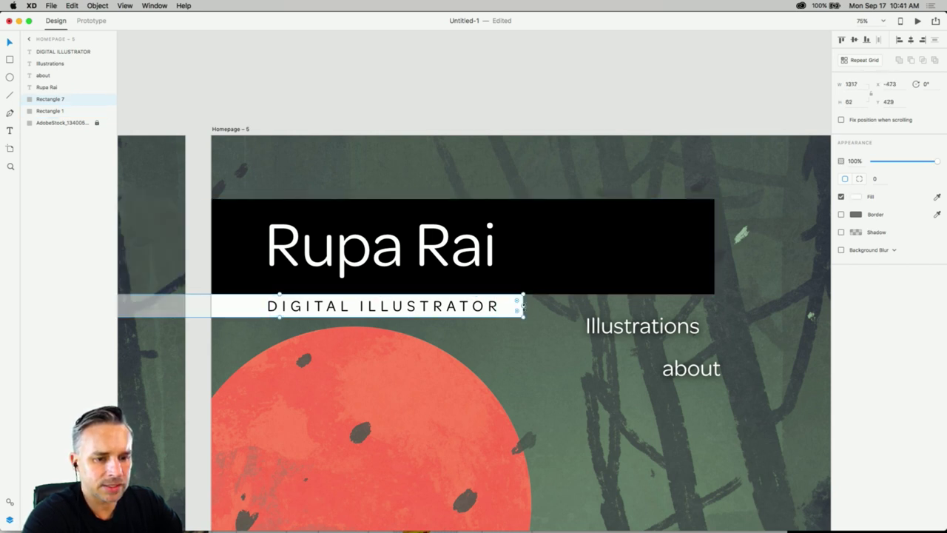
left_click_drag(535, 305, 714, 306)
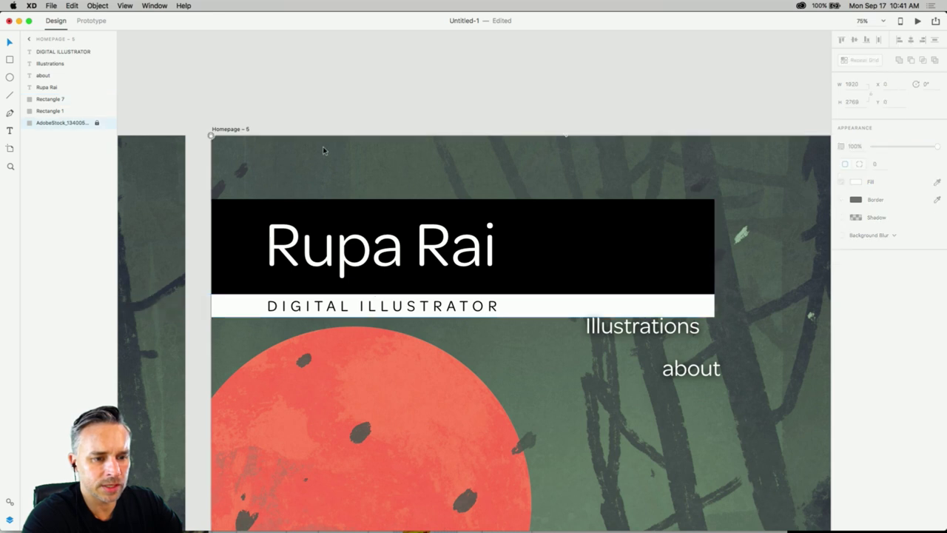
Step: Group both bars with their text, rotate the group to 332° and slide it left
left_click_drag(326, 152, 474, 390)
right_click(377, 243)
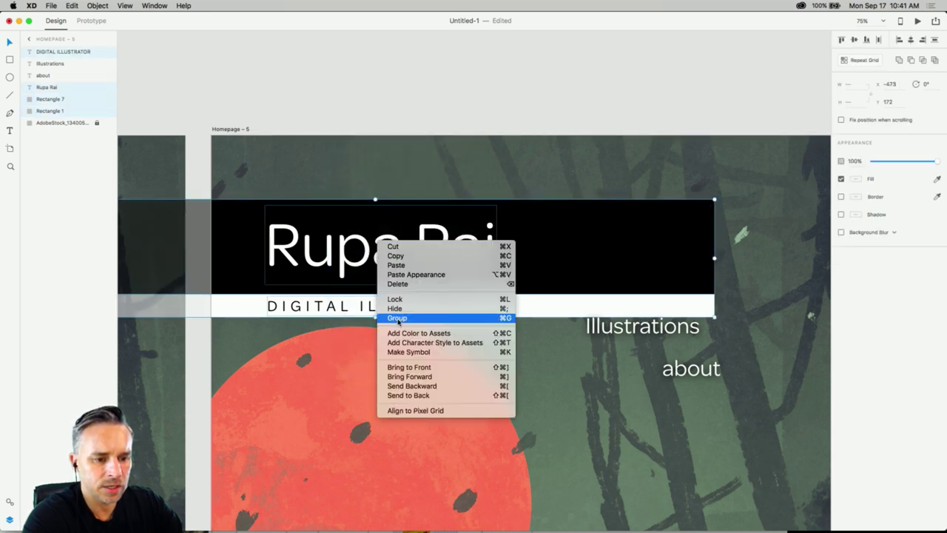
left_click(213, 236)
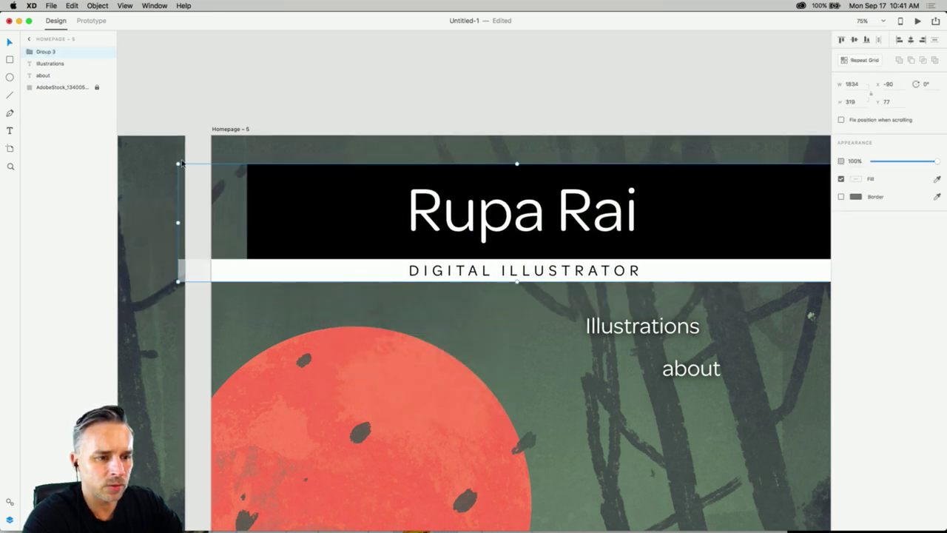
left_click_drag(176, 161, 179, 325)
left_click_drag(551, 221, 400, 232)
left_click(286, 61)
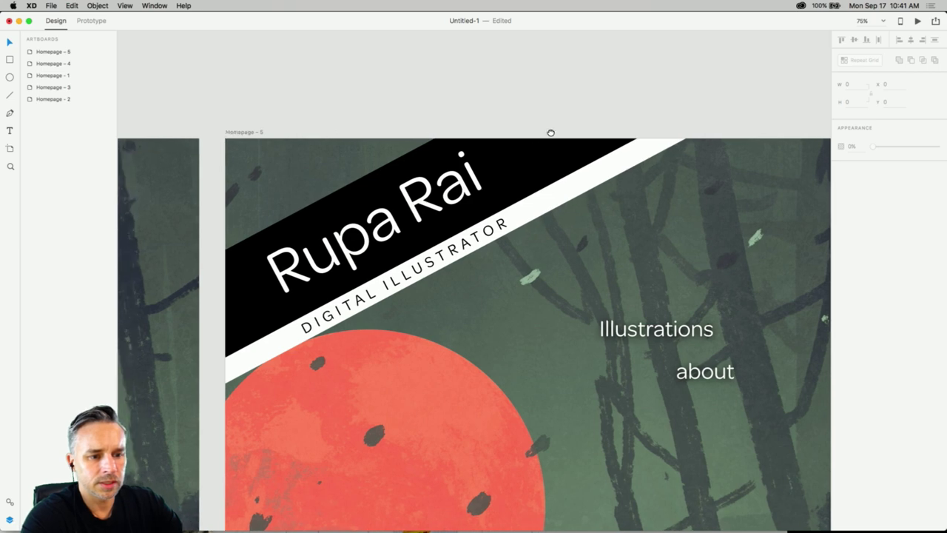
Step: Draw a wide borderless white bar between the about and Illustrations text
scroll(549, 131, "down", 3)
scroll(549, 131, "right", 3)
scroll(440, 85, "right", 3)
scroll(440, 86, "down", 1)
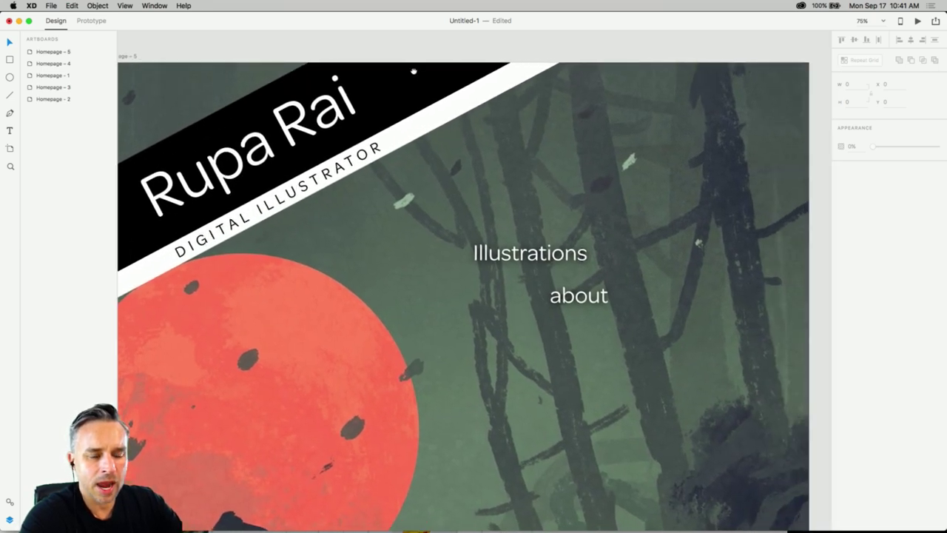
scroll(429, 75, "down", 1)
left_click_drag(512, 246, 626, 354)
left_click(10, 59)
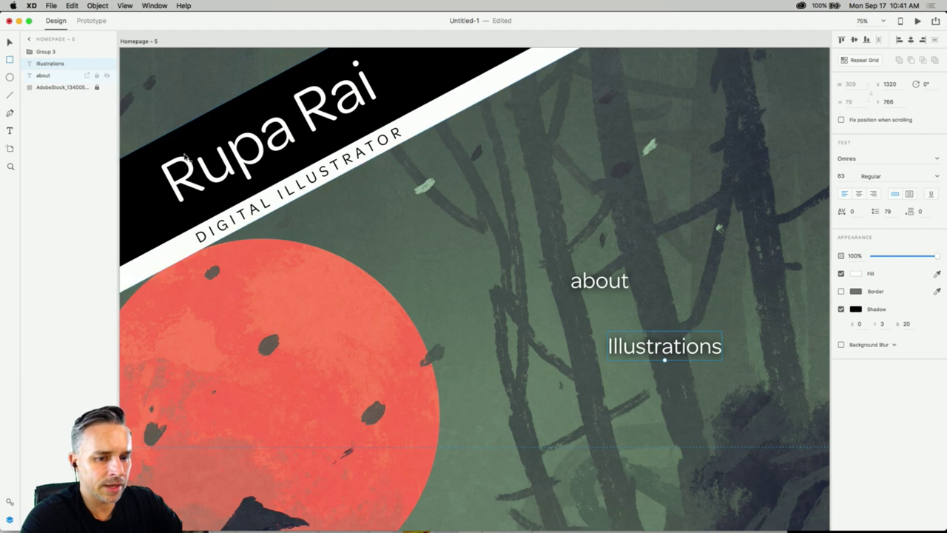
mouse_move(600, 299)
left_mouse_down()
mouse_move(632, 314)
mouse_move(829, 322)
left_mouse_up()
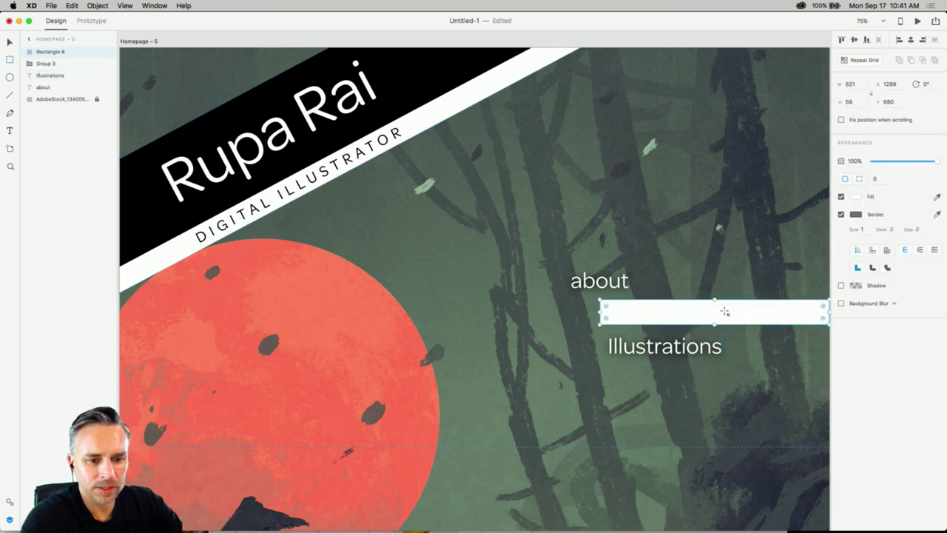
scroll(610, 208, "right", 1)
scroll(611, 208, "right", 3)
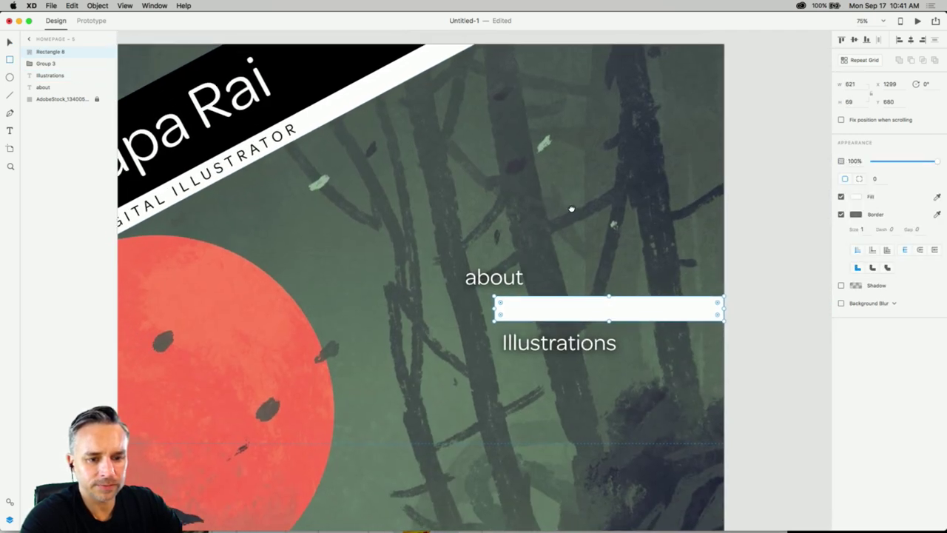
left_click(841, 215)
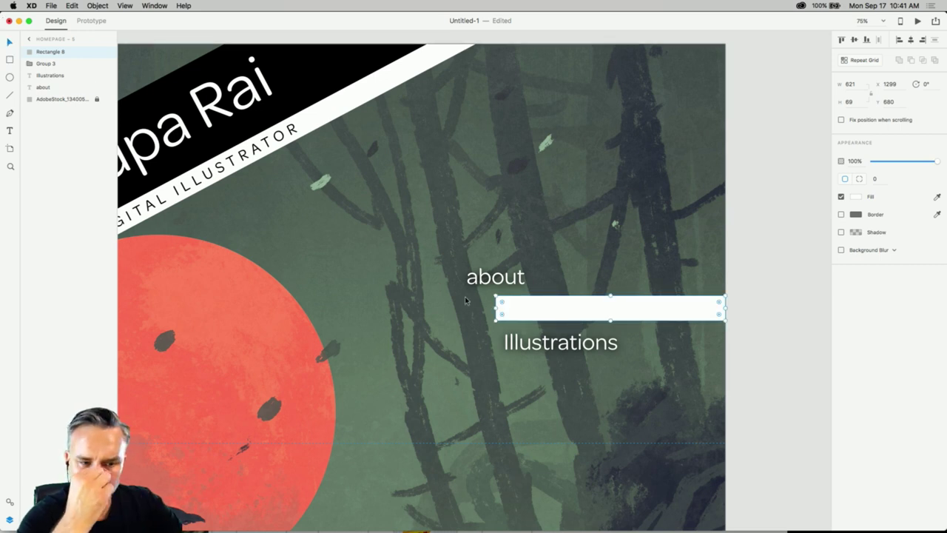
Step: Colour the Illustrations text black (#000000) and move it up onto the white bar
left_click(520, 348)
key("Delete")
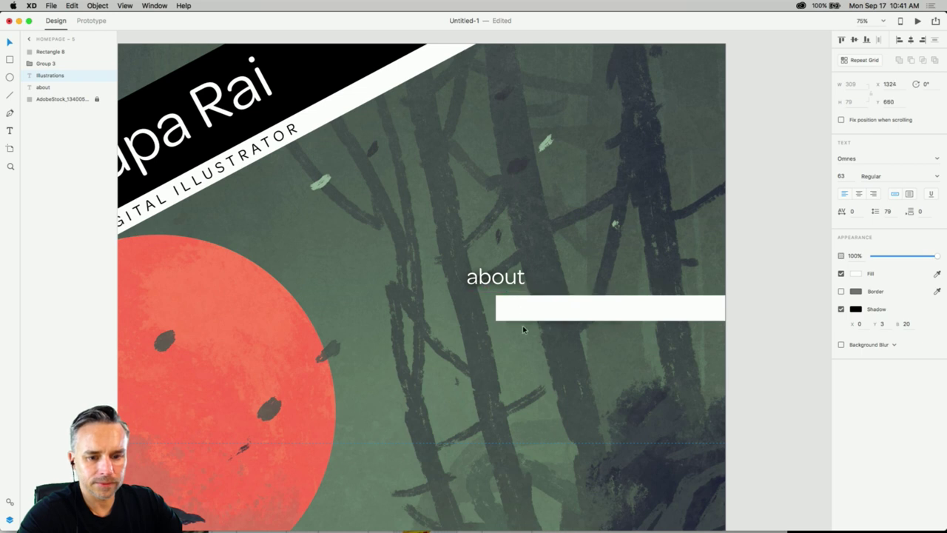
key("ctrl+z")
key("Delete")
key("ctrl+z")
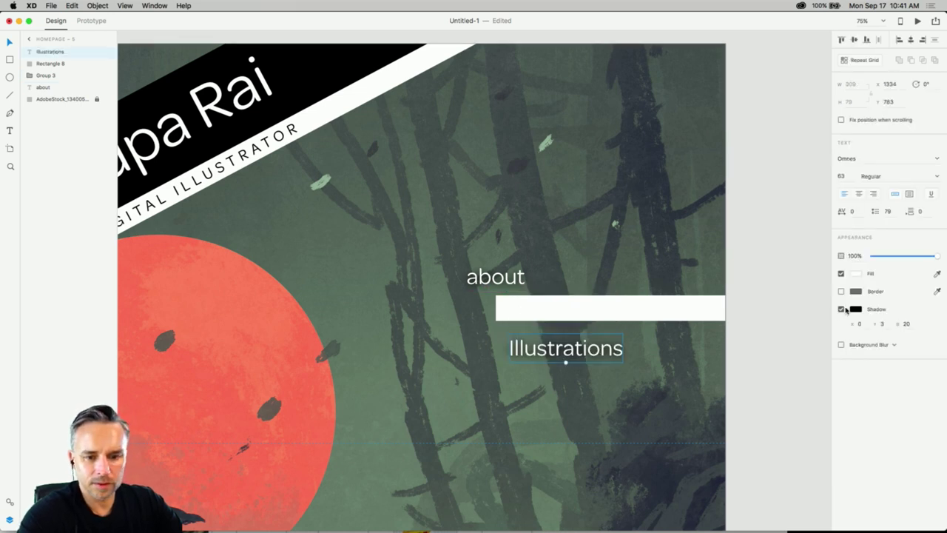
left_click(841, 274)
left_click(842, 274)
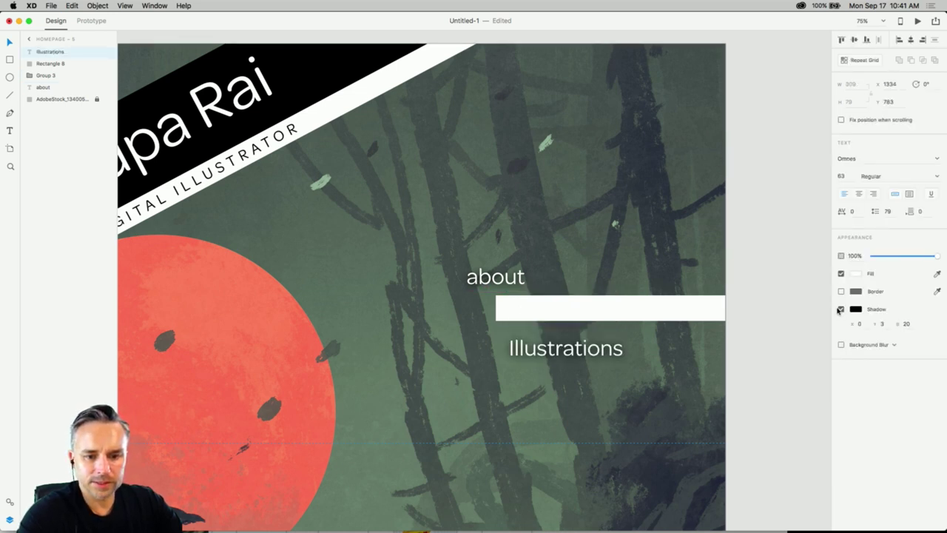
left_click(852, 275)
type("000000")
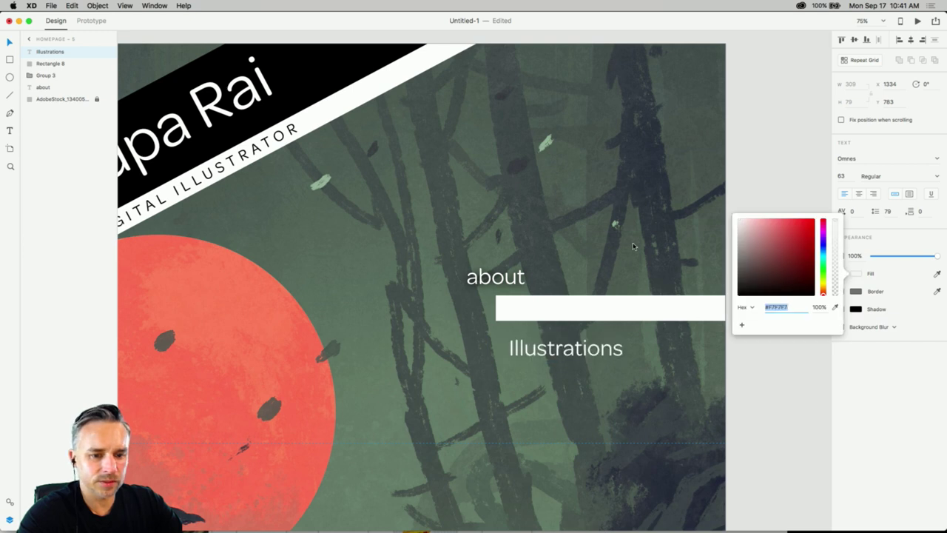
key("Return")
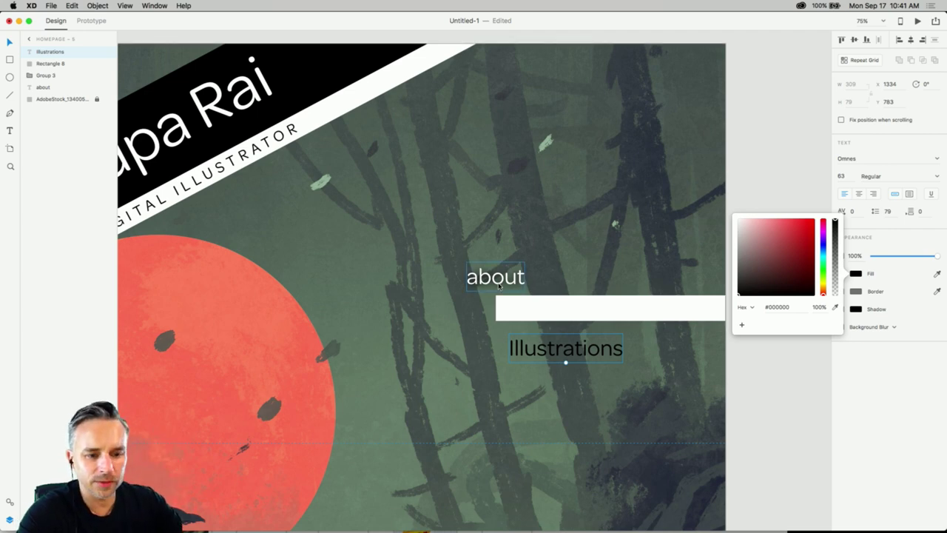
scroll(444, 311, "up", 5)
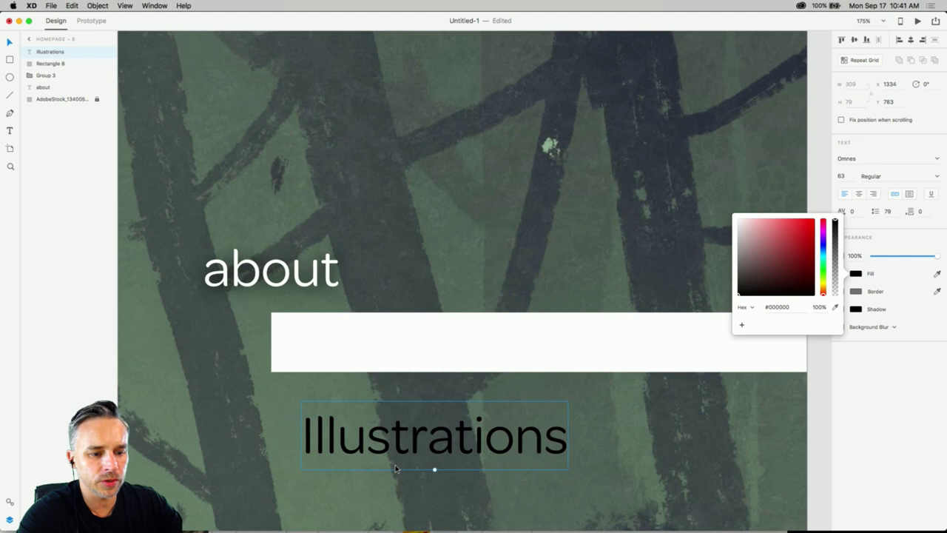
left_click_drag(396, 468, 365, 347)
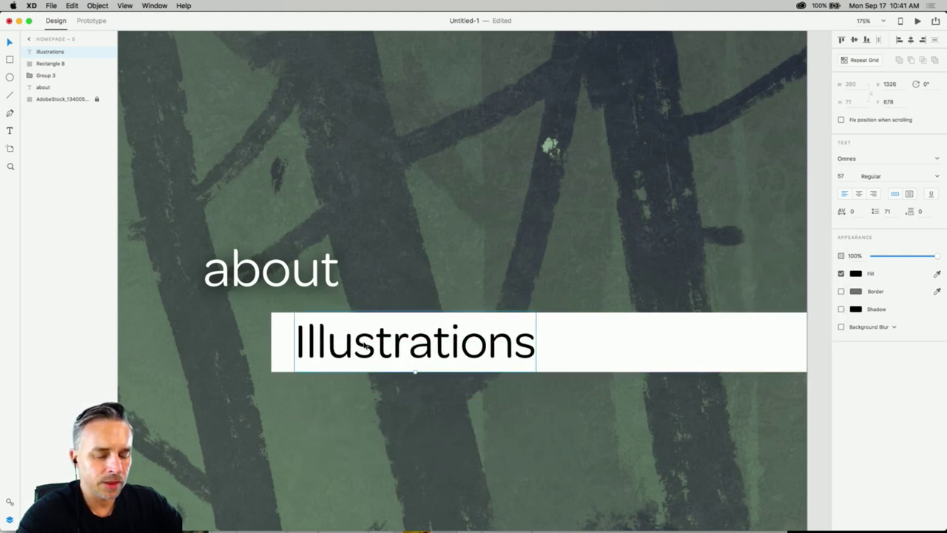
Step: Duplicate the white bar below itself, shrink the copy to 11 px high and fill it #000000
right_click(417, 346)
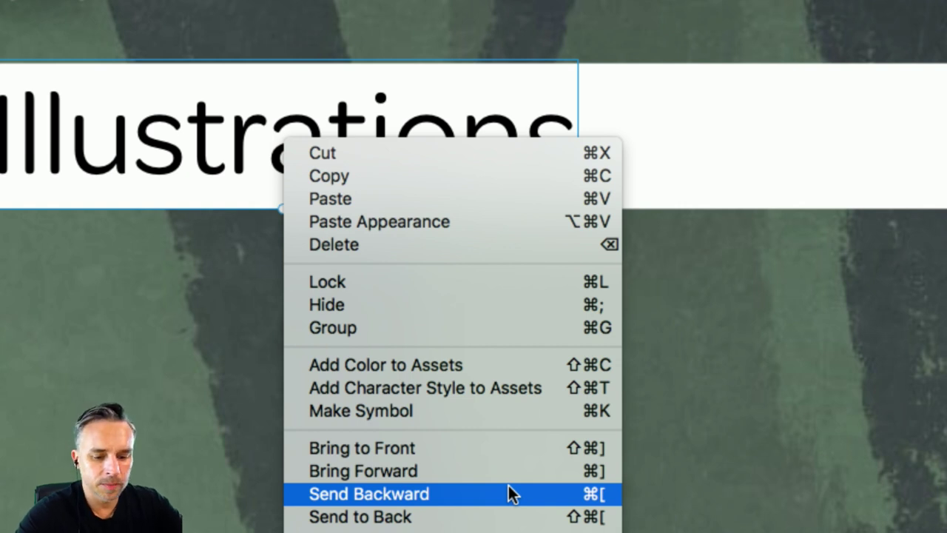
key("Up")
key("Up")
key("Up")
key("Up")
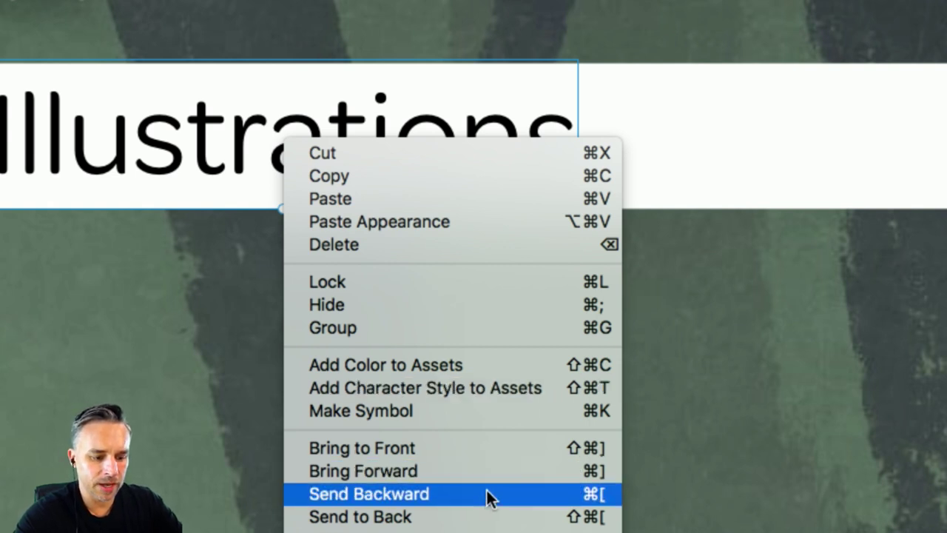
left_click(142, 168)
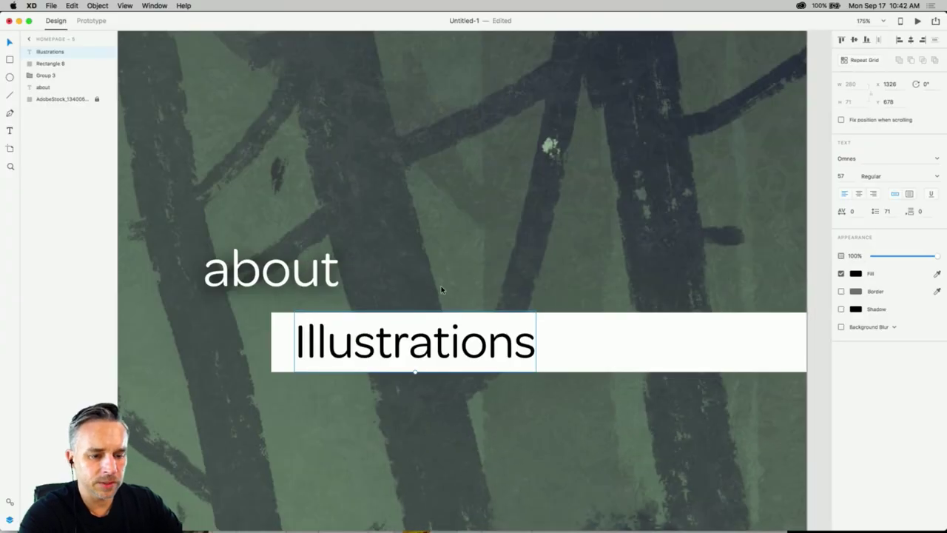
left_click_drag(442, 289, 474, 199)
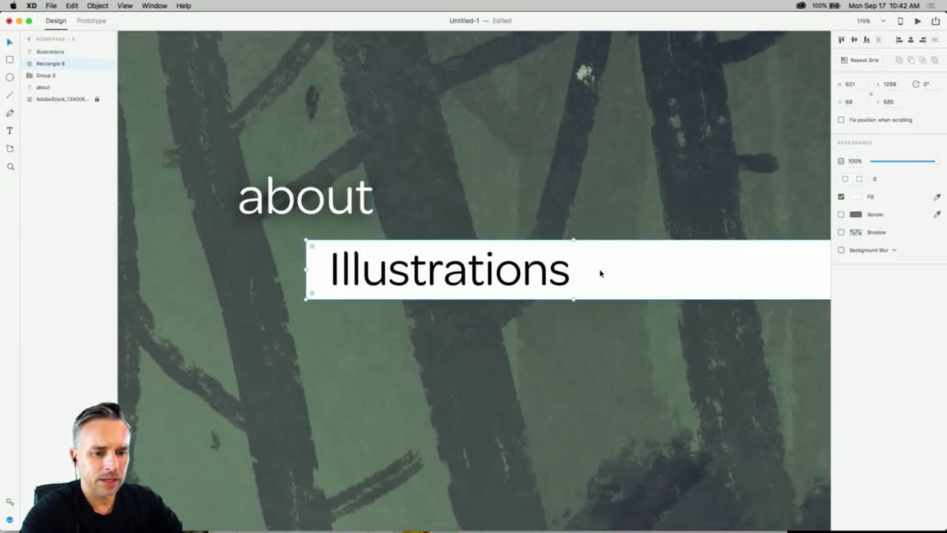
left_click_drag(603, 271, 621, 331)
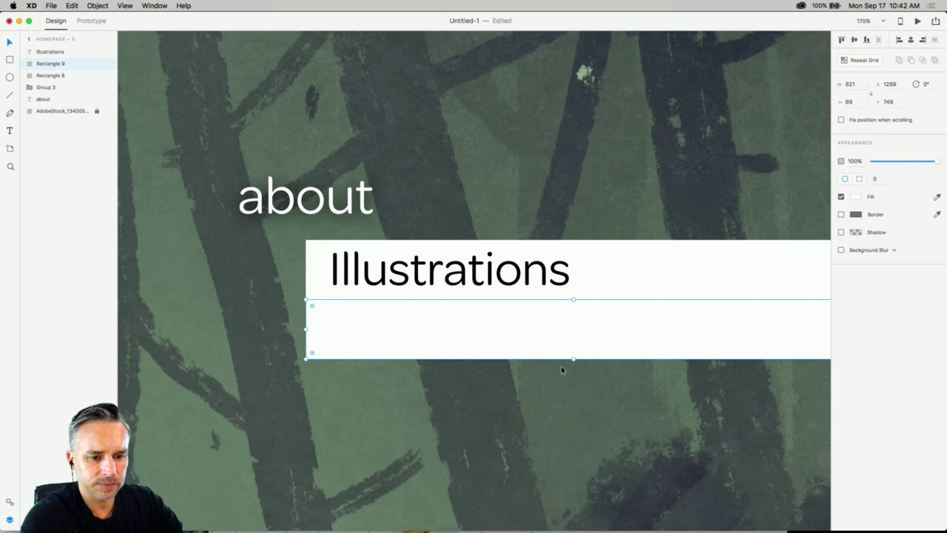
left_click_drag(573, 358, 572, 308)
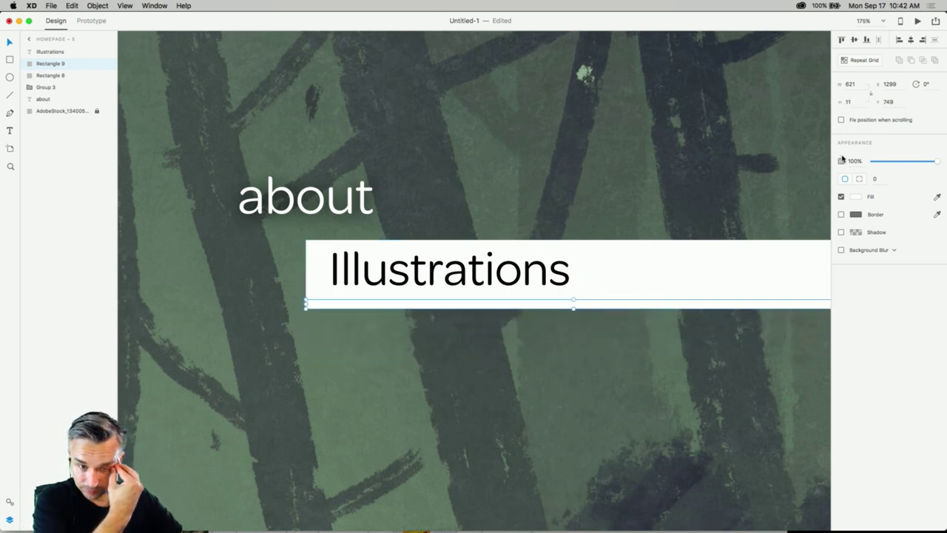
left_click(855, 197)
type("000000")
key("Return")
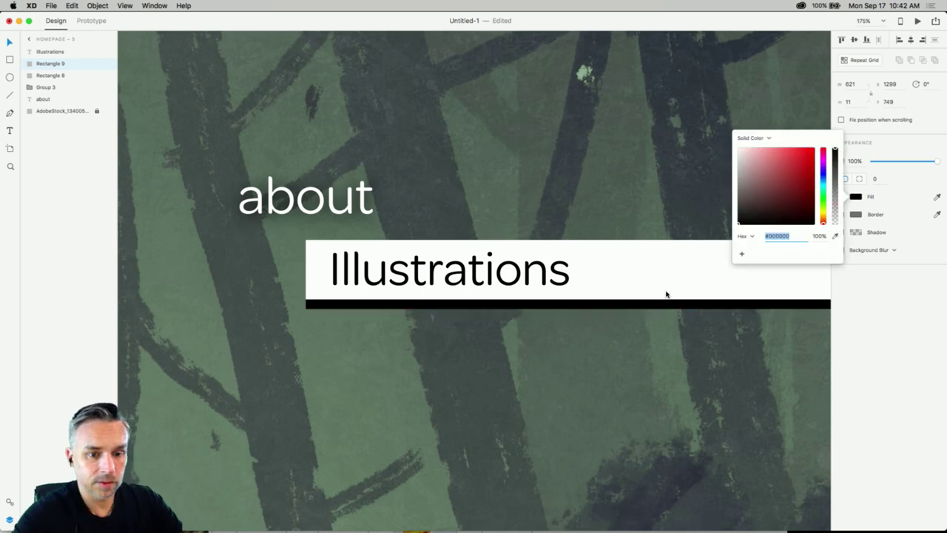
left_click(470, 201)
Step: Delete the about text and lower the Illustrations banner against the artboard's right edge
scroll(470, 200, "down", 10)
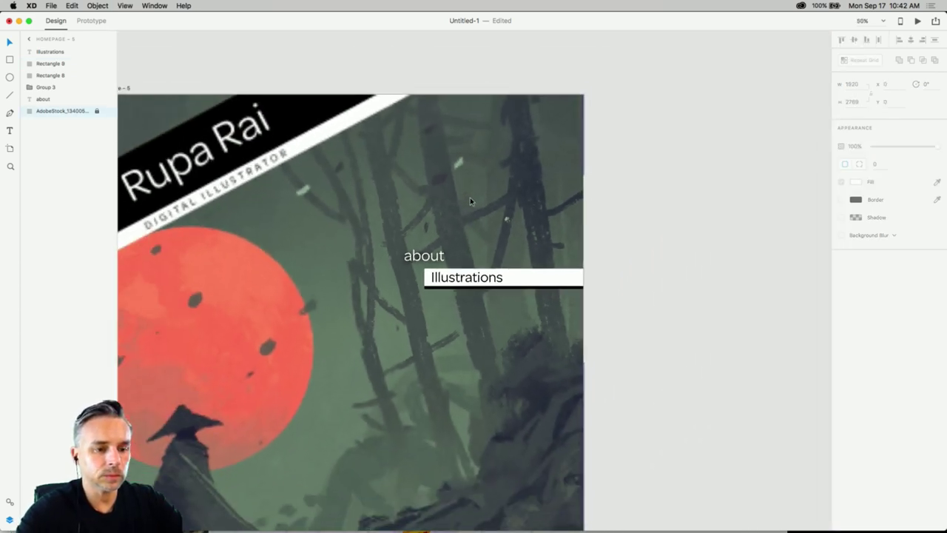
left_click(407, 257)
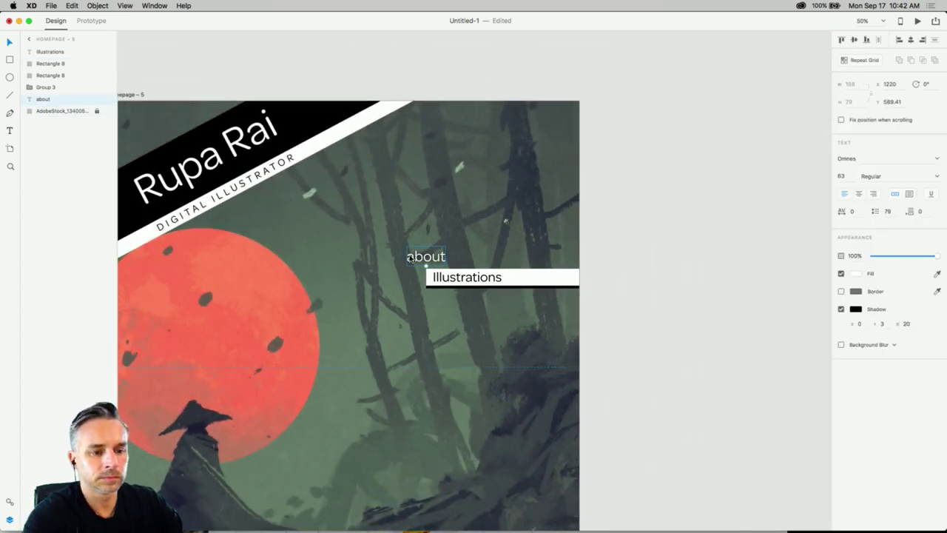
left_click_drag(409, 257, 433, 214)
key("Delete")
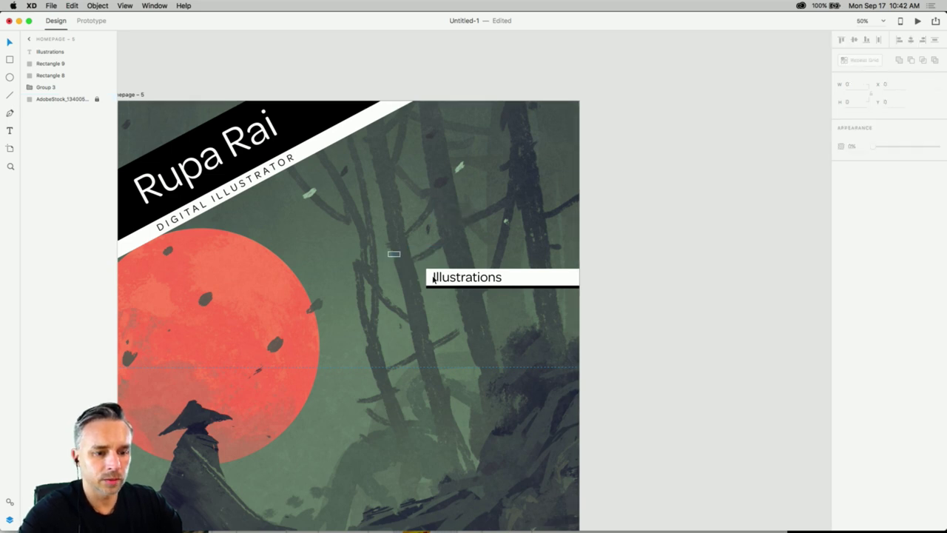
left_click_drag(400, 256, 581, 353)
scroll(450, 226, "down", 5)
scroll(450, 226, "left", 3)
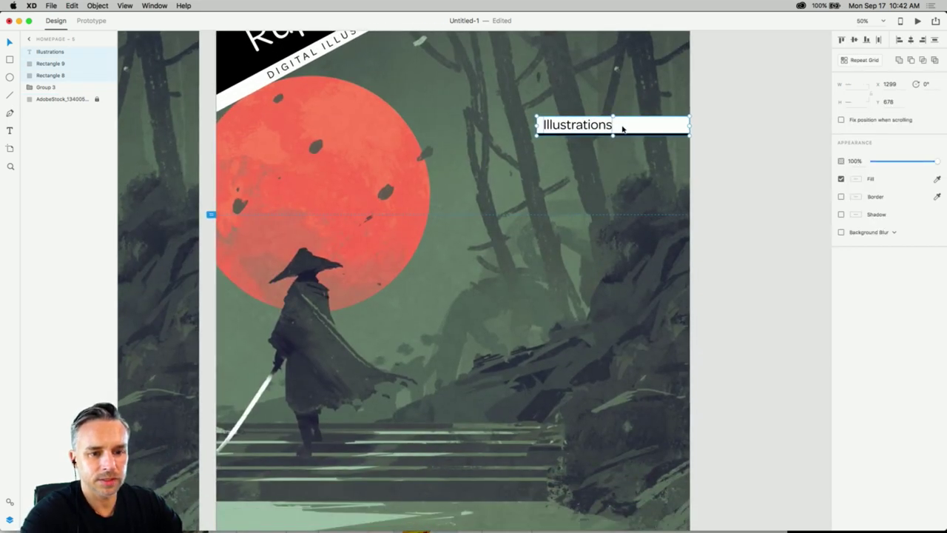
left_click_drag(622, 129, 623, 196)
left_click_drag(621, 184, 619, 176)
left_click(638, 140)
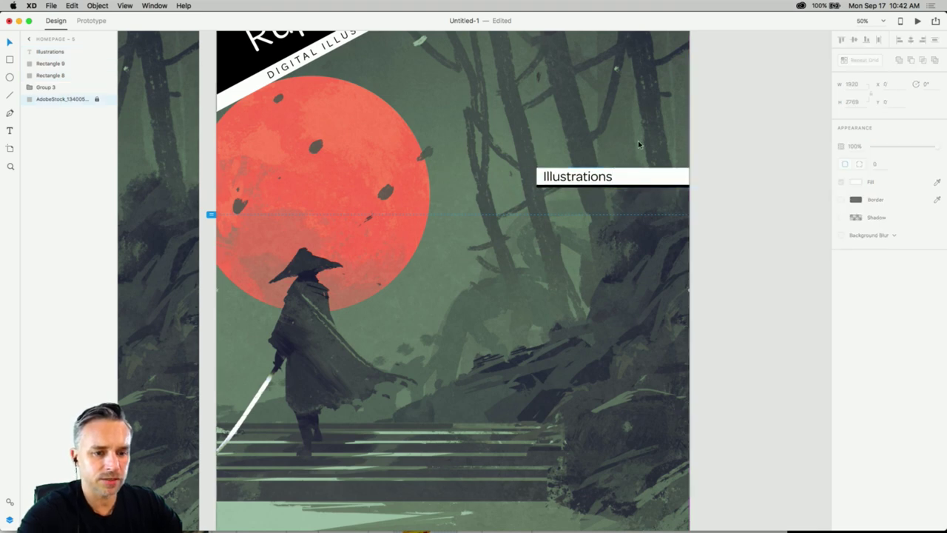
Step: Extend the thin black strip further left, then zoom out and select the whole banner
scroll(482, 190, "up", 6)
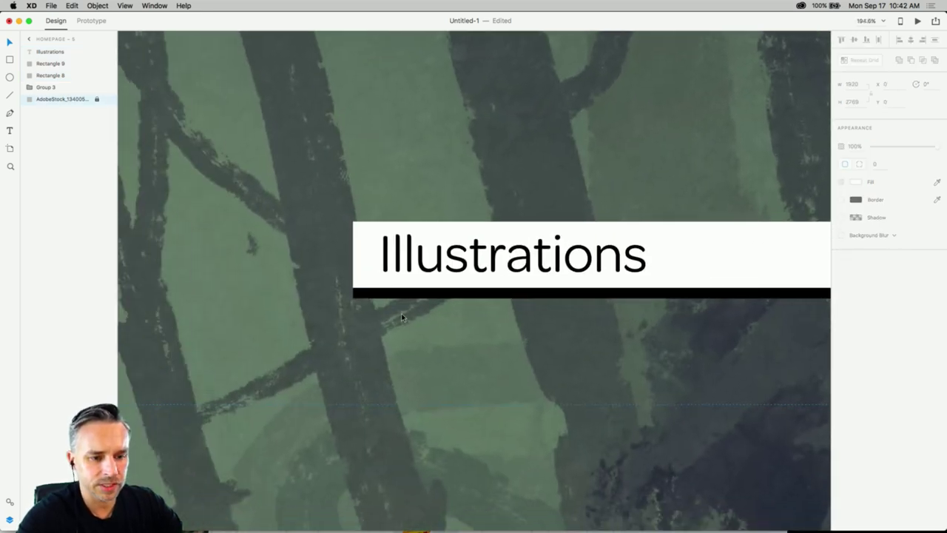
left_click(402, 295)
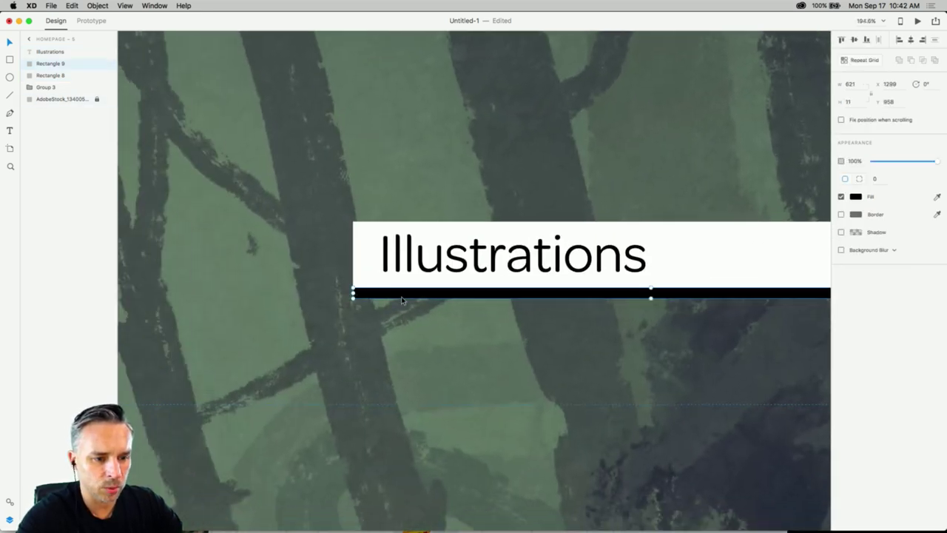
left_click_drag(353, 294, 274, 290)
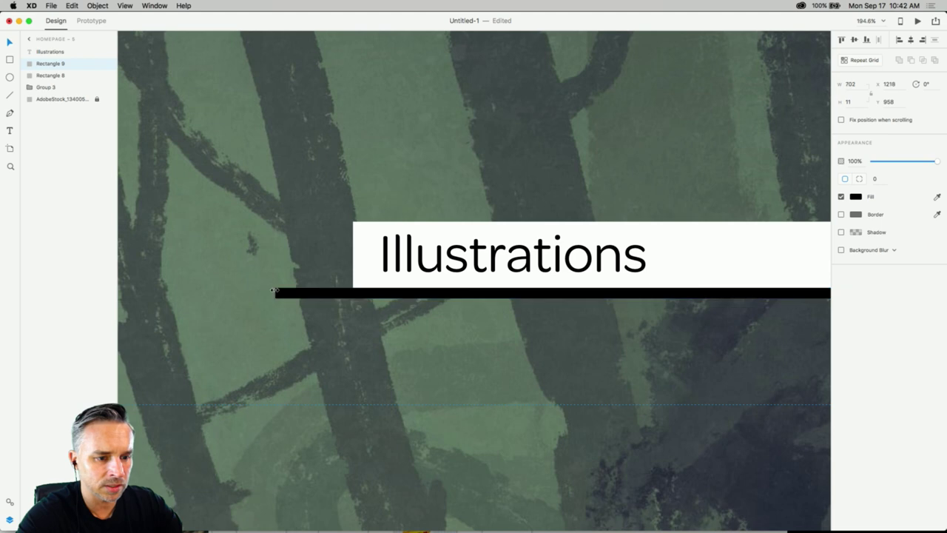
left_click(298, 230)
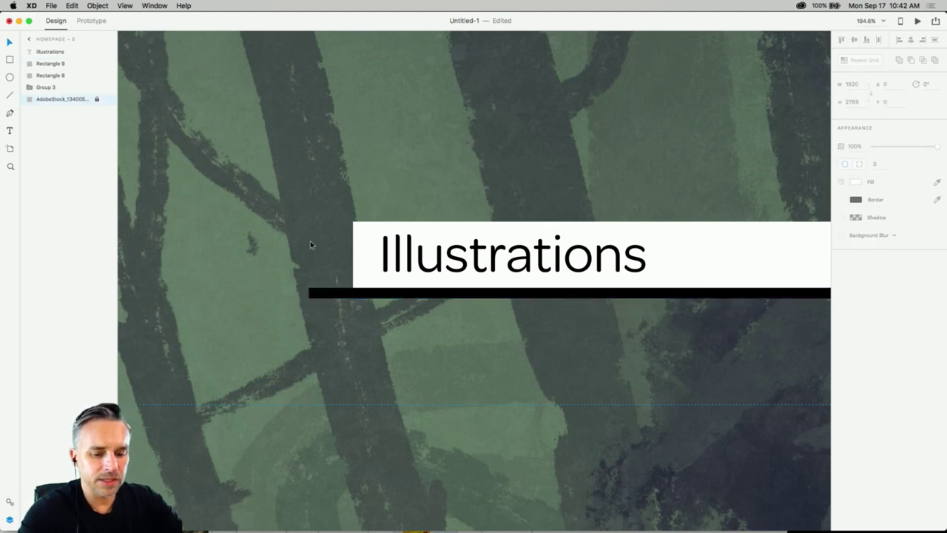
key("super+minus")
key("super+minus")
left_click_drag(311, 239, 465, 286)
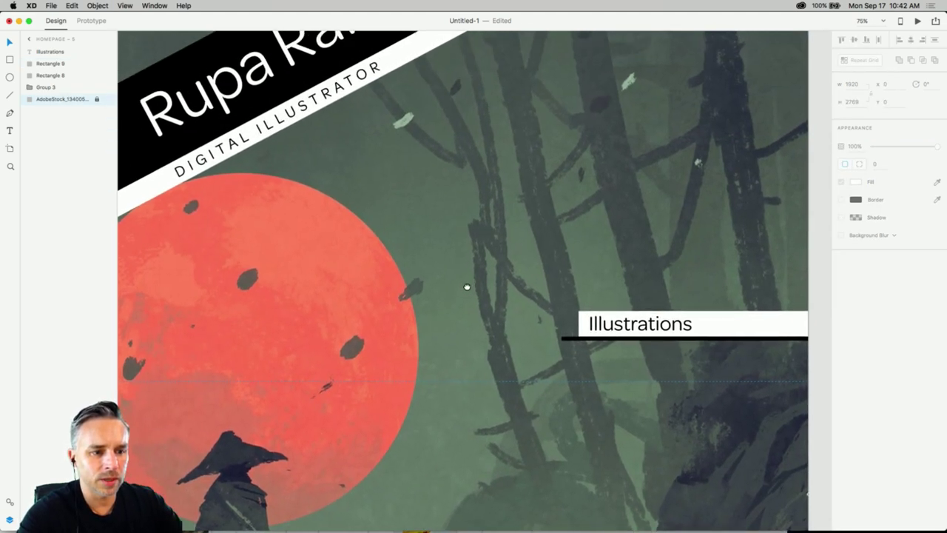
scroll(473, 281, "down", 3)
left_click_drag(508, 244, 687, 363)
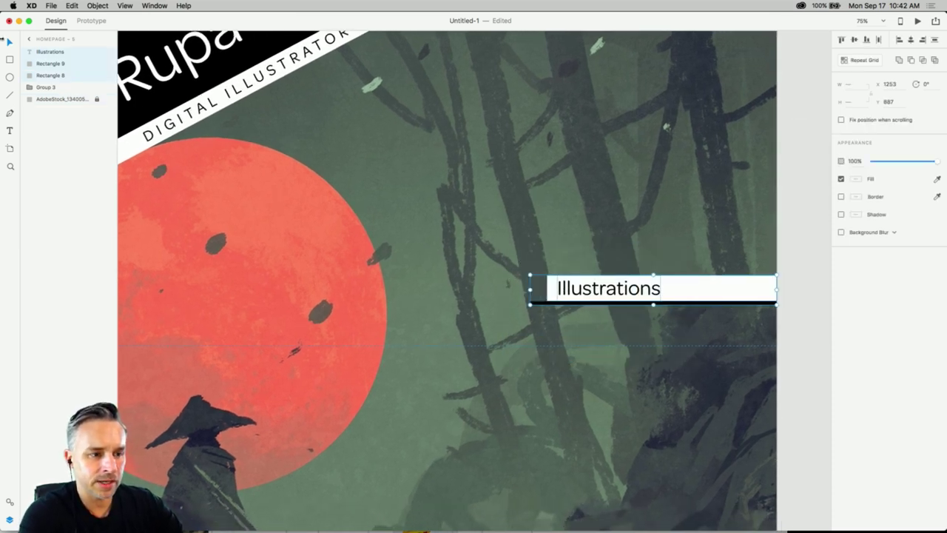
Step: Make the Illustrations banner a symbol in Assets named 'title boxes'
left_click(10, 501)
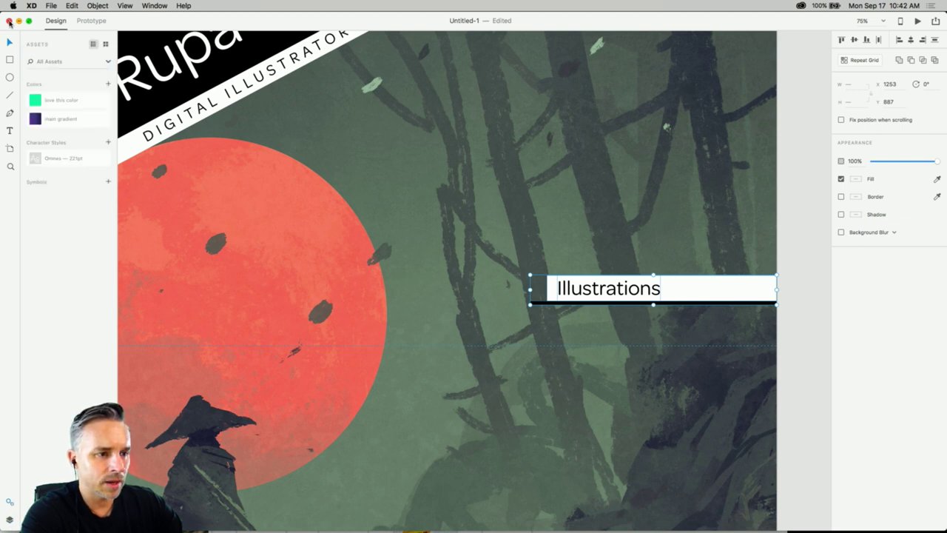
left_click(555, 260)
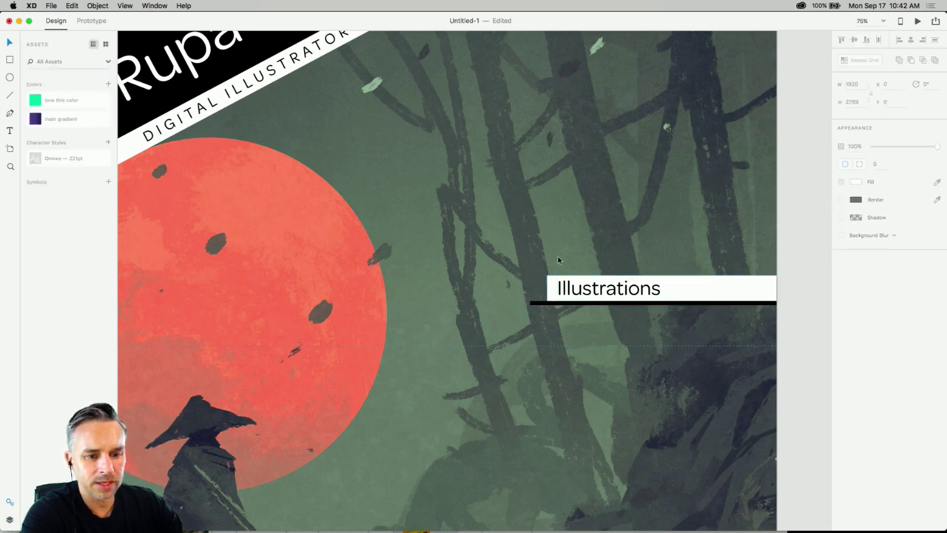
left_click_drag(516, 220, 722, 376)
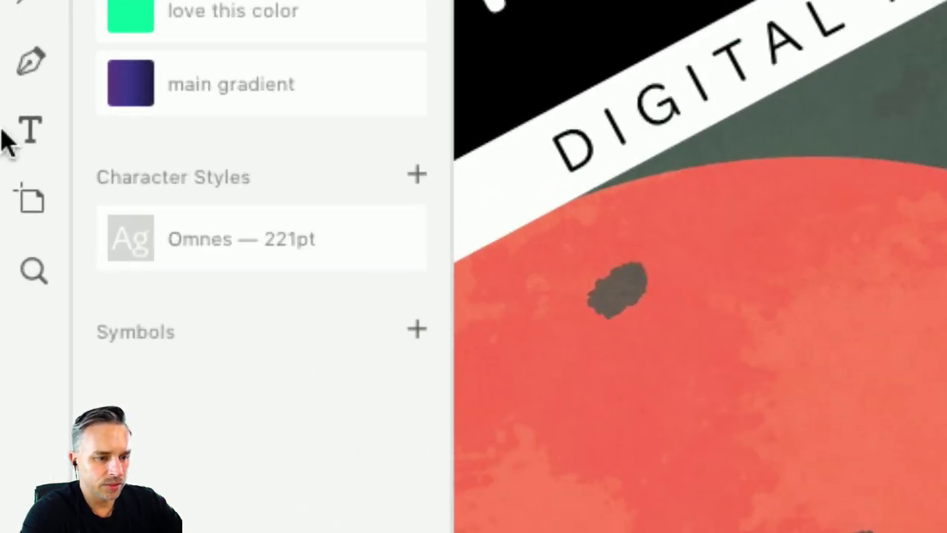
left_click(424, 328)
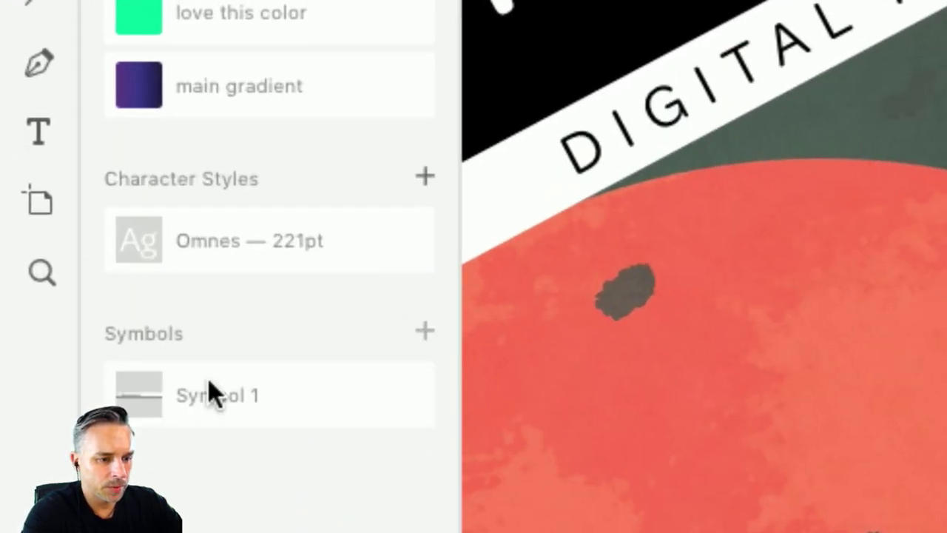
double_click(197, 395)
type("titl")
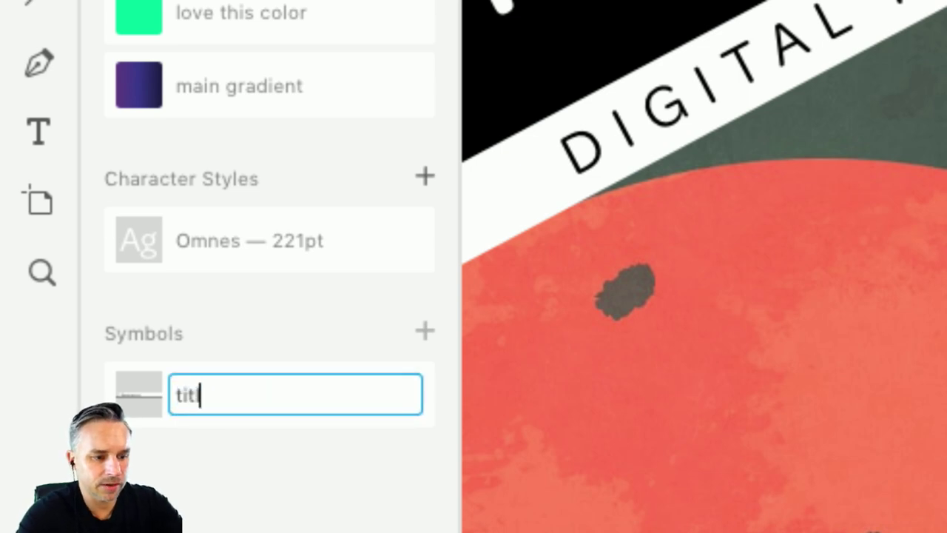
type("esbox")
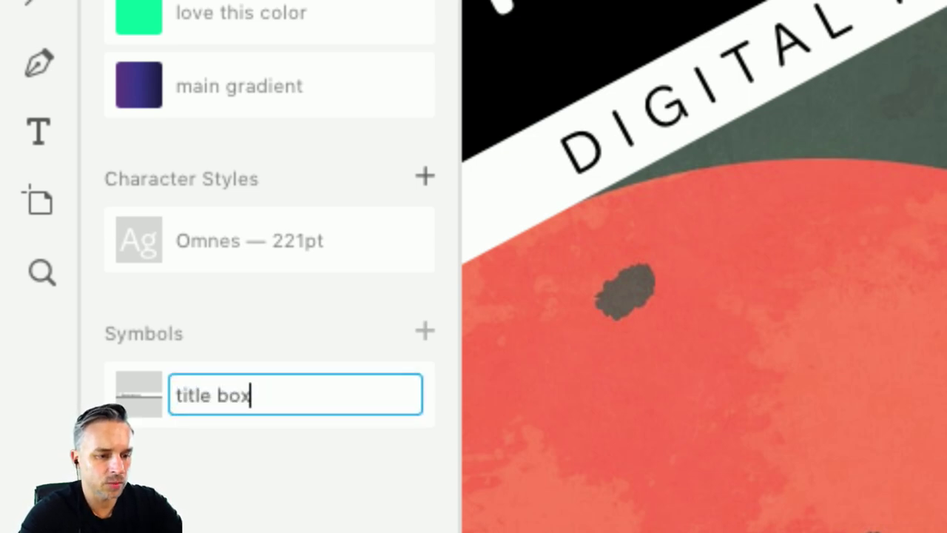
type("es")
key("Return")
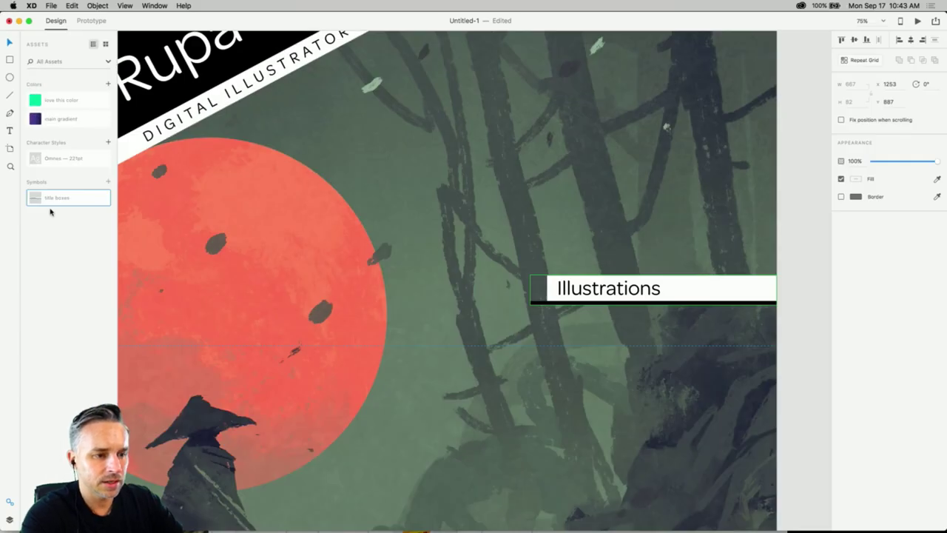
Step: Place a second title boxes instance below the first and change its text to 'about'
left_click_drag(51, 201, 436, 362)
key("Escape")
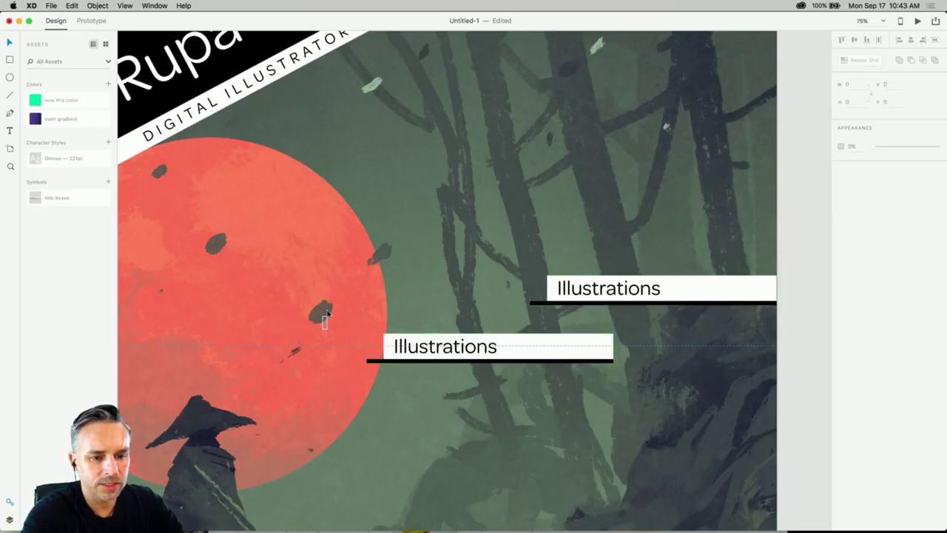
scroll(400, 296, "down", 5)
left_click_drag(418, 171, 588, 355)
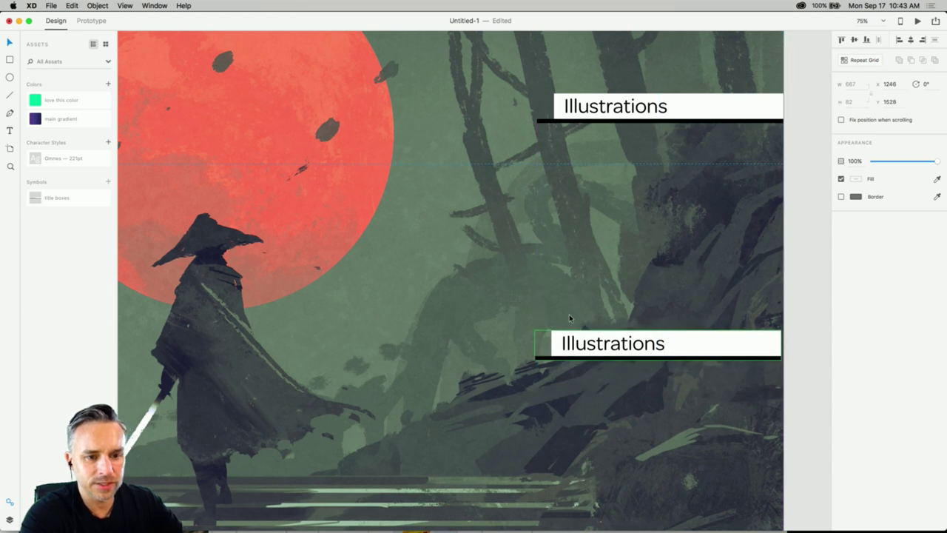
double_click(600, 343)
double_click(602, 344)
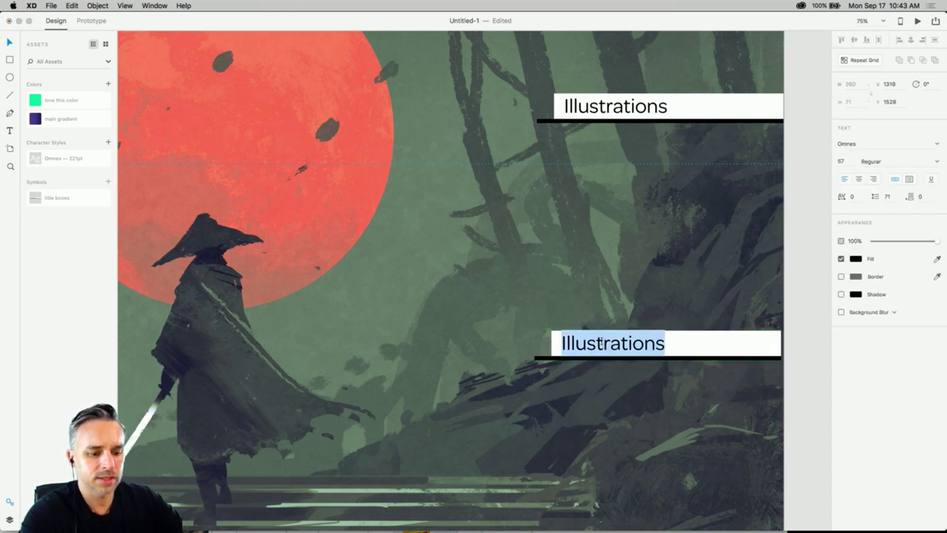
type("about")
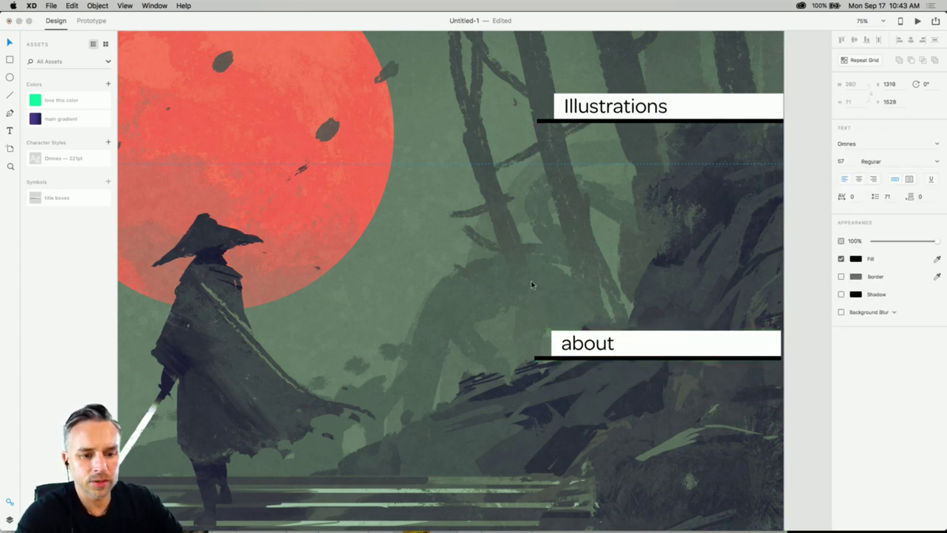
scroll(589, 185, "up", 5)
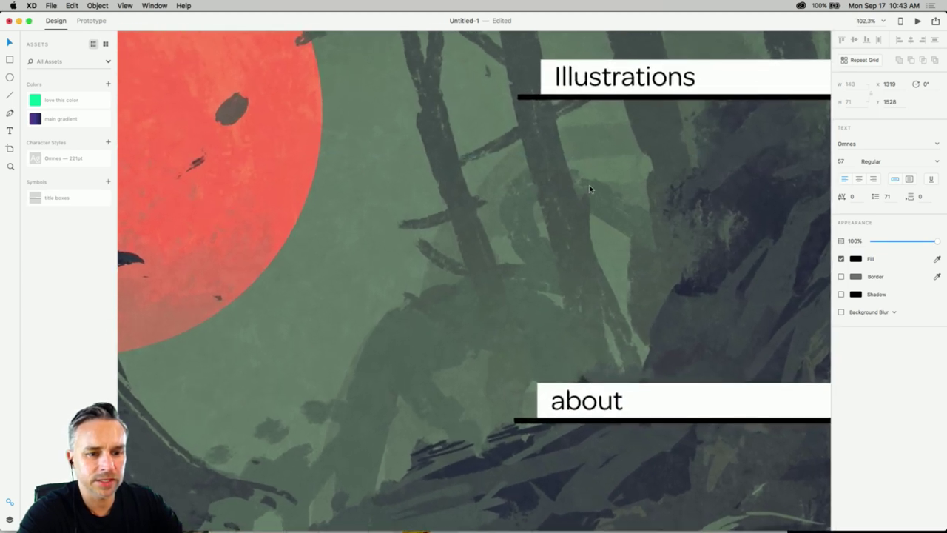
Step: Recolour the title-box underline with the moon's salmon red #FC6D53 via the eyedropper
left_click(635, 421)
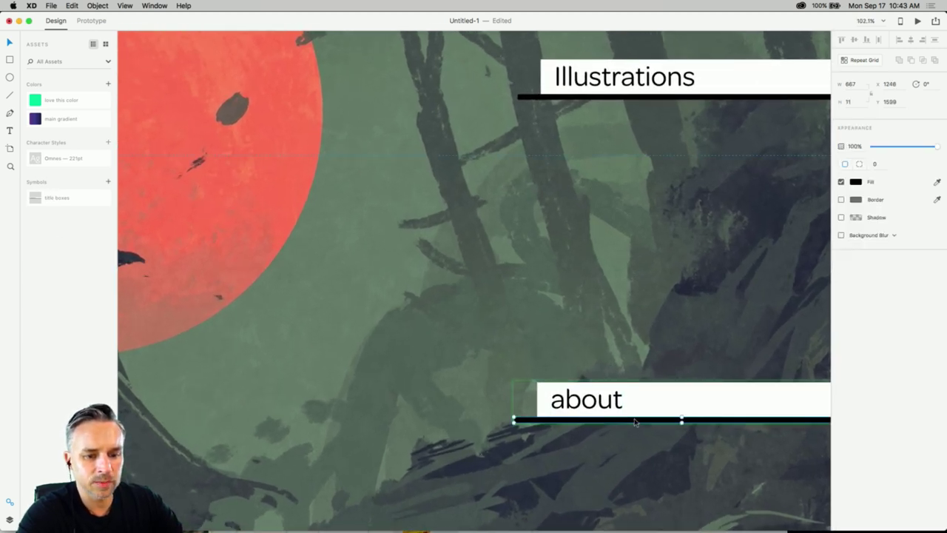
left_click(855, 182)
left_click_drag(785, 163, 816, 96)
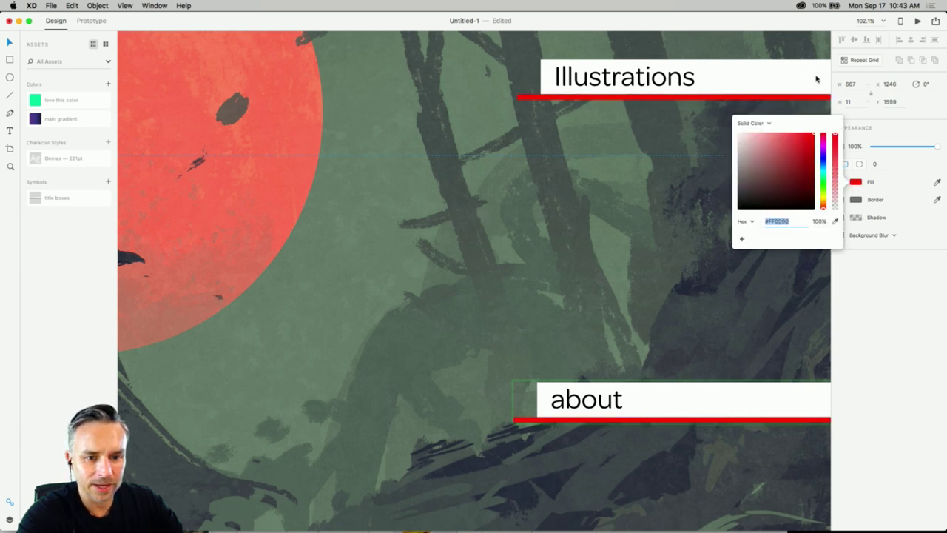
left_click(680, 421)
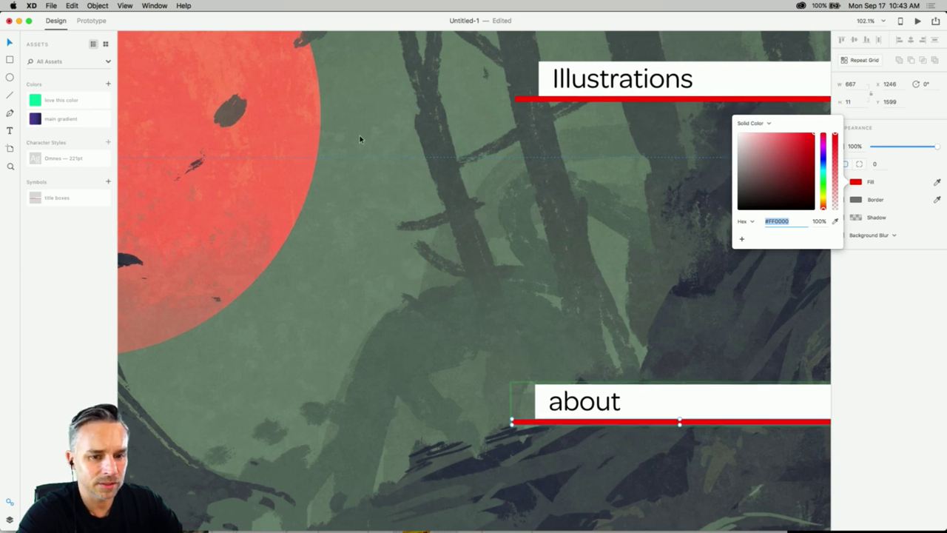
left_click(835, 222)
left_click(249, 63)
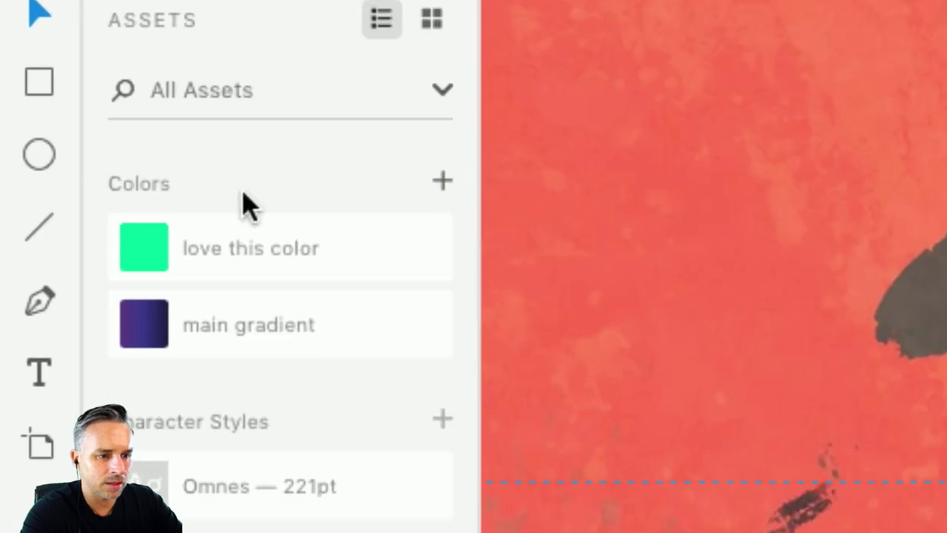
Step: Save #FC6D53 to the assets as a colour swatch named 'accent'
left_click(442, 184)
left_click(222, 251)
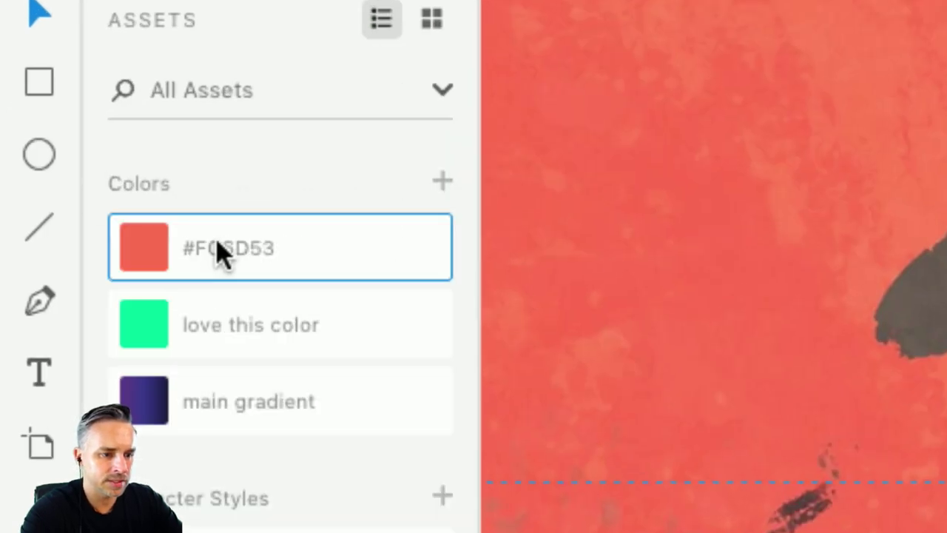
double_click(228, 252)
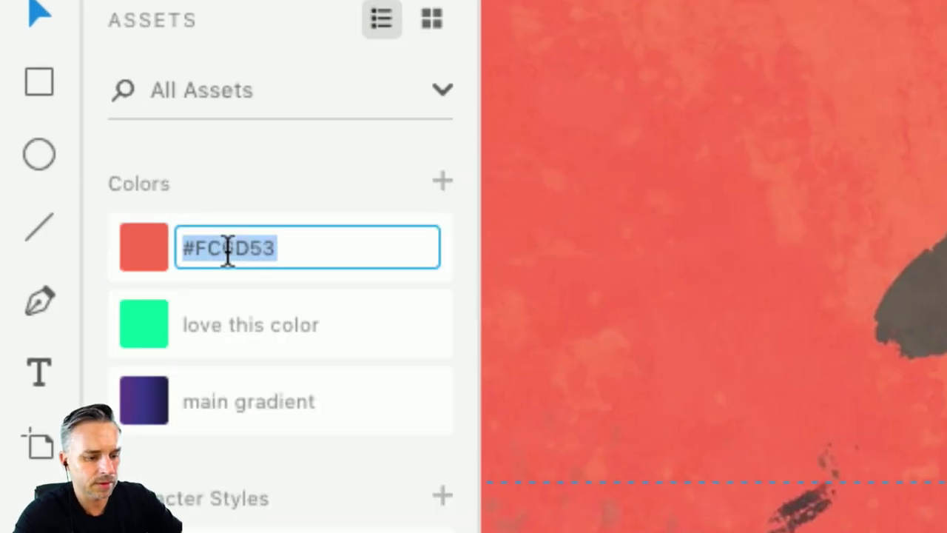
type("accent")
key("Return")
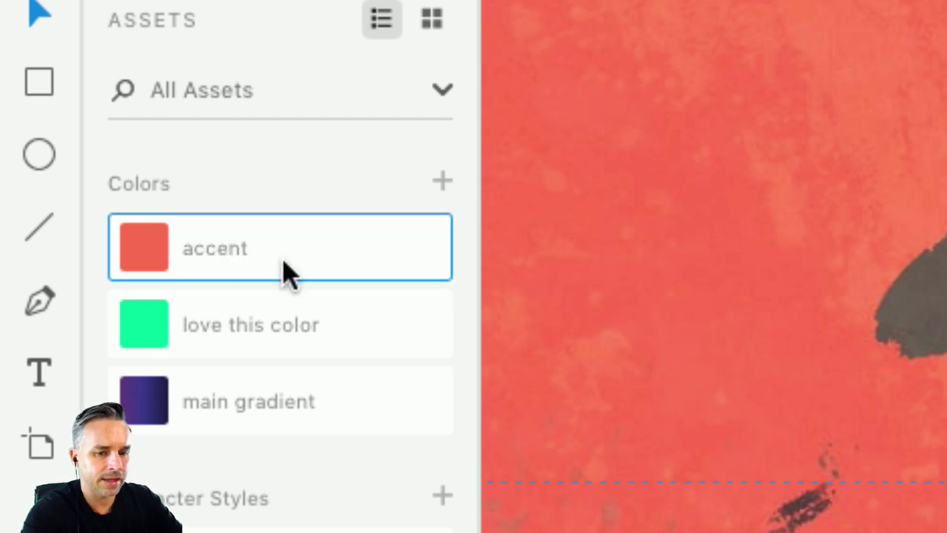
key("Escape")
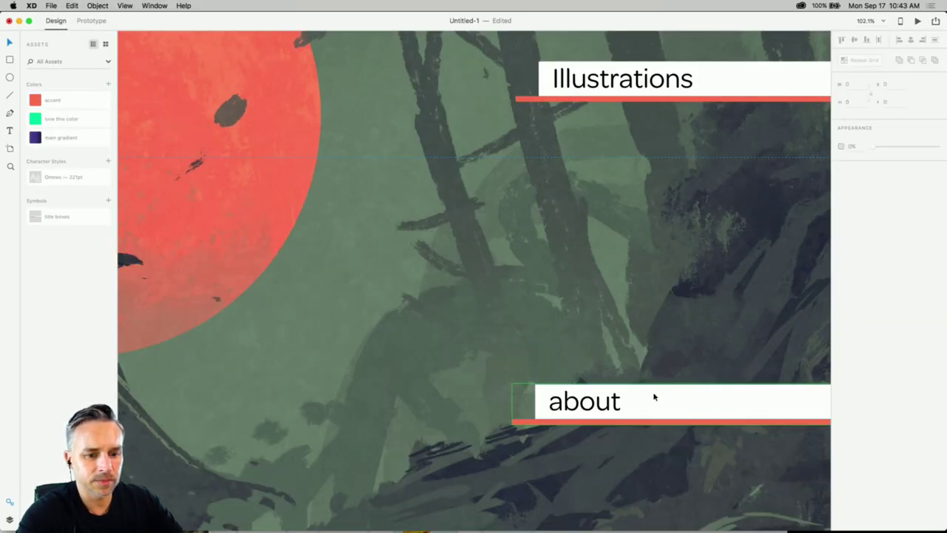
Step: Try lengthening the about underline to the right, then undo the stretch
scroll(754, 406, "right", 3)
left_click_drag(672, 411, 516, 319)
double_click(517, 319)
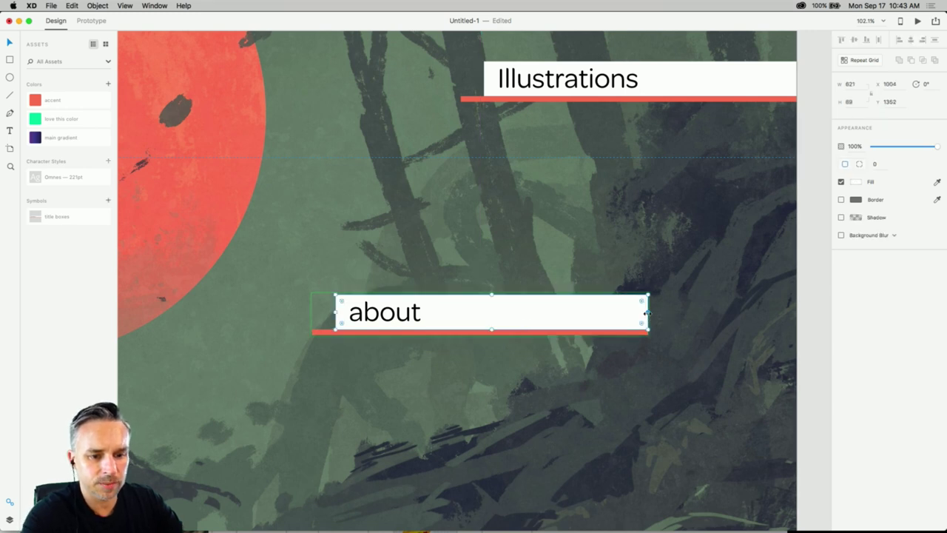
left_click(630, 333)
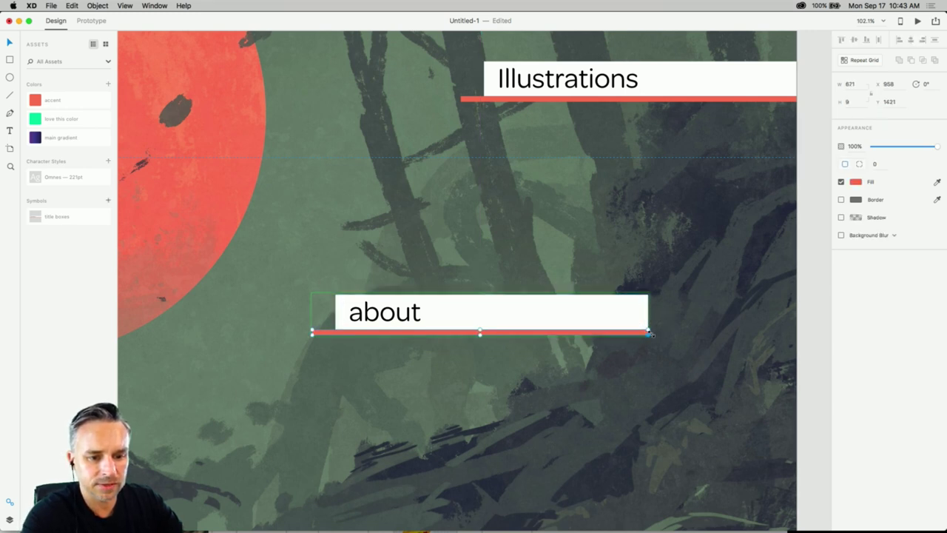
left_click_drag(651, 335, 681, 335)
left_click(539, 236)
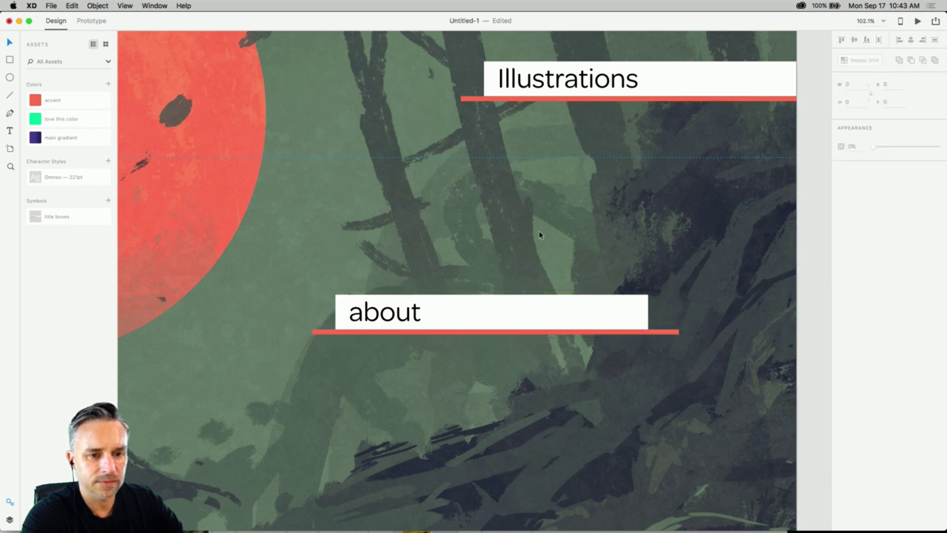
key("super+z")
left_click(499, 235)
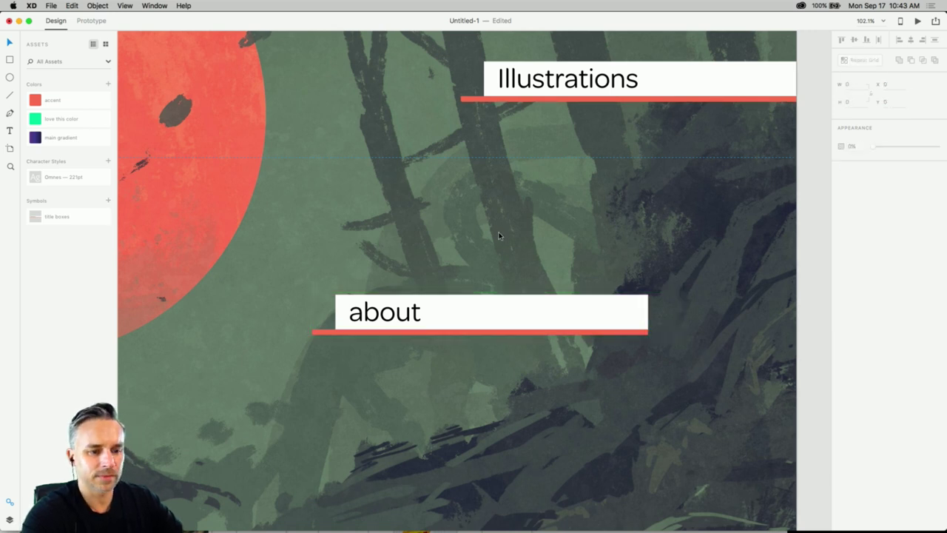
Step: Zoom out and move the about box up and left toward the moon's edge
key("super+minus")
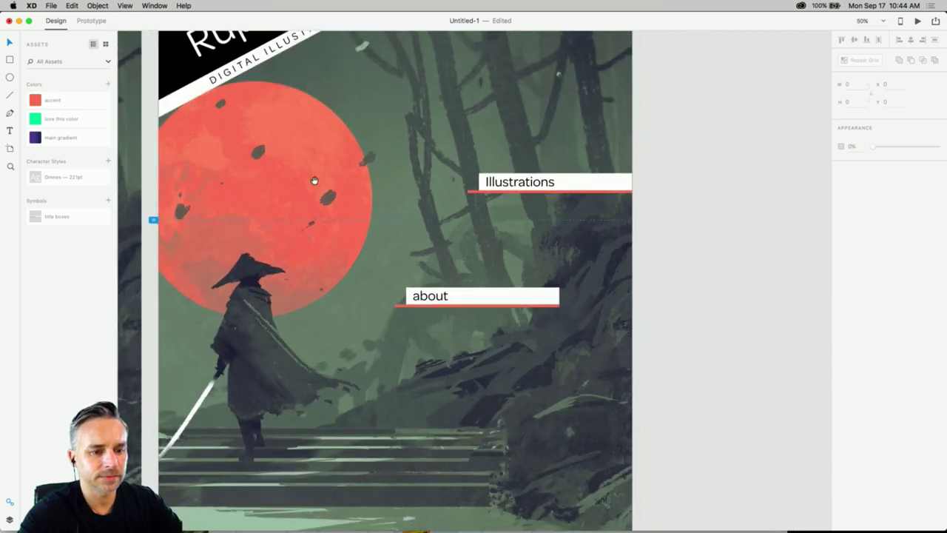
scroll(313, 182, "up", 2)
scroll(384, 216, "up", 2)
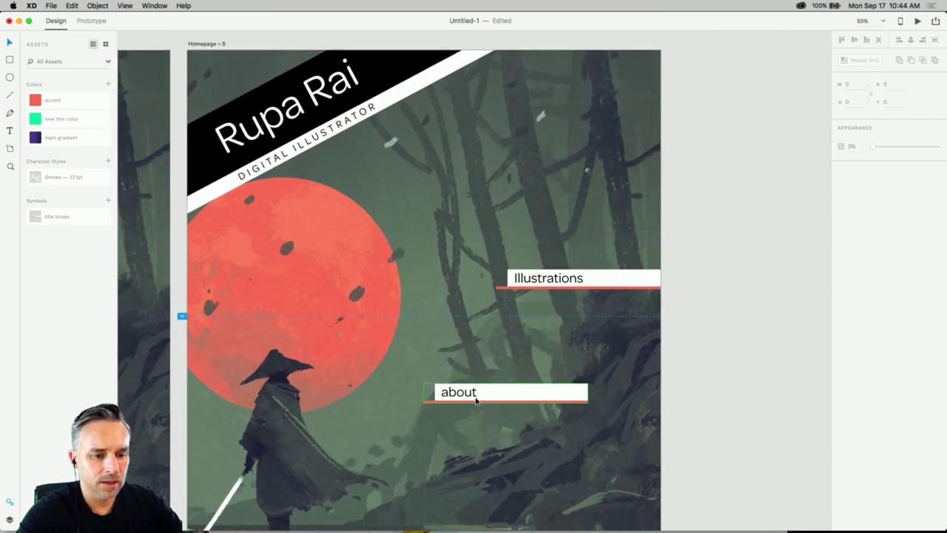
left_click_drag(475, 398, 421, 382)
Step: Ungroup the about box from its title boxes symbol
right_click(460, 373)
key("Escape")
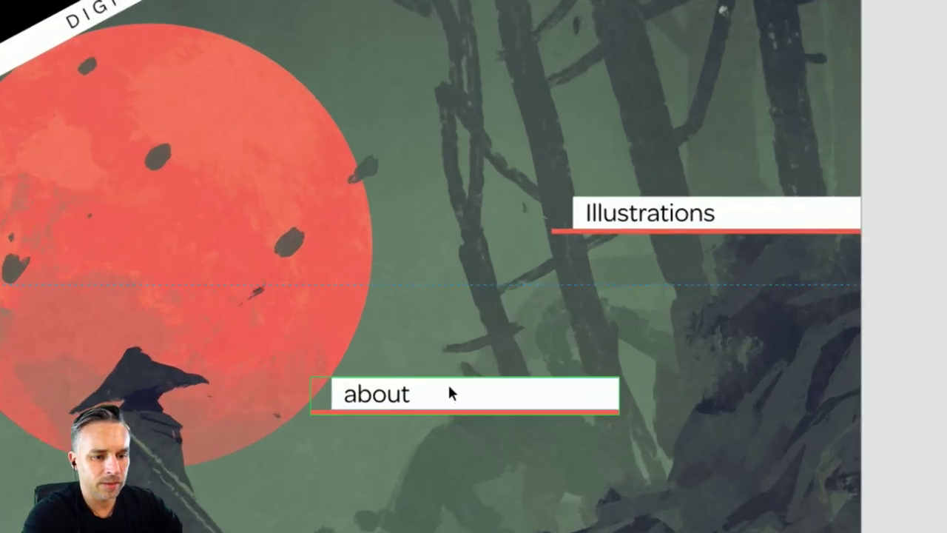
right_click(442, 374)
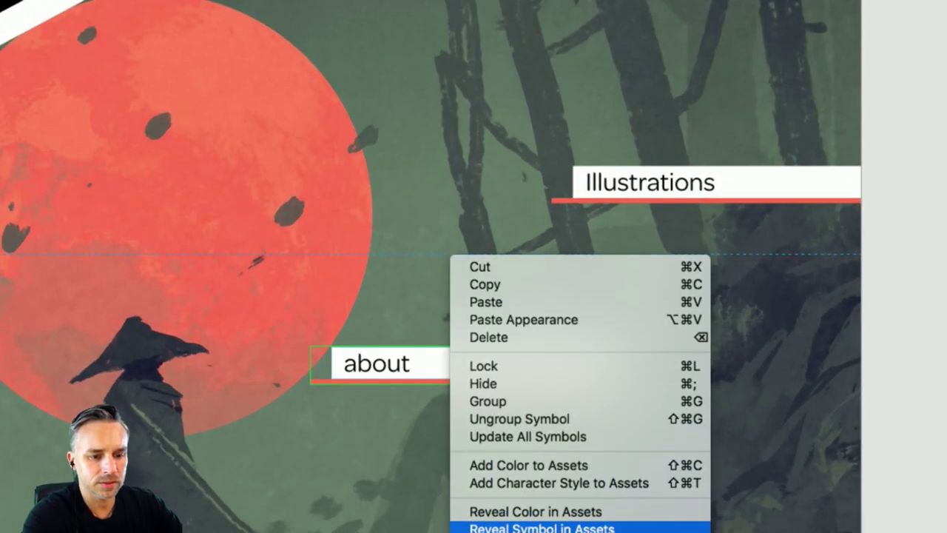
left_click(606, 419)
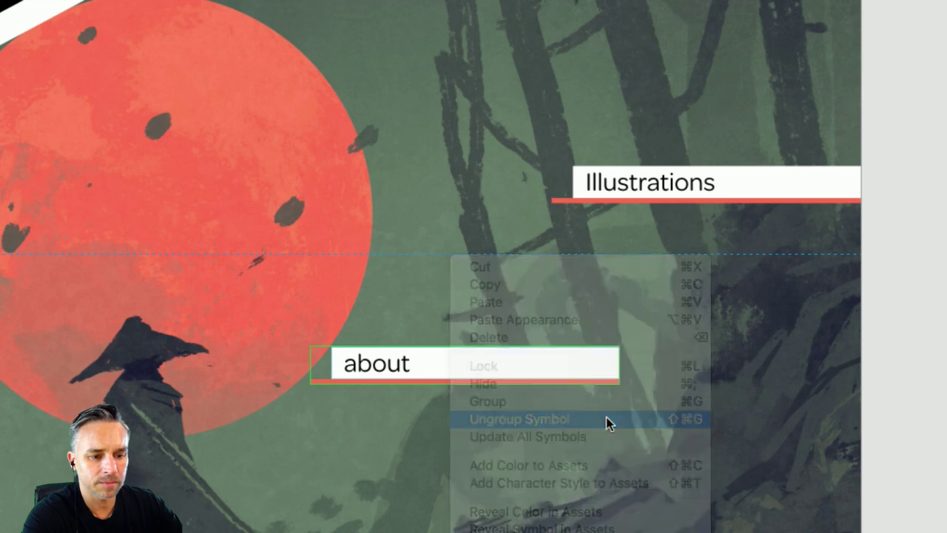
Step: Shift the about text to the box's right end and move the white rectangle left
left_click_drag(357, 366, 544, 369)
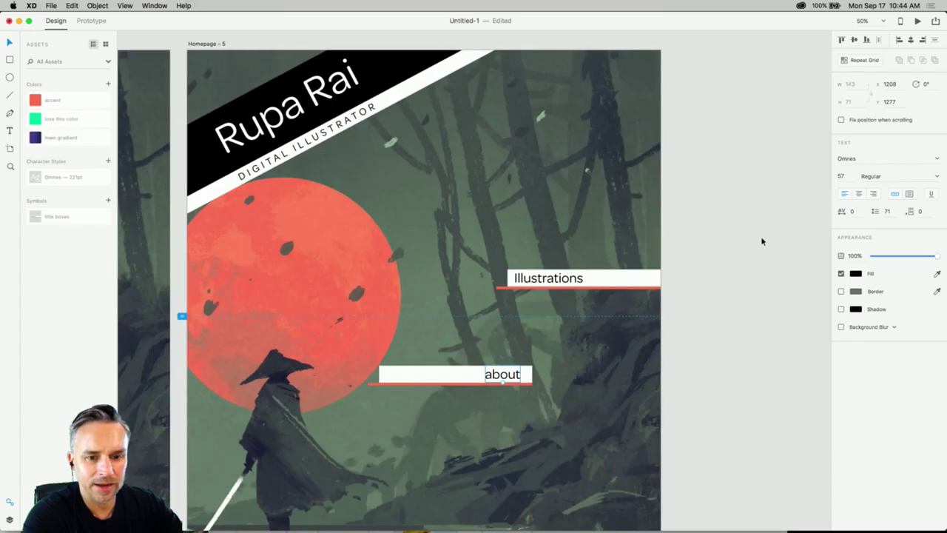
left_click(427, 375)
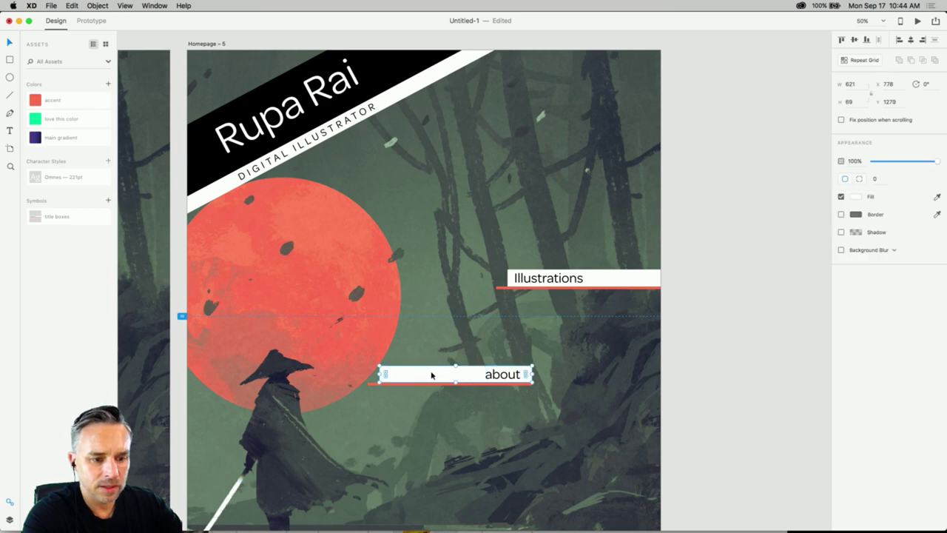
left_click_drag(431, 376, 421, 375)
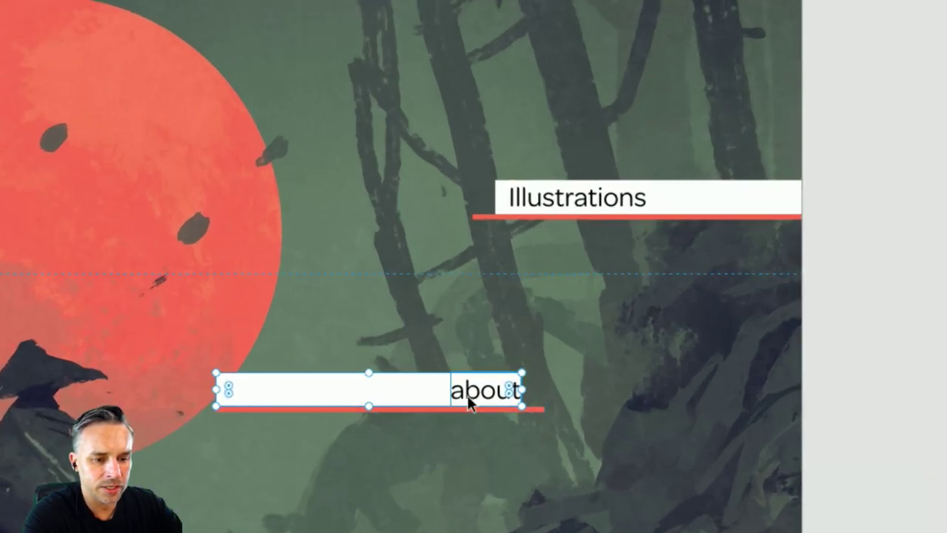
left_click_drag(495, 379, 474, 395)
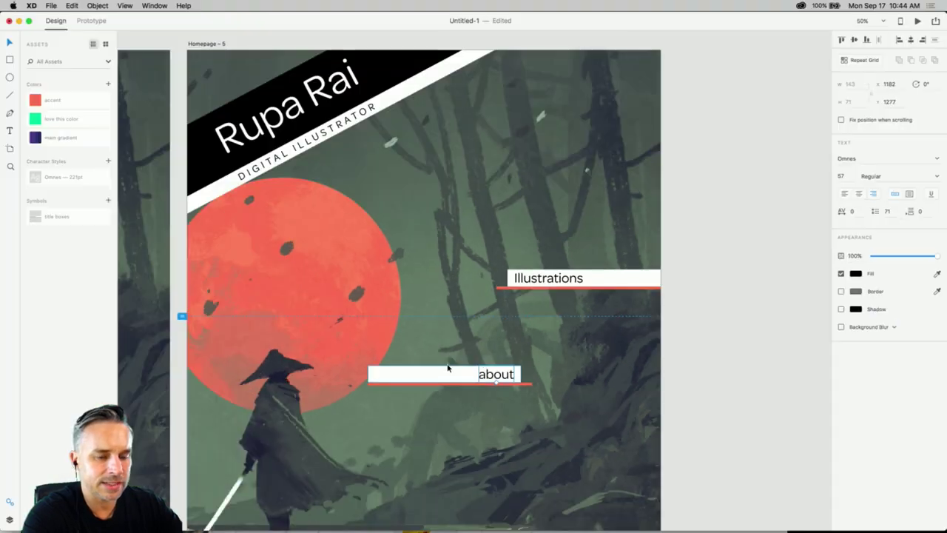
left_click(375, 370)
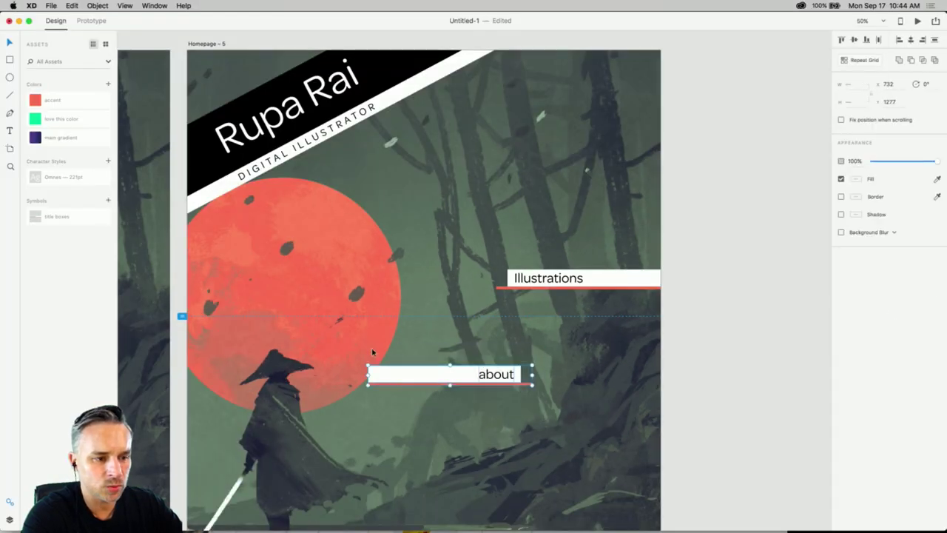
Step: Save the about box as a new symbol and rename 'title boxes' to 'title boxe right'
left_click(108, 202)
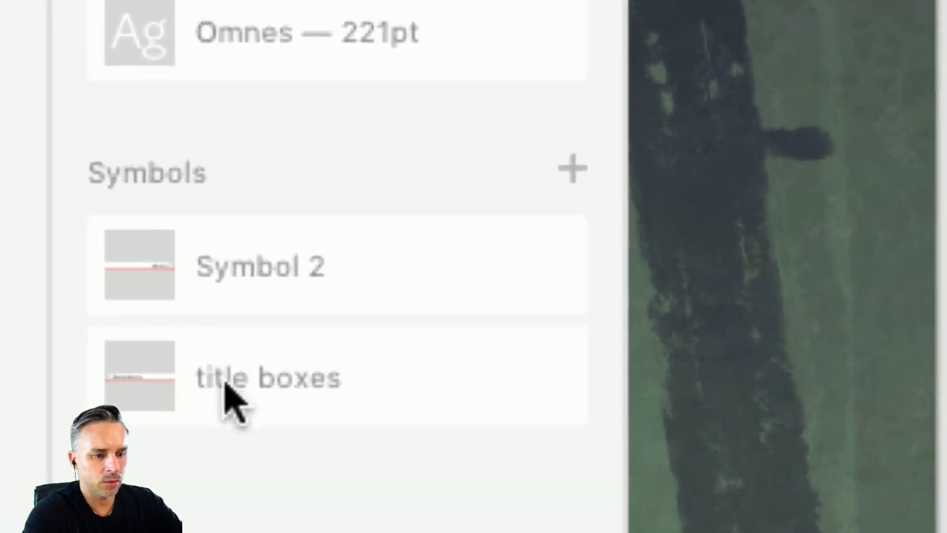
double_click(228, 393)
left_click(345, 380)
key("BackSpace")
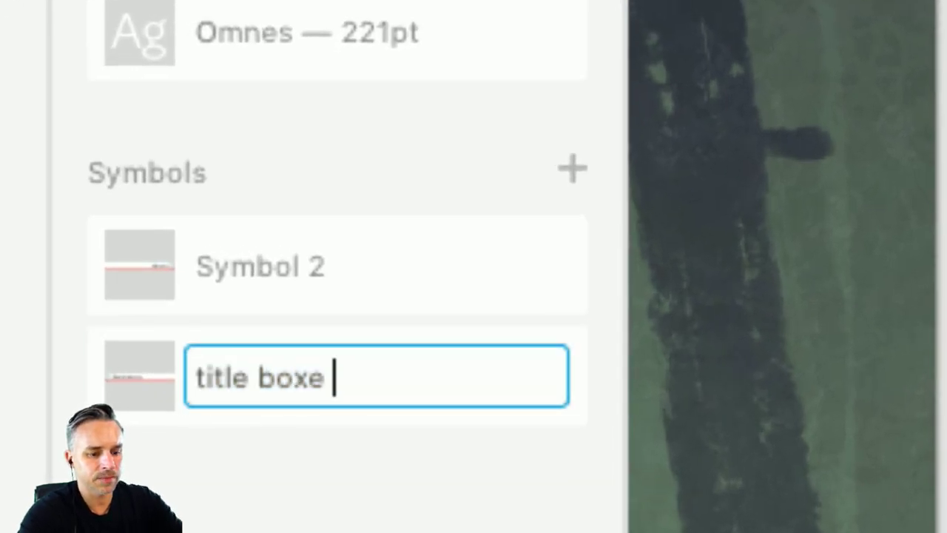
type("right")
key("Return")
Step: Rename Symbol 2 to 'title box left' and drag the about box past the artboard's left edge
left_click(268, 281)
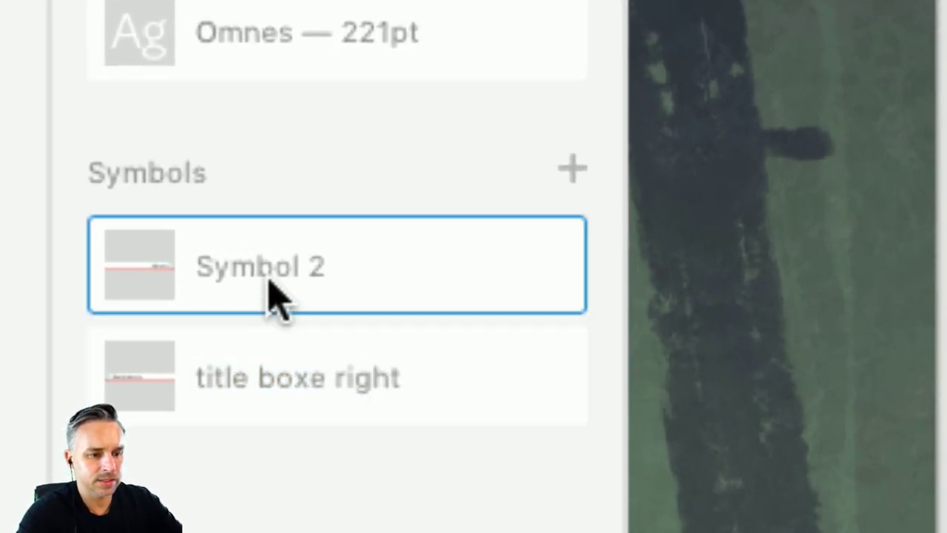
double_click(269, 282)
type("title box")
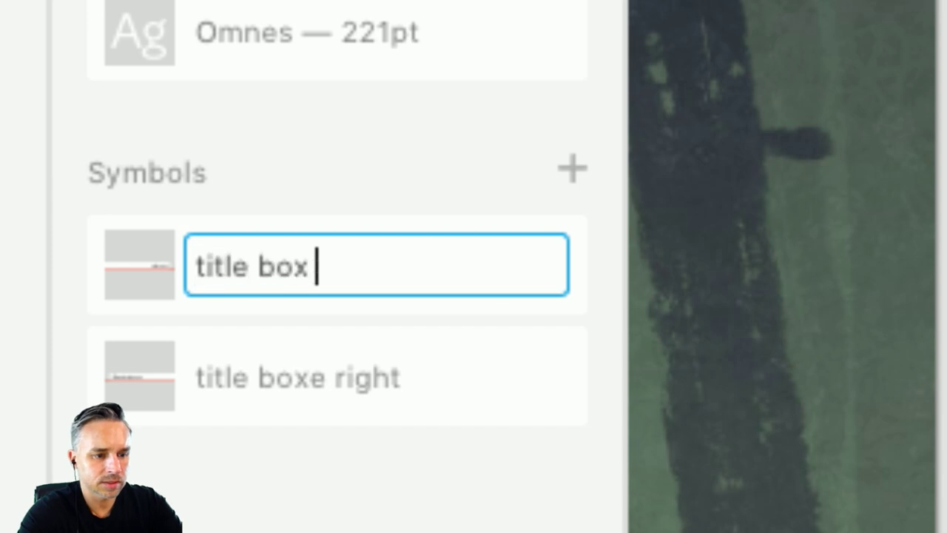
type(" left")
key("Return")
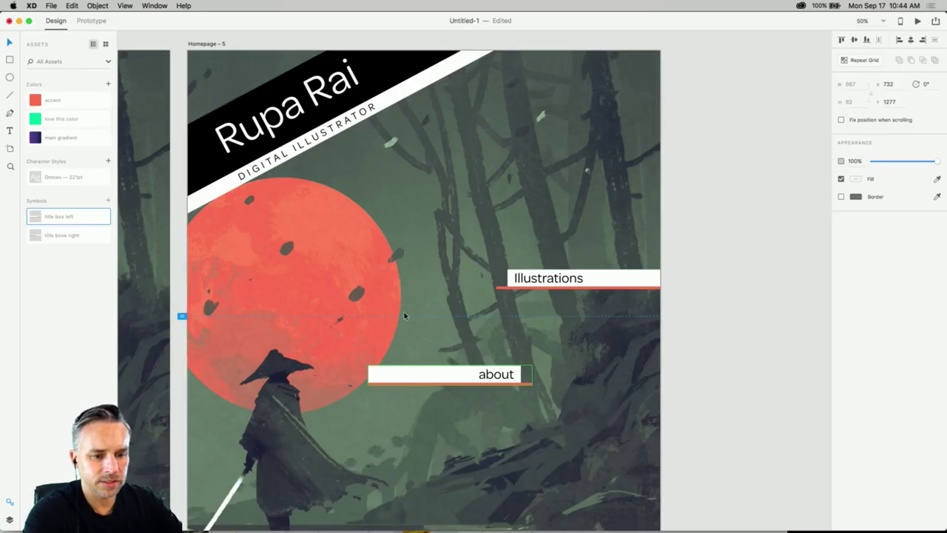
left_click_drag(440, 381, 239, 442)
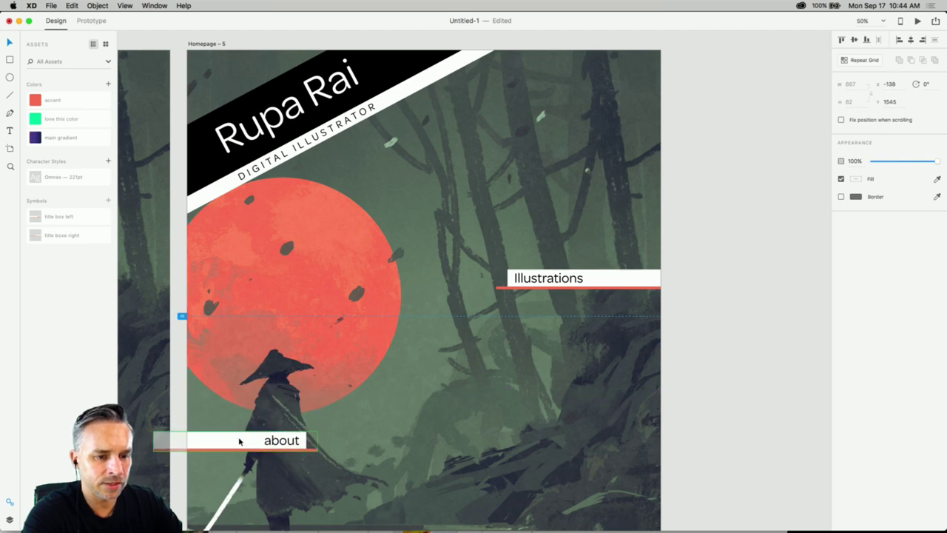
scroll(362, 215, "down", 5)
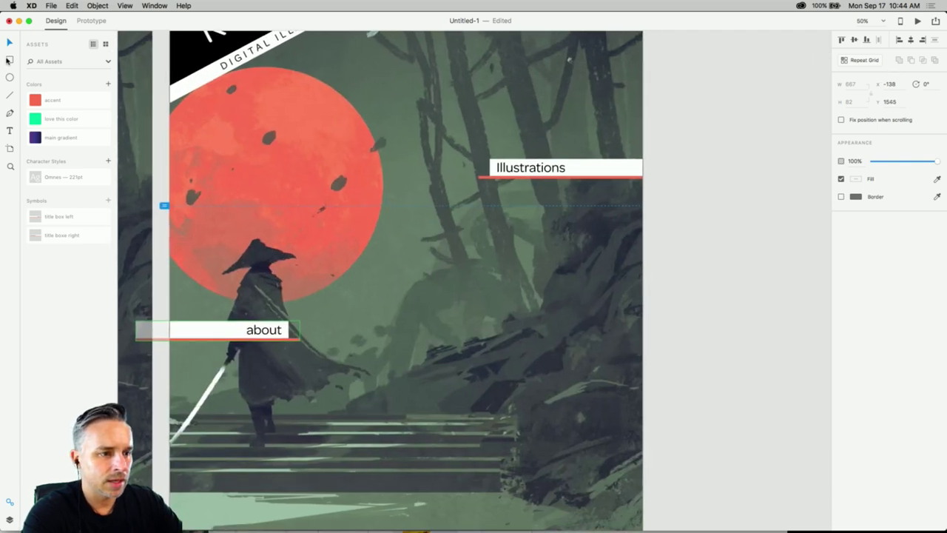
Step: Draw a square over the moon and move it to the artboard's left edge
left_click(8, 60)
mouse_move(180, 193)
left_mouse_down()
mouse_move(279, 282)
mouse_move(334, 287)
left_mouse_up()
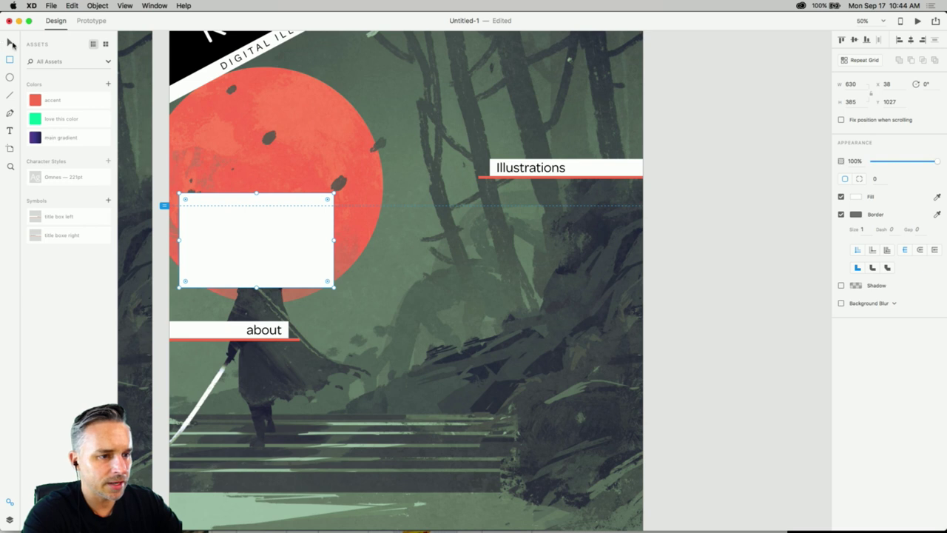
key("Delete")
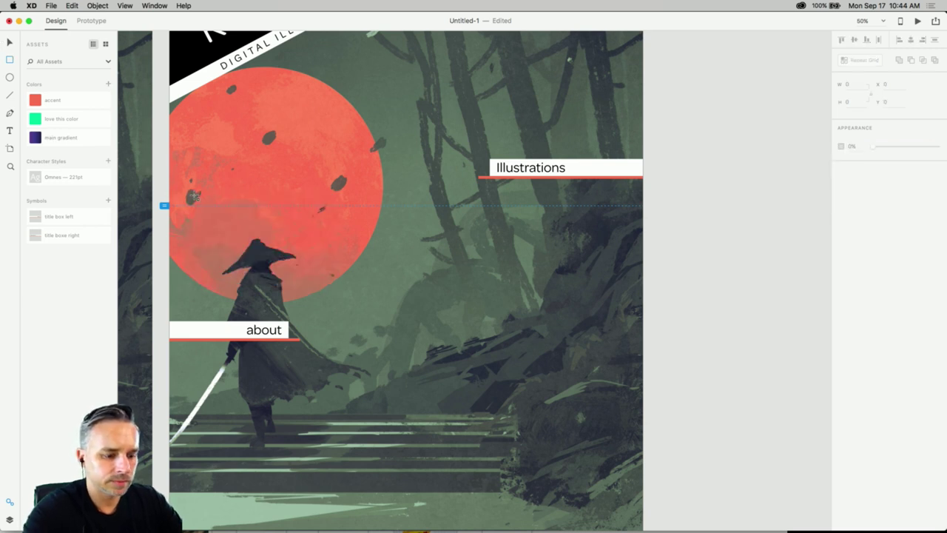
mouse_move(195, 196)
left_mouse_down()
mouse_move(250, 251)
mouse_move(278, 301)
left_mouse_up()
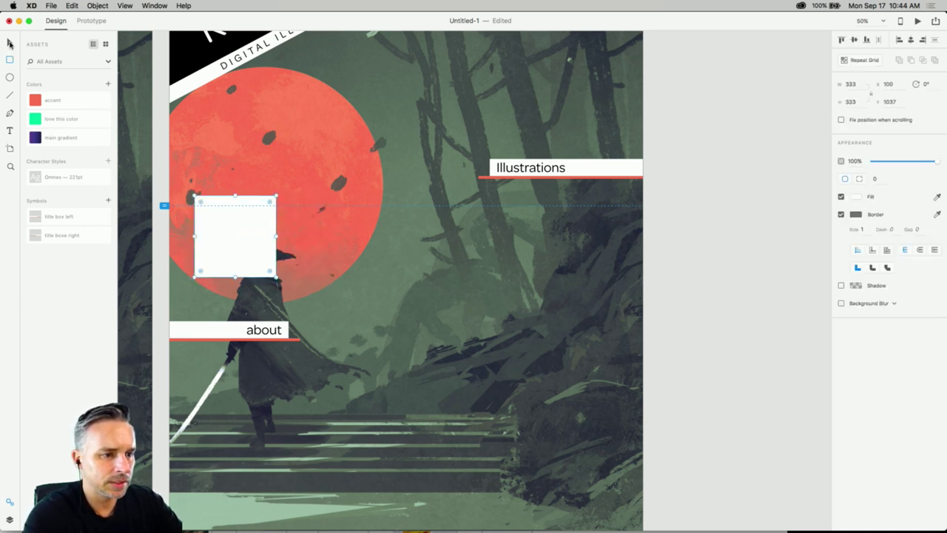
left_click(9, 42)
left_click_drag(248, 239, 643, 264)
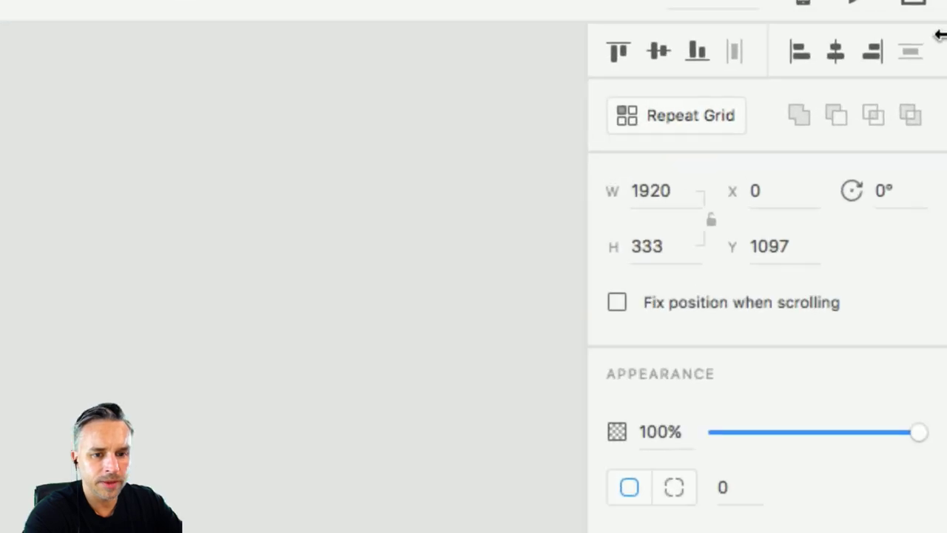
Step: Resize the square to 480 by 480 (width 1920/4) and nudge it up to Y 1011
left_click(678, 191)
type("/")
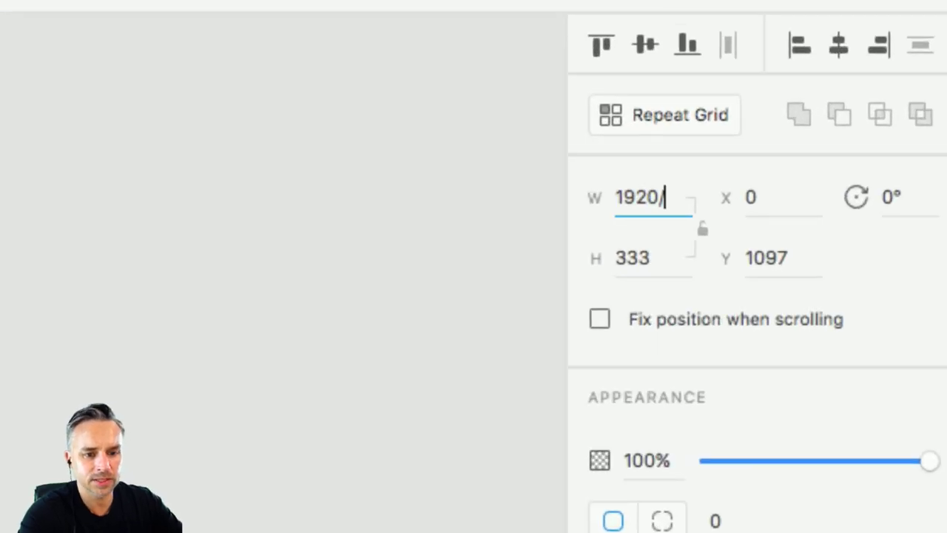
type("4")
key("Return")
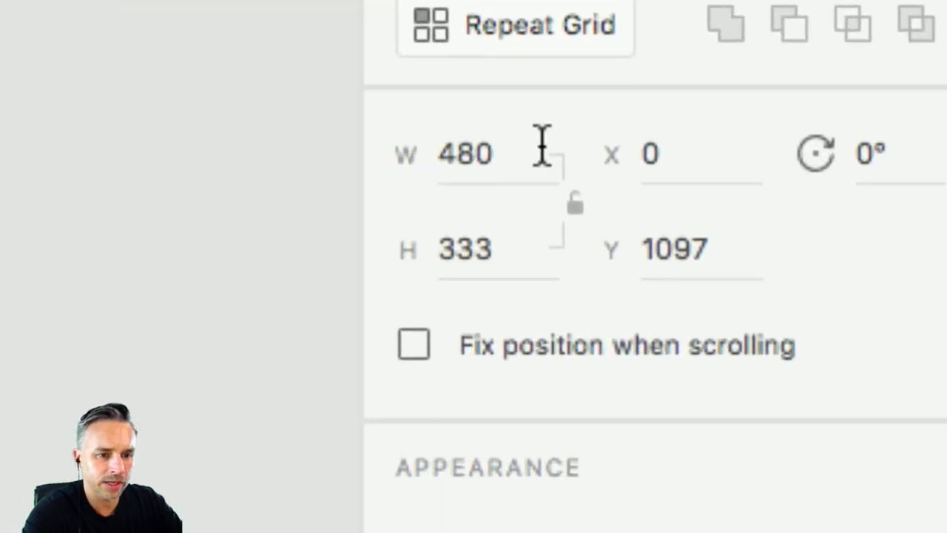
left_click(856, 84)
key("ctrl+c")
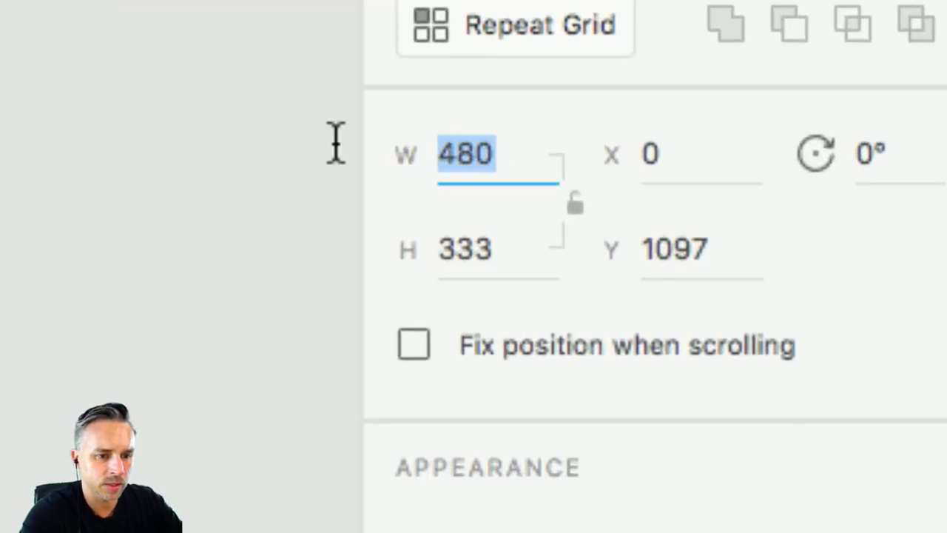
left_click(511, 247)
key("ctrl+v")
key("Return")
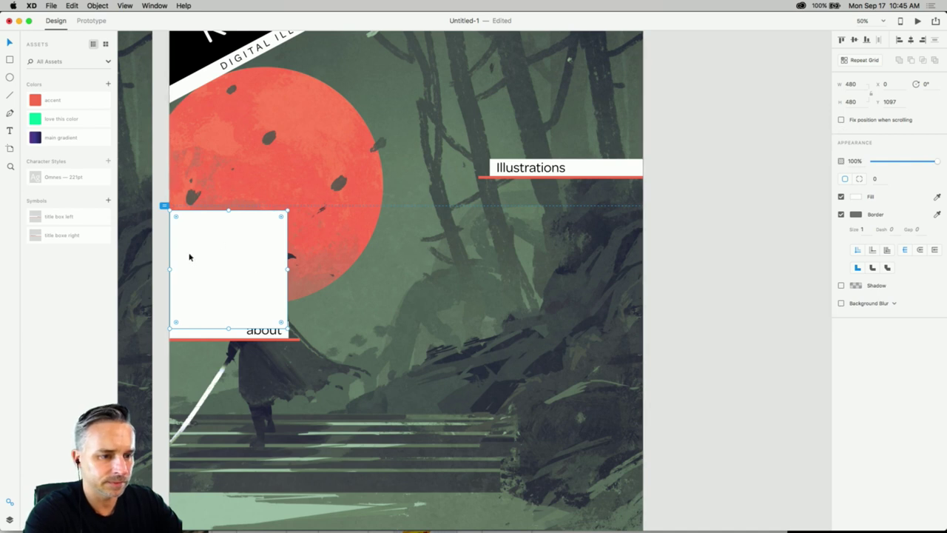
left_click_drag(190, 257, 191, 237)
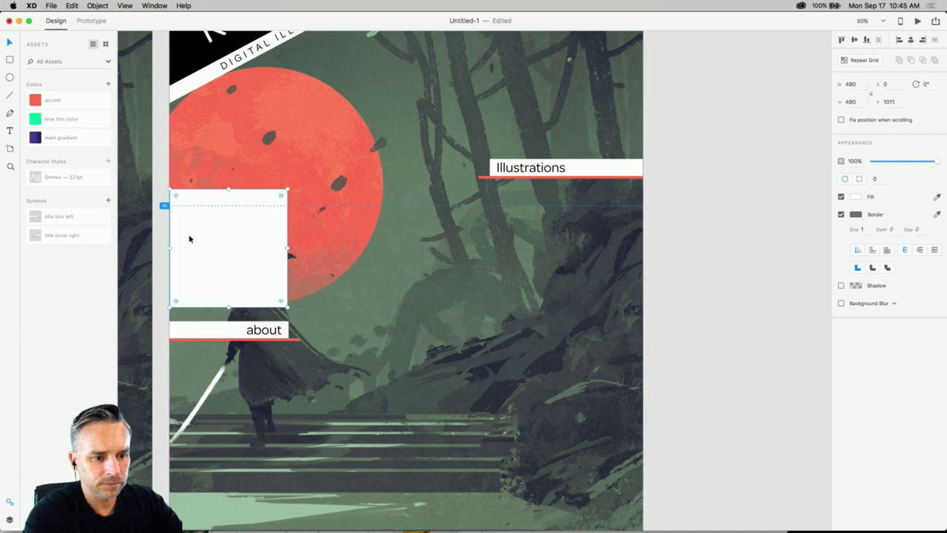
Step: Move the about title further down the page, below the white square
left_click(198, 332)
left_click_drag(199, 332, 199, 430)
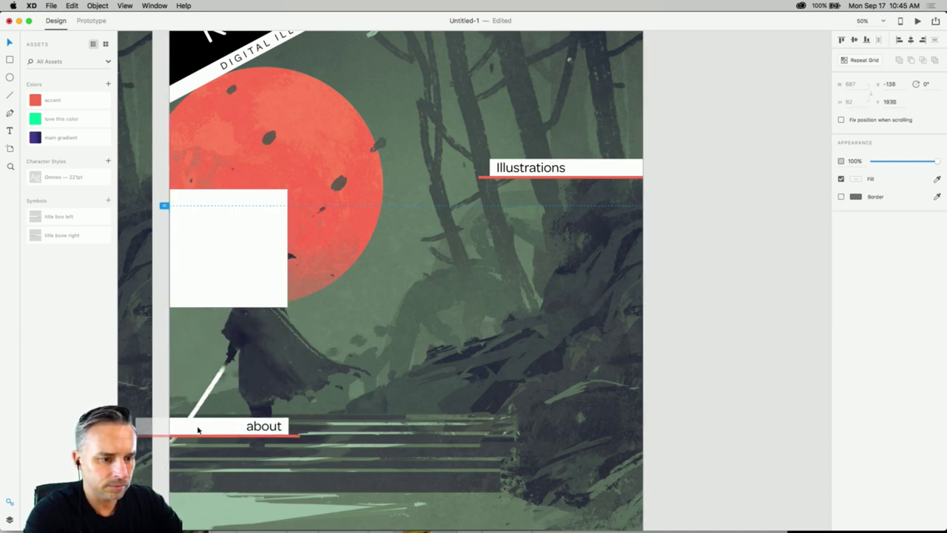
left_click(229, 251)
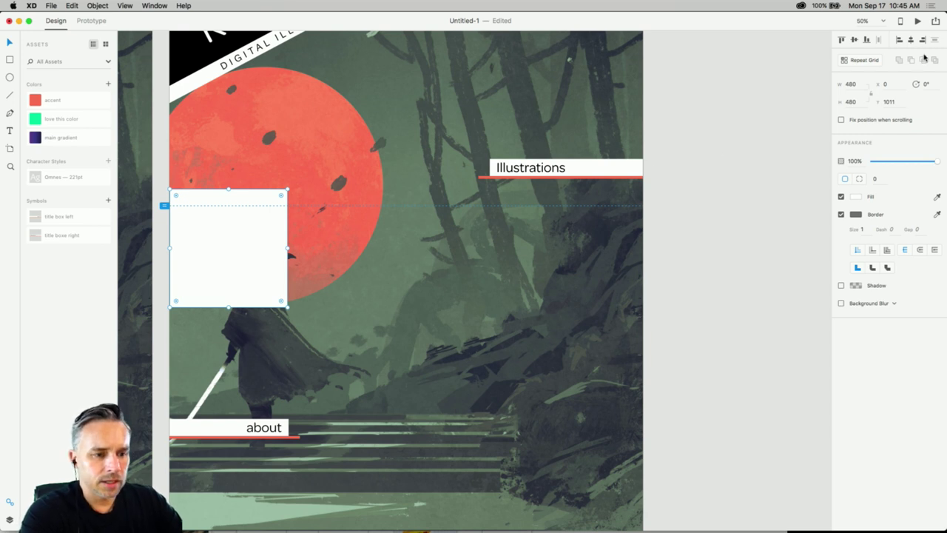
Step: Repeat the square into four columns with zero column gap and no cell borders
key("super+r")
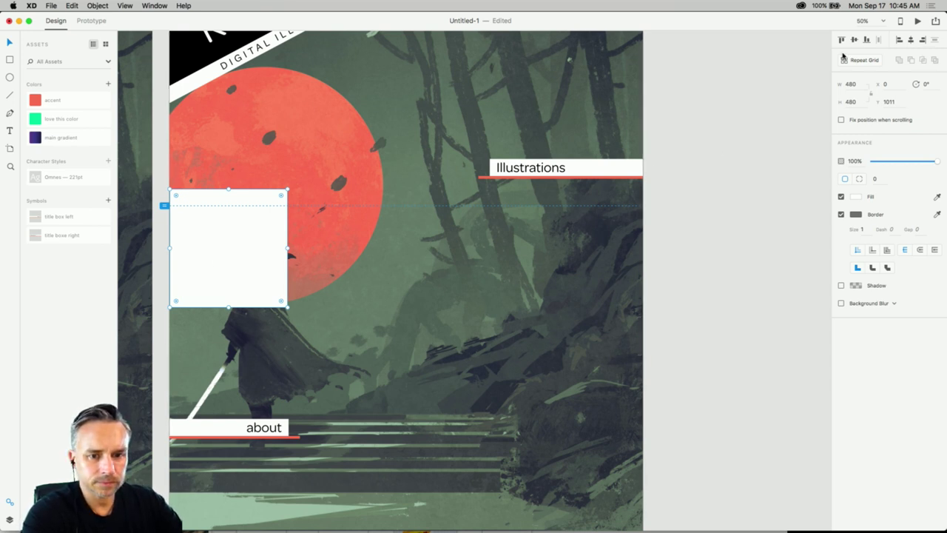
left_click_drag(287, 250, 642, 250)
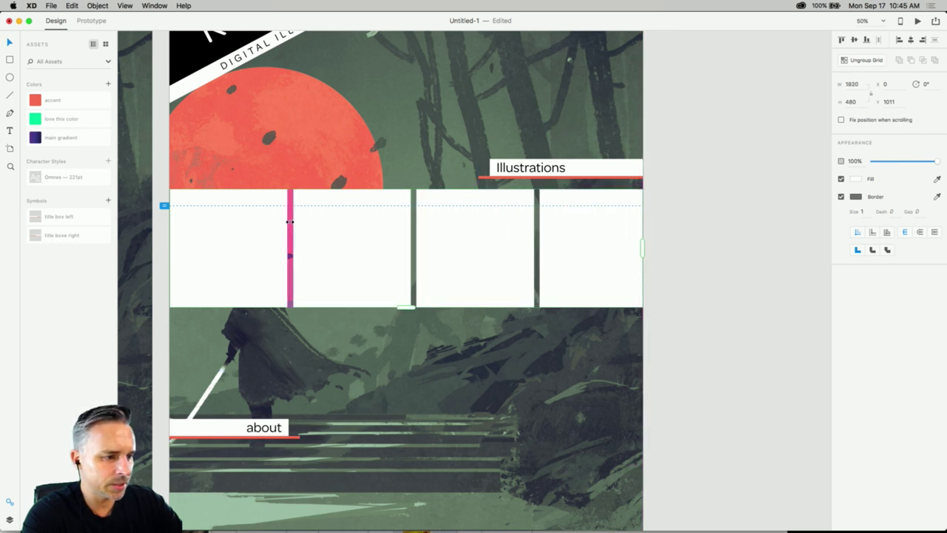
left_click_drag(288, 222, 286, 222)
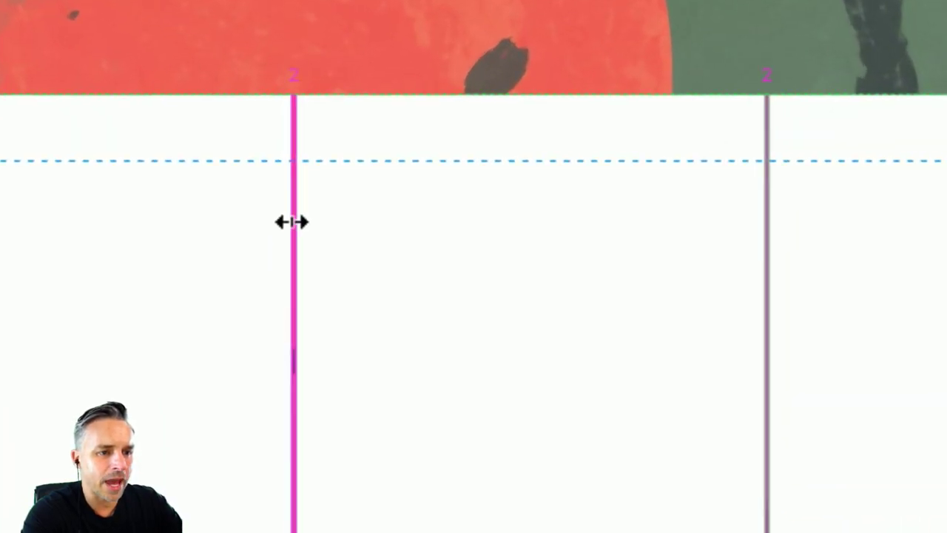
left_click_drag(289, 221, 294, 221)
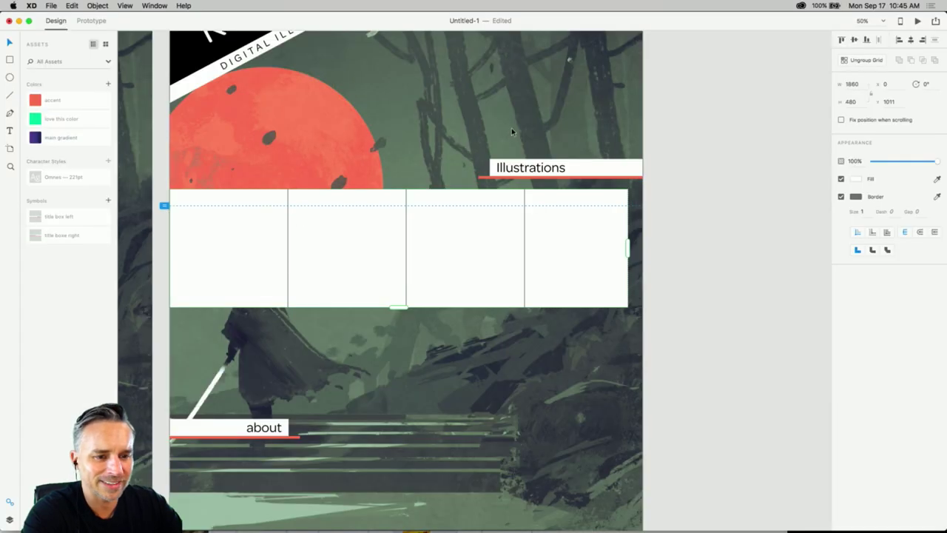
left_click(426, 126)
left_click(342, 232)
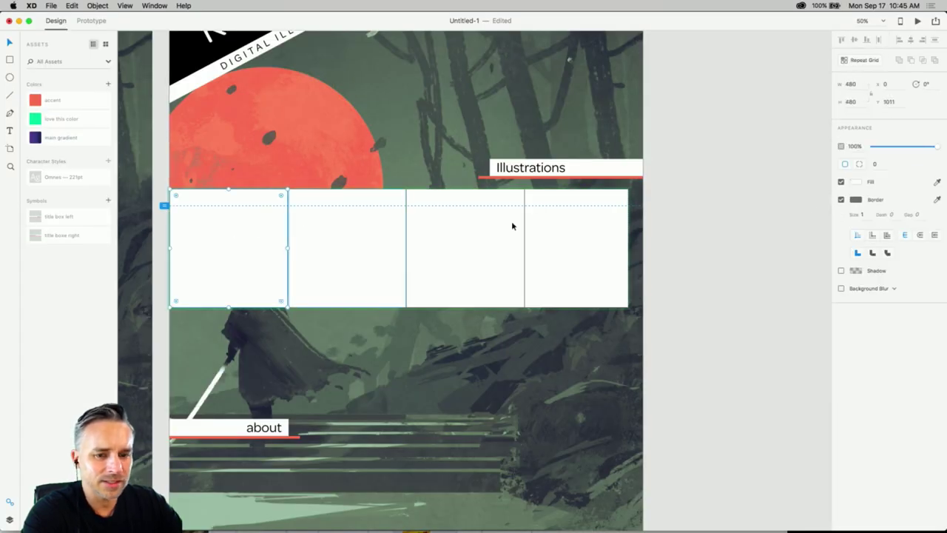
left_click(841, 197)
left_click(723, 210)
Step: Widen the grid to the artboard's right edge and add a second row with zero row gap
left_click(286, 214)
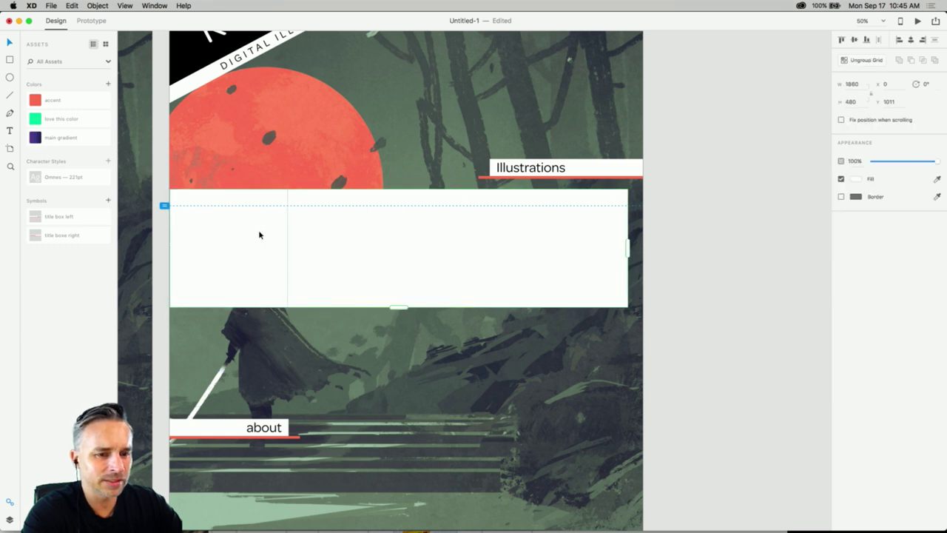
mouse_move(627, 248)
left_mouse_down()
mouse_move(654, 248)
mouse_move(644, 248)
left_mouse_up()
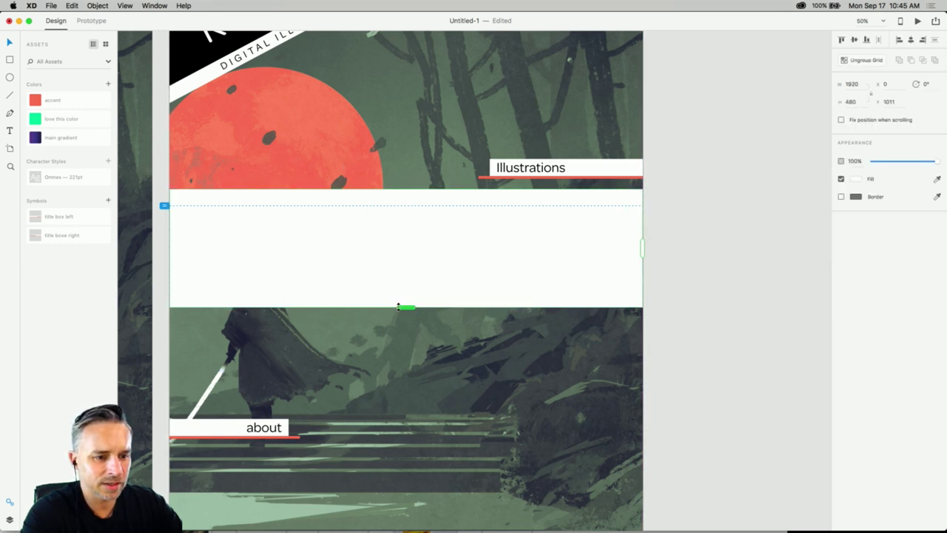
left_click_drag(405, 307, 395, 410)
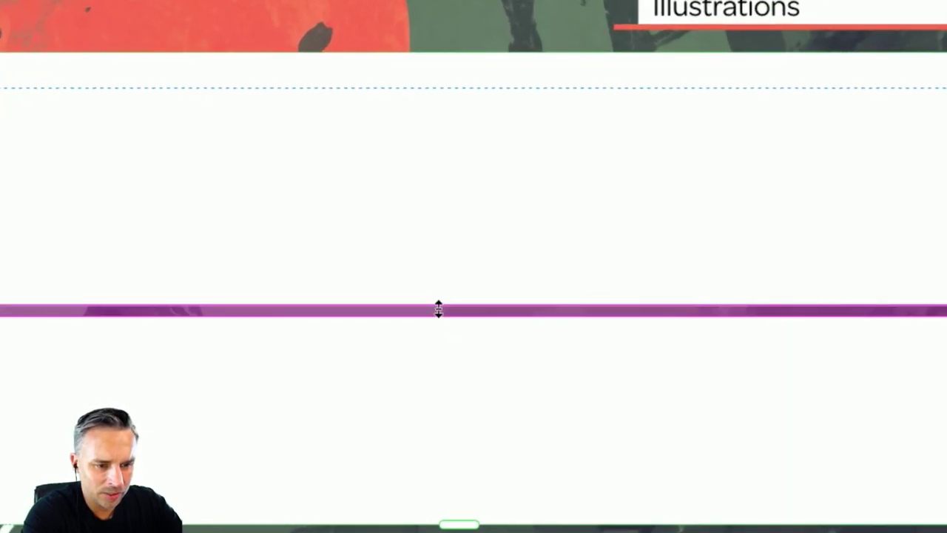
left_click_drag(439, 309, 439, 304)
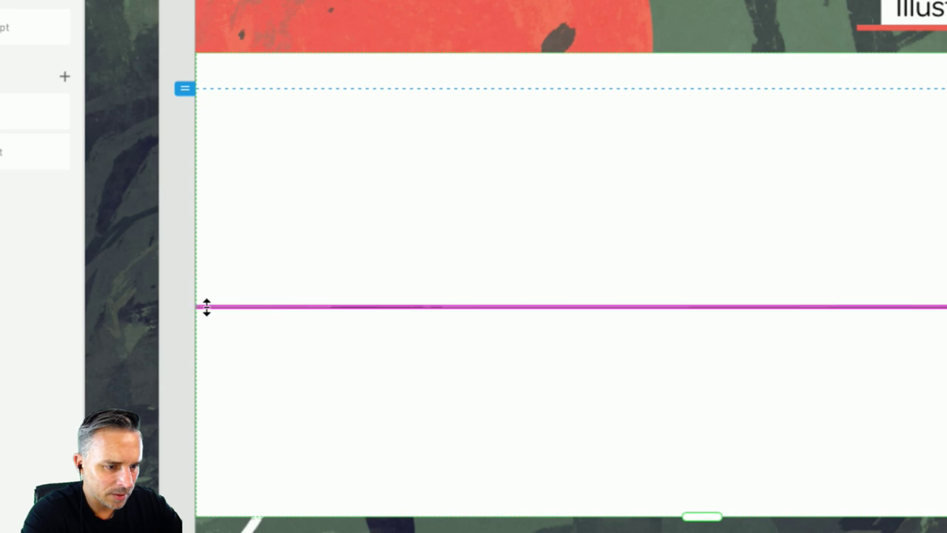
left_click_drag(214, 307, 214, 304)
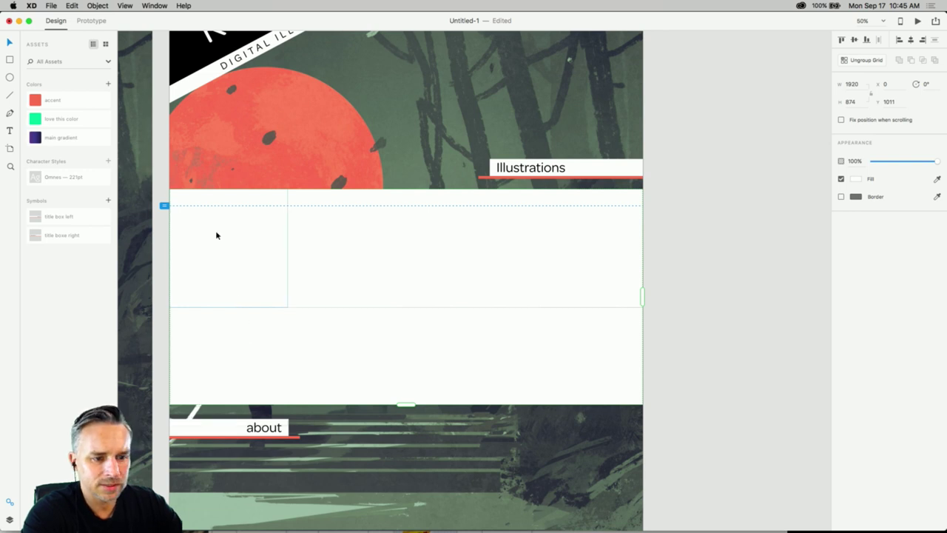
double_click(217, 235)
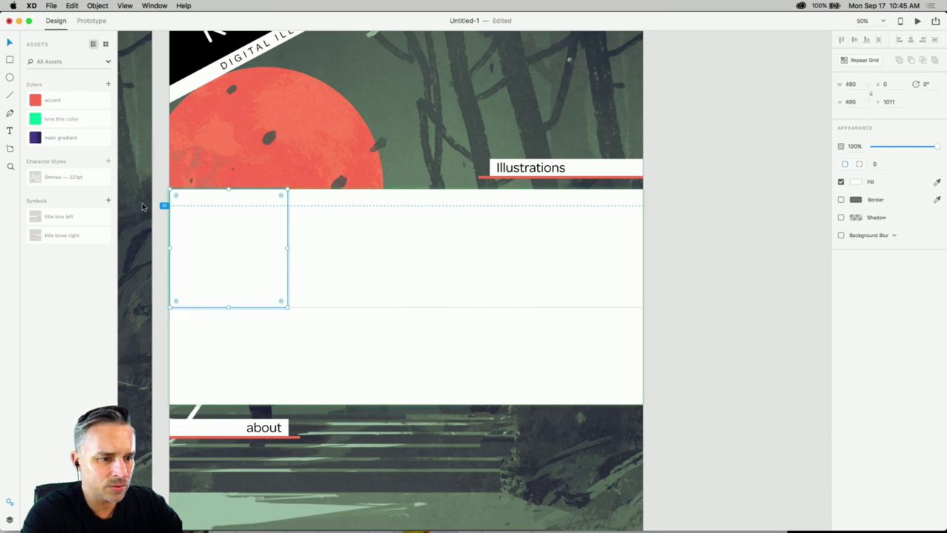
key("Escape")
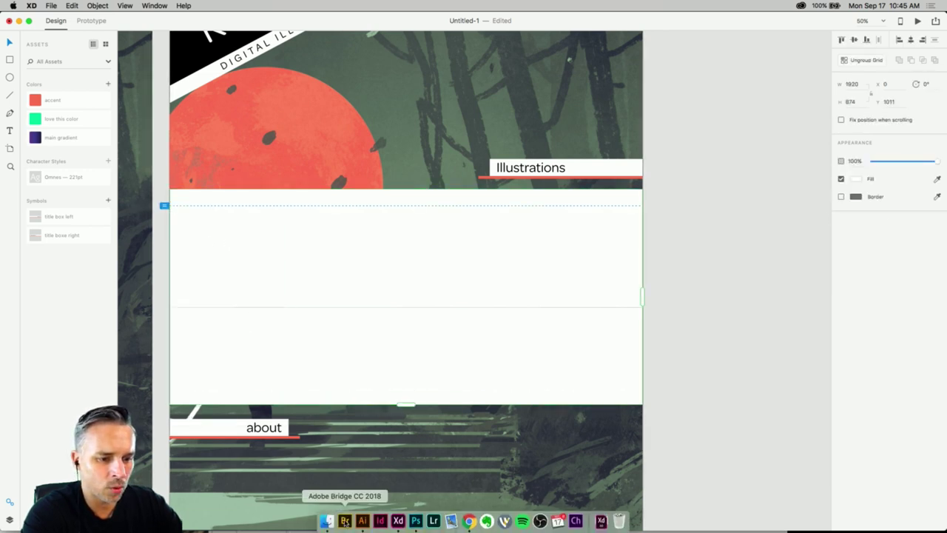
Step: Fill the grid cells with all the portfolio images from the Assets folder
left_click(334, 521)
left_click_drag(289, 268, 418, 275)
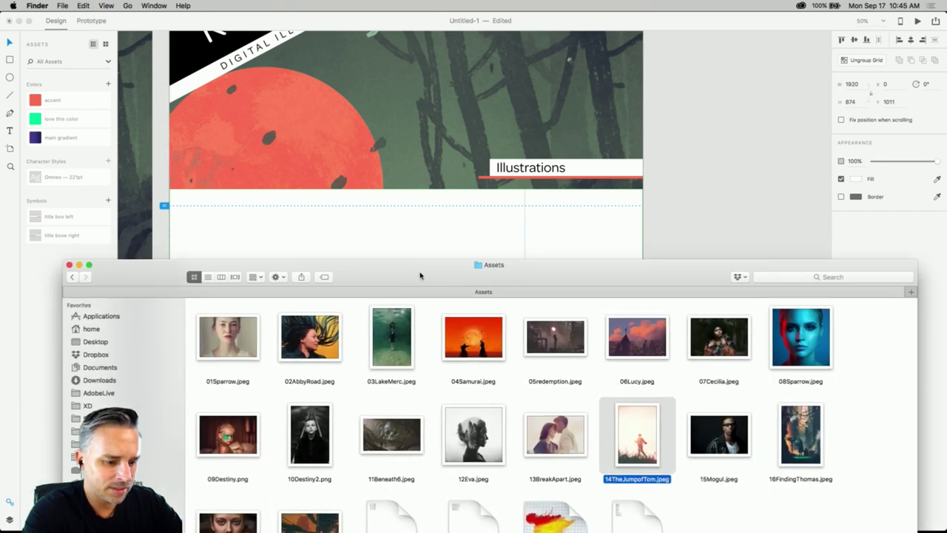
key("super+a")
left_click_drag(141, 274, 527, 323)
left_click_drag(563, 356, 262, 251)
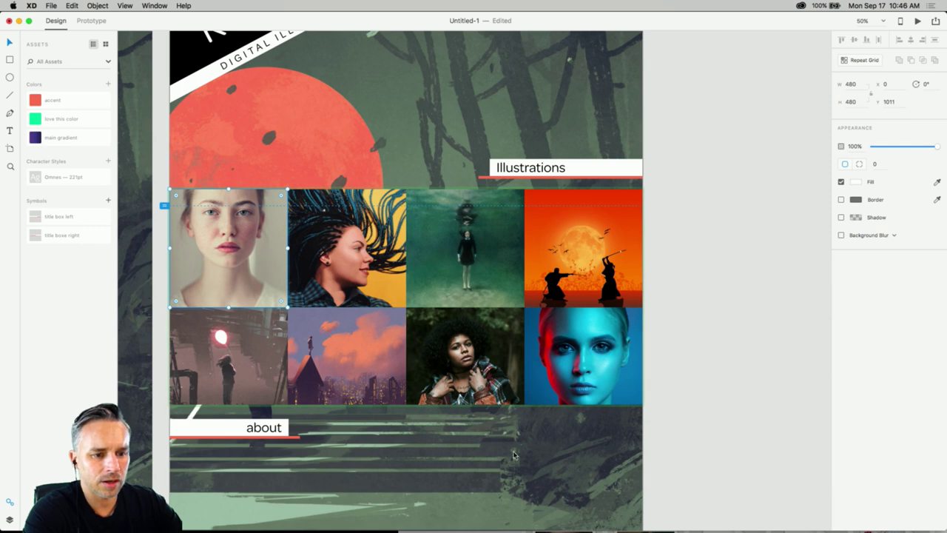
key("Escape")
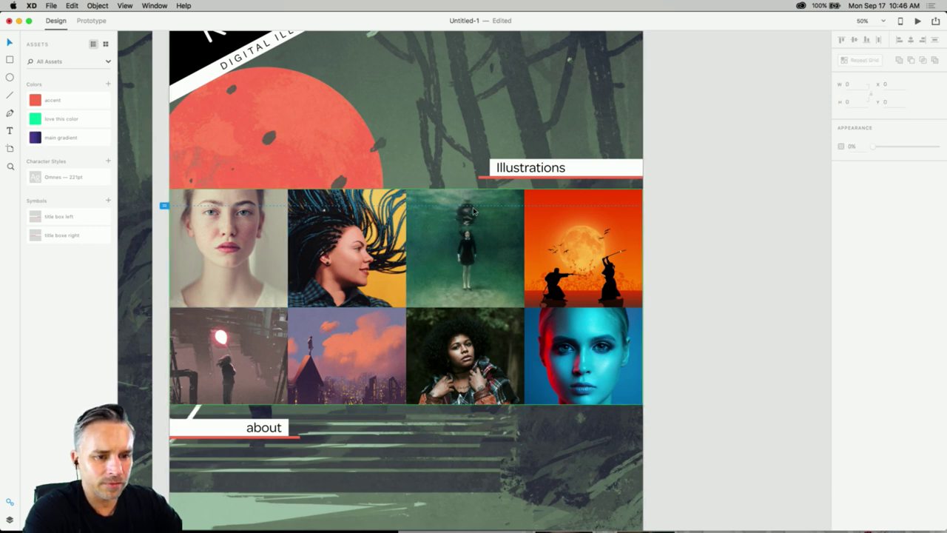
Step: Shift the photo grid up, make it 958 px tall, and move the about title below it
left_click_drag(474, 211, 364, 194)
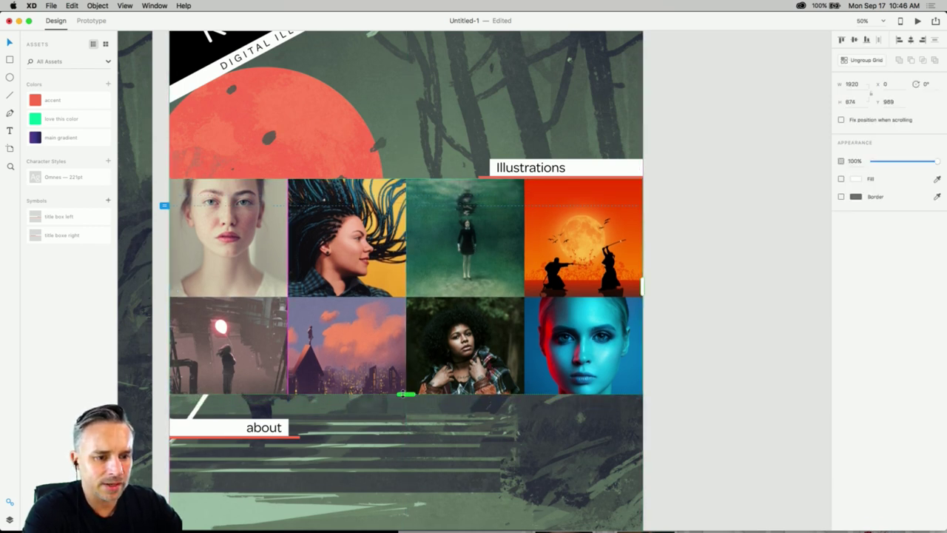
left_click_drag(406, 394, 406, 415)
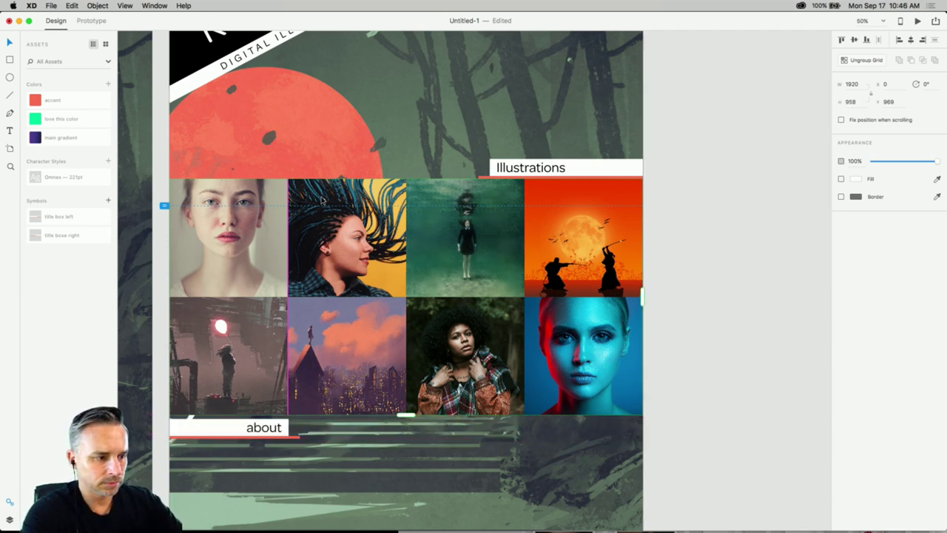
left_click_drag(372, 478, 201, 498)
left_click_drag(336, 458, 352, 264)
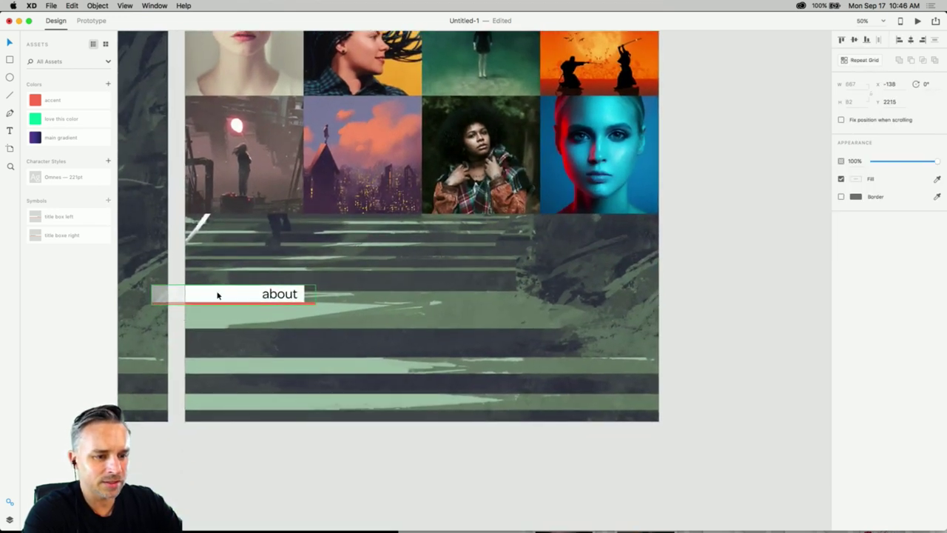
Step: Stretch the Homepage – 5 artboard down to a height of 3902 px
left_click(357, 370)
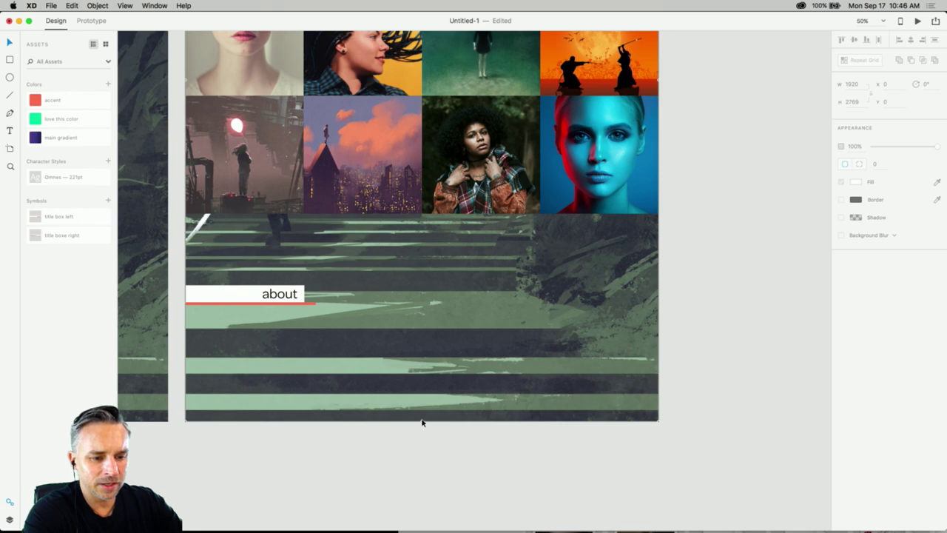
scroll(406, 320, "up", 10)
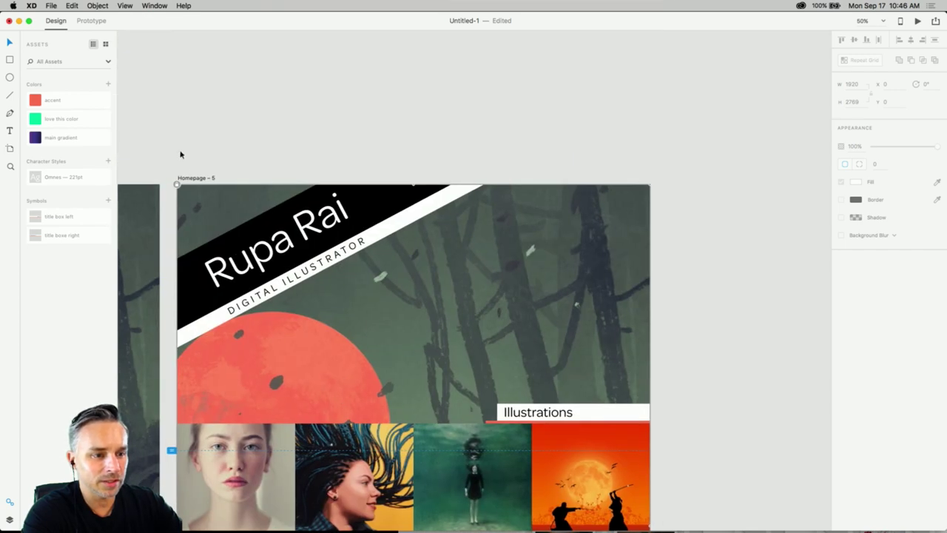
left_click(189, 179)
scroll(330, 317, "down", 15)
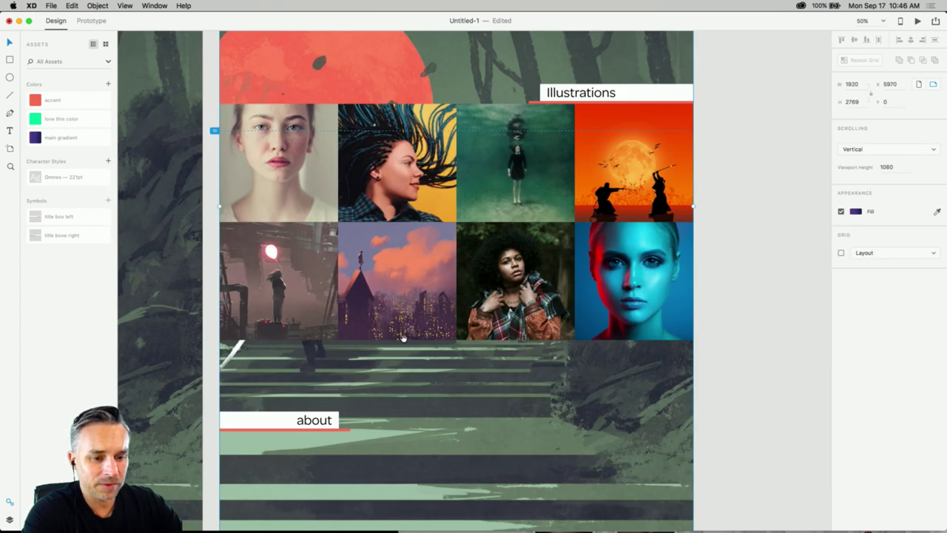
left_click_drag(397, 236, 397, 515)
scroll(231, 131, "up", 10)
scroll(281, 333, "left", 2)
left_click_drag(319, 198, 329, 453)
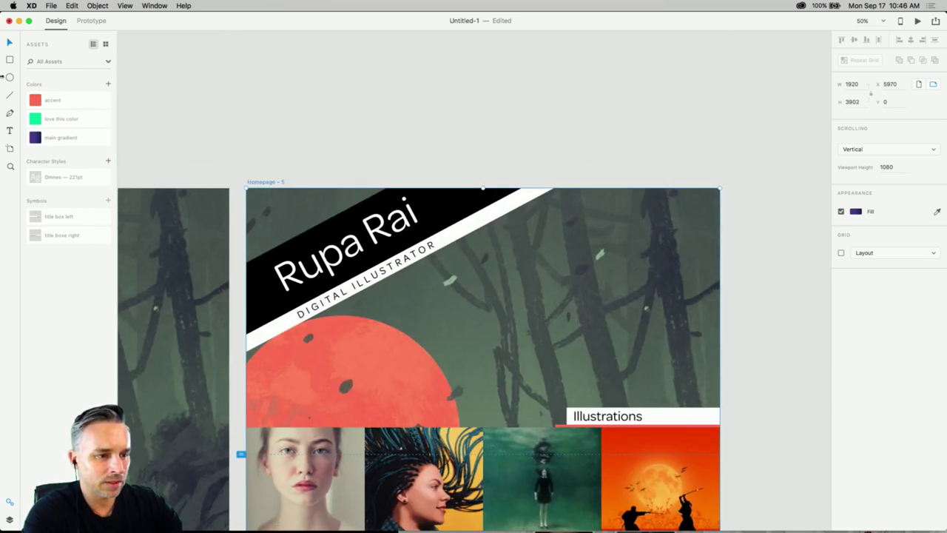
left_click(9, 520)
Step: Shorten the AdobeStock forest background to about 1920×1061 so it ends behind the photo grid
double_click(53, 51)
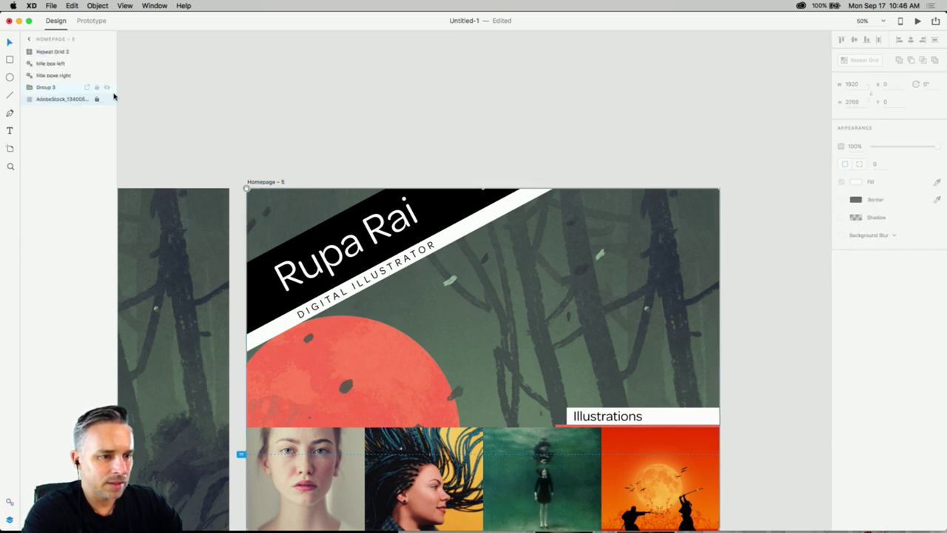
left_click(98, 100)
left_click(289, 114)
scroll(417, 362, "down", 10)
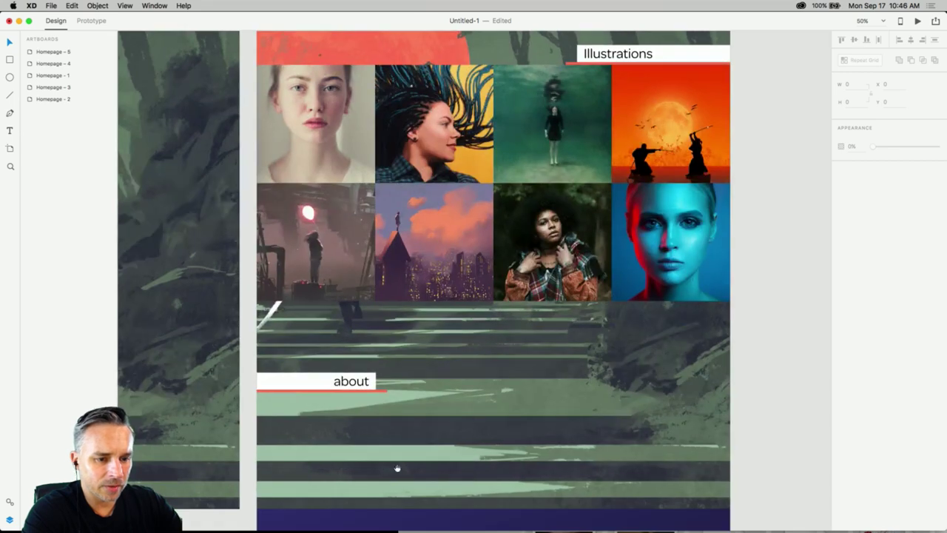
left_click(478, 209)
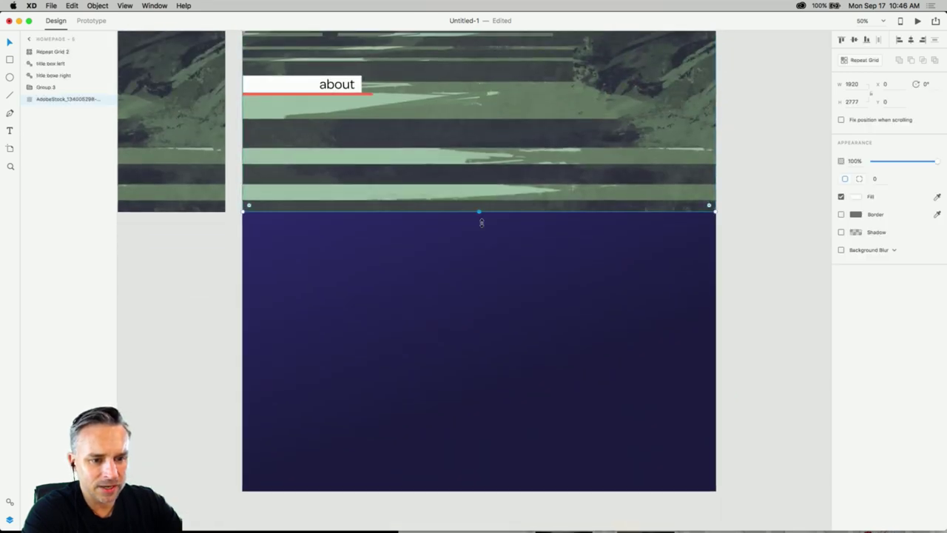
left_click_drag(480, 216, 501, 211)
scroll(425, 222, "up", 5)
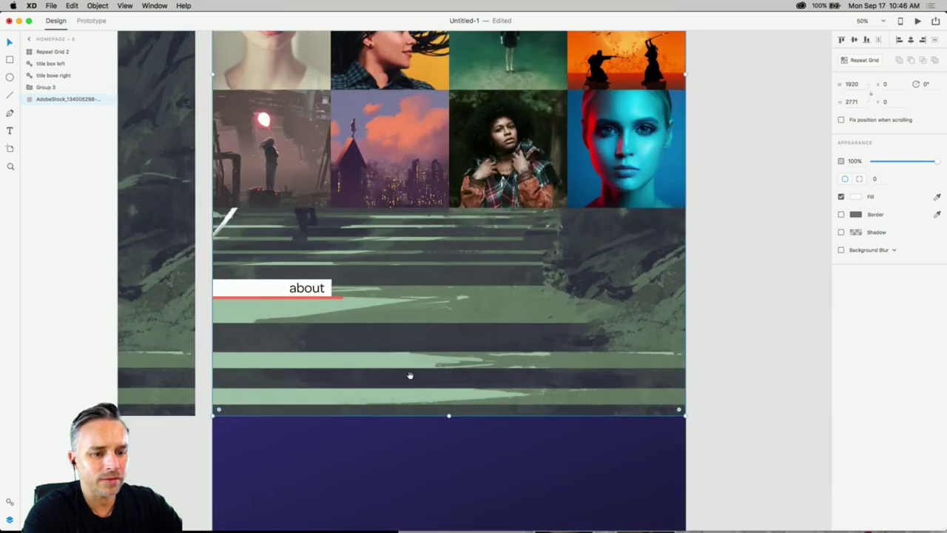
left_click_drag(448, 417, 448, 245)
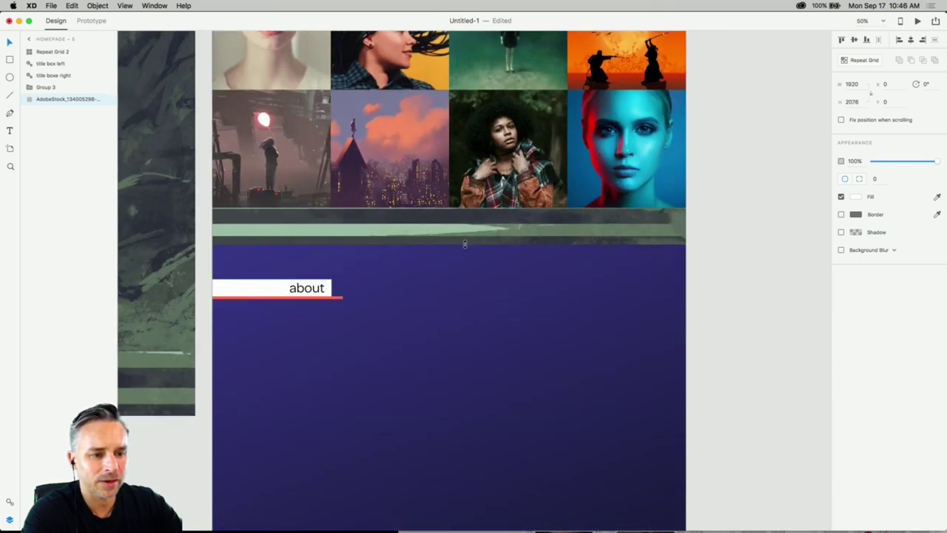
scroll(437, 311, "up", 4)
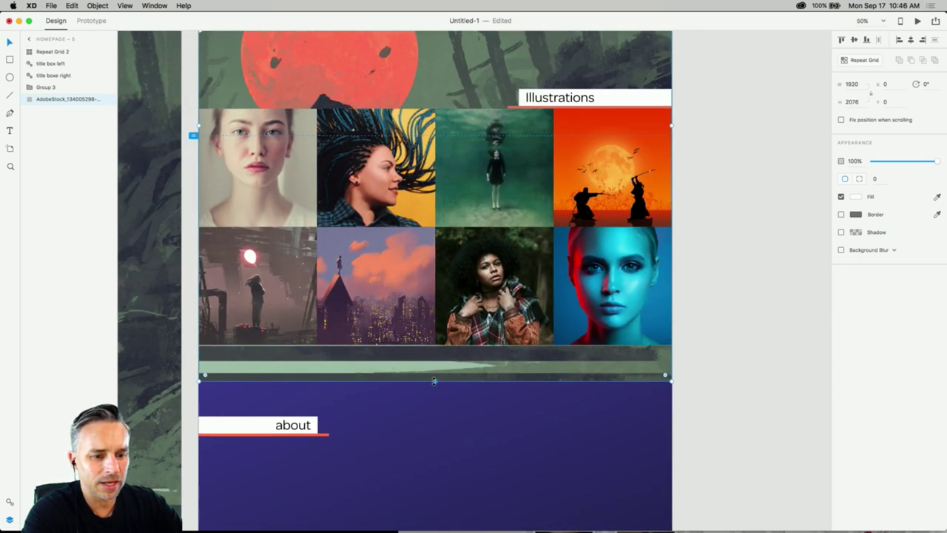
left_click_drag(434, 381, 422, 133)
scroll(398, 239, "up", 6)
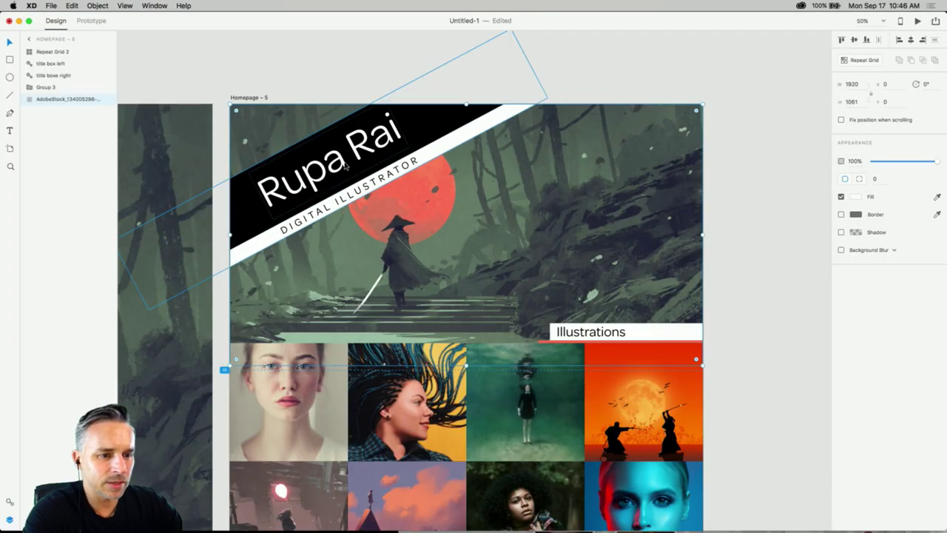
Step: Turn on Fix position when scrolling for the AdobeStock forest background image
left_click(268, 63)
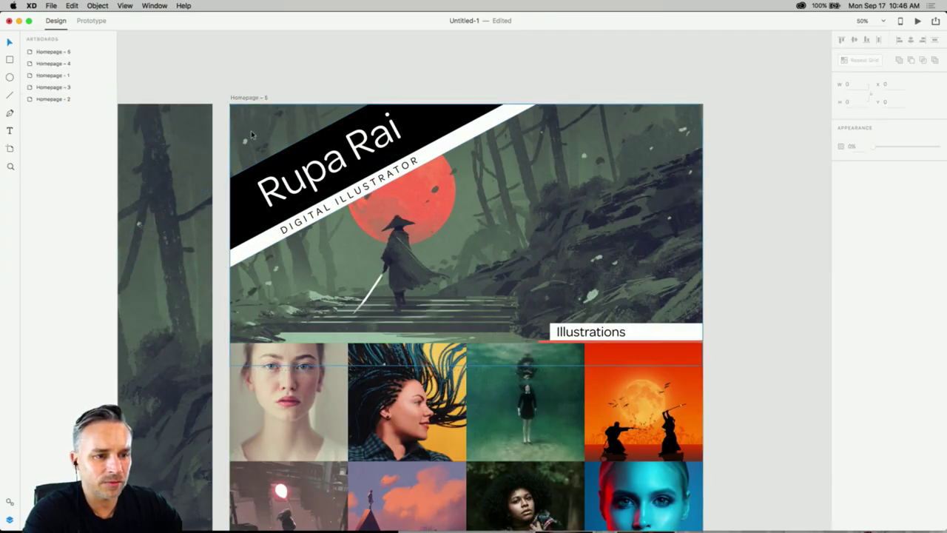
left_click(251, 133)
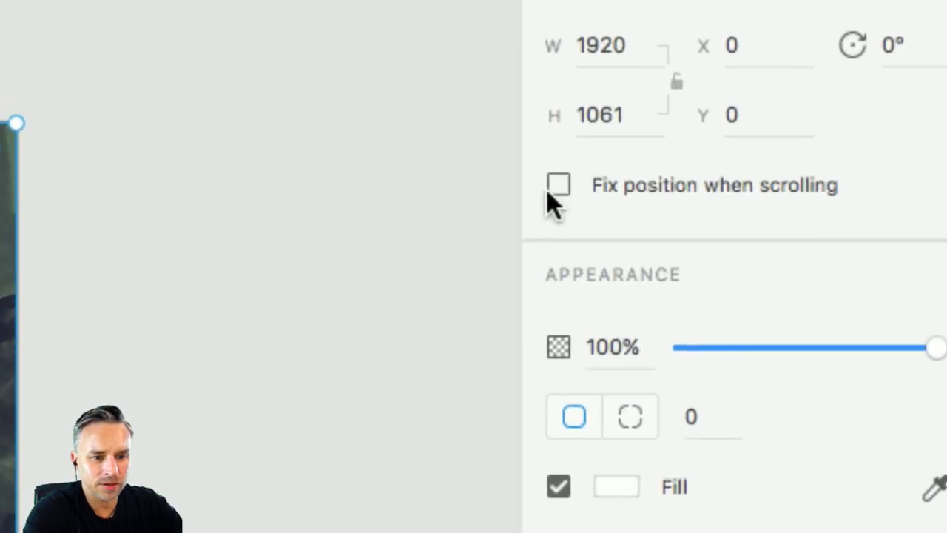
left_click(556, 187)
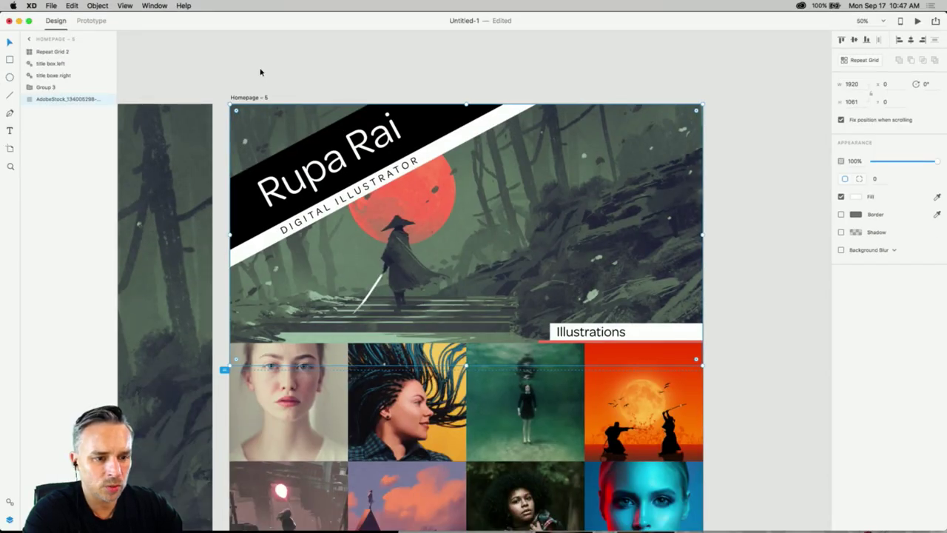
left_click(262, 51)
scroll(463, 213, "down", 8)
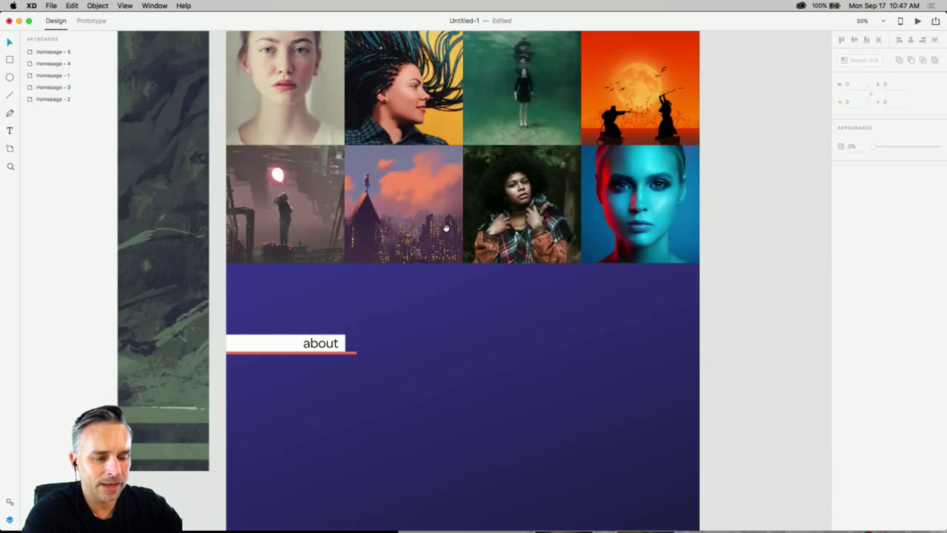
scroll(481, 268, "down", 1)
scroll(315, 358, "down", 10)
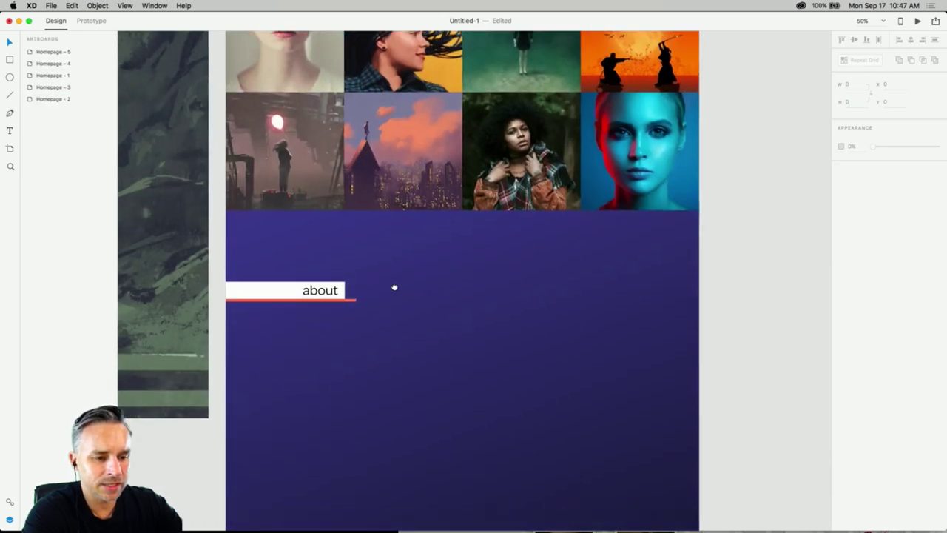
Step: Draw a text area in the About section and copy the bio paragraph from Notes
left_click(9, 131)
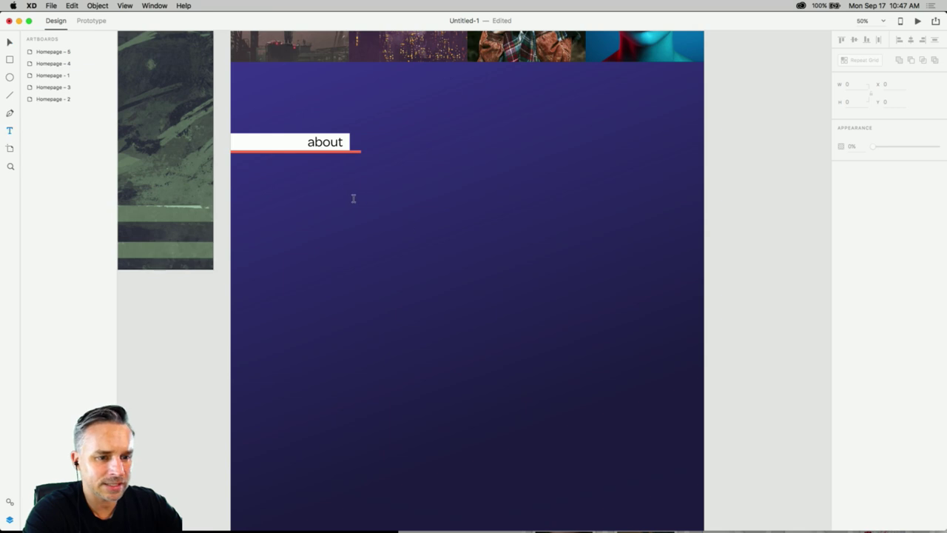
left_click_drag(398, 173, 627, 344)
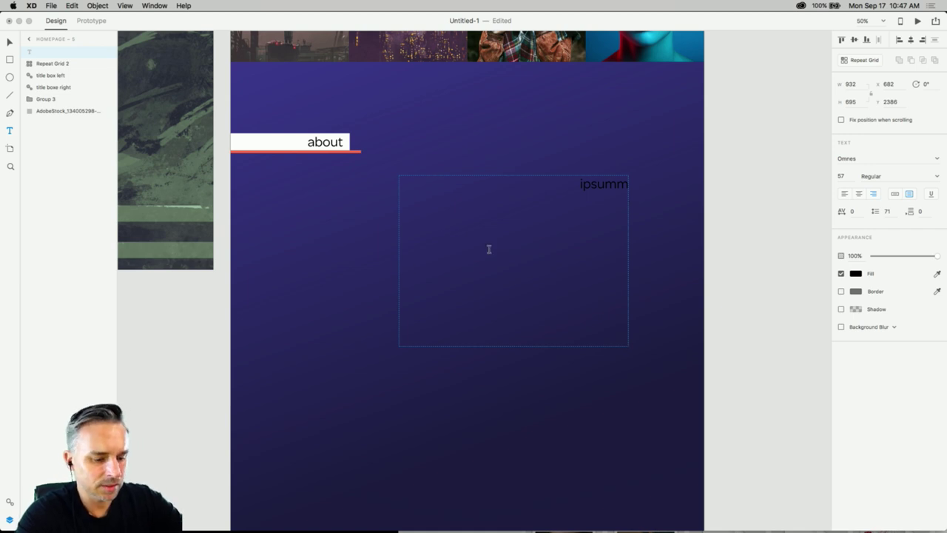
key("super+space")
type("text")
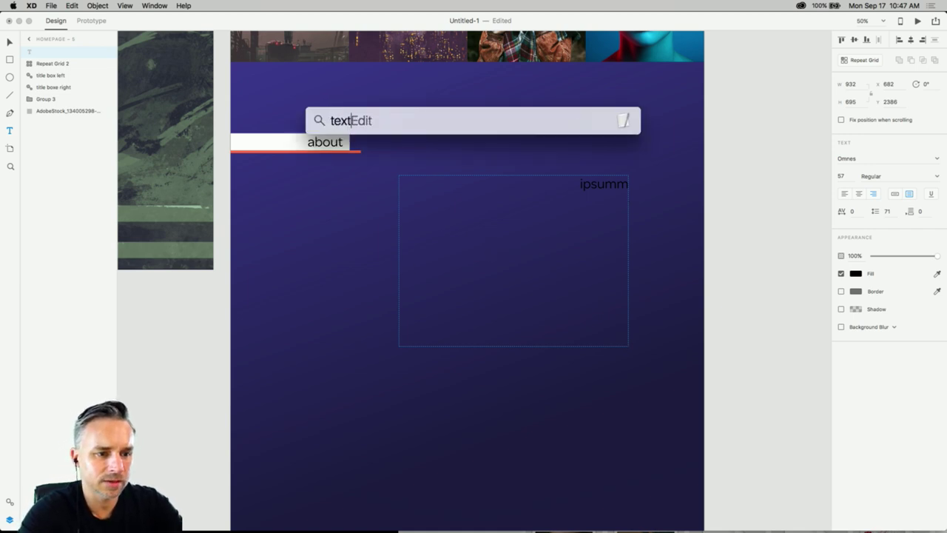
type(" e")
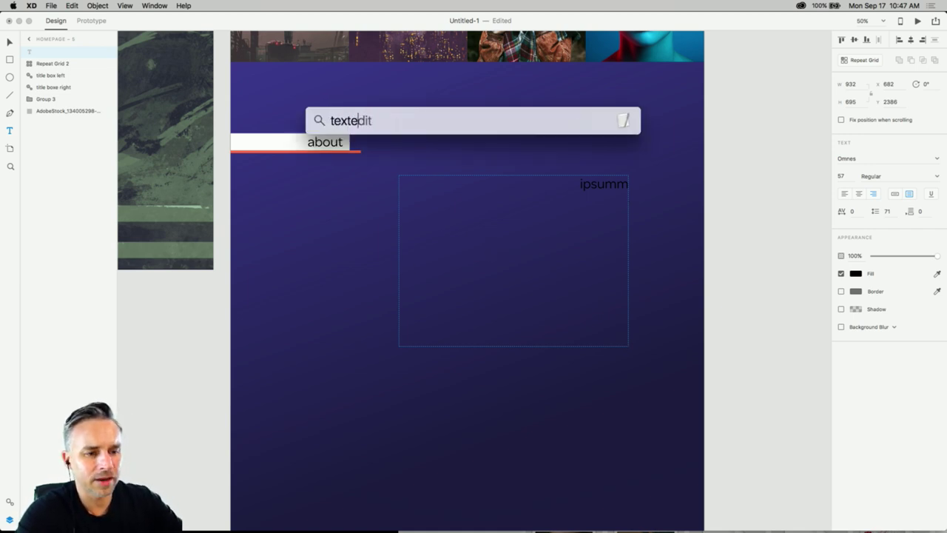
key("Escape")
key("Escape")
scroll(227, 4, "down", 2)
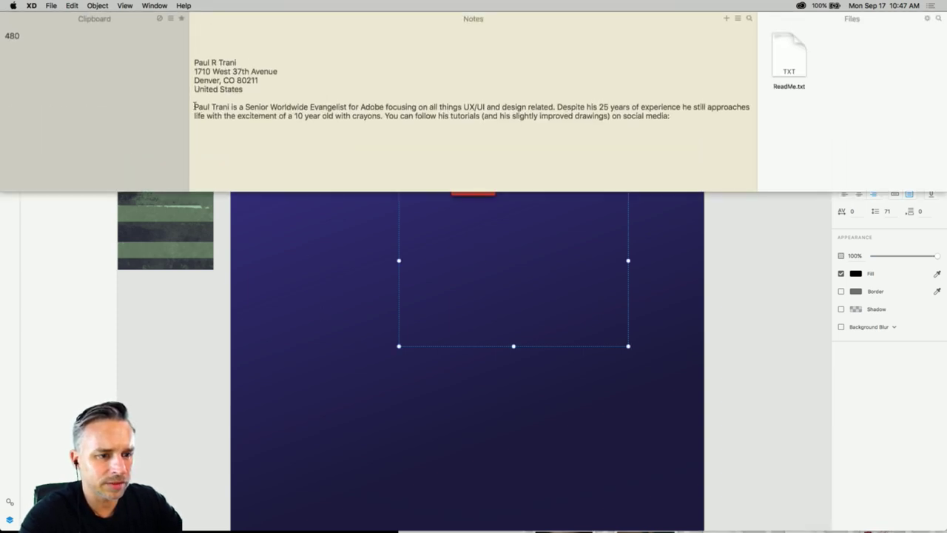
left_click_drag(194, 107, 196, 126)
key("super+c")
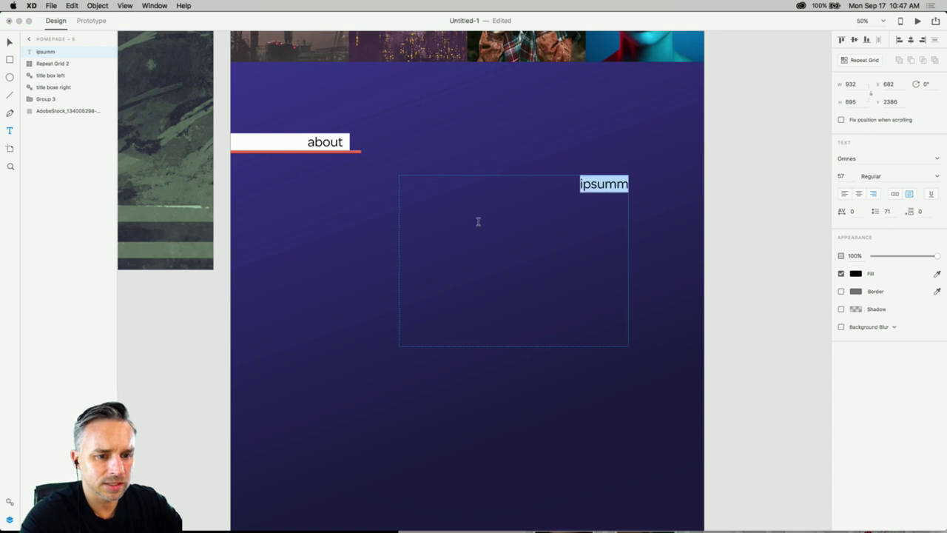
Step: Move the text box beside the about heading and paste the bio over the 'ipsumm' placeholder
left_click(544, 187)
left_click(496, 179)
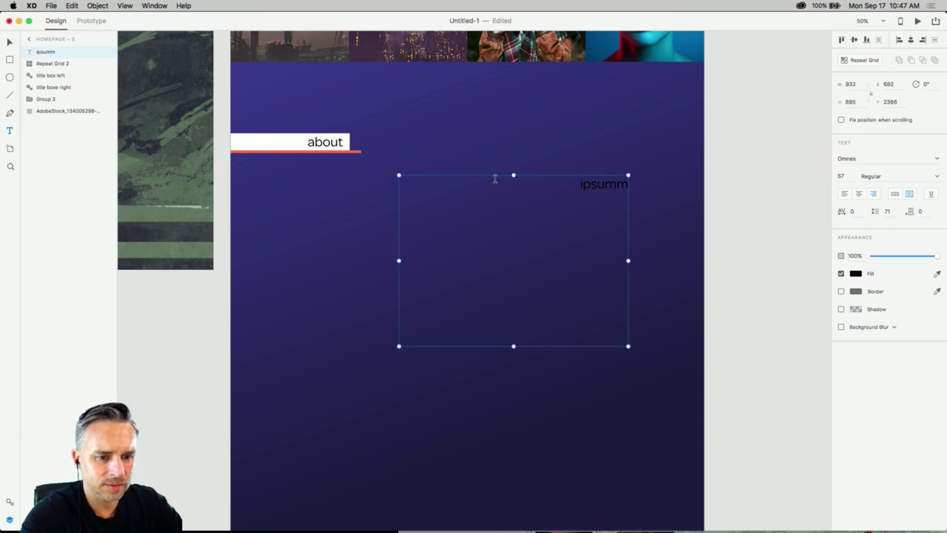
left_click(10, 43)
key("super+z")
left_click_drag(466, 137, 653, 248)
left_click(602, 274)
left_click_drag(602, 274, 611, 194)
double_click(610, 190)
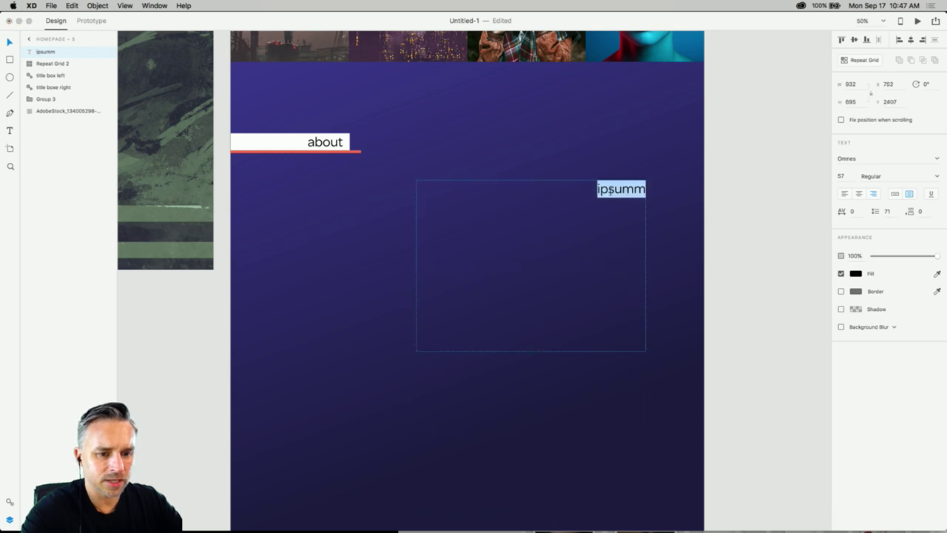
key("super+v")
Step: Make the bio paragraph white (#FFFFFF) and left-aligned
key("super+a")
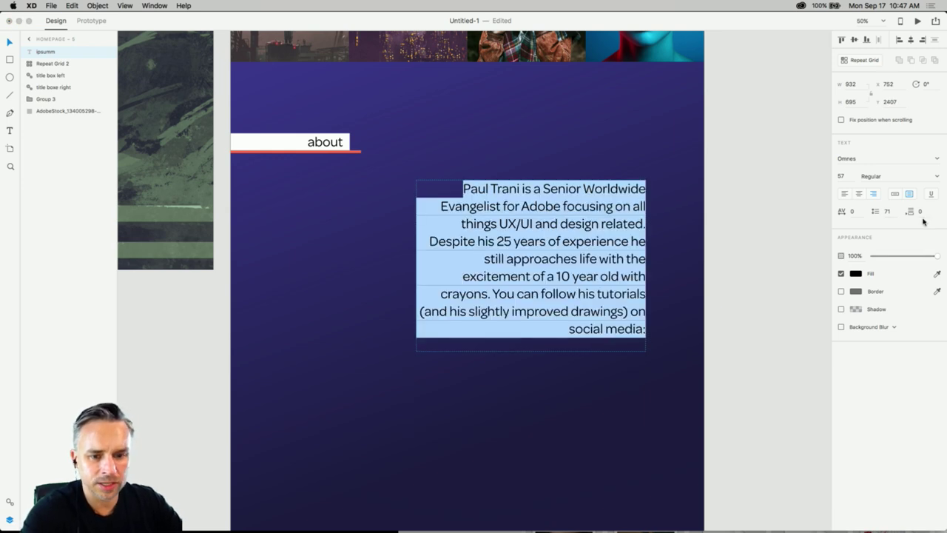
left_click(855, 273)
type("ffffff")
key("Return")
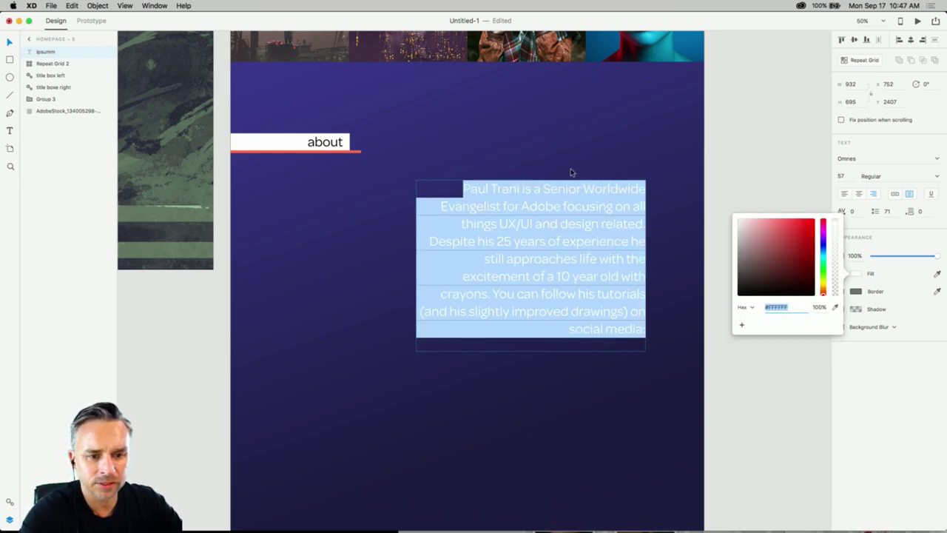
left_click(883, 160)
left_click(844, 194)
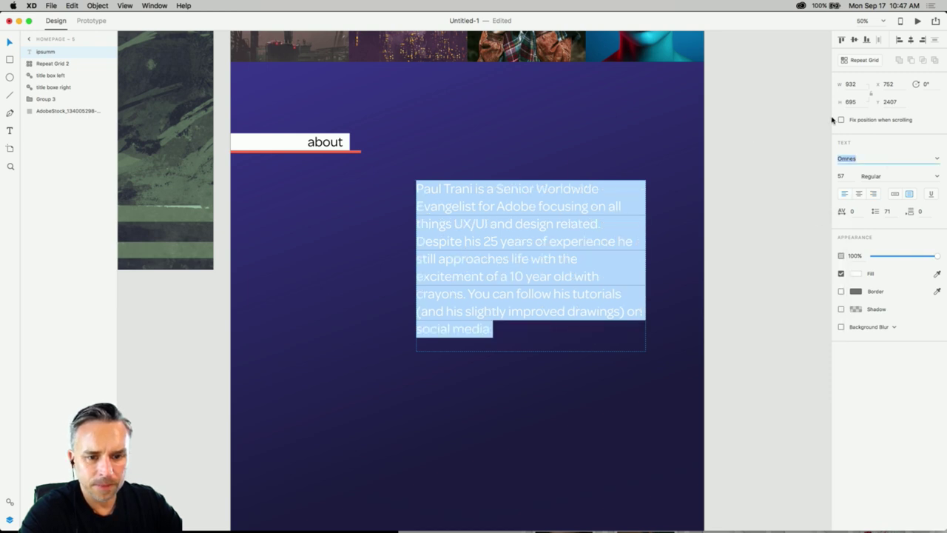
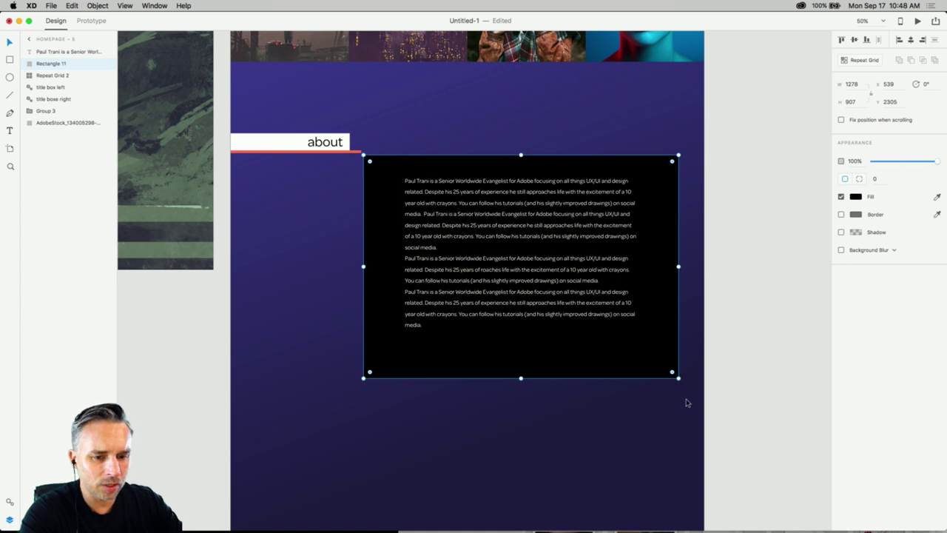
Step: Widen the black bio box, centre its text, and give the box a darker background blur
left_click_drag(678, 379, 700, 378)
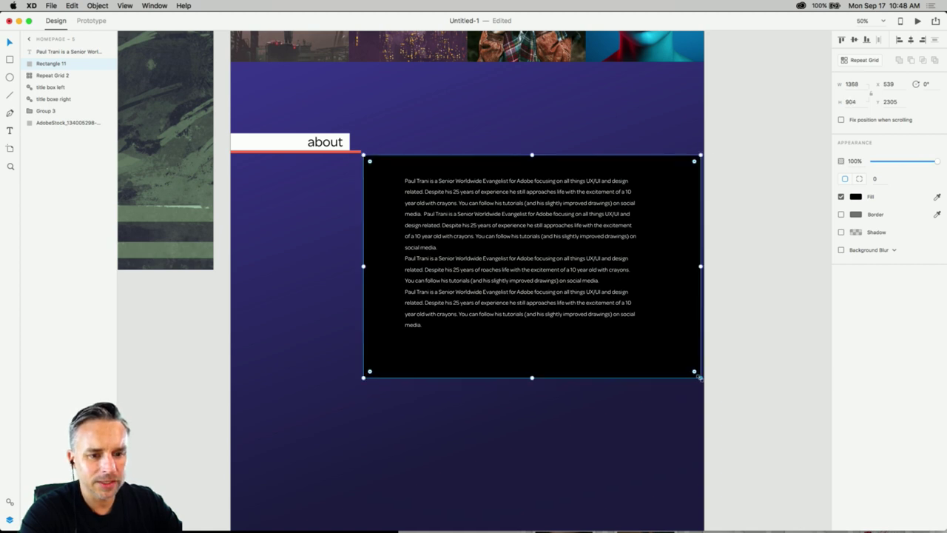
left_click_drag(435, 187, 445, 210)
left_click(391, 199)
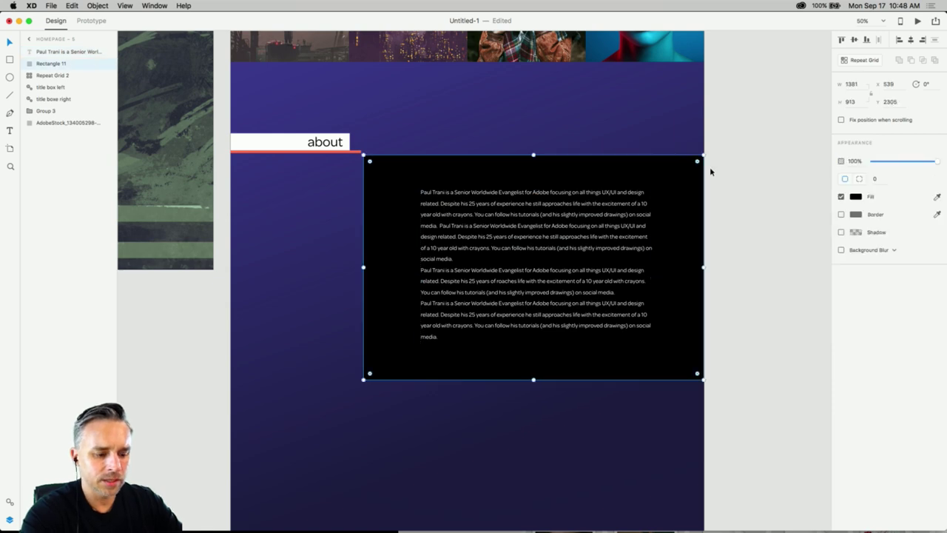
key("super+equal")
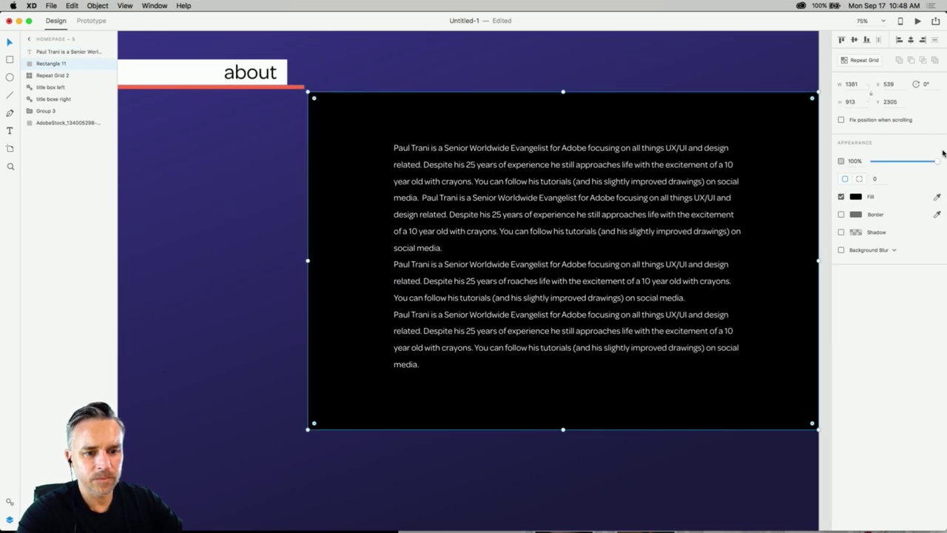
scroll(755, 131, "right", 5)
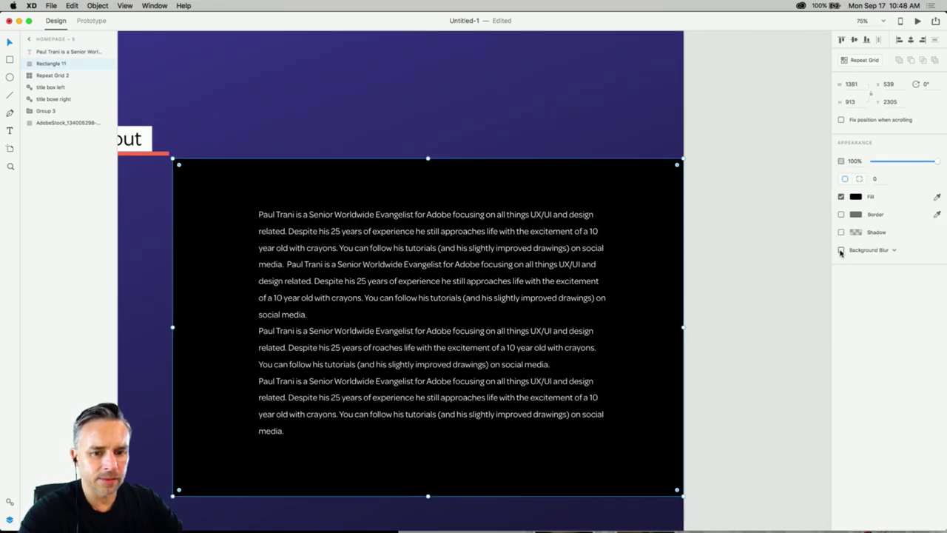
left_click(840, 251)
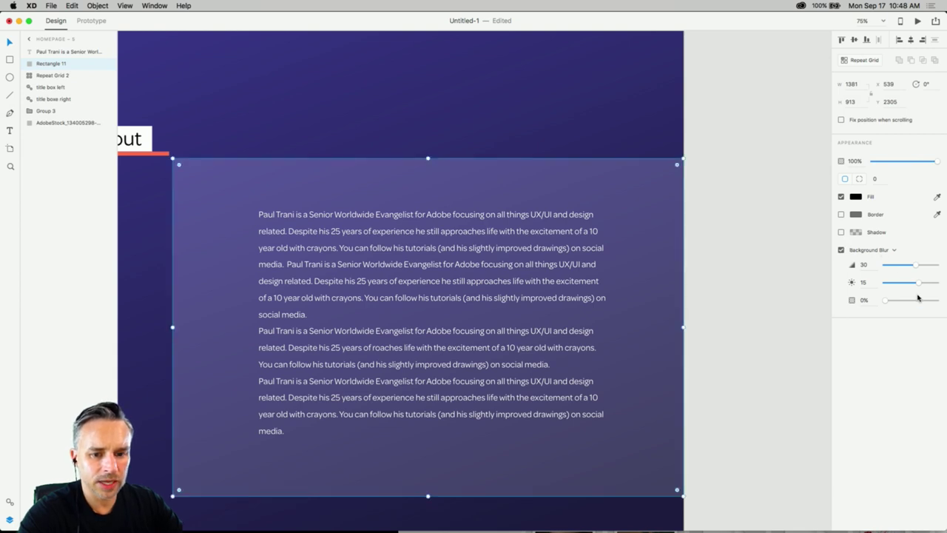
left_click_drag(919, 286, 904, 286)
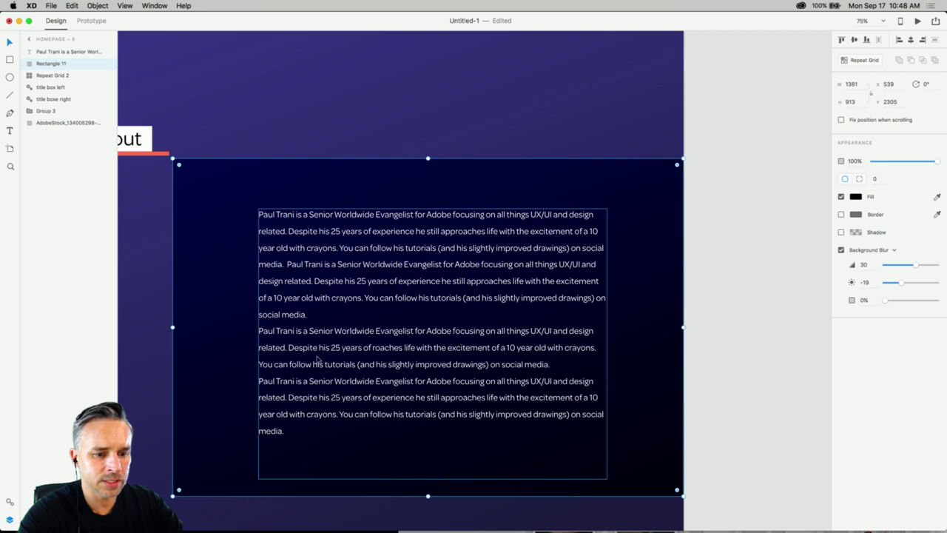
Step: Insert a blank line between the two bio paragraphs
double_click(404, 399)
key("Escape")
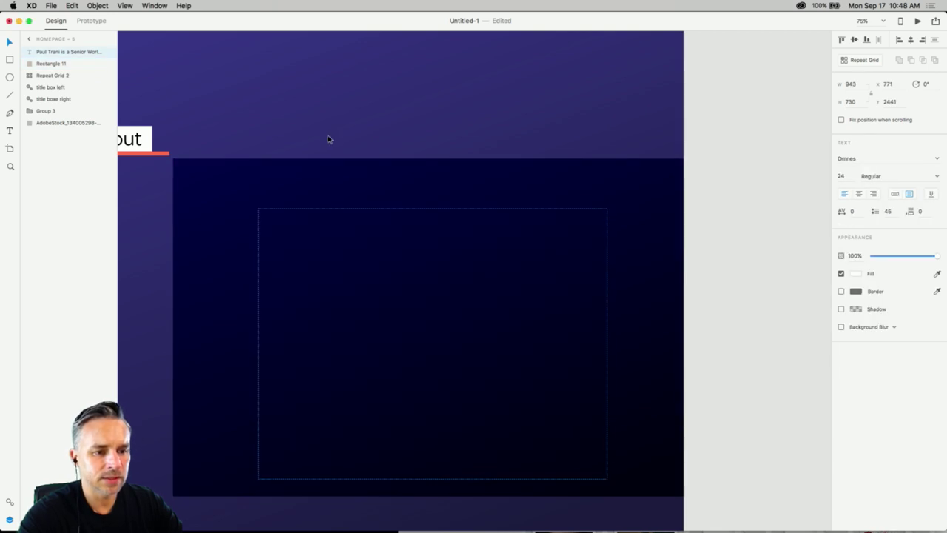
left_click(237, 117)
scroll(237, 117, "down", 3)
scroll(237, 116, "left", 3)
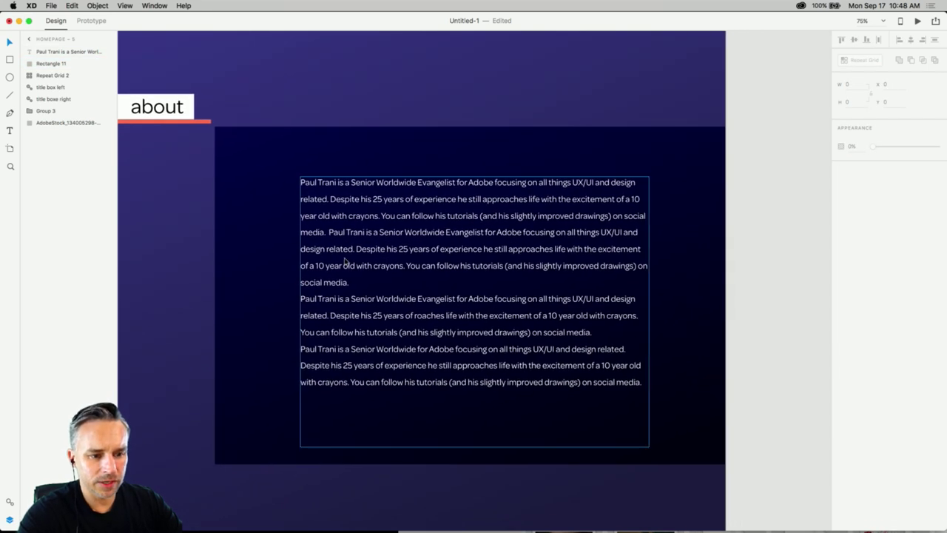
double_click(355, 282)
left_click(351, 281)
key("Return")
key("Escape")
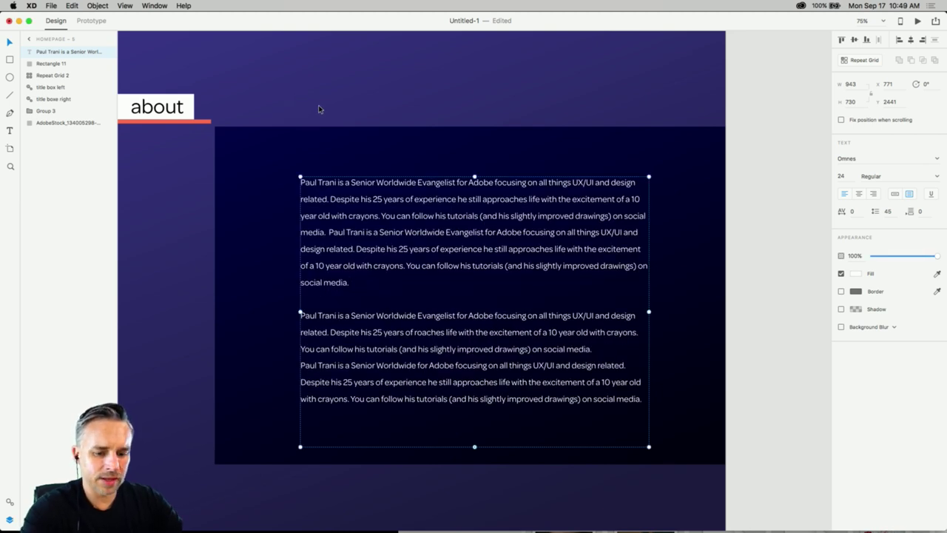
Step: Select the Homepage – 5 artboard and launch its Preview
key("super+minus")
key("Escape")
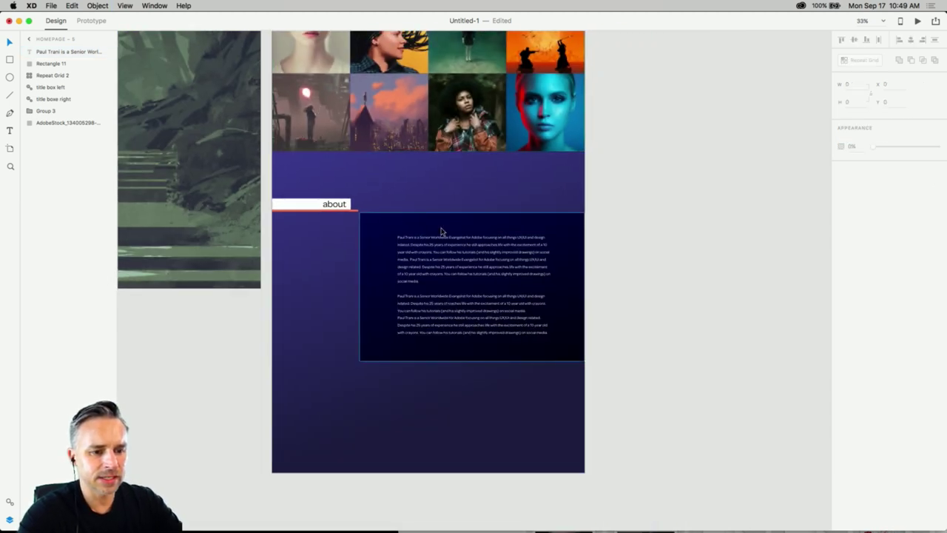
scroll(444, 237, "up", 5)
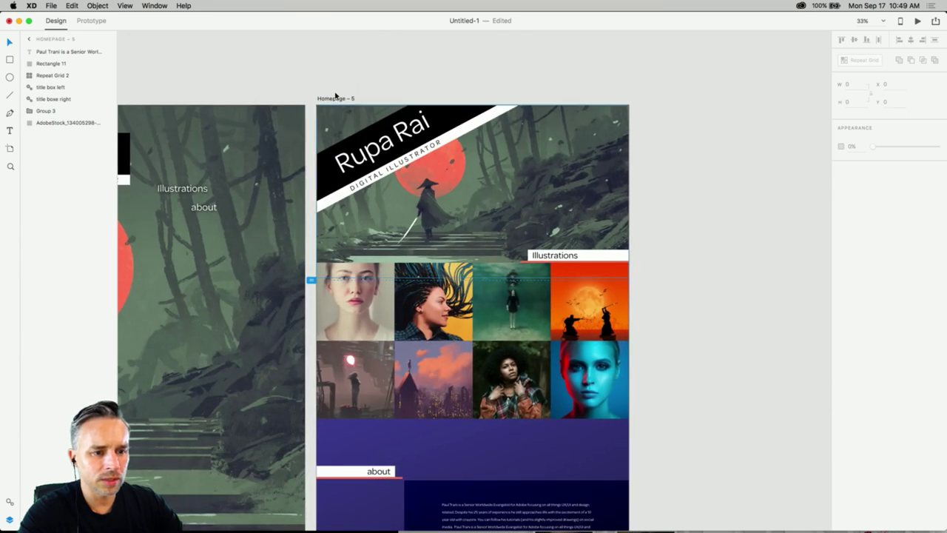
left_click(332, 99)
scroll(355, 67, "right", 2)
scroll(355, 67, "down", 2)
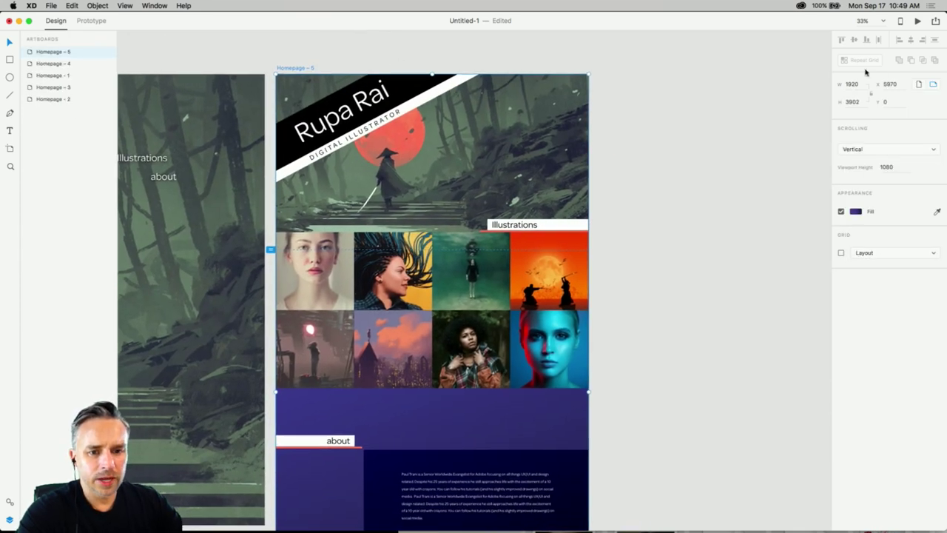
left_click(918, 22)
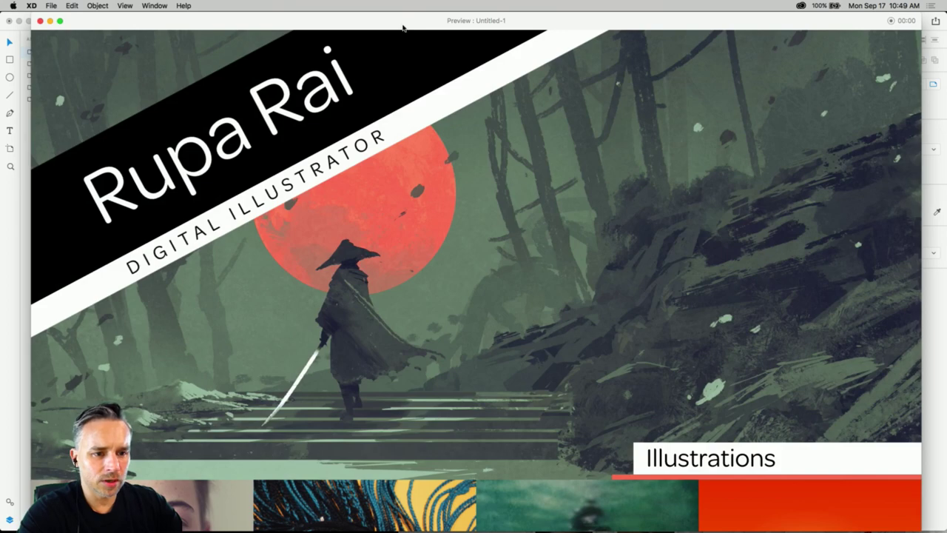
Step: Scroll the homepage preview from the hero banner to the blurred about section, then close it
scroll(480, 209, "down", 3)
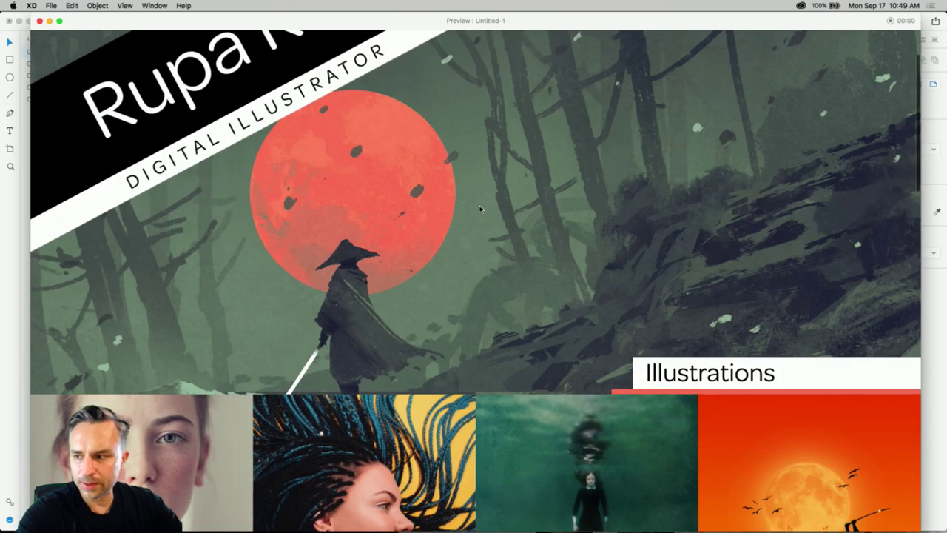
scroll(477, 209, "down", 12)
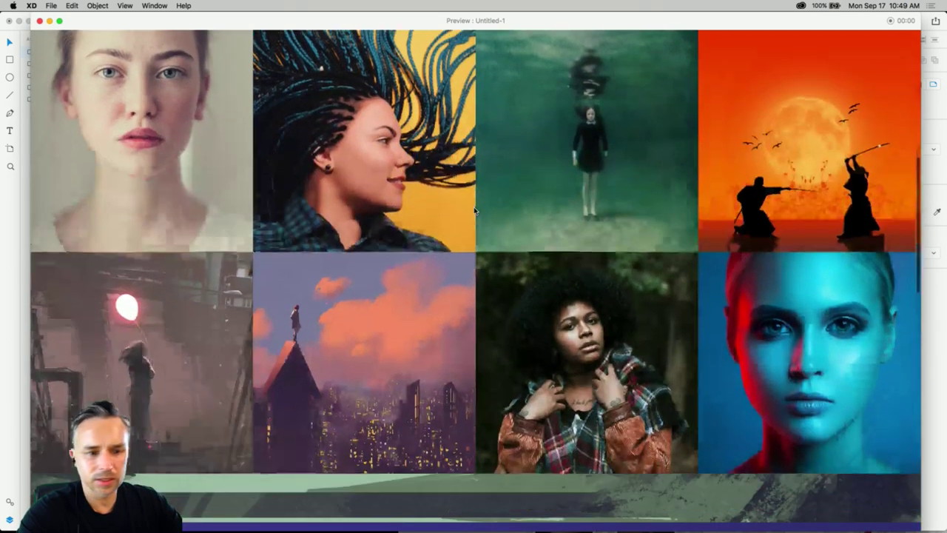
scroll(474, 209, "down", 10)
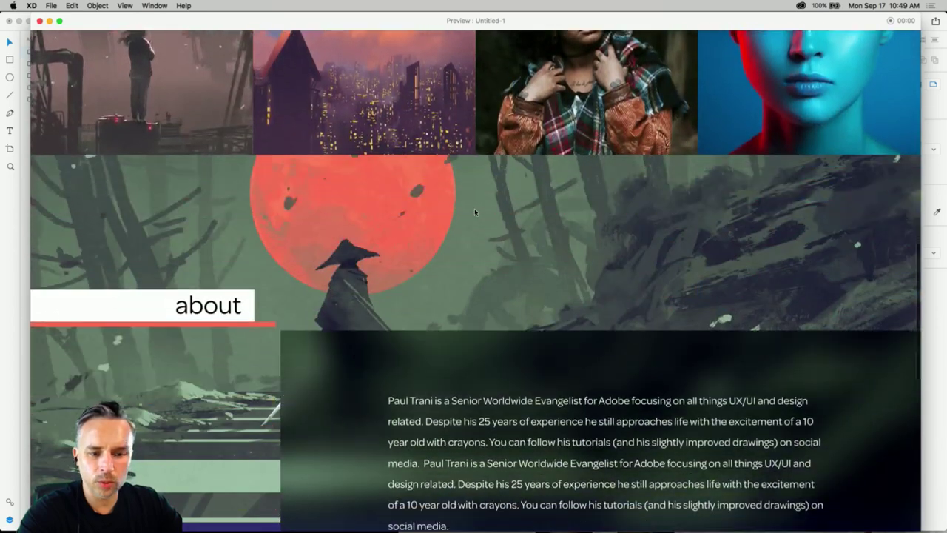
scroll(474, 212, "down", 6)
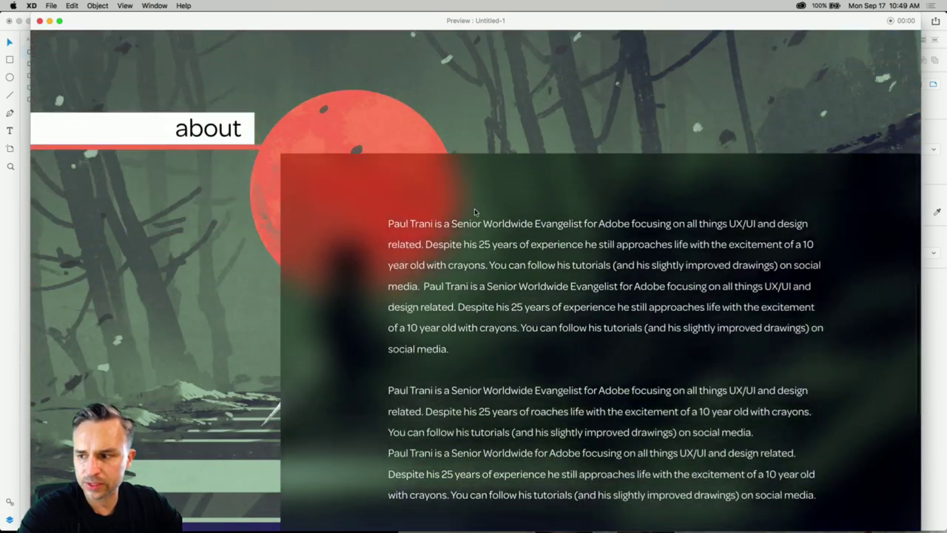
scroll(474, 211, "down", 5)
scroll(476, 213, "up", 5)
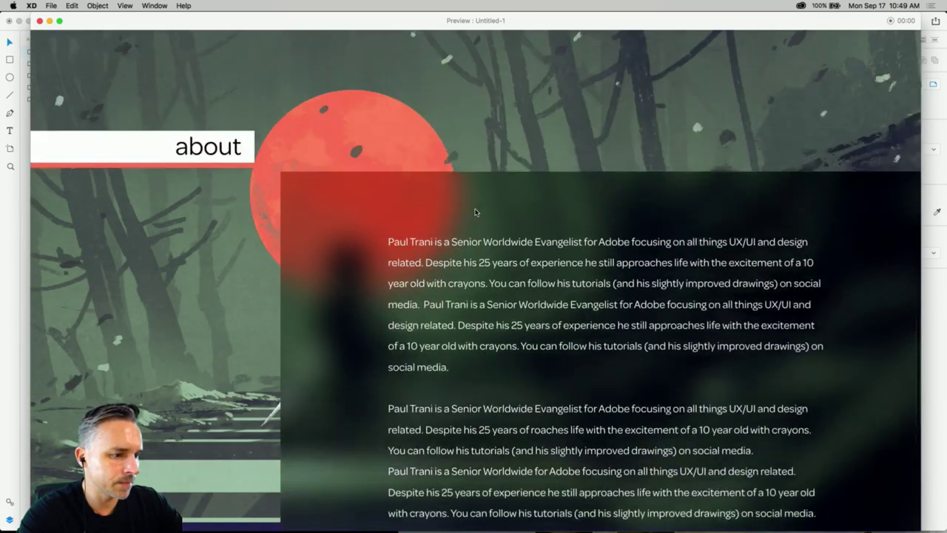
scroll(475, 213, "down", 4)
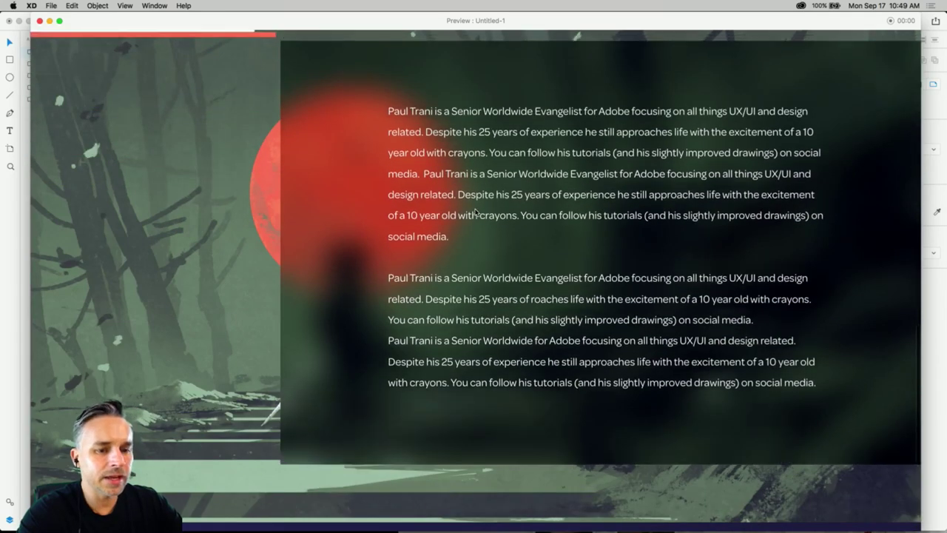
scroll(476, 212, "up", 5)
scroll(476, 212, "down", 3)
scroll(476, 212, "up", 3)
scroll(476, 212, "down", 3)
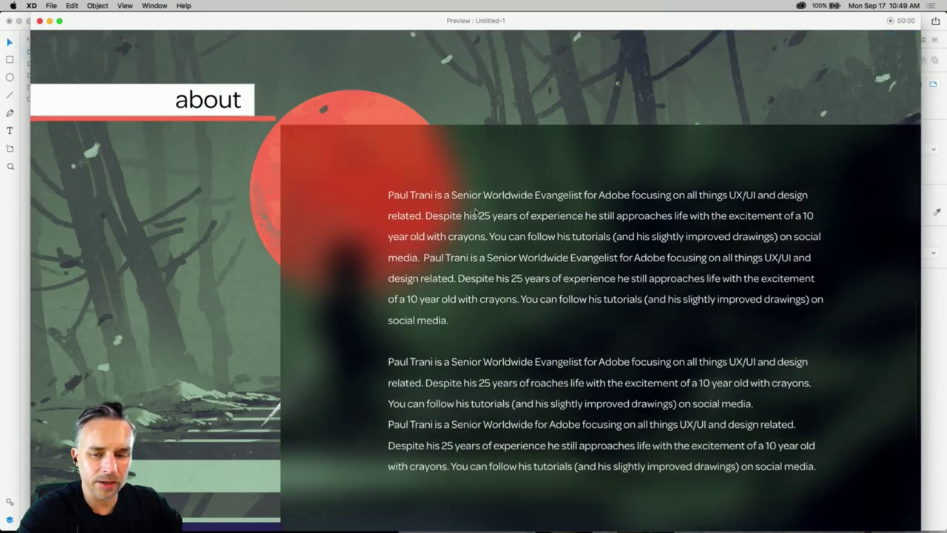
scroll(475, 213, "down", 1)
scroll(475, 213, "up", 2)
scroll(476, 213, "down", 1)
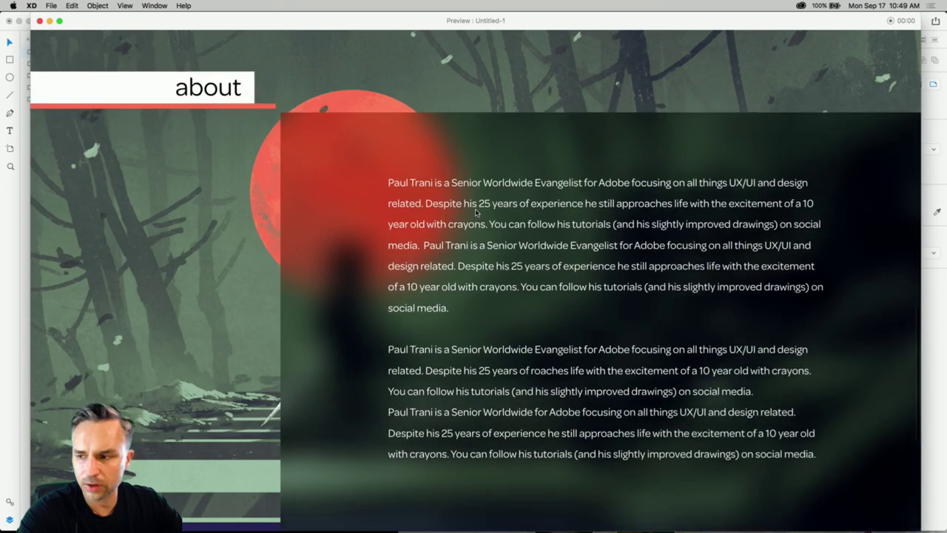
scroll(476, 213, "up", 1)
scroll(475, 212, "down", 4)
scroll(476, 212, "up", 5)
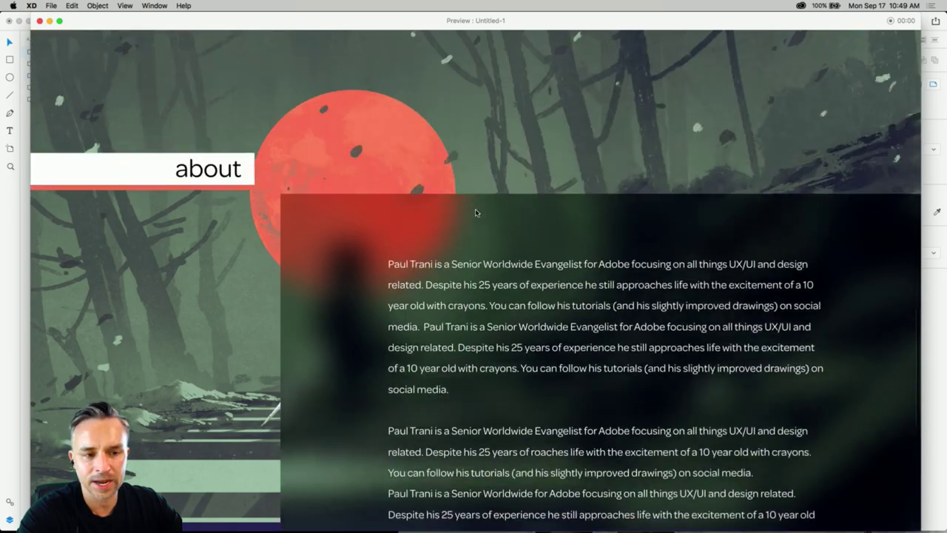
scroll(475, 212, "up", 20)
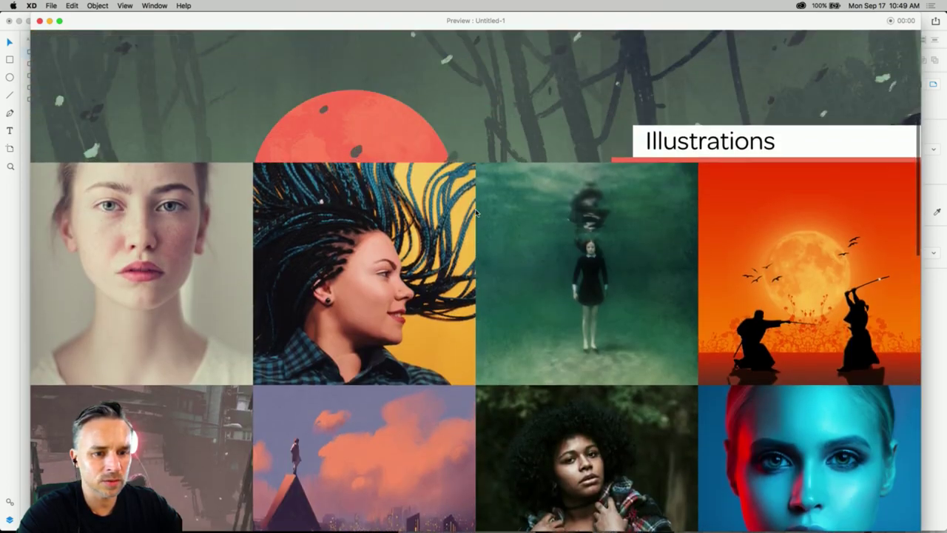
scroll(476, 212, "up", 8)
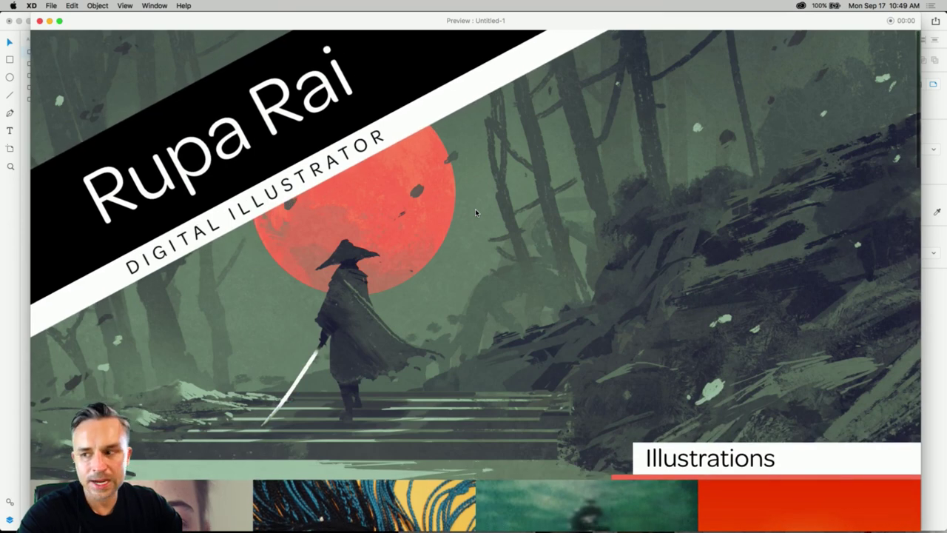
scroll(475, 208, "down", 1)
scroll(475, 208, "up", 1)
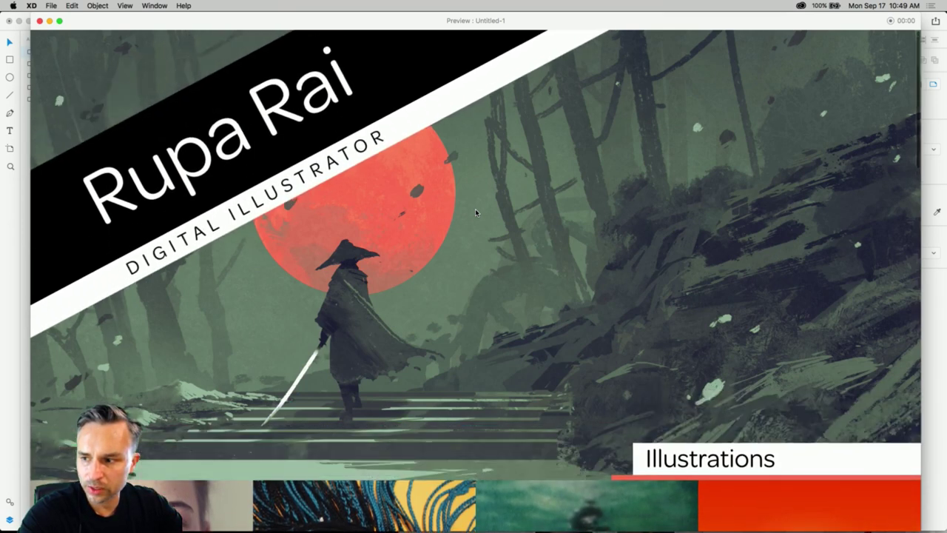
scroll(475, 212, "down", 5)
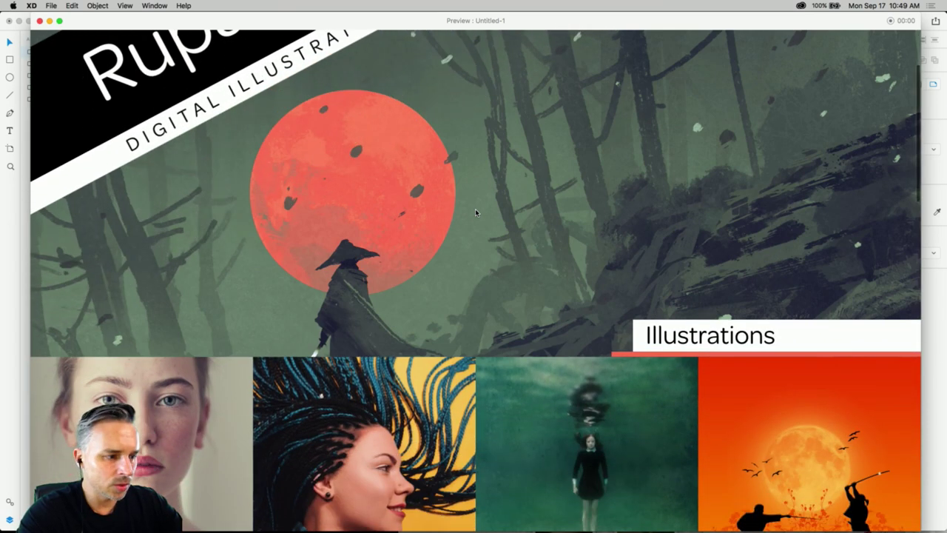
scroll(476, 213, "down", 10)
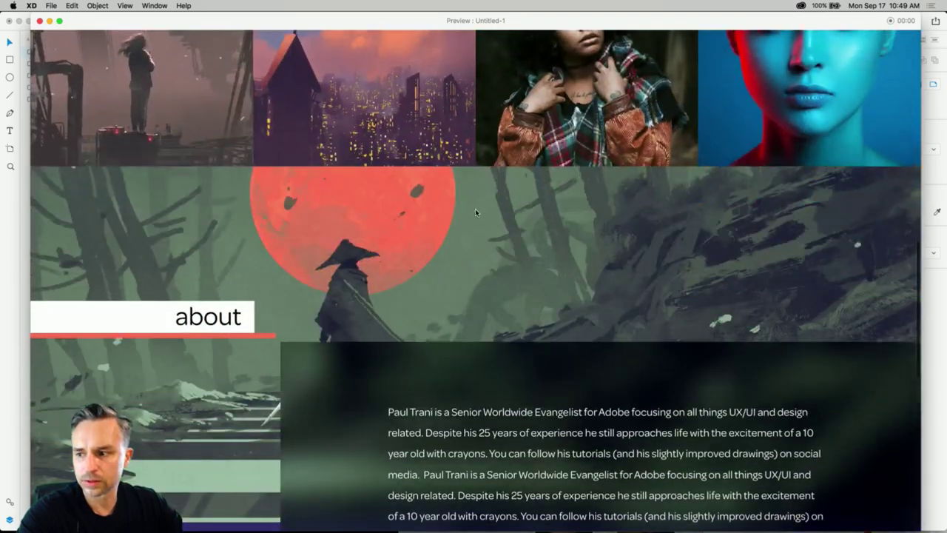
scroll(475, 208, "down", 3)
scroll(475, 209, "up", 15)
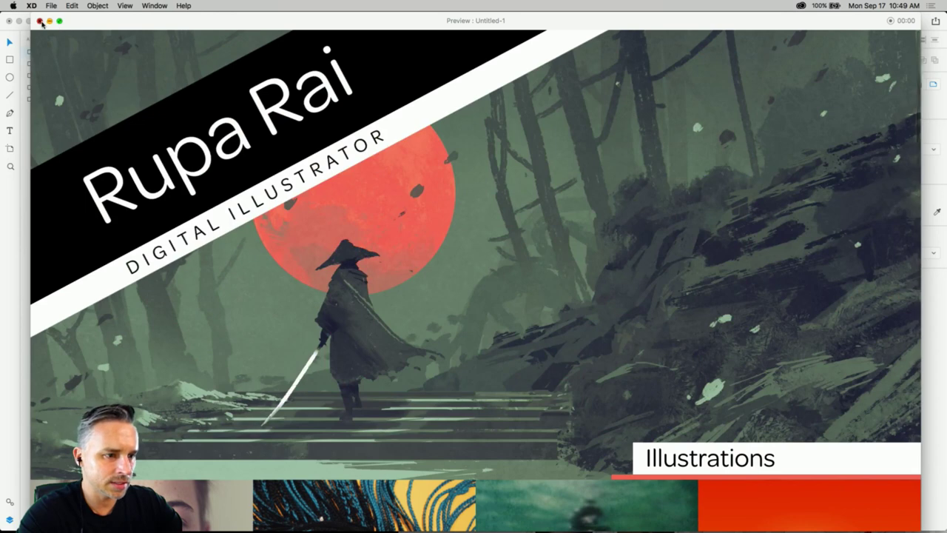
left_click(41, 21)
left_click(327, 52)
Step: Duplicate the Homepage - 5 artboard
key("super+minus")
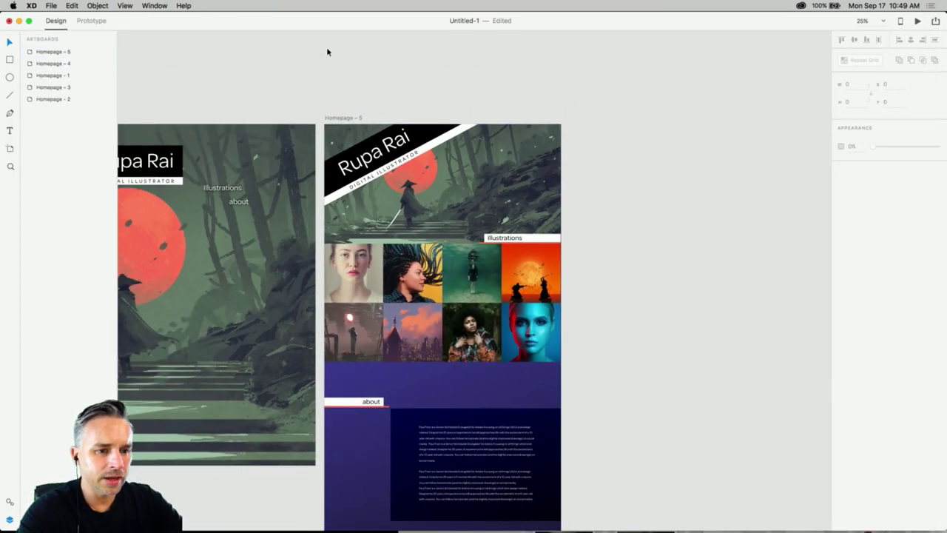
scroll(342, 85, "right", 3)
scroll(343, 84, "down", 1)
left_click(252, 97)
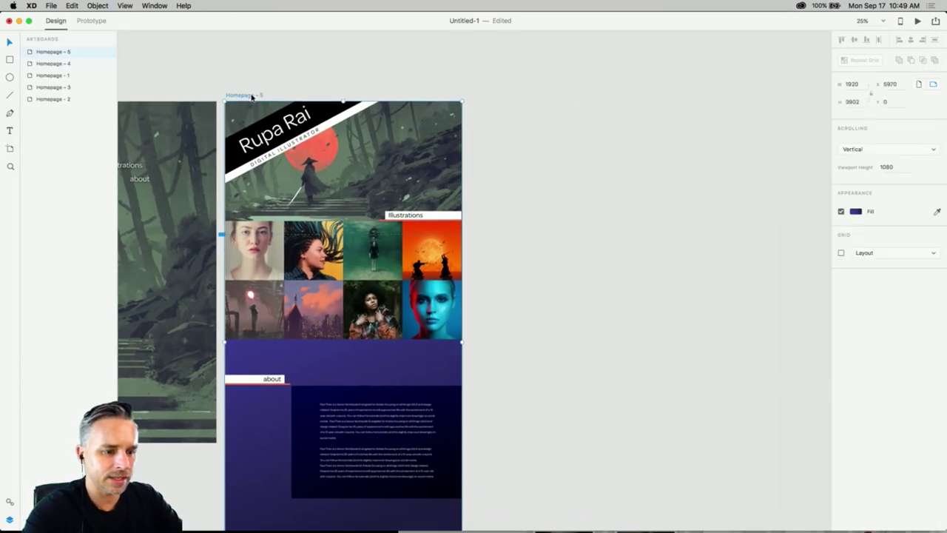
key("super+d")
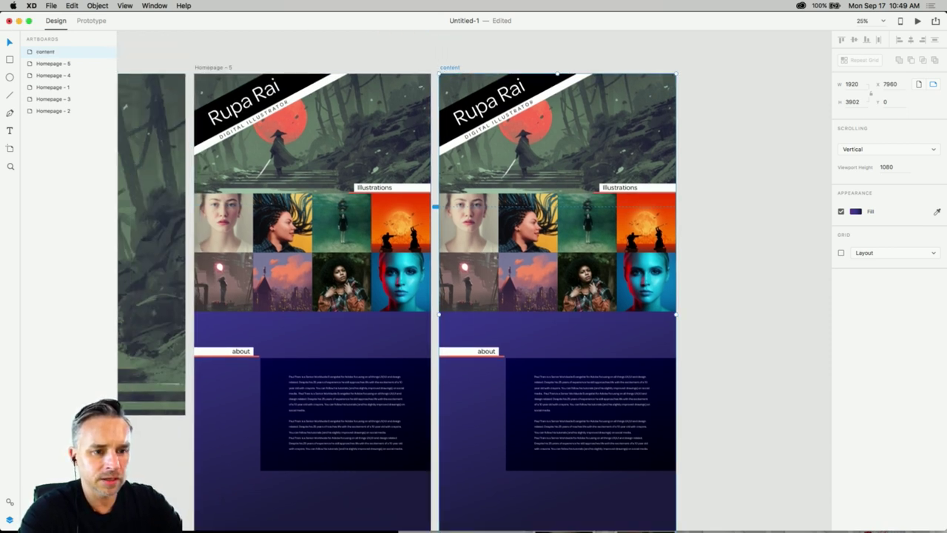
Step: On the copy, delete the about title and text box and the Illustrations title
left_click(710, 50)
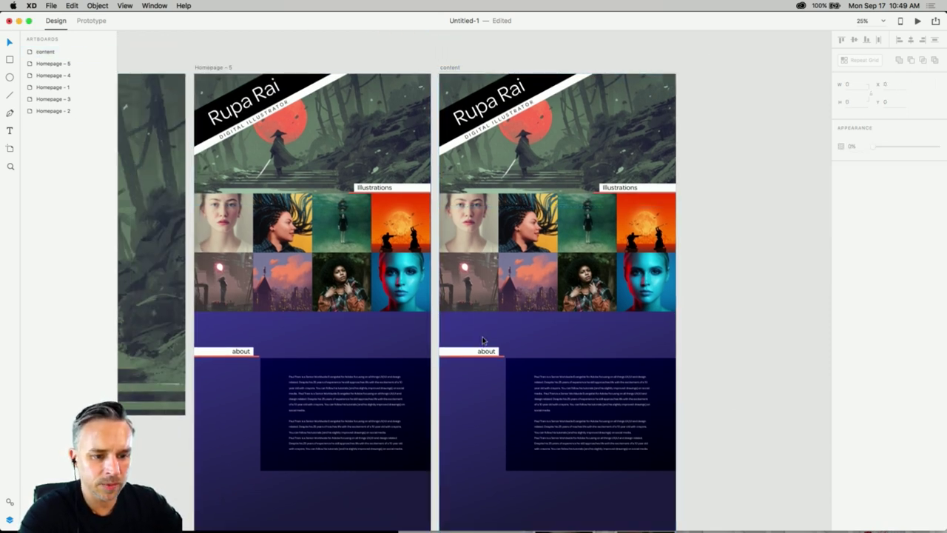
left_click_drag(482, 341, 634, 489)
key("Delete")
left_click(633, 194)
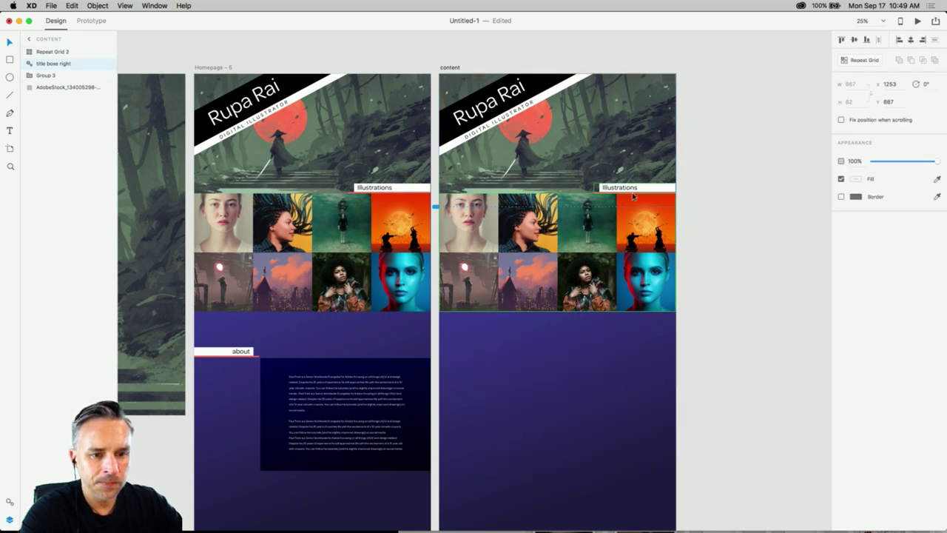
key("Delete")
Step: Ungroup the image grid and delete all tiles except the orange samurai, plus the forest hero image
left_click(524, 233)
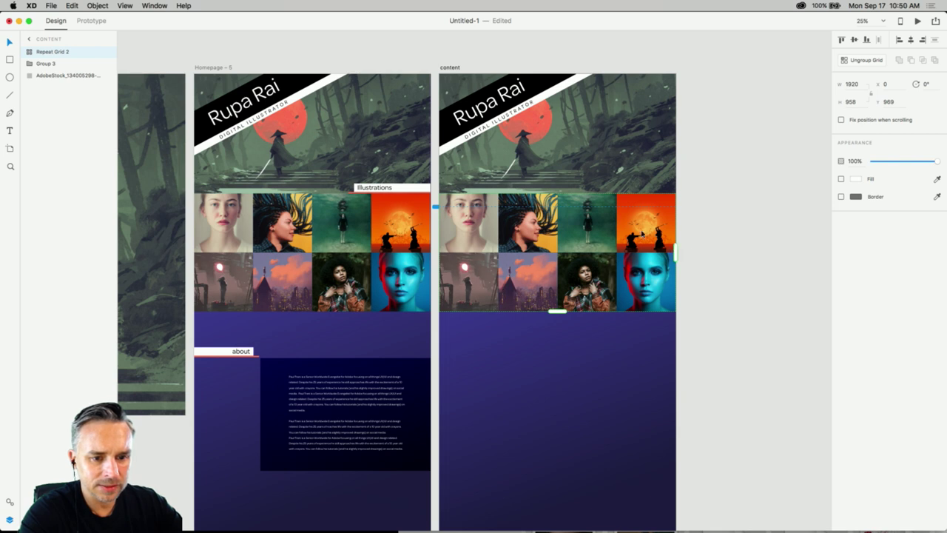
right_click(591, 218)
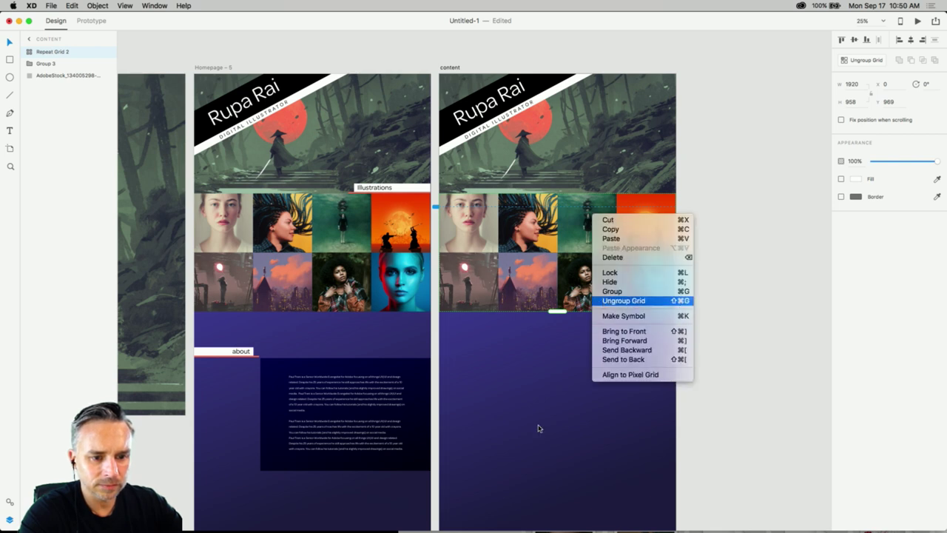
key("Return")
left_click(507, 285)
left_click_drag(598, 368, 481, 195)
key("Delete")
left_click(642, 289)
key("Delete")
left_click(644, 178)
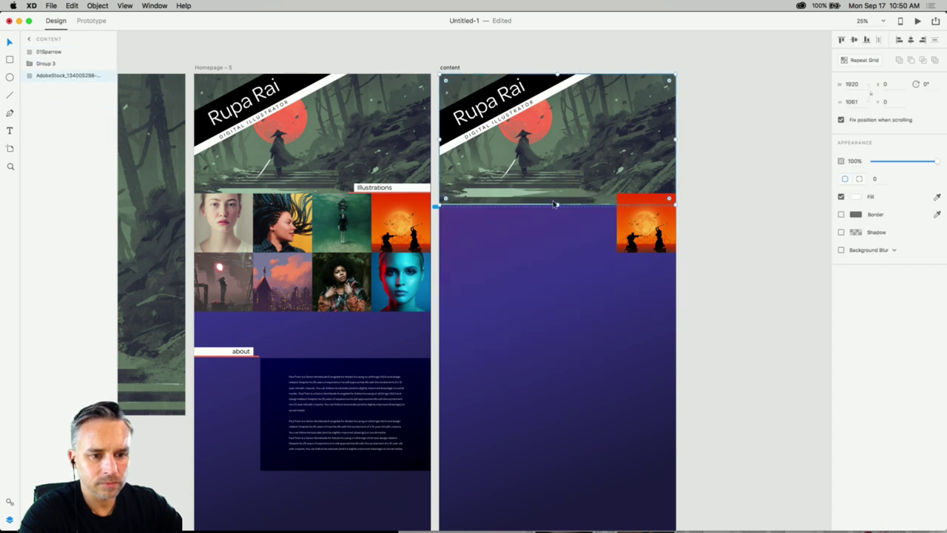
key("Delete")
left_click(657, 239)
left_click_drag(616, 252, 442, 425)
left_click_drag(564, 193, 555, 72)
left_click_drag(558, 426, 560, 207)
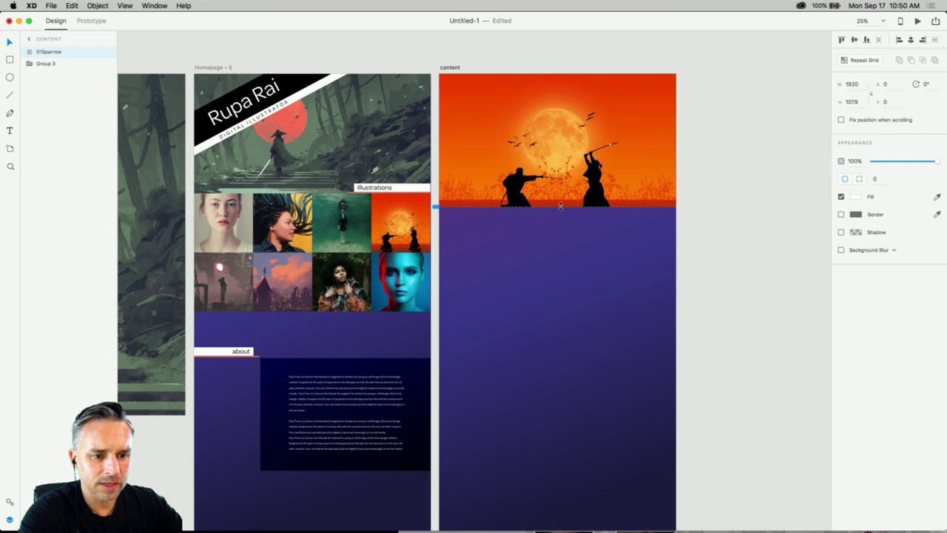
key("super+shift+bracketleft")
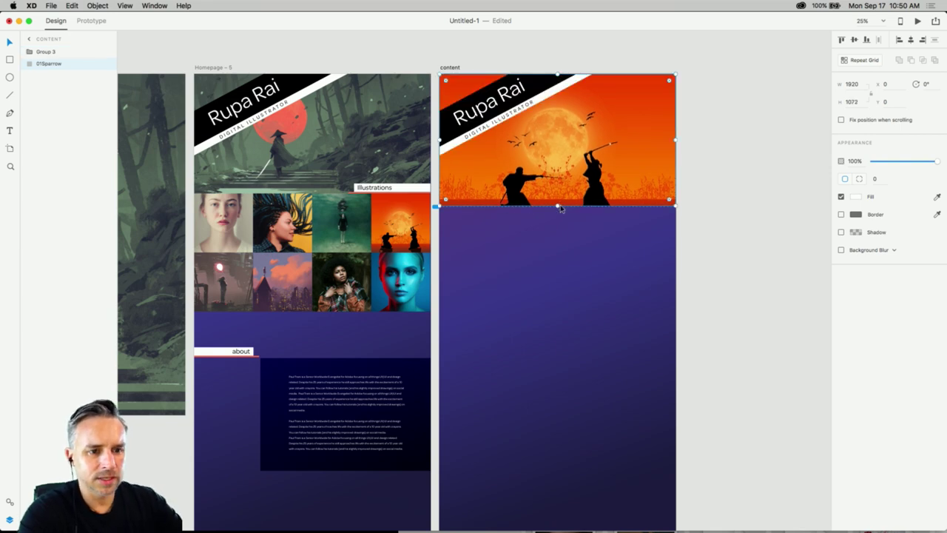
Step: Shorten the content artboard to roughly 1044 px, matching the banner's height
left_click(323, 55)
scroll(321, 56, "up", 5)
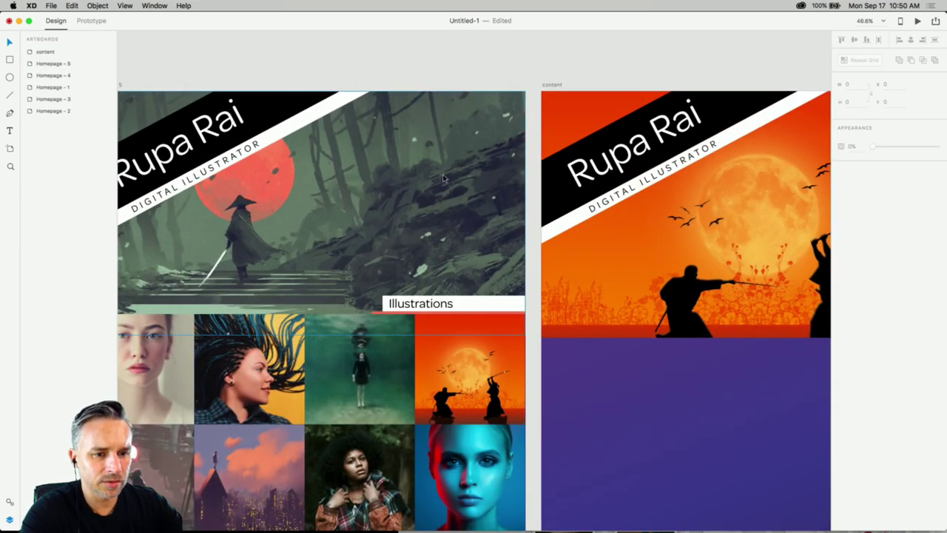
scroll(550, 86, "down", 5)
left_click(552, 79)
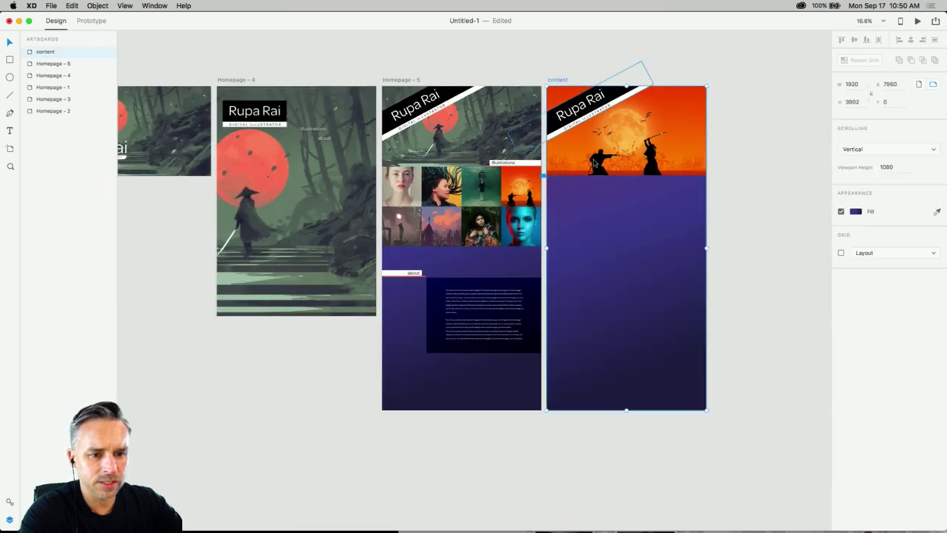
left_click_drag(627, 410, 627, 177)
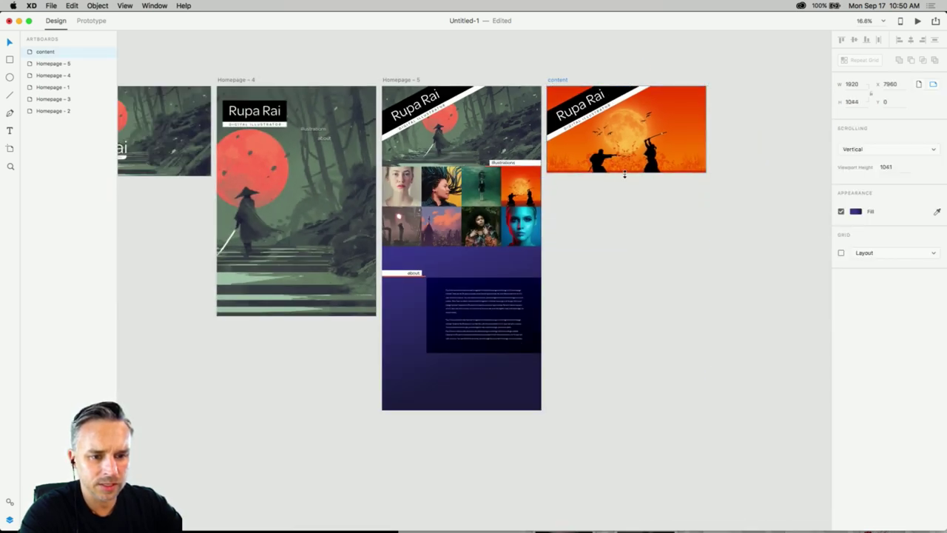
left_click(501, 59)
scroll(488, 64, "up", 5)
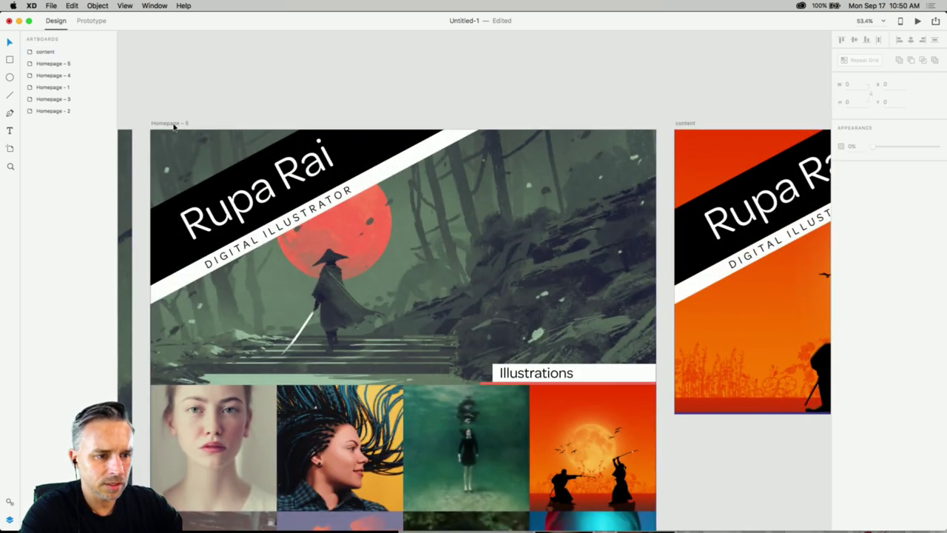
left_click(163, 122)
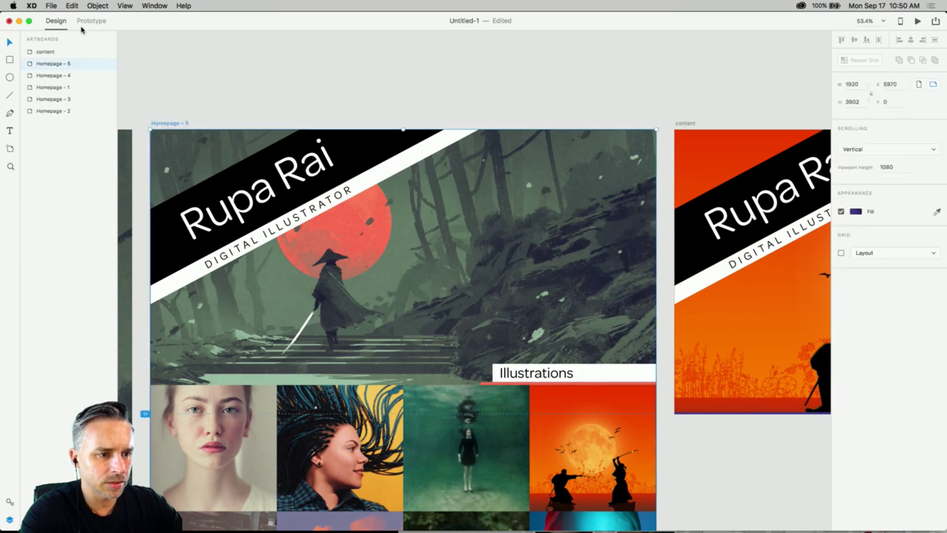
left_click(83, 25)
Step: Link the samurai tile on Homepage - 5 to the content artboard with a Dissolve transition
left_click(577, 445)
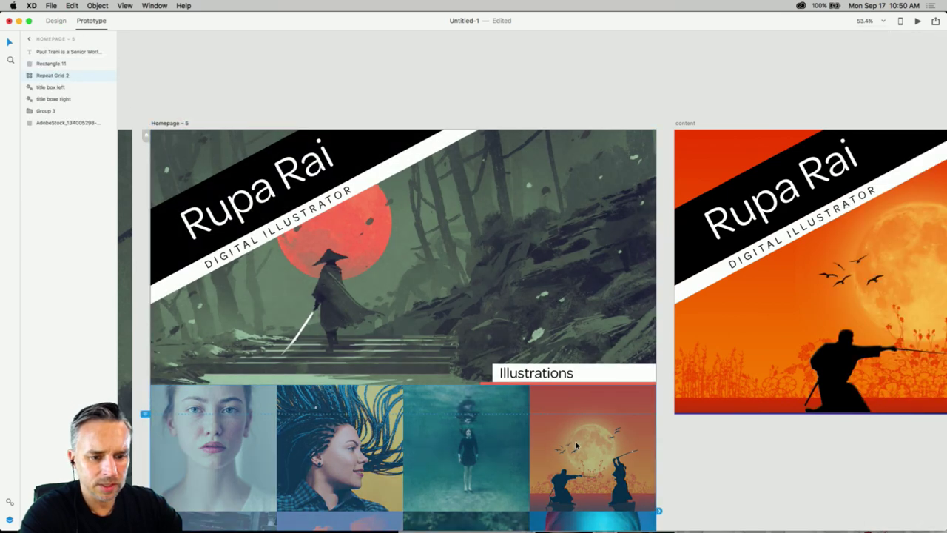
scroll(503, 314, "right", 5)
scroll(503, 314, "down", 2)
double_click(368, 354)
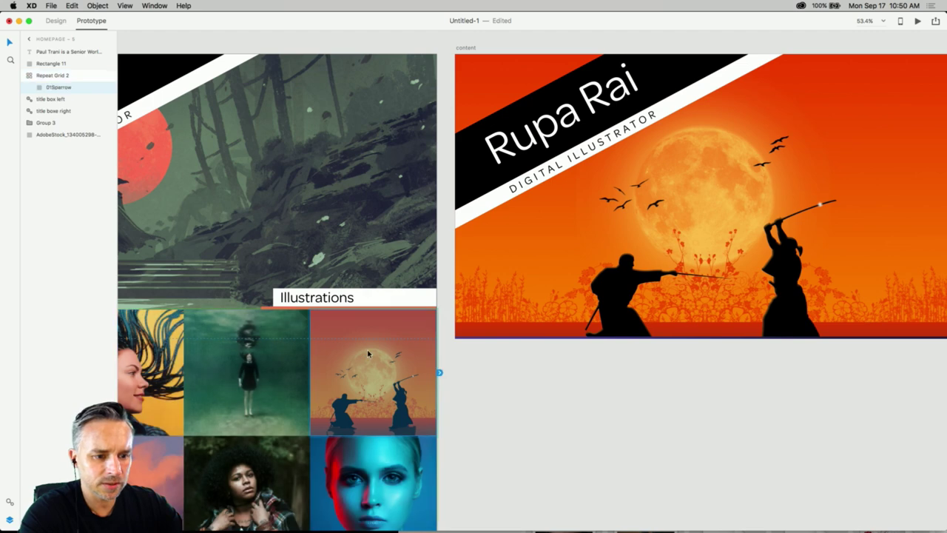
left_click_drag(440, 373, 510, 172)
left_click_drag(455, 315, 469, 293)
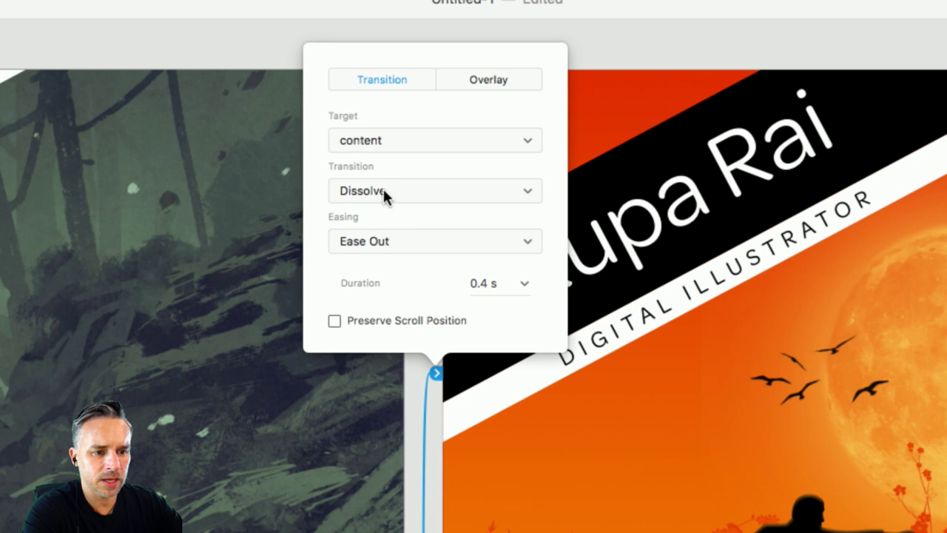
left_click(384, 194)
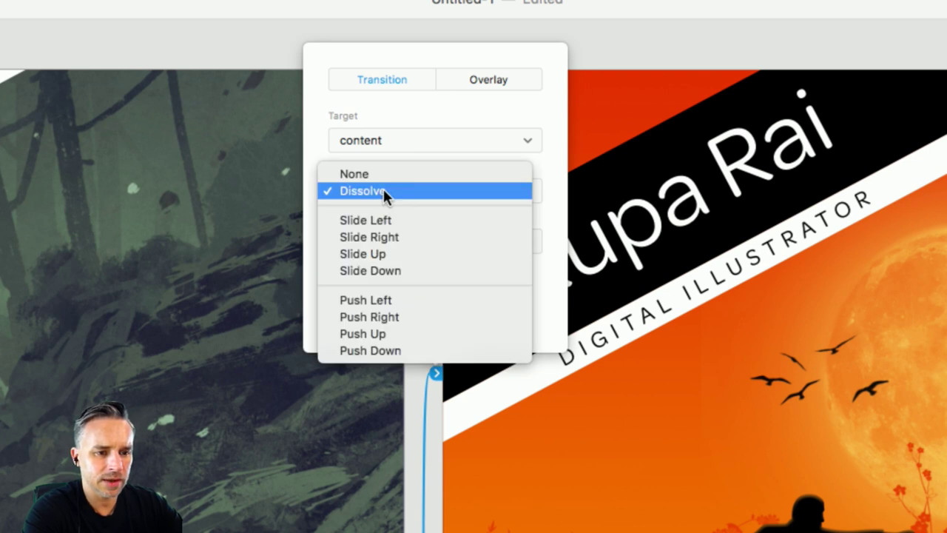
left_click(383, 190)
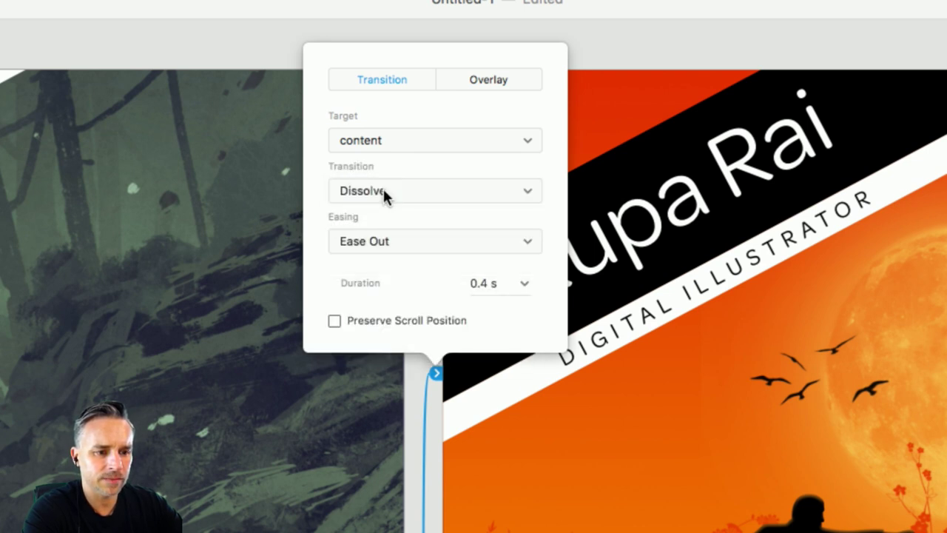
left_click(384, 190)
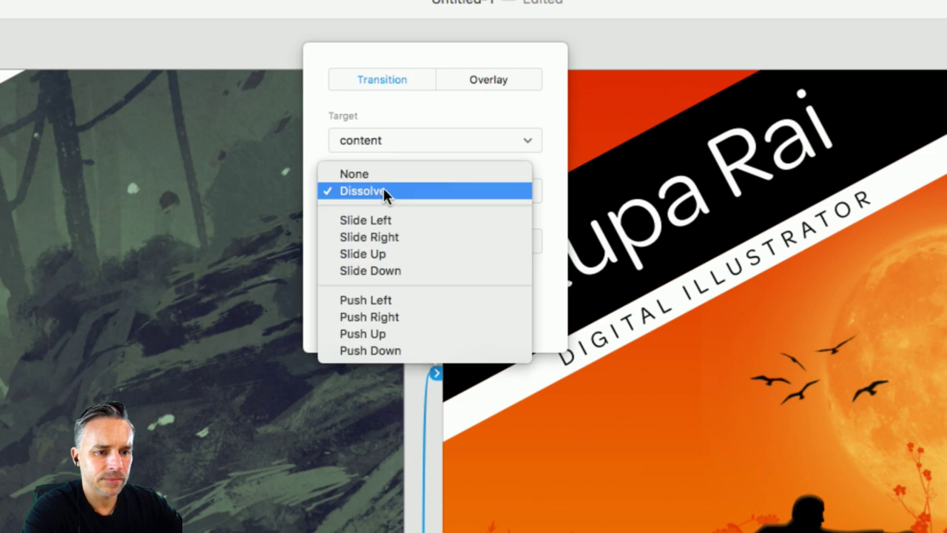
left_click(383, 191)
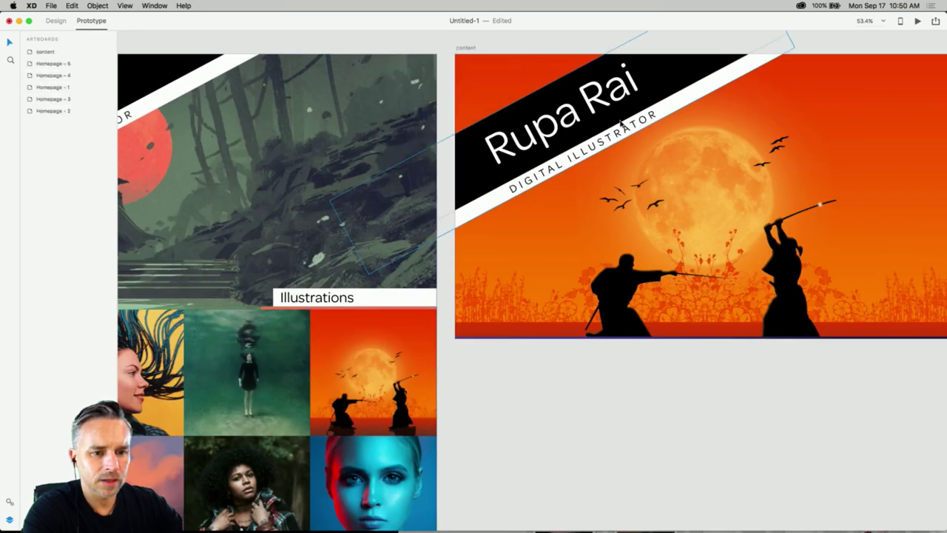
left_click(621, 123)
right_click(522, 112)
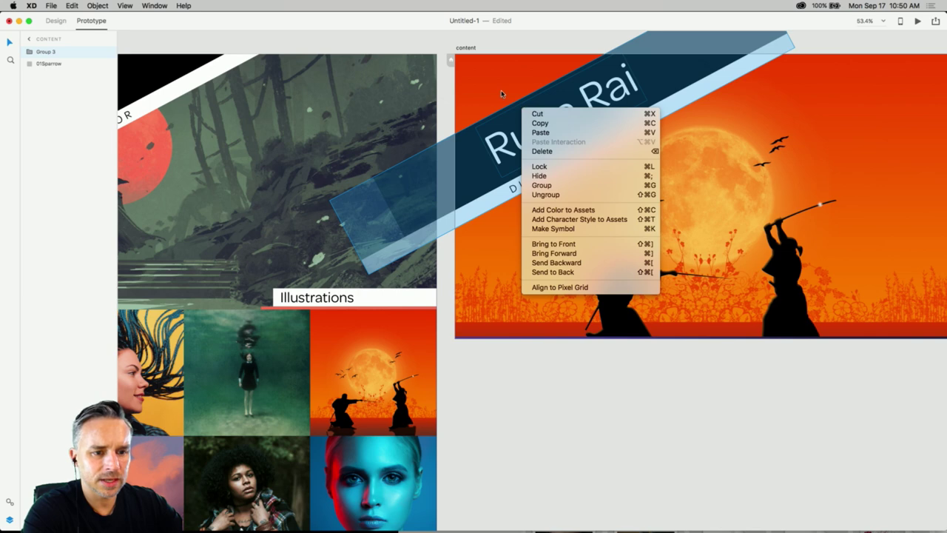
key("Escape")
scroll(511, 77, "up", 5)
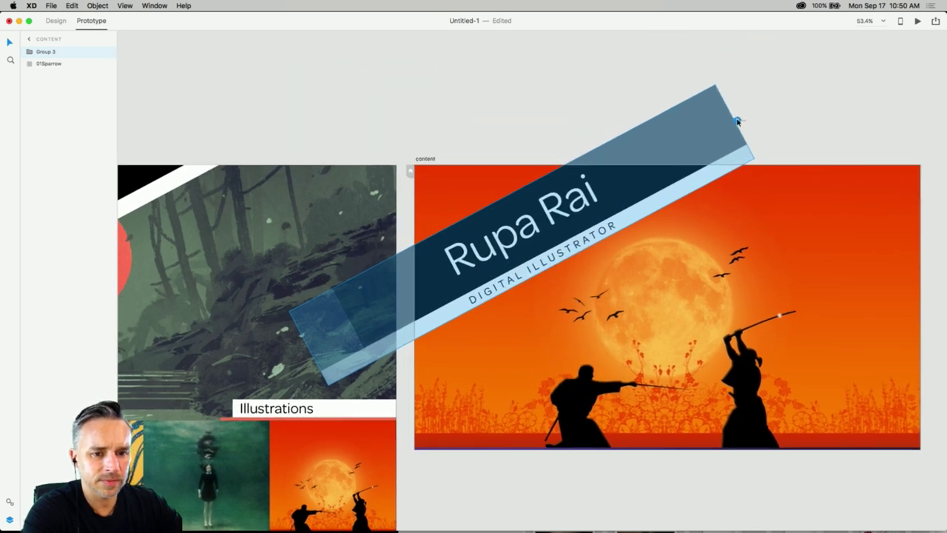
left_click_drag(318, 397, 306, 394)
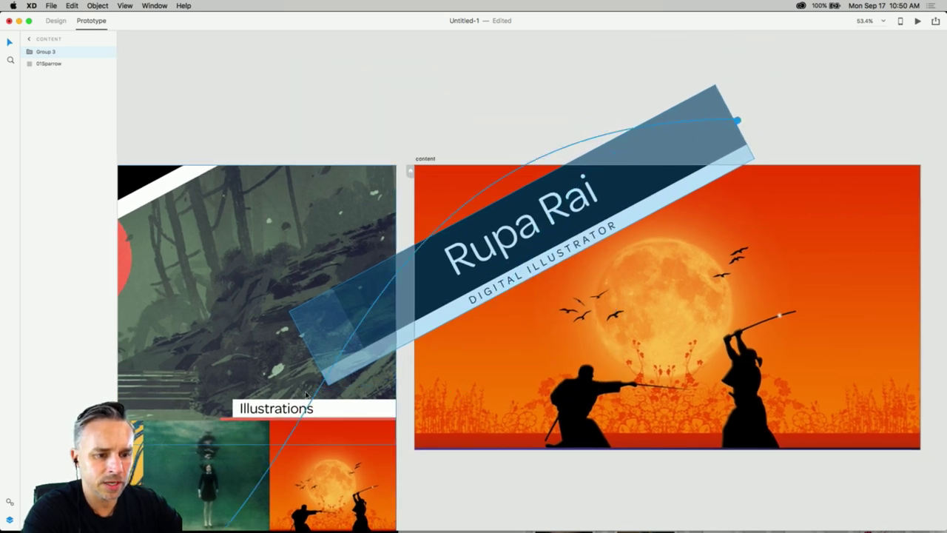
scroll(200, 185, "up", 5)
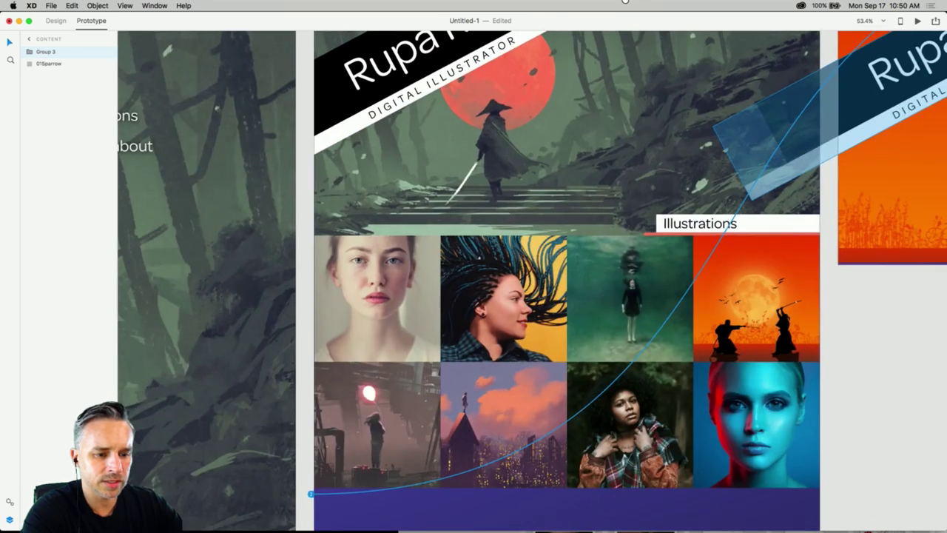
scroll(380, 101, "down", 2)
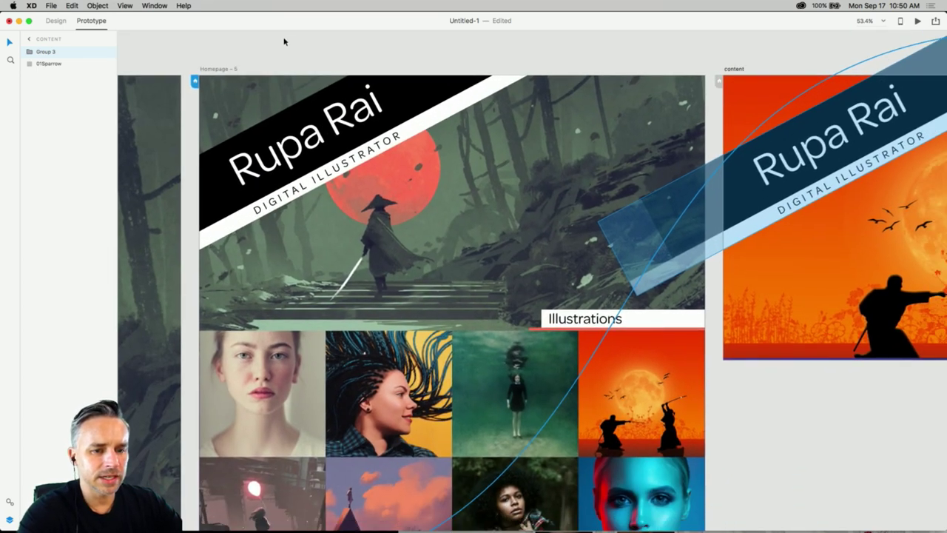
left_click(205, 69)
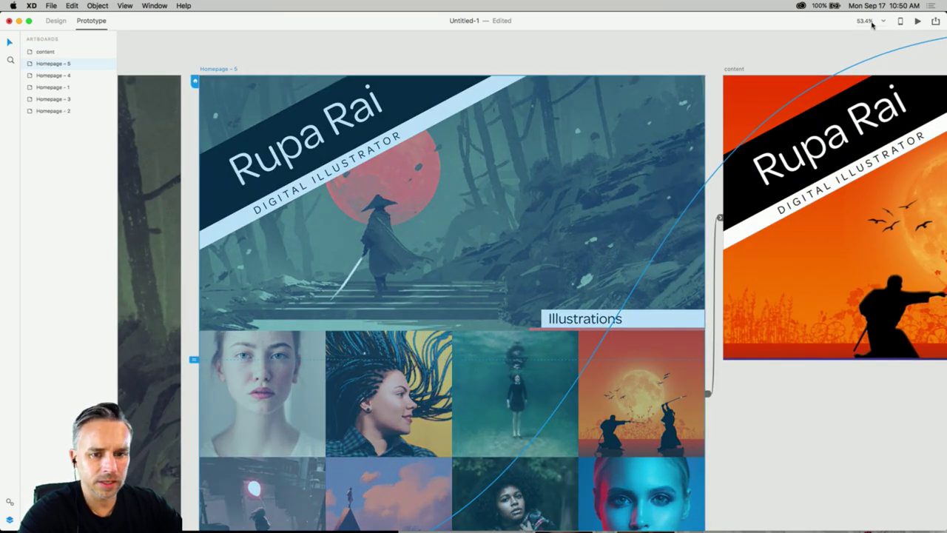
Step: In Preview, open the samurai page from its thumbnail and return home twice, then close Preview
left_click(918, 22)
scroll(625, 242, "down", 10)
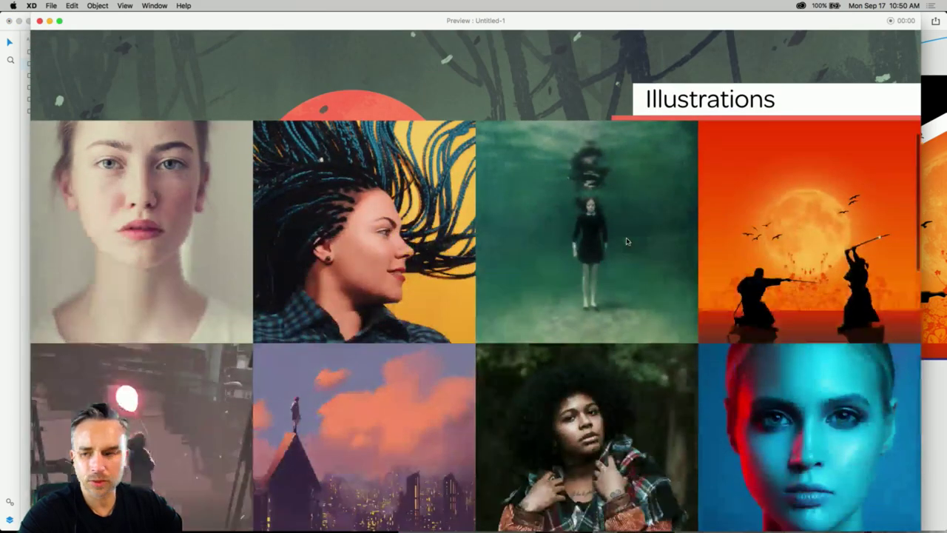
scroll(625, 242, "down", 3)
scroll(624, 240, "up", 15)
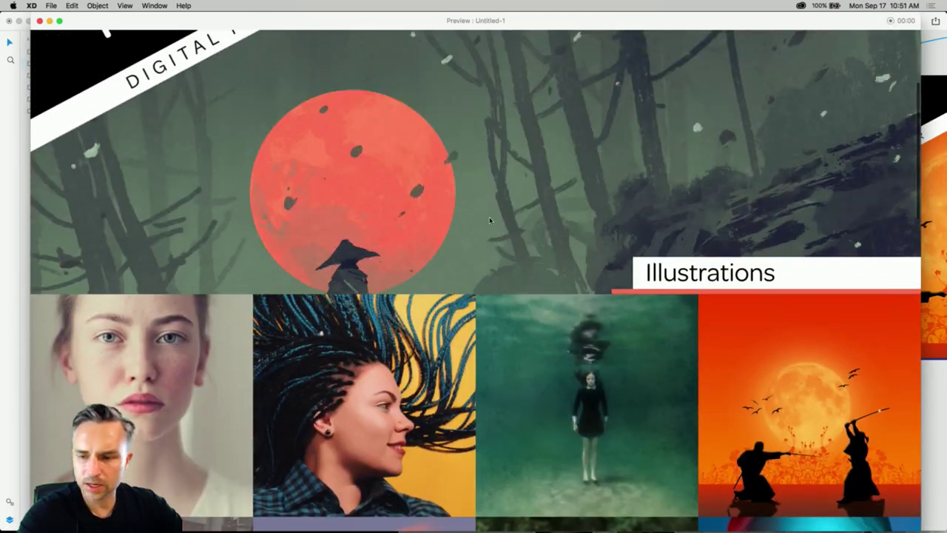
scroll(489, 220, "up", 1)
left_click(792, 382)
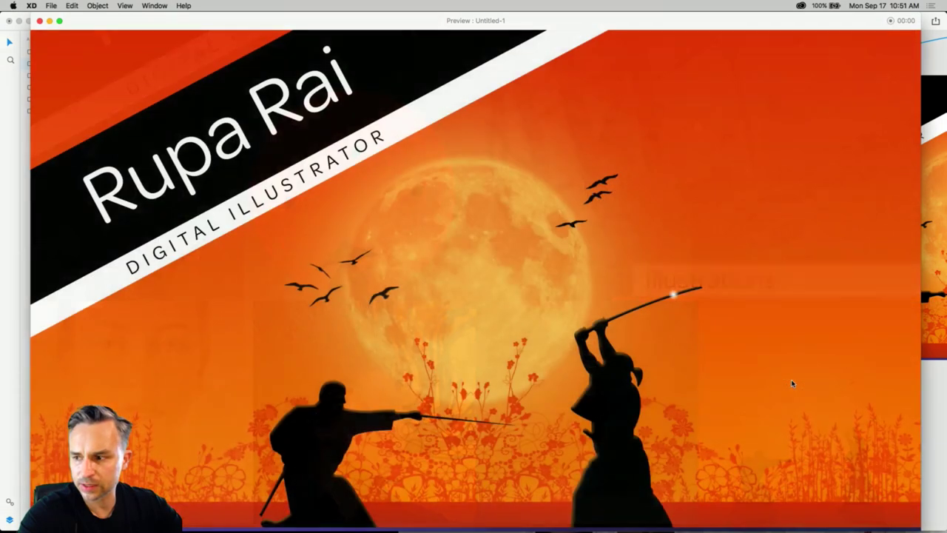
left_click(230, 151)
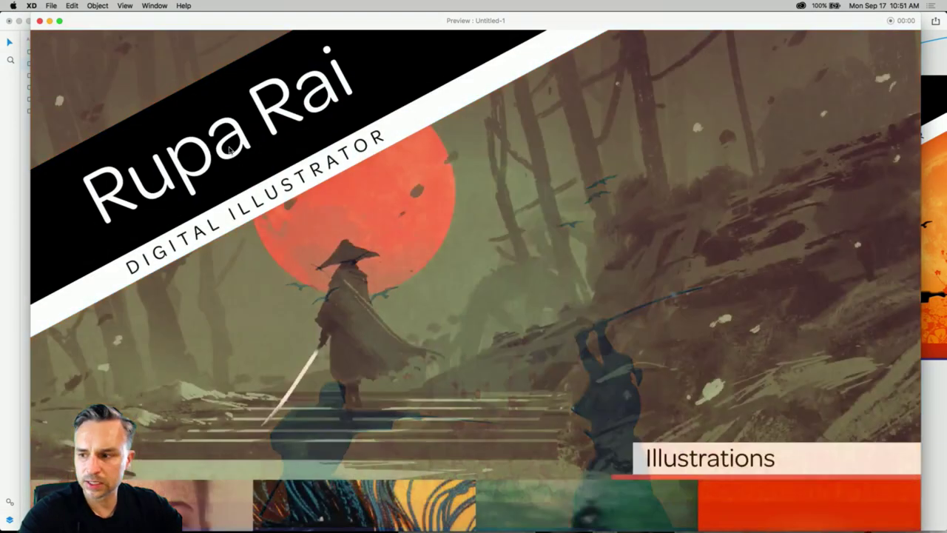
scroll(786, 249, "down", 10)
left_click(786, 248)
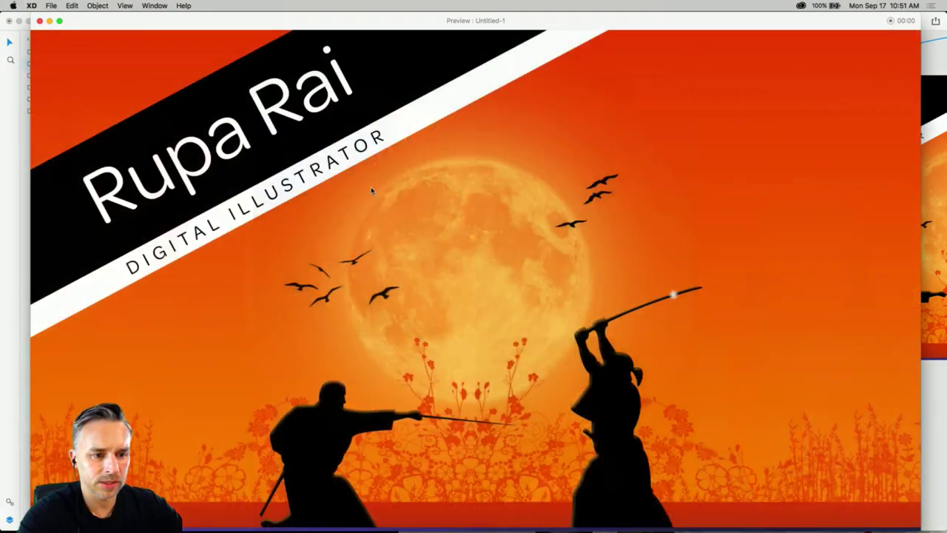
left_click(298, 148)
left_click(39, 20)
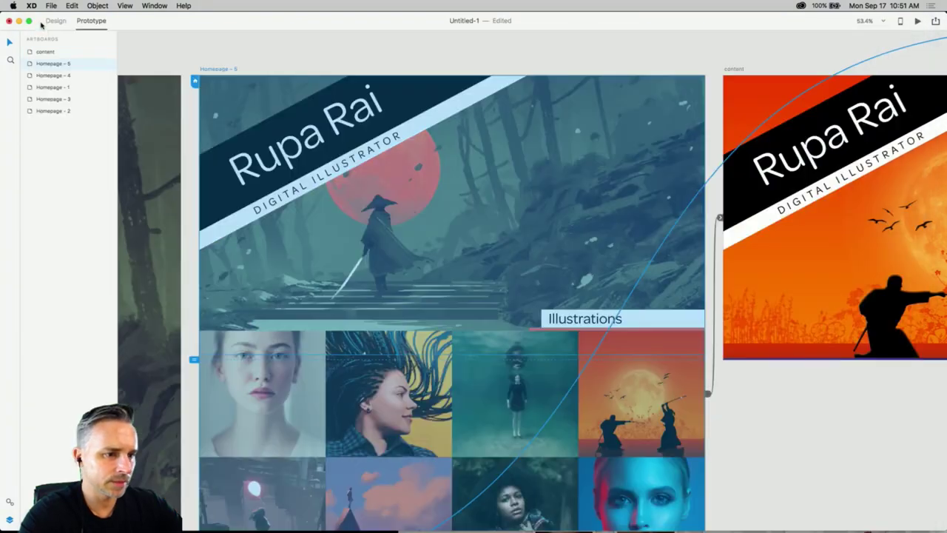
Step: Delete the Illustrations and about navigation text from Homepage-4
key("super+minus")
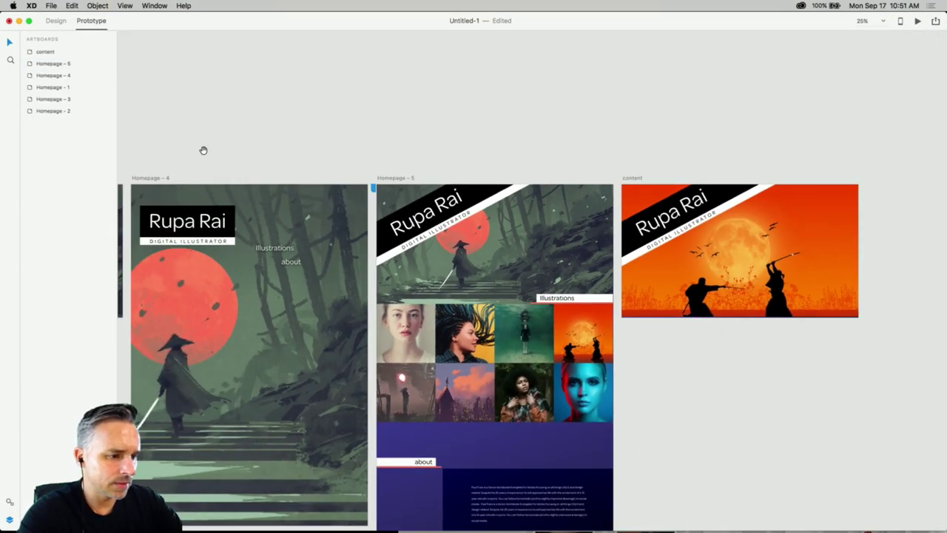
left_click_drag(203, 150, 401, 69)
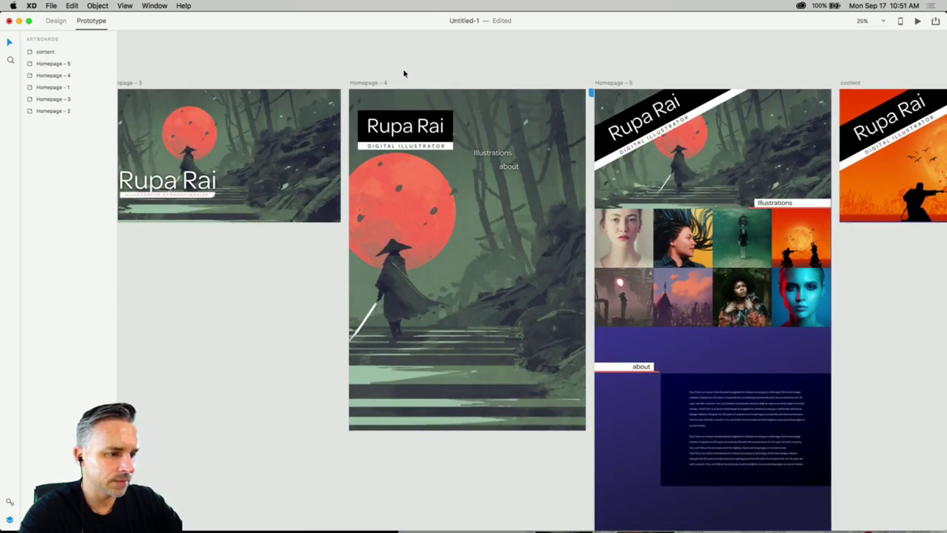
scroll(404, 68, "up", 3)
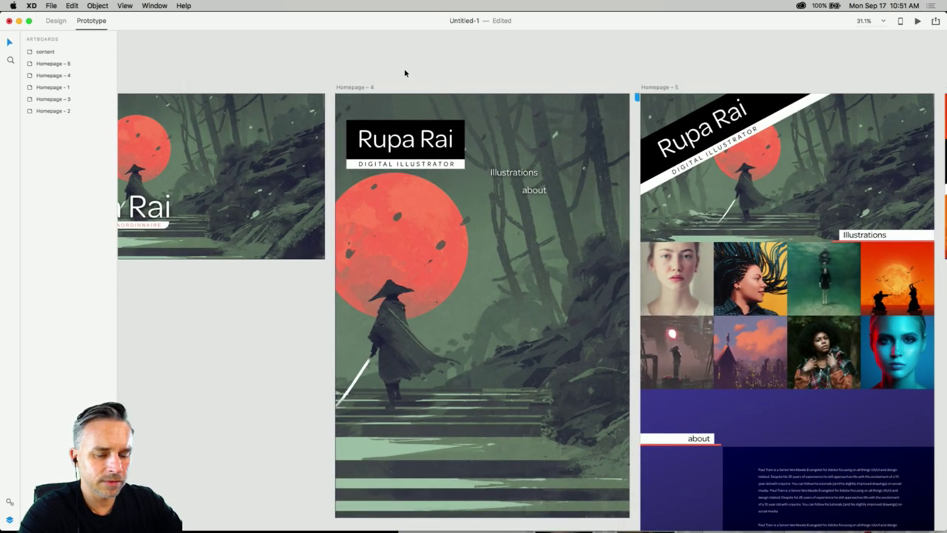
left_click_drag(430, 85, 486, 45)
left_click(572, 129)
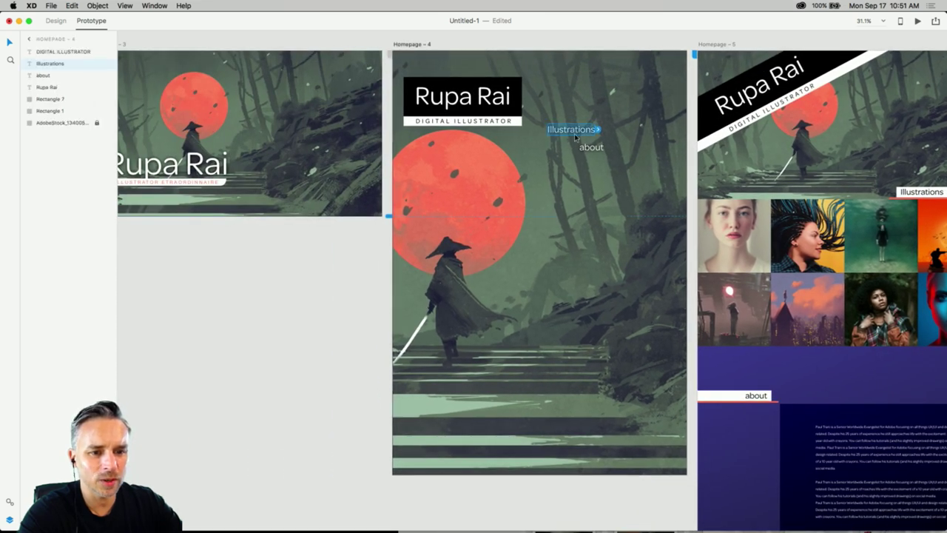
key("Delete")
left_click(591, 147)
key("Delete")
left_click(296, 304)
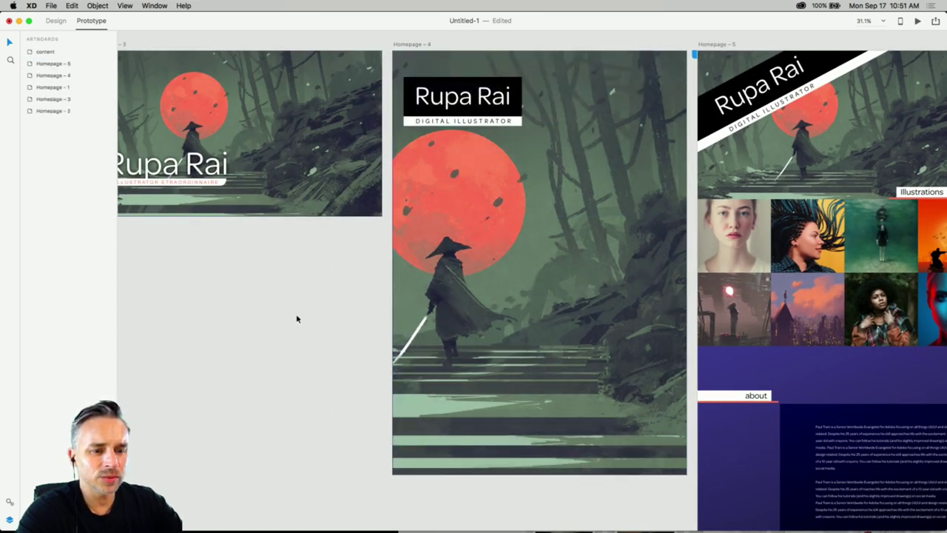
Step: Delete the name title layers from Homepage-4
scroll(279, 343, "right", 3)
left_click_drag(284, 340, 261, 333)
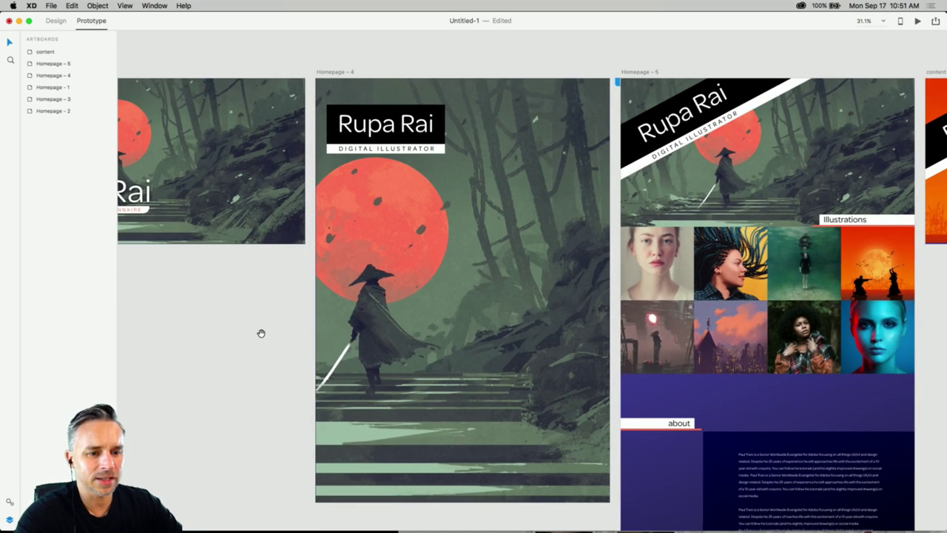
key("super+minus")
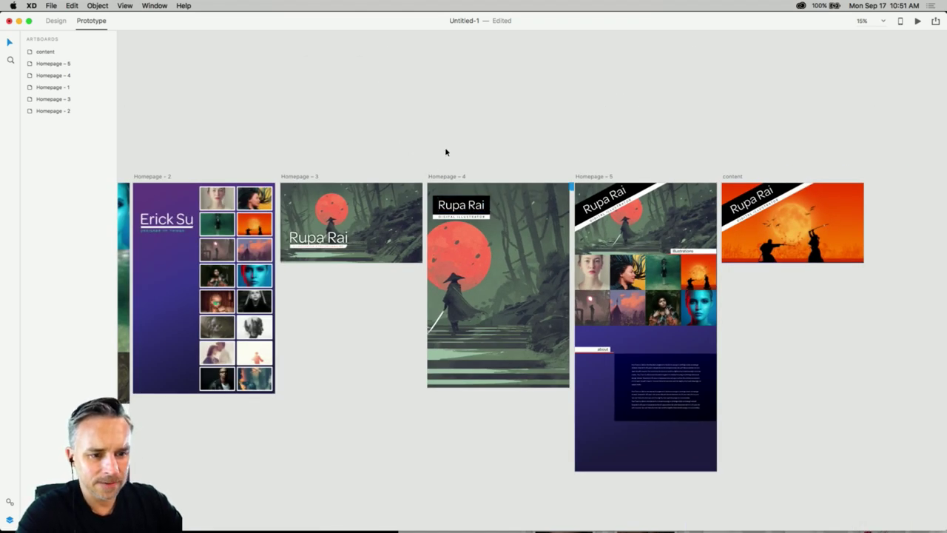
left_click_drag(446, 151, 521, 422)
key("Delete")
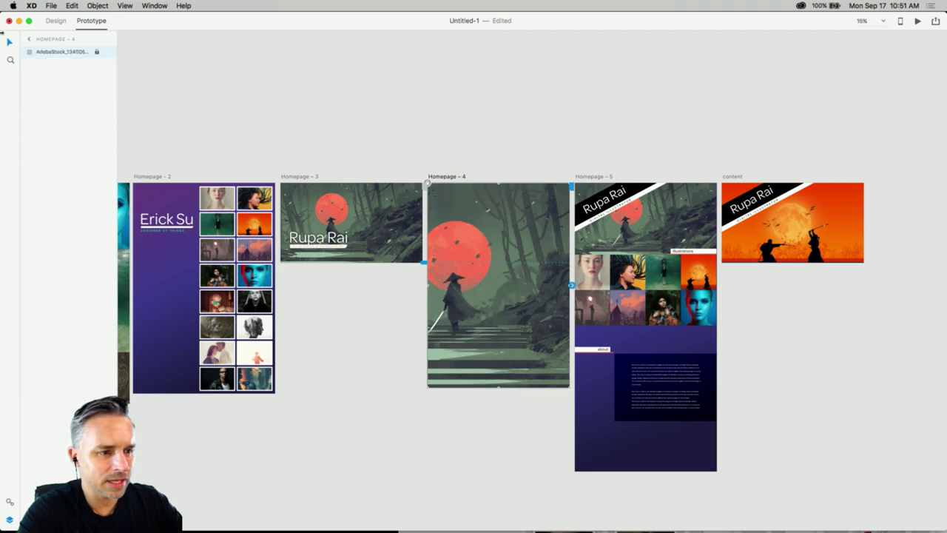
Step: Delete the Homepage-4 artboard in Design mode
left_click(57, 21)
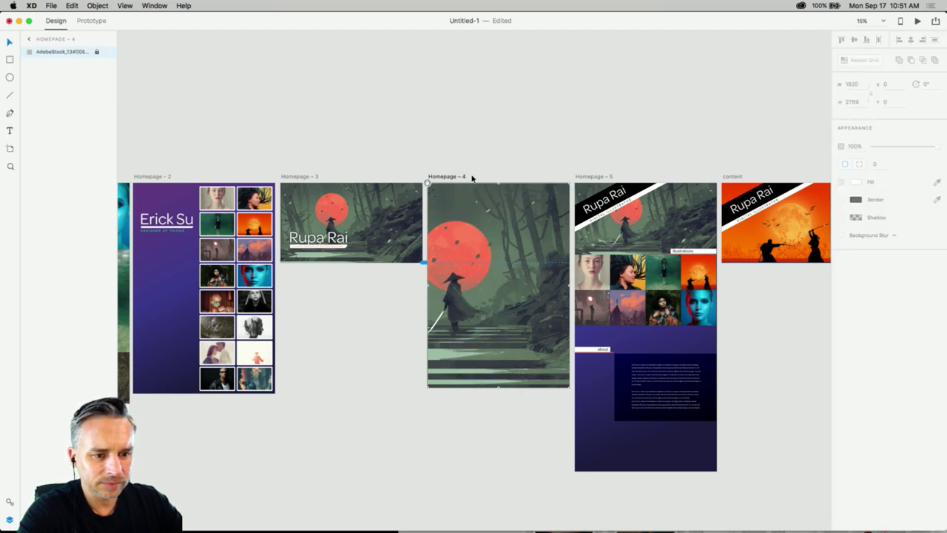
left_click(446, 178)
key("Delete")
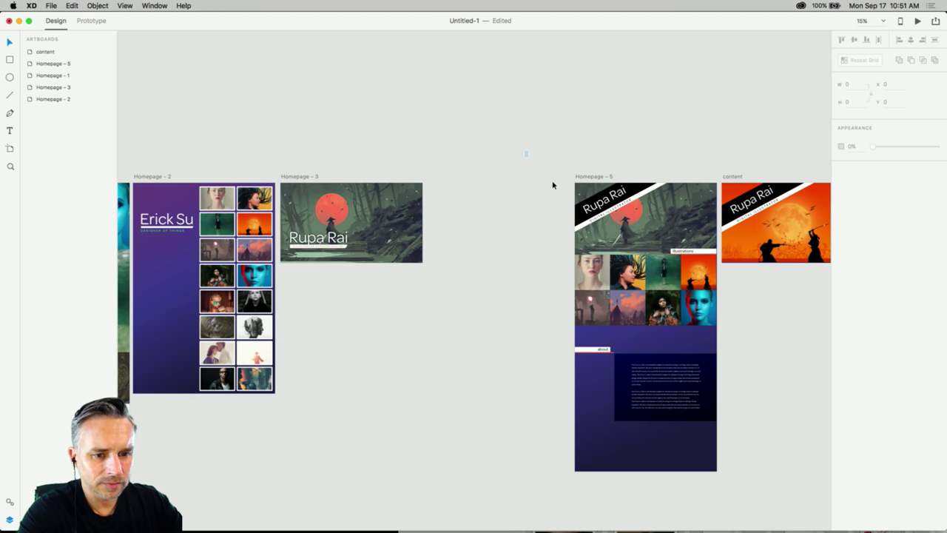
Step: Move the Homepage-5 and content artboards left beside Homepage-3
left_click_drag(552, 185, 793, 449)
left_click_drag(604, 178, 457, 178)
left_click_drag(378, 137, 402, 31)
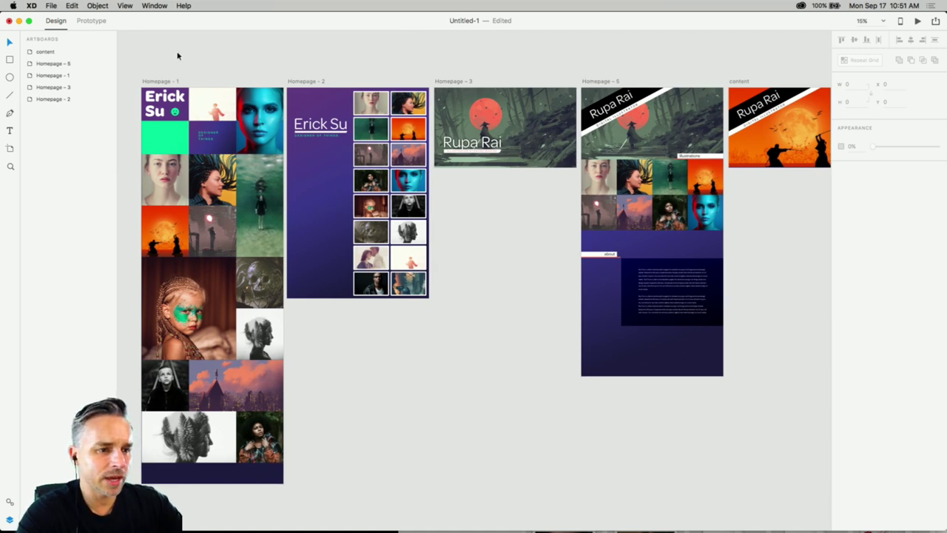
Step: Move the smiley on Homepage-1 down into the green square
scroll(177, 56, "up", 10)
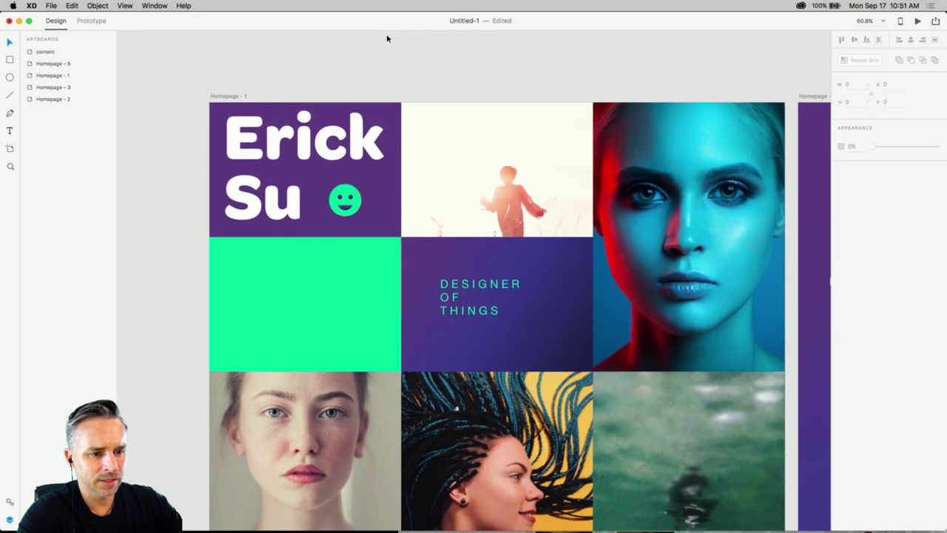
left_click(350, 205)
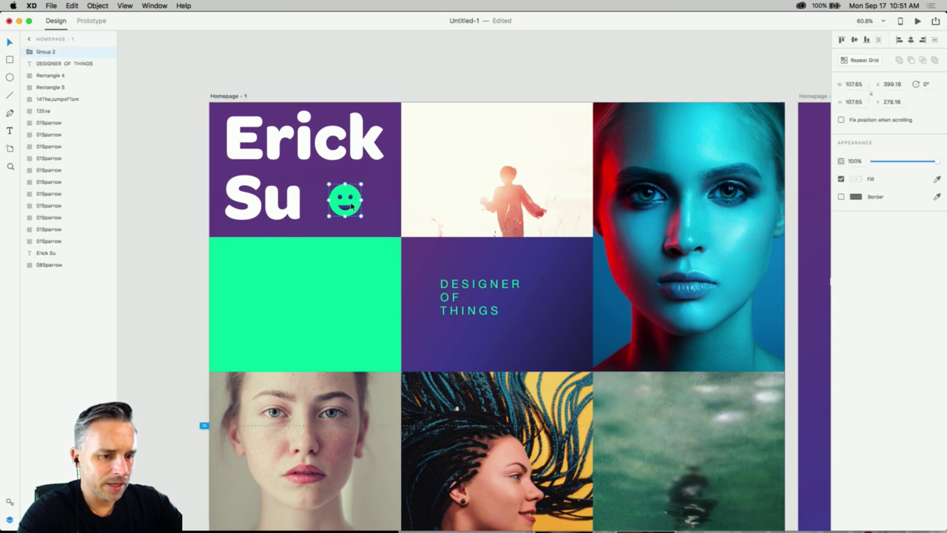
left_click_drag(350, 206, 311, 307)
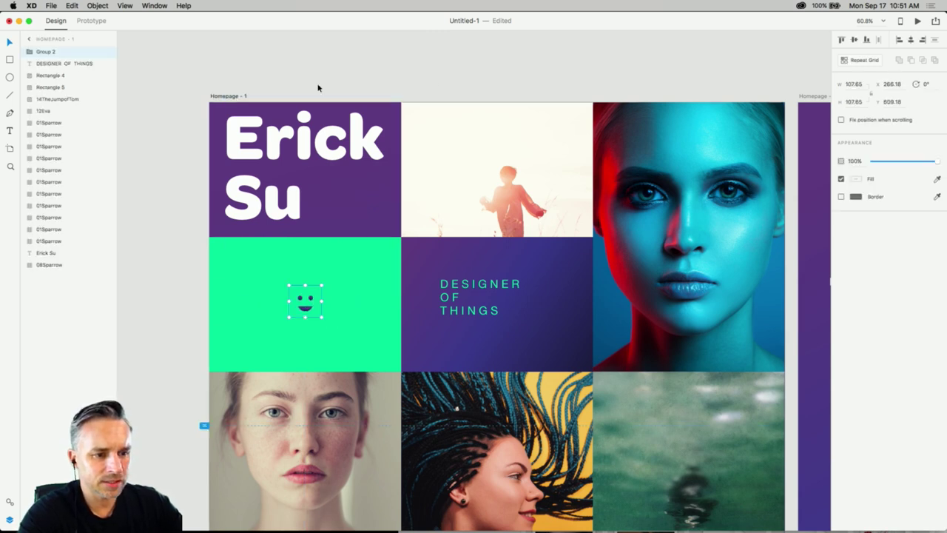
left_click(317, 74)
left_click_drag(323, 74, 271, 65)
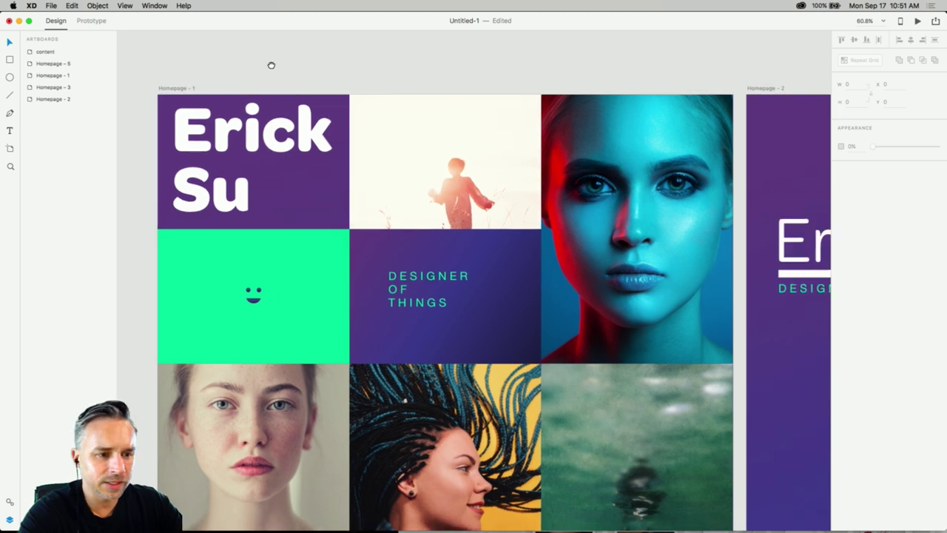
scroll(326, 57, "down", 3)
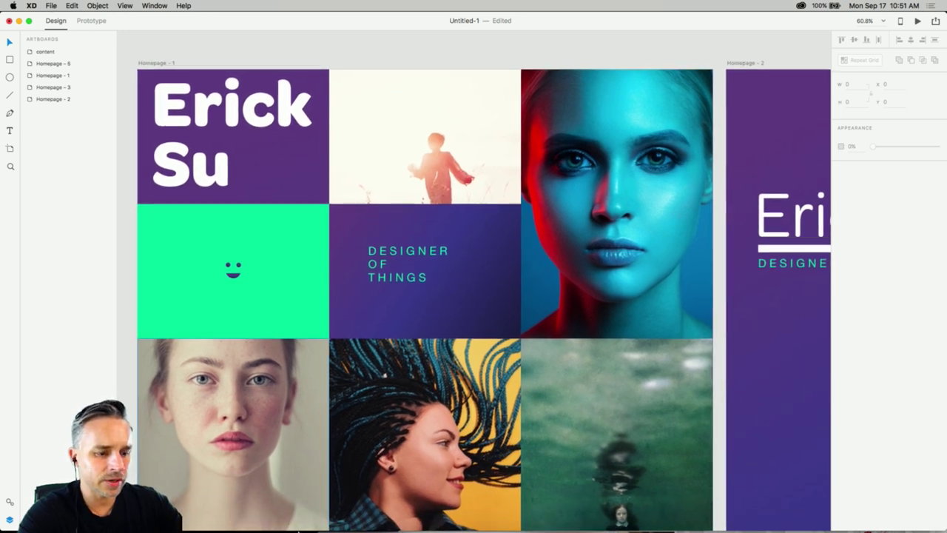
Step: In Illustrator, select the curly-haired character artwork
left_click(363, 521)
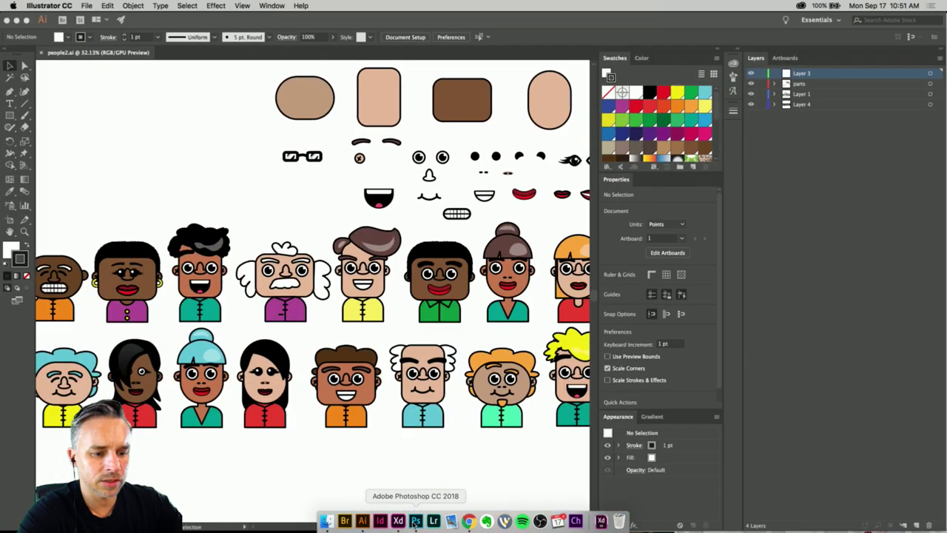
scroll(390, 447, "up", 8)
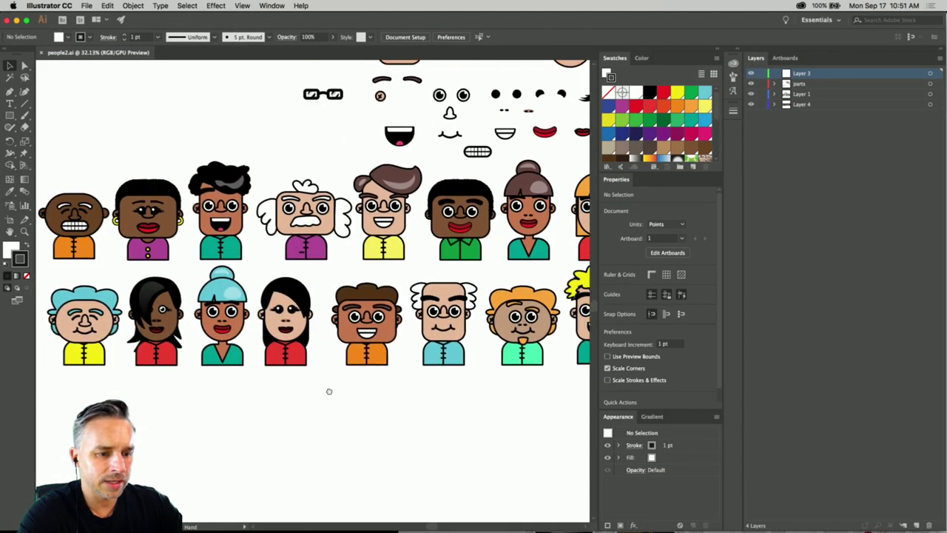
scroll(363, 441, "up", 2)
scroll(362, 441, "left", 3)
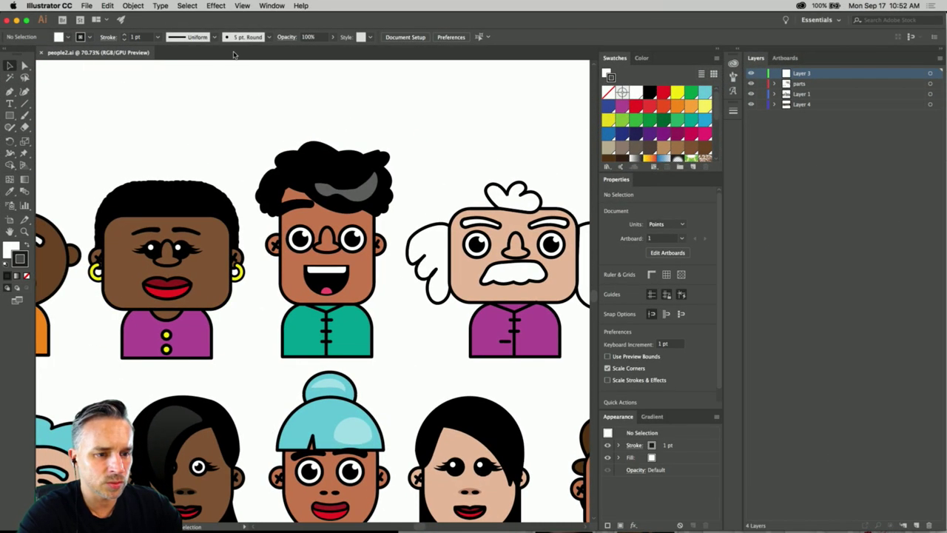
left_click(370, 324)
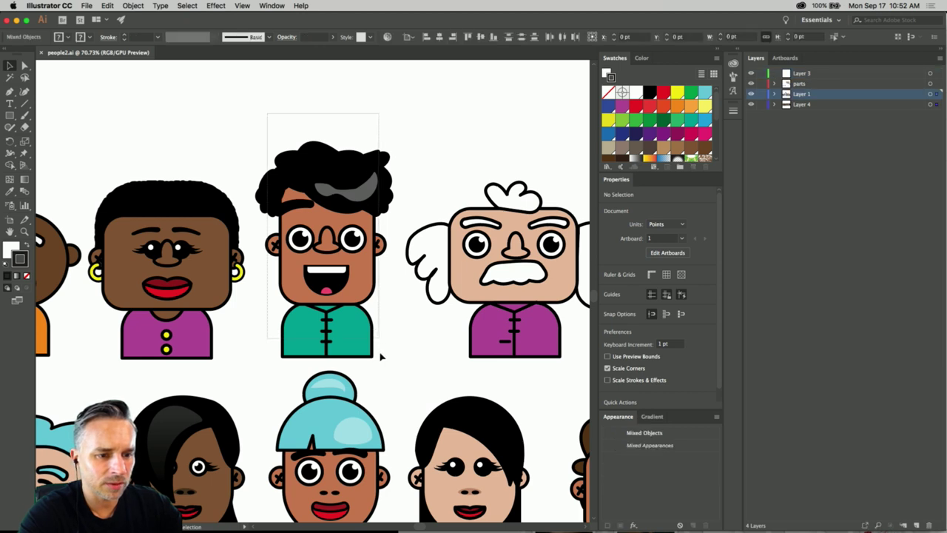
Step: Create a new AdobeLive library and add the selected character to it
left_click(741, 52)
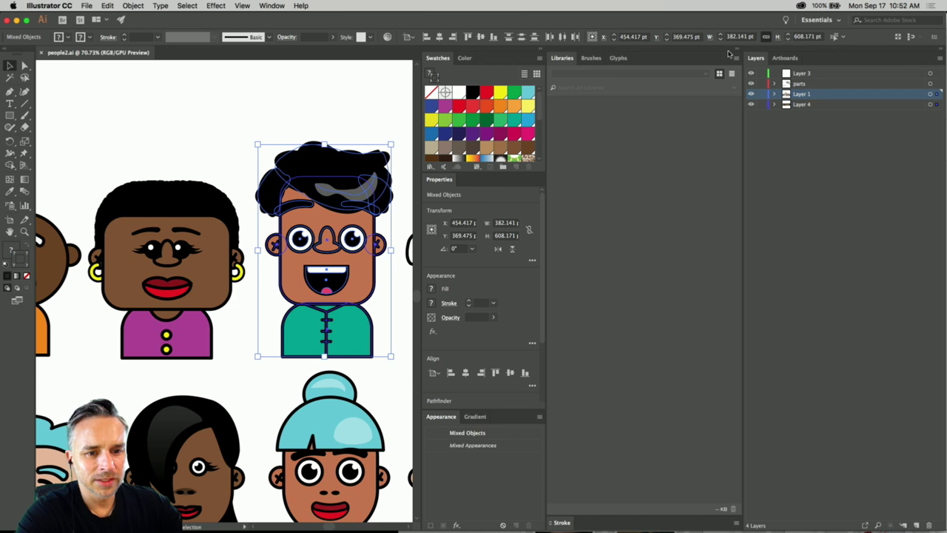
left_click(737, 58)
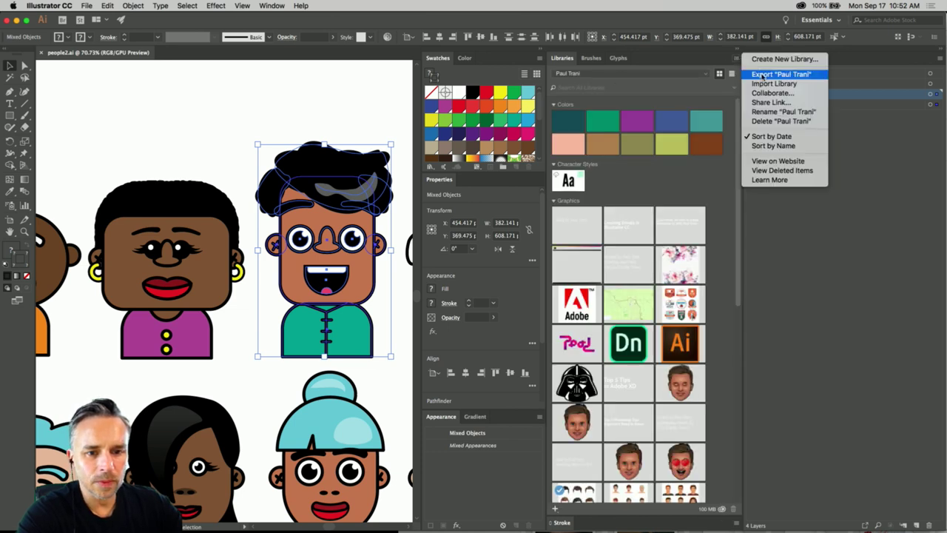
left_click(769, 59)
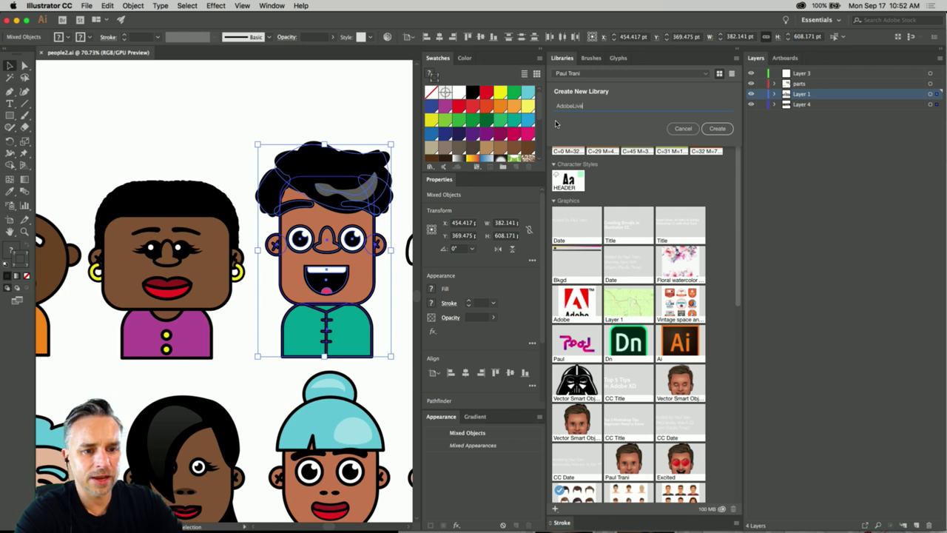
key("Return")
left_click_drag(400, 185, 630, 178)
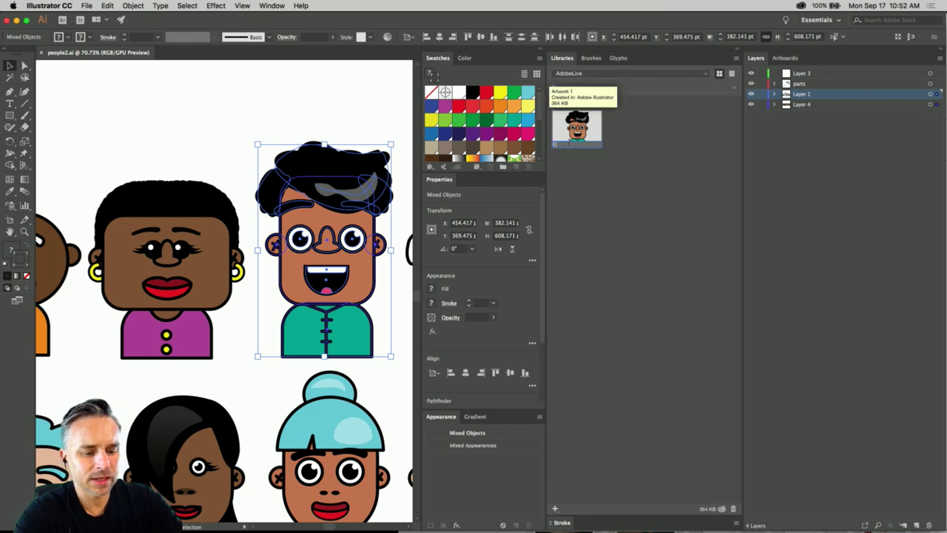
Step: Deselect the character and hide Illustrator to check the XD homepage
left_click(263, 92)
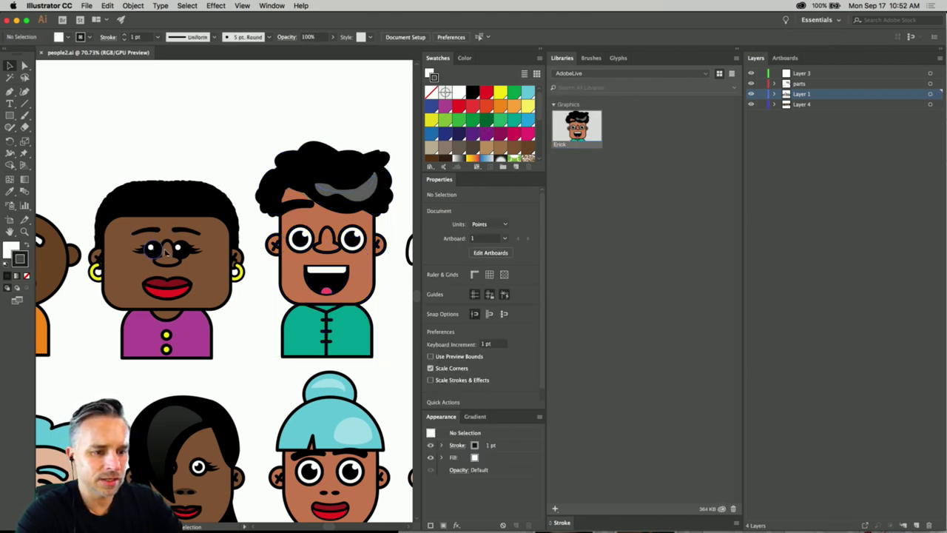
scroll(262, 185, "left", 3)
scroll(263, 185, "down", 1)
left_click(17, 20)
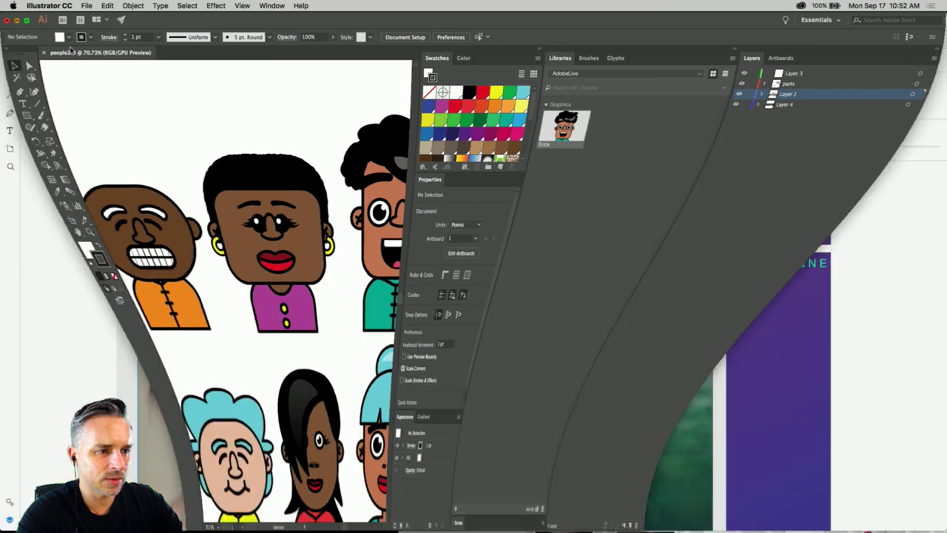
scroll(593, 219, "up", 3)
scroll(594, 220, "right", 10)
scroll(593, 220, "down", 1)
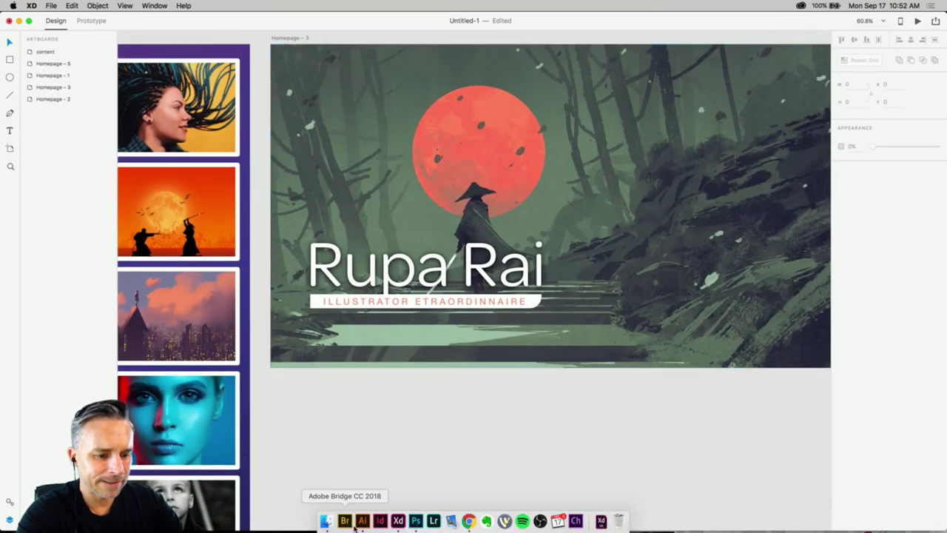
Step: Back in Illustrator, select the black-haired woman character in the lower row
left_click(363, 521)
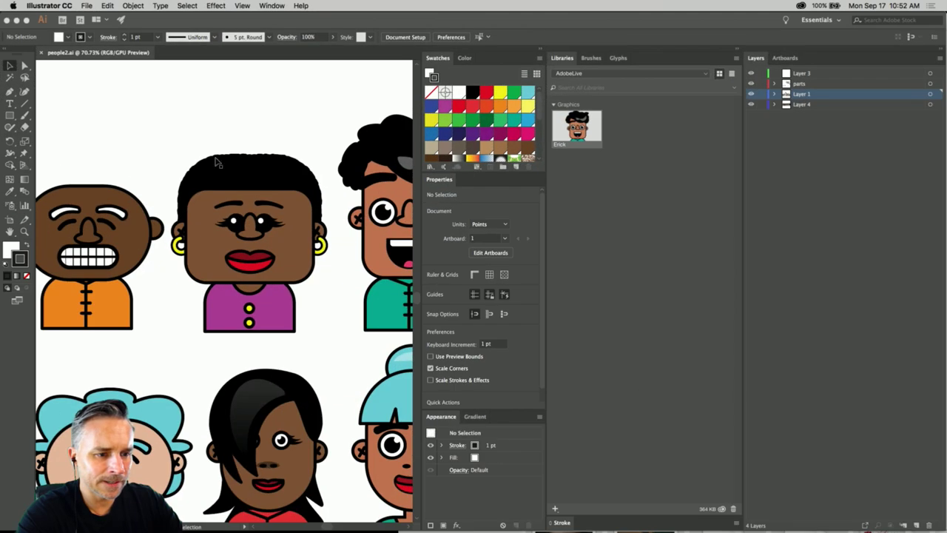
scroll(303, 333, "down", 5)
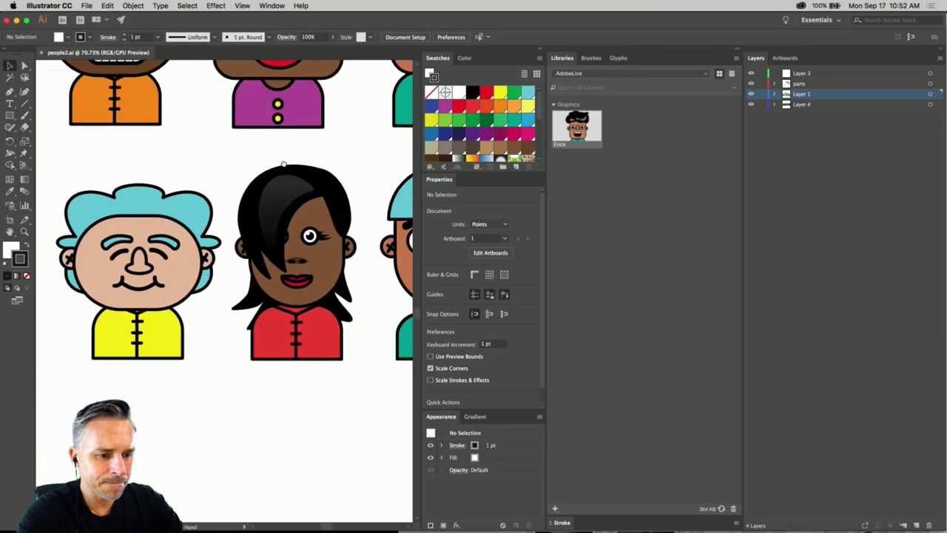
left_click(317, 182)
Step: Add the black-haired woman to the AdobeLive library and name the graphic Rupa
left_click_drag(307, 191, 598, 101)
double_click(609, 144)
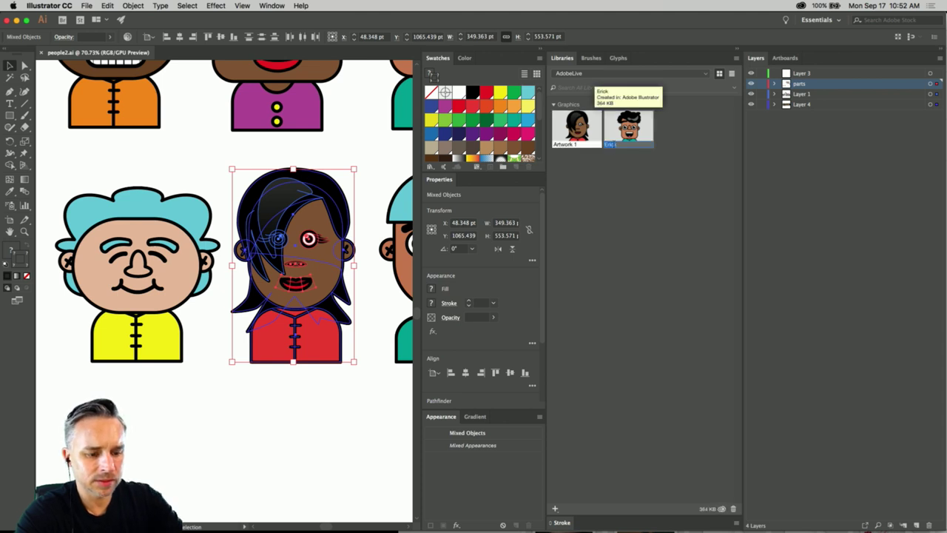
type("Rupa")
key("Return")
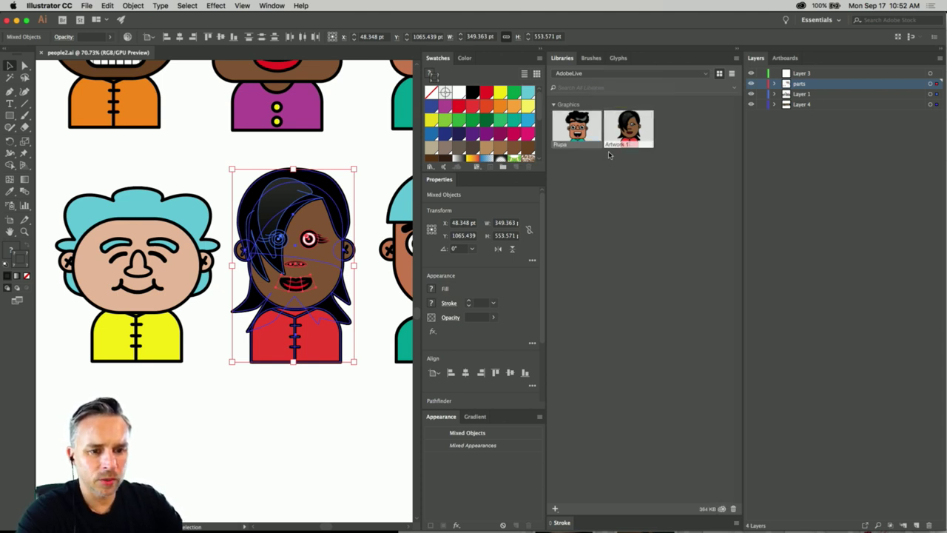
Step: Restore Erick's label, rename the woman's Artwork 1 graphic to Rupa, and deselect
double_click(561, 144)
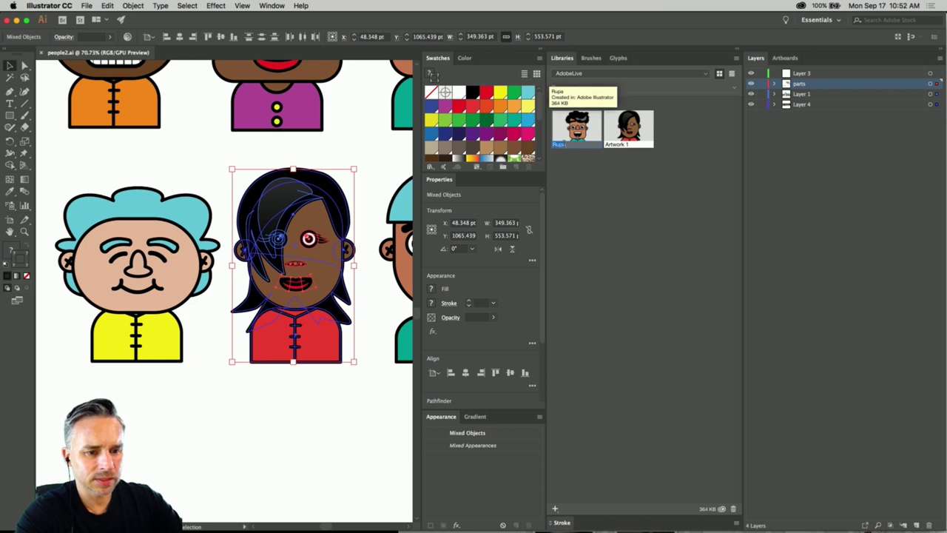
double_click(615, 144)
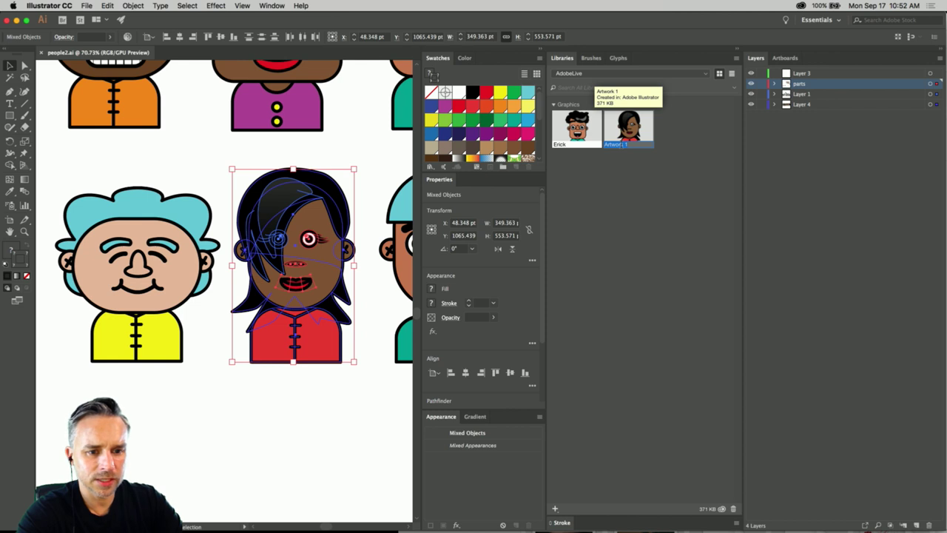
type("Rupa")
key("Return")
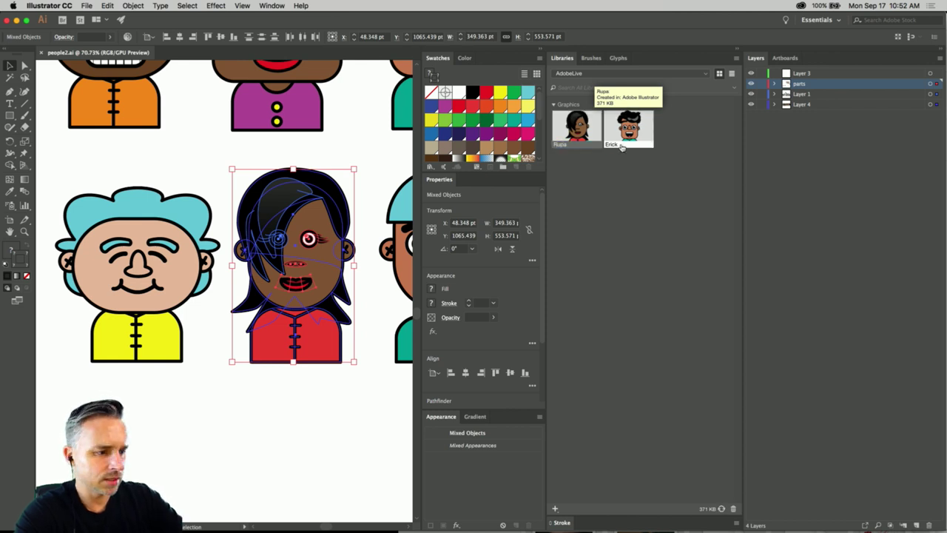
left_click(146, 460)
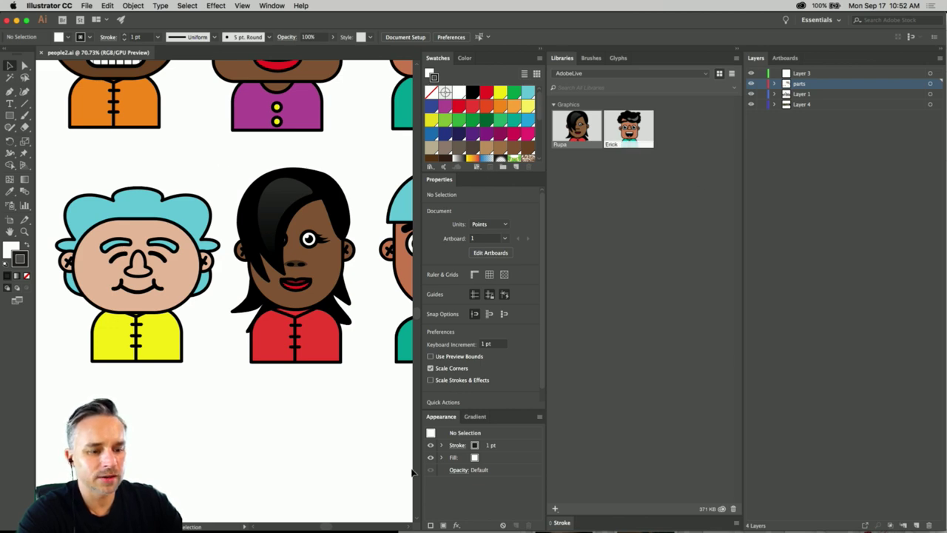
Step: In Photoshop, zoom in on the artboards and switch Libraries to AdobeLive
mouse_move(381, 522)
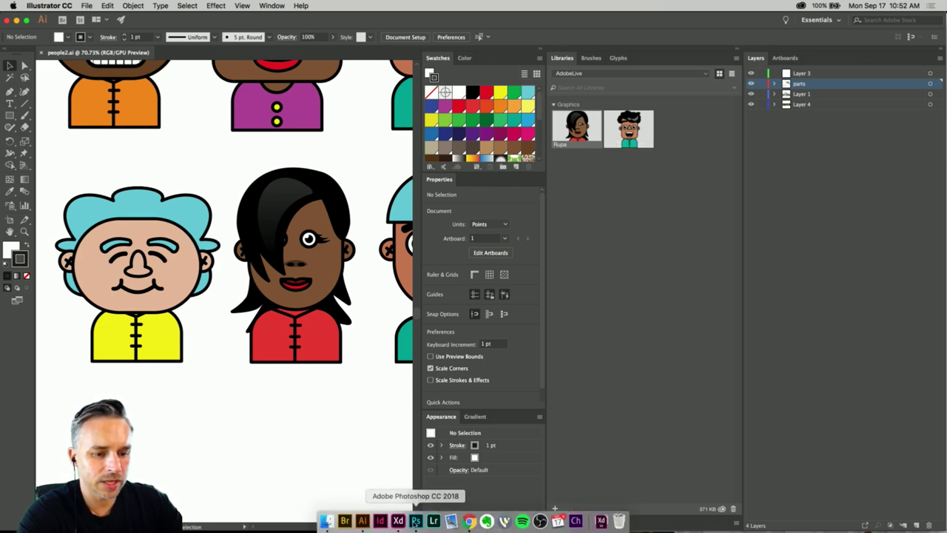
left_click(415, 521)
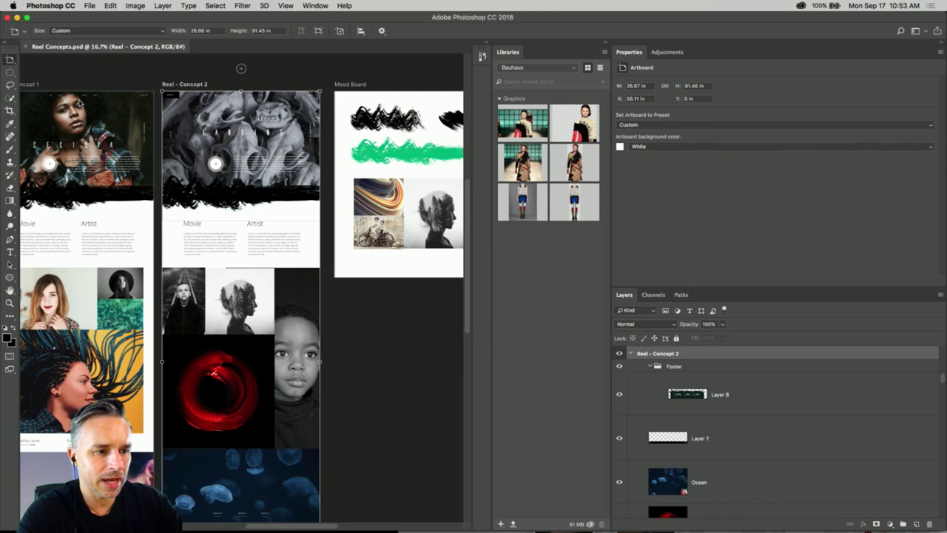
key("super+equal")
scroll(207, 291, "up", 5)
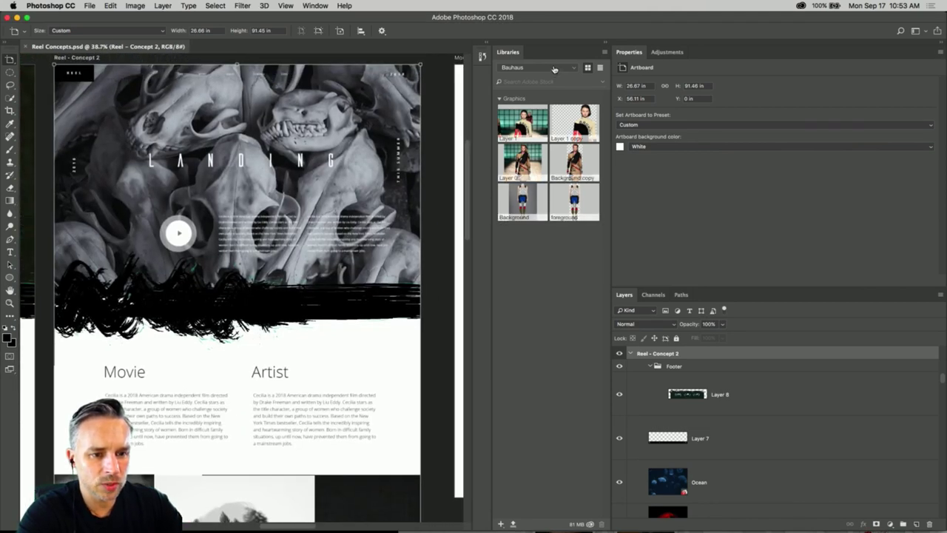
left_click(538, 68)
left_click(527, 88)
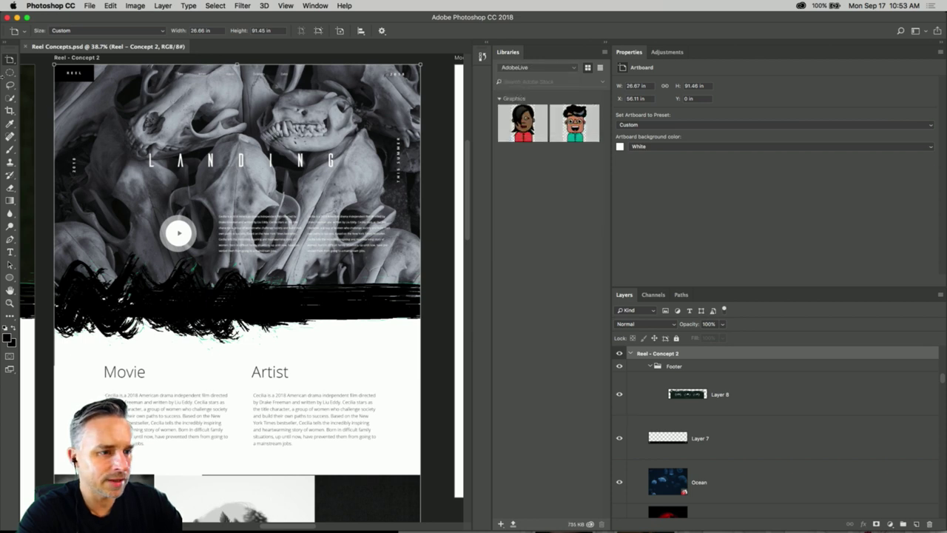
Step: Rasterize the Bones layer, add it to the AdobeLive library, and hide Photoshop
left_click_drag(9, 61, 28, 63)
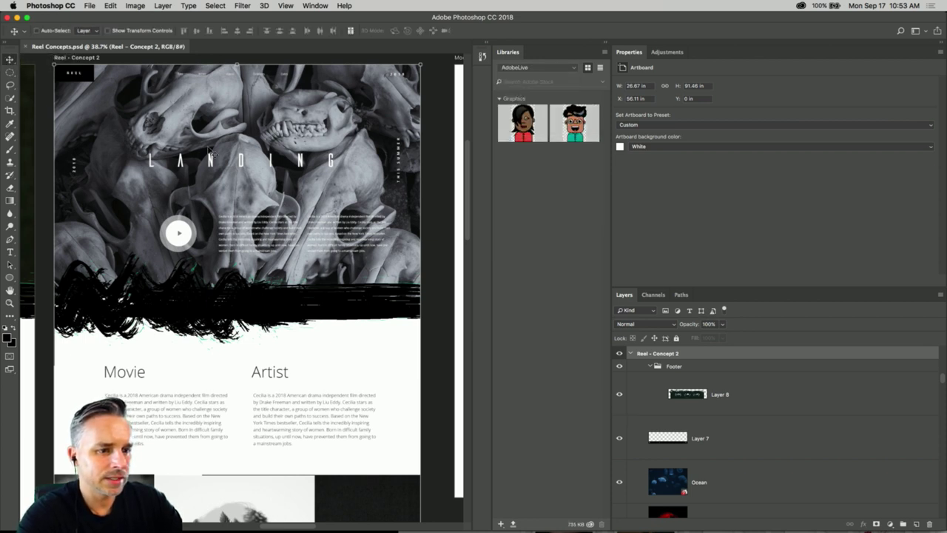
left_click(198, 115, "super")
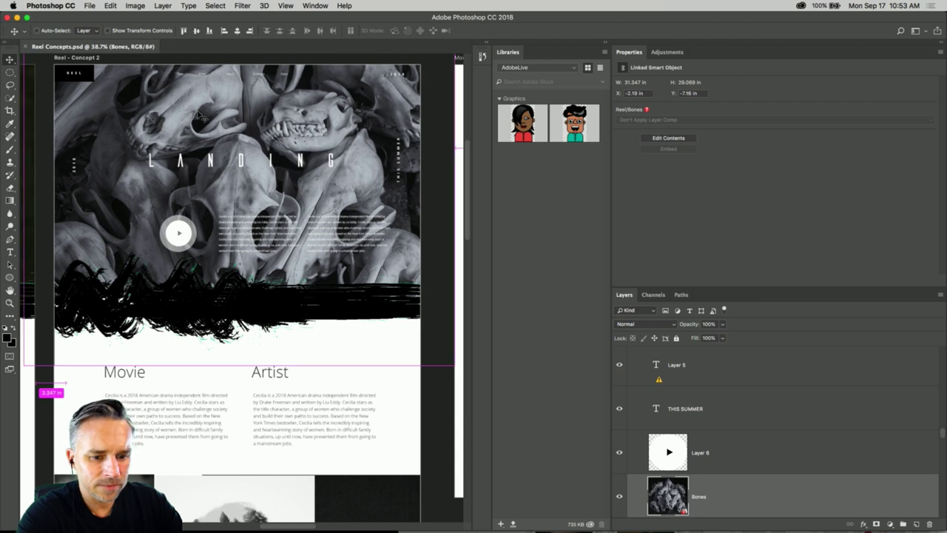
left_click_drag(668, 496, 538, 318)
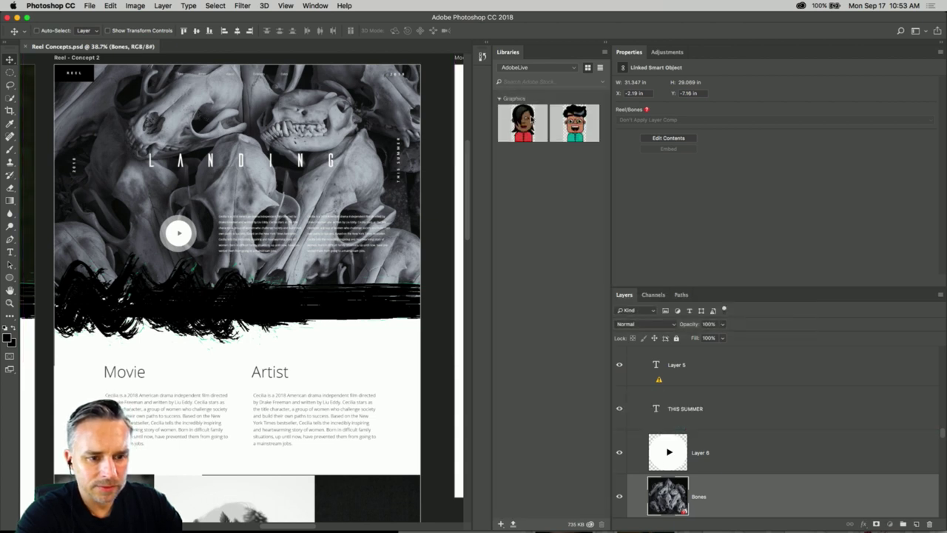
right_click(664, 488)
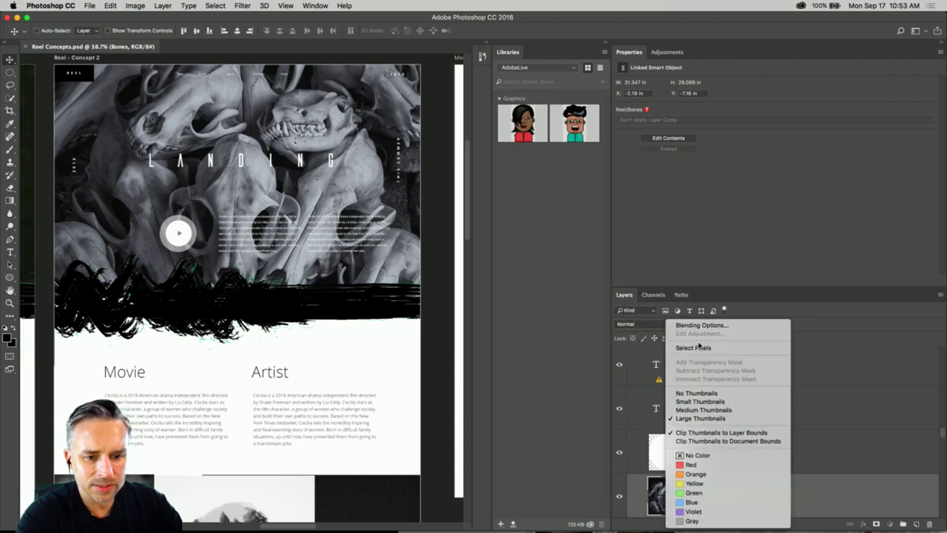
left_click(796, 379)
right_click(793, 497)
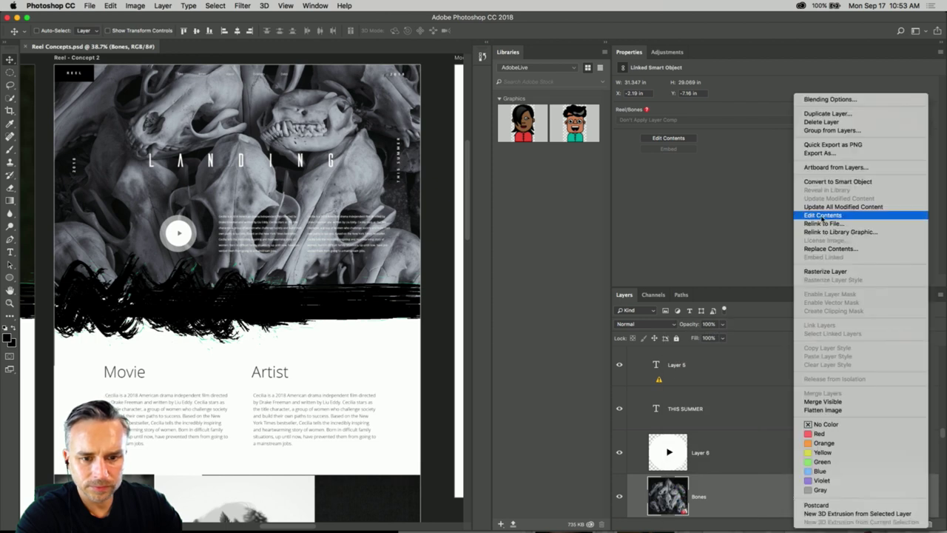
left_click(840, 271)
left_click_drag(667, 495, 537, 222)
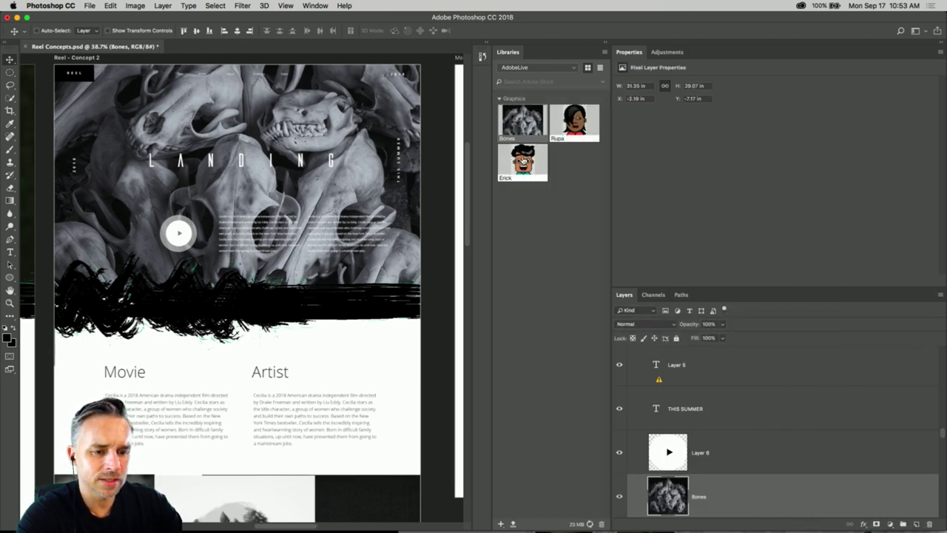
left_click(17, 16)
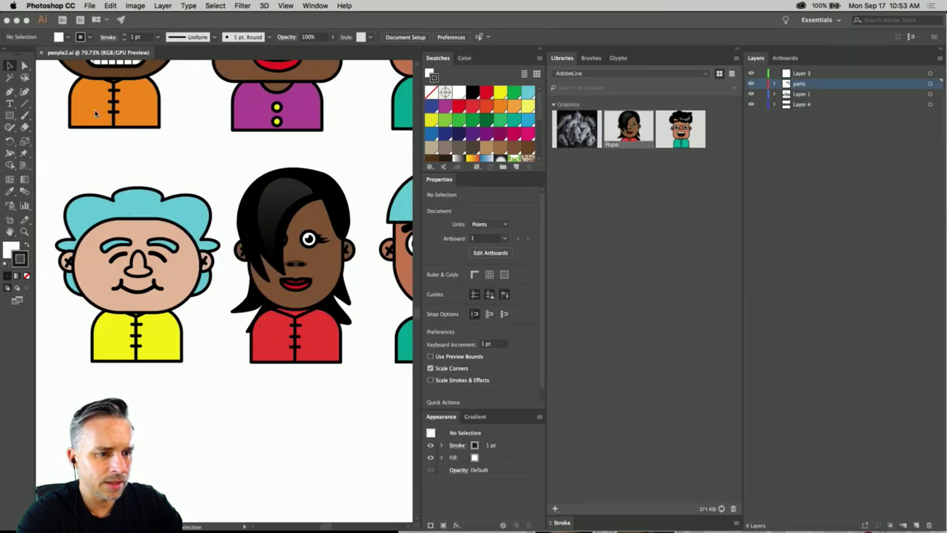
Step: In XD, open the AdobeLive CC library and place the Rupa graphic below the homepage
left_click(16, 20)
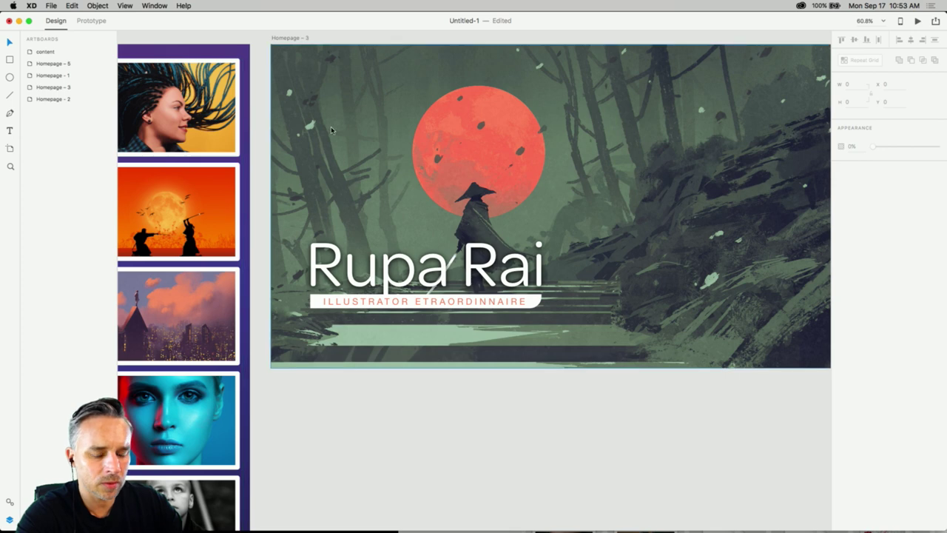
left_click(51, 5)
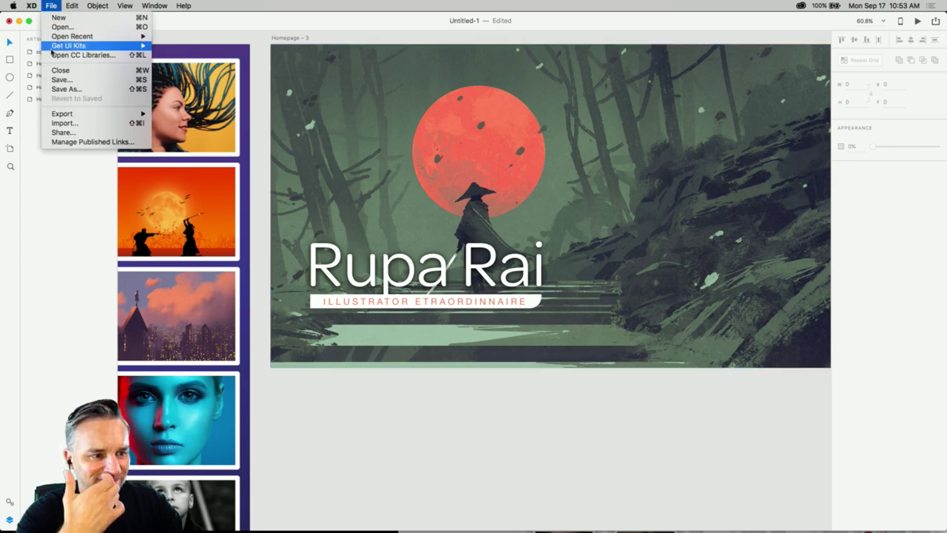
left_click(53, 54)
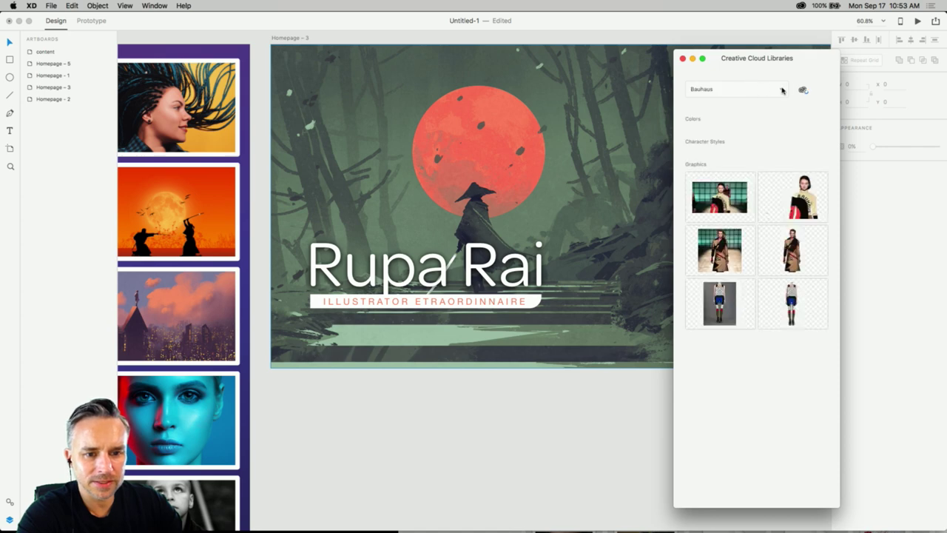
left_click(776, 89)
left_click(743, 95)
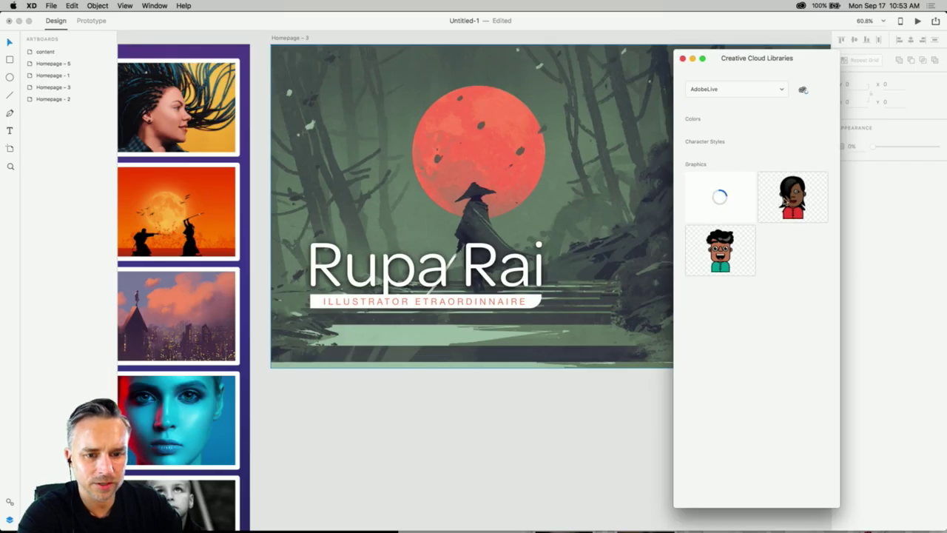
left_click_drag(786, 199, 489, 452)
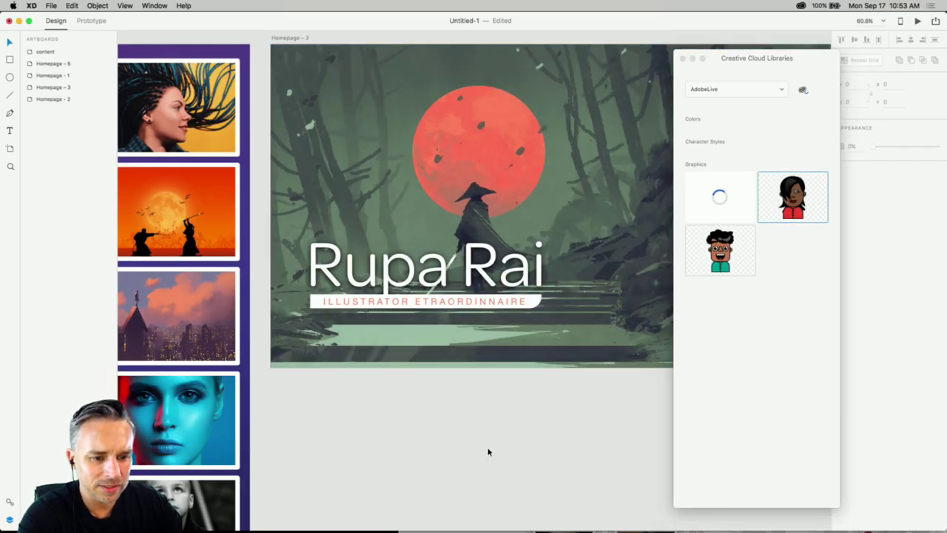
left_click(395, 406)
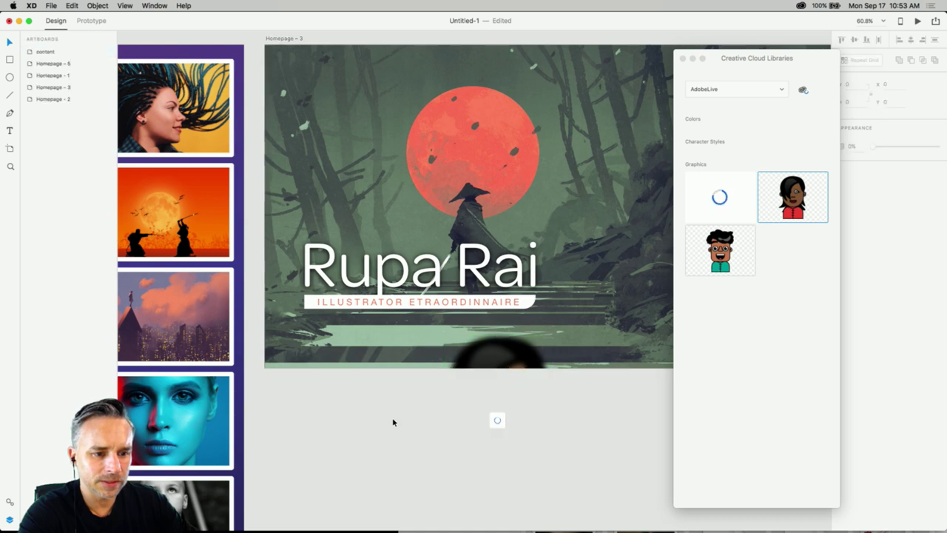
left_click_drag(391, 421, 230, 399)
left_click_drag(315, 382, 530, 139)
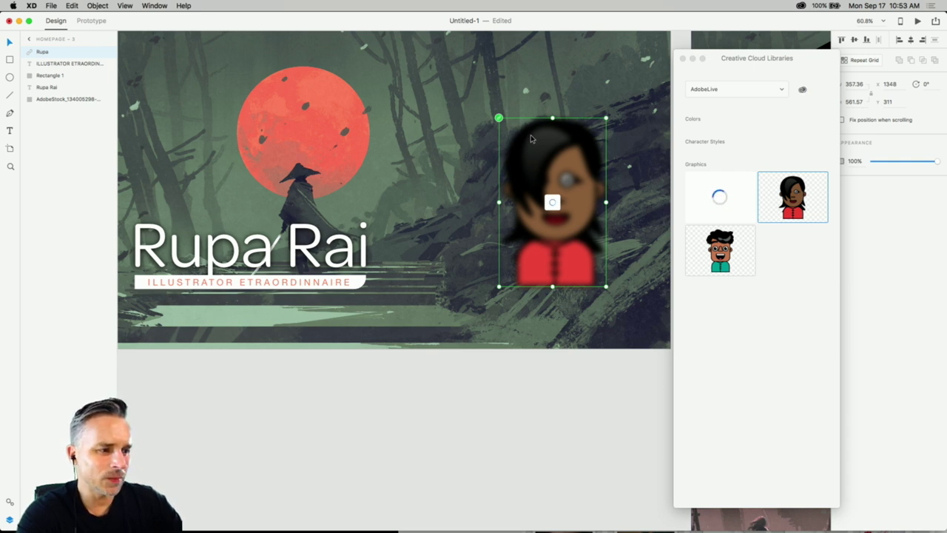
left_click_drag(538, 168, 556, 239)
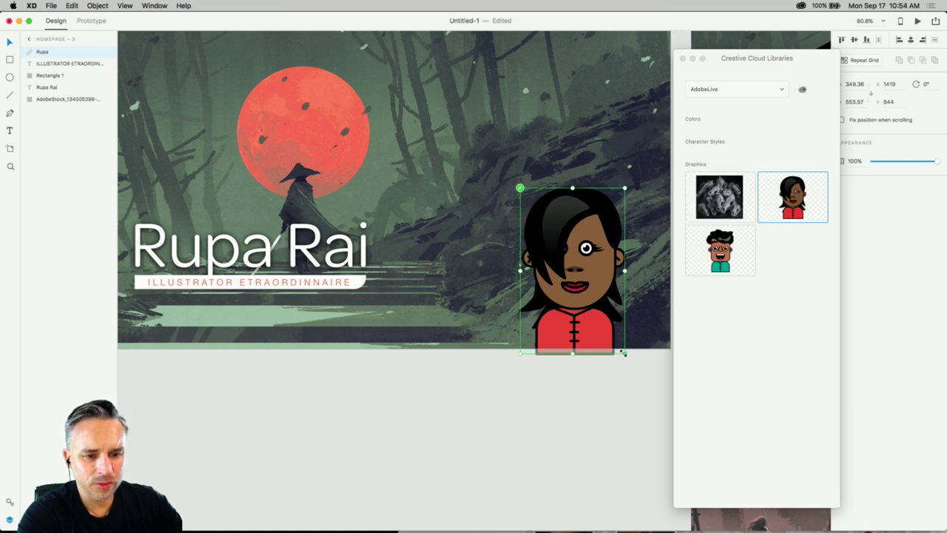
left_click_drag(624, 354, 570, 269)
left_click_drag(549, 215, 625, 298)
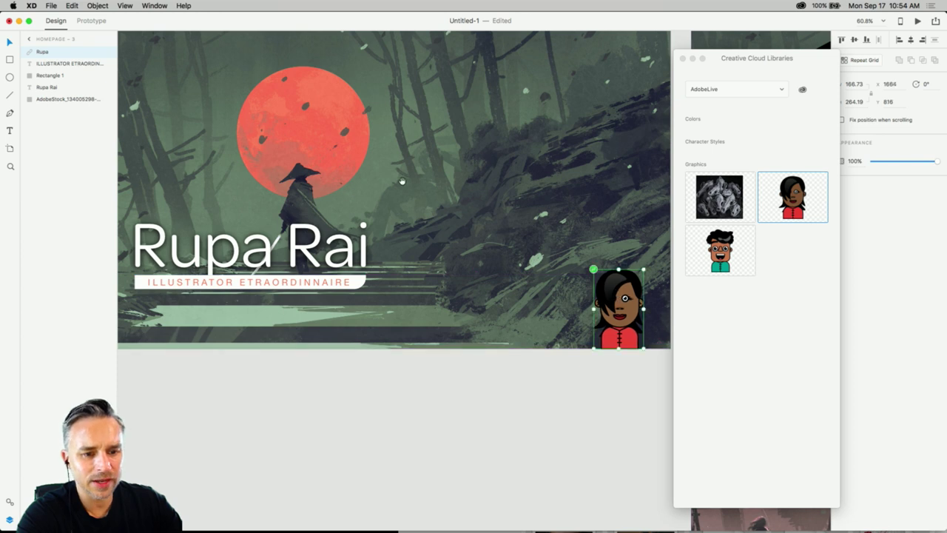
scroll(401, 181, "up", 2)
left_click_drag(625, 335, 181, 335)
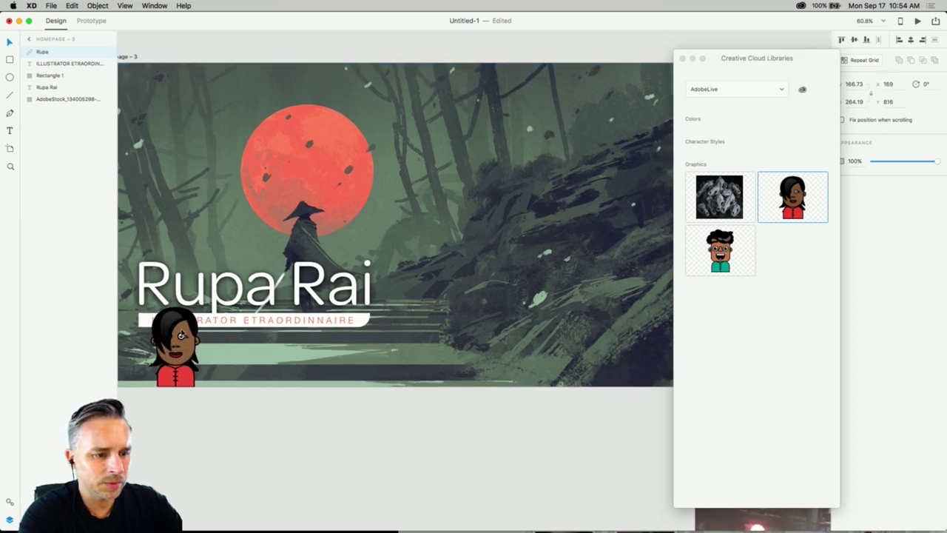
scroll(181, 335, "left", 4)
left_click_drag(294, 328, 503, 292)
scroll(492, 285, "right", 2)
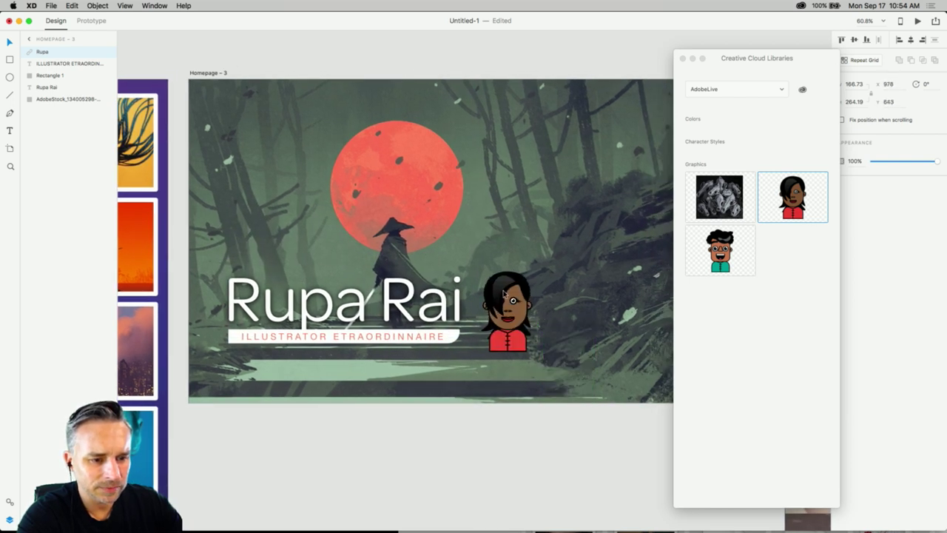
Step: Widen the white subtitle banner, shrink Rupa, and send her behind the banner
left_click(453, 339)
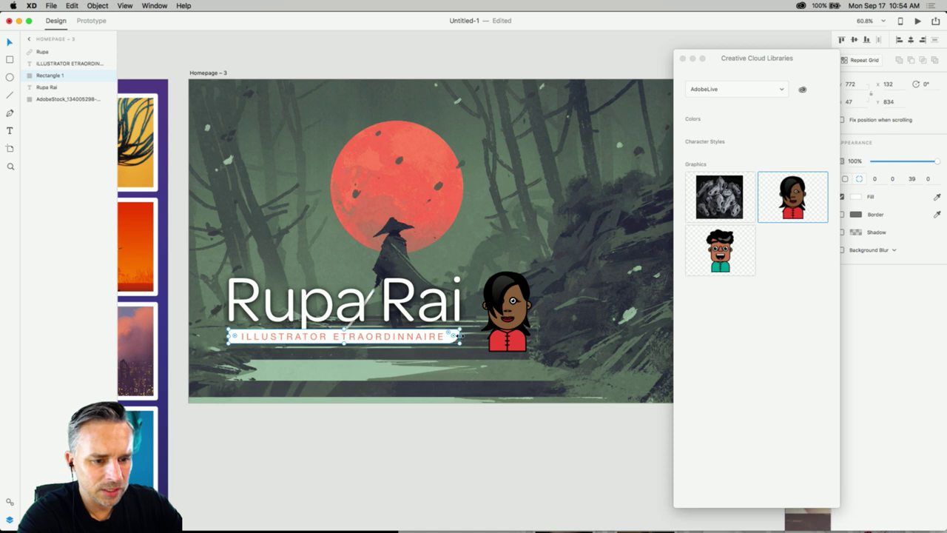
left_click_drag(460, 337, 515, 291)
left_click_drag(539, 250, 507, 278)
left_click(551, 337)
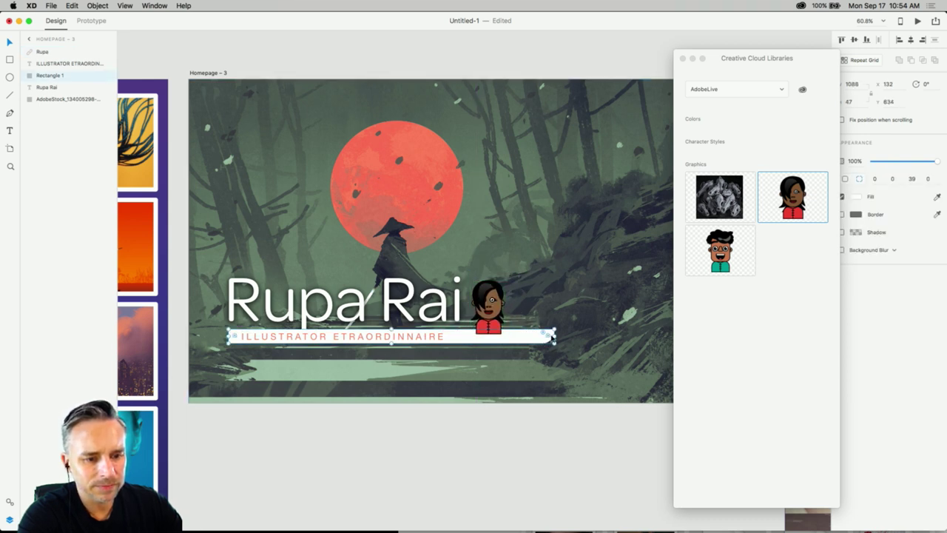
left_click(490, 301)
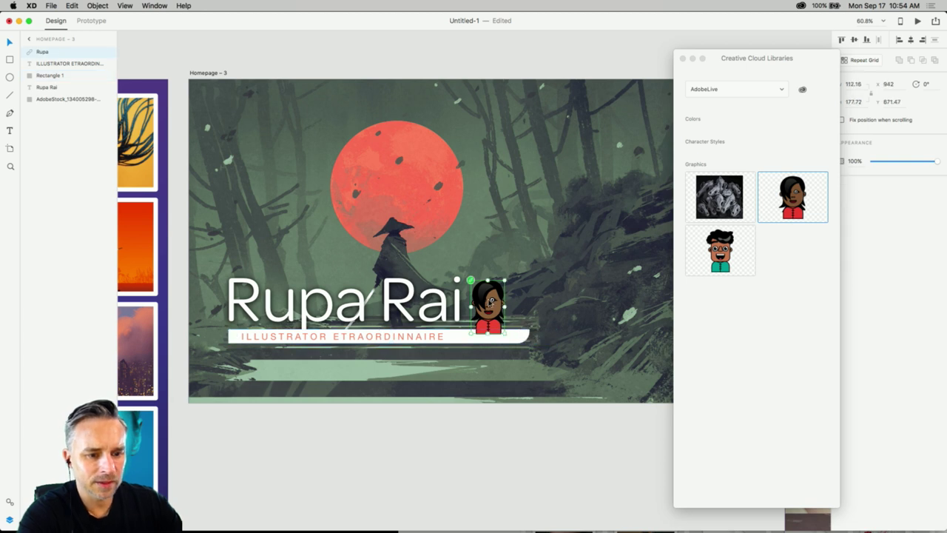
key("super+bracketleft")
key("super+bracketleft")
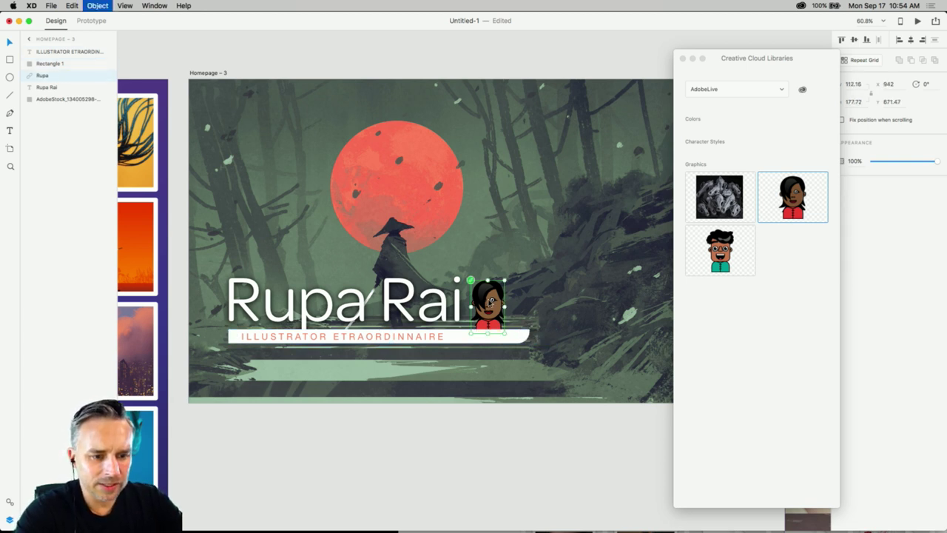
left_click(512, 339)
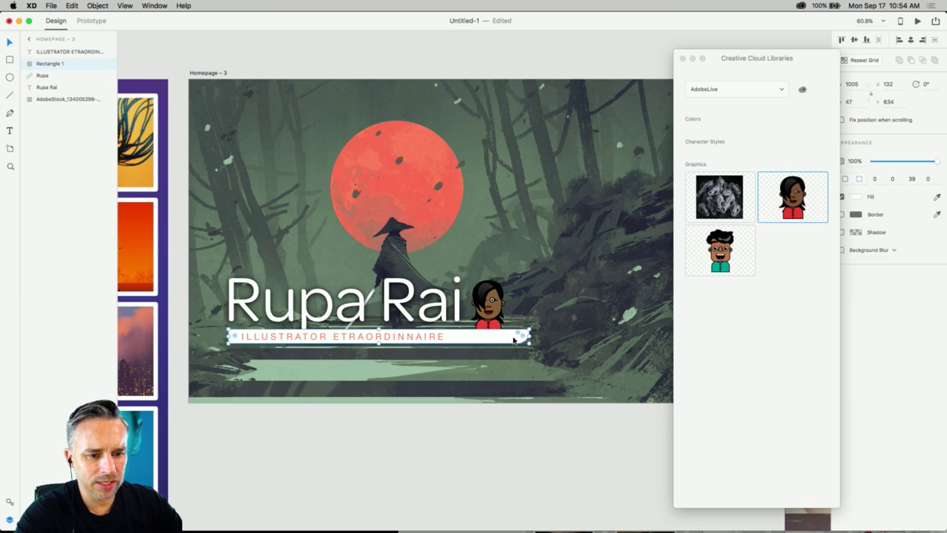
left_click(437, 437)
Step: Preview the Homepage - 3 artboard and close the preview
scroll(334, 164, "right", 3)
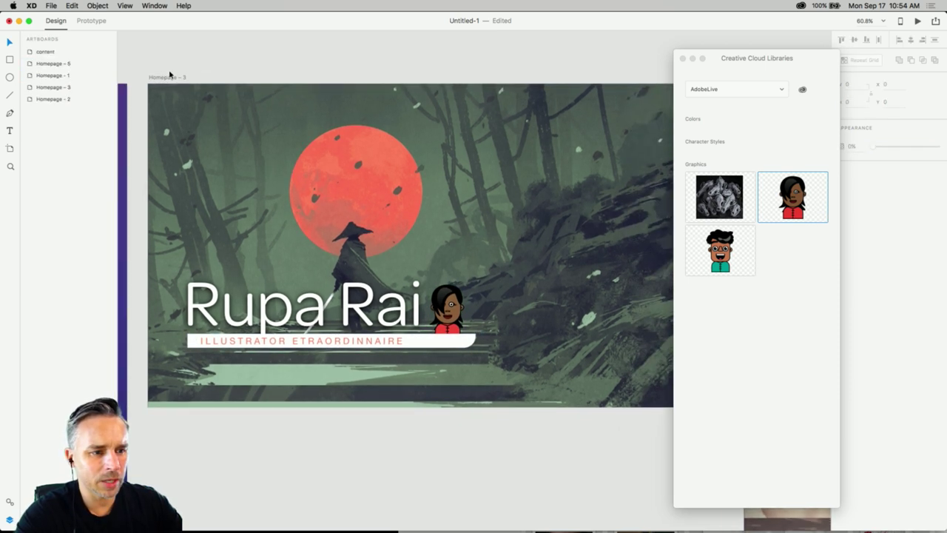
left_click(174, 77)
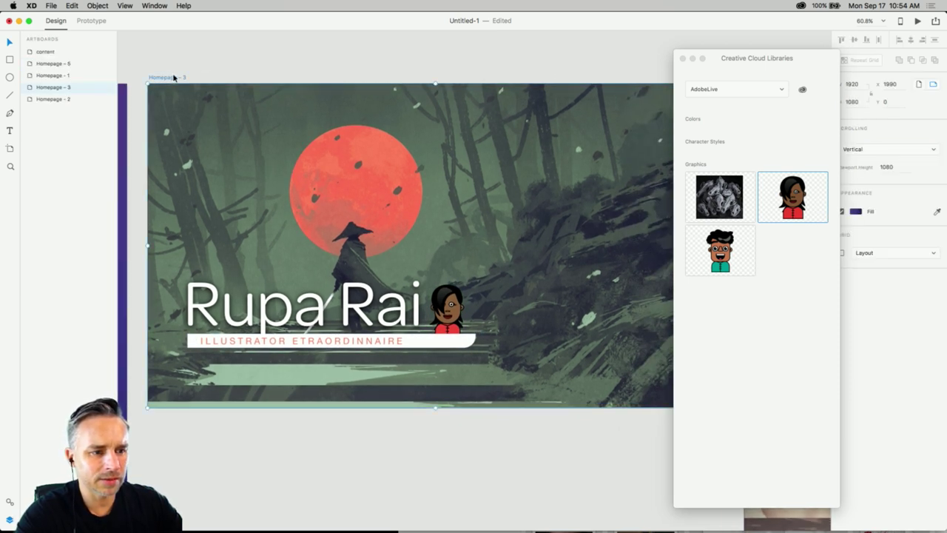
left_click(917, 22)
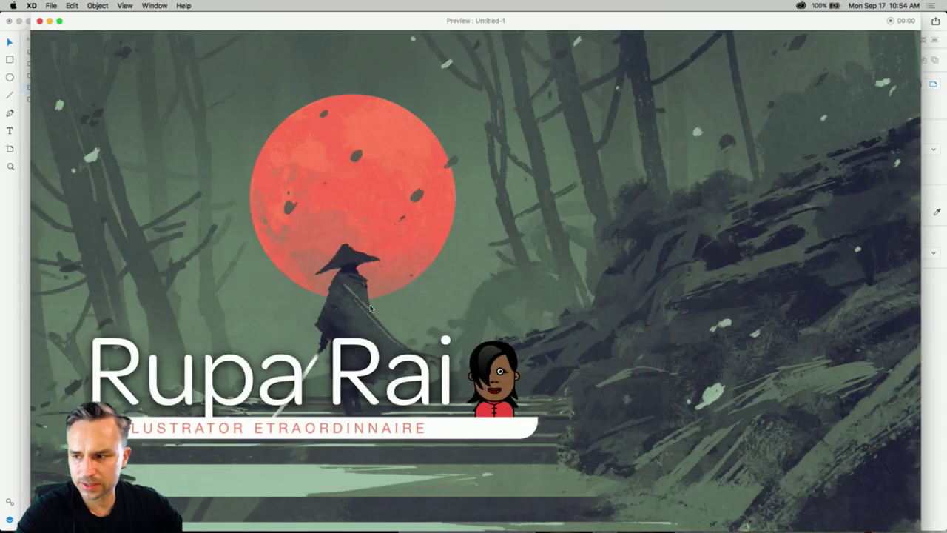
left_click(38, 19)
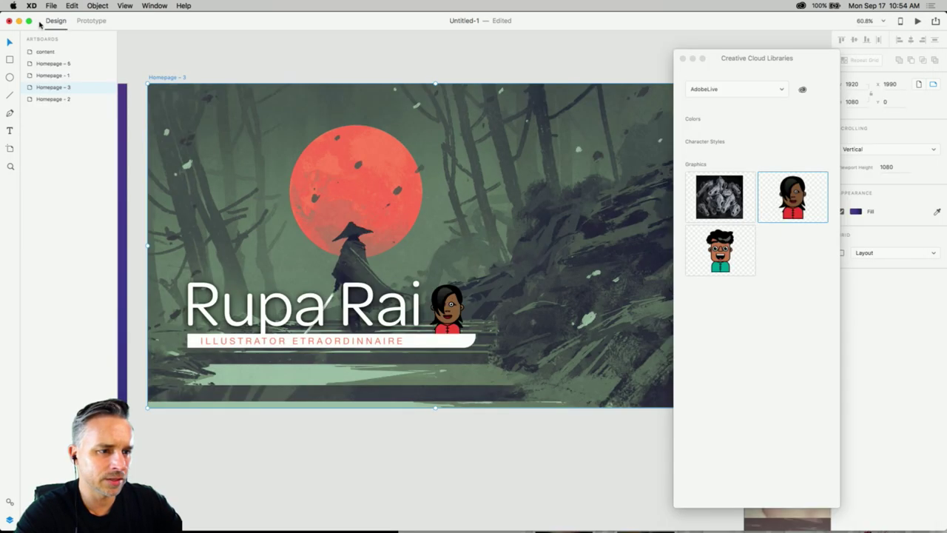
Step: Move the smiley off Homepage – 1's green cell and fit the Erick cartoon in its place
scroll(303, 85, "left", 10)
scroll(303, 85, "left", 15)
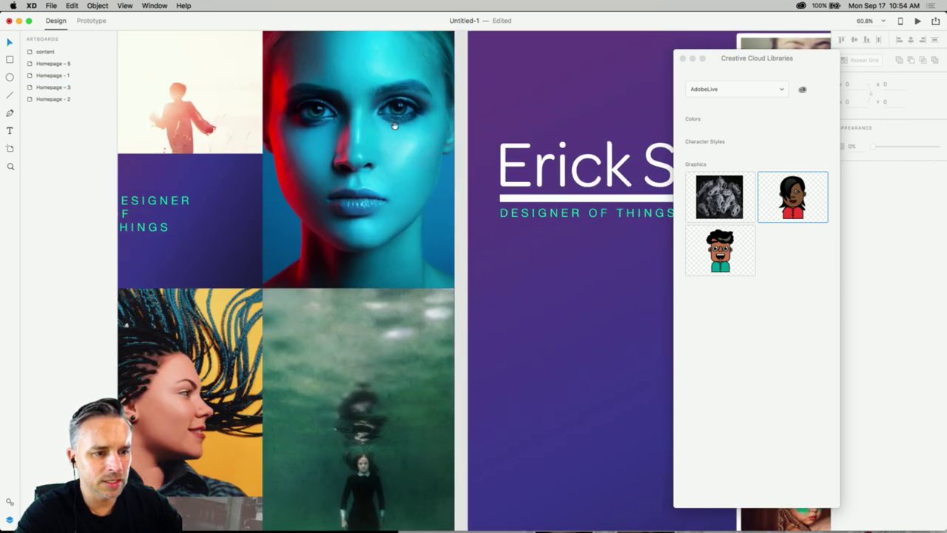
scroll(395, 126, "left", 10)
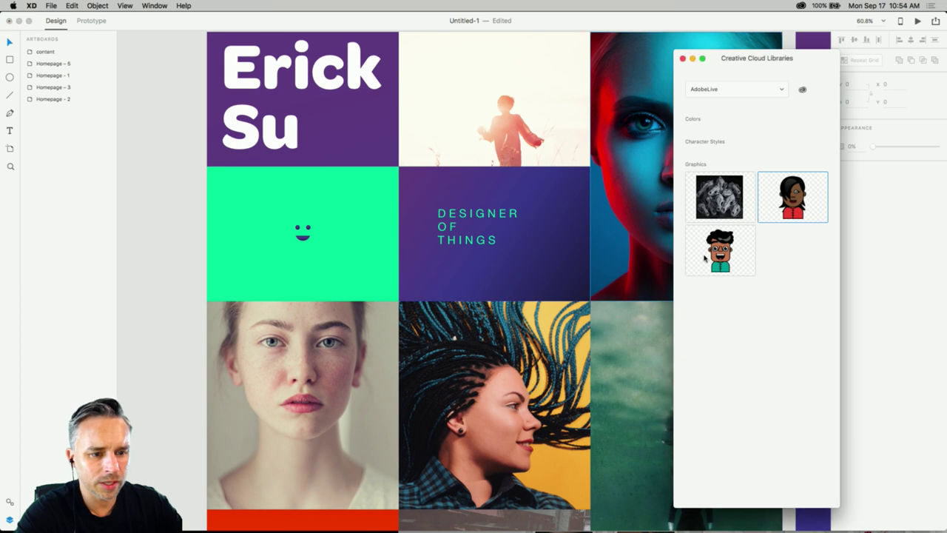
left_click_drag(704, 257, 163, 197)
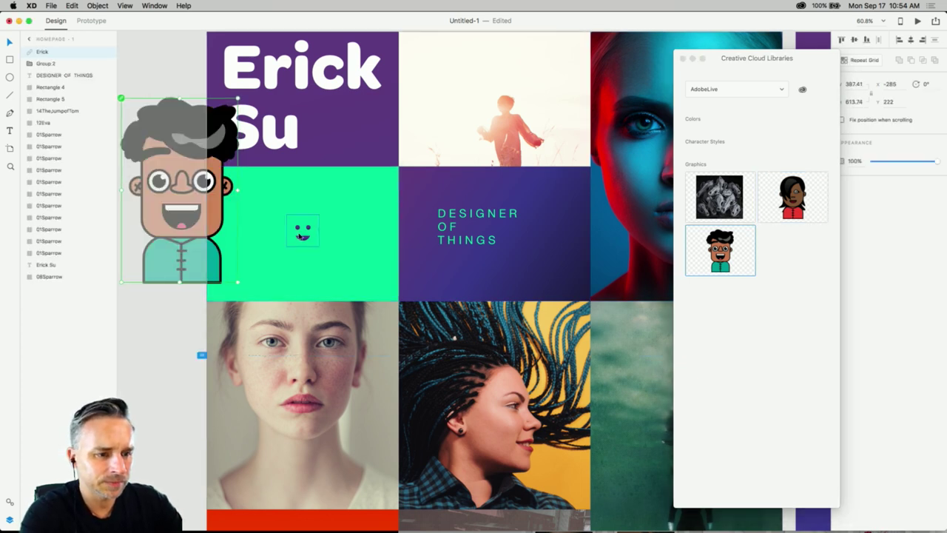
left_click_drag(296, 234, 149, 320)
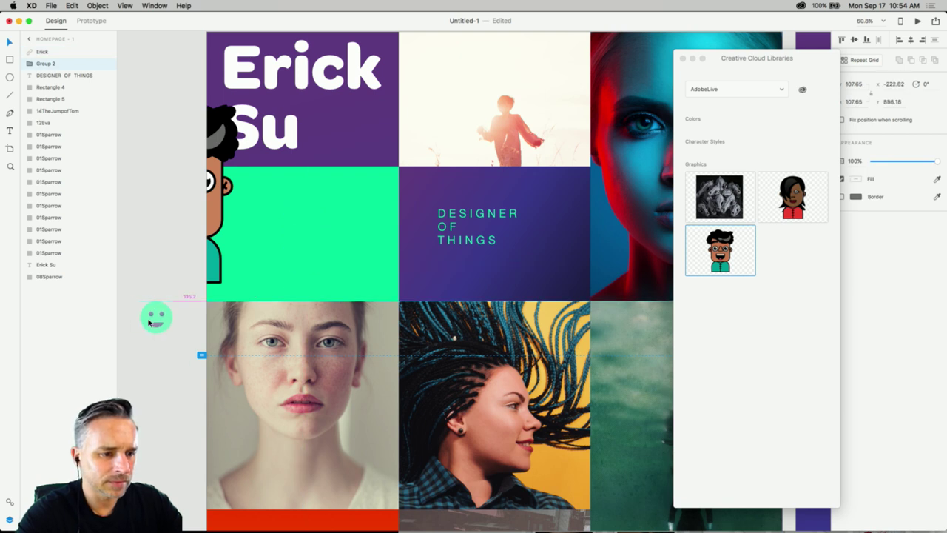
left_click_drag(230, 193, 328, 286)
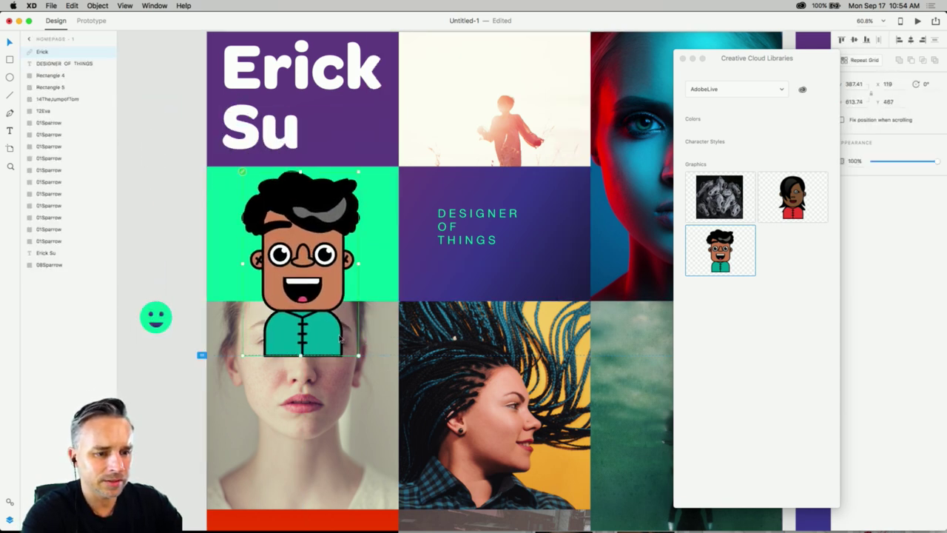
left_click_drag(358, 356, 327, 300)
left_click_drag(285, 235, 299, 238)
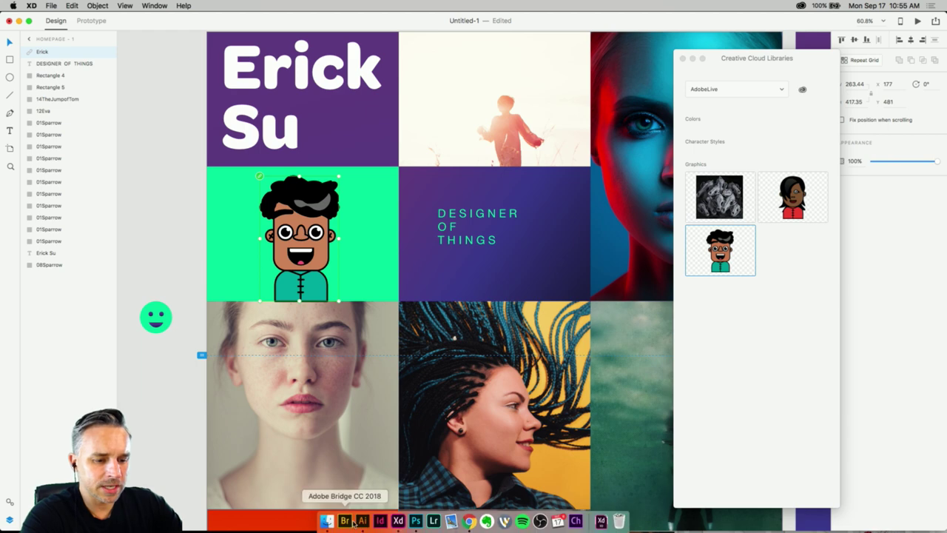
left_click(362, 521)
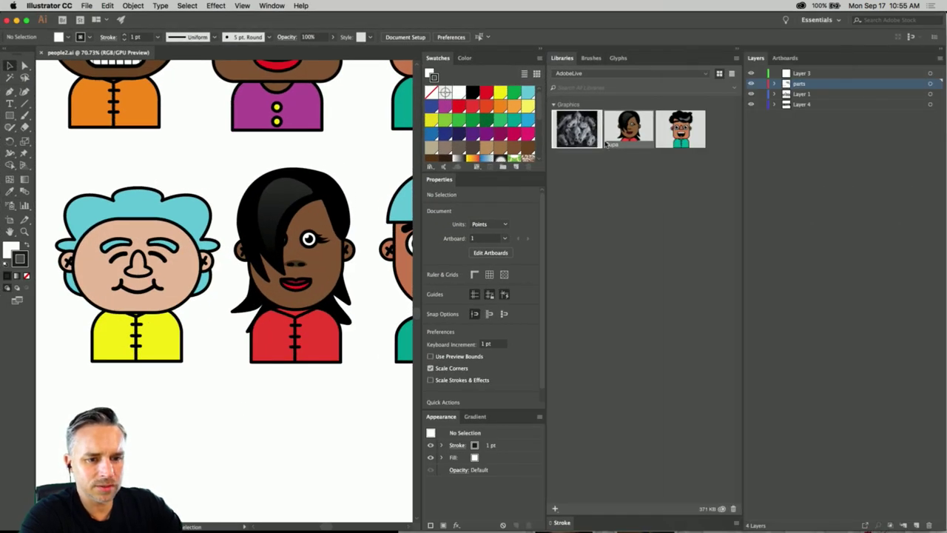
Step: Edit the Erick library graphic in Illustrator and make its teal shirt white
double_click(696, 134)
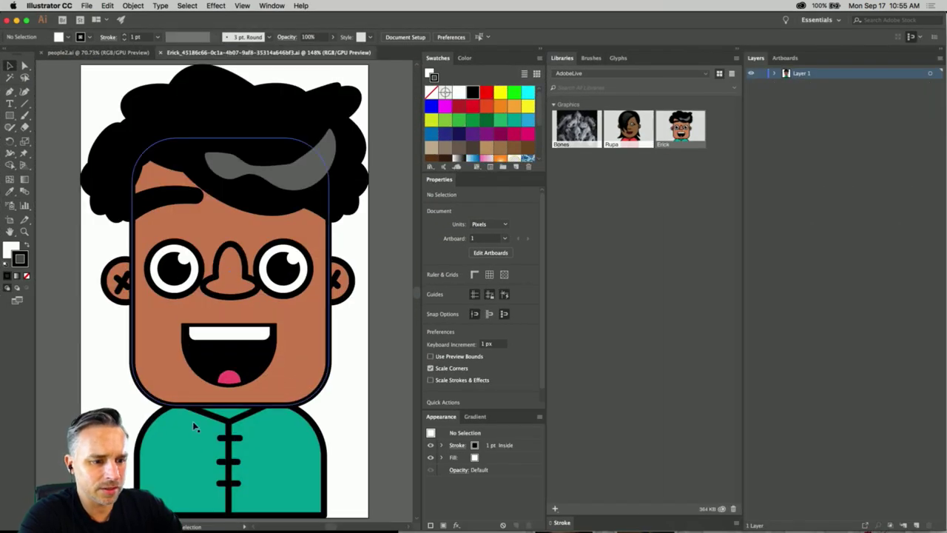
left_click(179, 455)
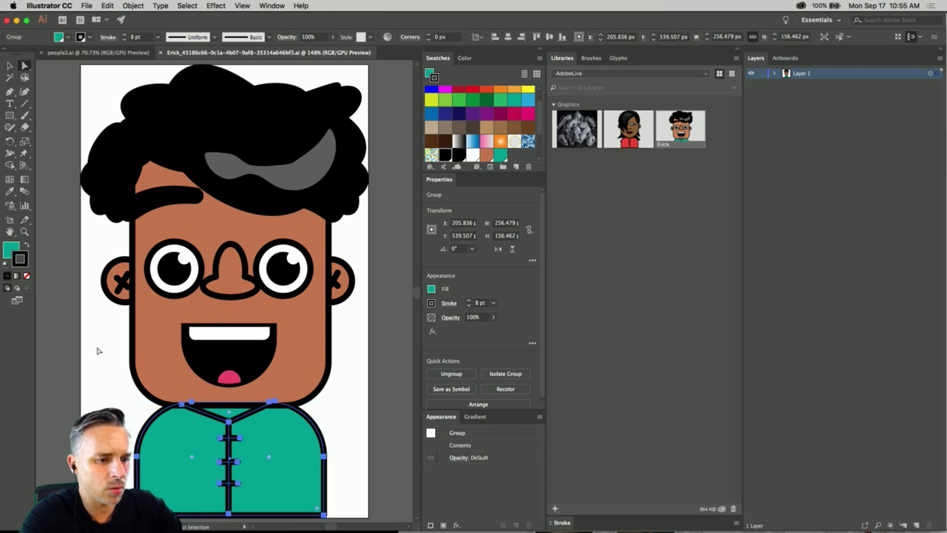
left_click(133, 412)
left_click(135, 415)
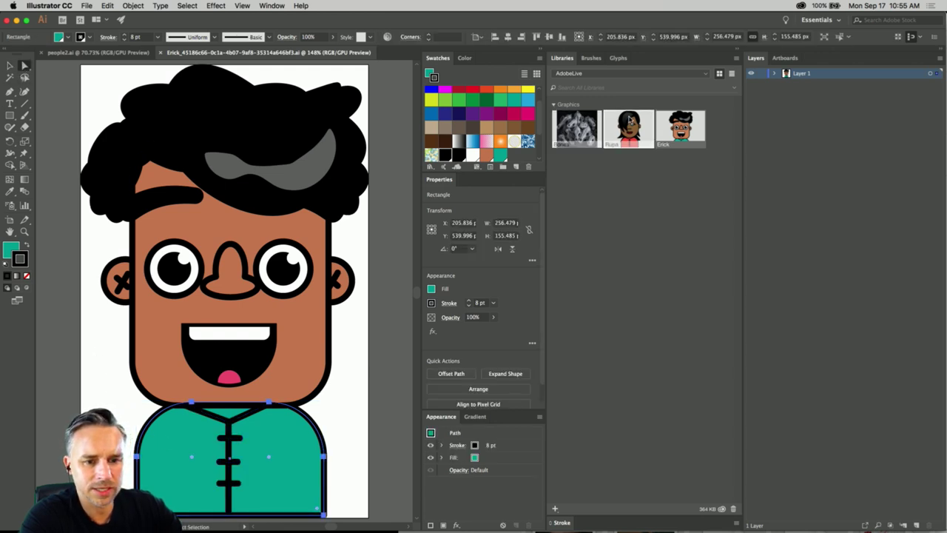
key("v")
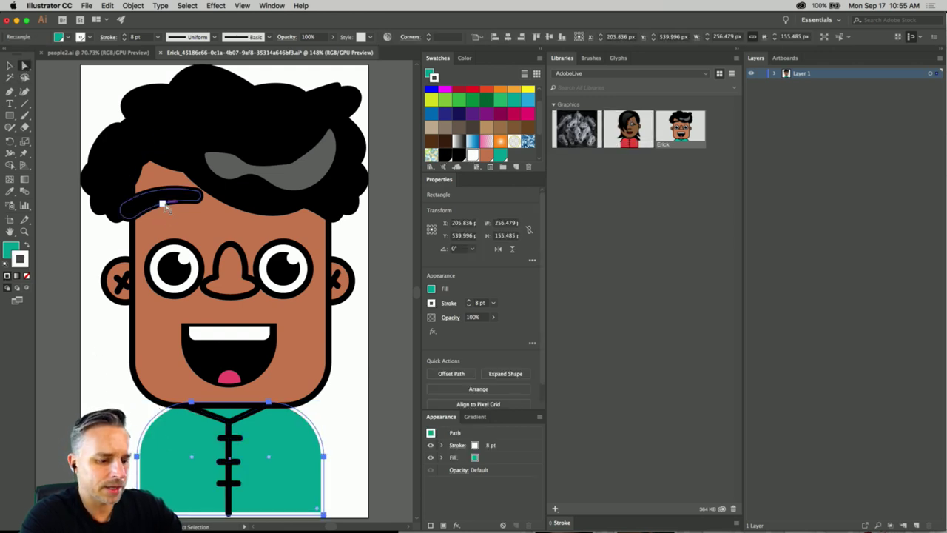
key("a")
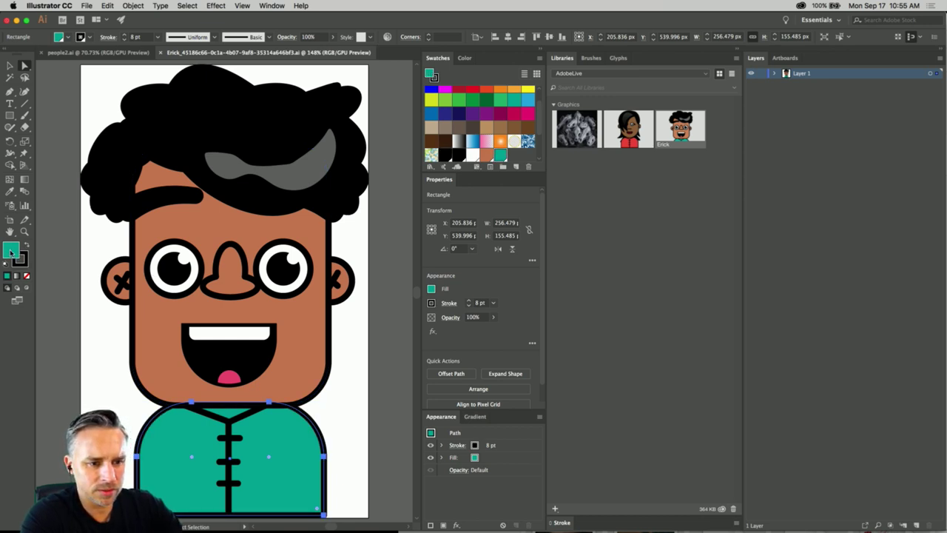
left_click(10, 251)
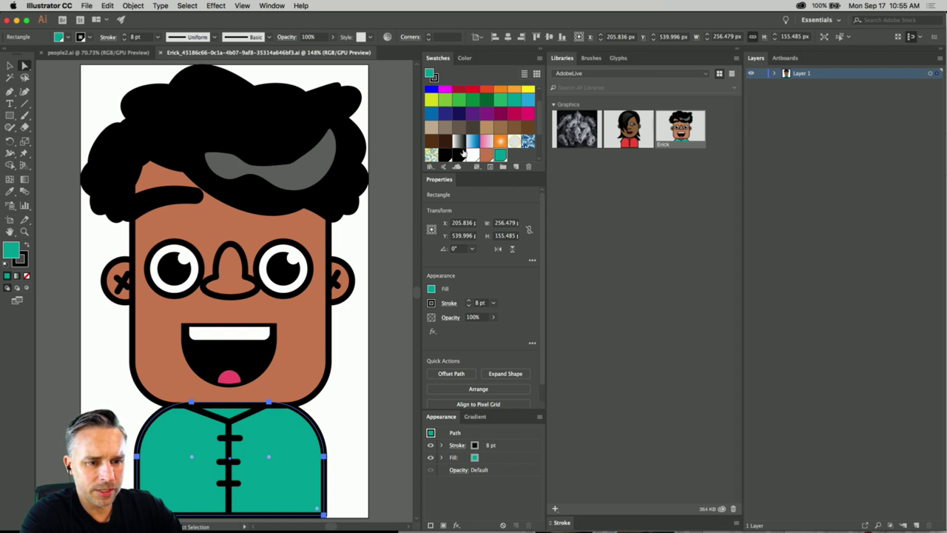
left_click(471, 155)
Step: Make the teal collar white too, then hide Illustrator
key("v")
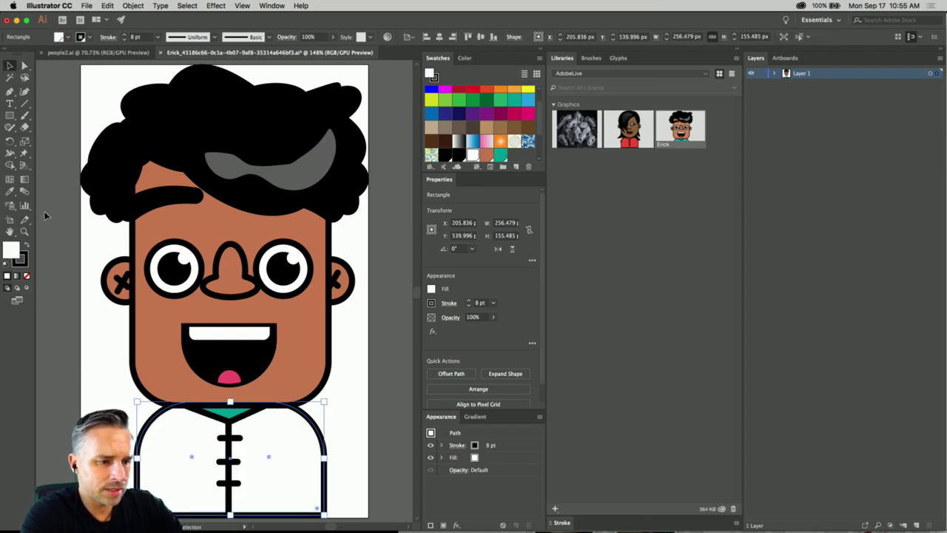
key("a")
left_click(228, 413)
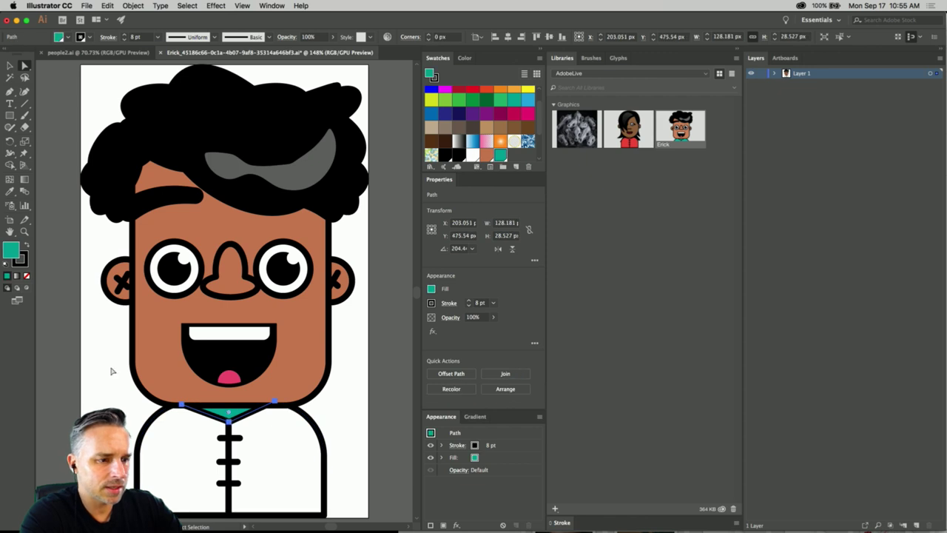
left_click(472, 154)
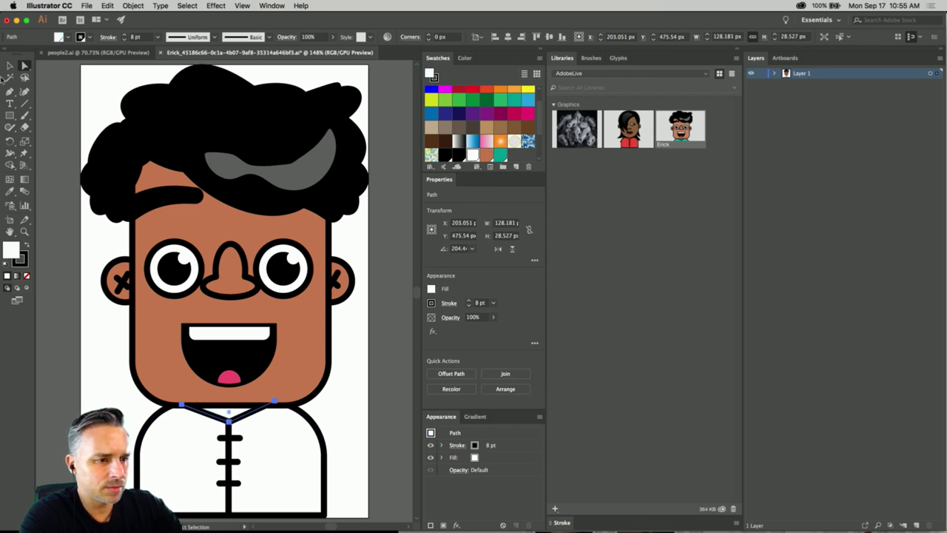
left_click(112, 359)
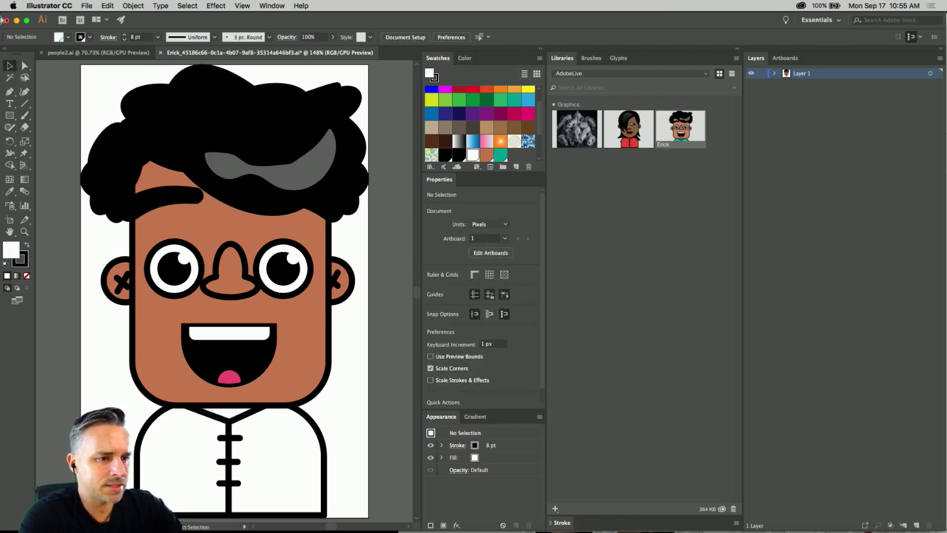
left_click(17, 20)
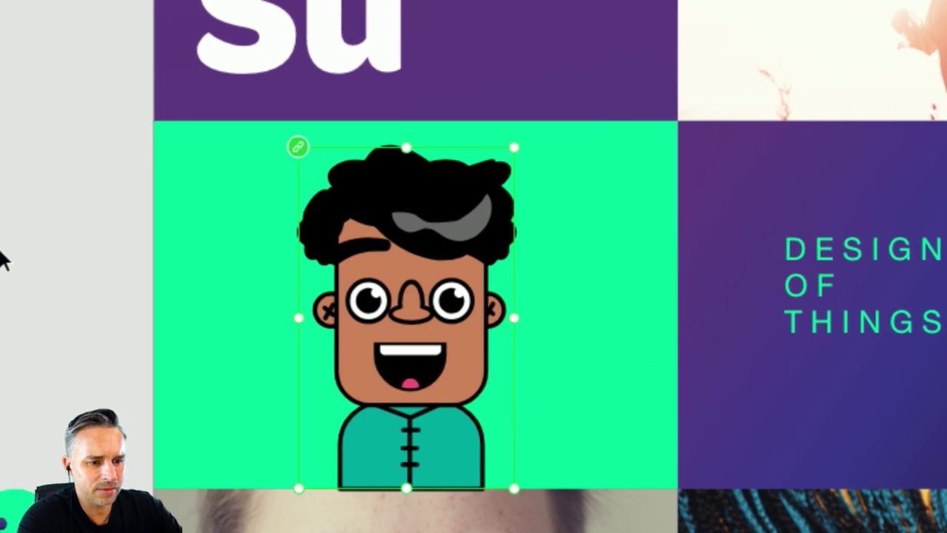
Step: Close the libraries panel and reposition the cartoon, keeping it above the green square
left_click(114, 288)
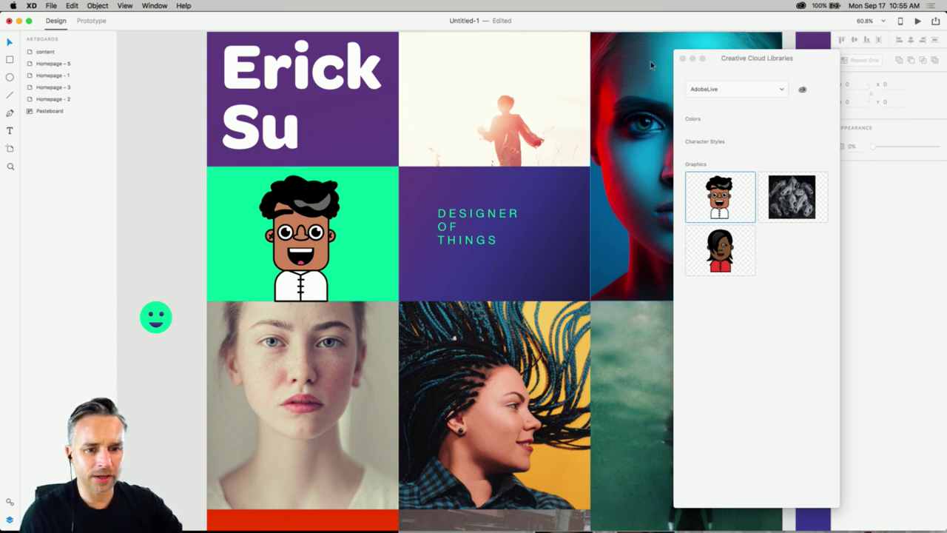
left_click(681, 60)
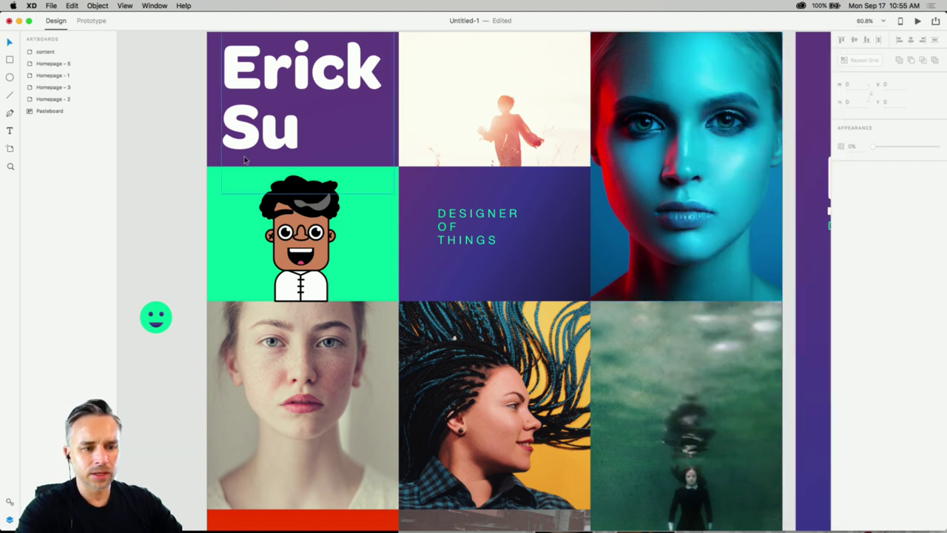
scroll(264, 224, "right", 3)
scroll(264, 224, "up", 1)
scroll(265, 224, "right", 2)
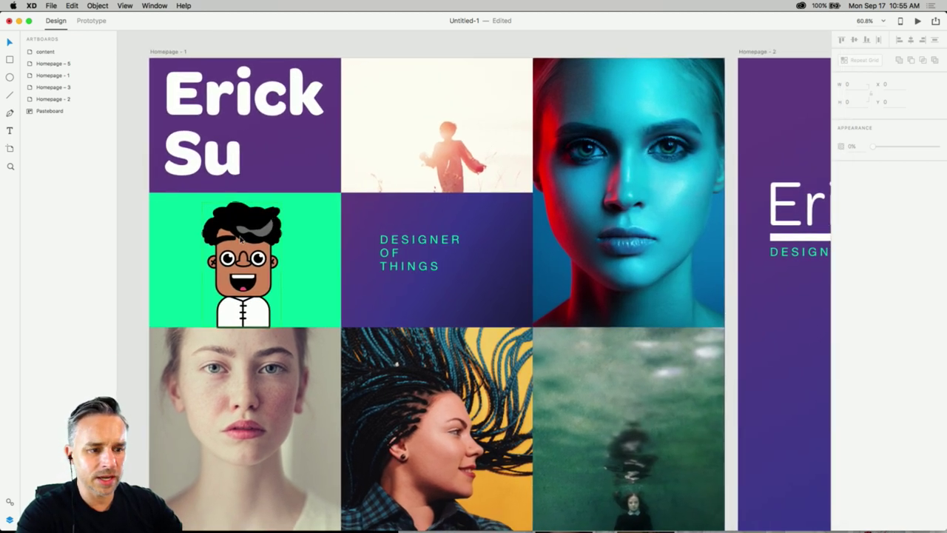
left_click_drag(240, 241, 237, 242)
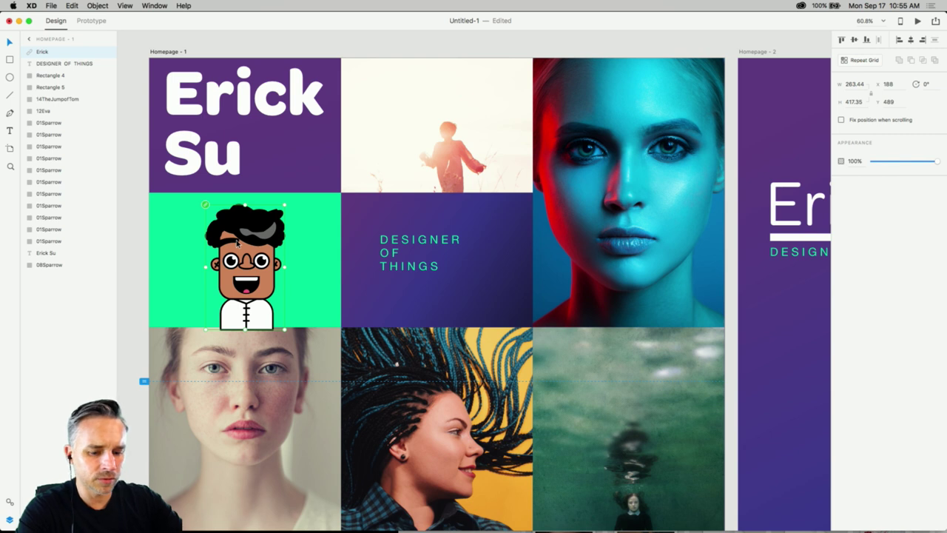
key("super+bracketleft")
key("super+bracketleft")
key("super+bracketleft")
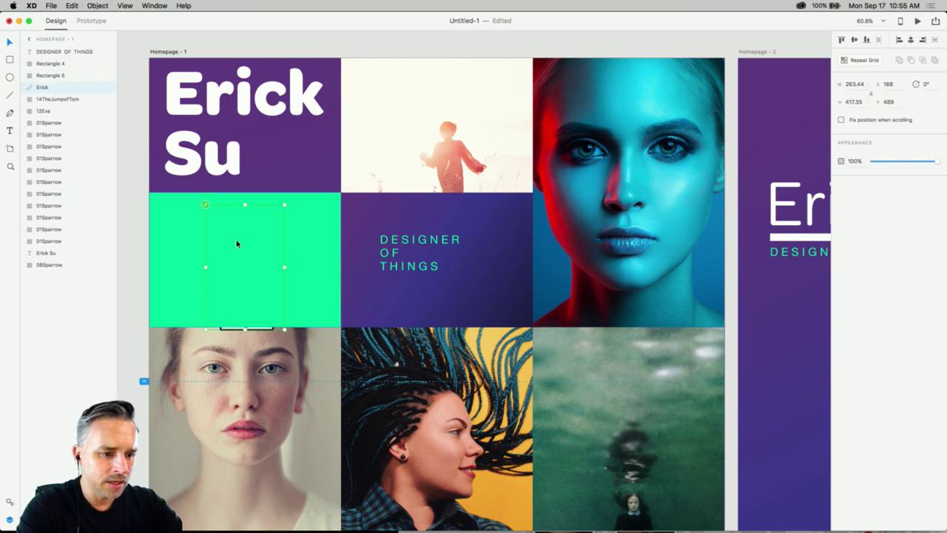
key("super+bracketright")
Step: Send the cartoon and green square to the bottom of the stack, then nudge the cartoon left
left_click(169, 276)
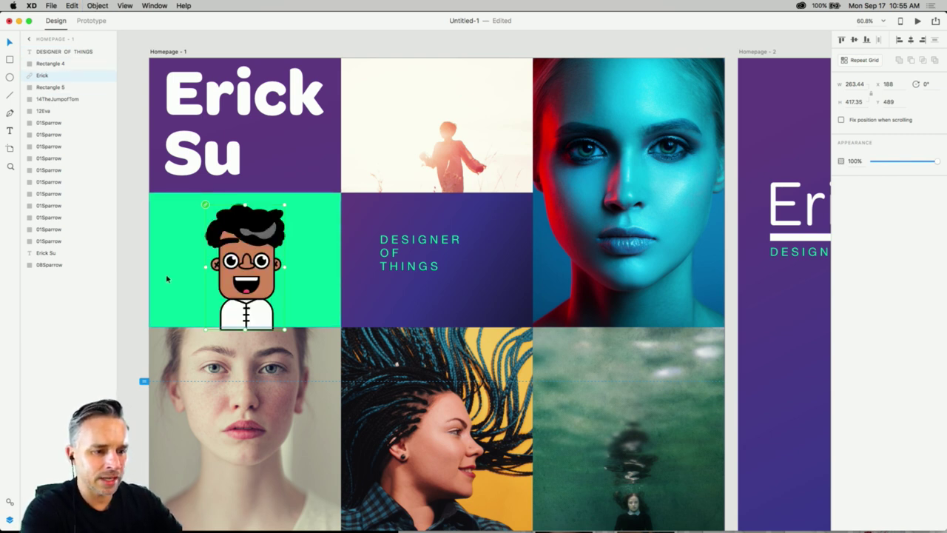
key("super+bracketleft")
key("super+bracketleft")
key("super+bracketleft")
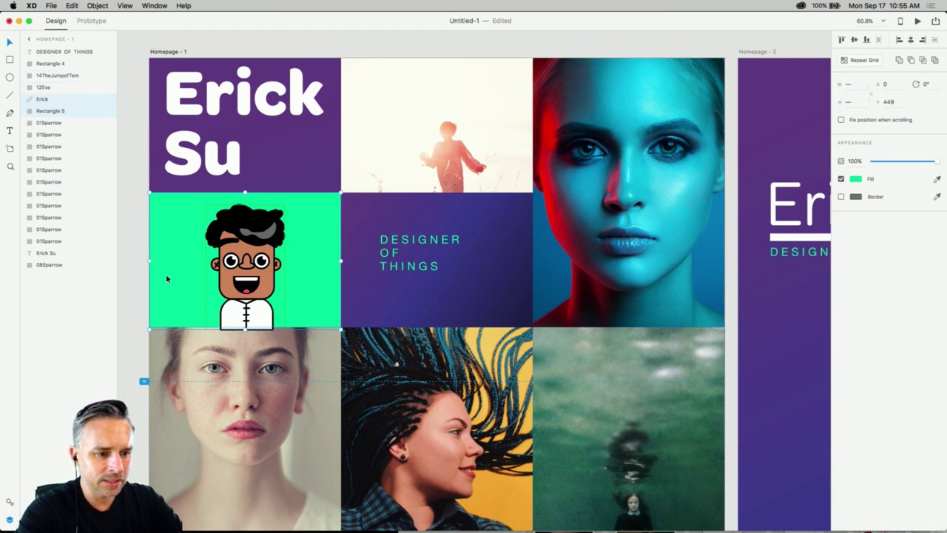
key("super+bracketleft")
key("super+bracketleft")
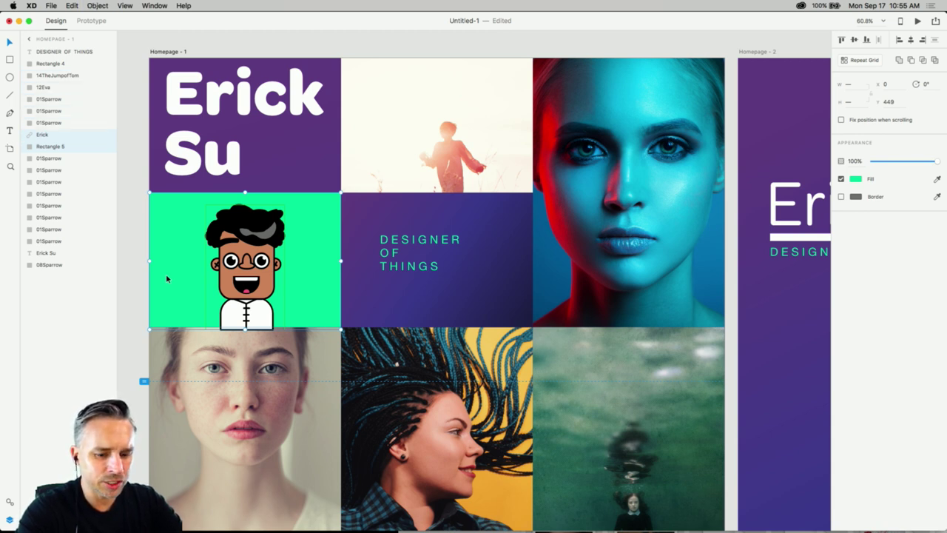
key("super+bracketleft")
key("super+shift+bracketleft")
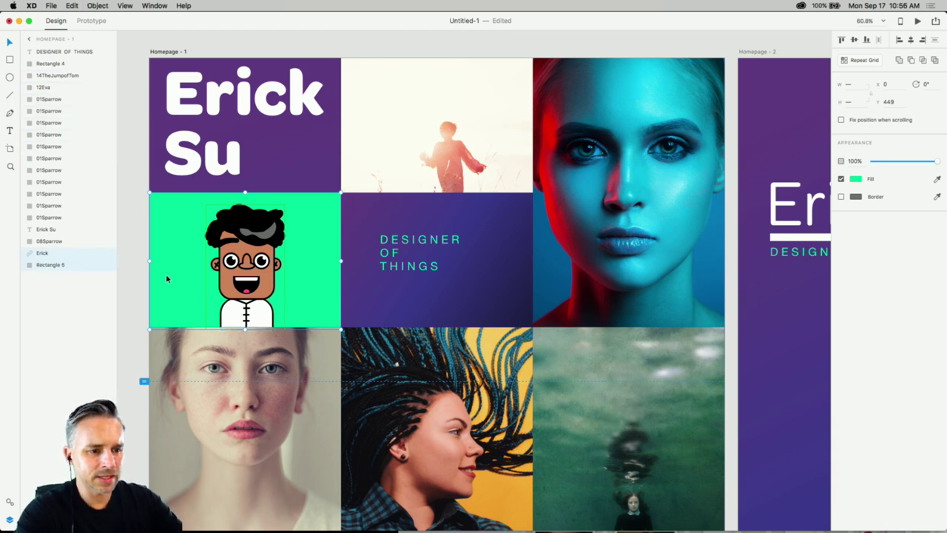
left_click(125, 191)
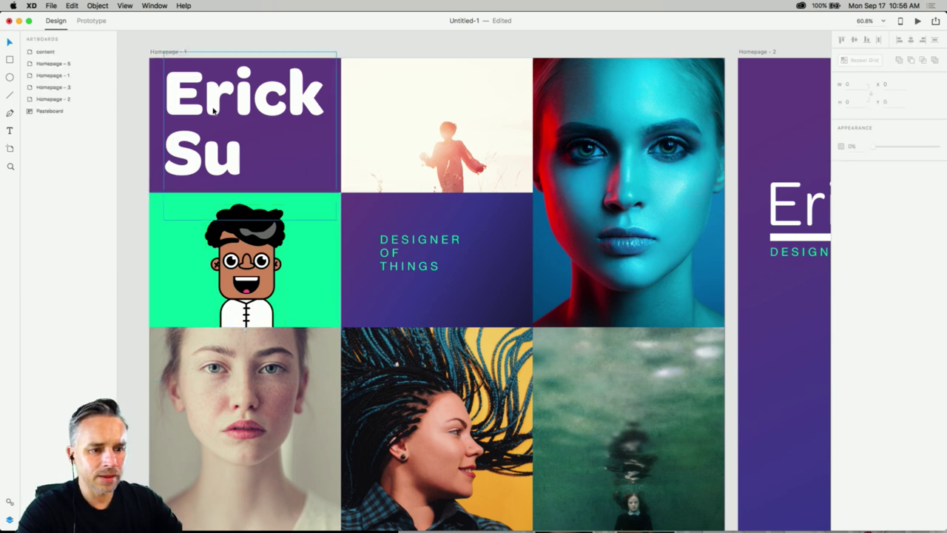
left_click(231, 268)
key("Left")
key("Left")
key("Left")
Step: Preview the Homepage - 1 artboard, scrolling through it, then close the preview
left_click(168, 51)
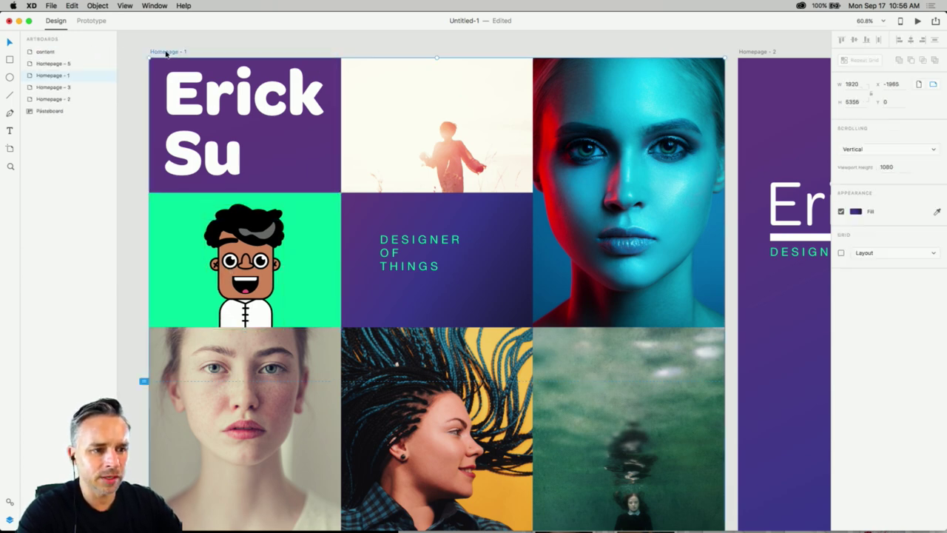
left_click(918, 23)
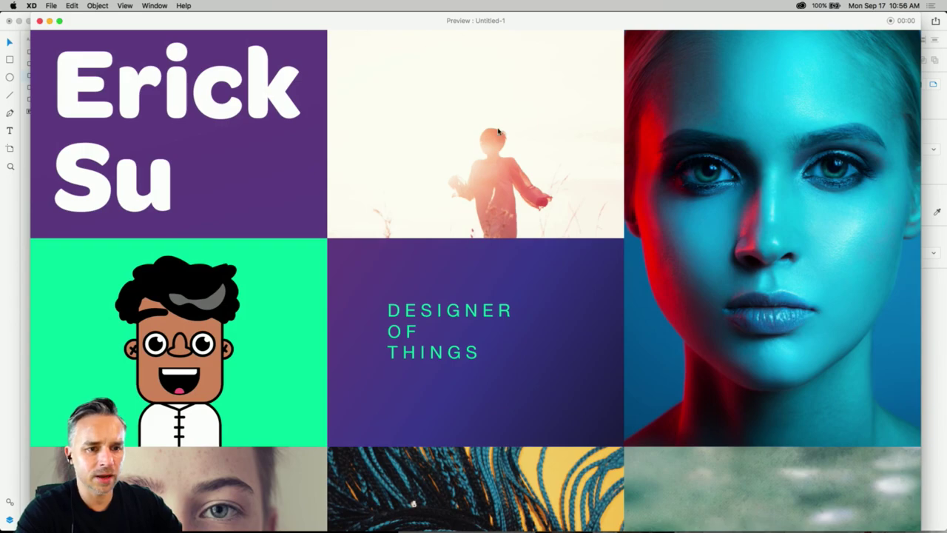
scroll(498, 132, "down", 5)
scroll(481, 131, "up", 4)
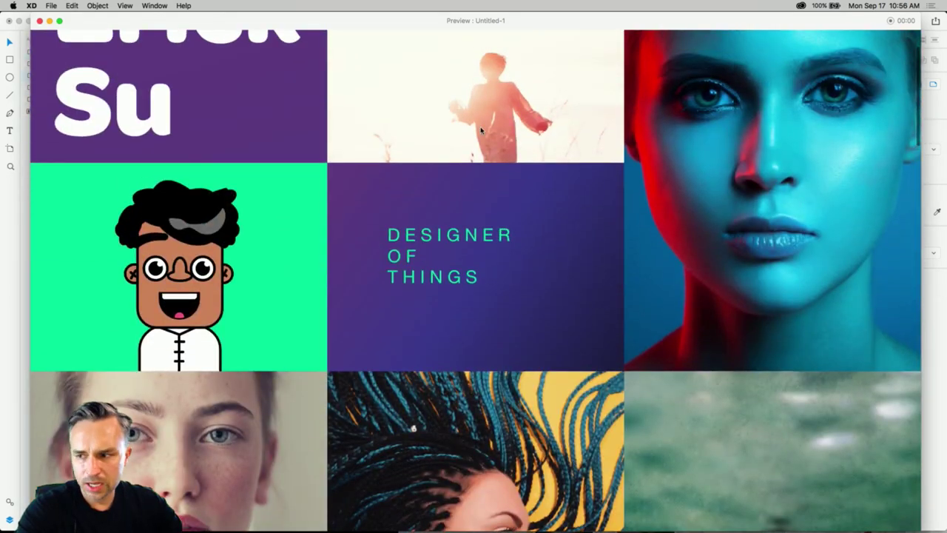
scroll(482, 132, "down", 10)
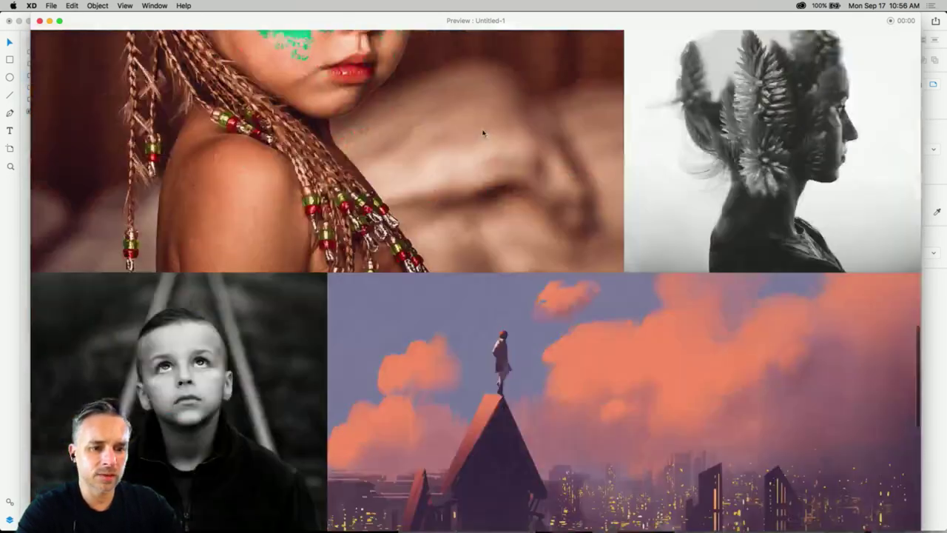
scroll(482, 133, "up", 10)
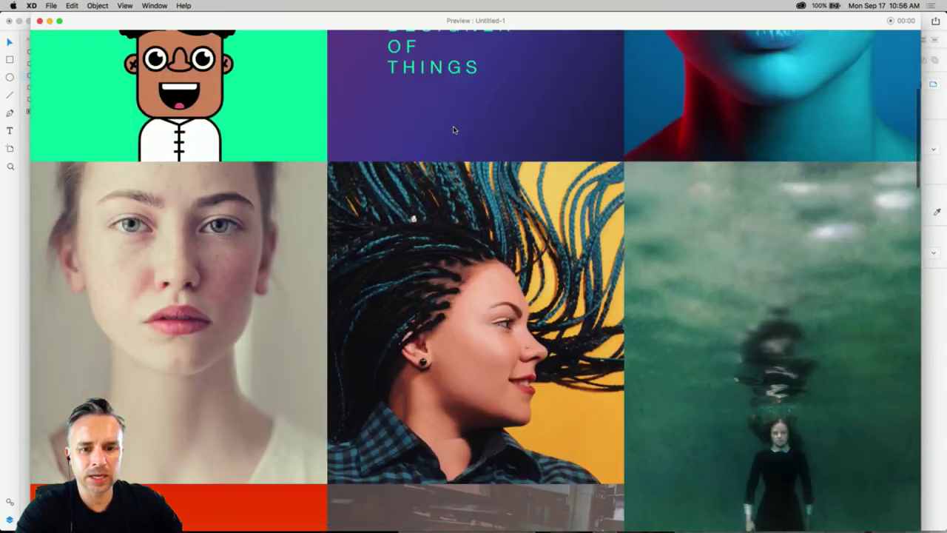
scroll(454, 130, "up", 3)
left_click(40, 21)
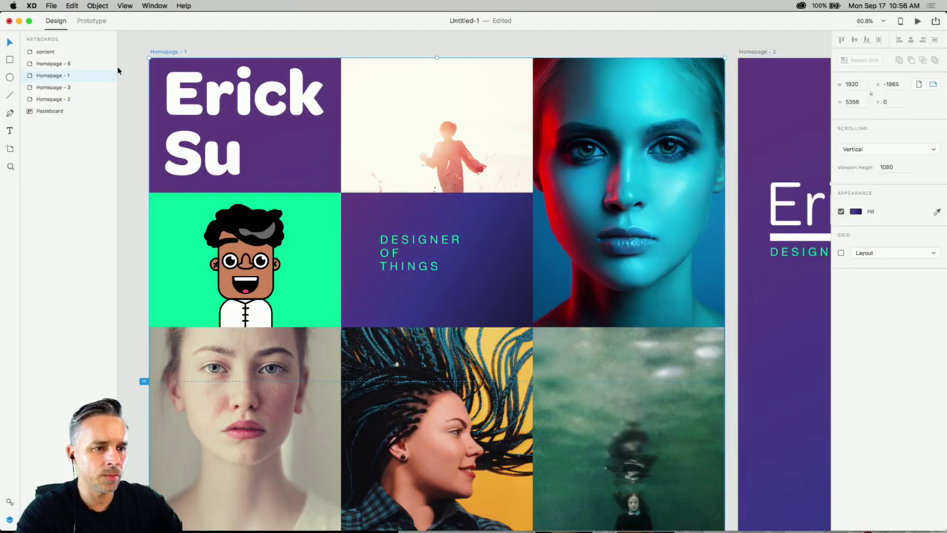
Step: Preview the Homepage - 2 artboard and close the preview
scroll(417, 99, "right", 10)
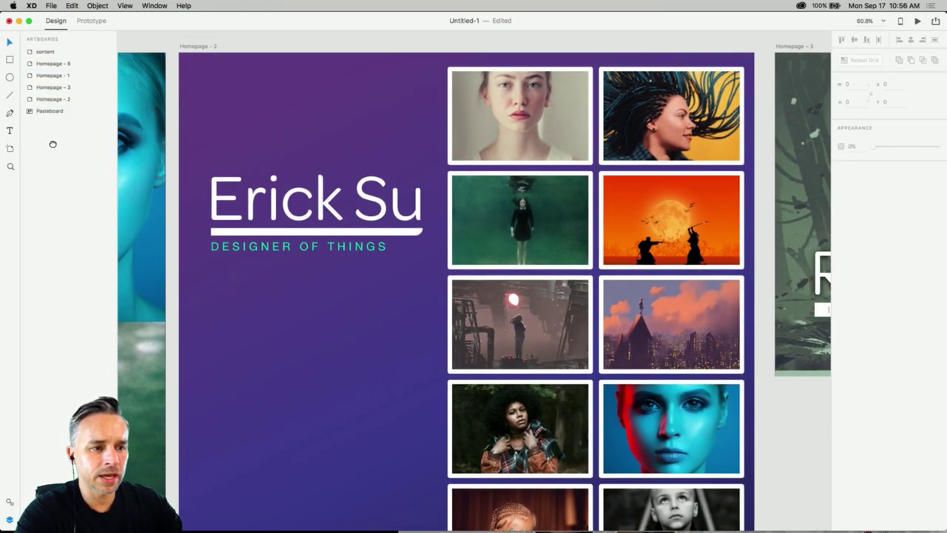
scroll(210, 42, "down", 1)
left_click(213, 42)
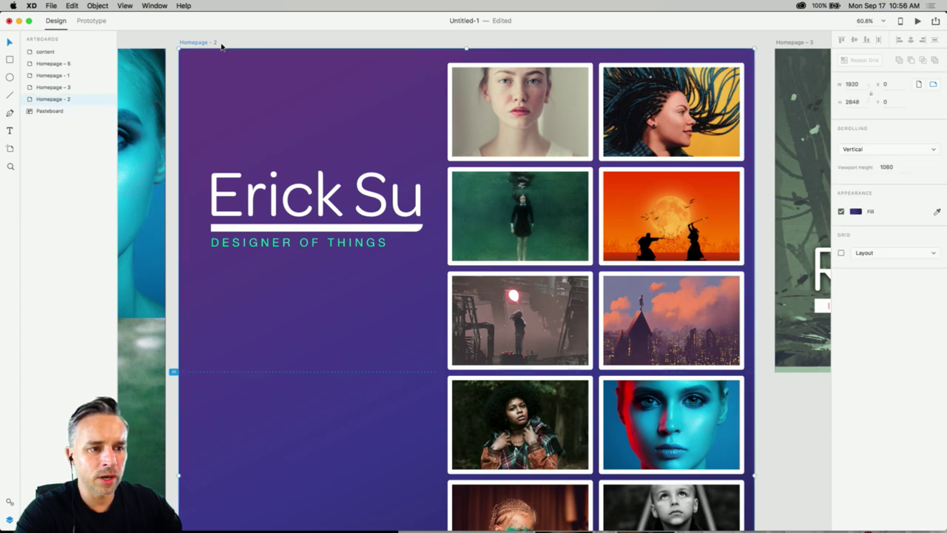
left_click(917, 21)
scroll(424, 156, "down", 10)
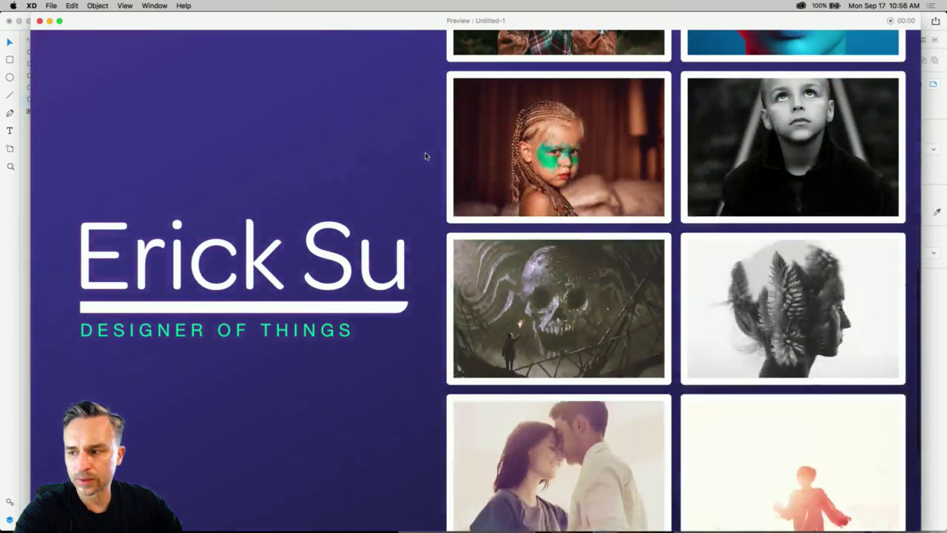
scroll(424, 156, "up", 10)
left_click(39, 21)
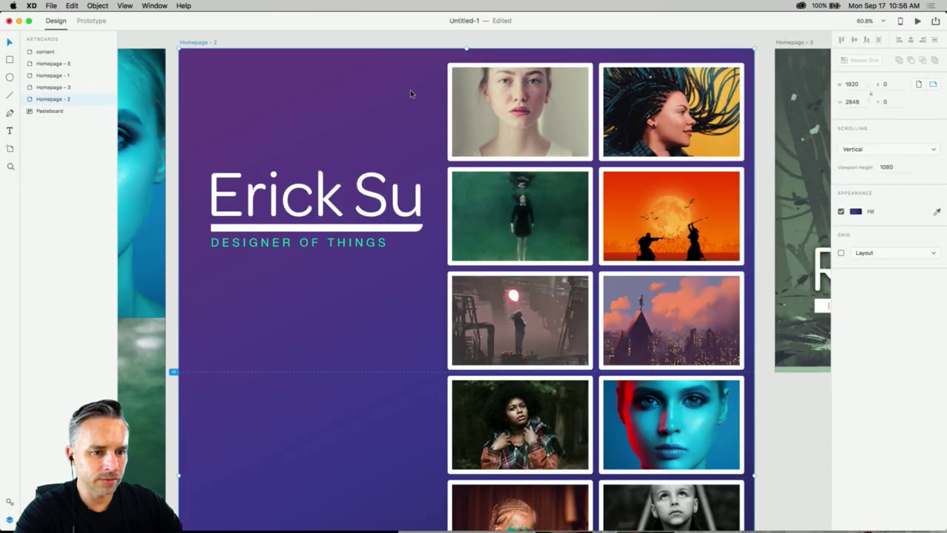
Step: Preview the Homepage - 3 artboard, close it, and deselect the artboard
scroll(259, 84, "right", 10)
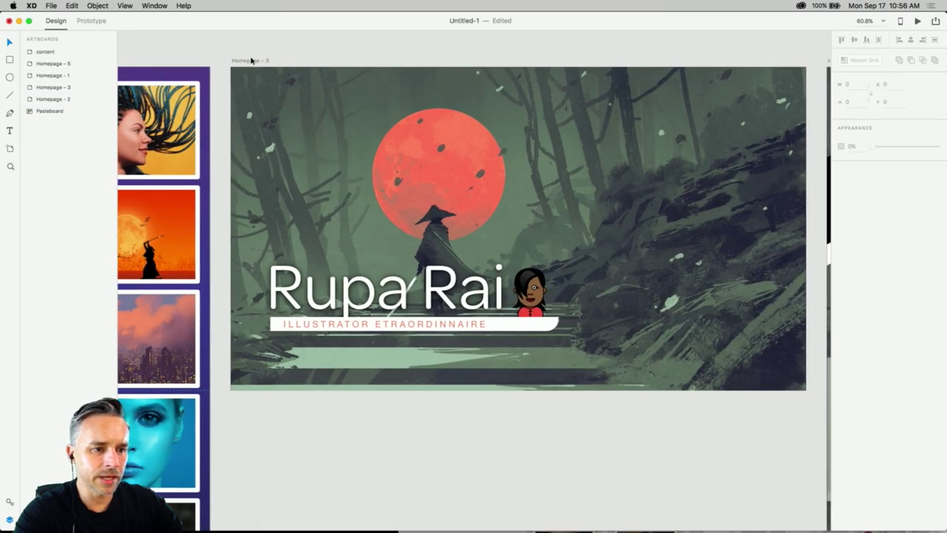
left_click(249, 60)
left_click(917, 22)
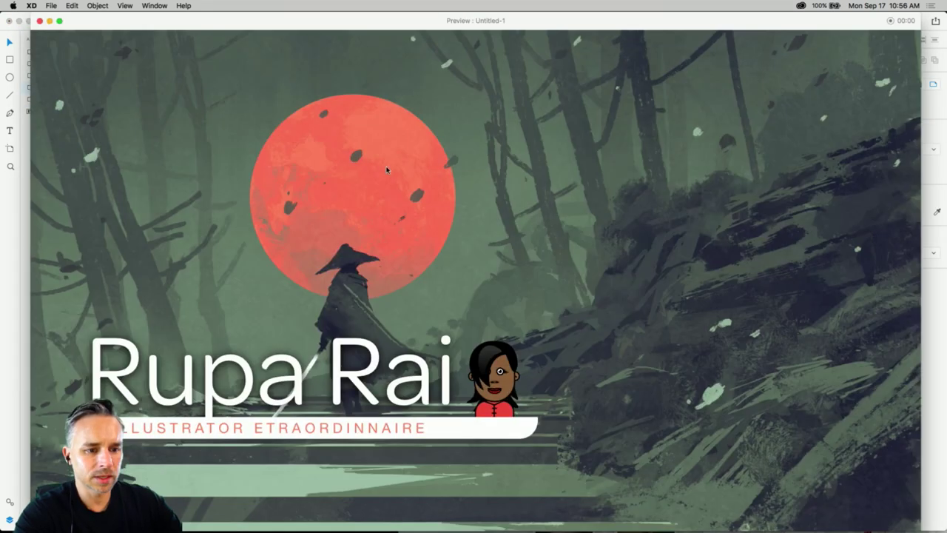
left_click(40, 21)
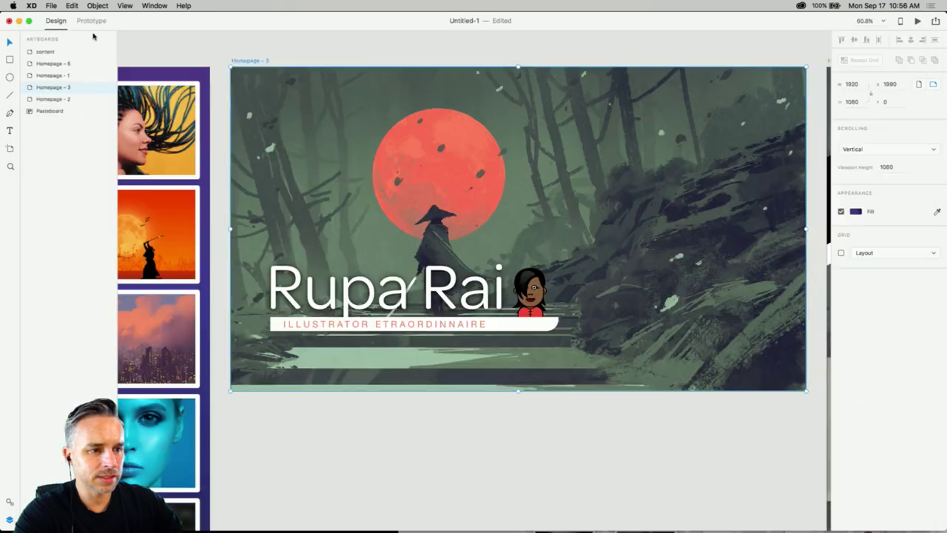
left_click(302, 59)
Step: Start the desktop preview of the Homepage - 5 artboard
scroll(337, 206, "right", 10)
scroll(337, 206, "right", 5)
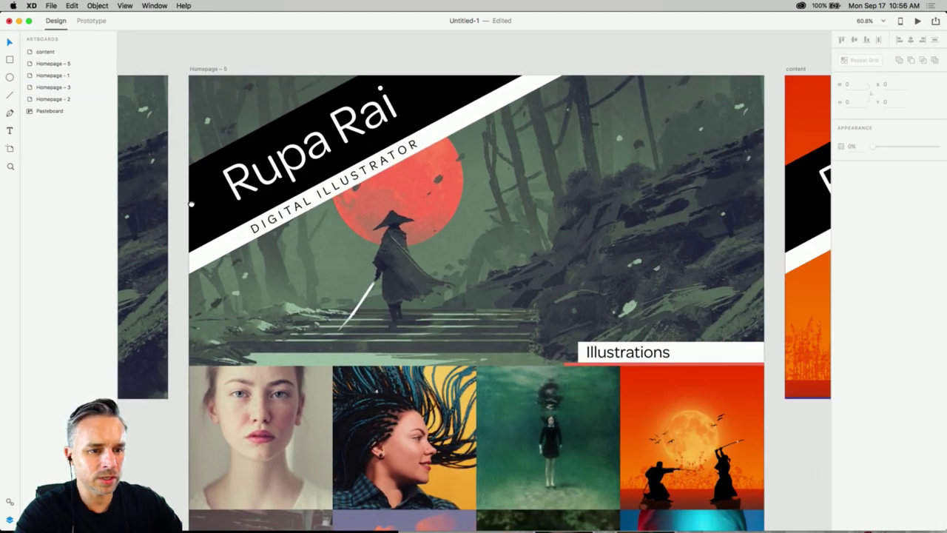
left_click(191, 72)
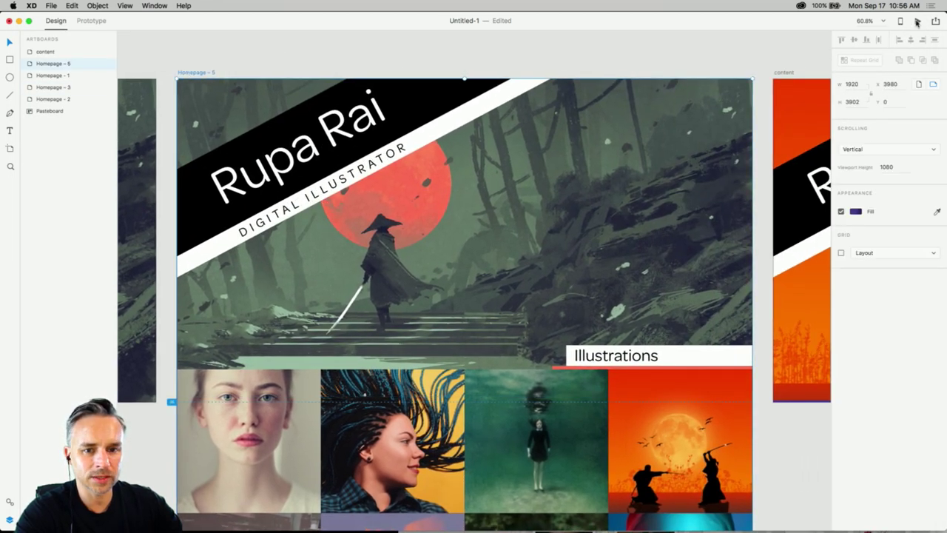
left_click(917, 23)
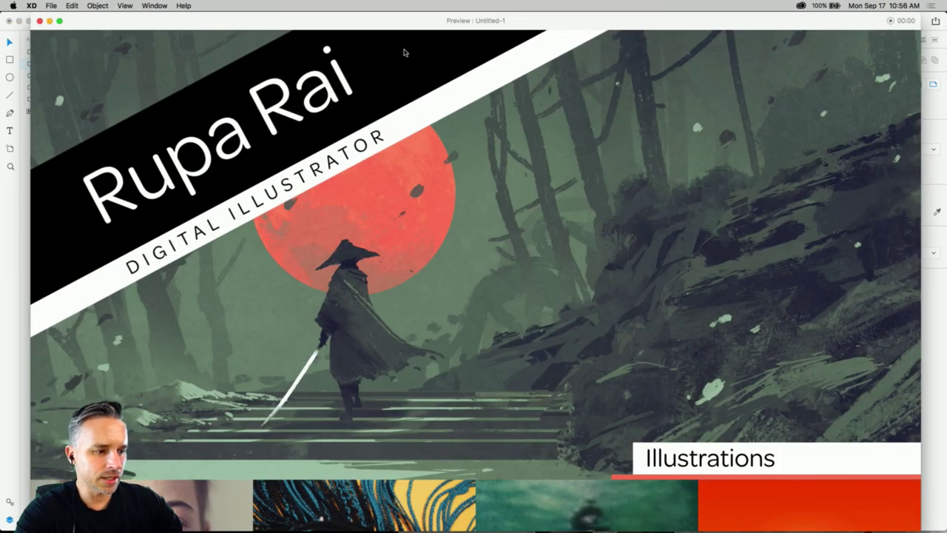